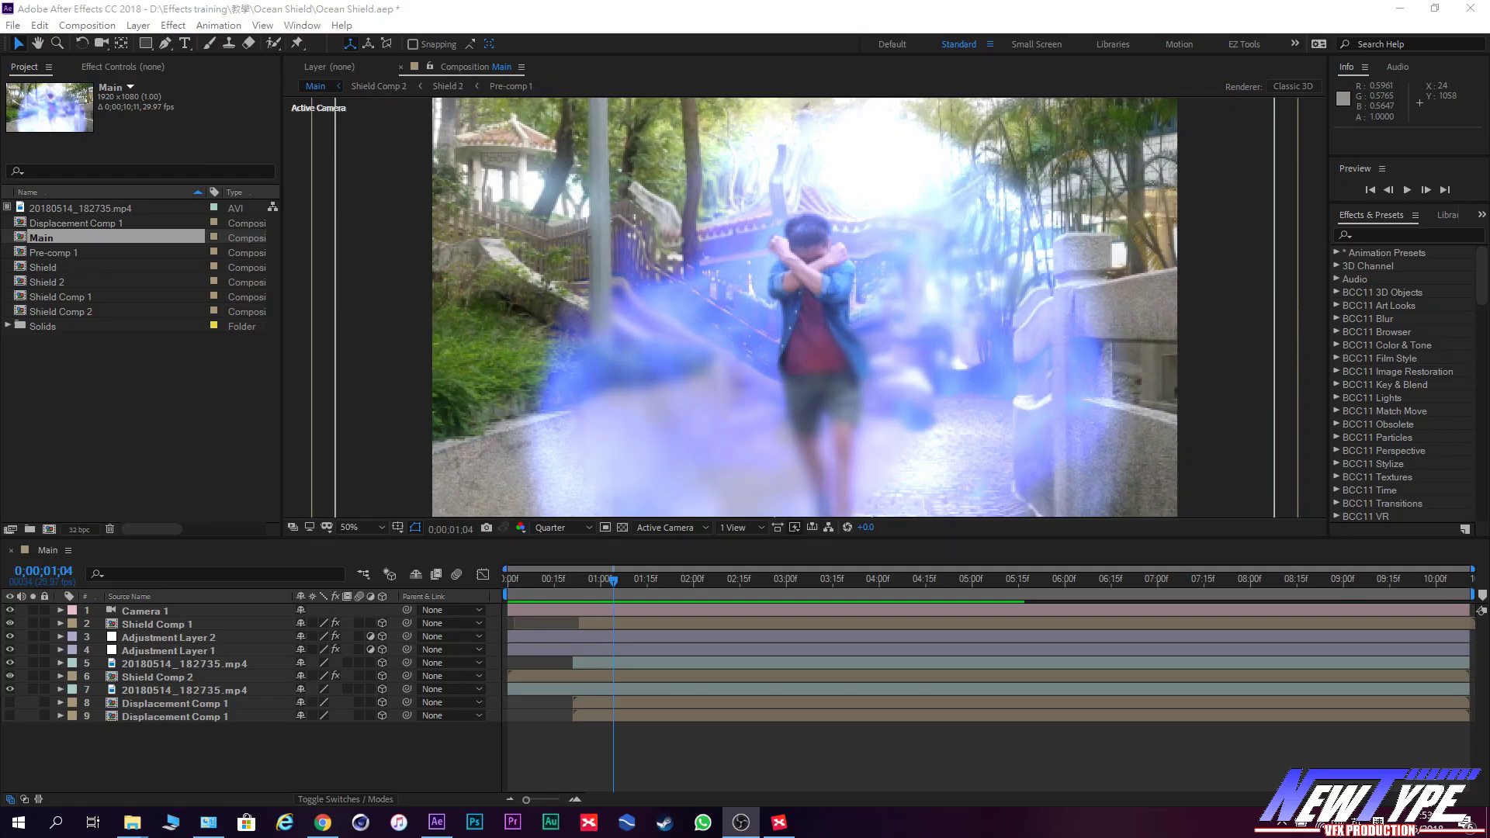
Scrub the Main comp to preview the frame showing the finished shield.
{"action": "left_click", "coordinate": [437, 823]}
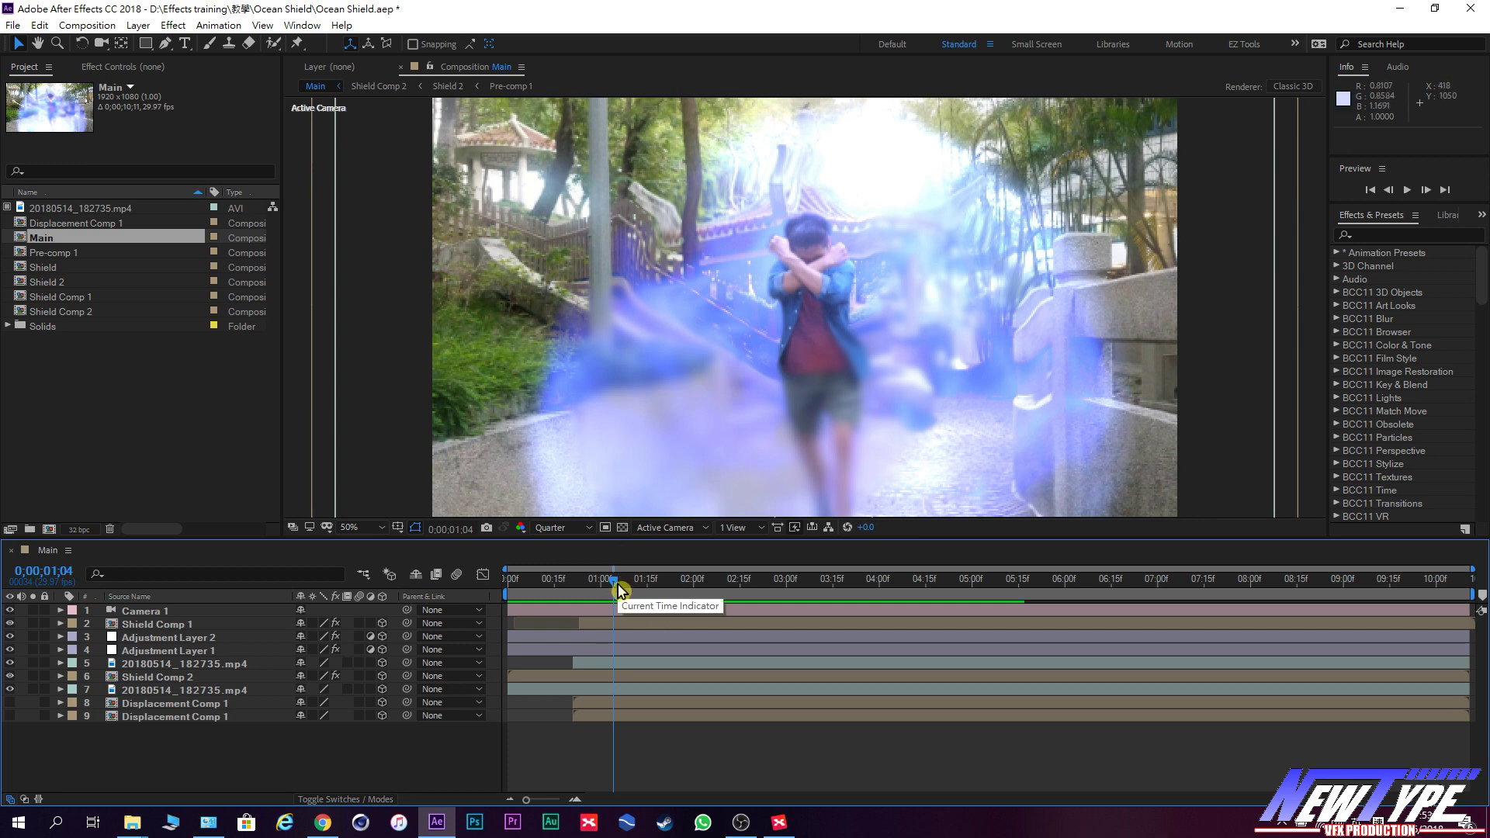
{"action": "left_click_drag", "start_coordinate": [617, 583], "coordinate": [577, 598]}
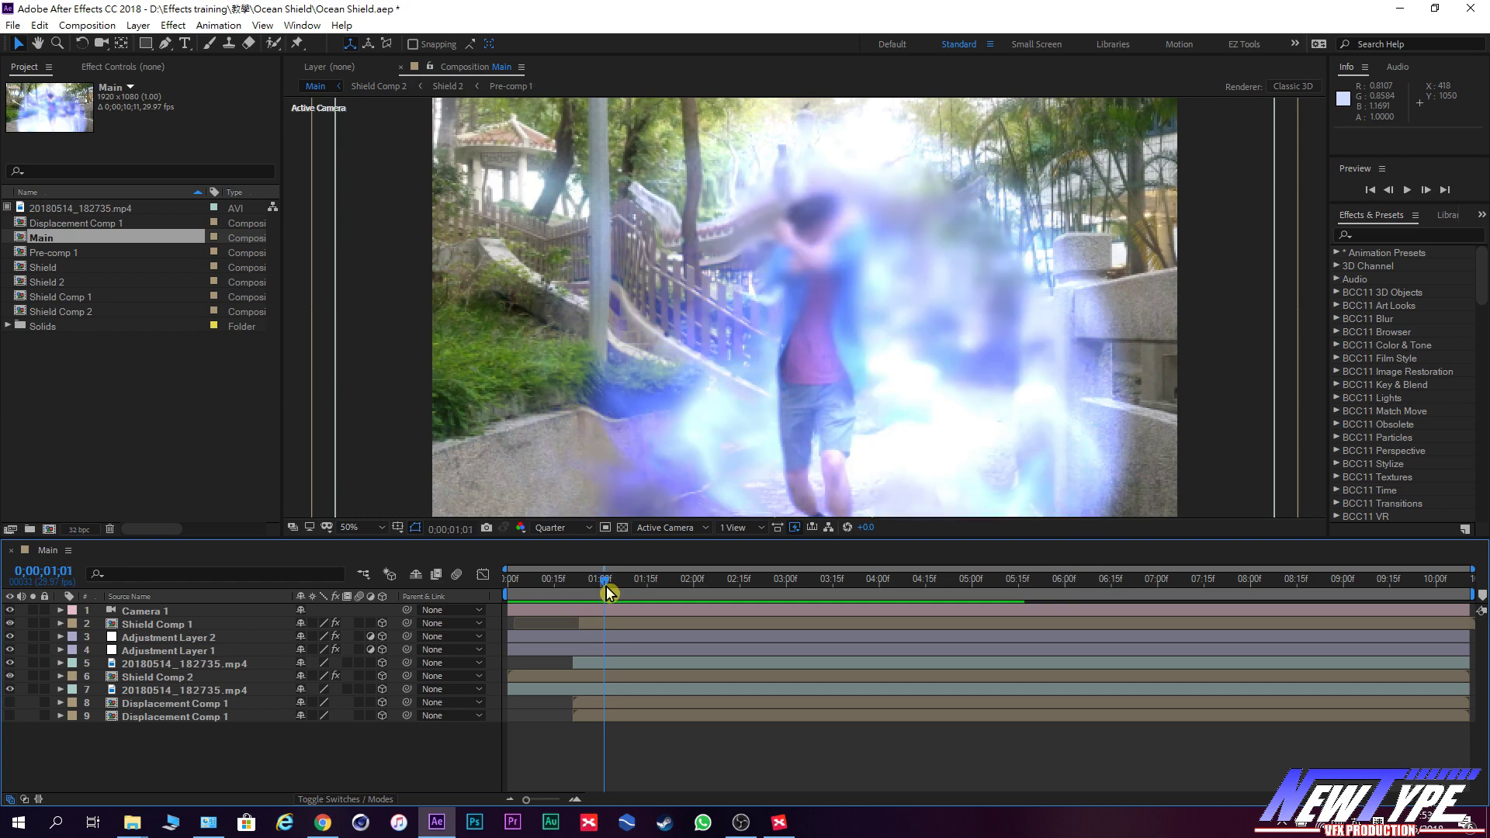
{"action": "mouse_move", "coordinate": [576, 598]}
{"action": "left_mouse_down"}
{"action": "mouse_move", "coordinate": [691, 617]}
{"action": "mouse_move", "coordinate": [606, 627]}
{"action": "left_mouse_up"}
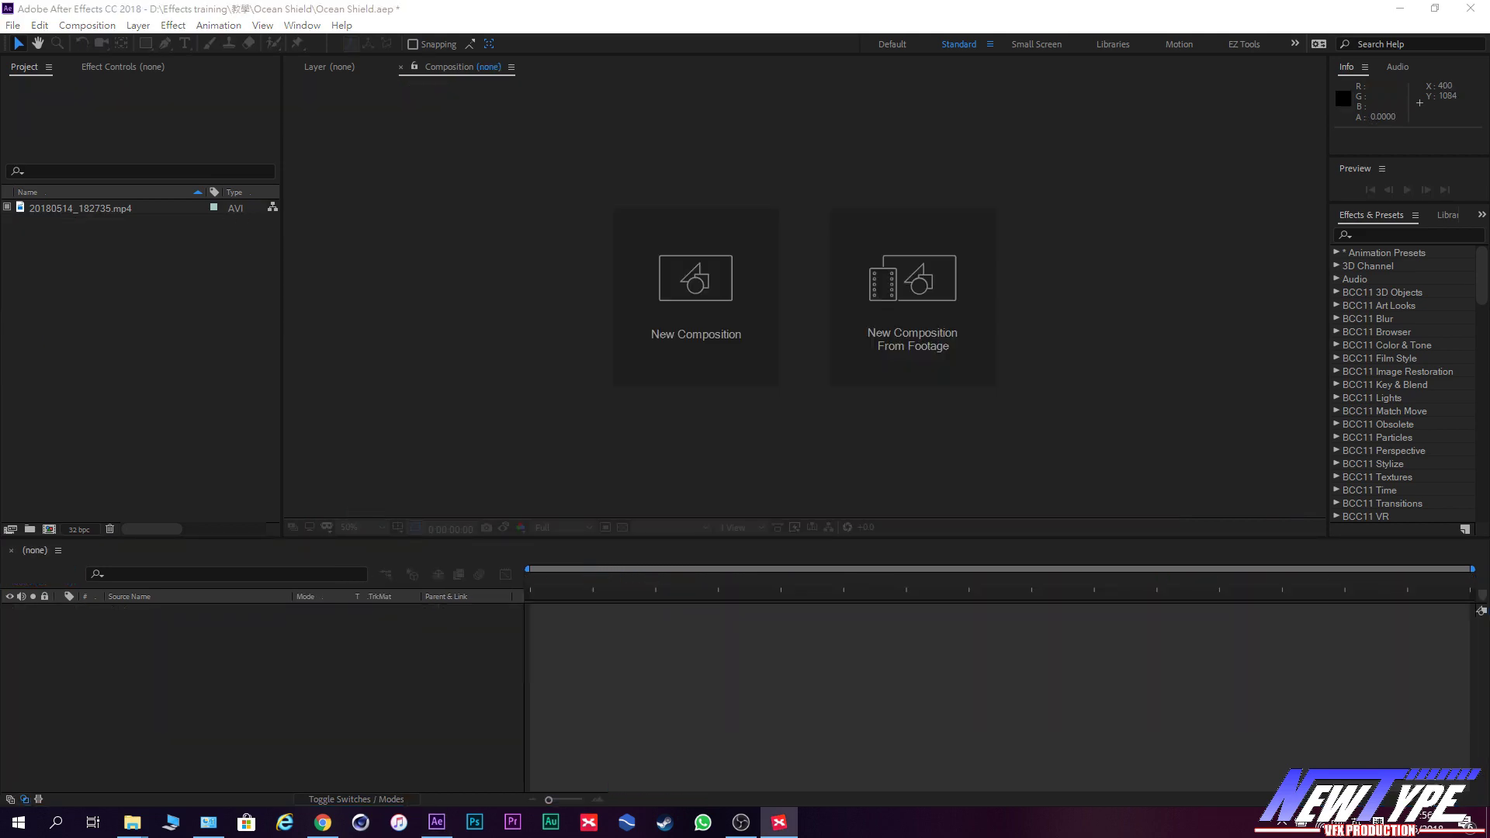
Create an HDTV 1080 29.97 comp named Main and add 20180514_182735.mp4 to its timeline.
{"action": "left_click", "coordinate": [148, 34]}
{"action": "left_click", "coordinate": [242, 47]}
{"action": "left_click", "coordinate": [602, 288]}
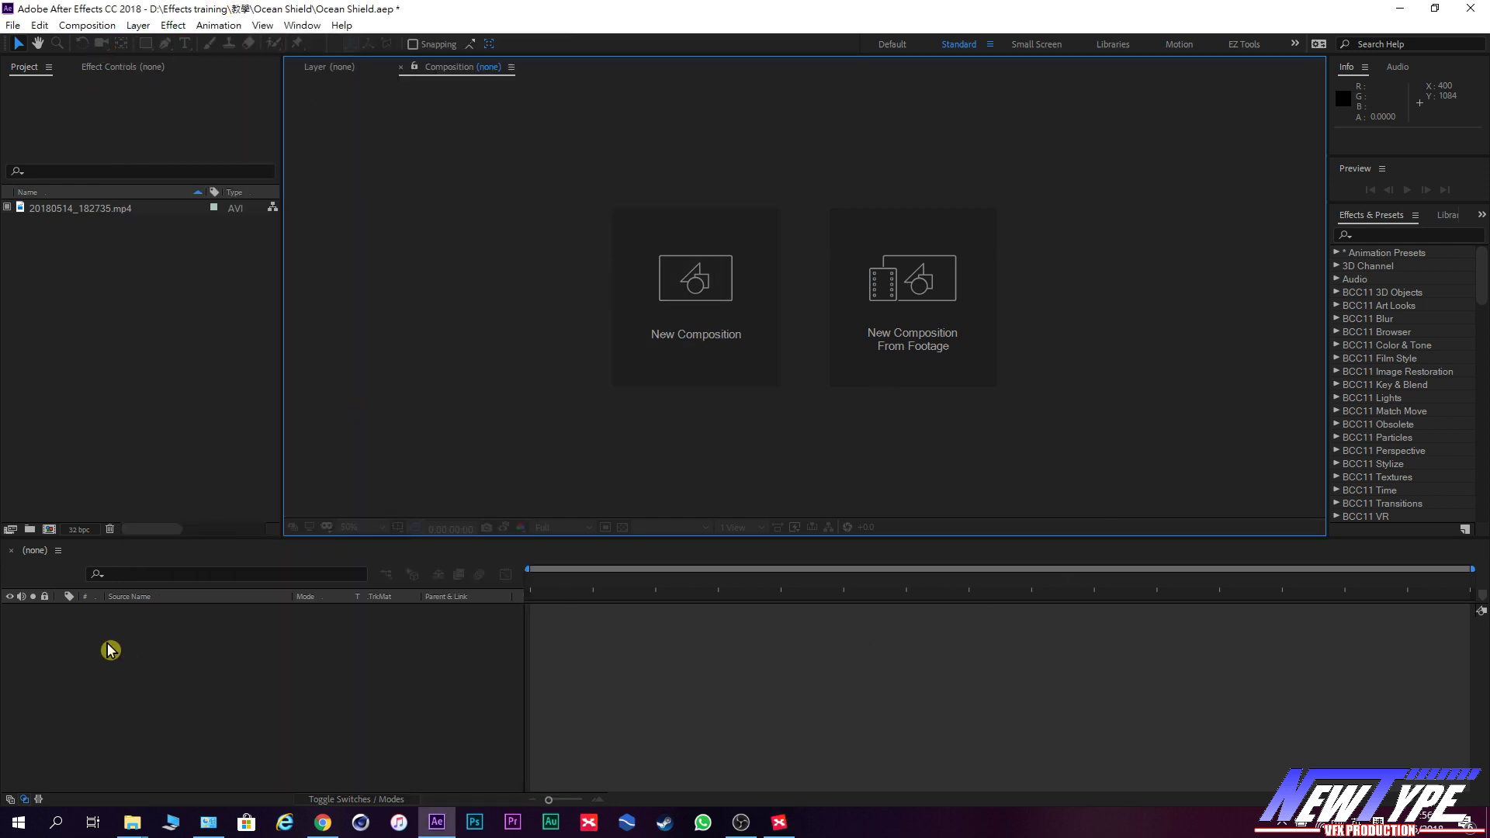
{"action": "left_click", "coordinate": [722, 330]}
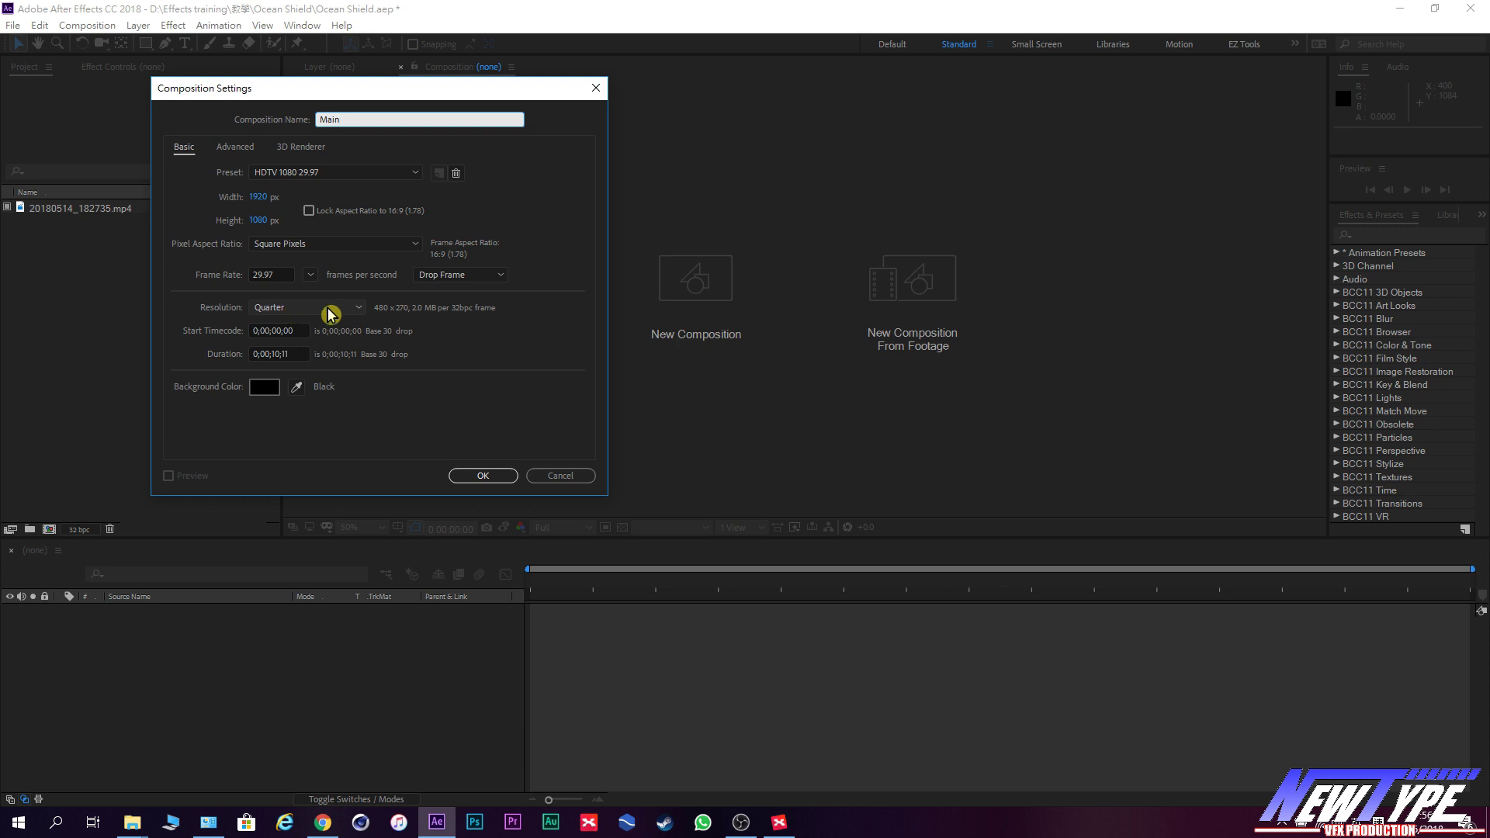
{"action": "left_click", "coordinate": [483, 475]}
{"action": "left_click_drag", "start_coordinate": [93, 207], "coordinate": [147, 605]}
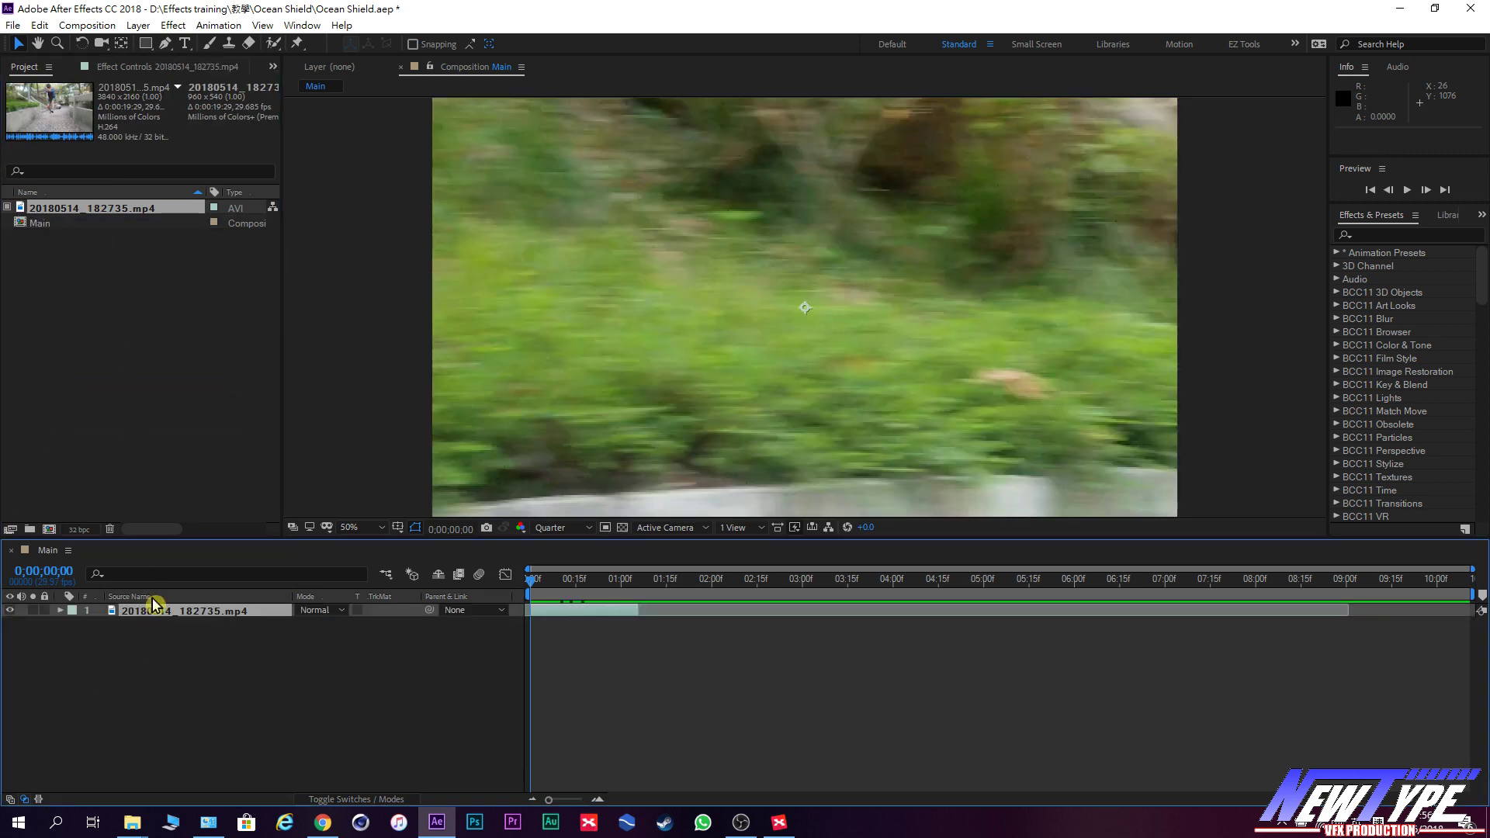
Rename the footage layer to Ocean.
{"action": "left_click", "coordinate": [166, 593]}
{"action": "left_click", "coordinate": [171, 613]}
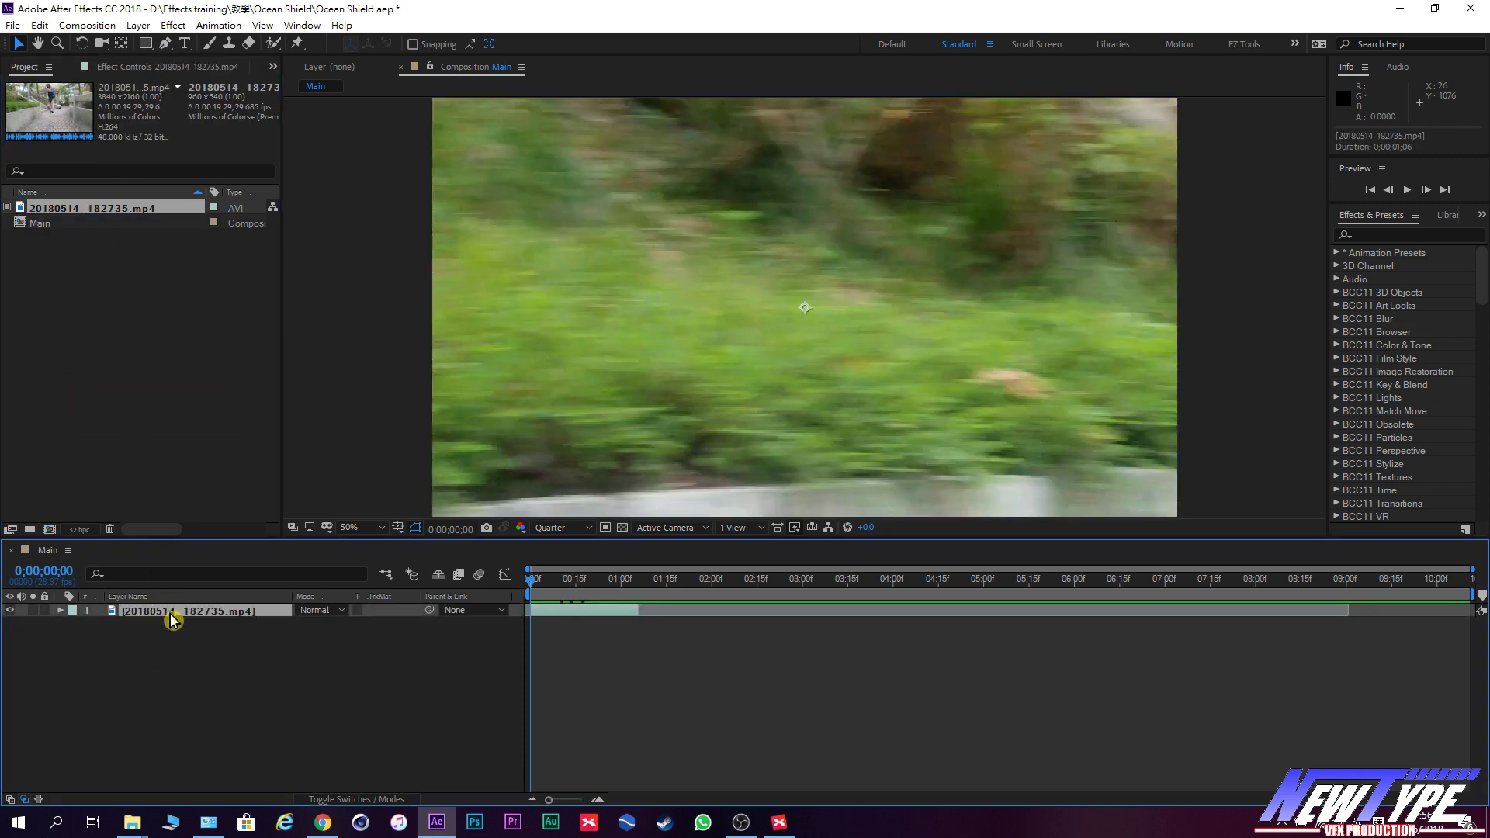
{"action": "key", "text": "Return"}
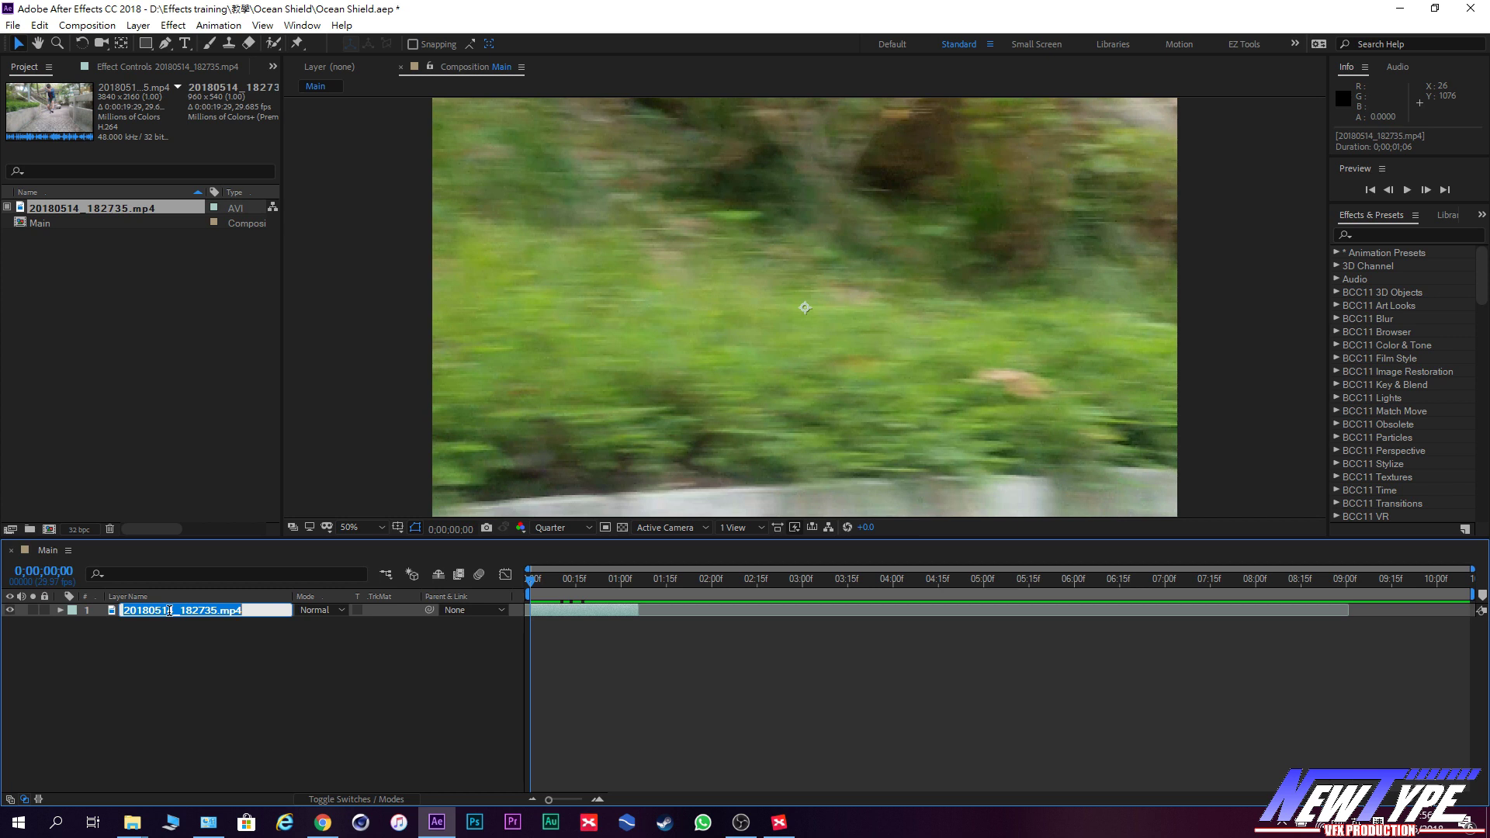
{"action": "type", "text": "Ocean"}
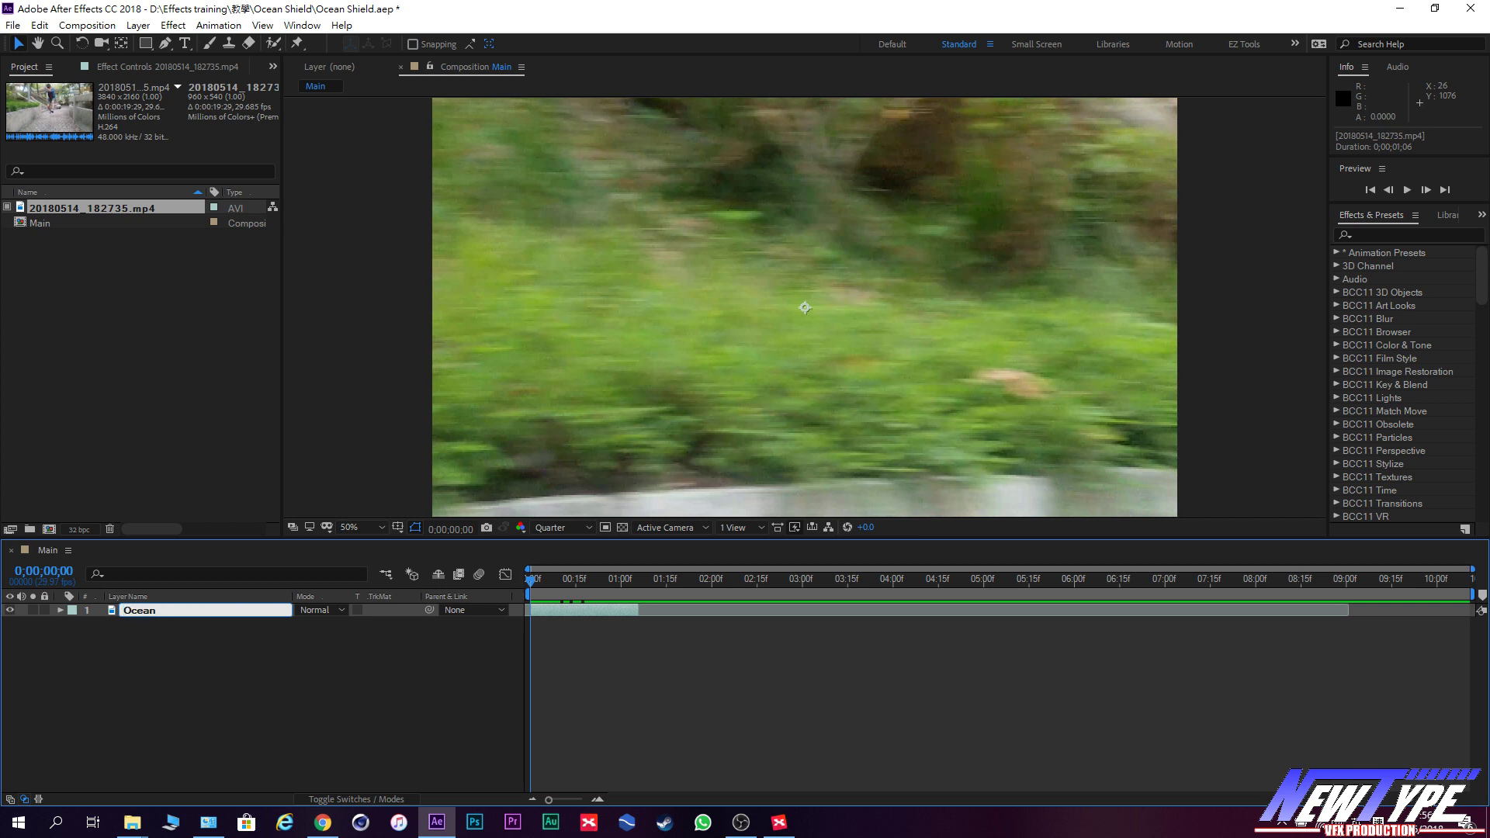
{"action": "key", "text": "Return"}
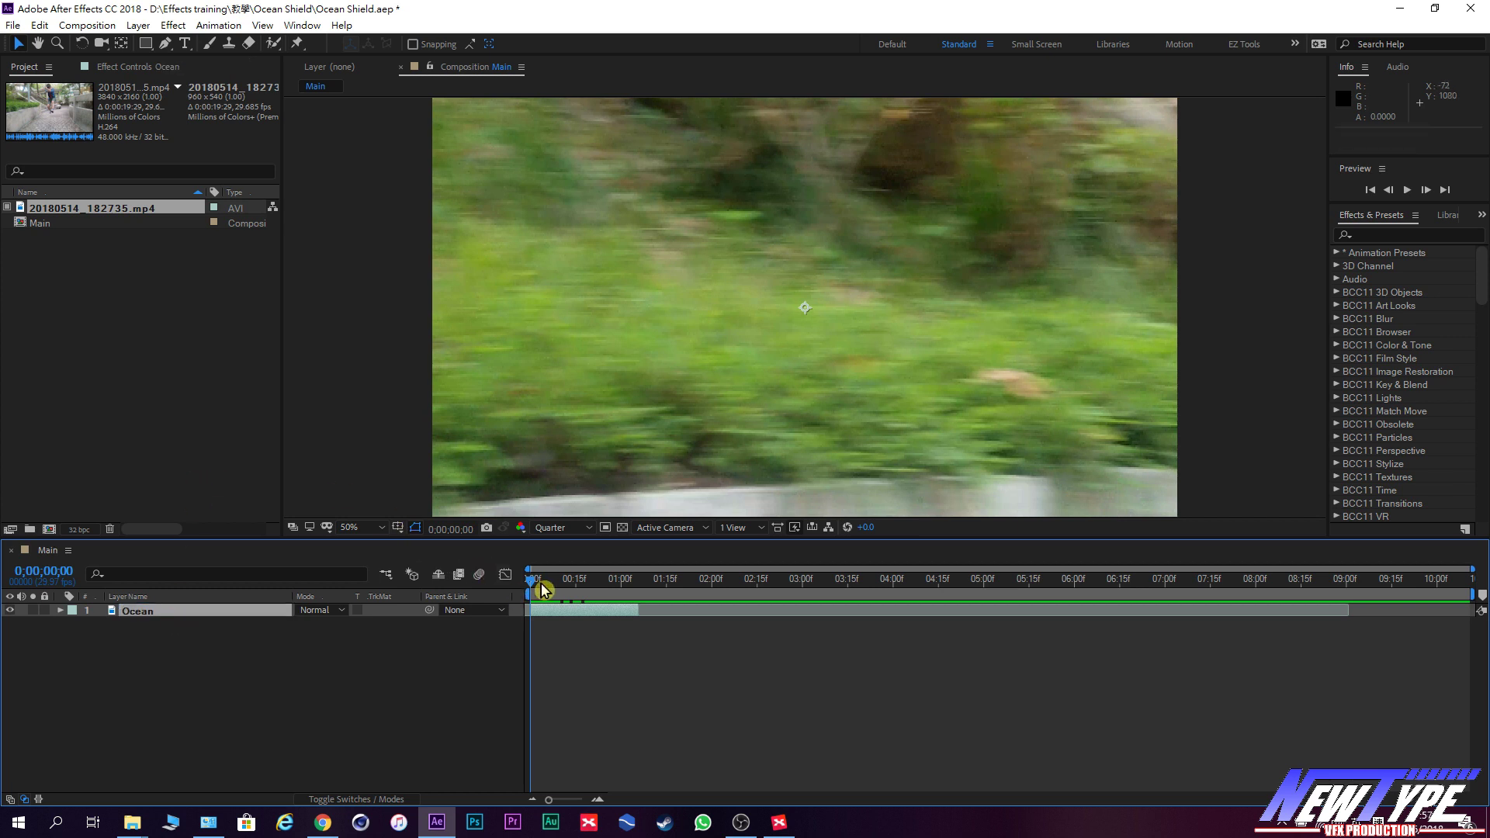
Move the time indicator to 0;00;00;23, where the man crosses his arms.
{"action": "mouse_move", "coordinate": [536, 583]}
{"action": "left_mouse_down"}
{"action": "mouse_move", "coordinate": [649, 584]}
{"action": "mouse_move", "coordinate": [603, 588]}
{"action": "left_mouse_up"}
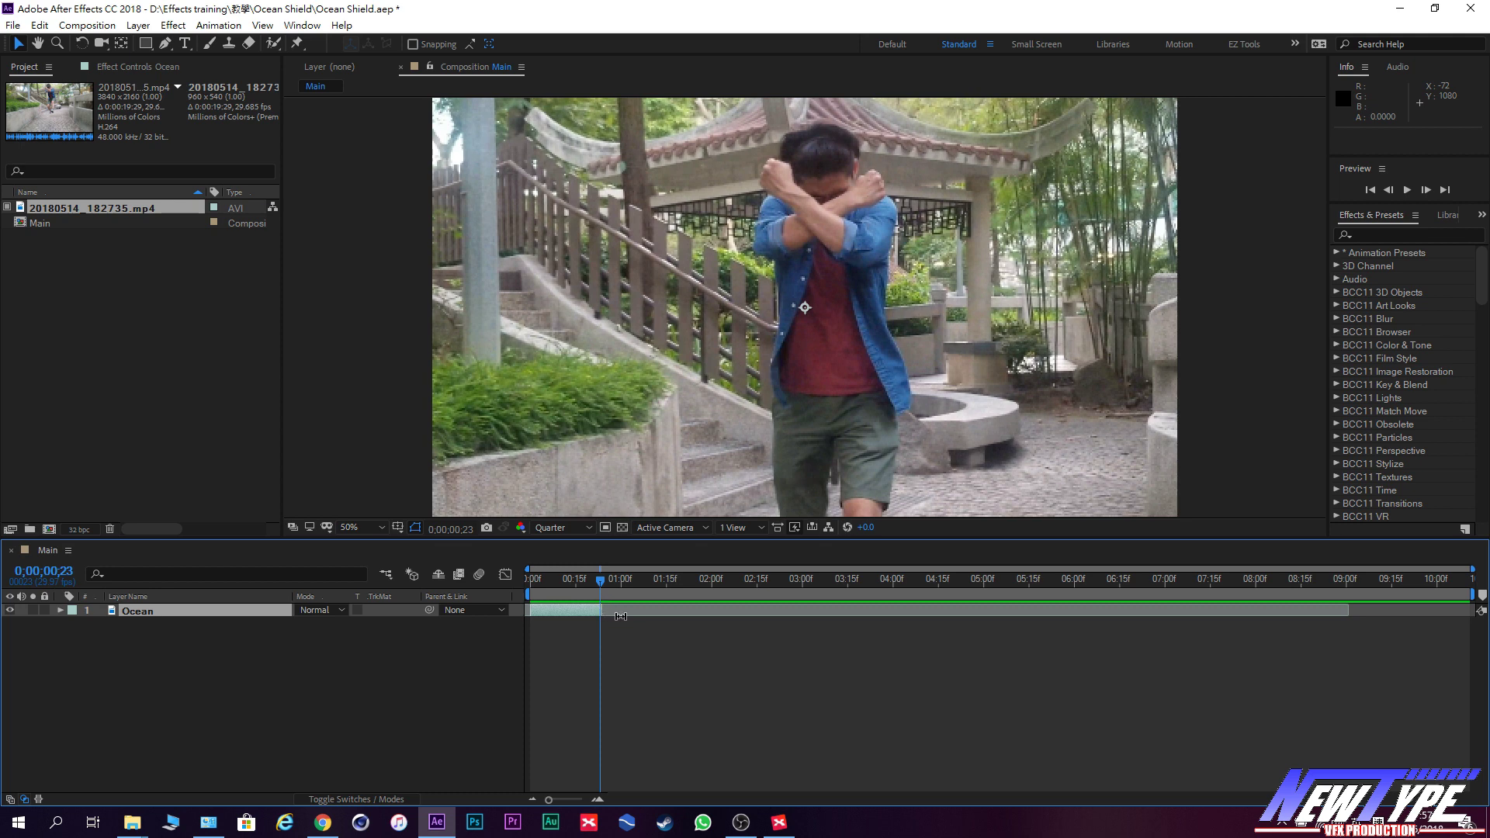
{"action": "mouse_move", "coordinate": [602, 581]}
{"action": "left_mouse_down"}
{"action": "mouse_move", "coordinate": [576, 580]}
{"action": "mouse_move", "coordinate": [603, 584]}
{"action": "left_mouse_up"}
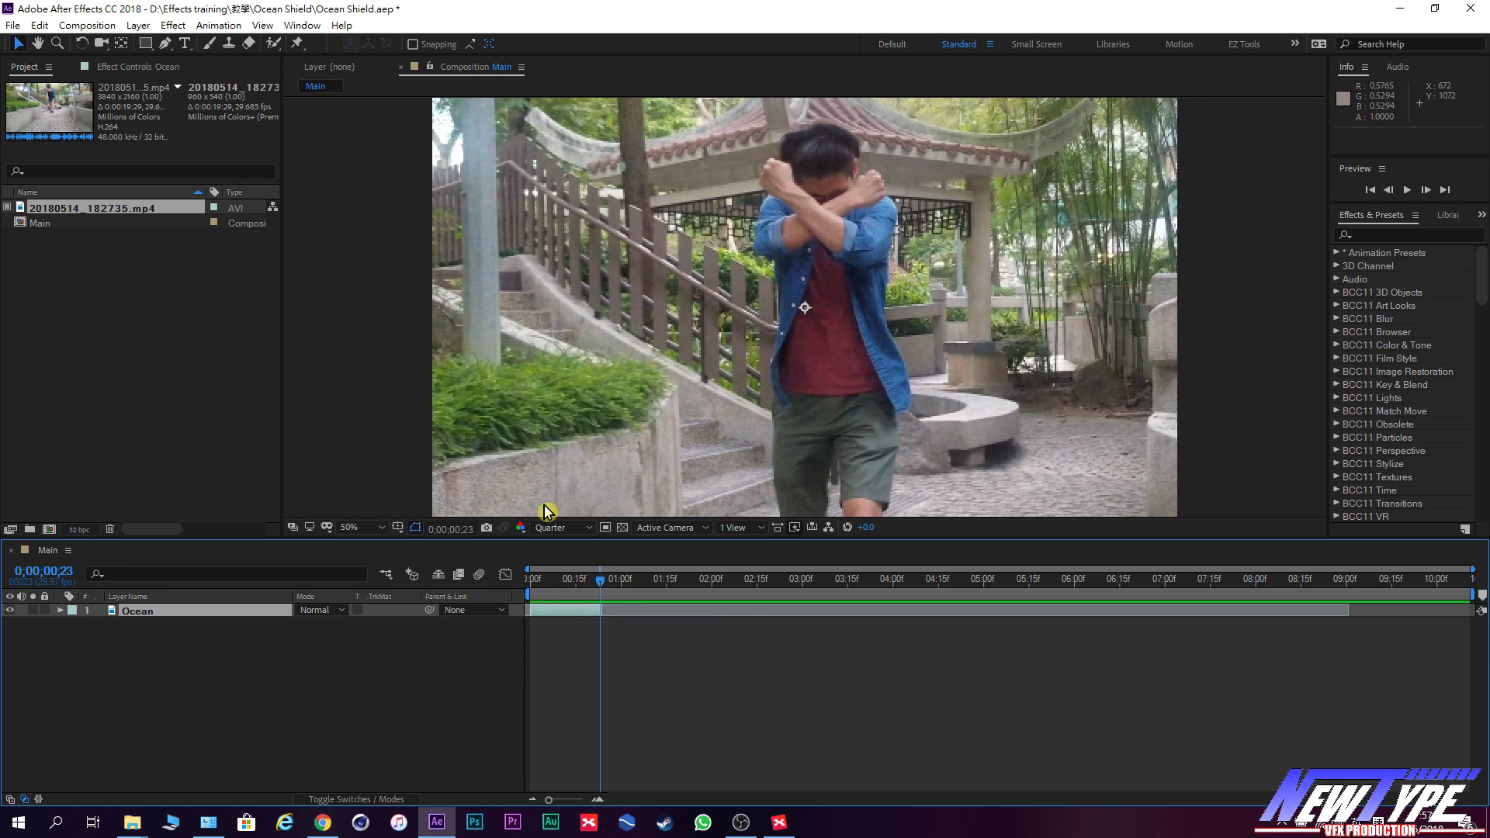
{"action": "left_click", "coordinate": [153, 26]}
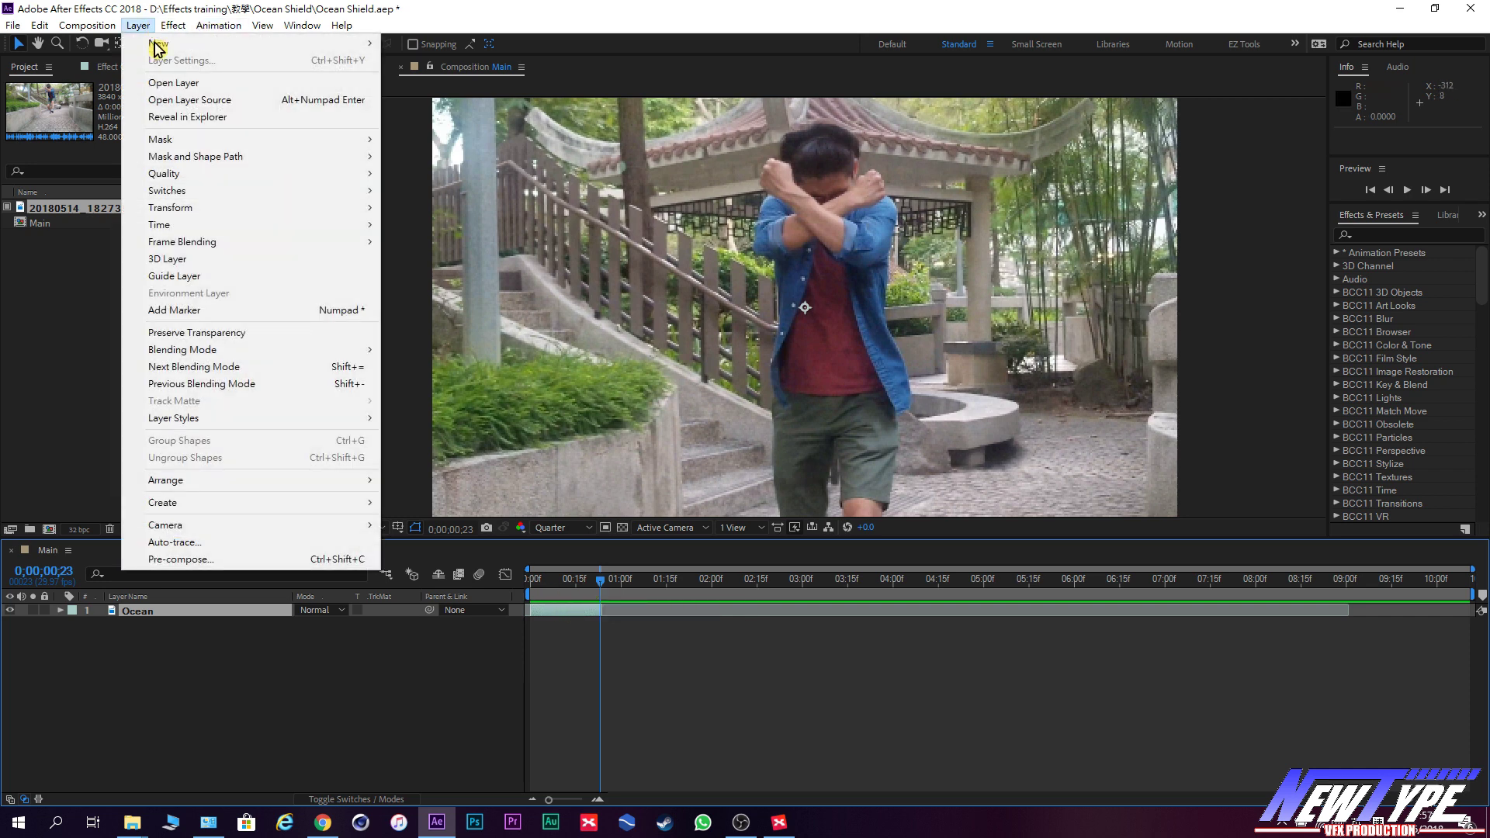
Apply Layer > Time > Freeze On Last Frame to Ocean and check the Time Remap keyframes.
{"action": "mouse_move", "coordinate": [194, 225]}
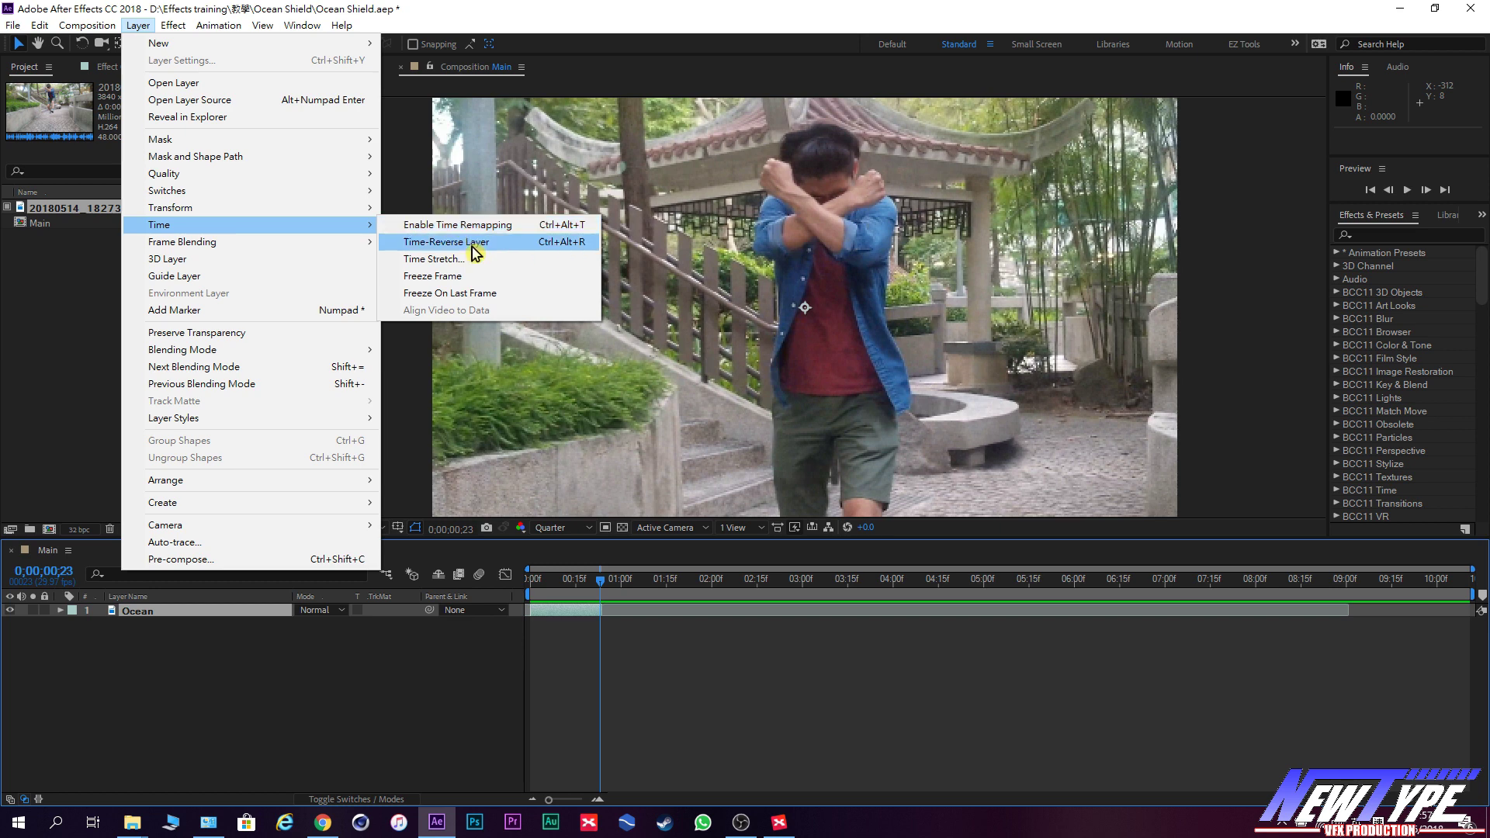
{"action": "left_click", "coordinate": [486, 294]}
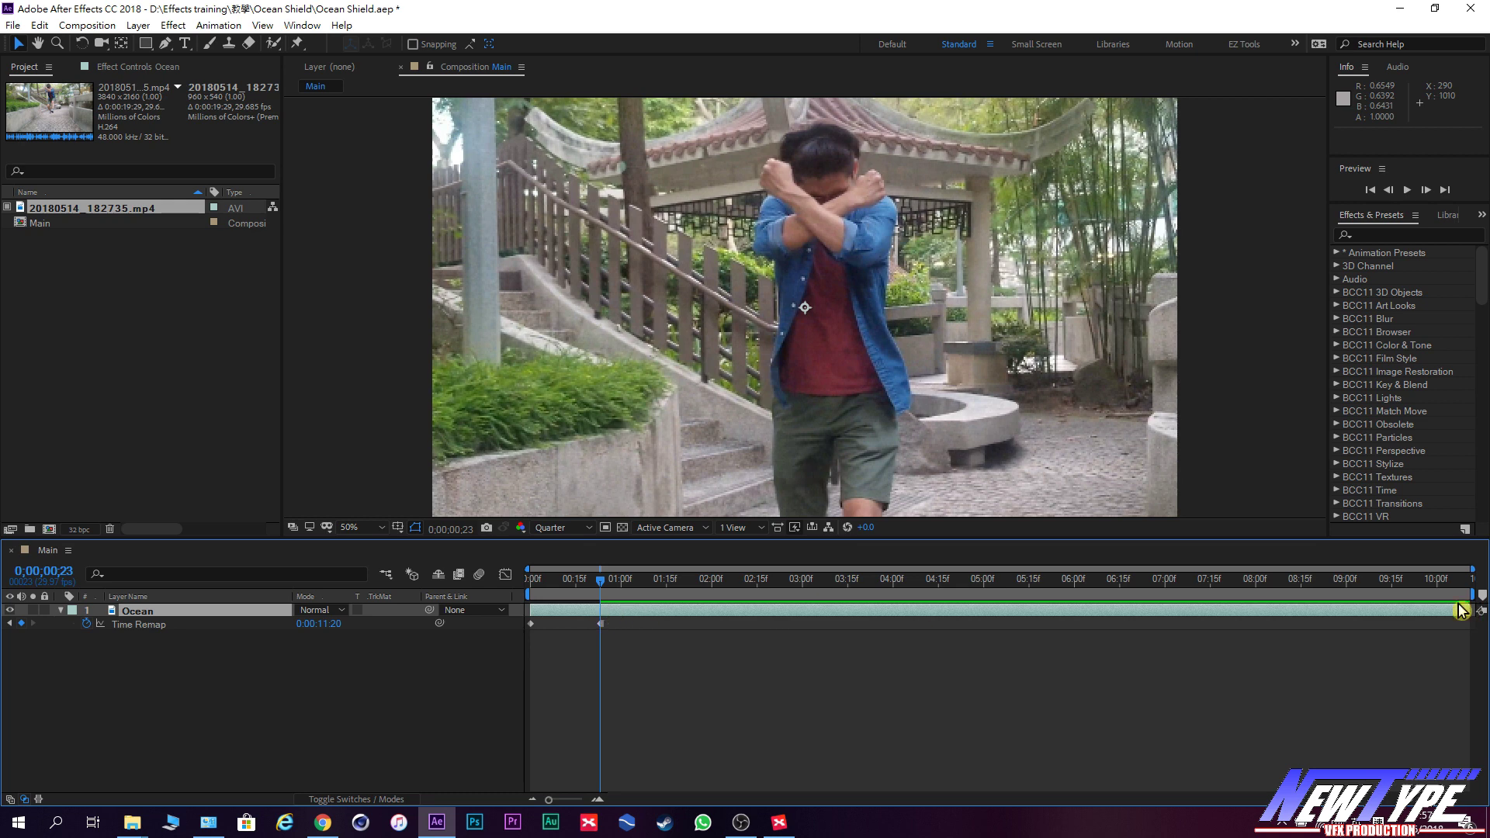
{"action": "mouse_move", "coordinate": [601, 587]}
{"action": "left_mouse_down"}
{"action": "mouse_move", "coordinate": [588, 621]}
{"action": "mouse_move", "coordinate": [700, 630]}
{"action": "mouse_move", "coordinate": [604, 633]}
{"action": "left_mouse_up"}
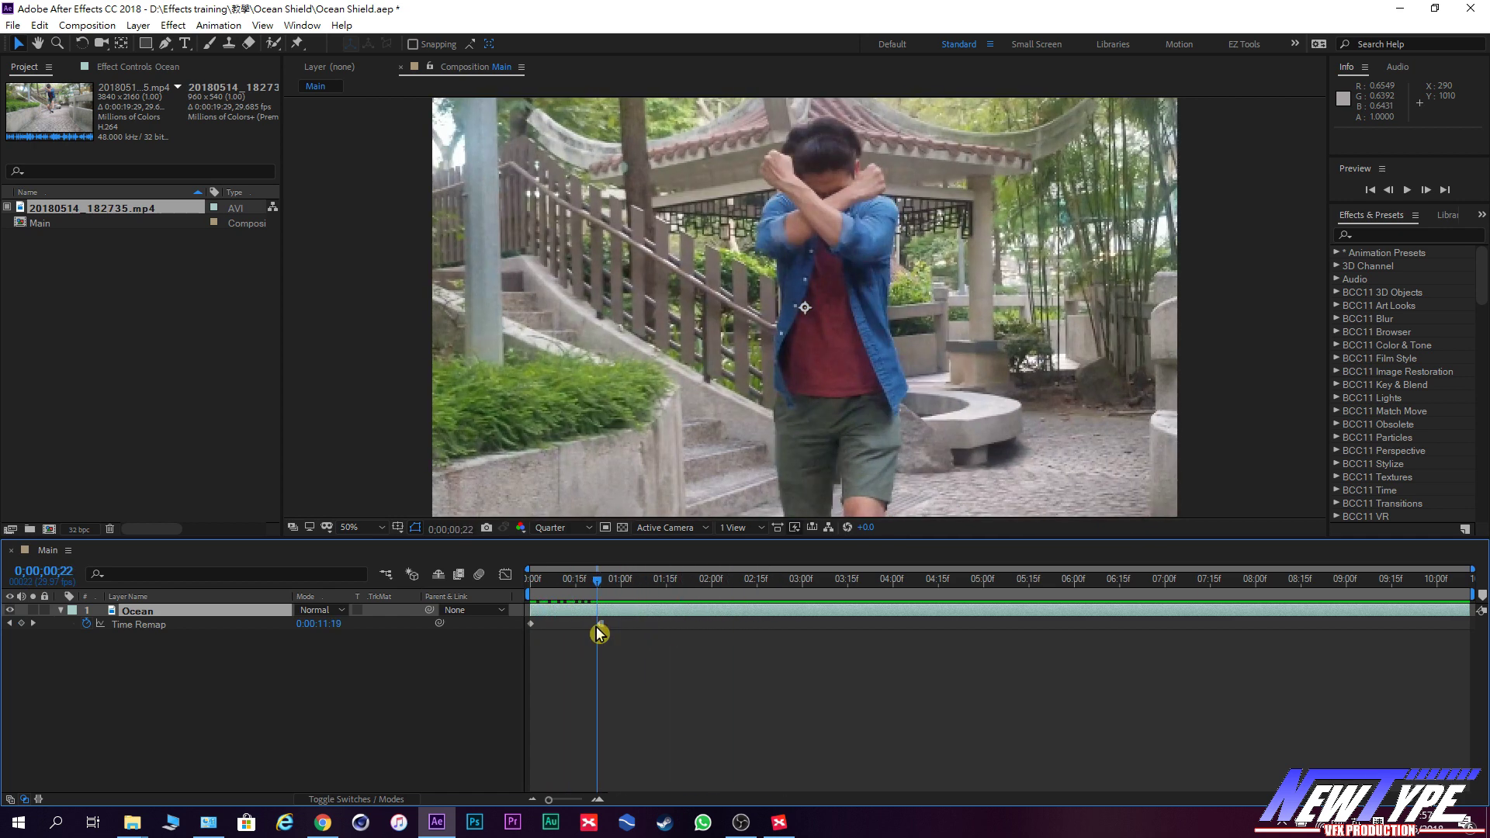
{"action": "left_click", "coordinate": [225, 617]}
{"action": "mouse_move", "coordinate": [610, 584]}
{"action": "left_mouse_down"}
{"action": "mouse_move", "coordinate": [615, 597]}
{"action": "mouse_move", "coordinate": [616, 582]}
{"action": "left_mouse_up"}
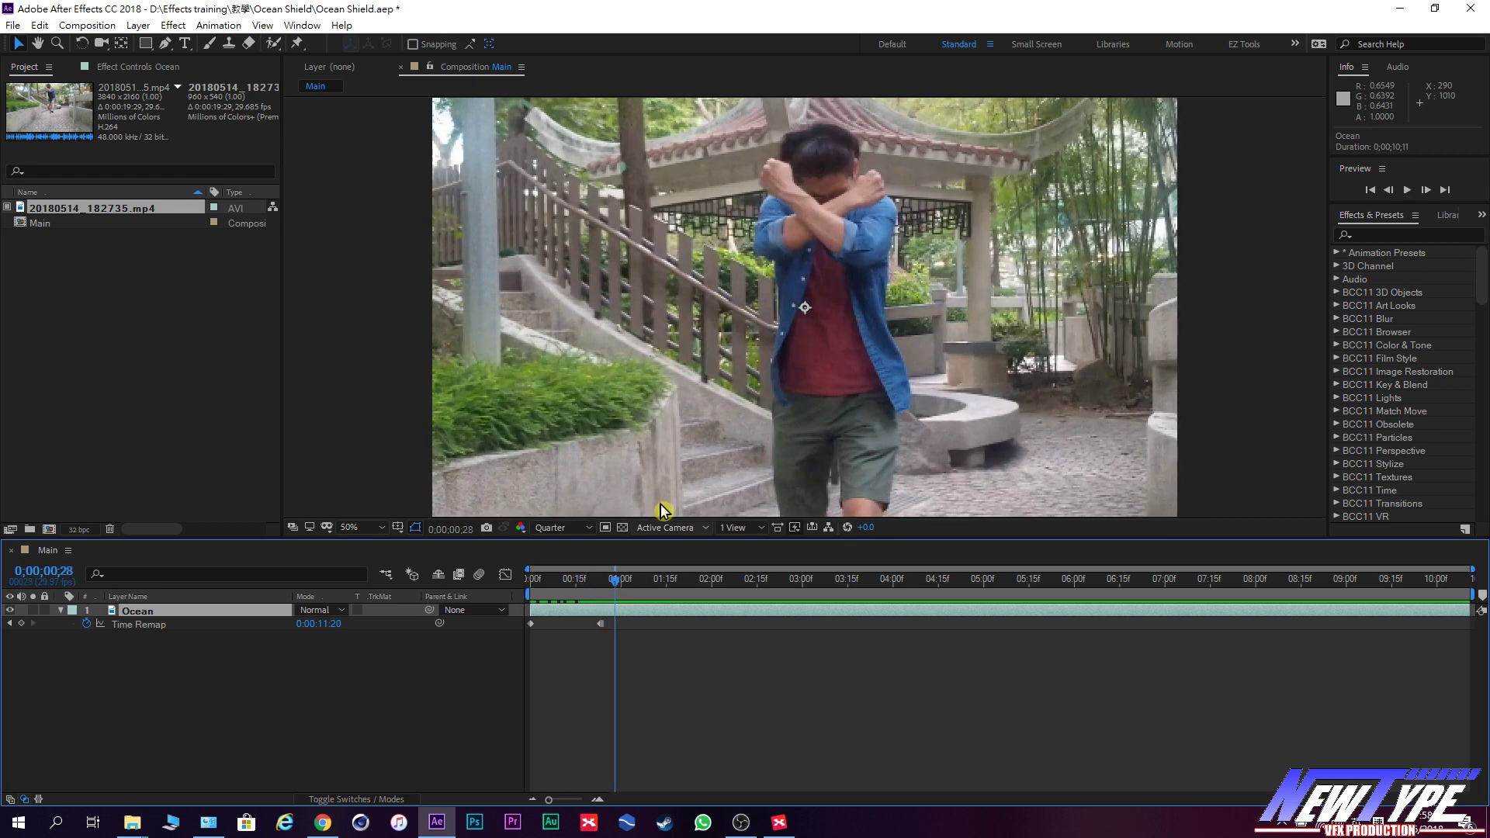
{"action": "key", "text": "comma"}
{"action": "key", "text": "comma"}
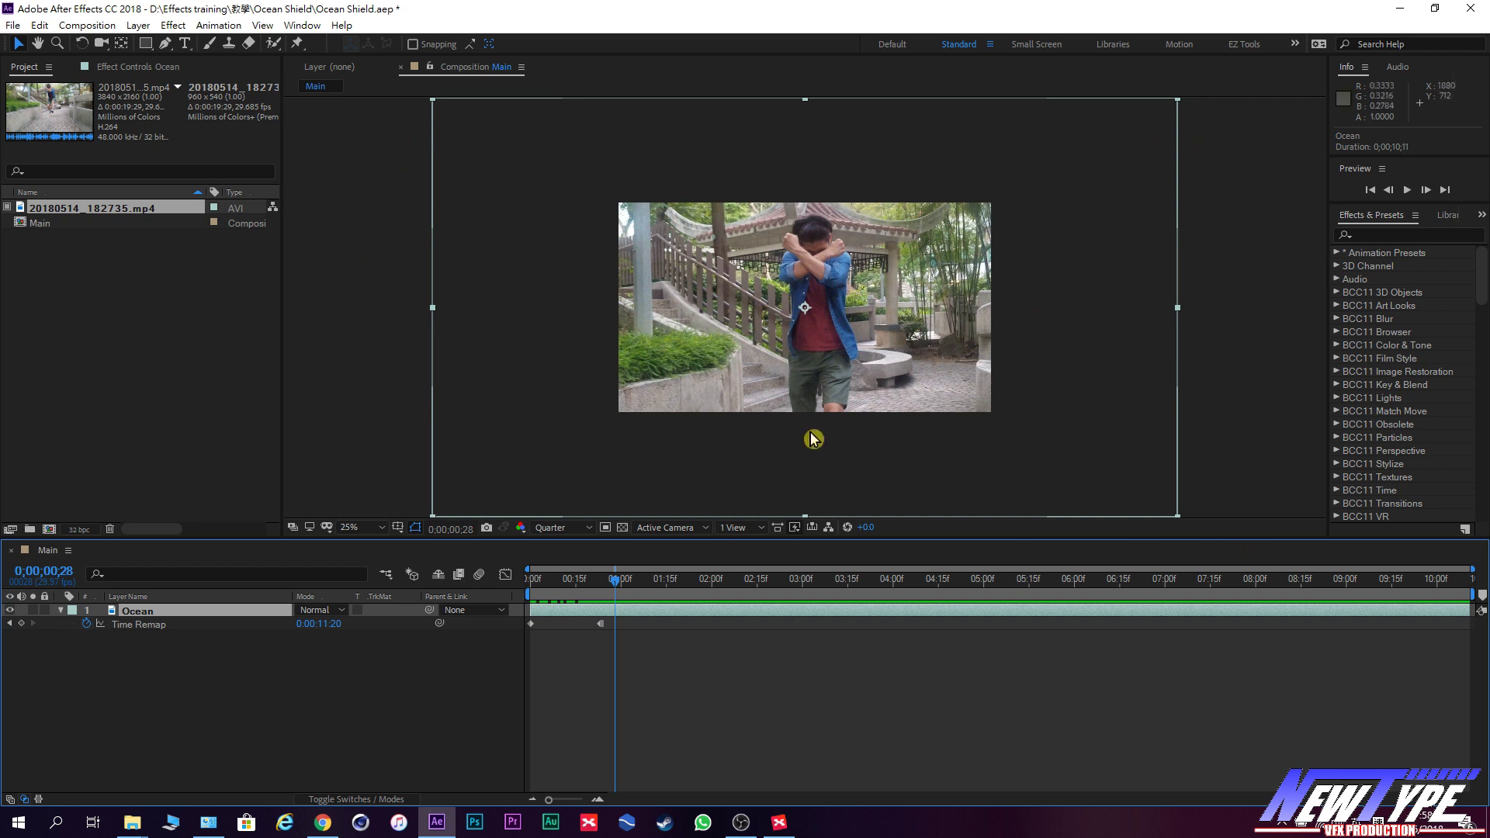
Set the Ocean layer's Scale to 50% so the 4K footage fits the comp.
{"action": "key", "text": "s"}
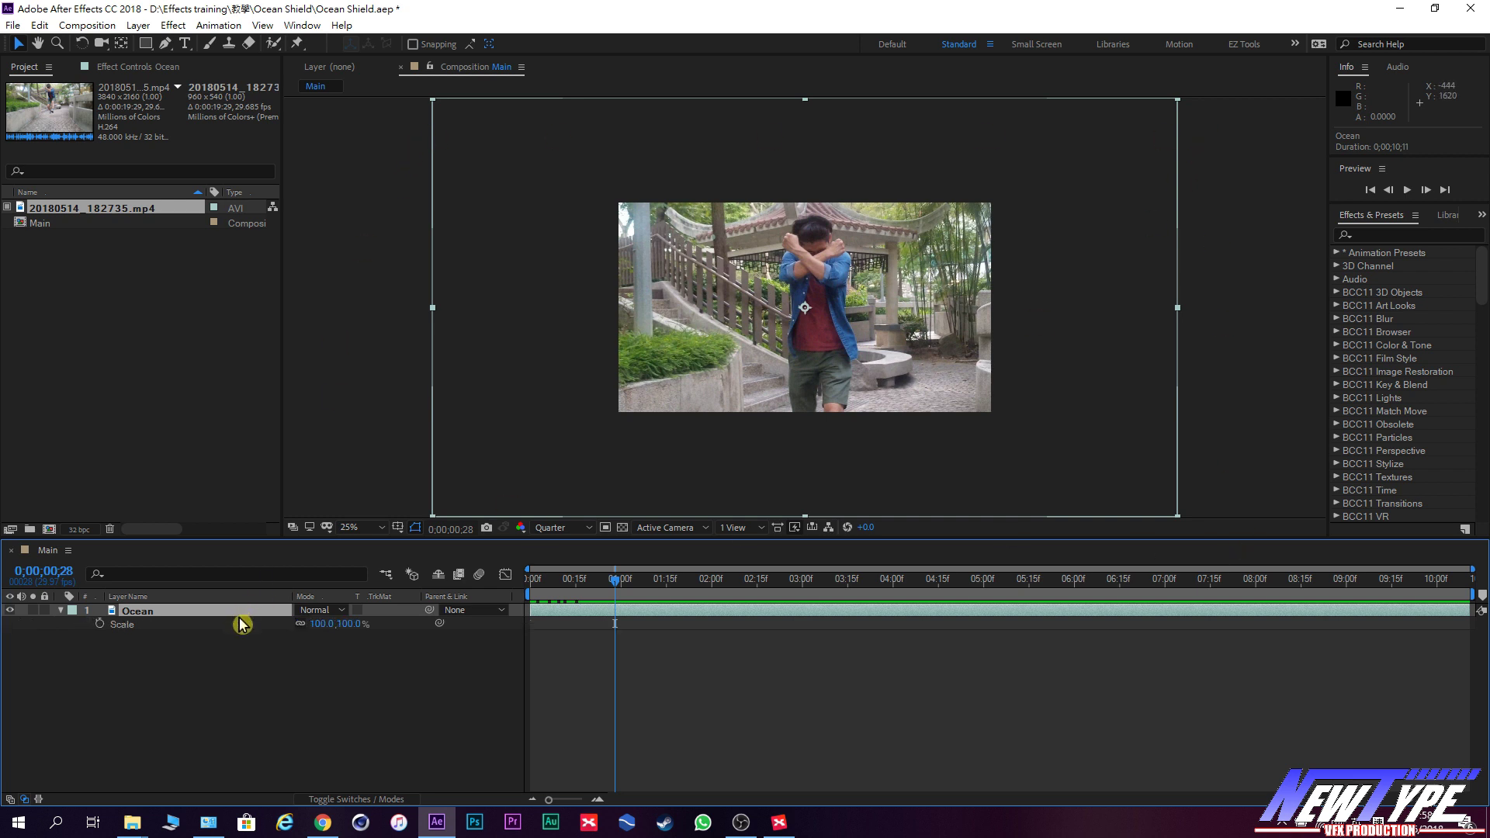
{"action": "left_click", "coordinate": [322, 623]}
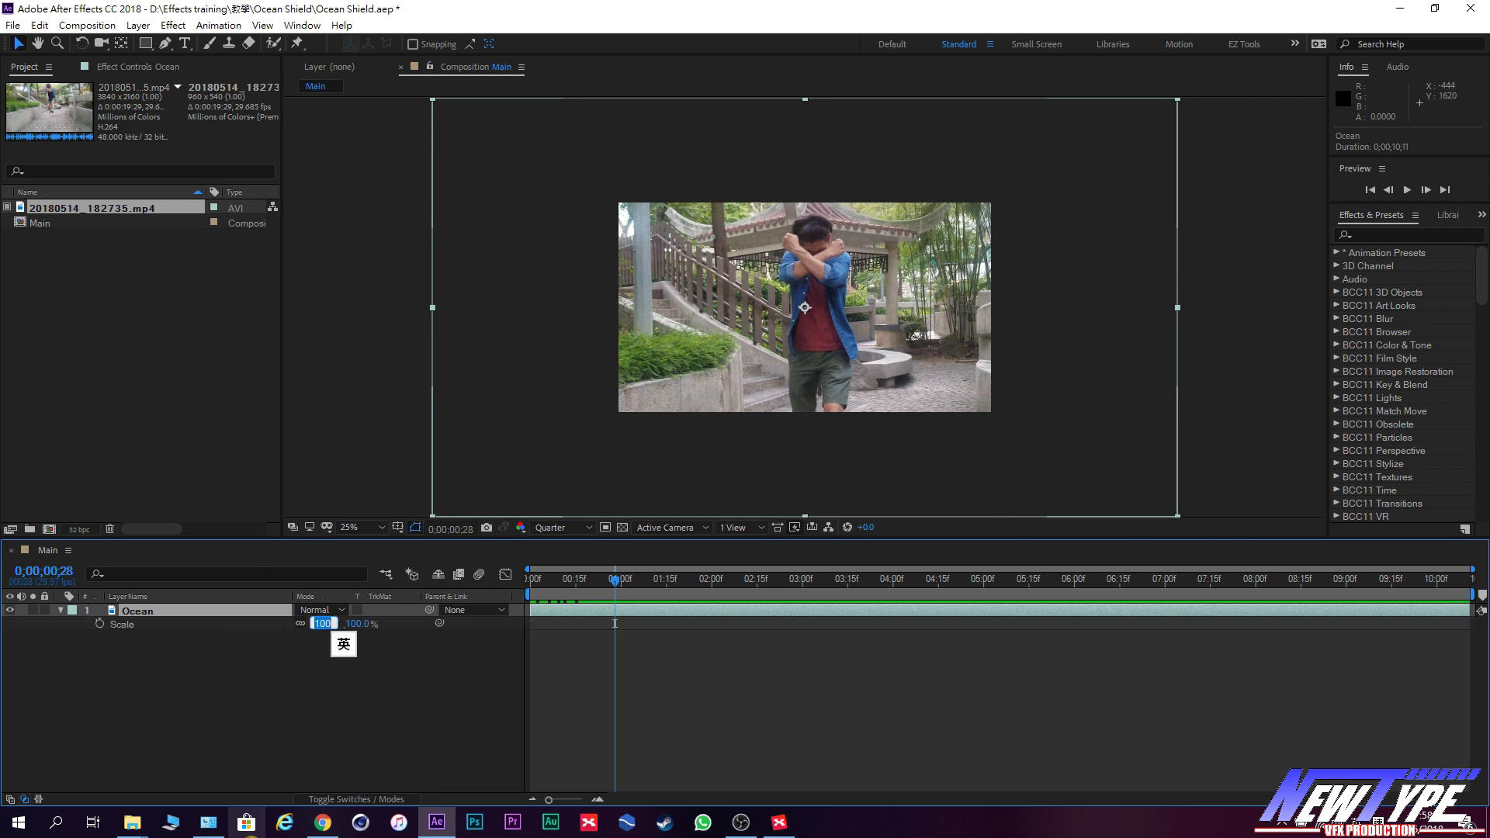
{"action": "type", "text": "50"}
{"action": "key", "text": "Return"}
{"action": "left_click_drag", "start_coordinate": [620, 587], "coordinate": [621, 596]}
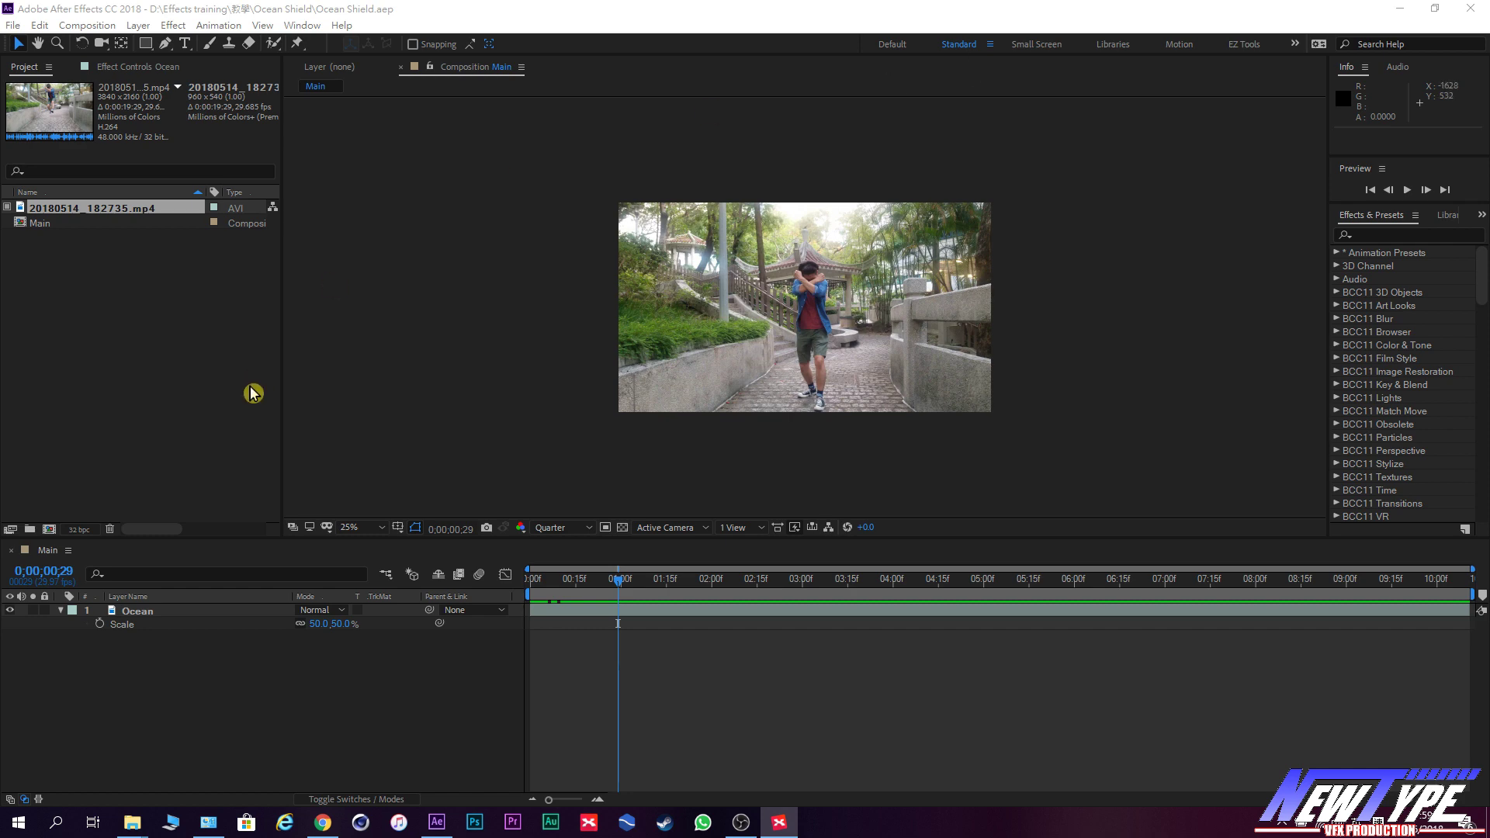
{"action": "left_click", "coordinate": [138, 25]}
Create a black 1920×1080 solid named Noise through Layer > New > Solid.
{"action": "mouse_move", "coordinate": [144, 45]}
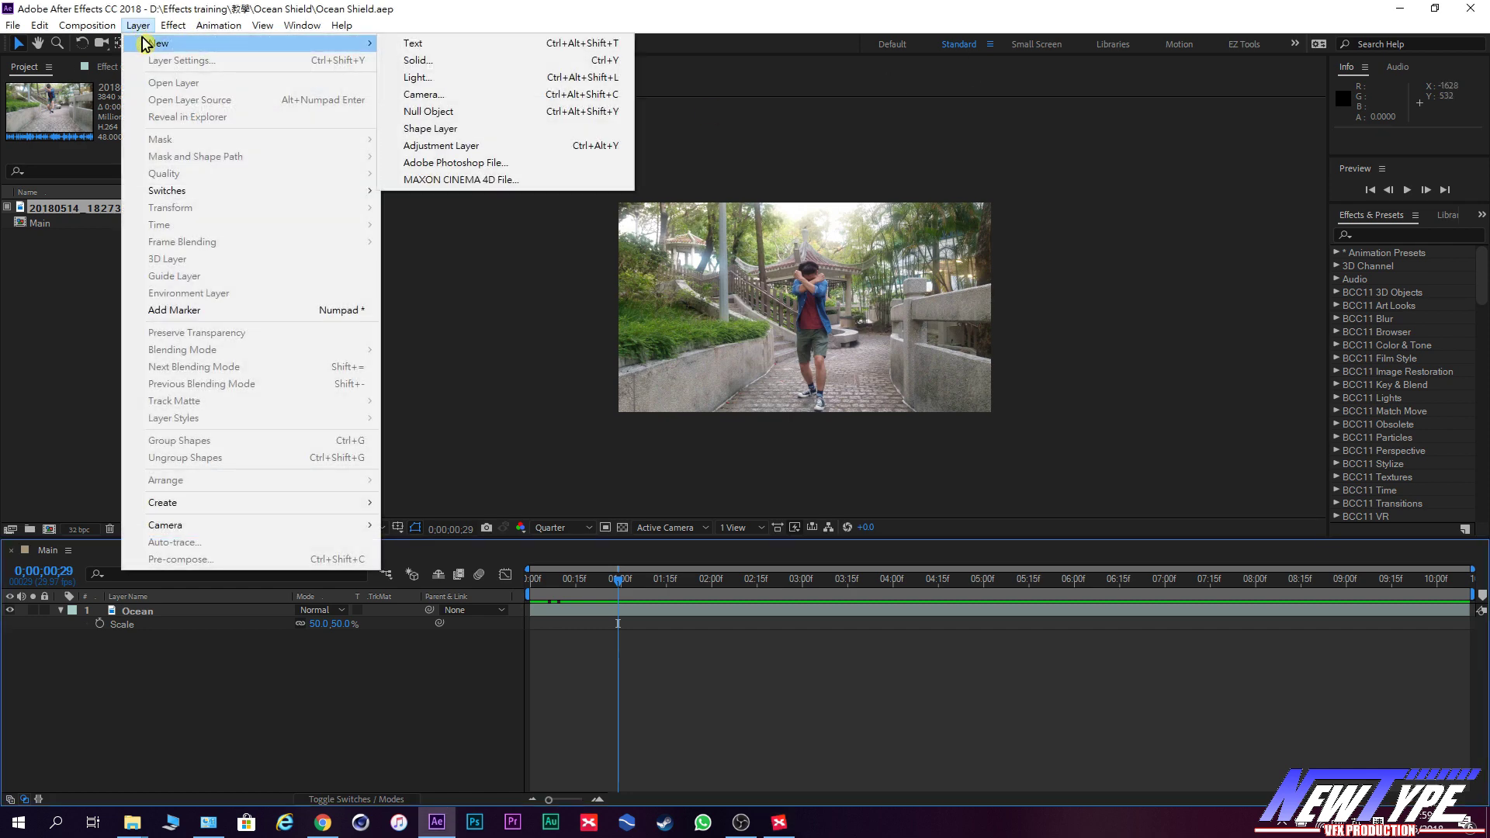
{"action": "left_click", "coordinate": [494, 60]}
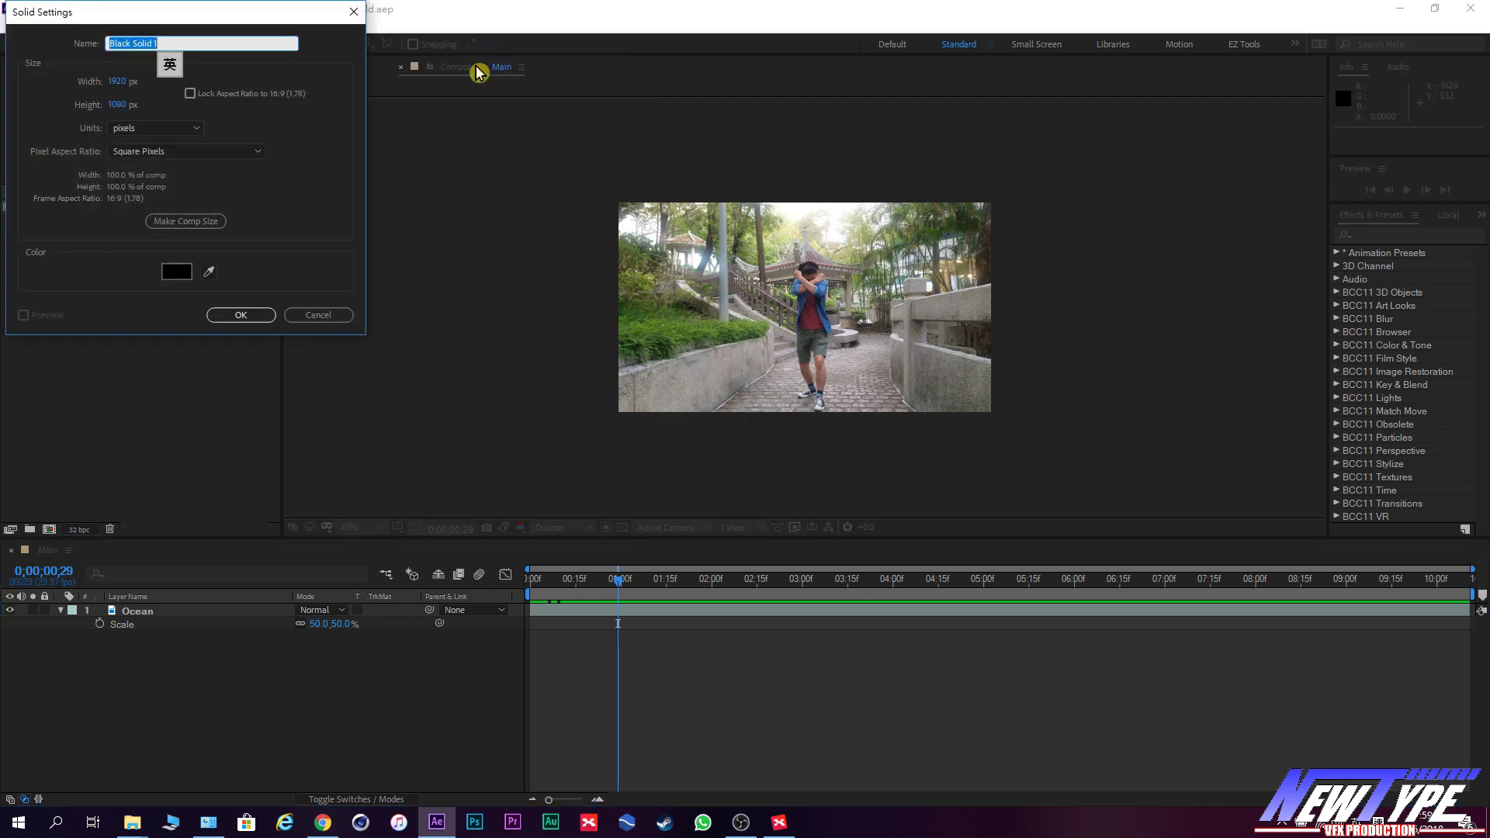
{"action": "left_click_drag", "start_coordinate": [274, 20], "coordinate": [436, 238]}
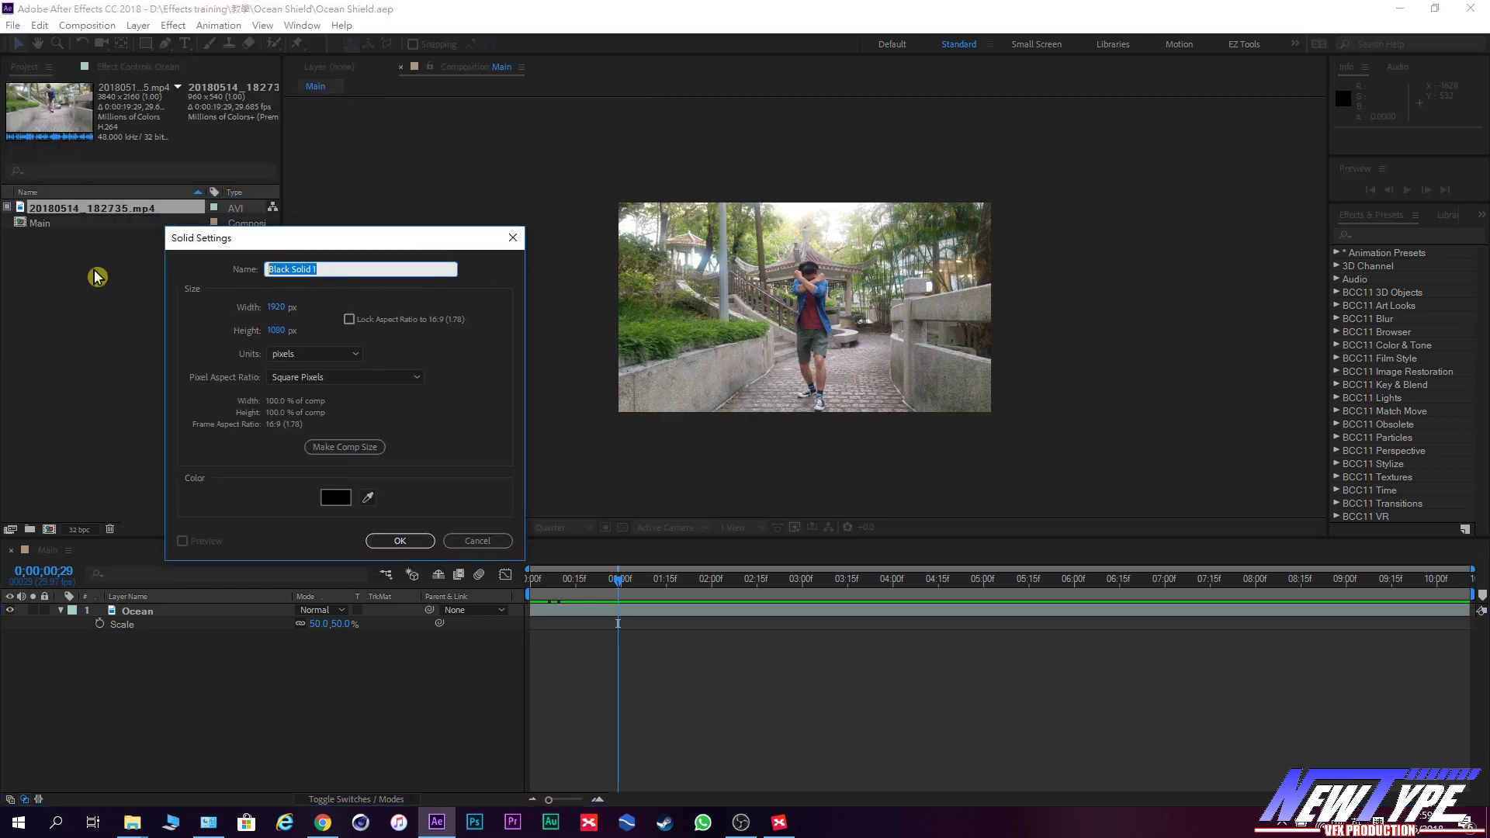
{"action": "type", "text": "Noise"}
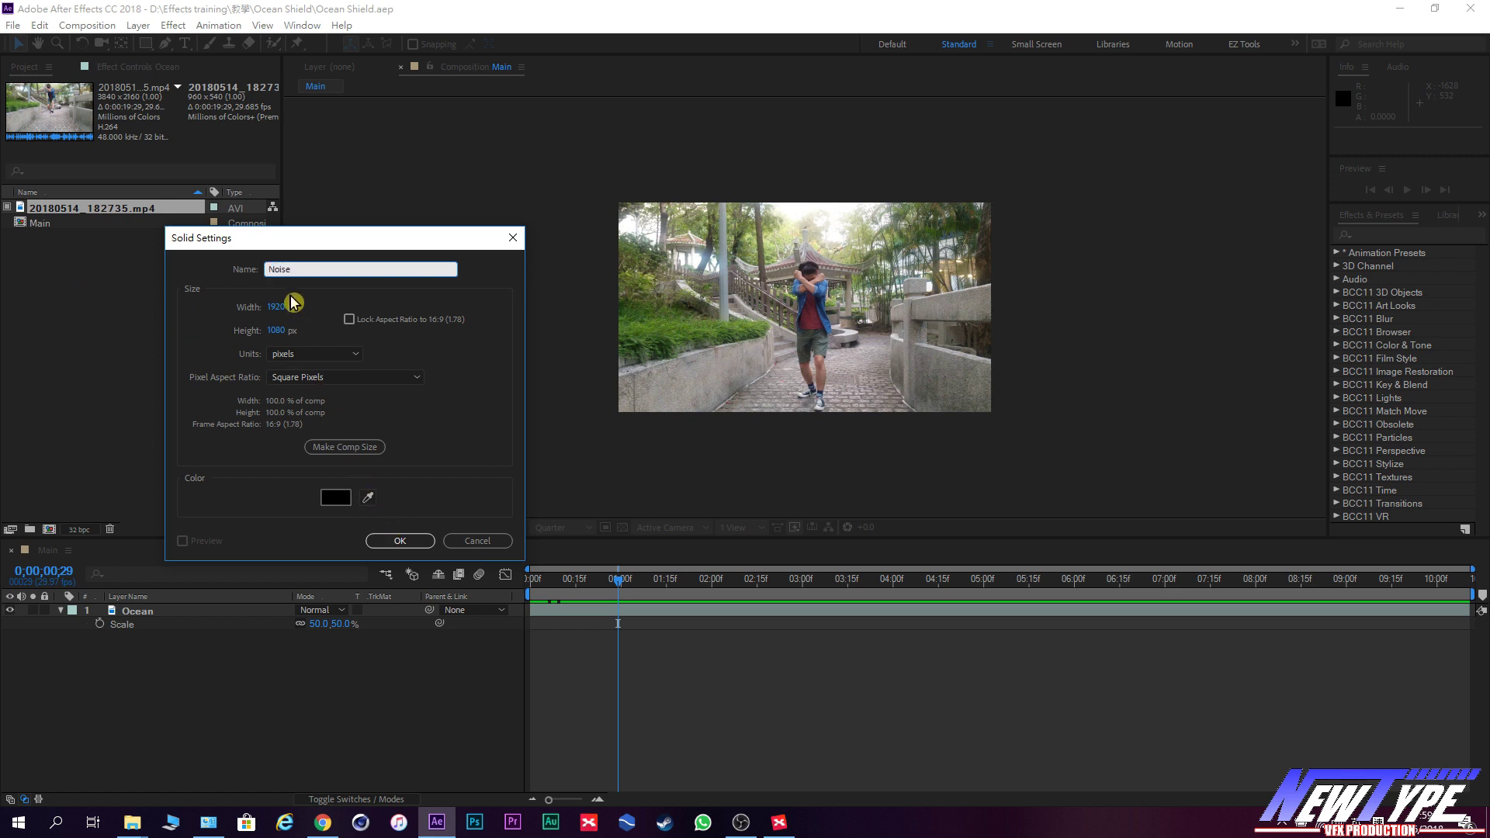
{"action": "left_click", "coordinate": [397, 541]}
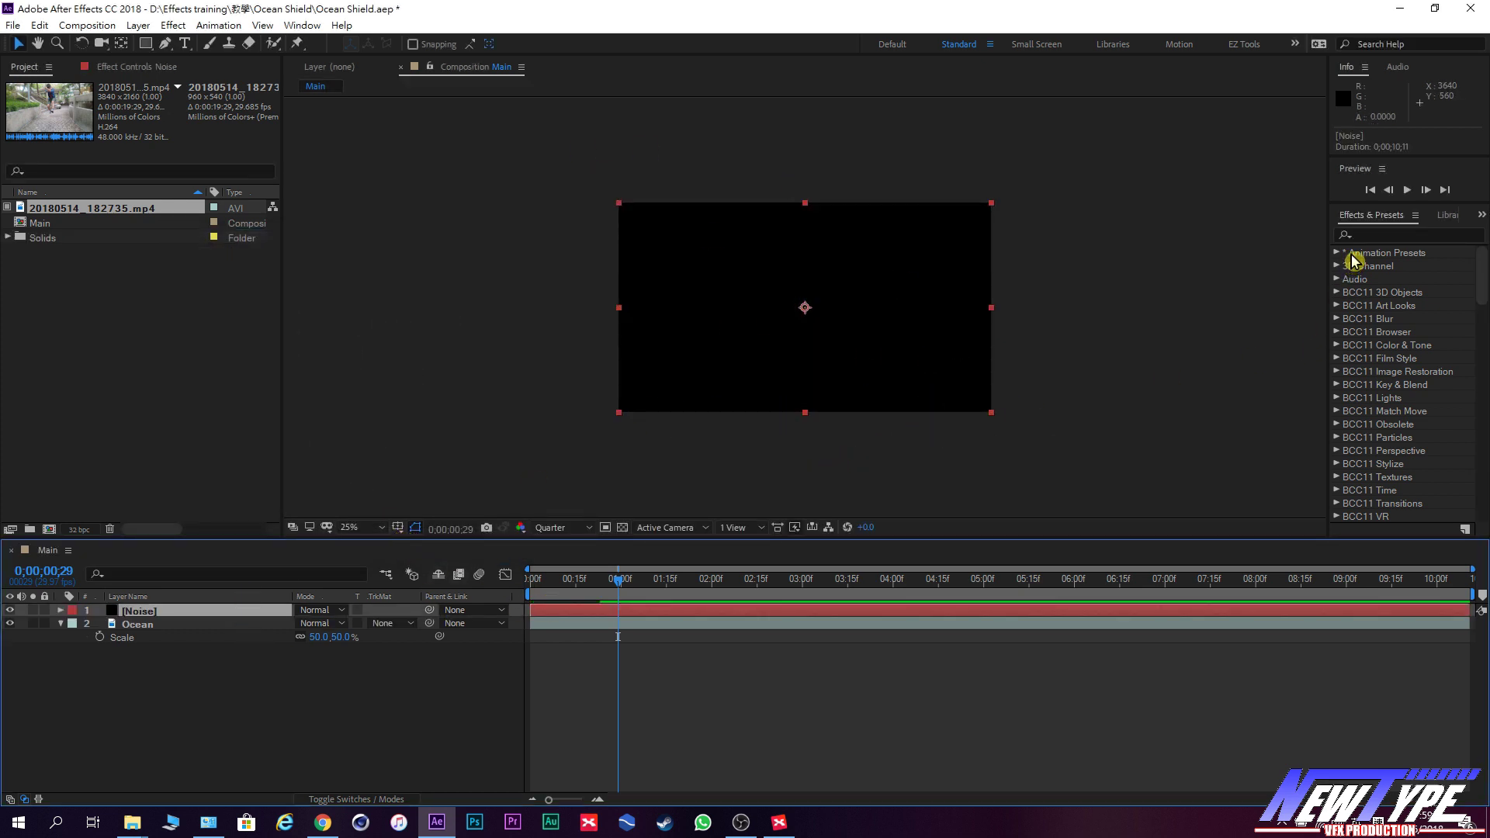
{"action": "left_click", "coordinate": [1366, 234]}
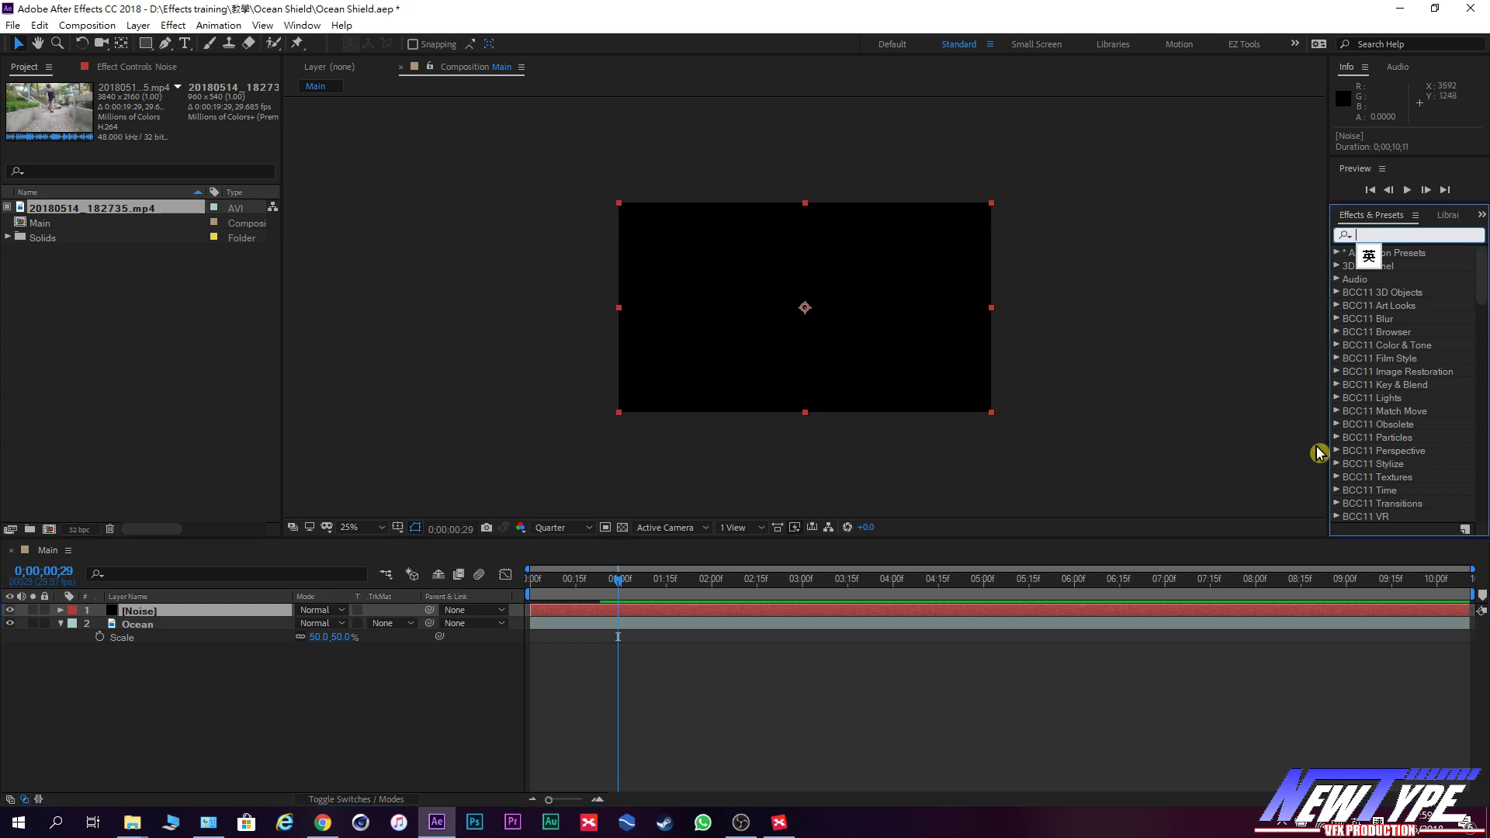
Search 'Turbu' in Effects & Presets and apply Turbulent Noise to the Noise solid.
{"action": "type", "text": "Tur"}
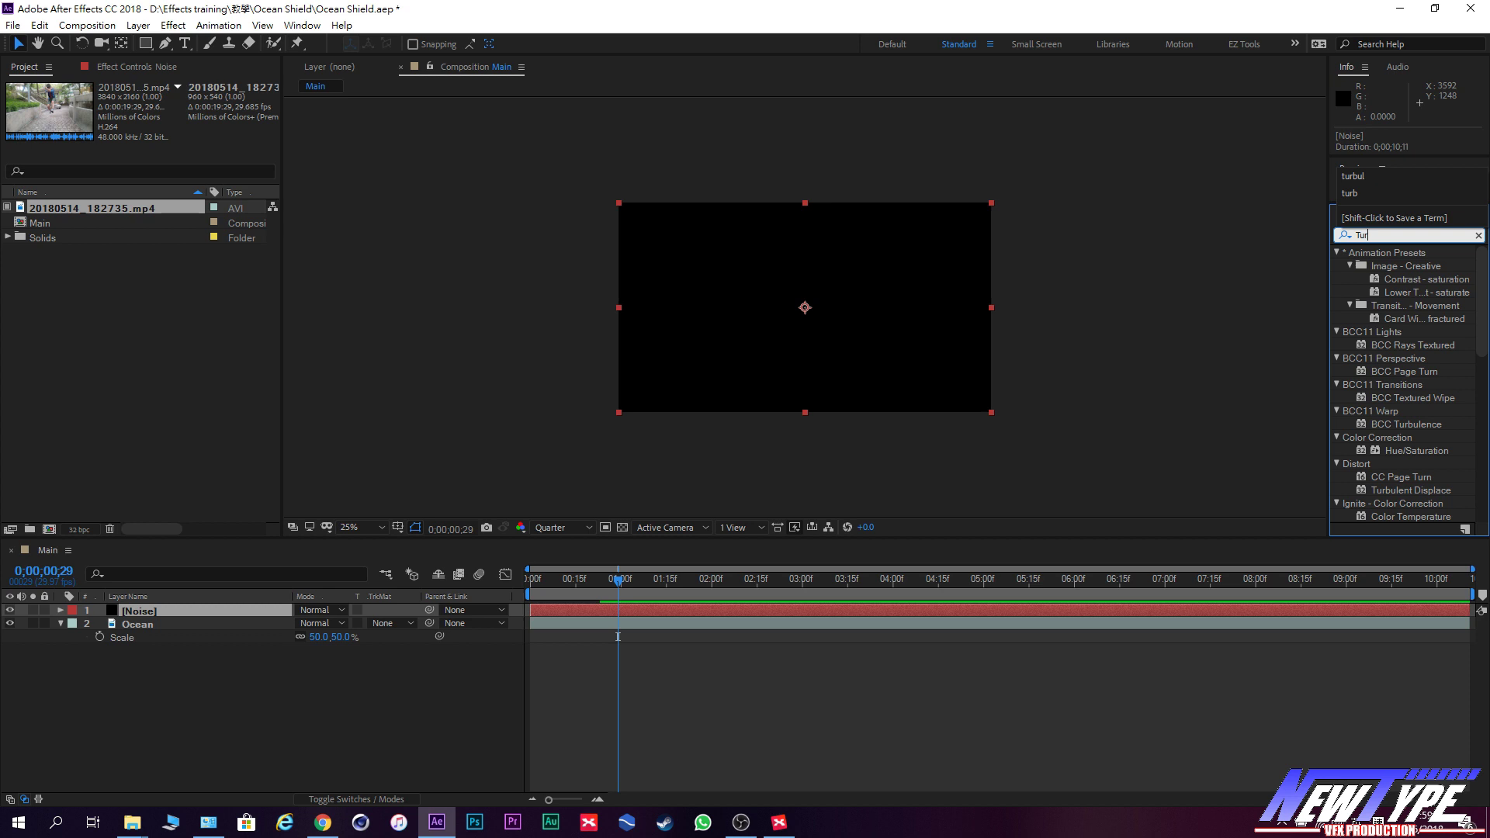
{"action": "type", "text": "bu"}
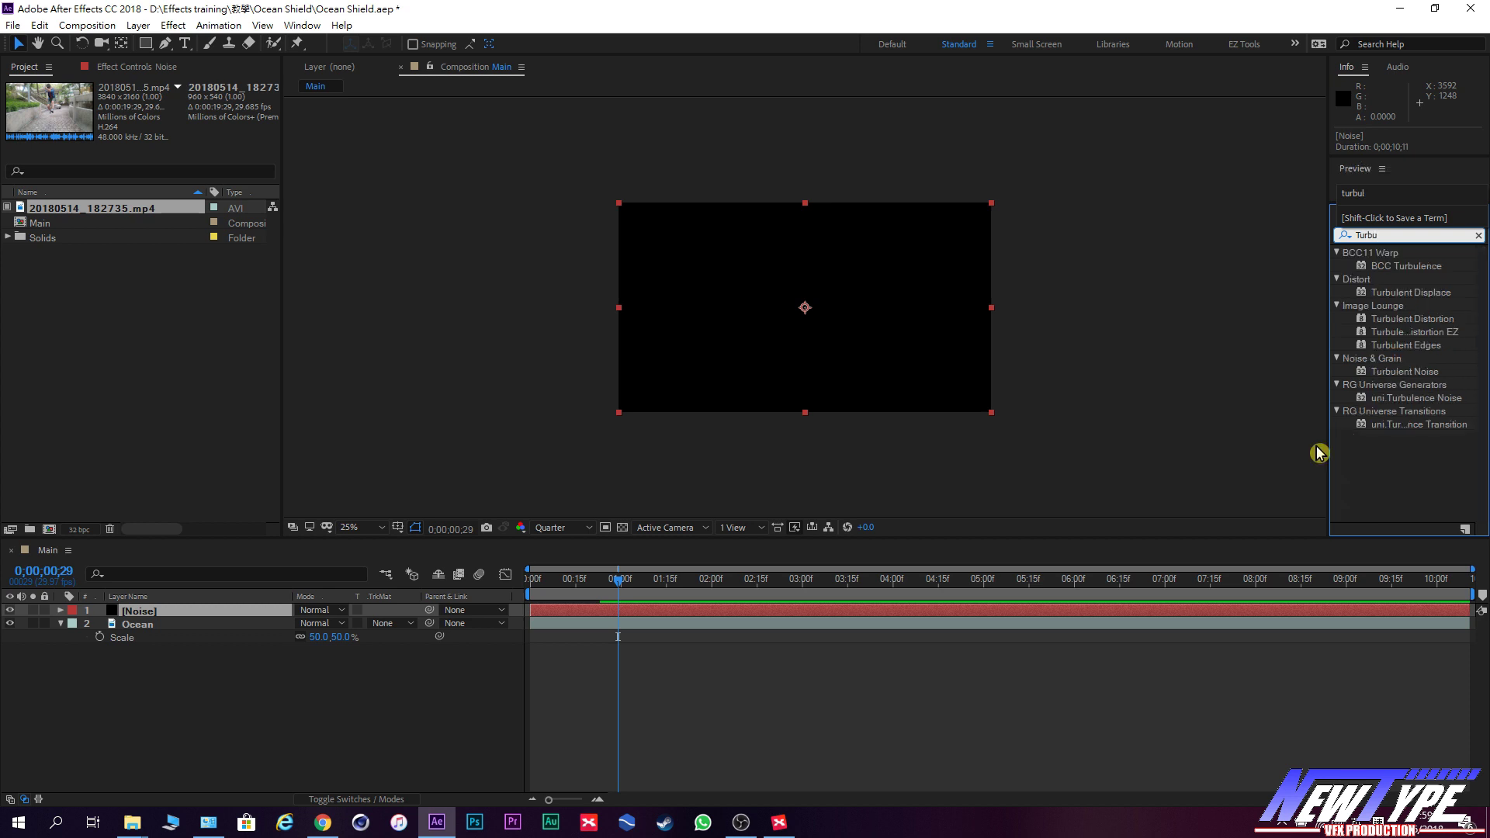
{"action": "left_click", "coordinate": [1436, 372]}
{"action": "left_click_drag", "start_coordinate": [1449, 379], "coordinate": [234, 609]}
{"action": "key", "text": "period"}
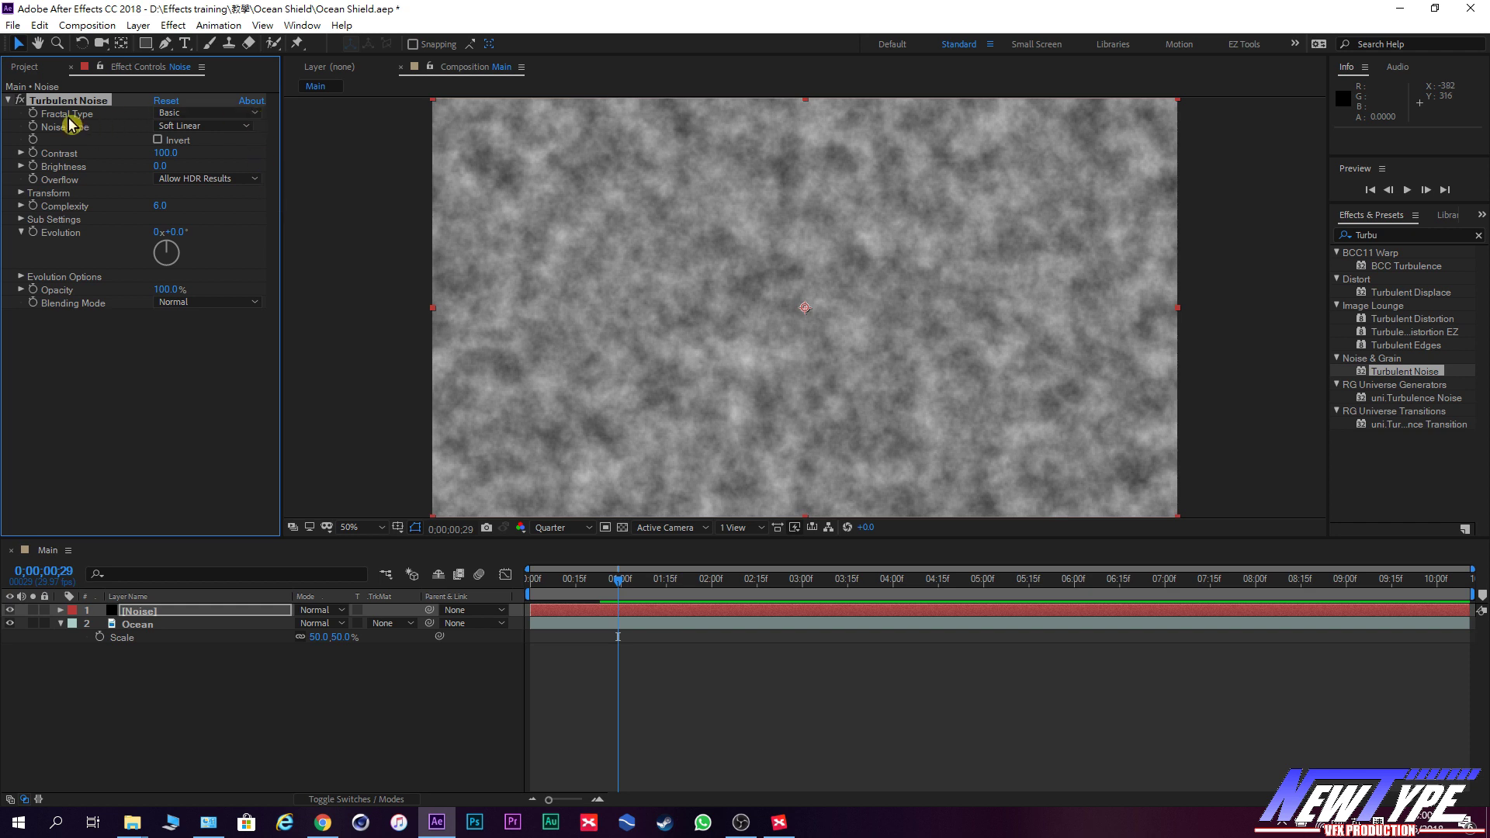
{"action": "left_click", "coordinate": [193, 114]}
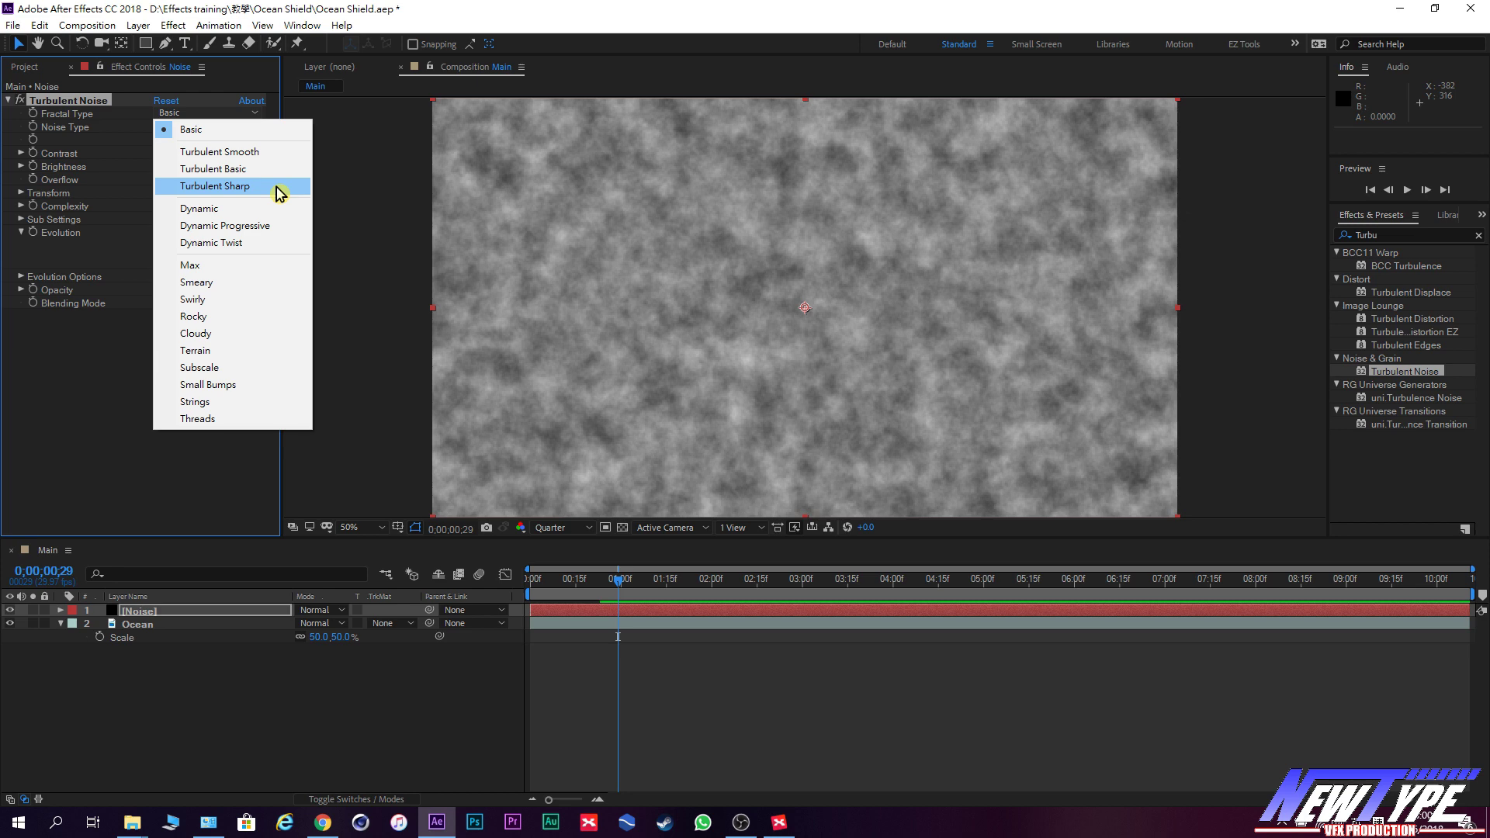
Set the noise Fractal Type to Turbulent Sharp and turn on Invert.
{"action": "left_click", "coordinate": [279, 193]}
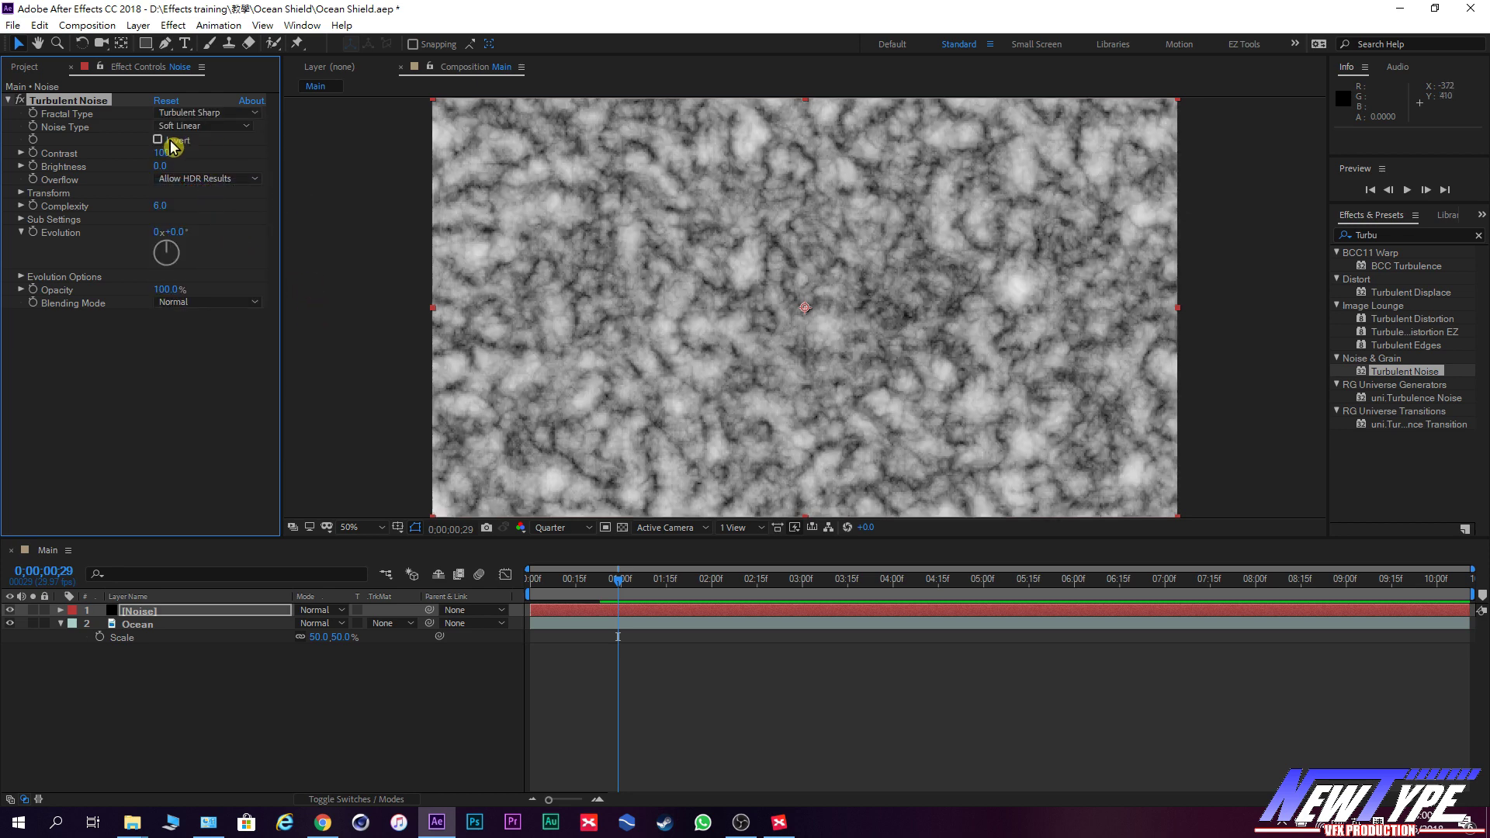
{"action": "left_click", "coordinate": [158, 141]}
{"action": "left_click", "coordinate": [158, 140]}
{"action": "left_click", "coordinate": [158, 140]}
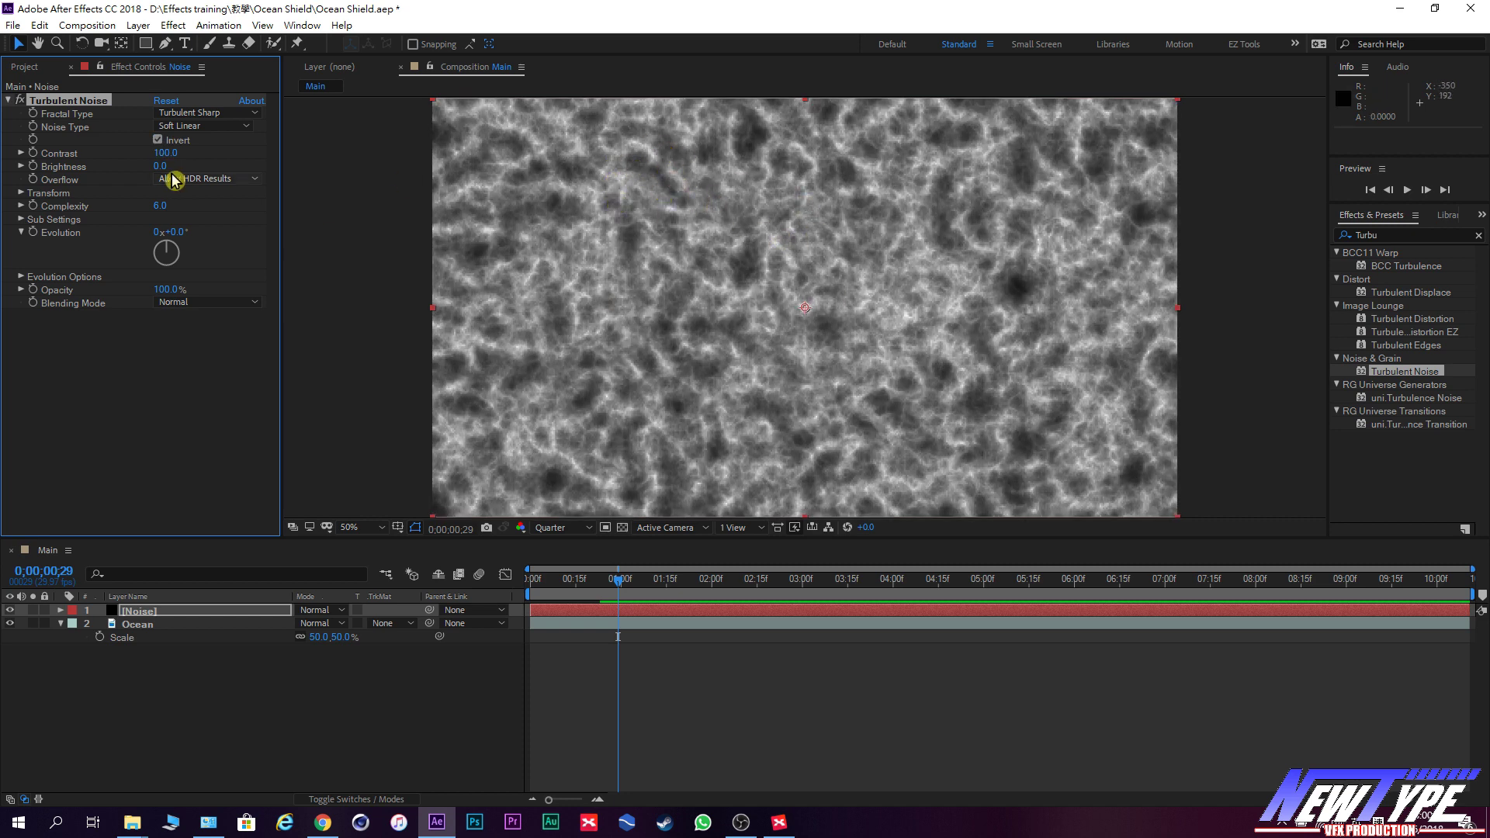
{"action": "left_click", "coordinate": [158, 140]}
{"action": "left_click", "coordinate": [159, 140]}
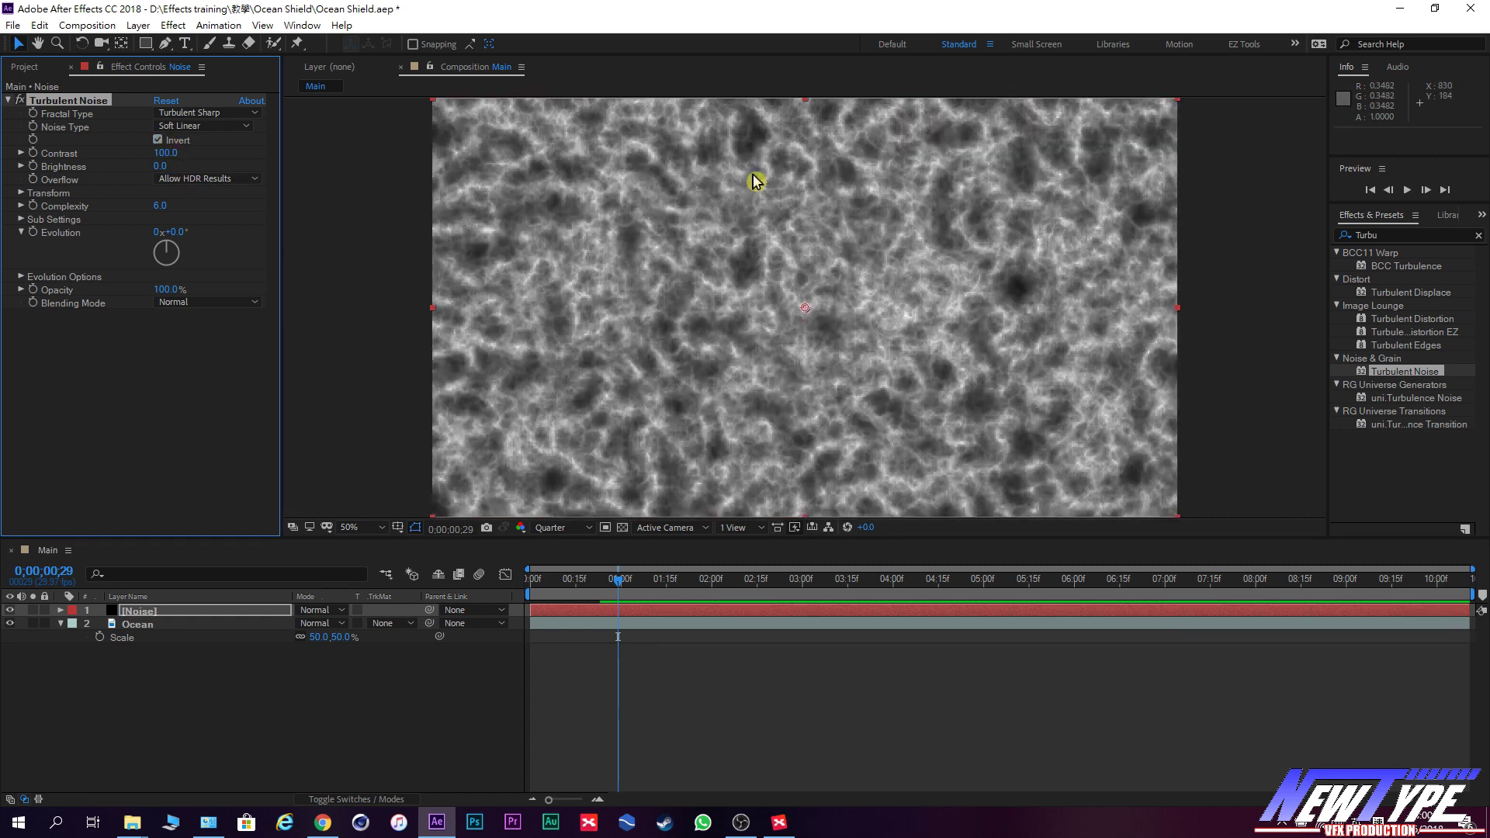
{"action": "scroll", "coordinate": [772, 343], "scroll_direction": "up", "scroll_amount": 1}
{"action": "scroll", "coordinate": [776, 336], "scroll_direction": "down", "scroll_amount": 1}
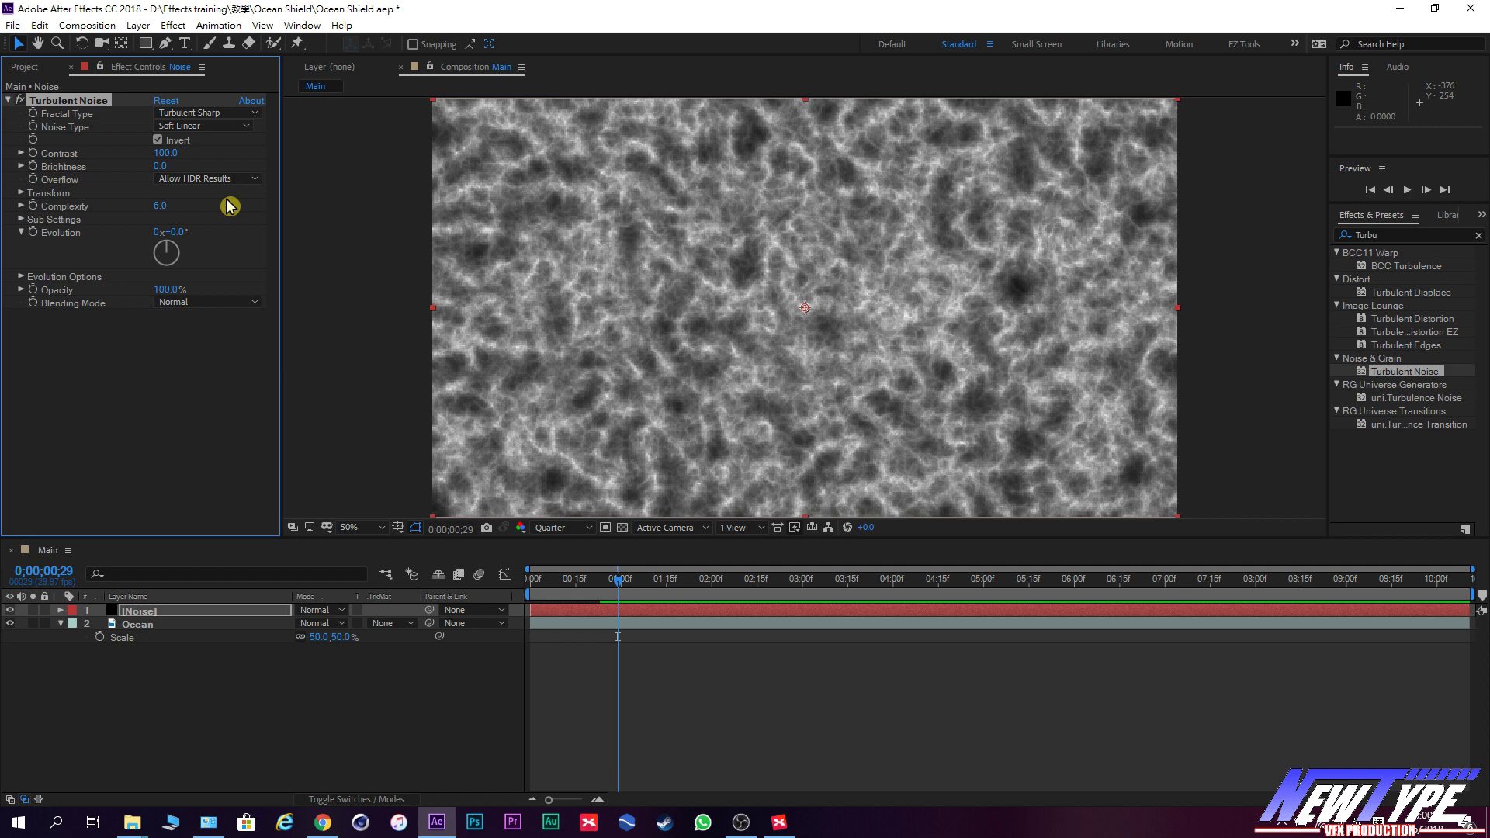
Raise the noise Contrast to 194 and set Brightness to 46.
{"action": "mouse_move", "coordinate": [162, 152]}
{"action": "left_mouse_down"}
{"action": "mouse_move", "coordinate": [204, 151]}
{"action": "mouse_move", "coordinate": [186, 167]}
{"action": "left_mouse_up"}
{"action": "left_click_drag", "start_coordinate": [165, 153], "coordinate": [178, 161]}
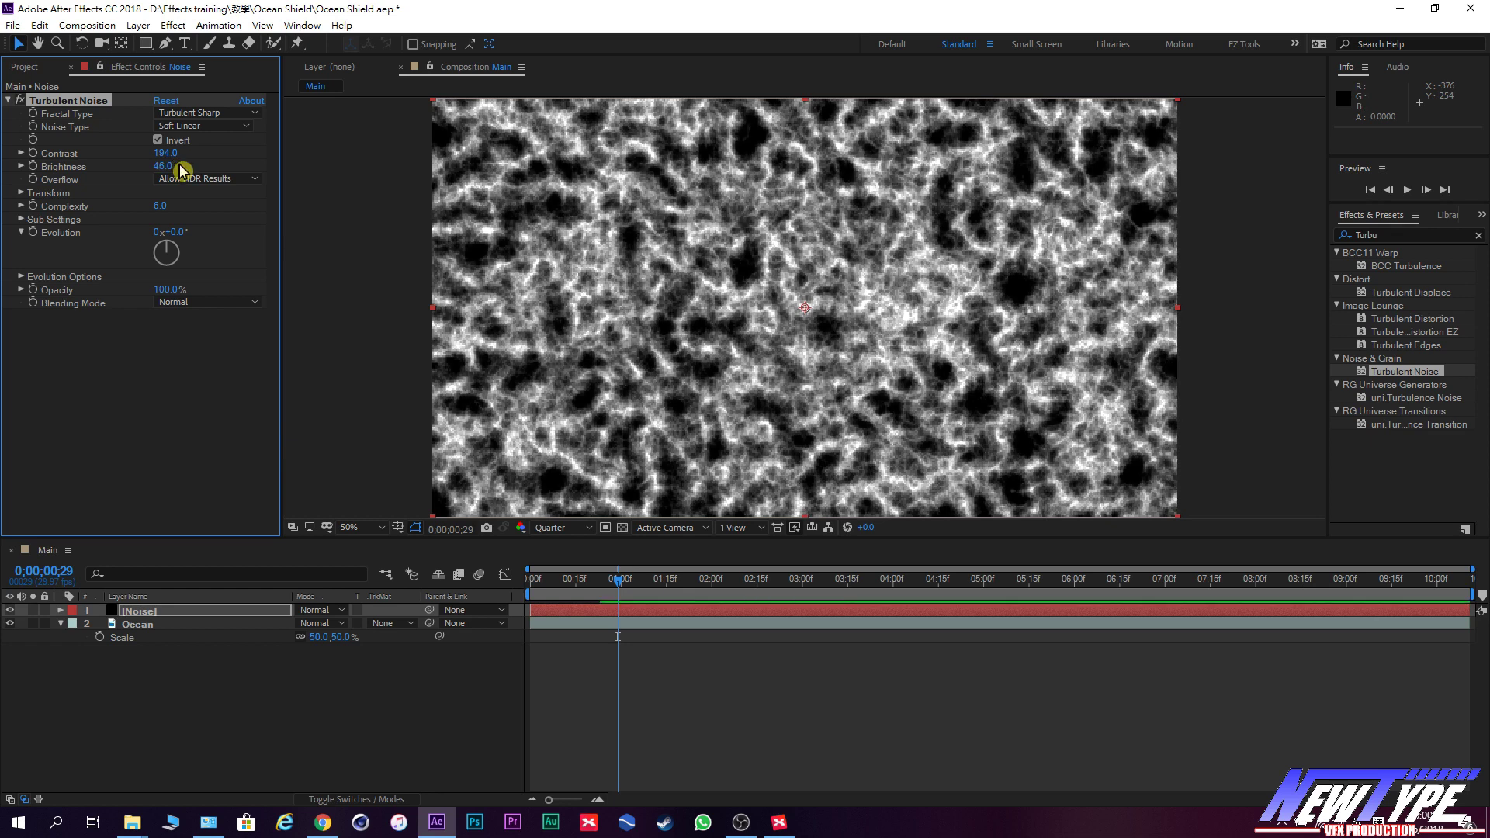
{"action": "left_click", "coordinate": [22, 194]}
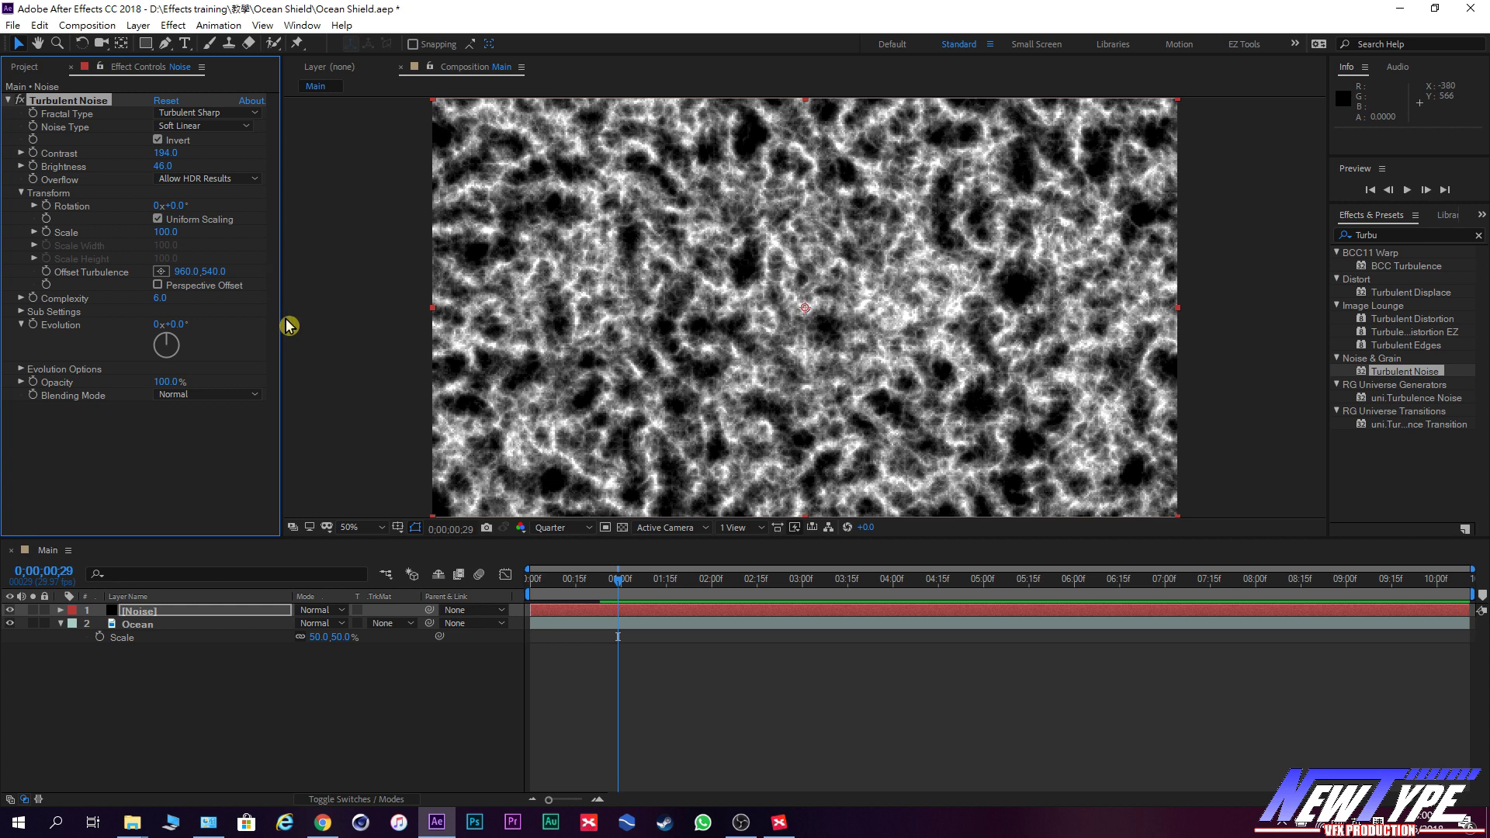
Set the noise Scale to 452 and Offset Turbulence to 53, 1955.
{"action": "mouse_move", "coordinate": [169, 232]}
{"action": "left_mouse_down"}
{"action": "mouse_move", "coordinate": [776, 230]}
{"action": "mouse_move", "coordinate": [443, 229]}
{"action": "left_mouse_up"}
{"action": "left_click_drag", "start_coordinate": [172, 206], "coordinate": [267, 214]}
{"action": "left_click_drag", "start_coordinate": [163, 271], "coordinate": [23, 285]}
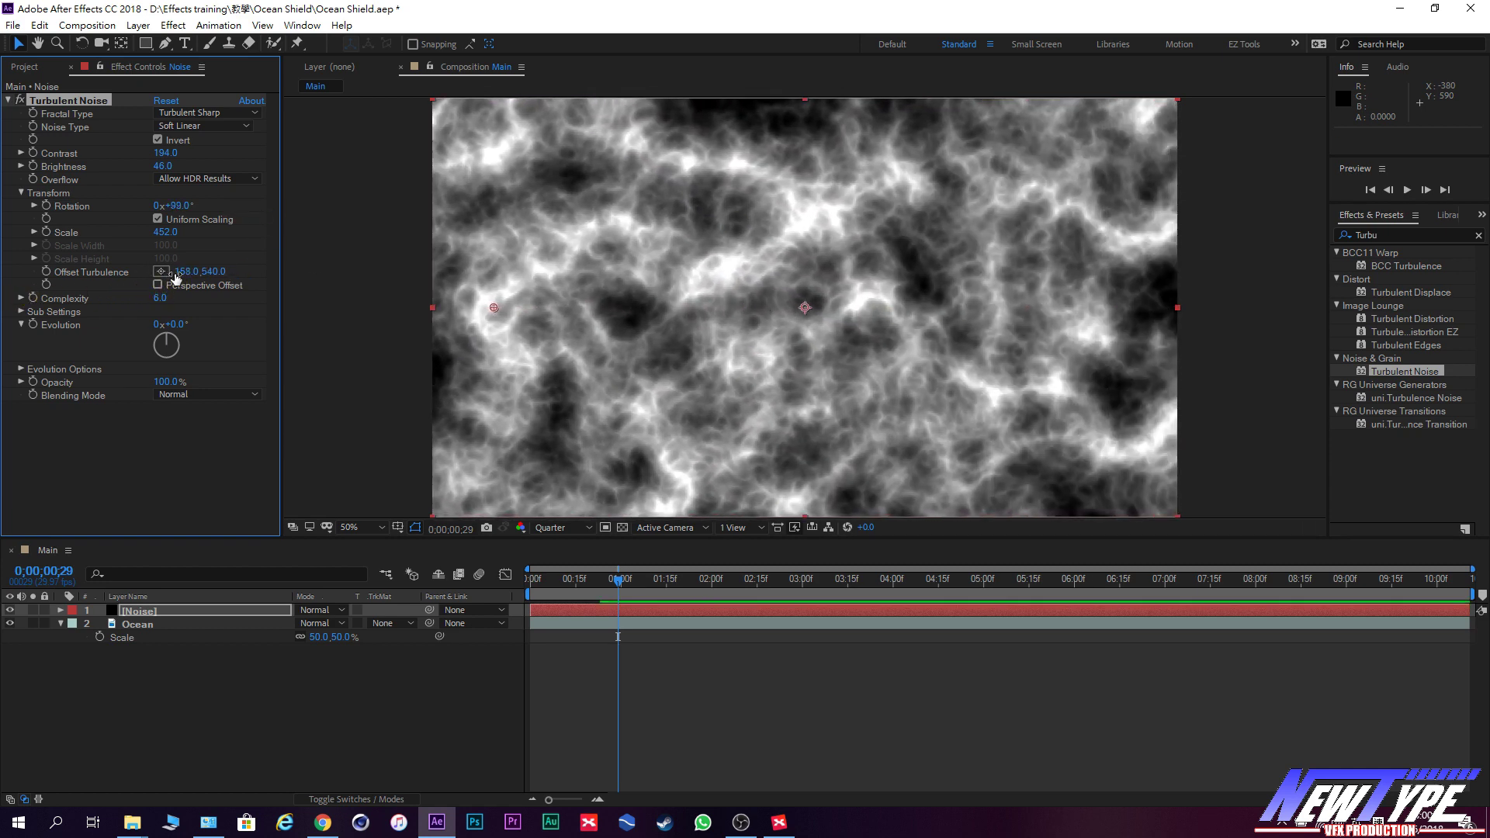
{"action": "mouse_move", "coordinate": [200, 273]}
{"action": "left_mouse_down"}
{"action": "mouse_move", "coordinate": [1268, 348]}
{"action": "mouse_move", "coordinate": [1223, 348]}
{"action": "left_mouse_up"}
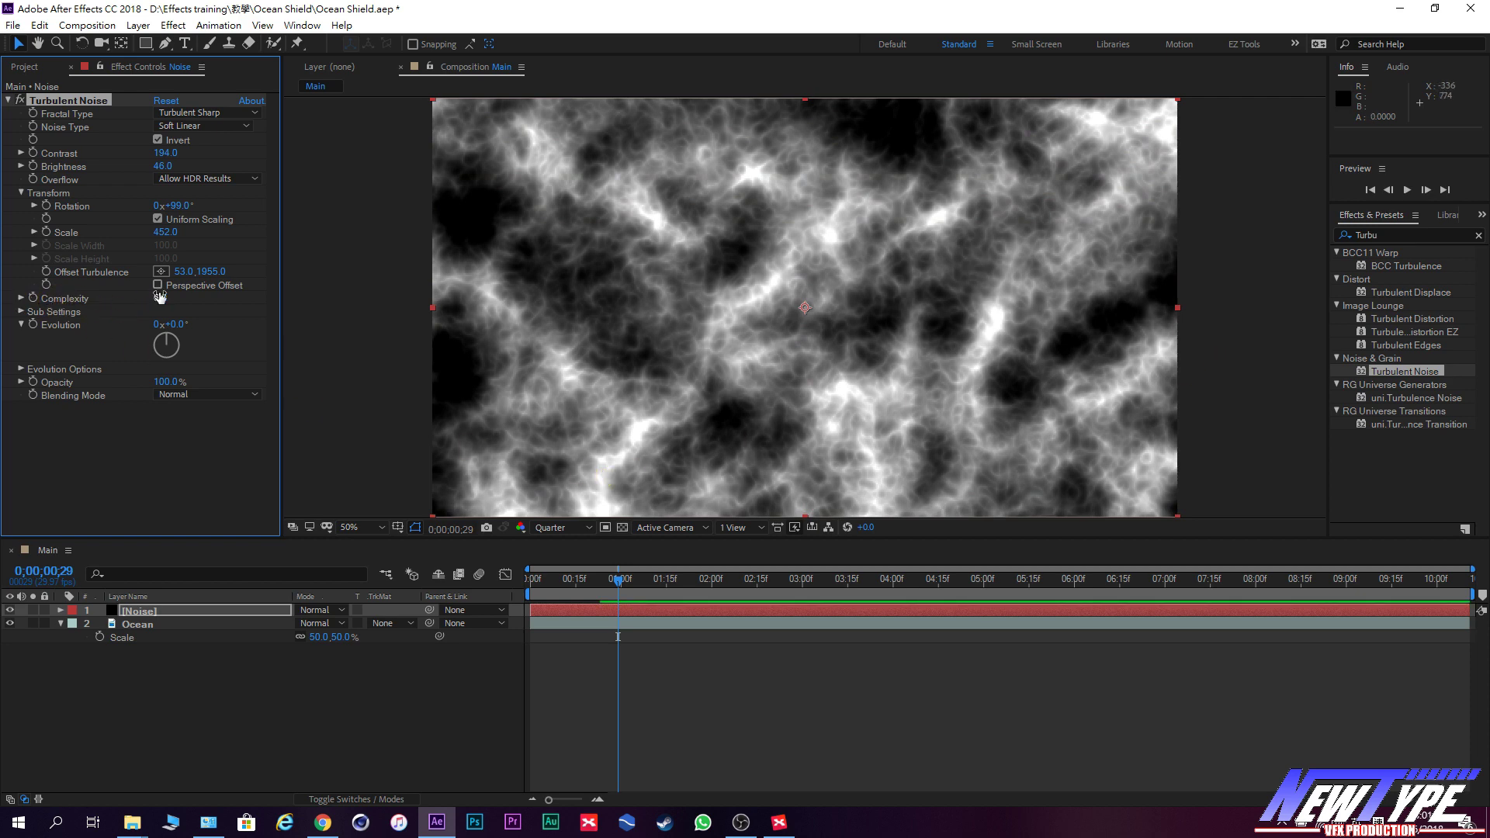
Try several Complexity values (16, 2.2, about 4.8) before settling on 6.9.
{"action": "left_click_drag", "start_coordinate": [155, 300], "coordinate": [496, 298]}
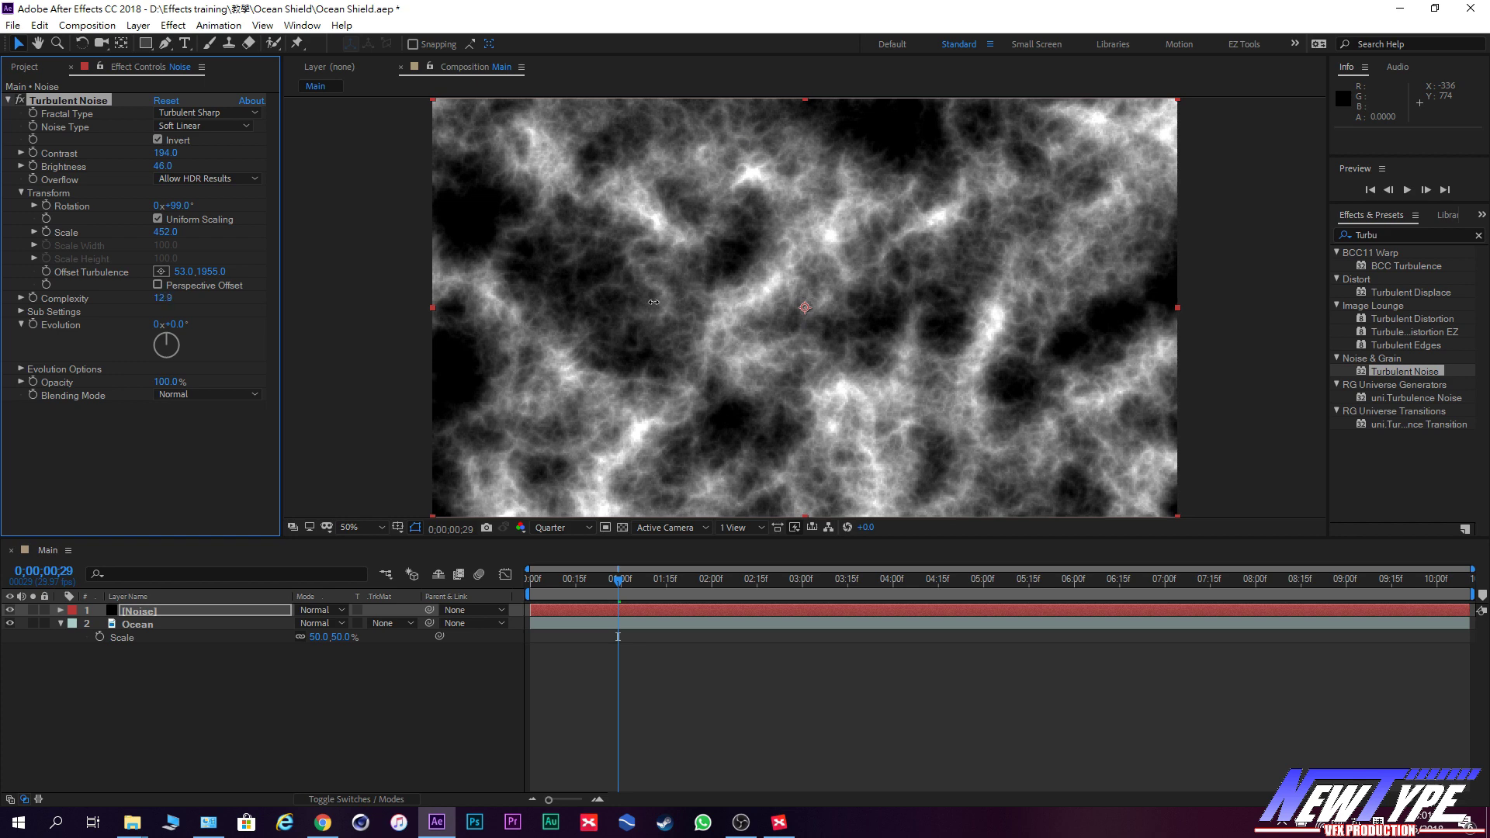
{"action": "left_click_drag", "start_coordinate": [939, 303], "coordinate": [943, 303]}
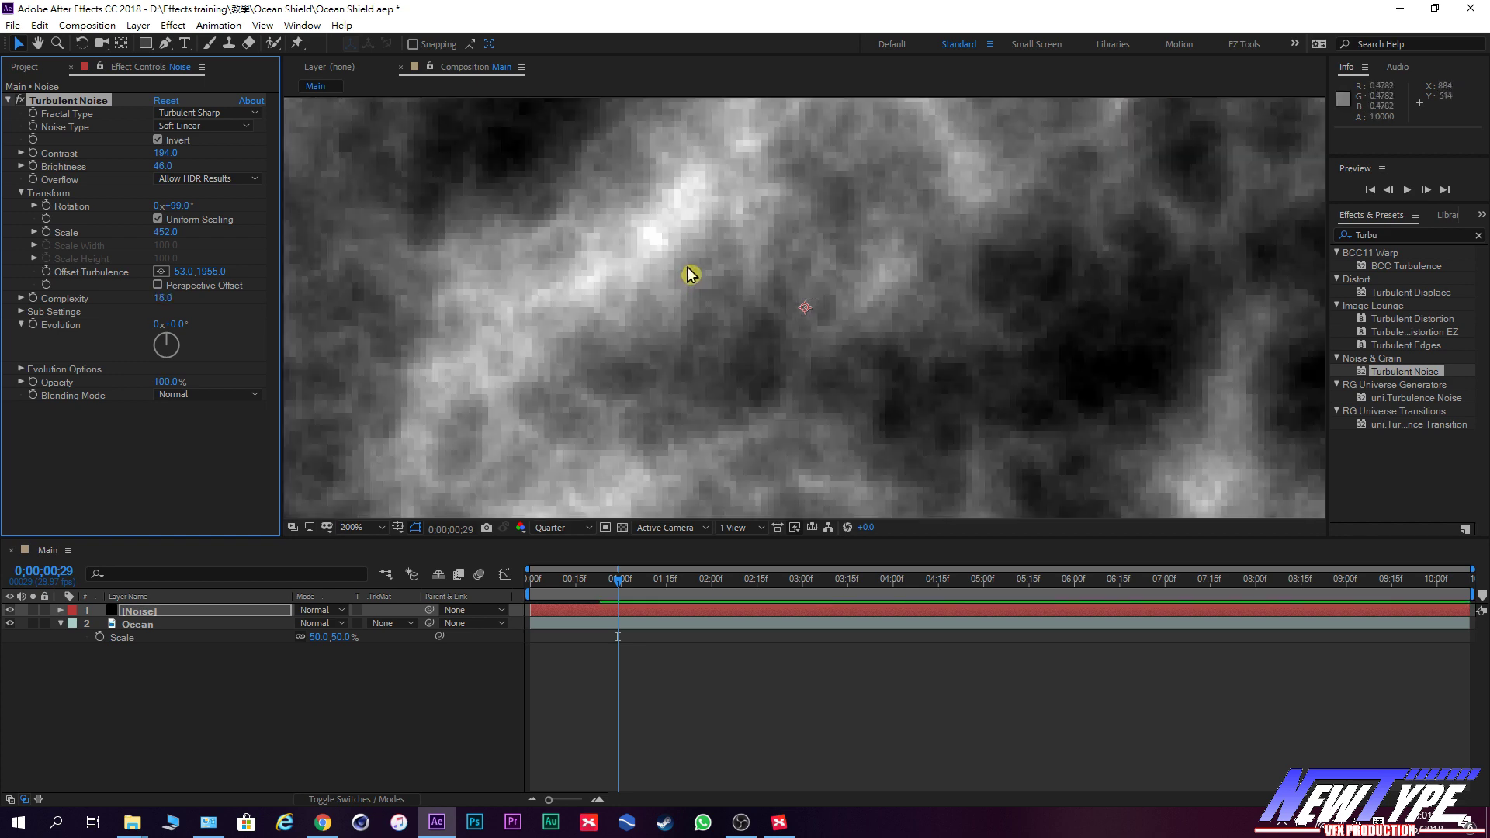
{"action": "key", "text": "comma"}
{"action": "key", "text": "slash"}
{"action": "key", "text": "comma"}
{"action": "key", "text": "comma"}
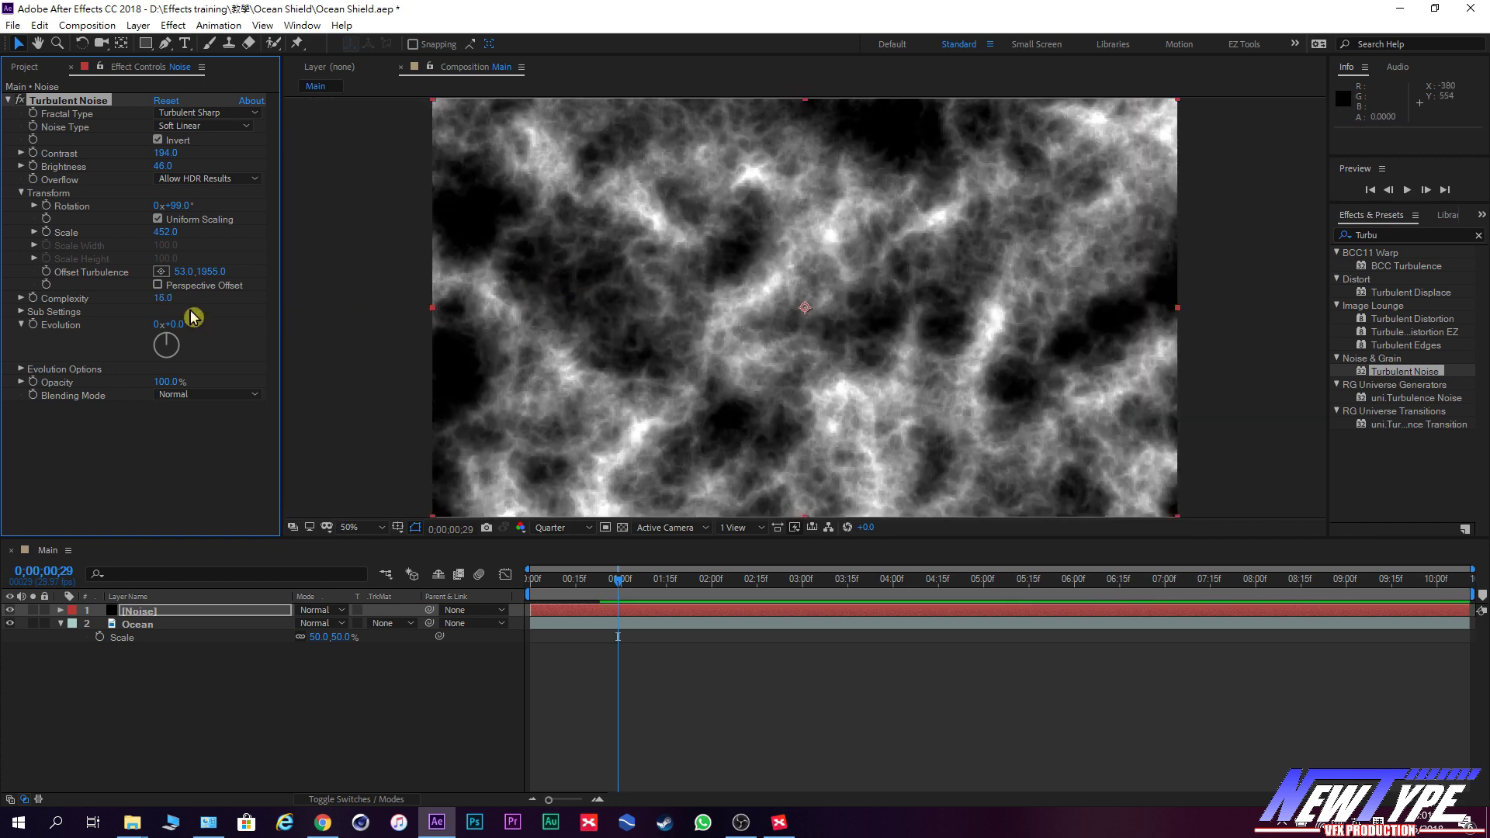
{"action": "left_click_drag", "start_coordinate": [171, 302], "coordinate": [47, 301]}
{"action": "left_click", "coordinate": [162, 299]}
{"action": "type", "text": "2.2"}
{"action": "key", "text": "Return"}
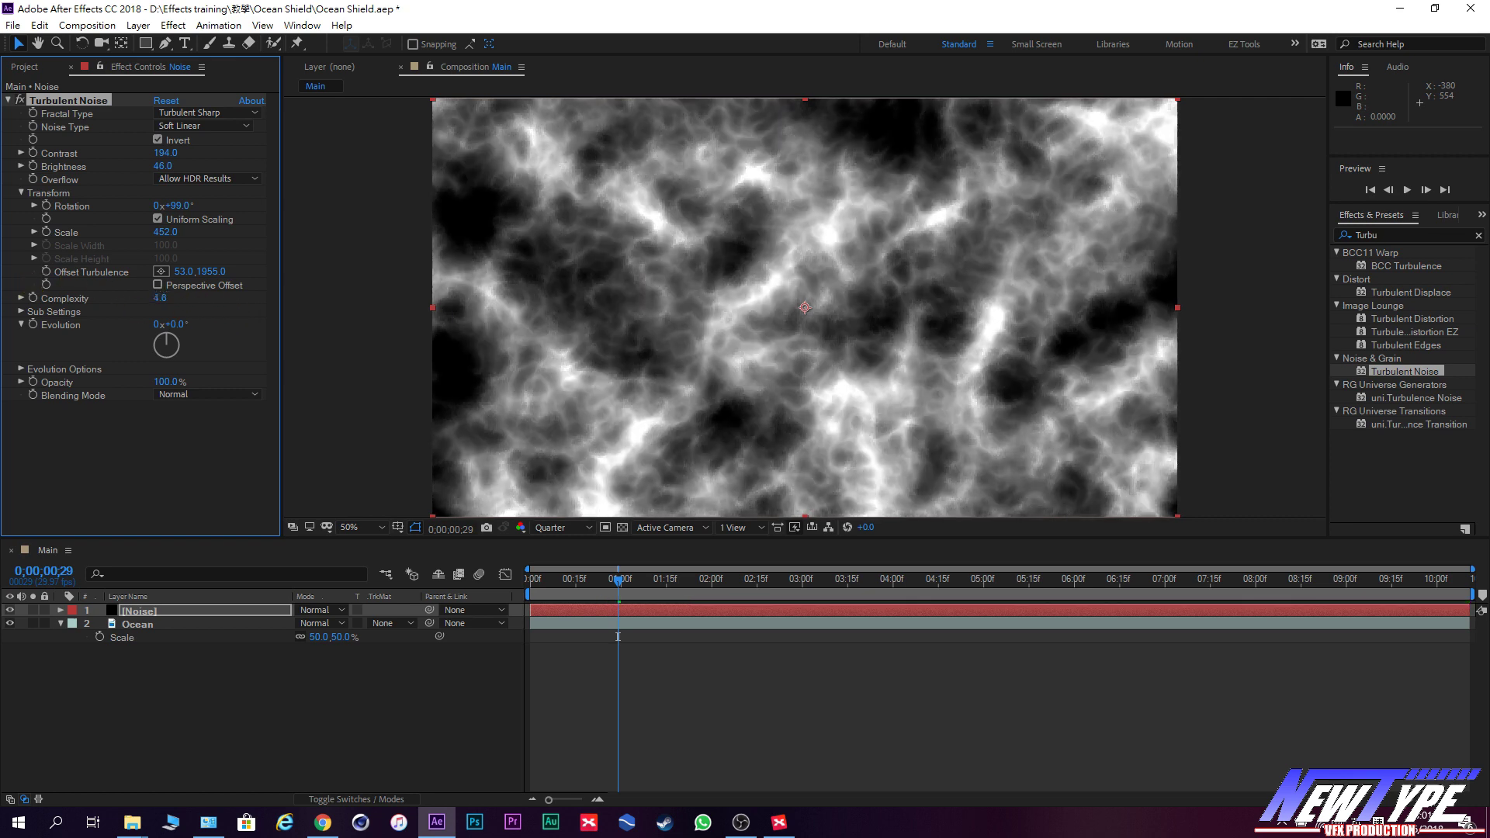
{"action": "left_click_drag", "start_coordinate": [160, 299], "coordinate": [340, 329]}
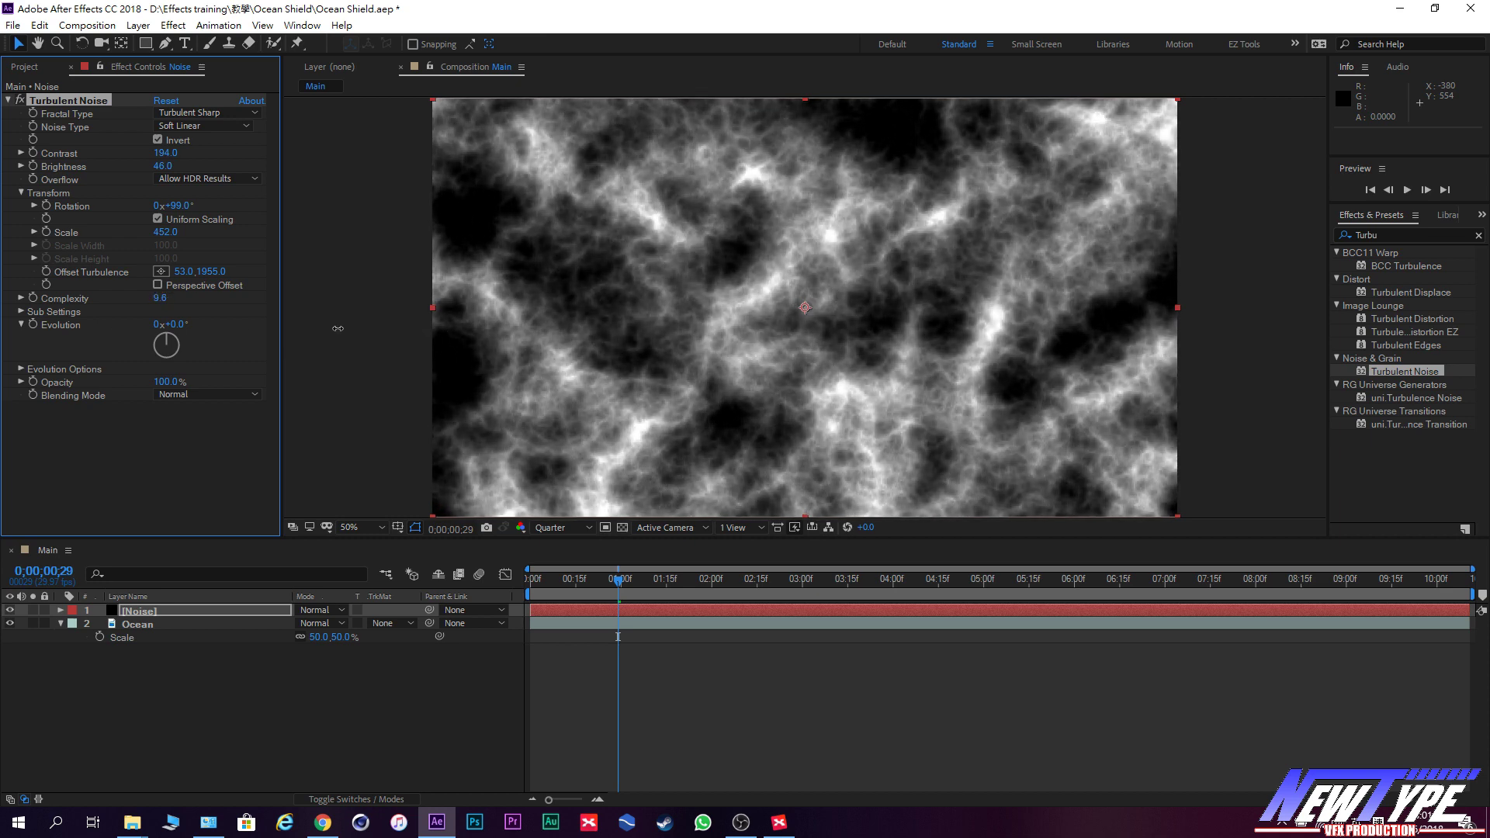
{"action": "left_click_drag", "start_coordinate": [160, 324], "coordinate": [159, 324]}
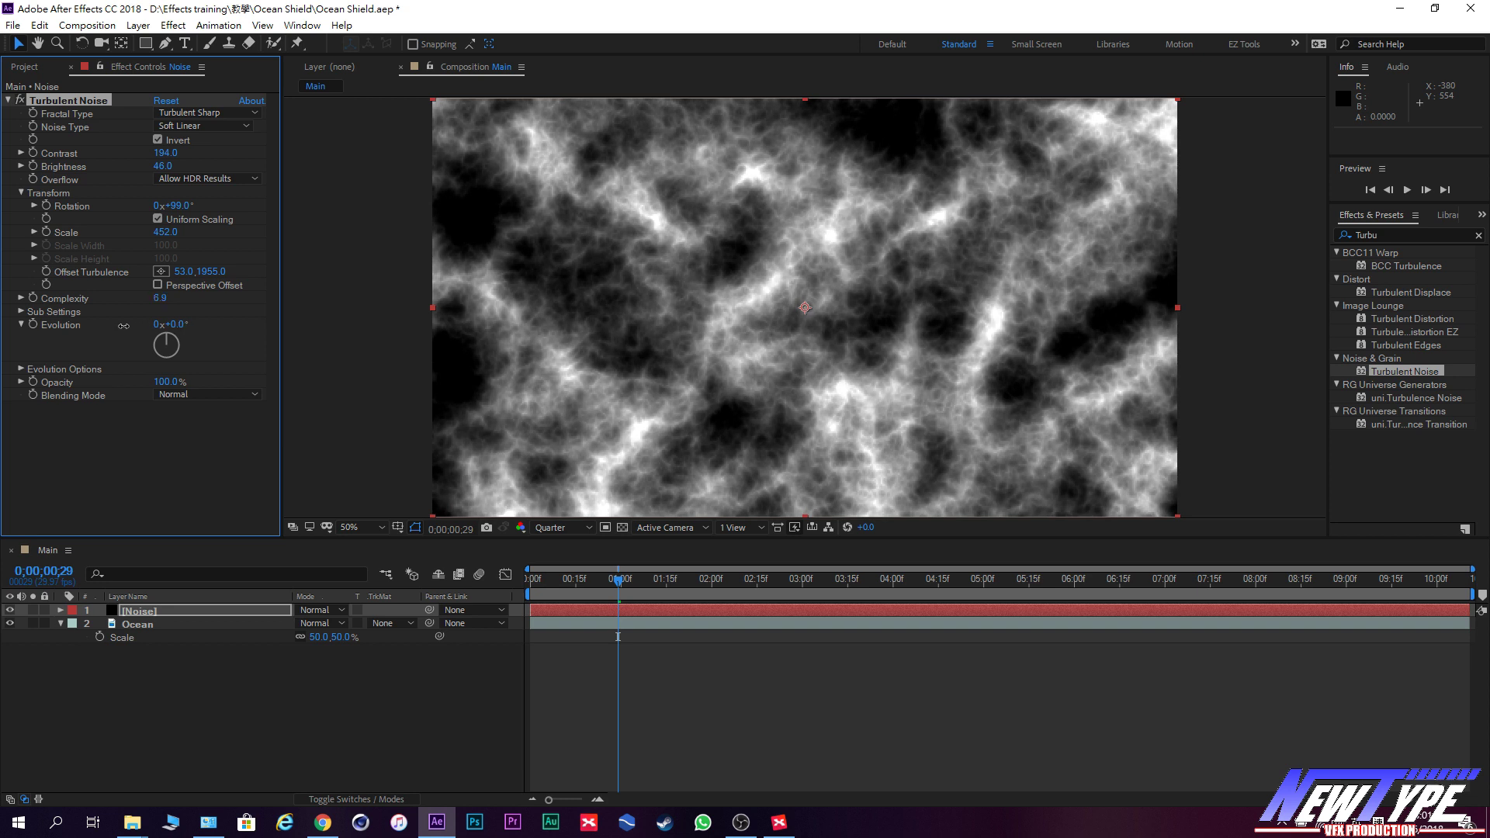
{"action": "left_click", "coordinate": [91, 495]}
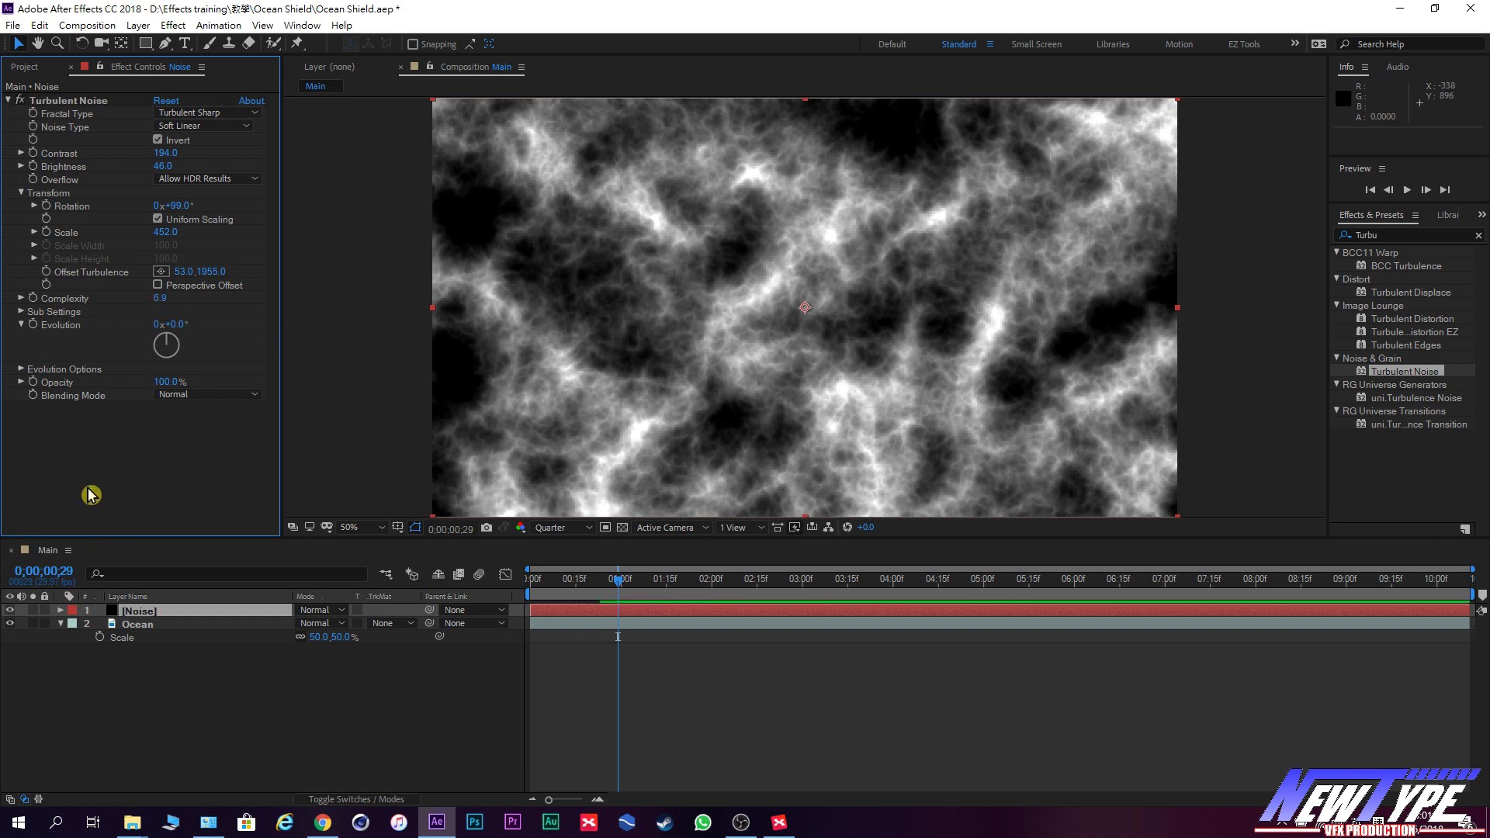
{"action": "key", "text": "ctrl+space"}
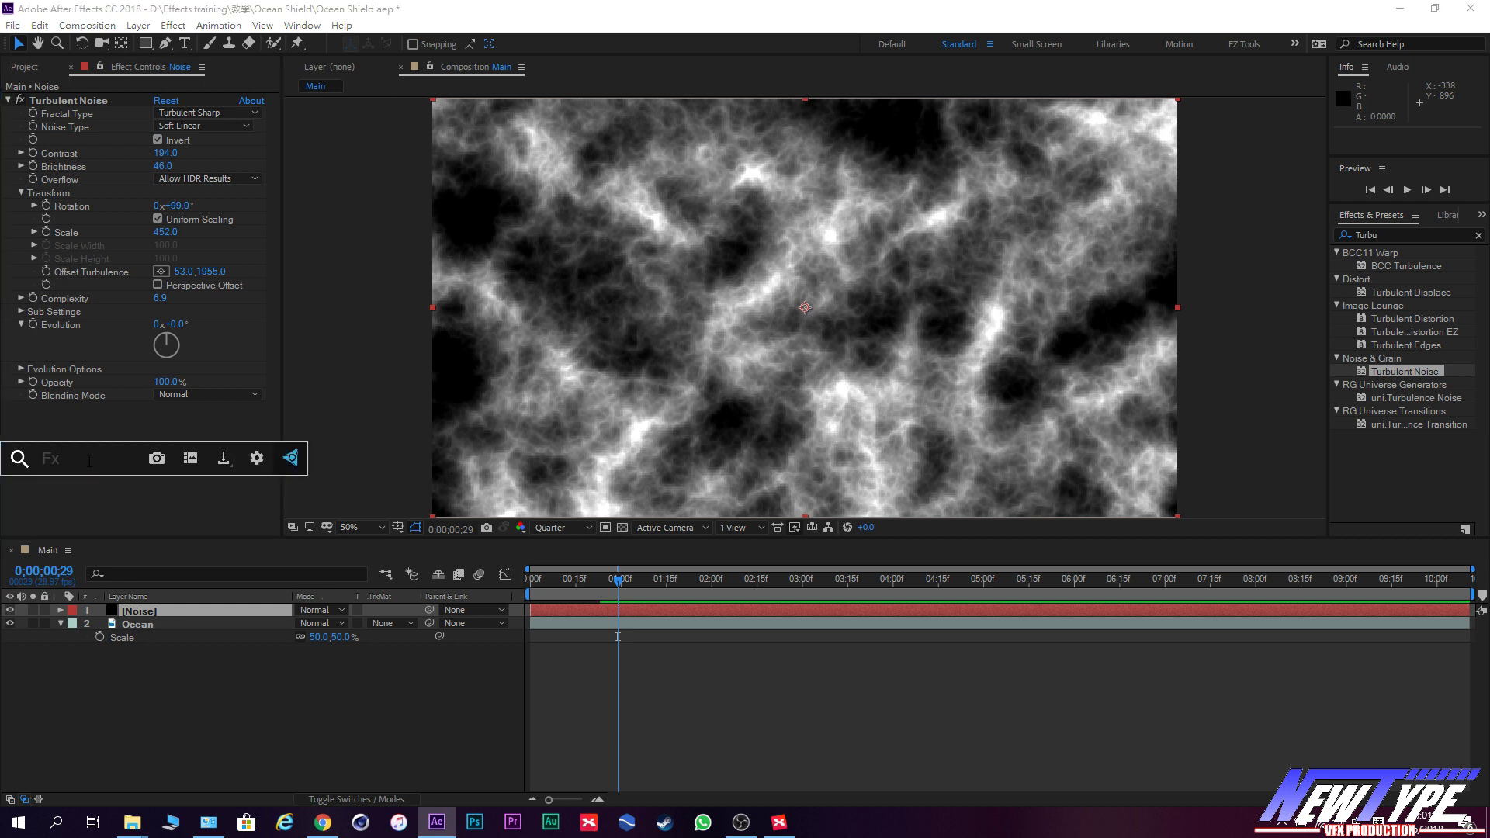
Apply CC Vector Blur to the Noise layer with a starting Amount of 7.
{"action": "type", "text": "c"}
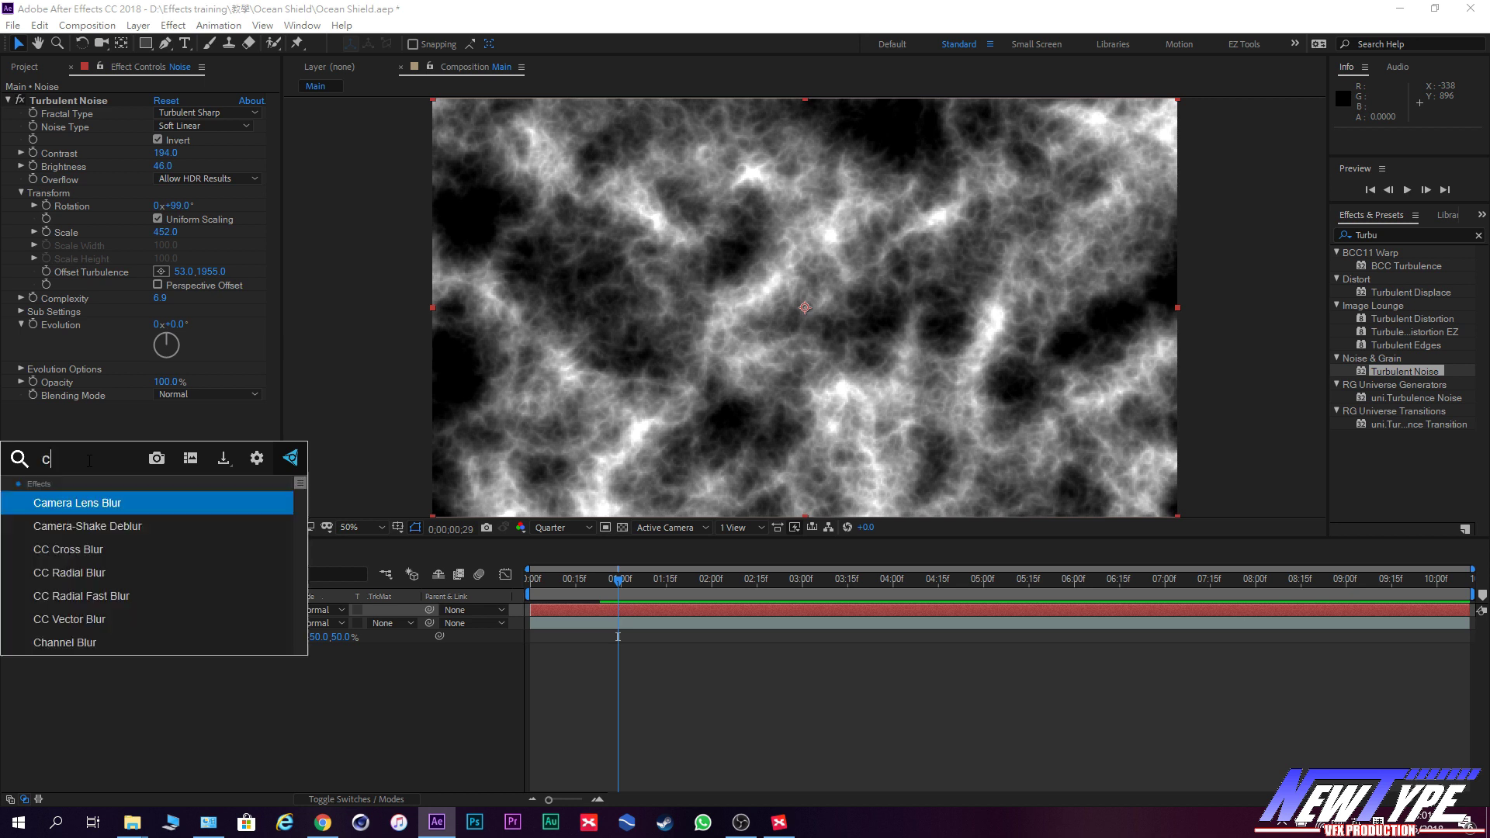
{"action": "type", "text": "cv"}
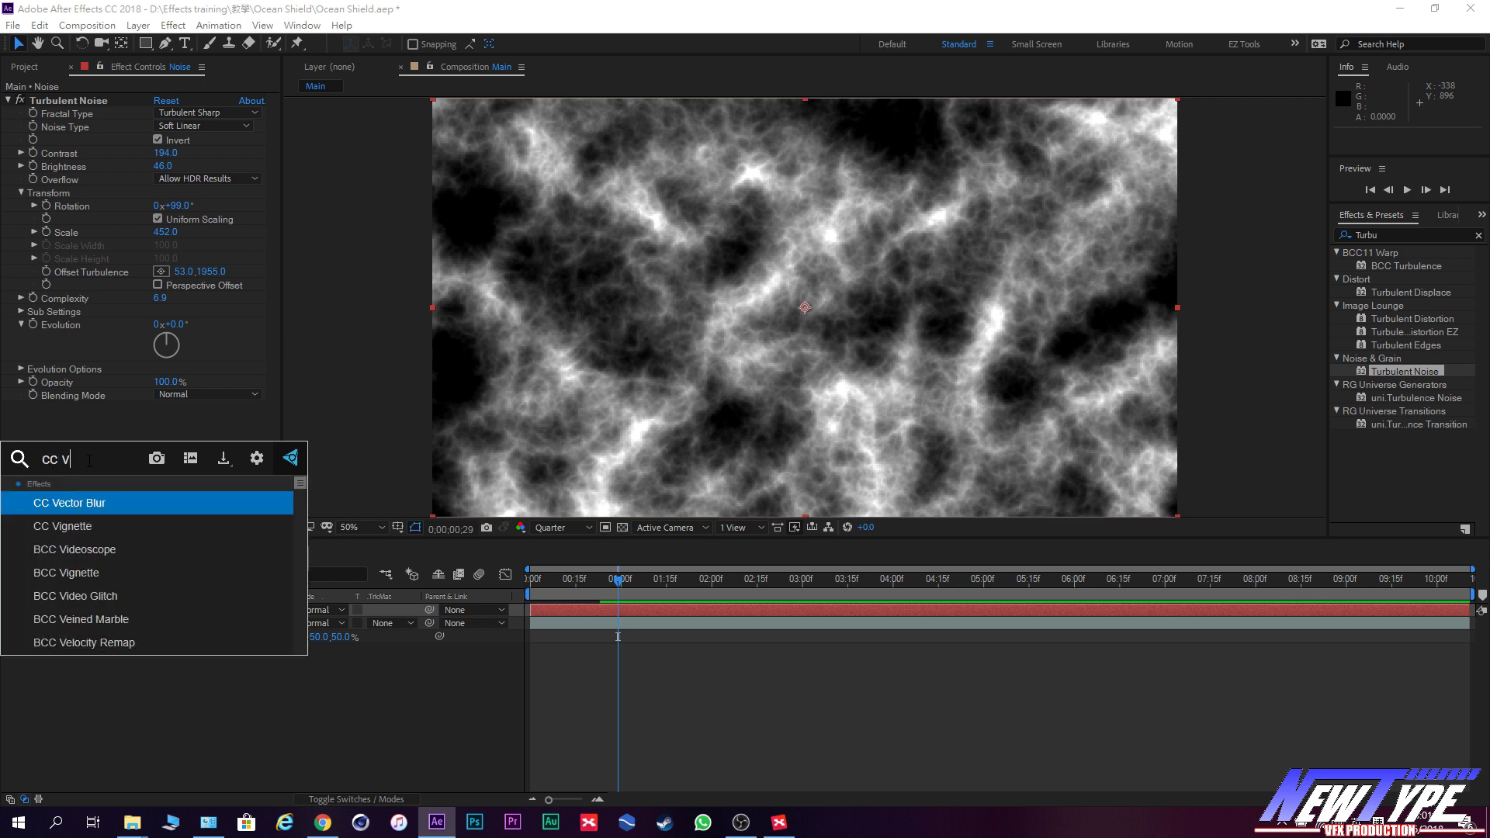
{"action": "type", "text": "ect"}
{"action": "key", "text": "Return"}
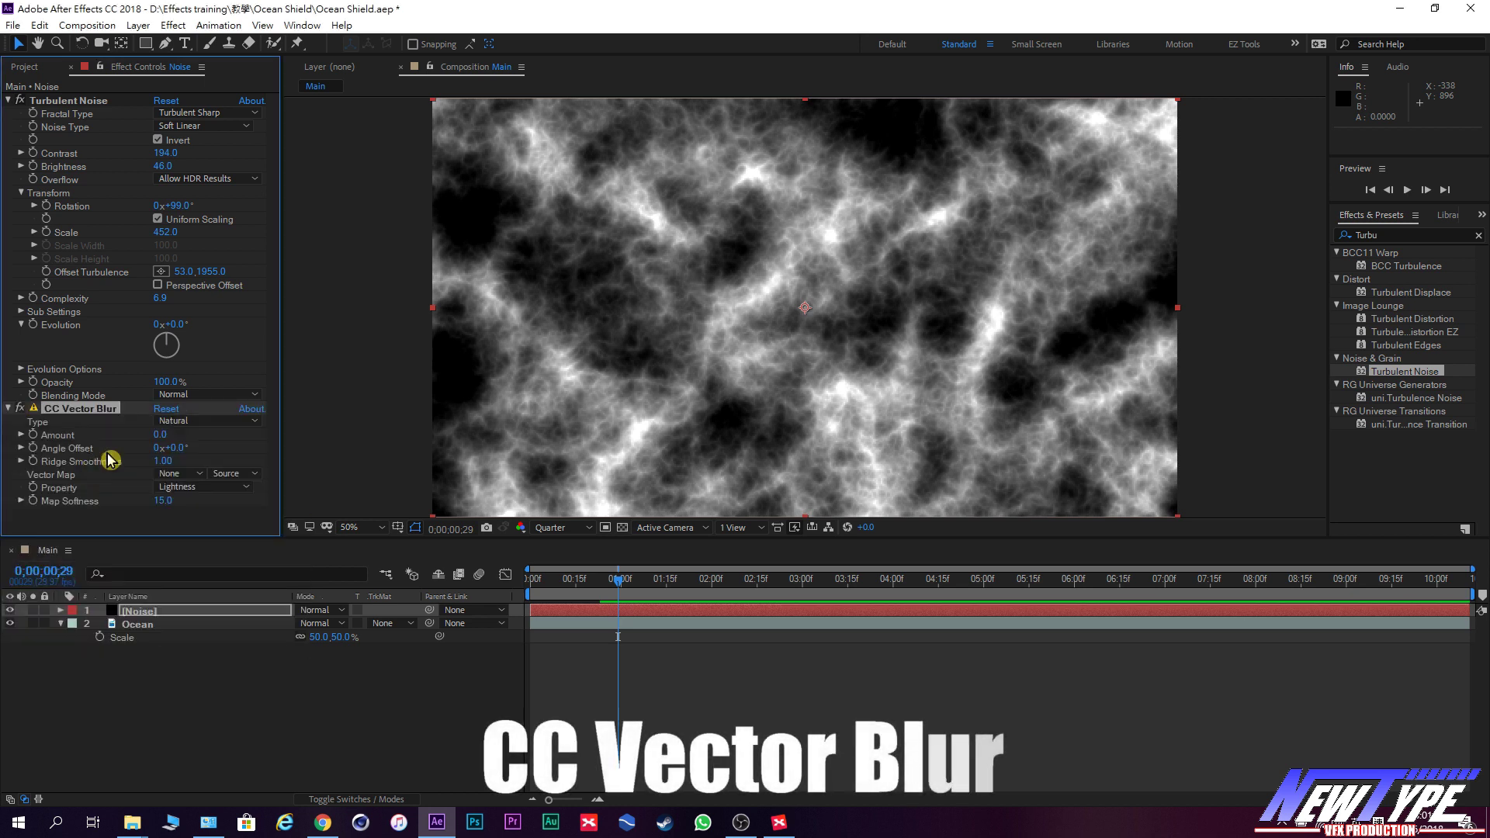
{"action": "left_click", "coordinate": [159, 435]}
{"action": "type", "text": "7"}
{"action": "key", "text": "Return"}
Compare the blur on and off, then settle its Amount at 30.
{"action": "left_click_drag", "start_coordinate": [166, 435], "coordinate": [183, 439]}
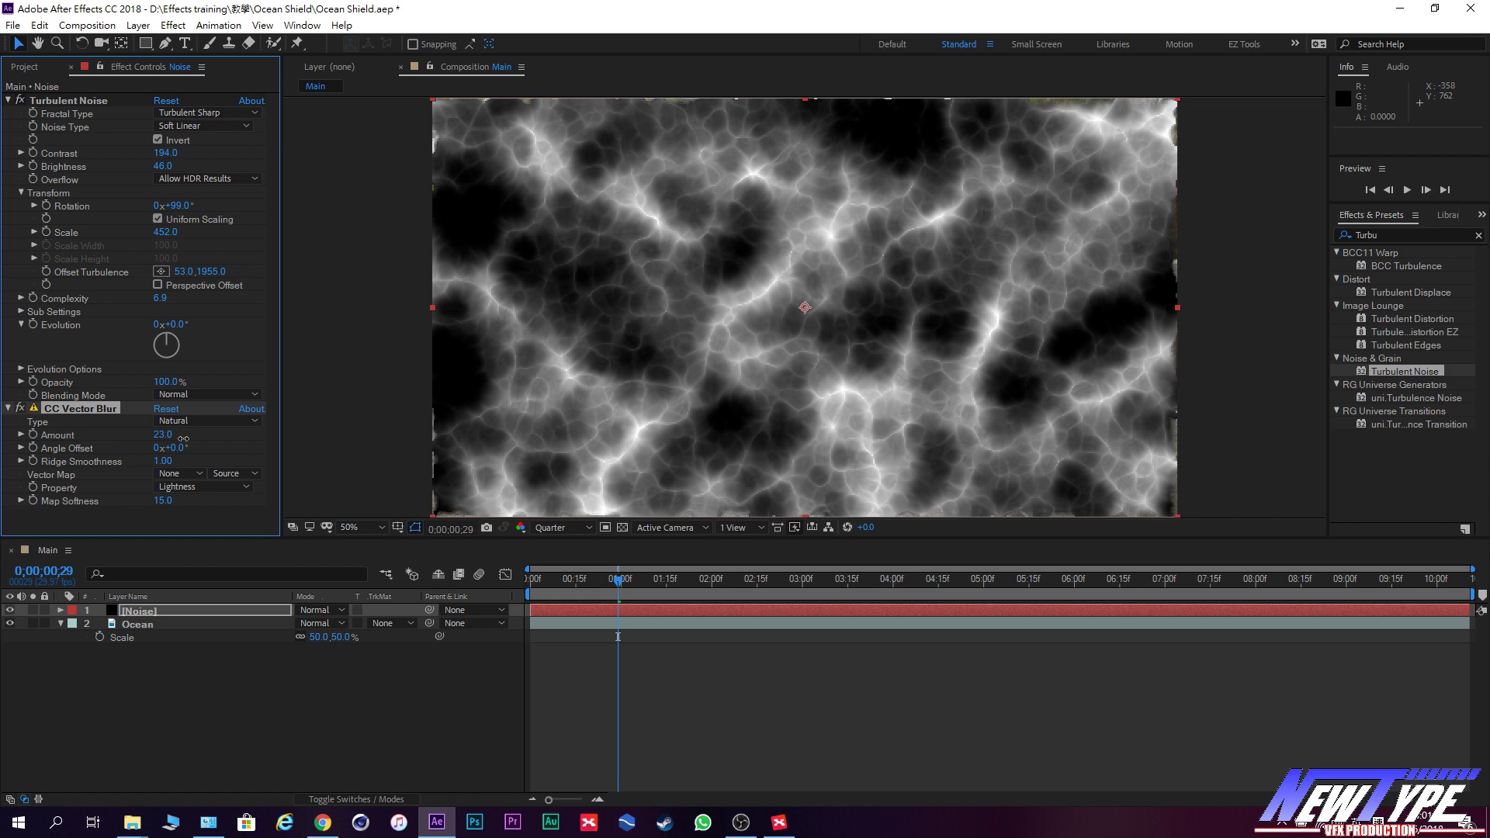
{"action": "left_click", "coordinate": [23, 410]}
{"action": "left_click", "coordinate": [23, 410]}
{"action": "left_click", "coordinate": [23, 409]}
{"action": "left_click", "coordinate": [23, 410]}
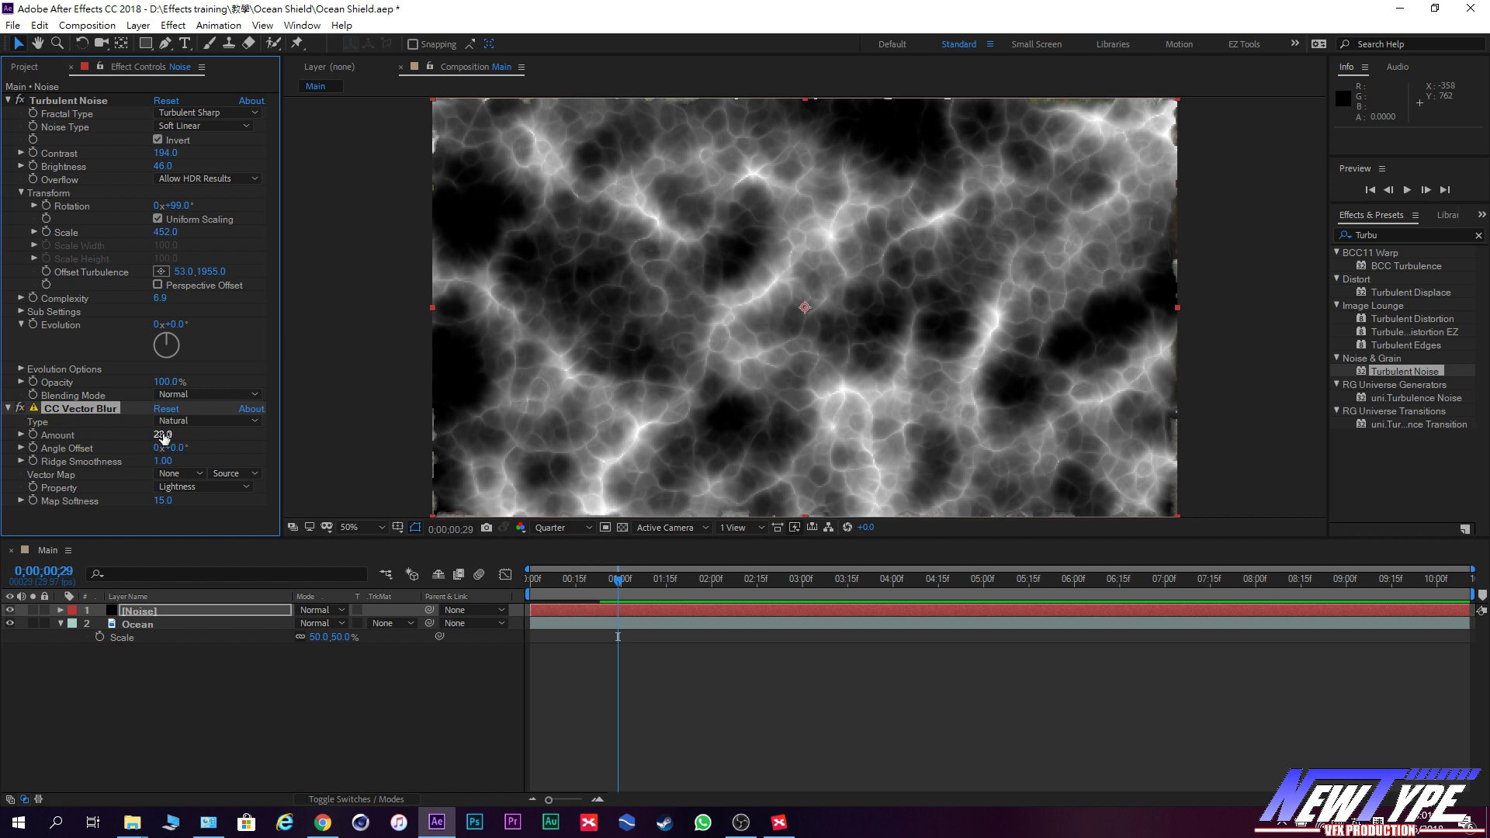
{"action": "left_click_drag", "start_coordinate": [163, 434], "coordinate": [272, 435]}
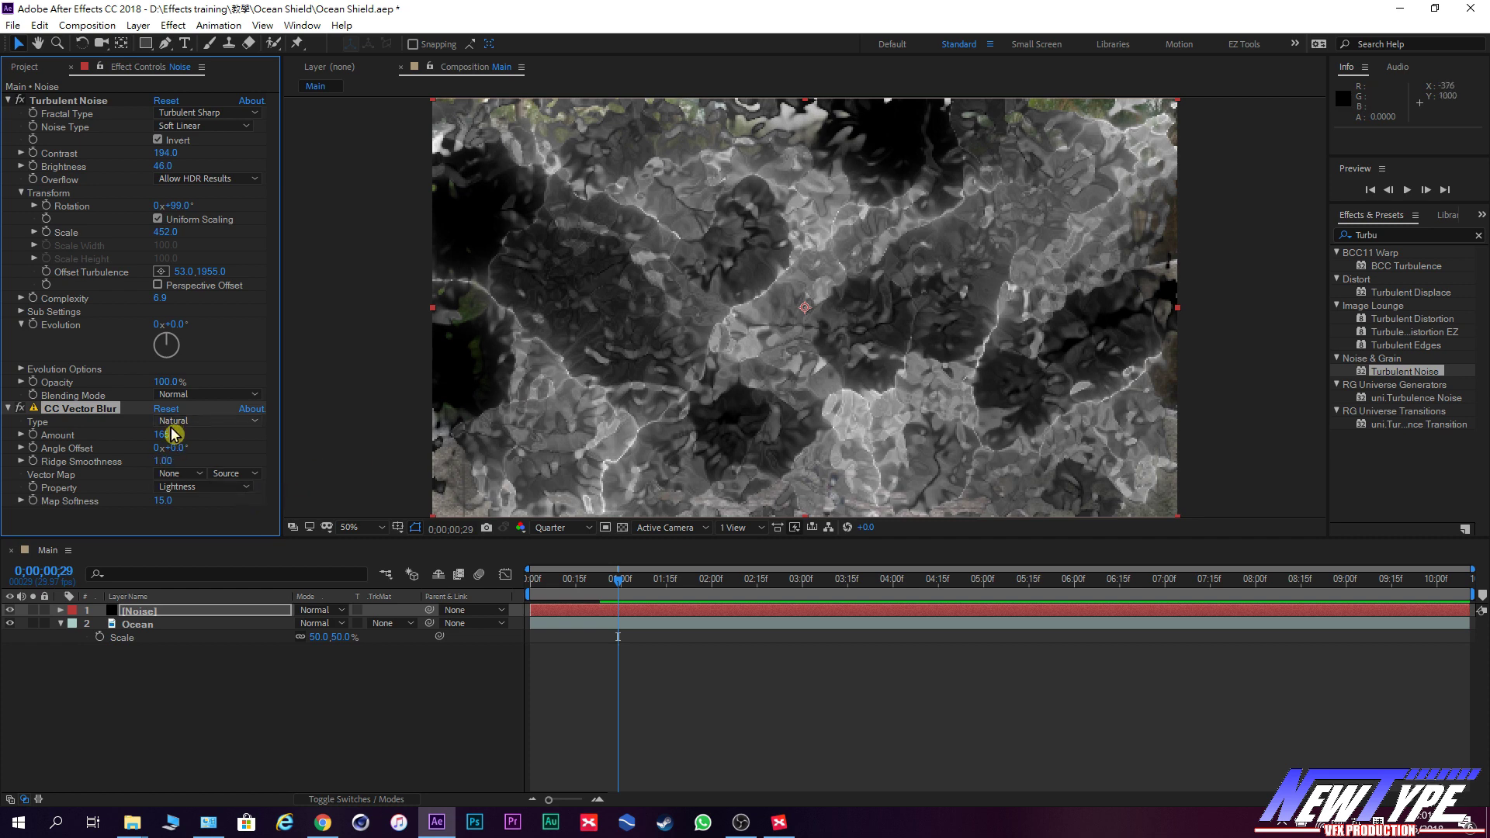
{"action": "mouse_move", "coordinate": [166, 436]}
{"action": "left_mouse_down"}
{"action": "mouse_move", "coordinate": [16, 437]}
{"action": "mouse_move", "coordinate": [70, 444]}
{"action": "left_mouse_up"}
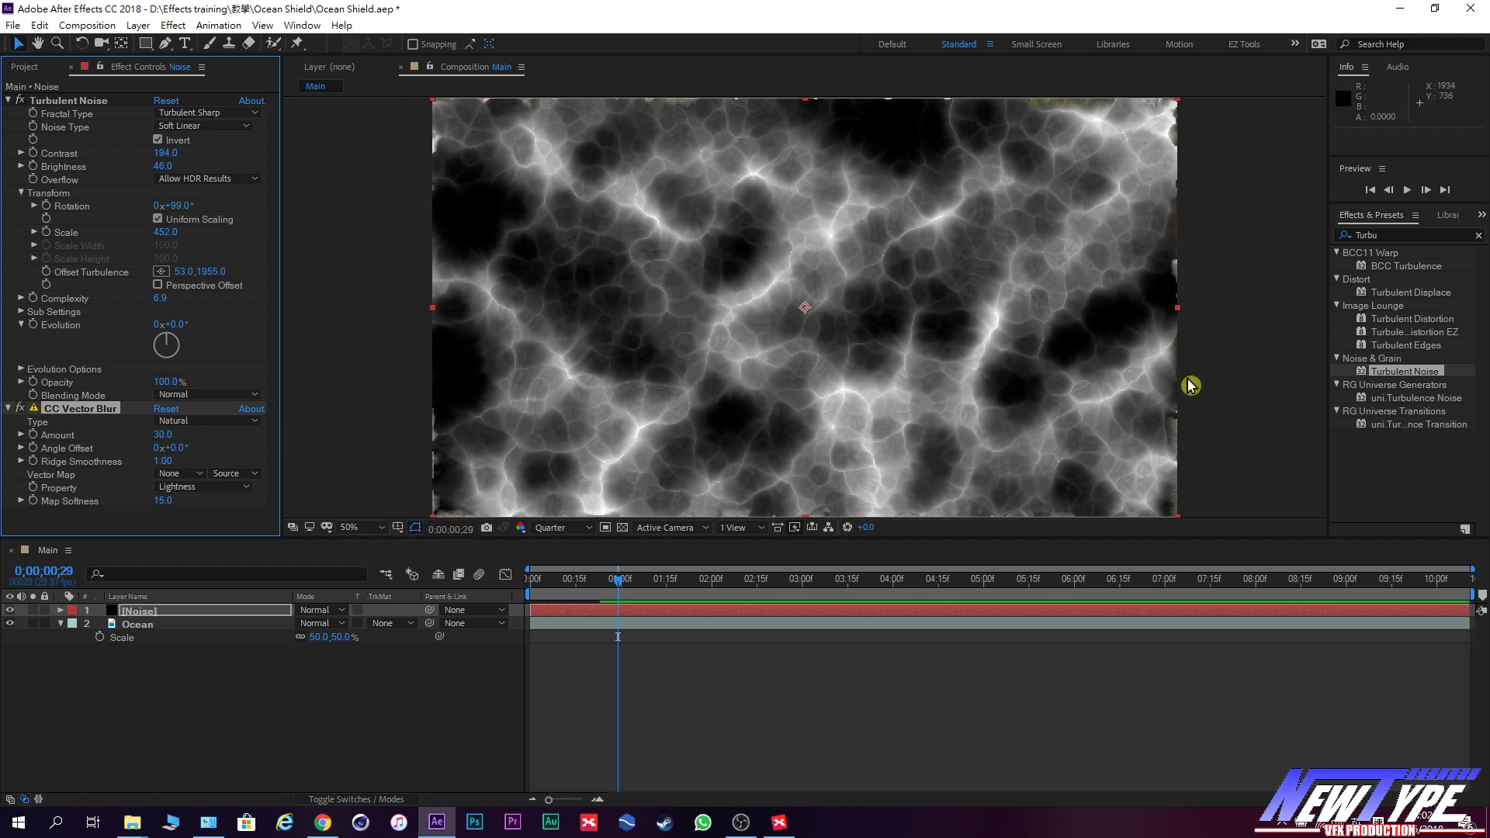
{"action": "left_click", "coordinate": [118, 526]}
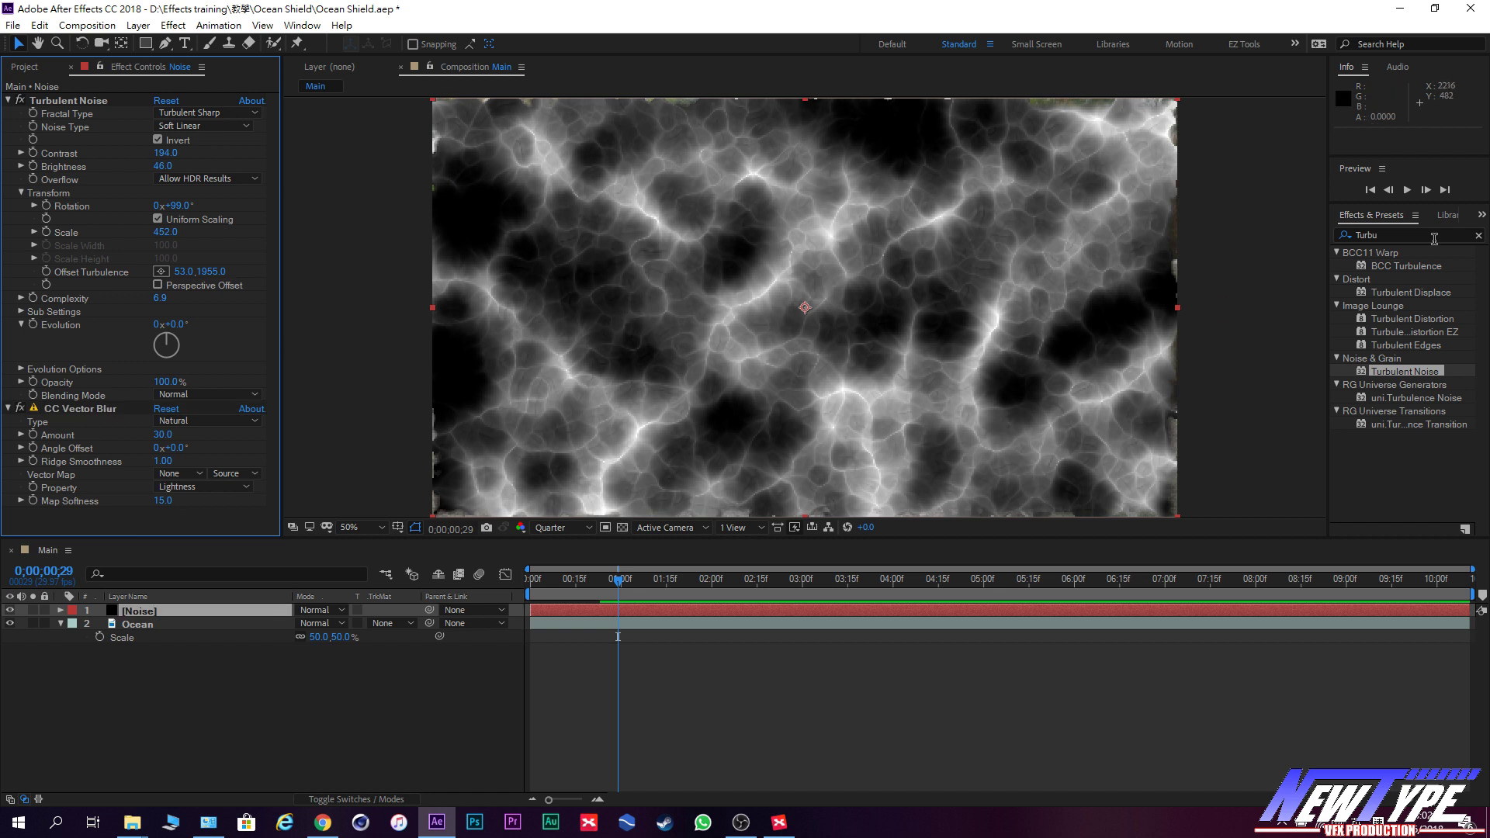
Apply Motion Tile to the Noise layer, placing it above CC Vector Blur.
{"action": "left_click", "coordinate": [1413, 232]}
{"action": "type", "text": "mot"}
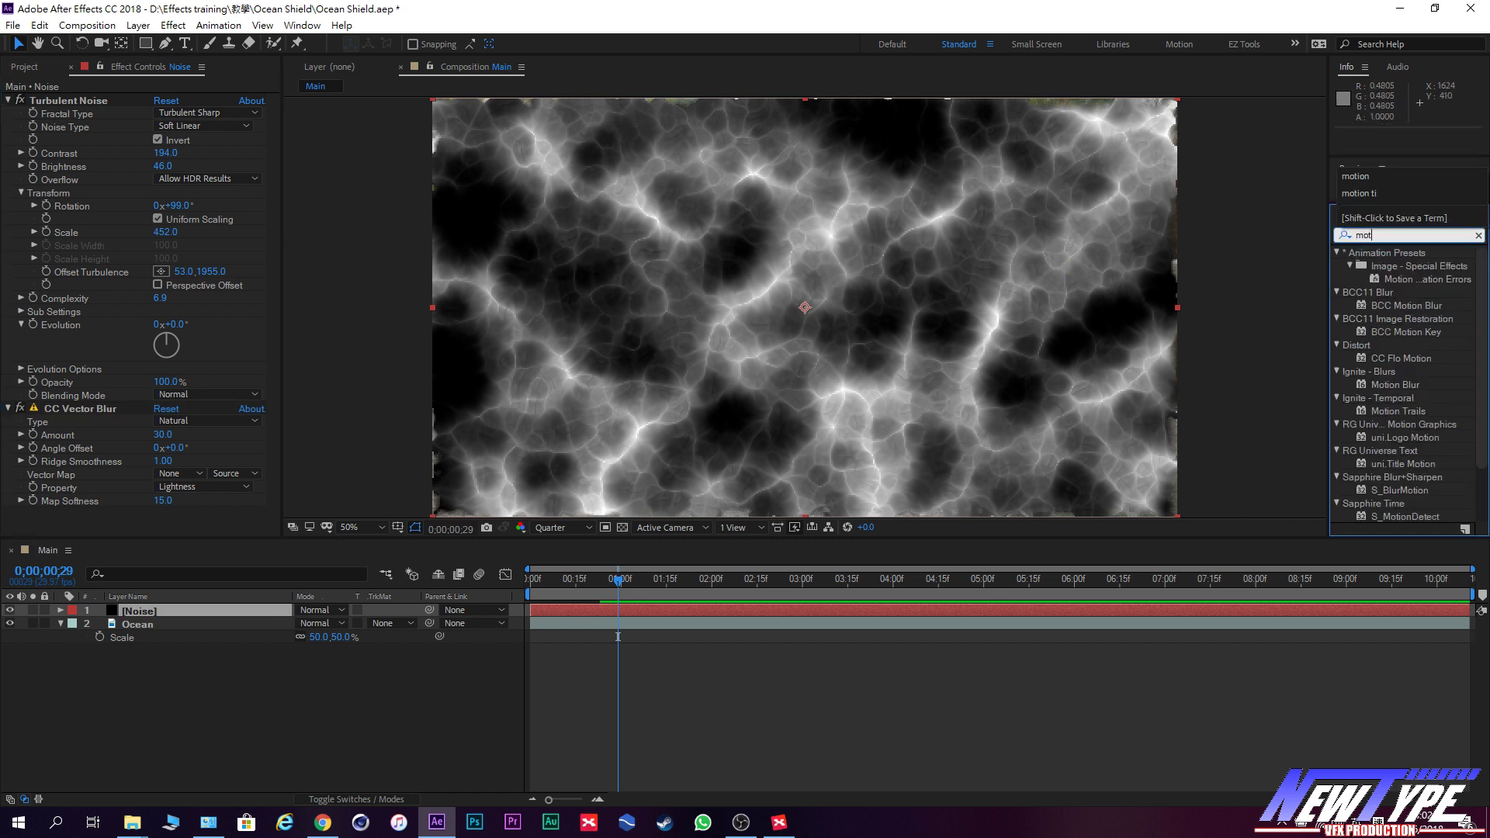
{"action": "type", "text": "ion tile"}
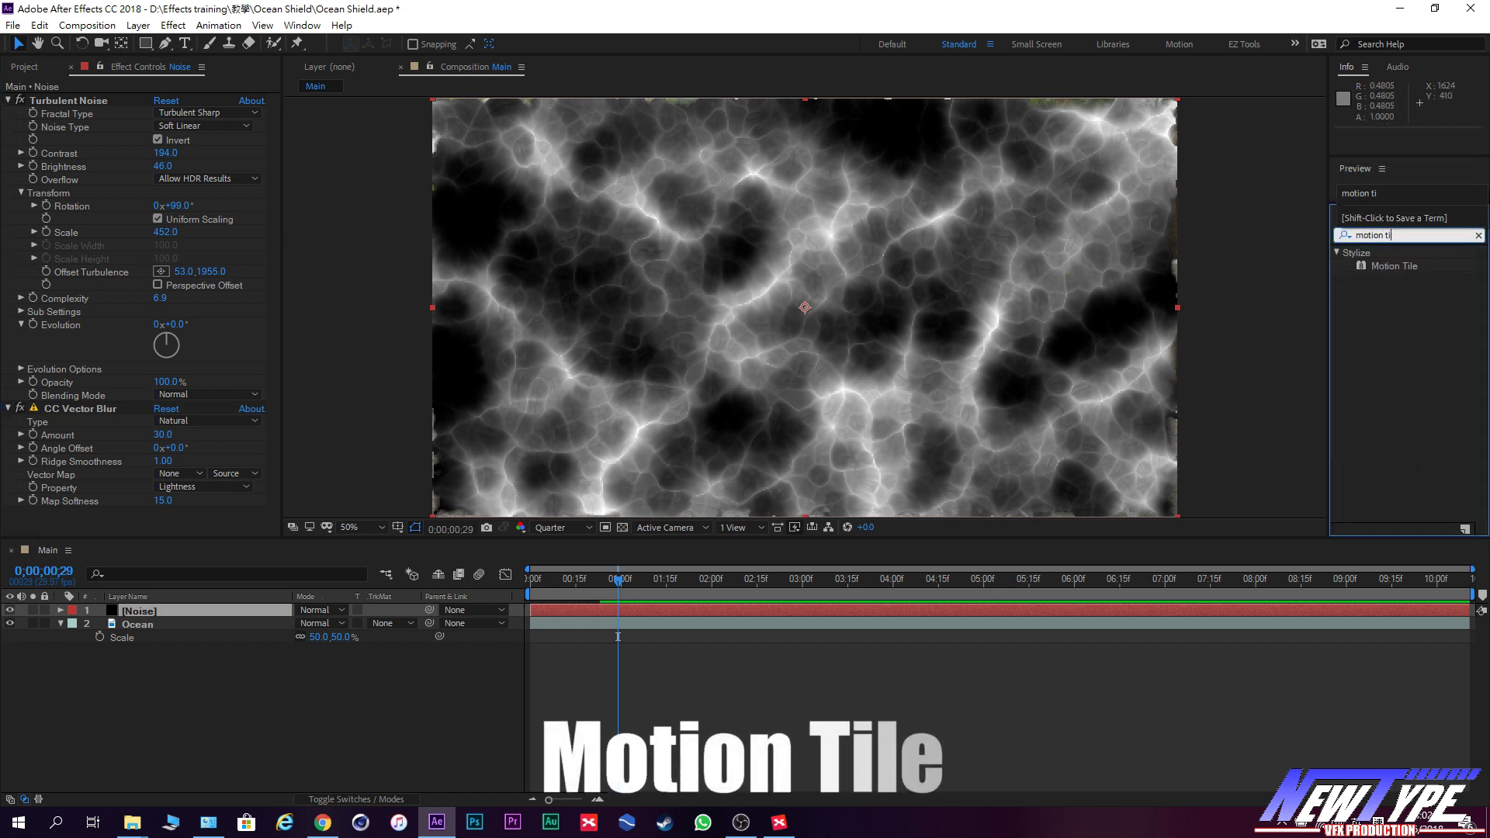
{"action": "mouse_move", "coordinate": [1389, 266]}
{"action": "left_mouse_down"}
{"action": "mouse_move", "coordinate": [314, 426]}
{"action": "mouse_move", "coordinate": [87, 505]}
{"action": "left_mouse_up"}
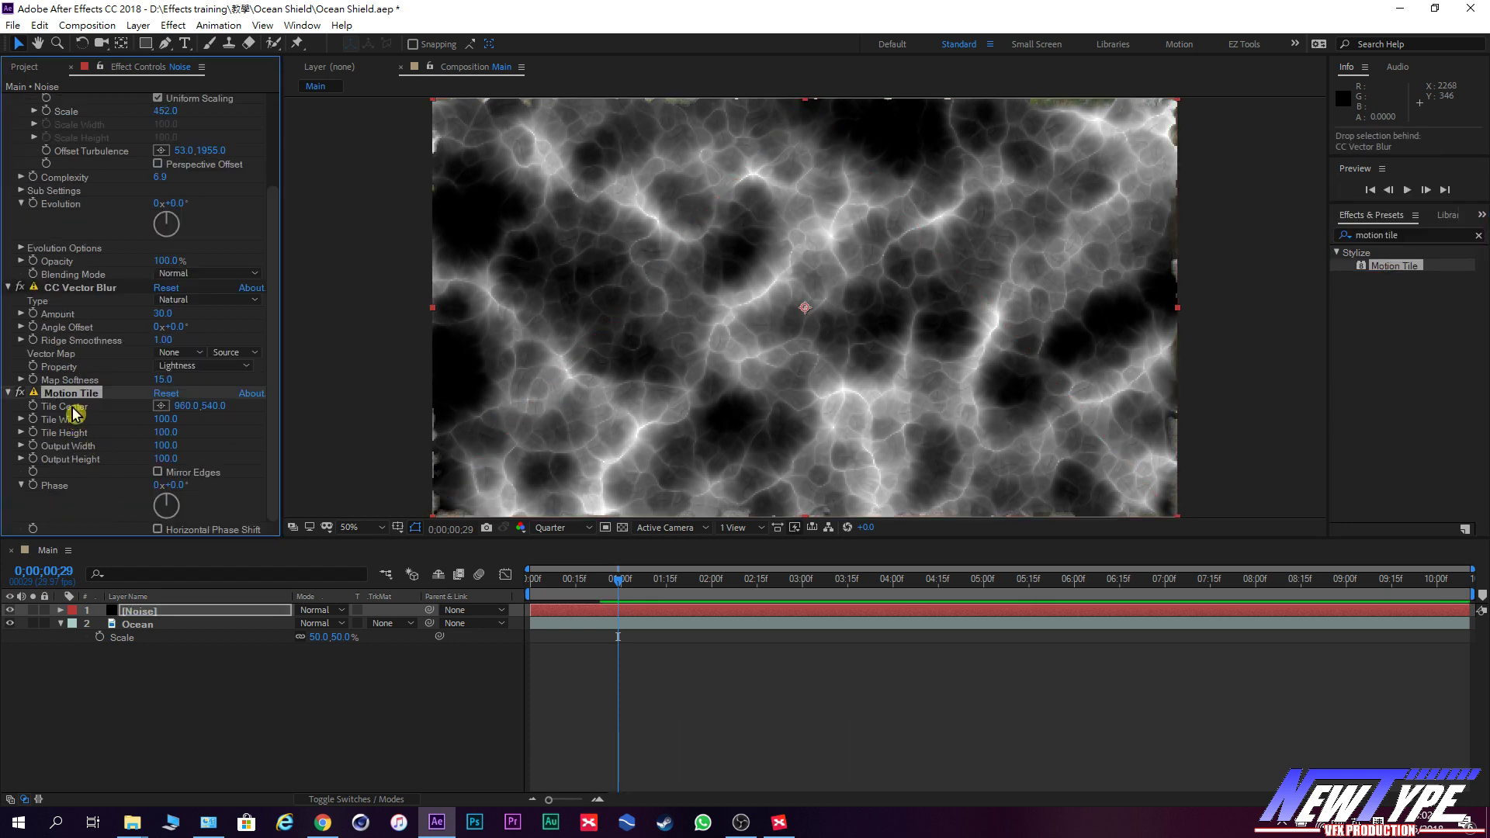
{"action": "scroll", "coordinate": [106, 430], "scroll_direction": "up", "scroll_amount": 1}
{"action": "left_click_drag", "start_coordinate": [93, 428], "coordinate": [103, 326]}
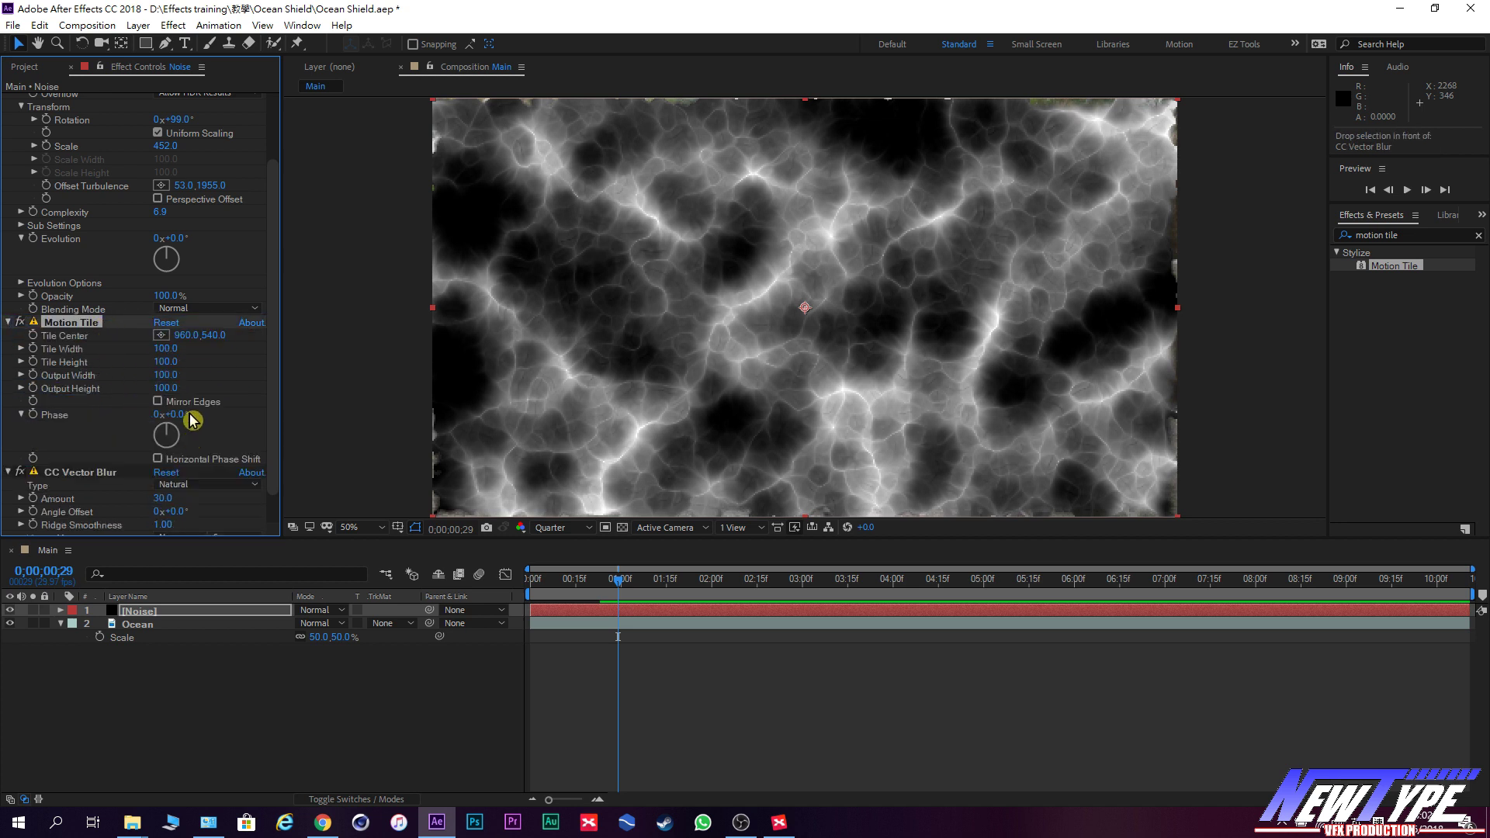
Set Motion Tile output width and height to 110 with Mirror Edges on.
{"action": "left_click", "coordinate": [160, 377]}
{"action": "type", "text": "10"}
{"action": "left_click", "coordinate": [166, 389]}
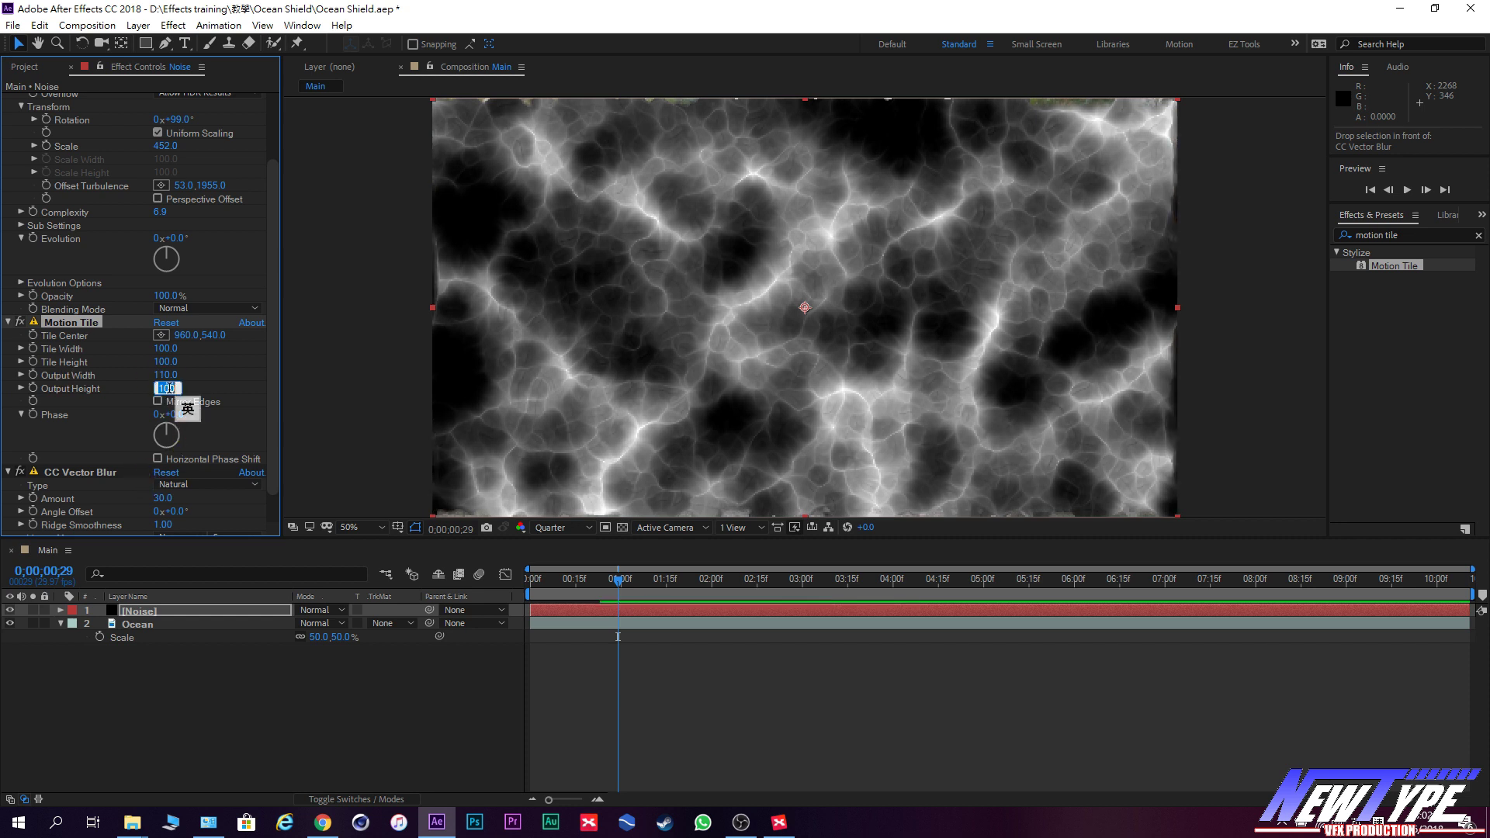
{"action": "left_click", "coordinate": [122, 319]}
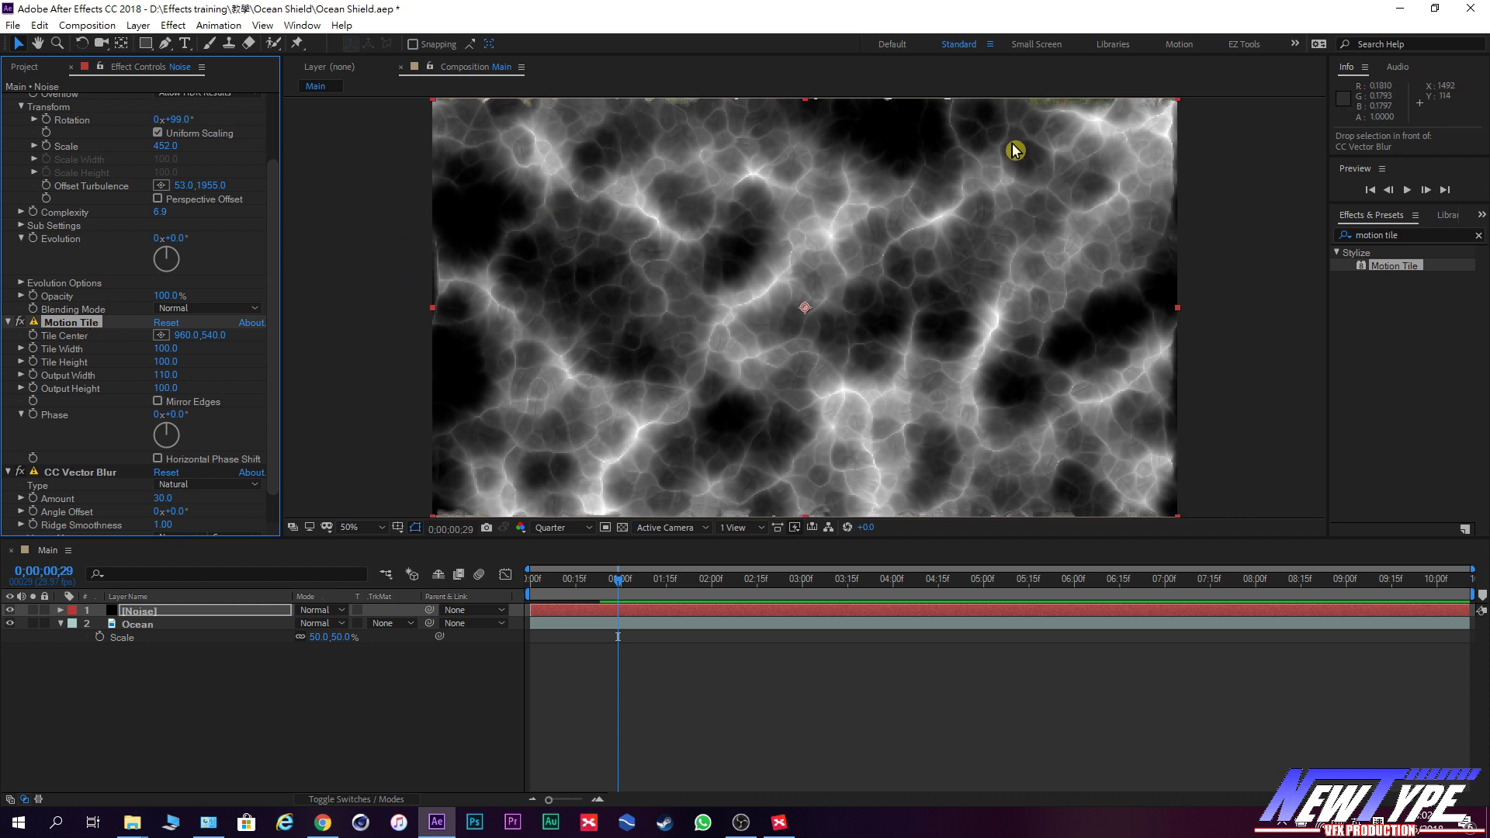
{"action": "left_click", "coordinate": [167, 403]}
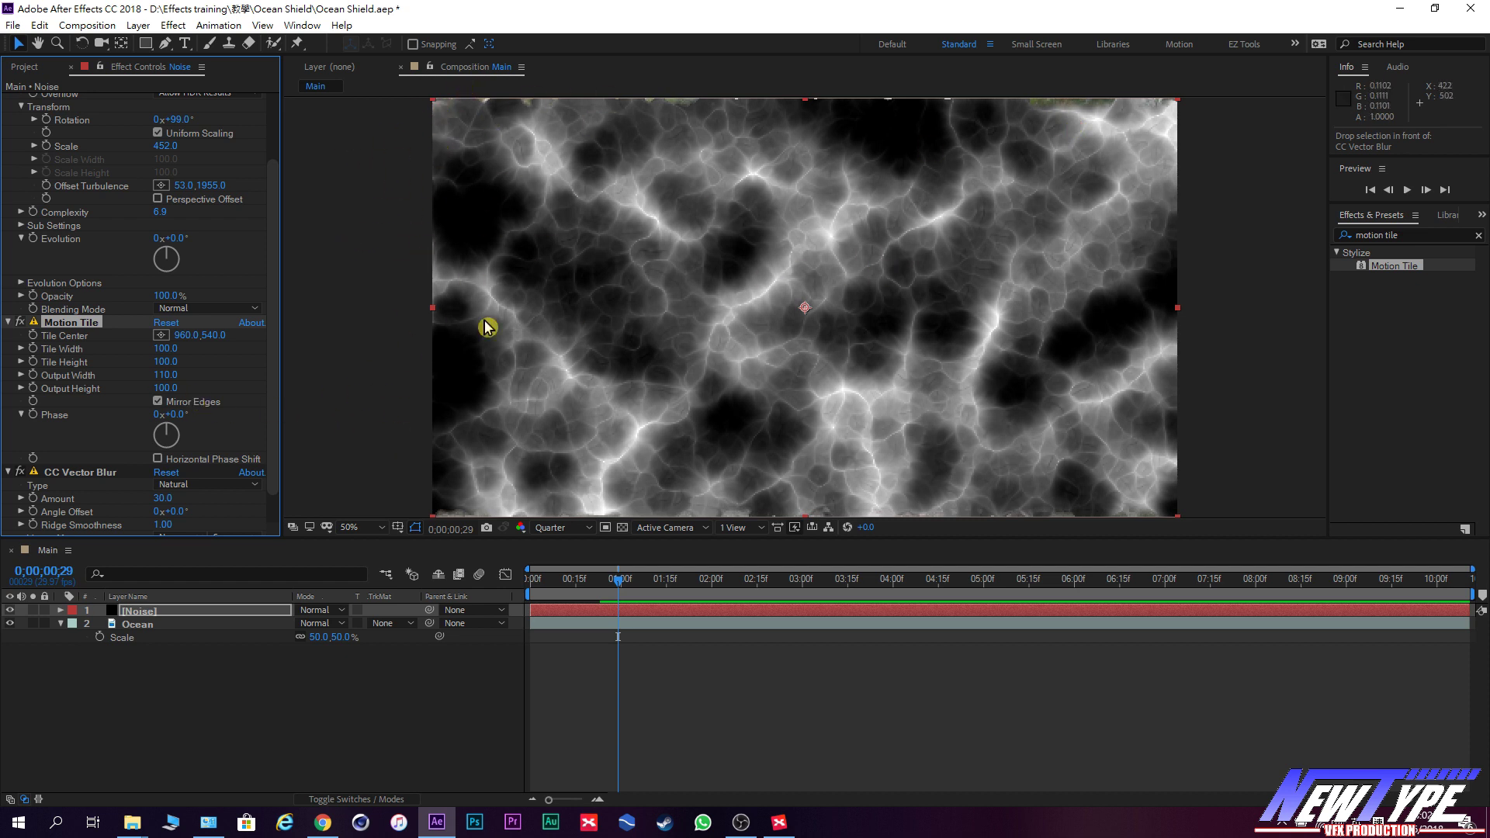
{"action": "type", "text": "11"}
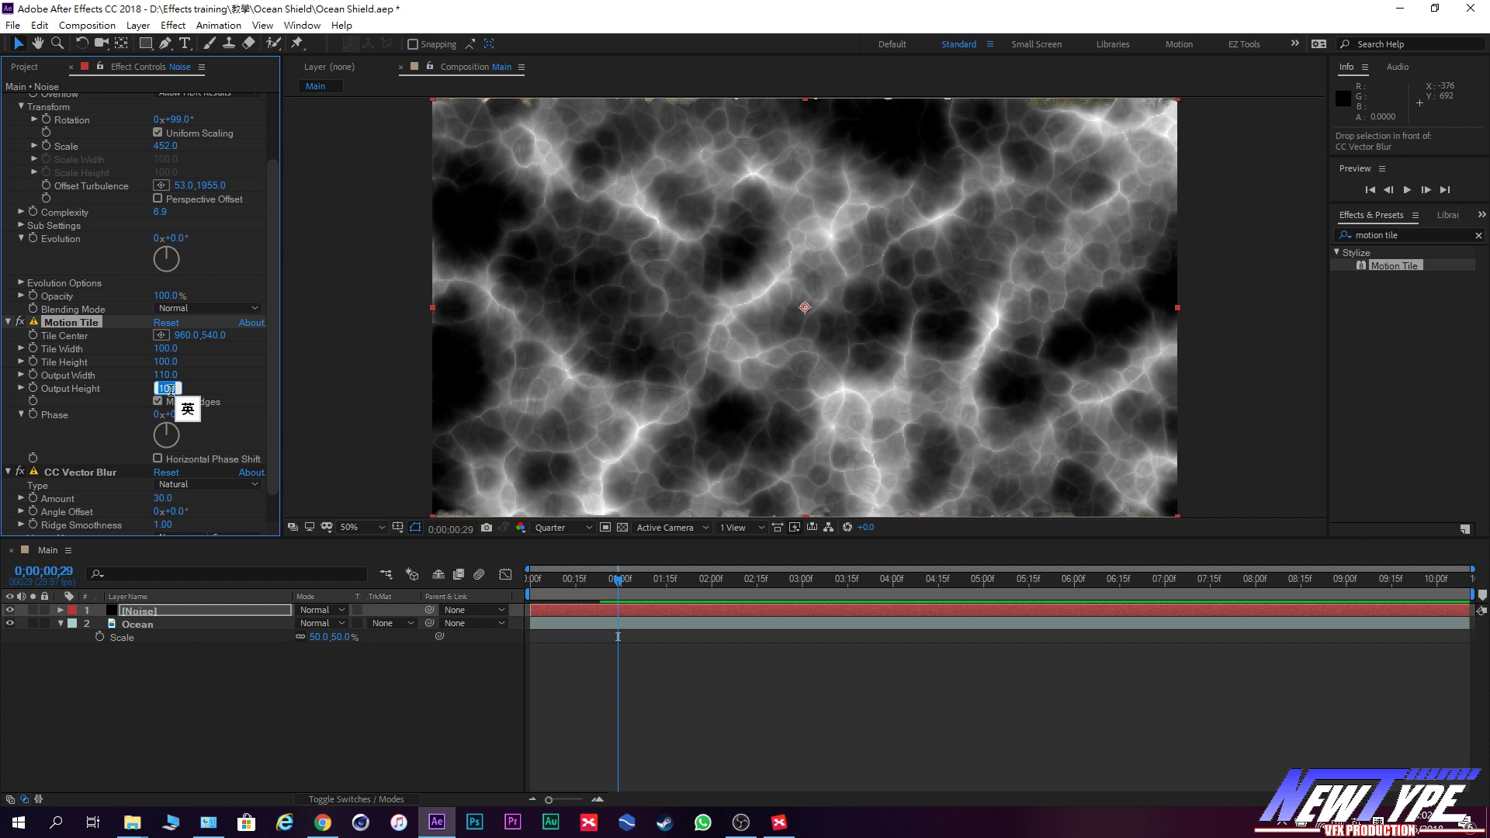
{"action": "key", "text": "Return"}
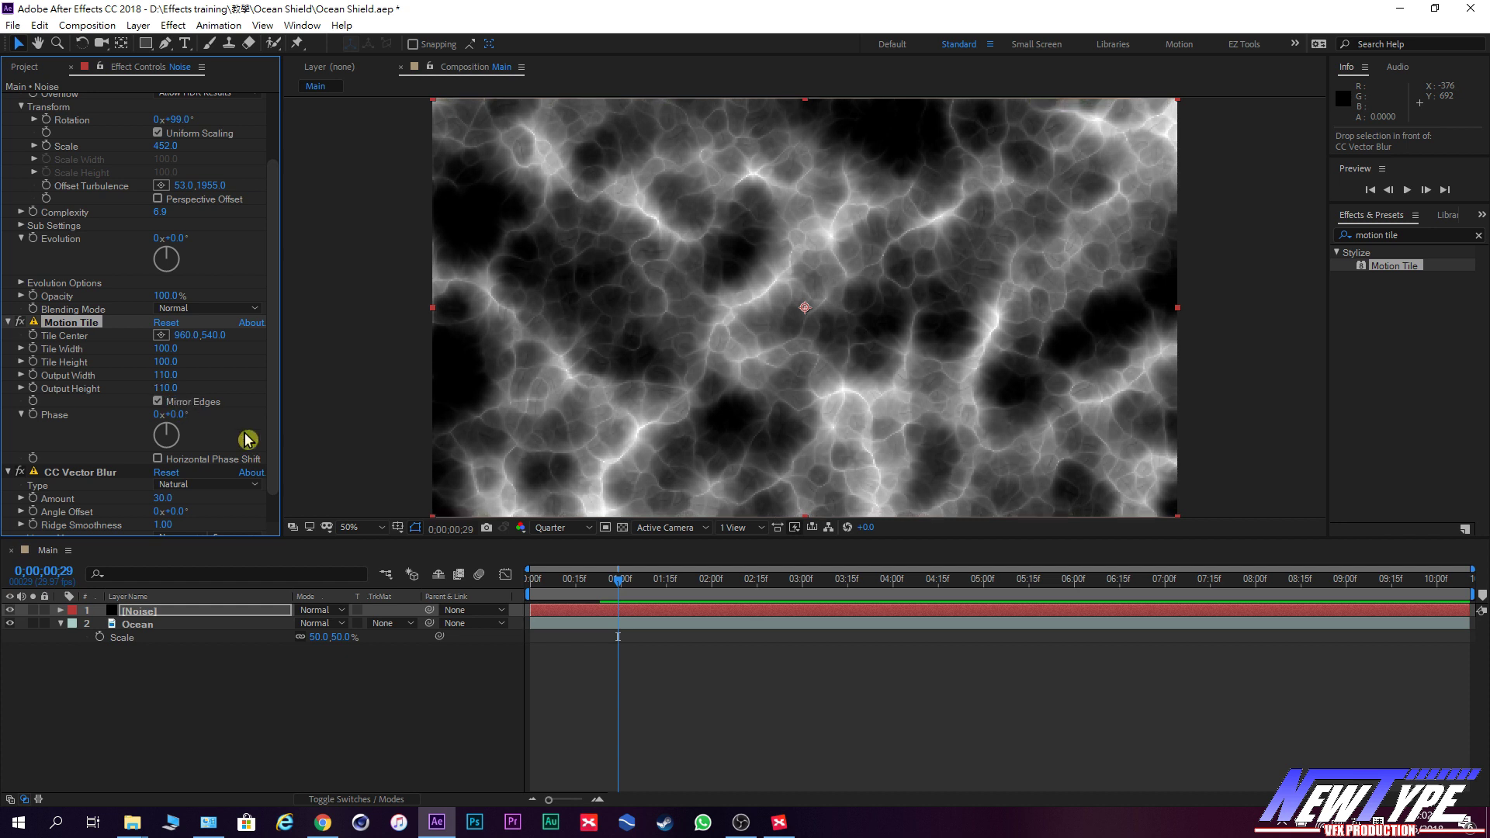
{"action": "left_click_drag", "start_coordinate": [715, 464], "coordinate": [715, 394]}
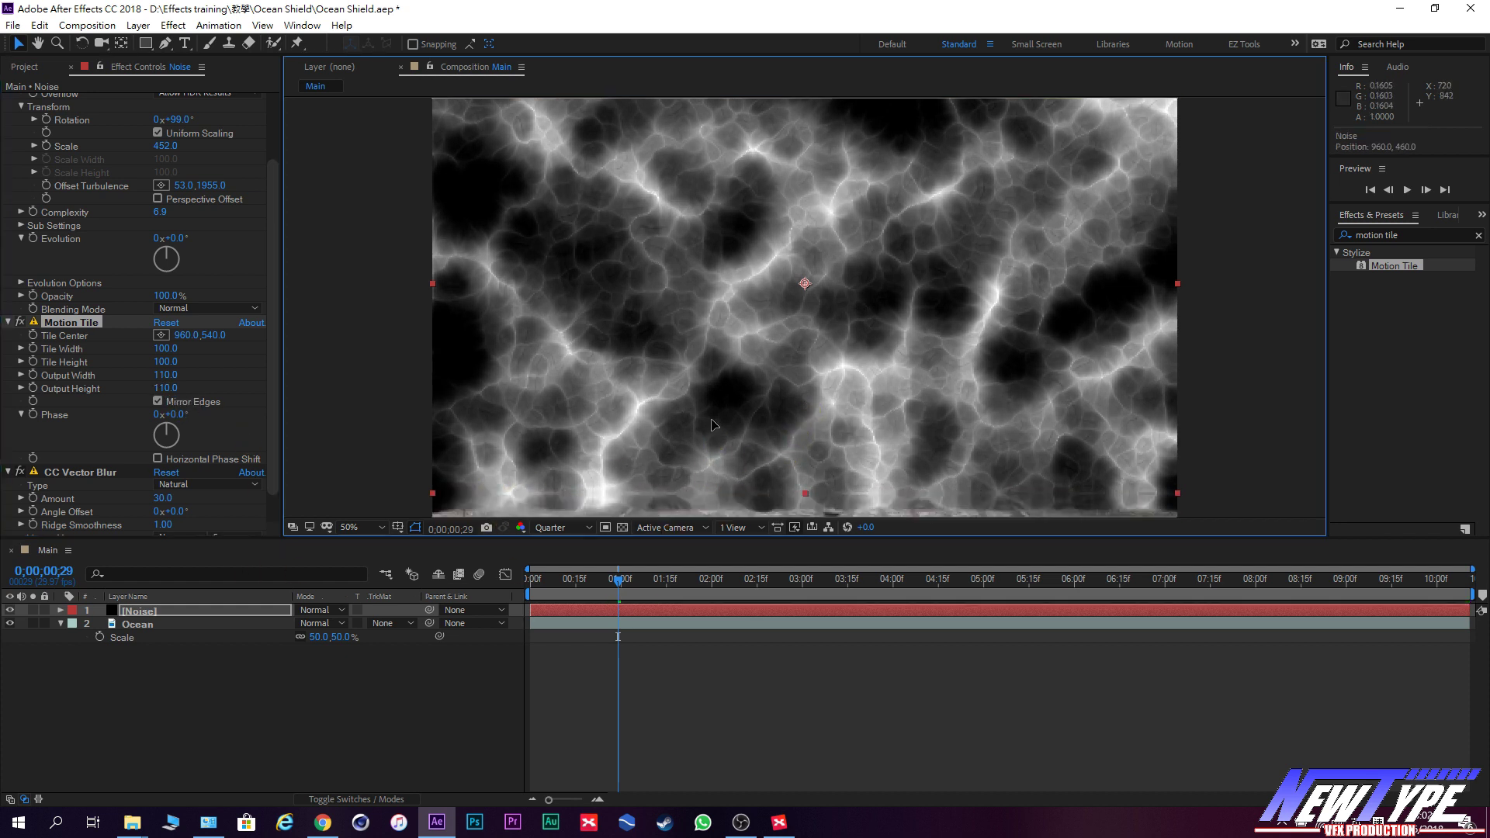
{"action": "key", "text": "ctrl+z"}
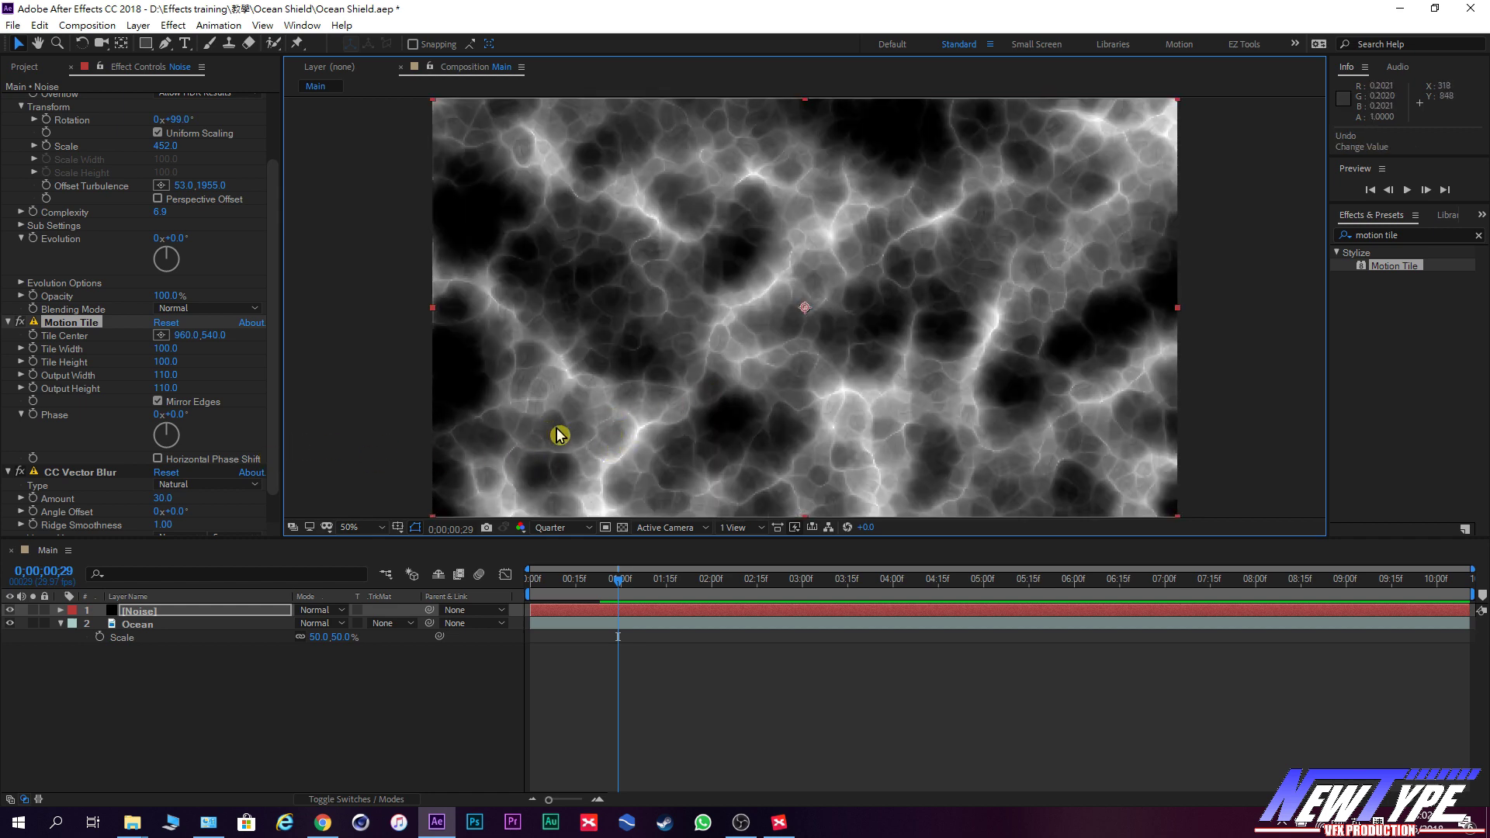
{"action": "left_click_drag", "start_coordinate": [549, 430], "coordinate": [556, 268]}
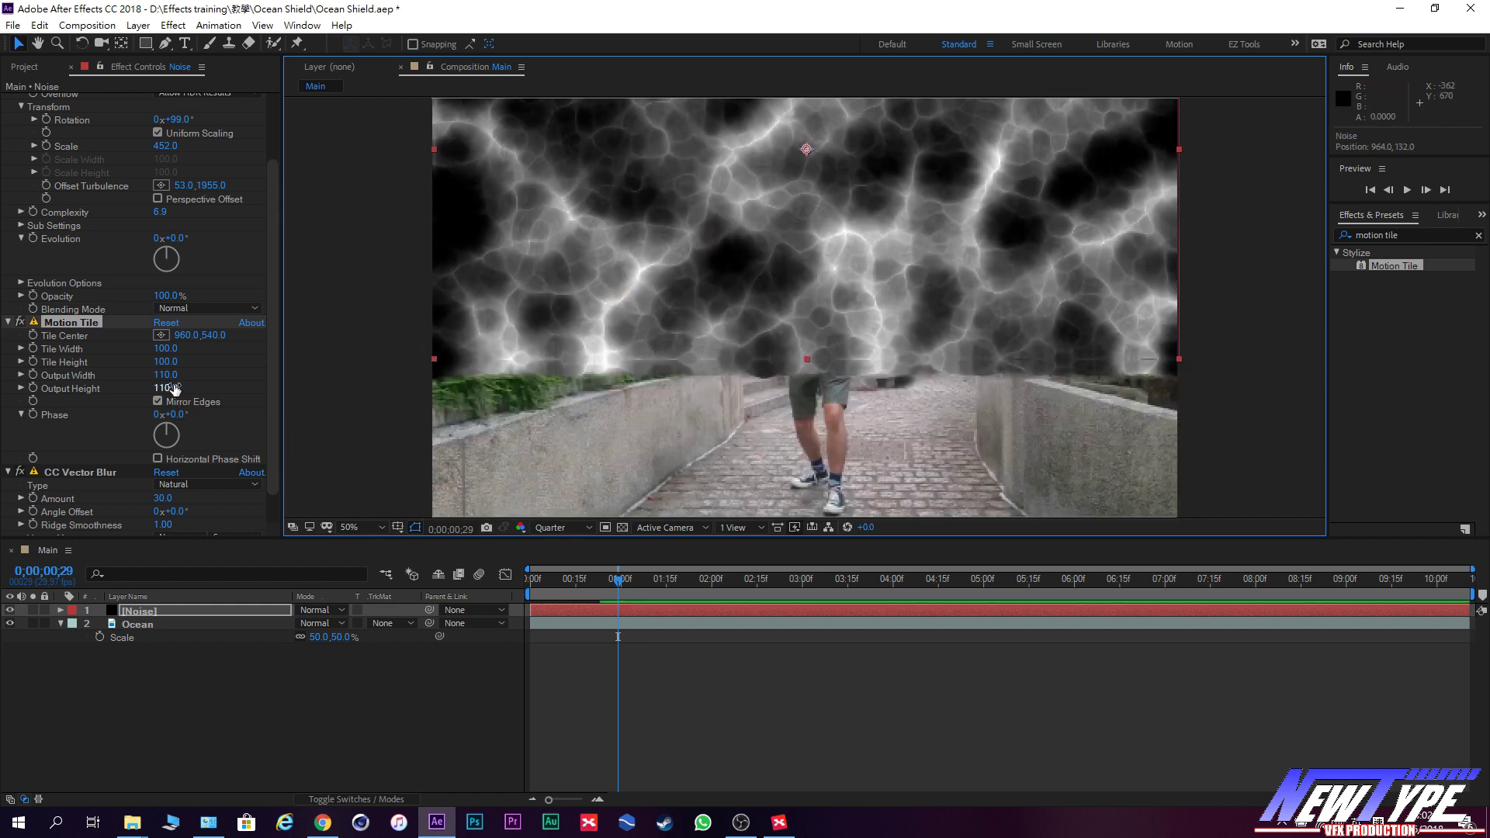
{"action": "left_click_drag", "start_coordinate": [173, 388], "coordinate": [199, 402]}
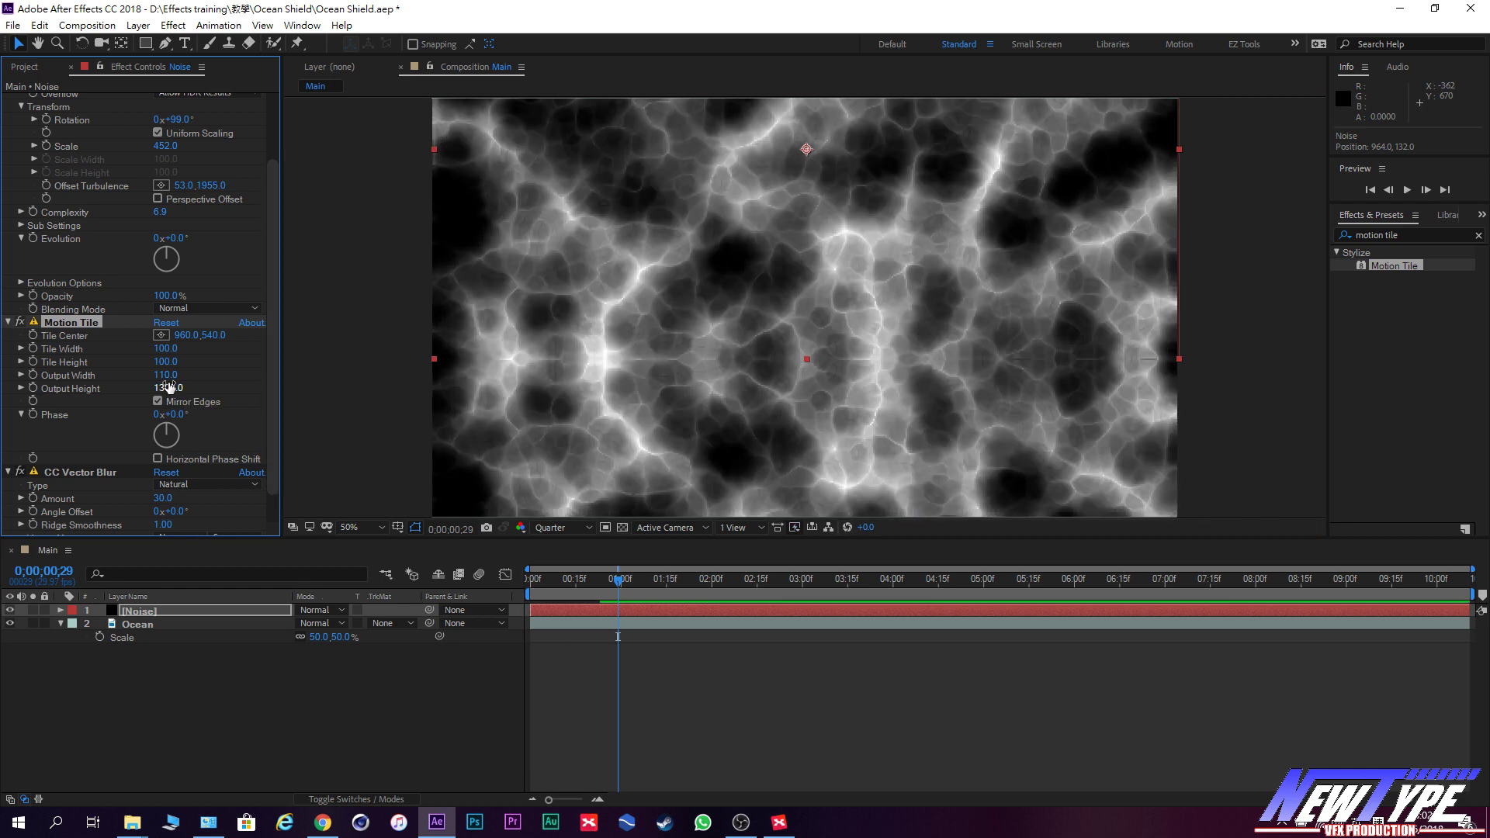
{"action": "key", "text": "ctrl+z"}
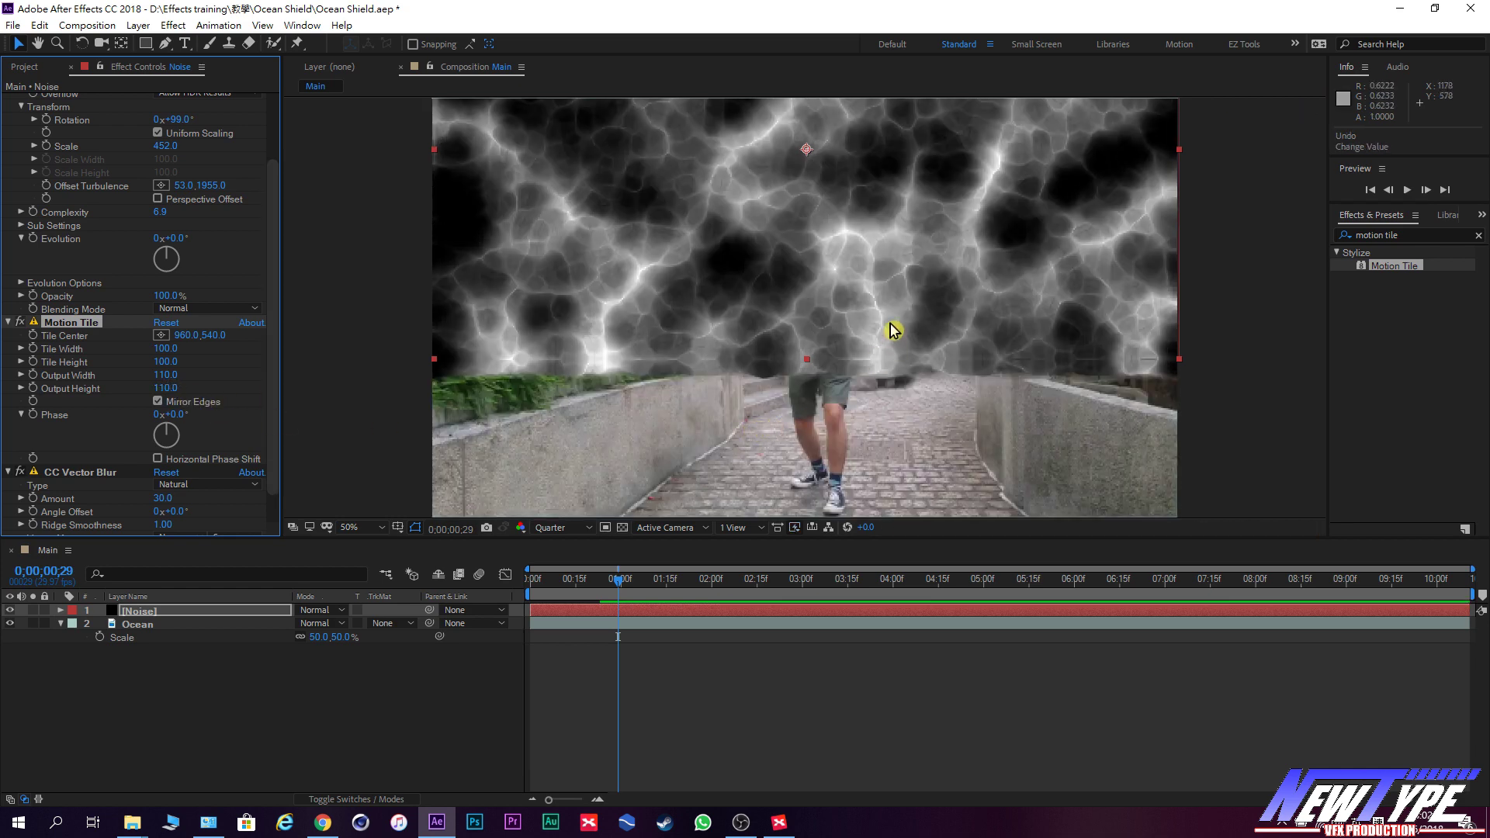
{"action": "key", "text": "ctrl+z"}
{"action": "left_click", "coordinate": [891, 434]}
{"action": "left_click_drag", "start_coordinate": [890, 430], "coordinate": [899, 346]}
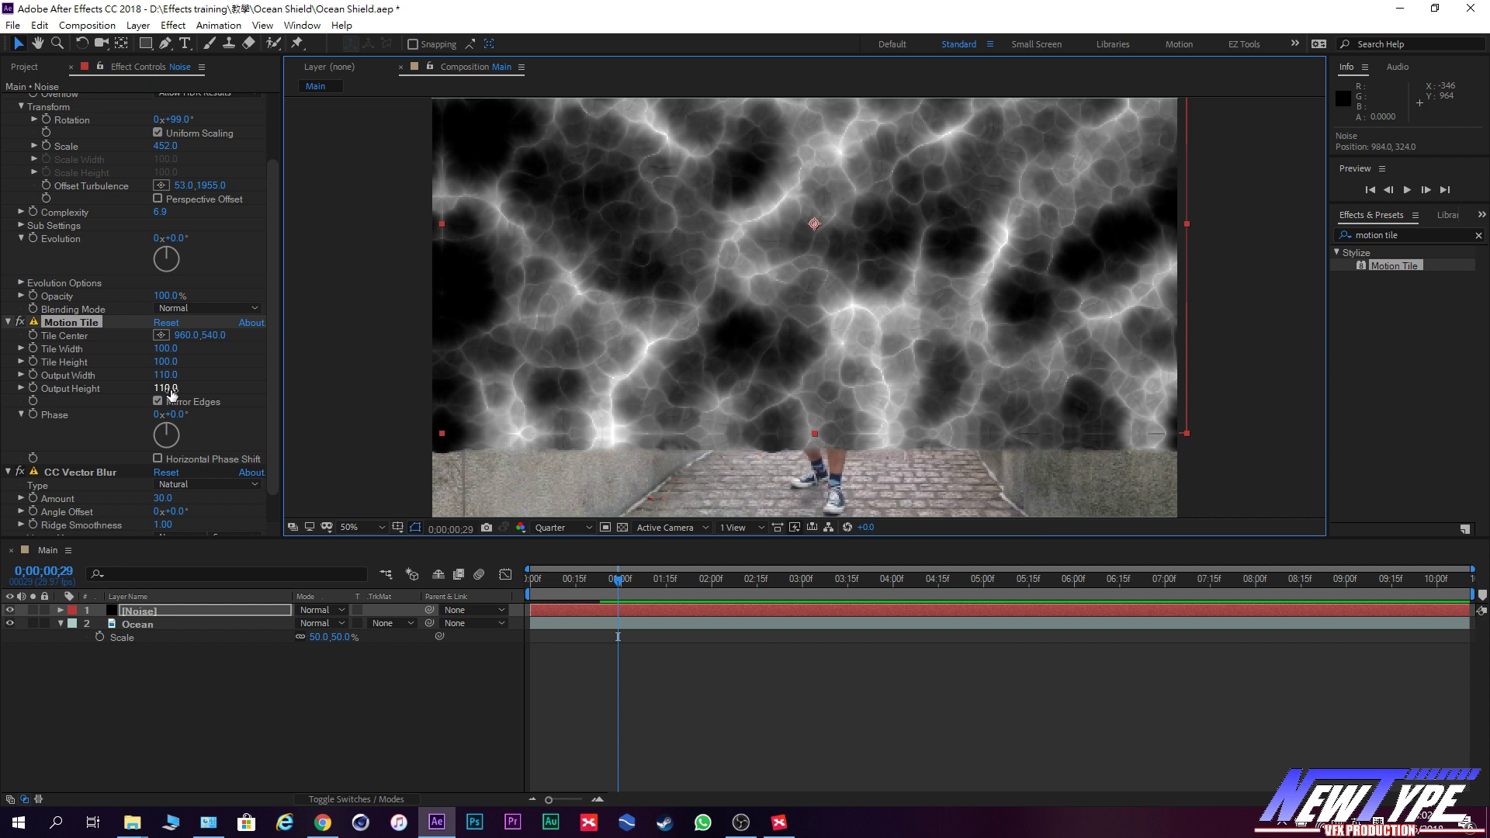
{"action": "left_click_drag", "start_coordinate": [167, 388], "coordinate": [165, 389]}
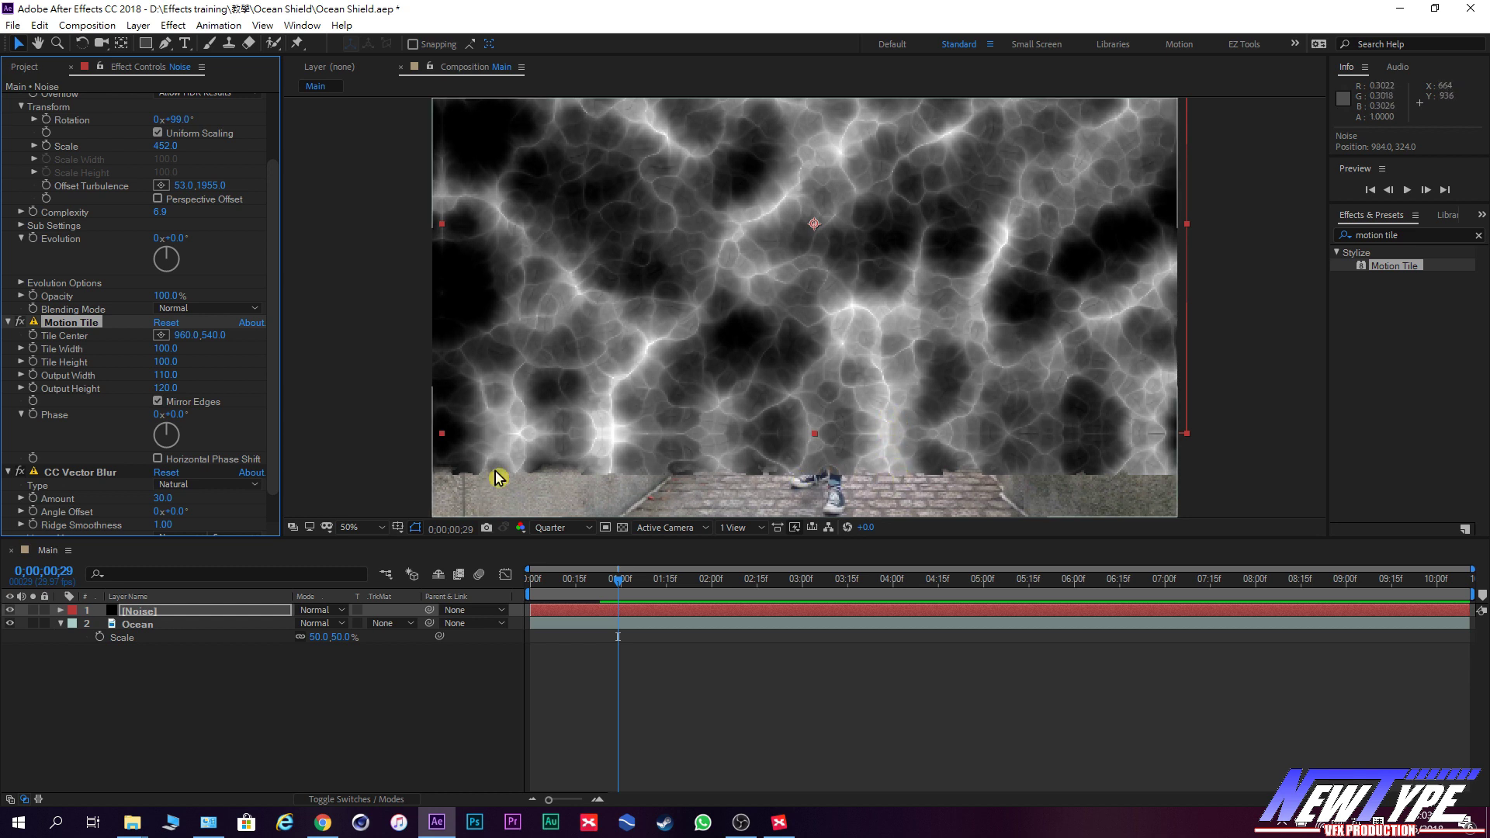
{"action": "left_click_drag", "start_coordinate": [167, 388], "coordinate": [191, 391]}
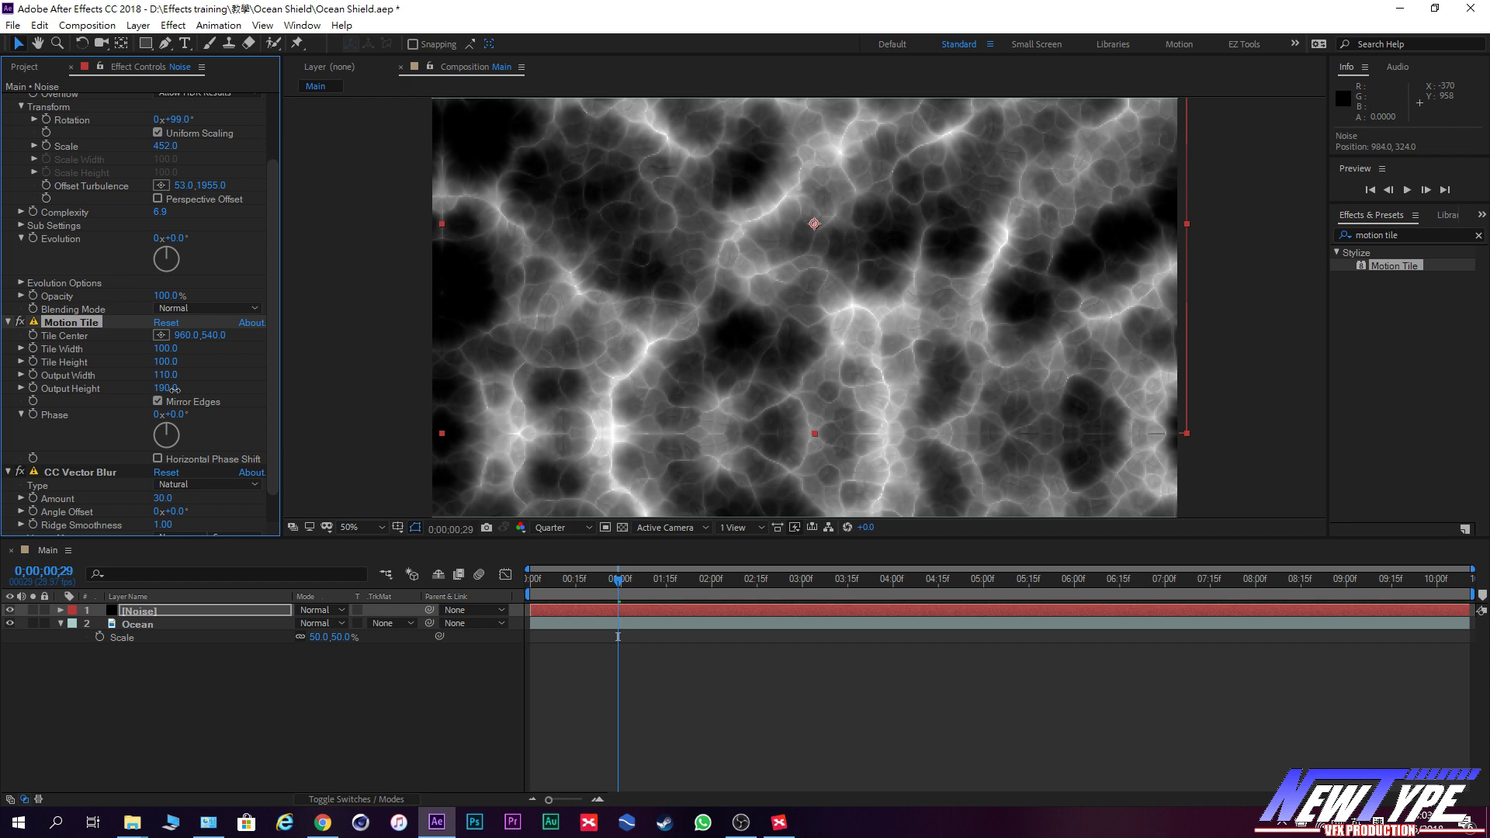
{"action": "scroll", "coordinate": [681, 421], "scroll_direction": "down", "scroll_amount": 2}
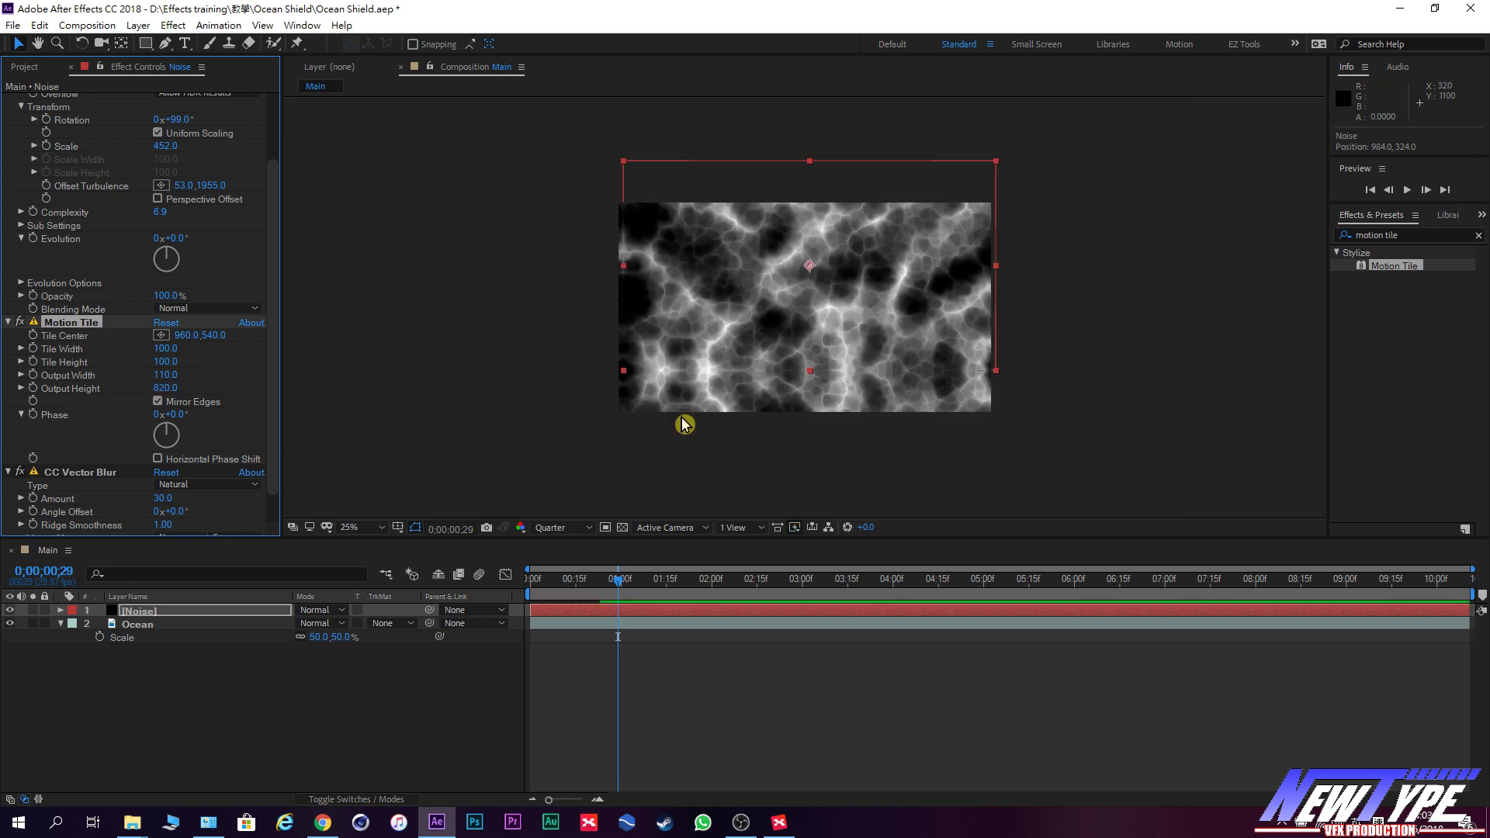
{"action": "left_click", "coordinate": [805, 389]}
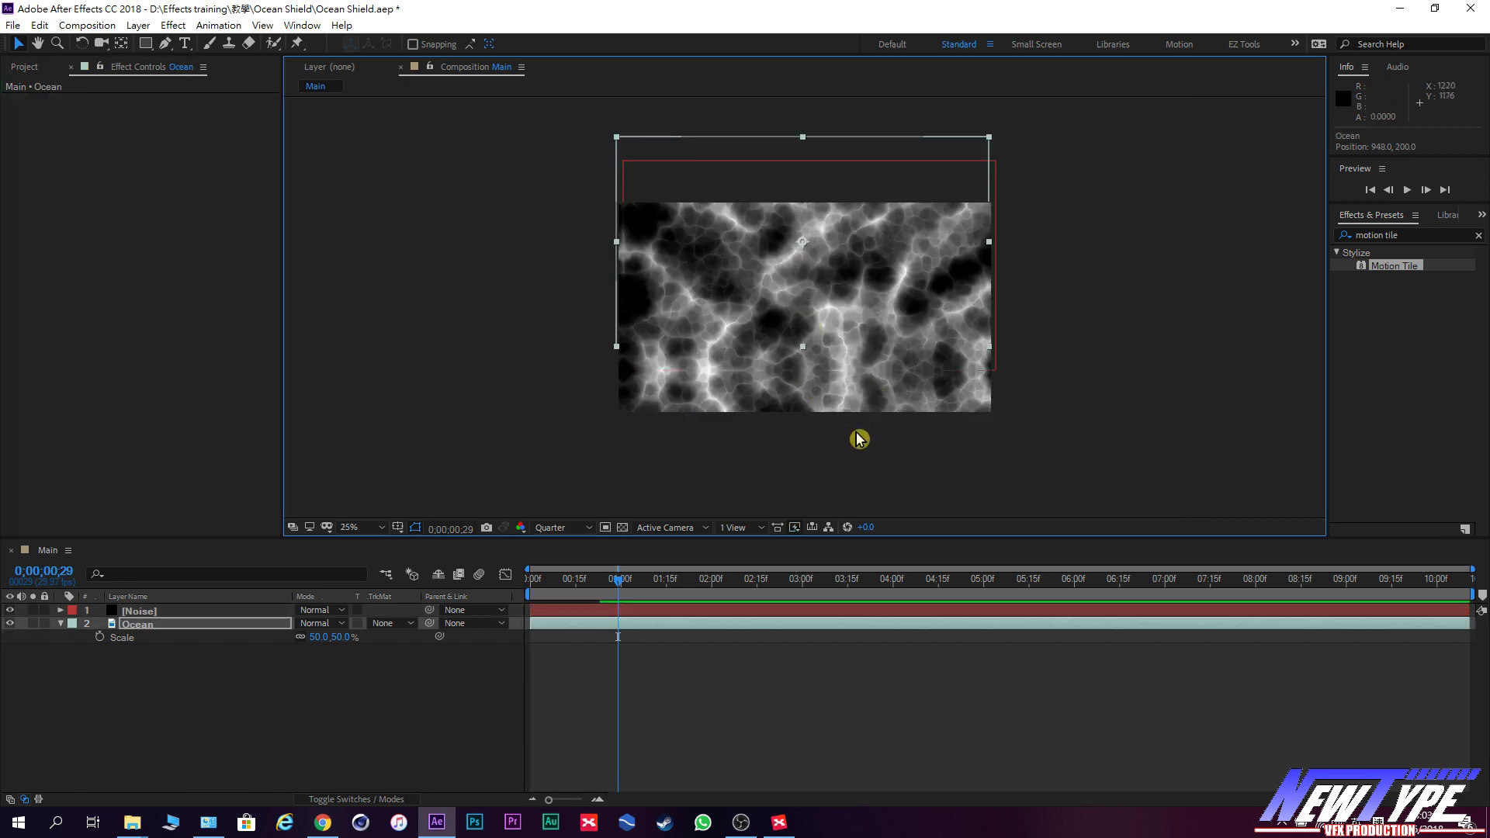
{"action": "left_click", "coordinate": [837, 363]}
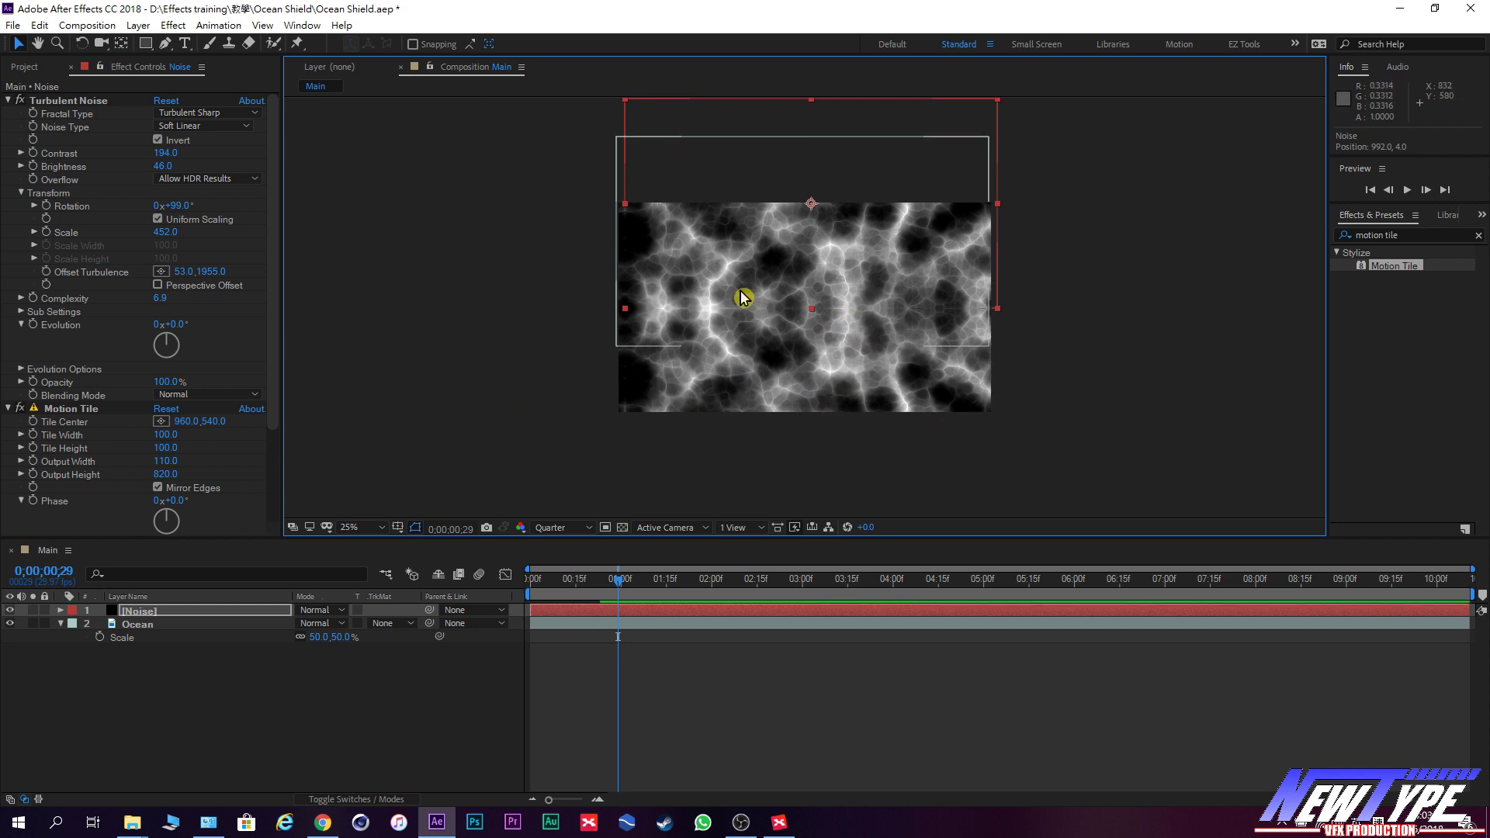
{"action": "key", "text": "ctrl+z"}
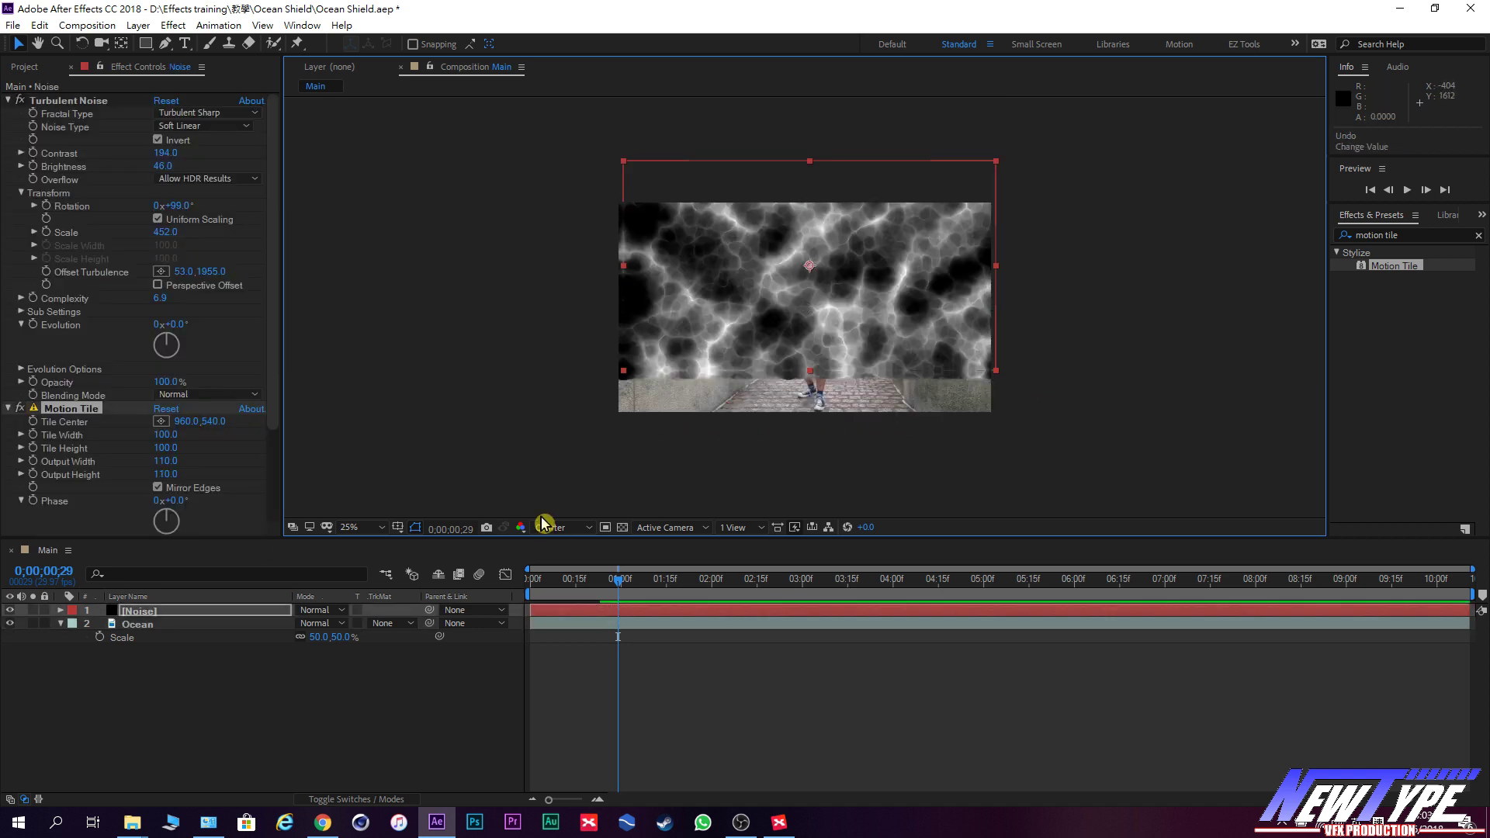
{"action": "key", "text": "ctrl+z"}
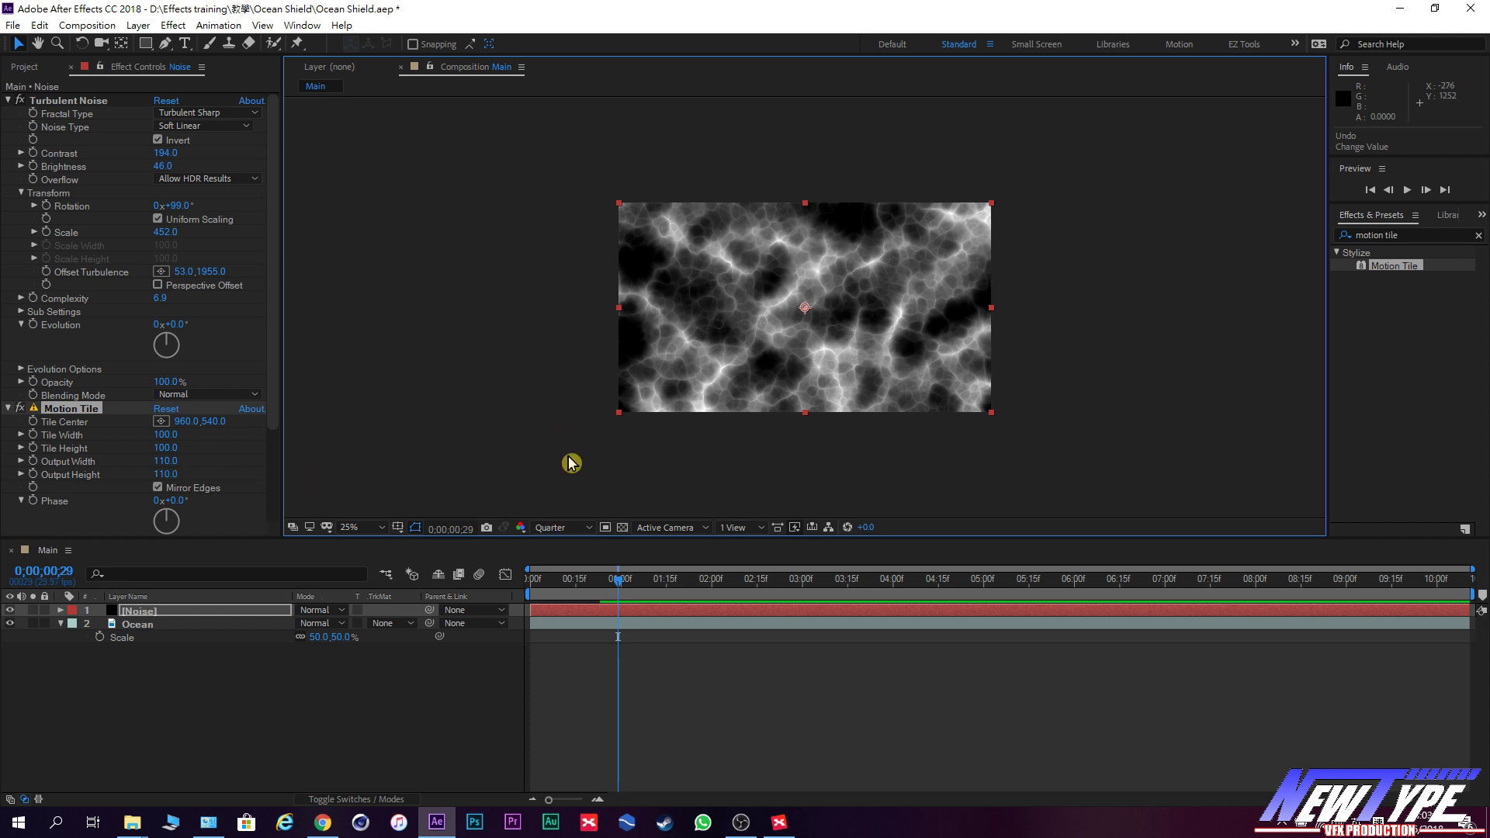
{"action": "left_click_drag", "start_coordinate": [277, 393], "coordinate": [276, 509]}
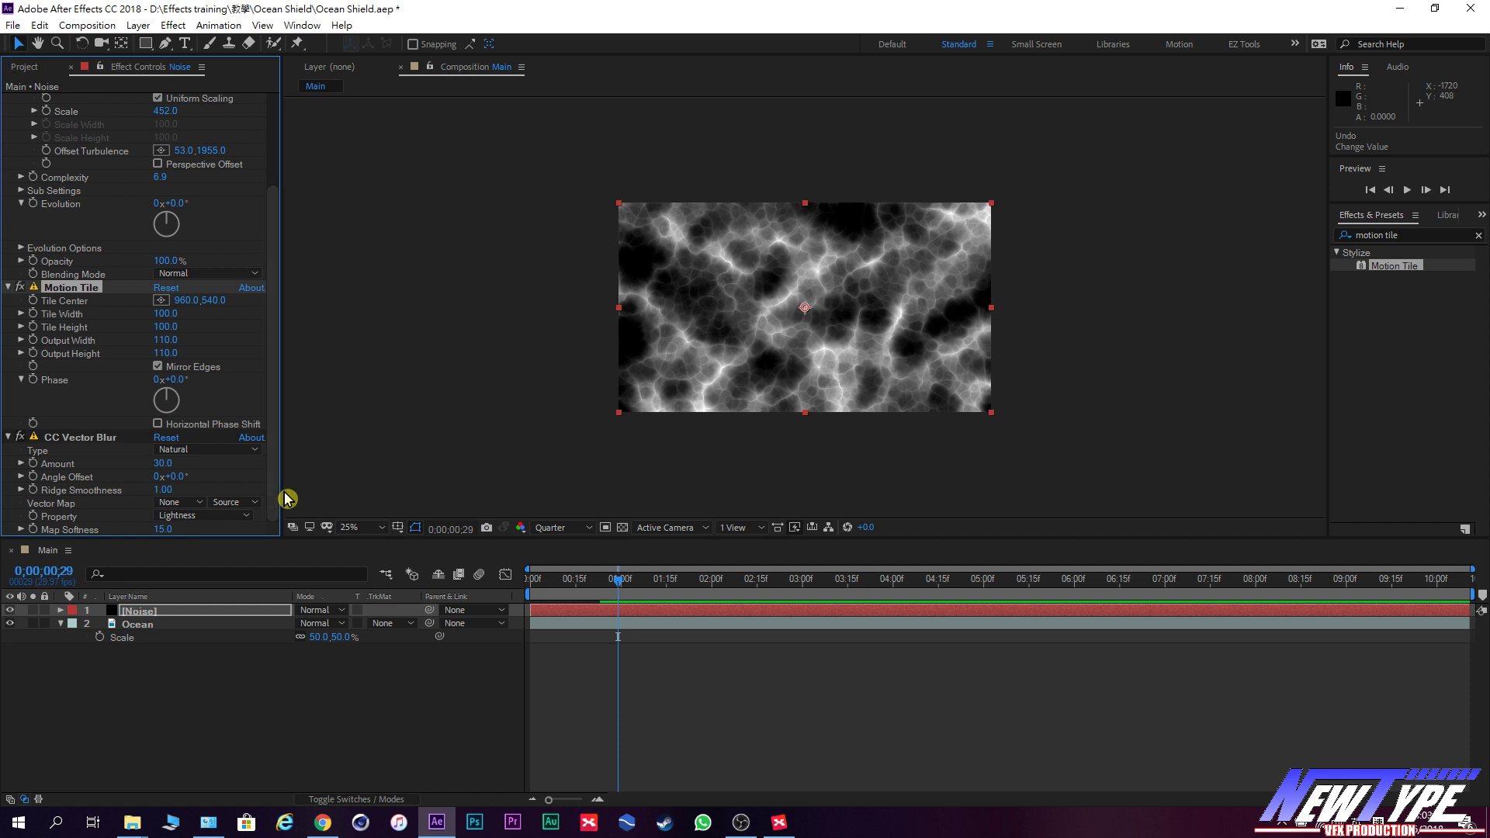
Scrub CC Vector Blur Map Softness from 15 up to about 219.
{"action": "scroll", "coordinate": [634, 310], "scroll_direction": "up", "scroll_amount": 2}
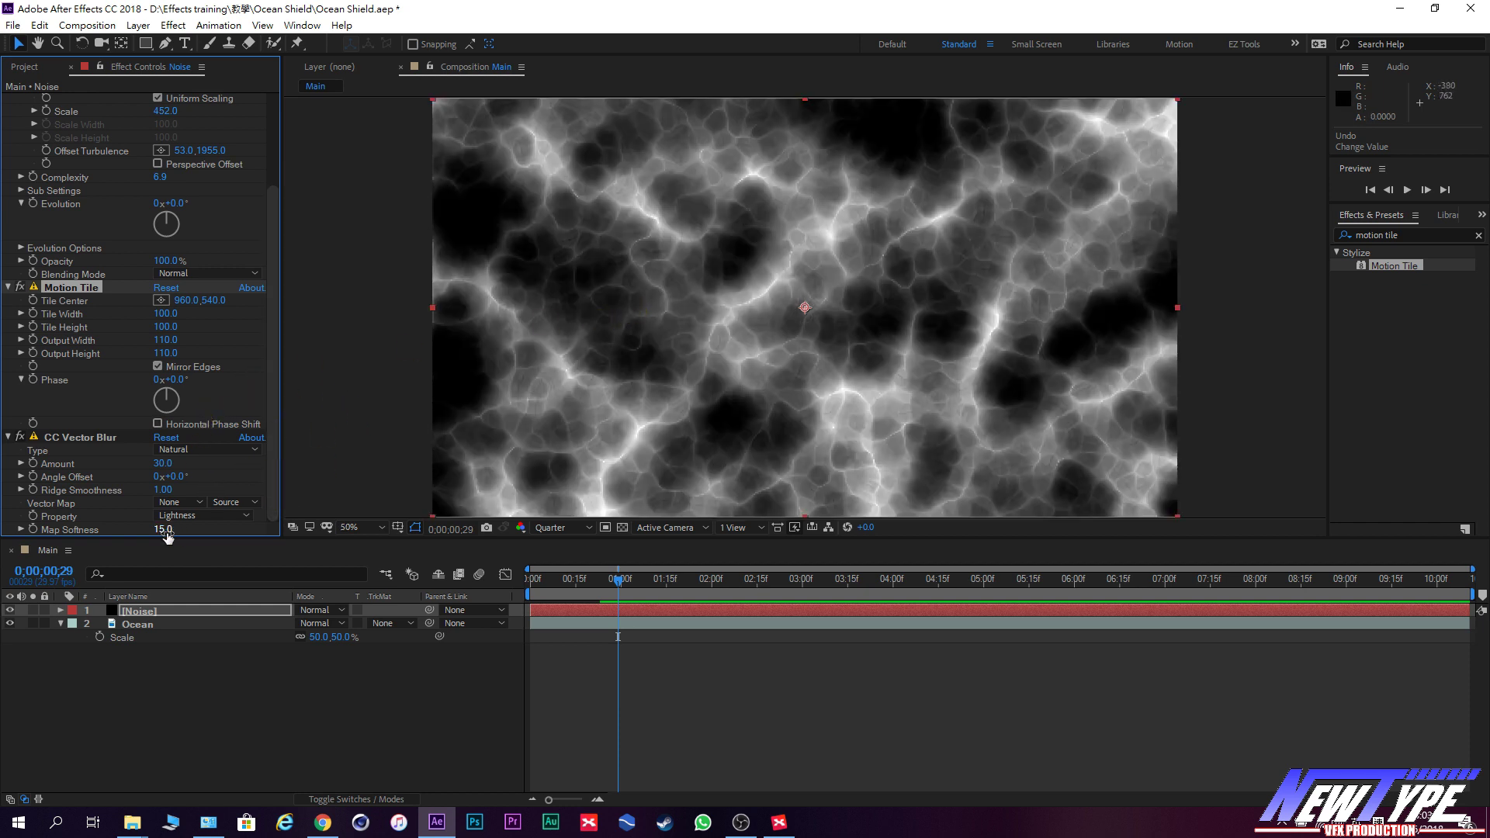
{"action": "left_click_drag", "start_coordinate": [168, 532], "coordinate": [160, 567]}
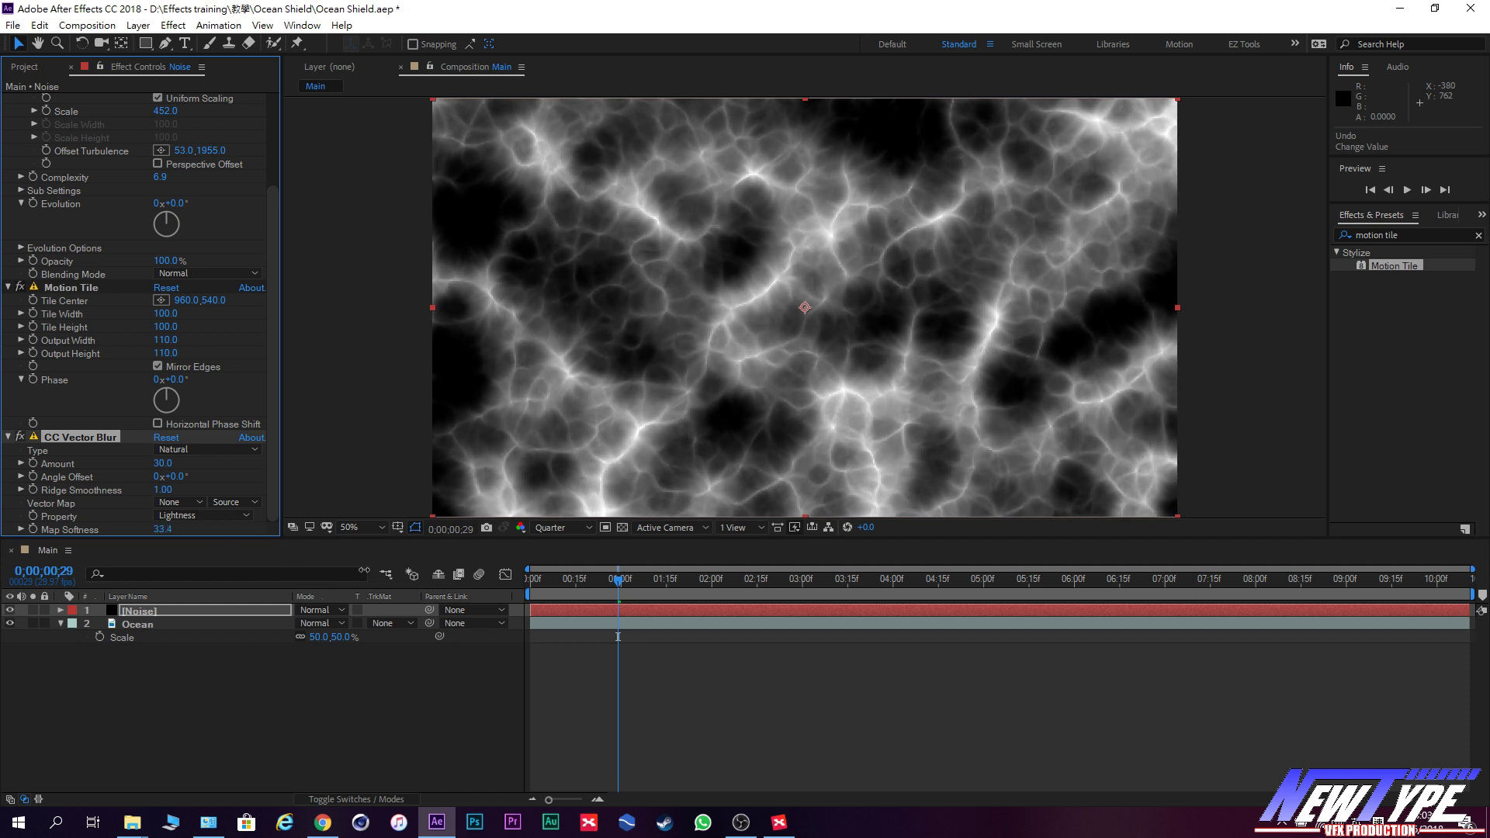
{"action": "left_click_drag", "start_coordinate": [163, 530], "coordinate": [1092, 527]}
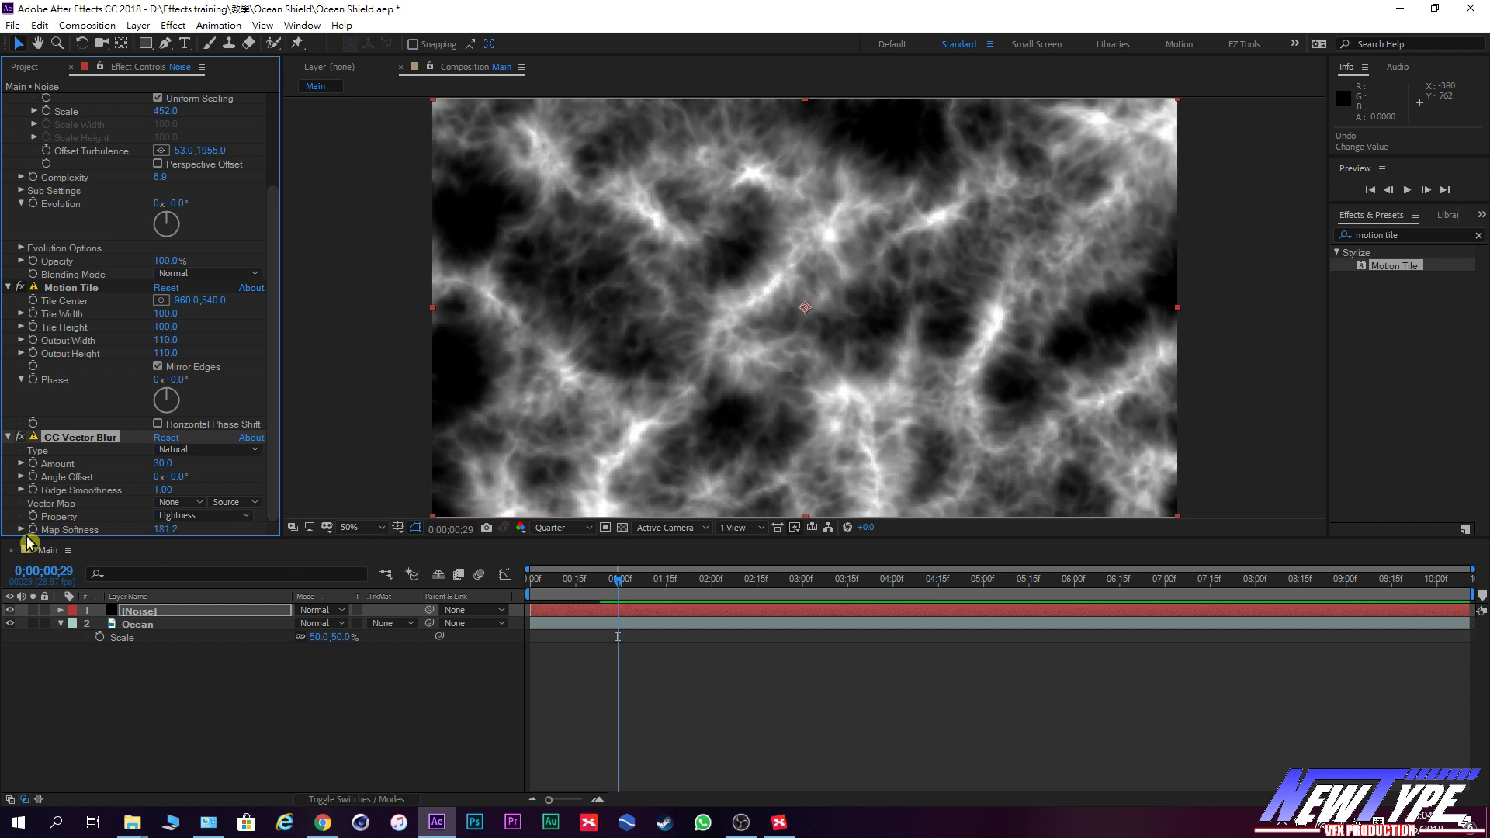
{"action": "left_click_drag", "start_coordinate": [911, 534], "coordinate": [543, 549]}
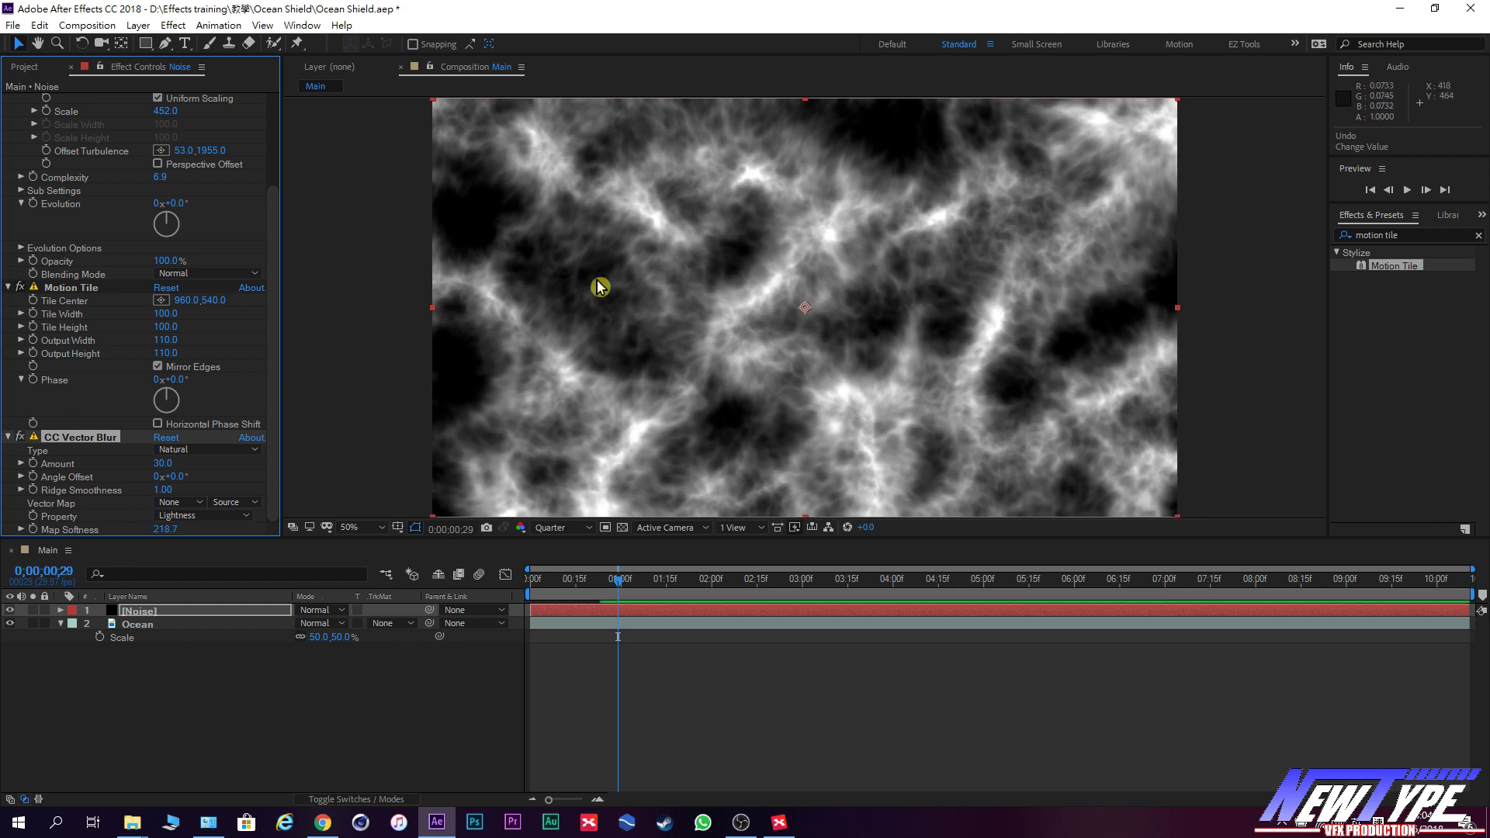
{"action": "scroll", "coordinate": [598, 286], "scroll_direction": "down", "scroll_amount": 2}
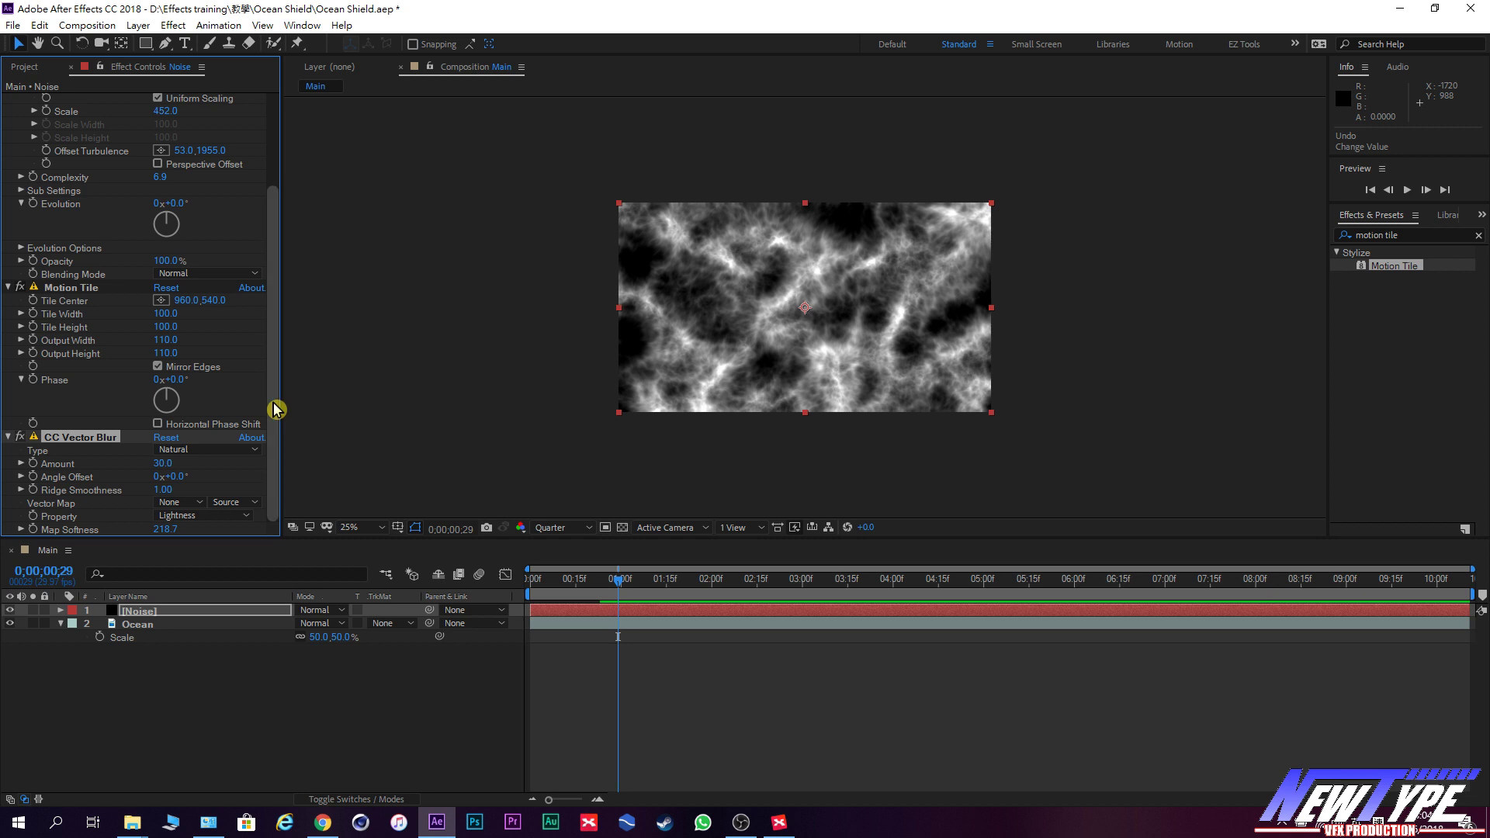
{"action": "scroll", "coordinate": [281, 349], "scroll_direction": "up", "scroll_amount": 3}
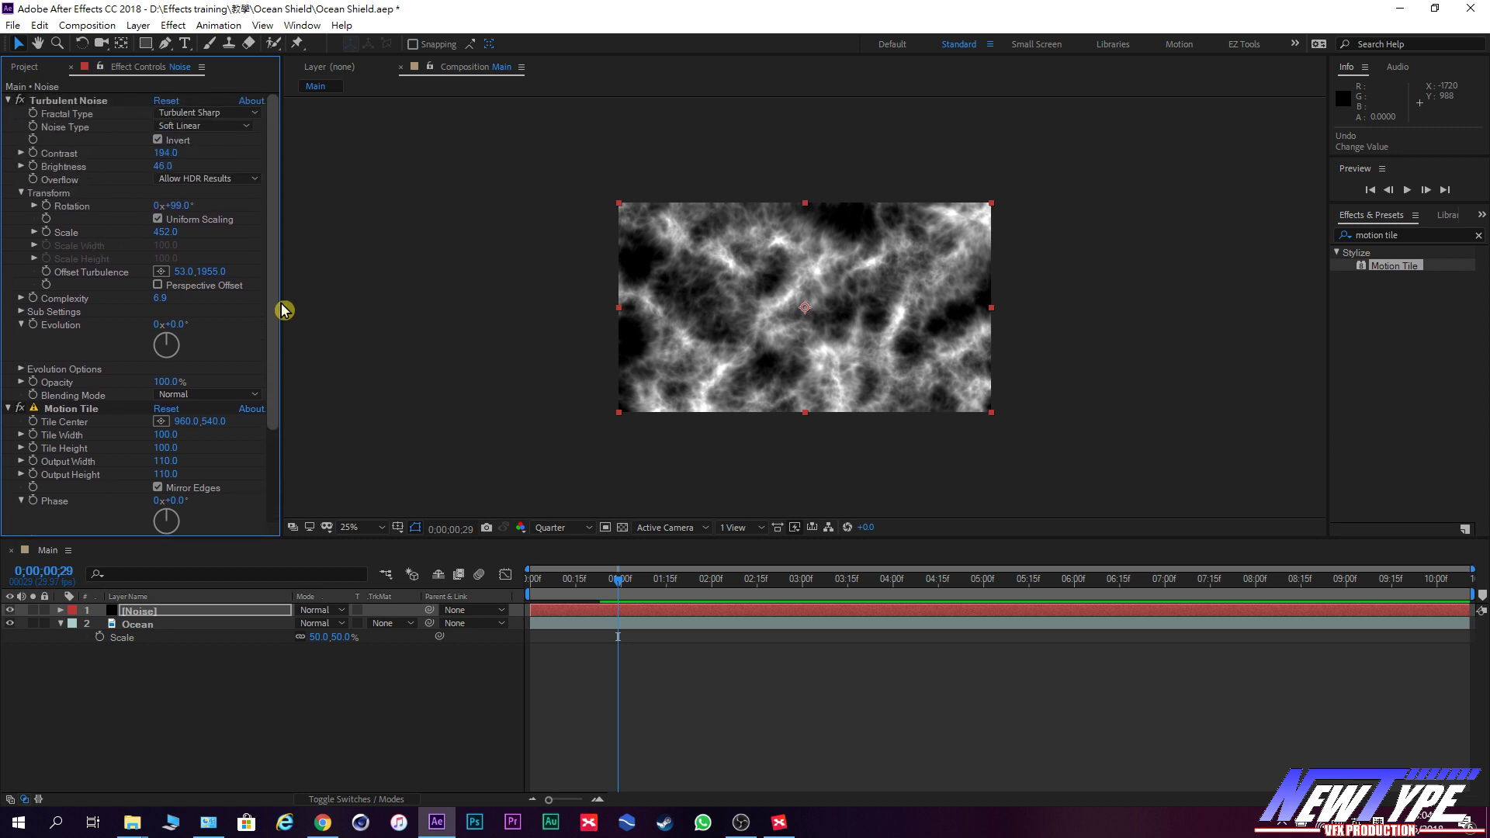
{"action": "scroll", "coordinate": [279, 332], "scroll_direction": "down", "scroll_amount": 1}
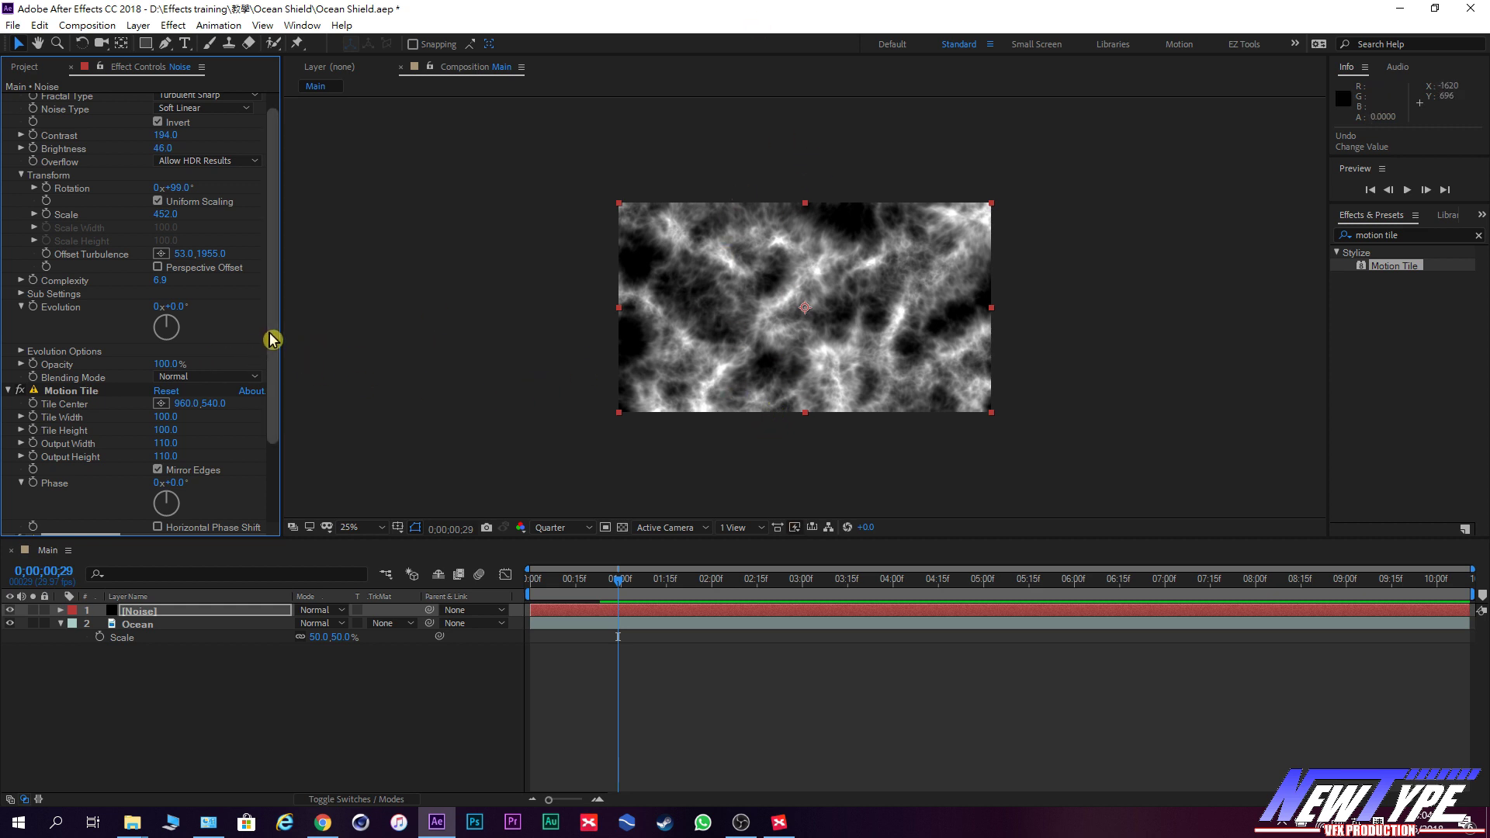
{"action": "scroll", "coordinate": [280, 338], "scroll_direction": "up", "scroll_amount": 1}
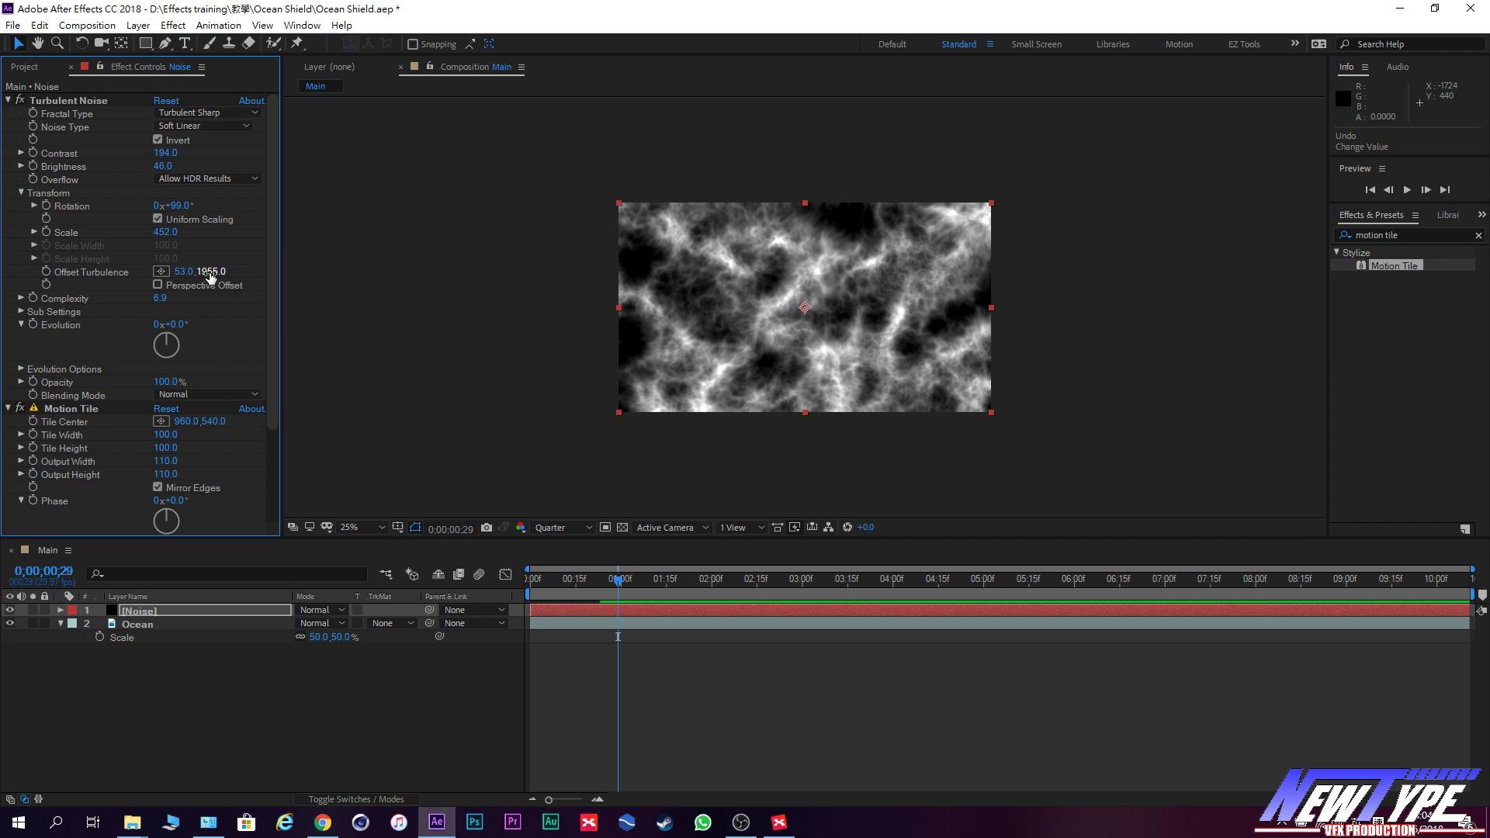
Set the Offset Turbulence vertical value to 1379.
{"action": "mouse_move", "coordinate": [208, 273]}
{"action": "left_mouse_down"}
{"action": "mouse_move", "coordinate": [1057, 279]}
{"action": "mouse_move", "coordinate": [12, 299]}
{"action": "left_mouse_up"}
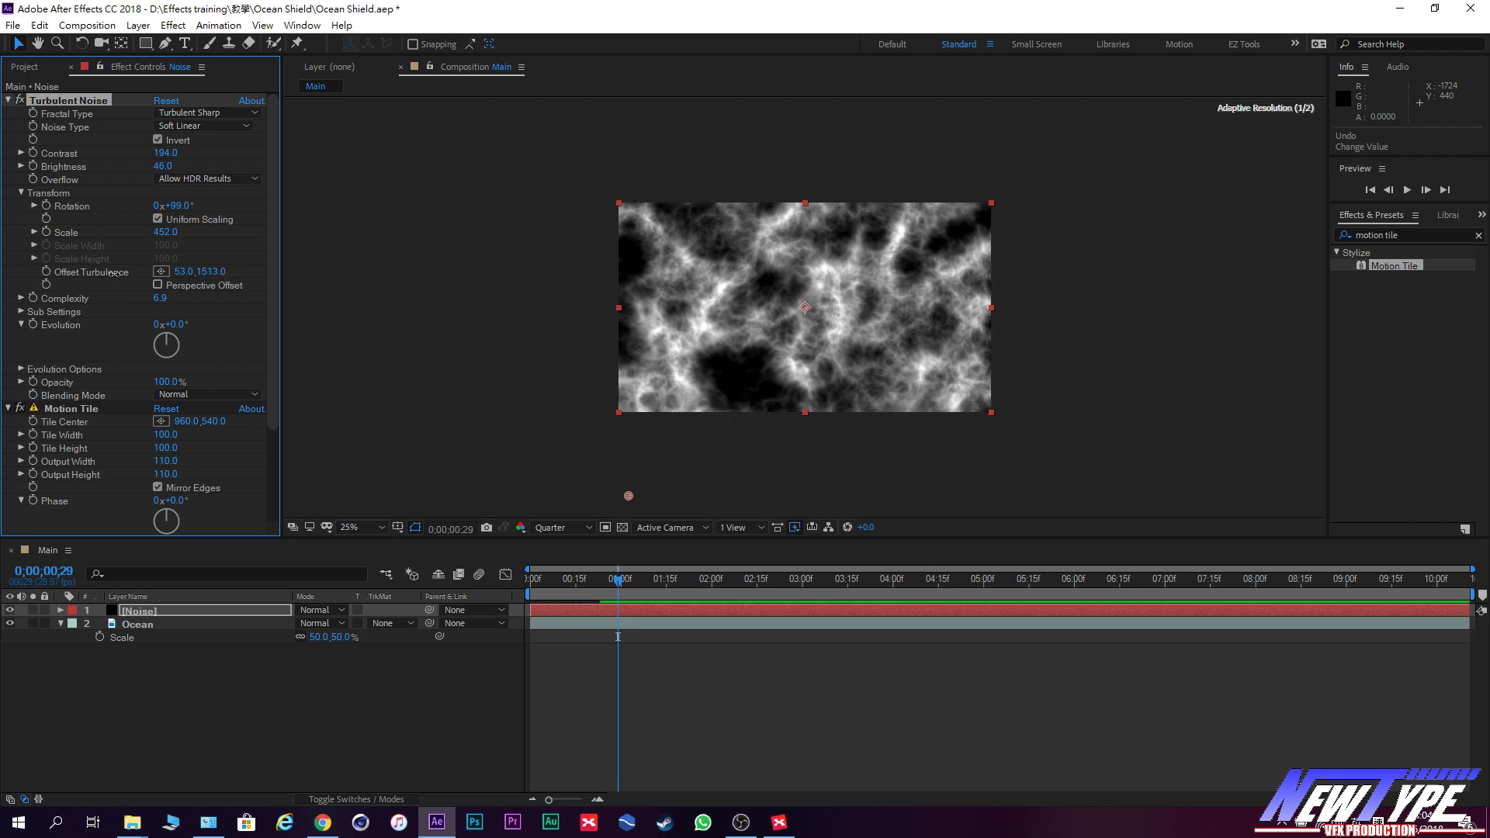
{"action": "mouse_move", "coordinate": [13, 299]}
{"action": "left_mouse_down"}
{"action": "mouse_move", "coordinate": [206, 272]}
{"action": "mouse_move", "coordinate": [8, 325]}
{"action": "left_mouse_up"}
{"action": "left_click_drag", "start_coordinate": [200, 281], "coordinate": [215, 272]}
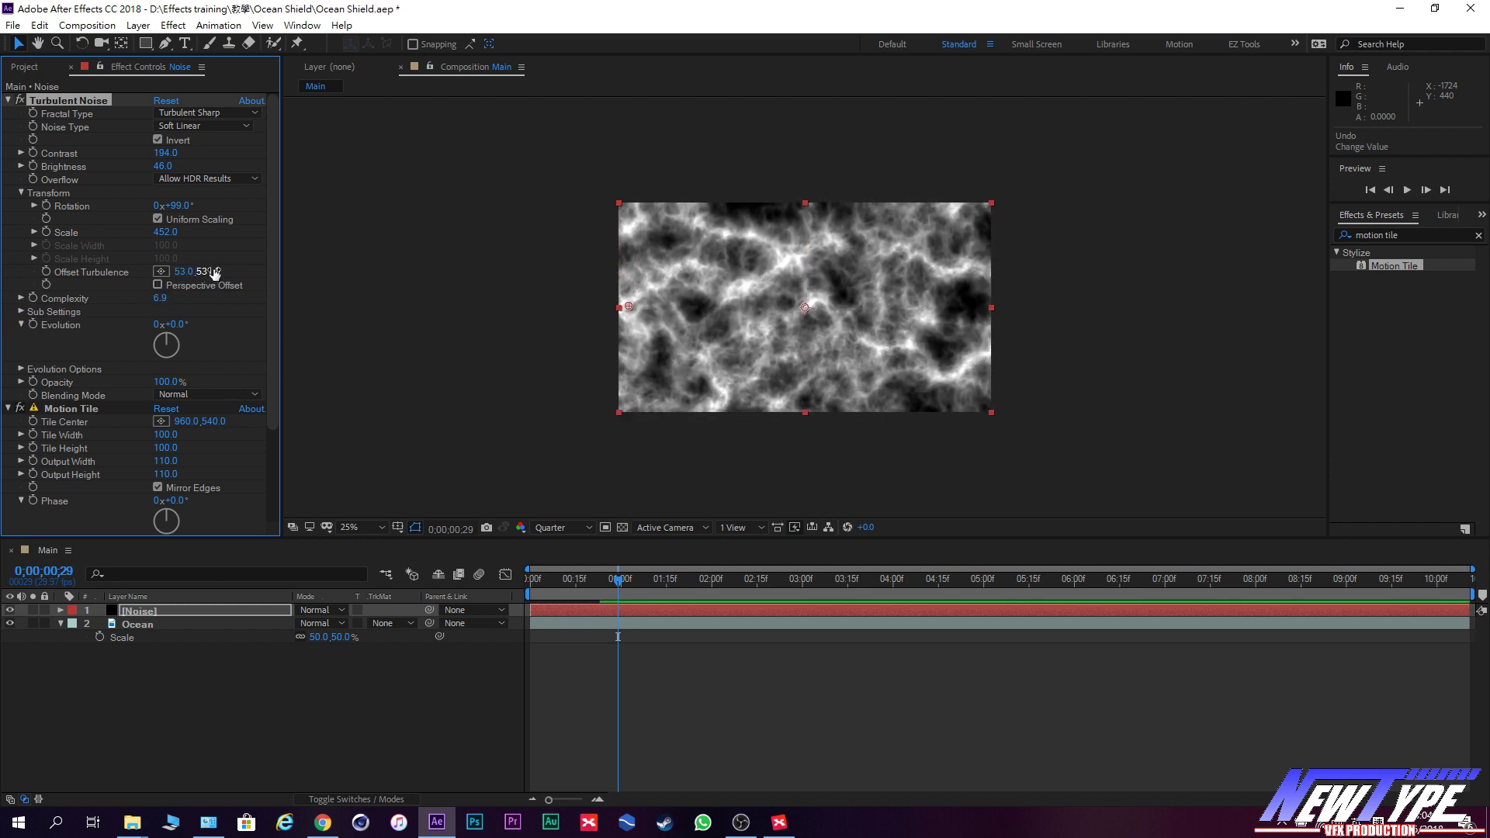
{"action": "left_click_drag", "start_coordinate": [215, 273], "coordinate": [878, 309]}
Keyframe Offset Turbulence, with a -15000 vertical end keyframe at the timeline's end.
{"action": "left_click", "coordinate": [615, 588]}
{"action": "left_click_drag", "start_coordinate": [616, 588], "coordinate": [220, 616]}
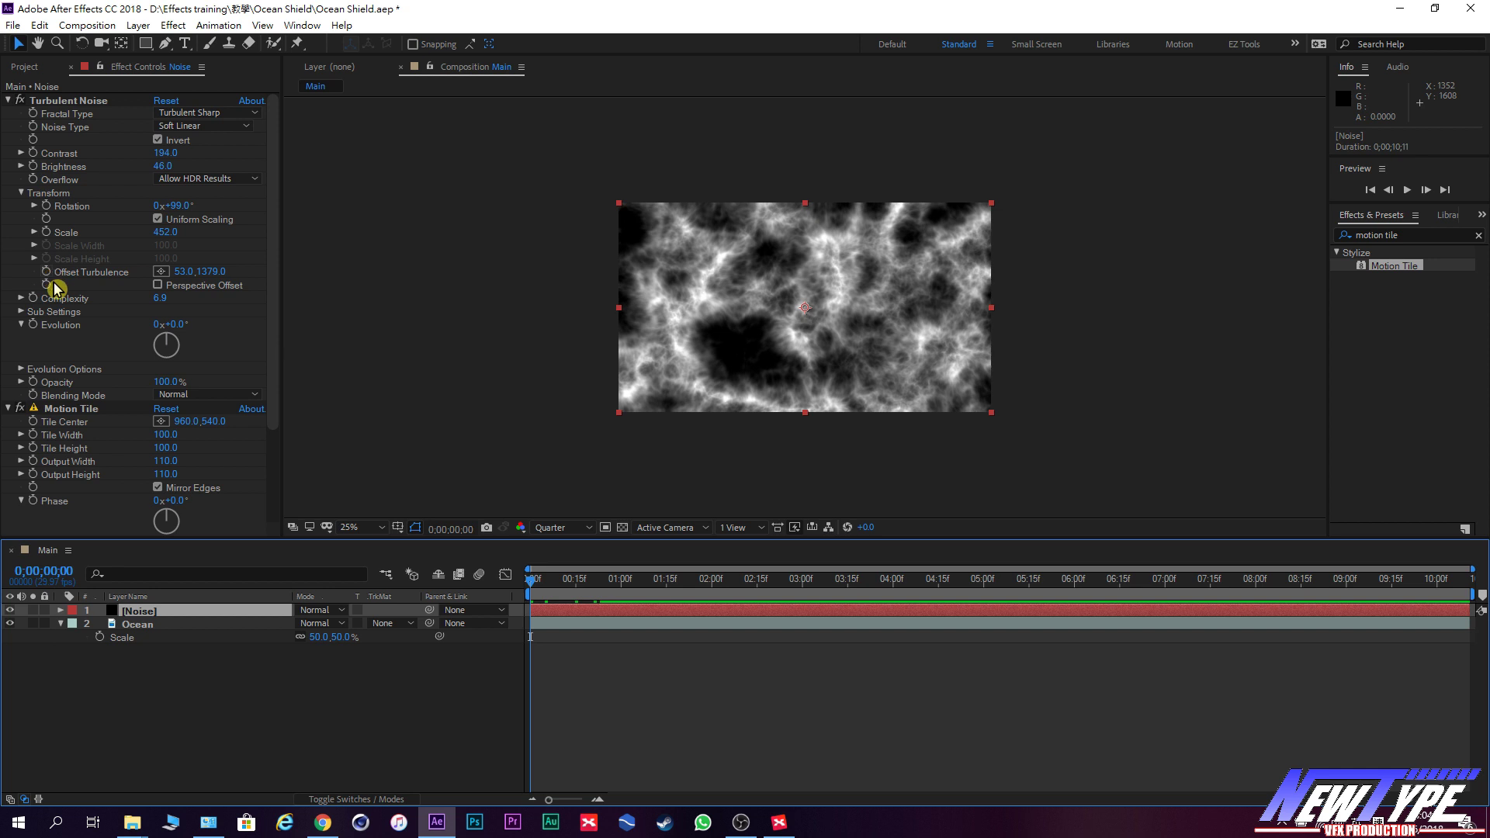
{"action": "mouse_move", "coordinate": [531, 581]}
{"action": "left_mouse_down"}
{"action": "mouse_move", "coordinate": [691, 618]}
{"action": "mouse_move", "coordinate": [263, 626]}
{"action": "left_mouse_up"}
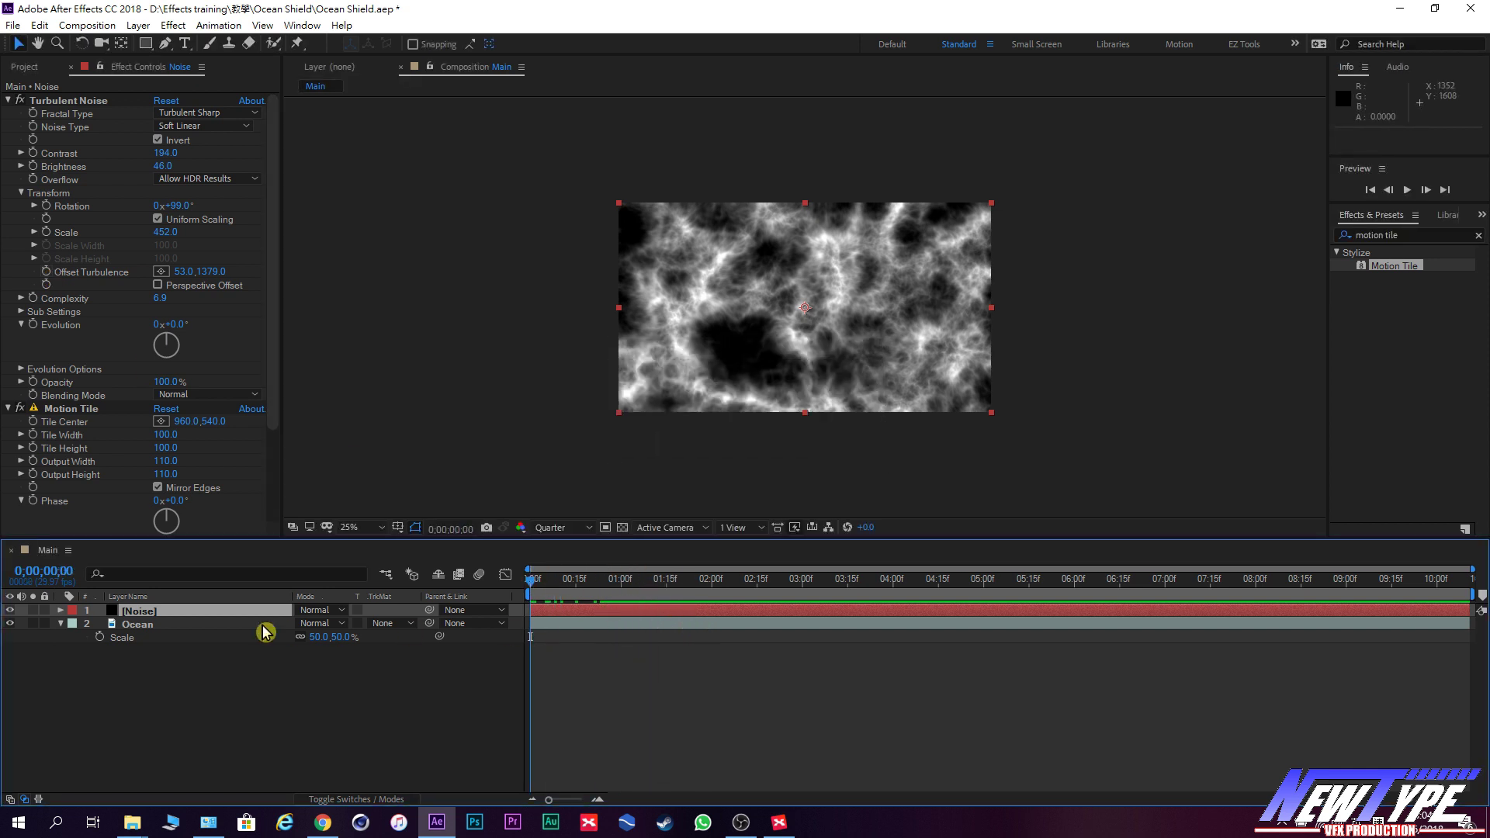
{"action": "left_click", "coordinate": [47, 272]}
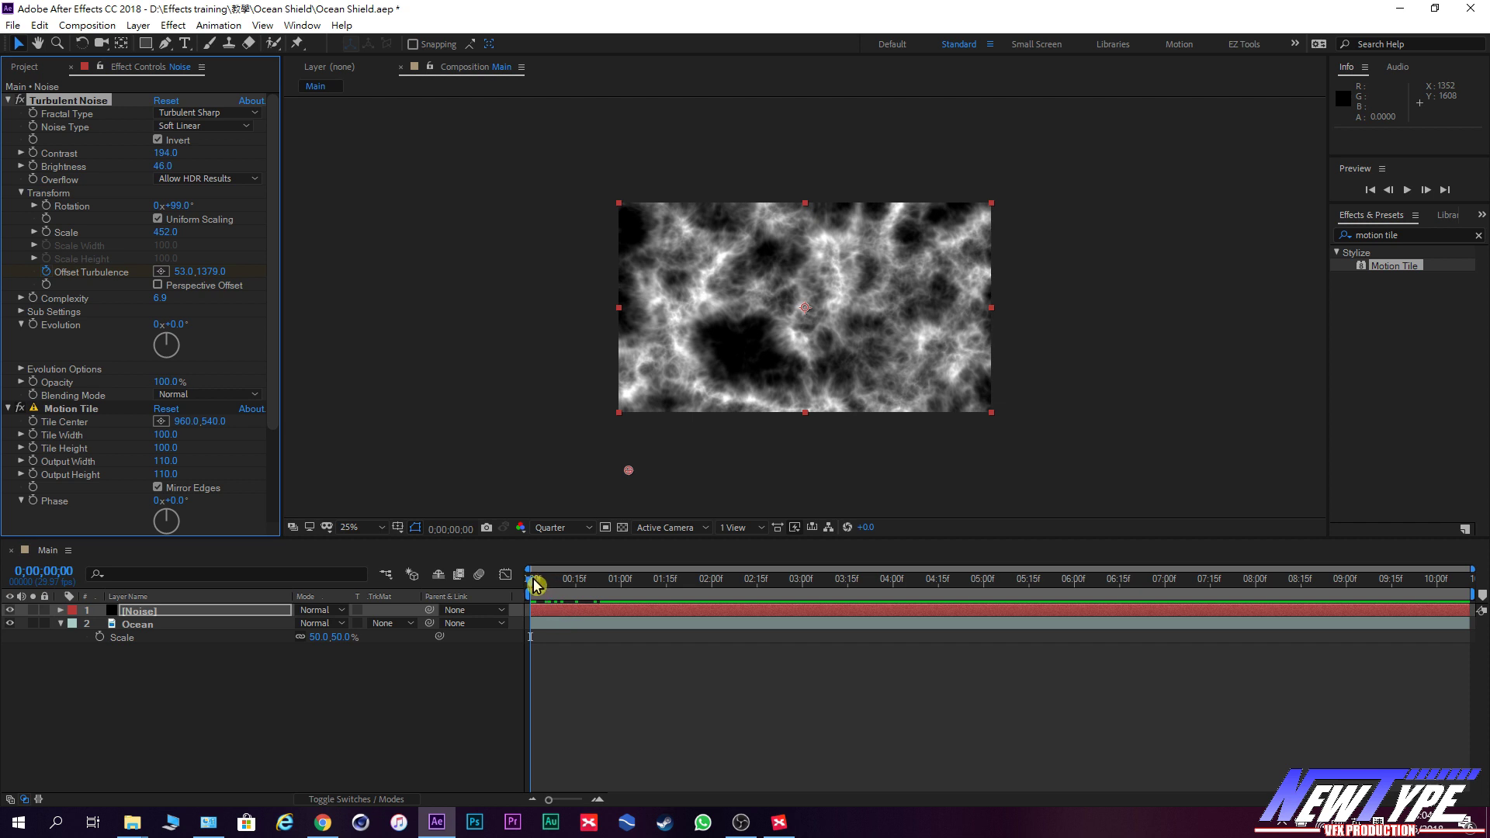
{"action": "left_click_drag", "start_coordinate": [536, 587], "coordinate": [1484, 586]}
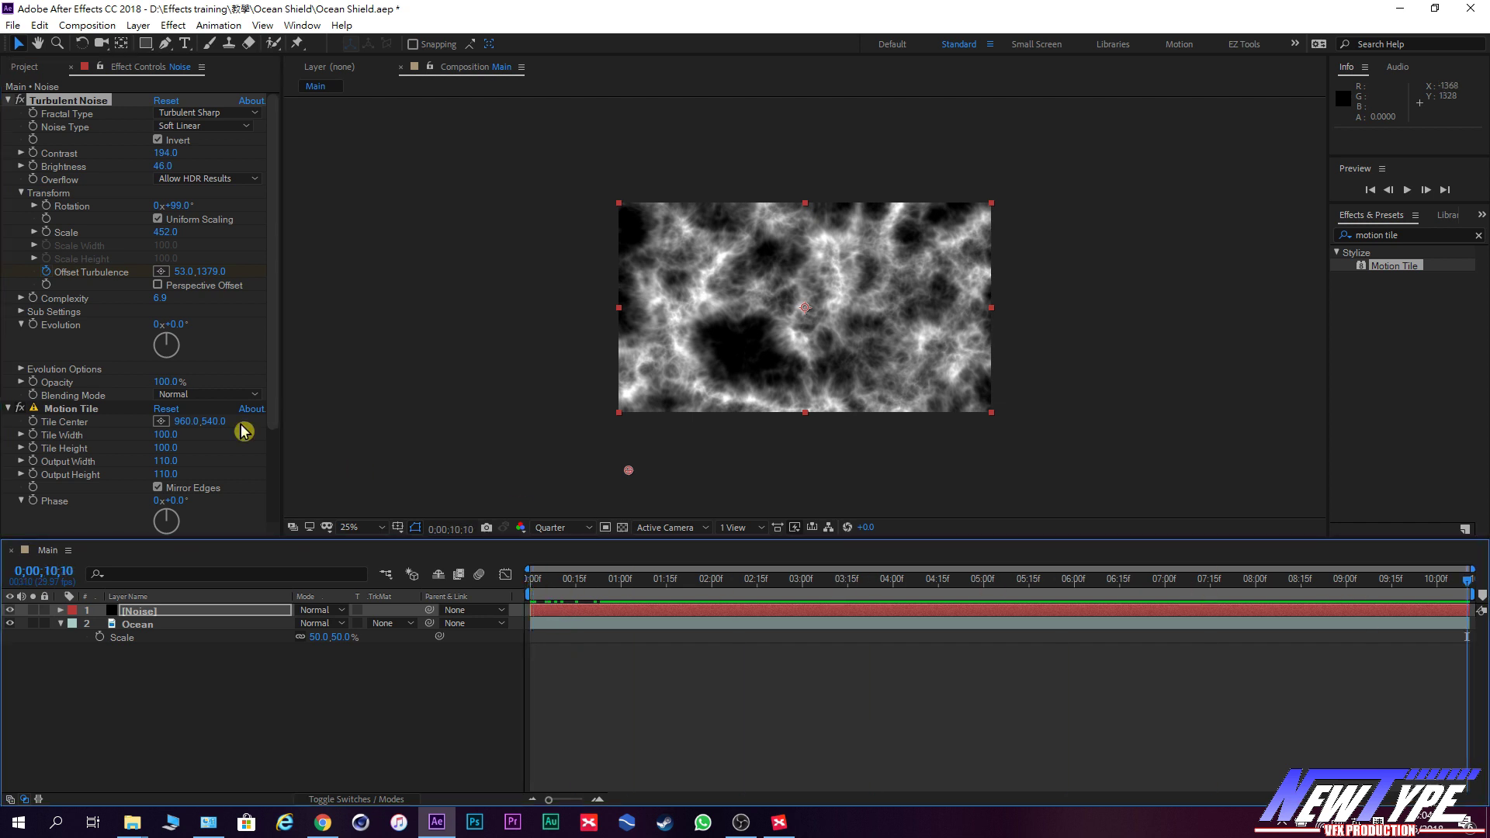
{"action": "left_click", "coordinate": [209, 272]}
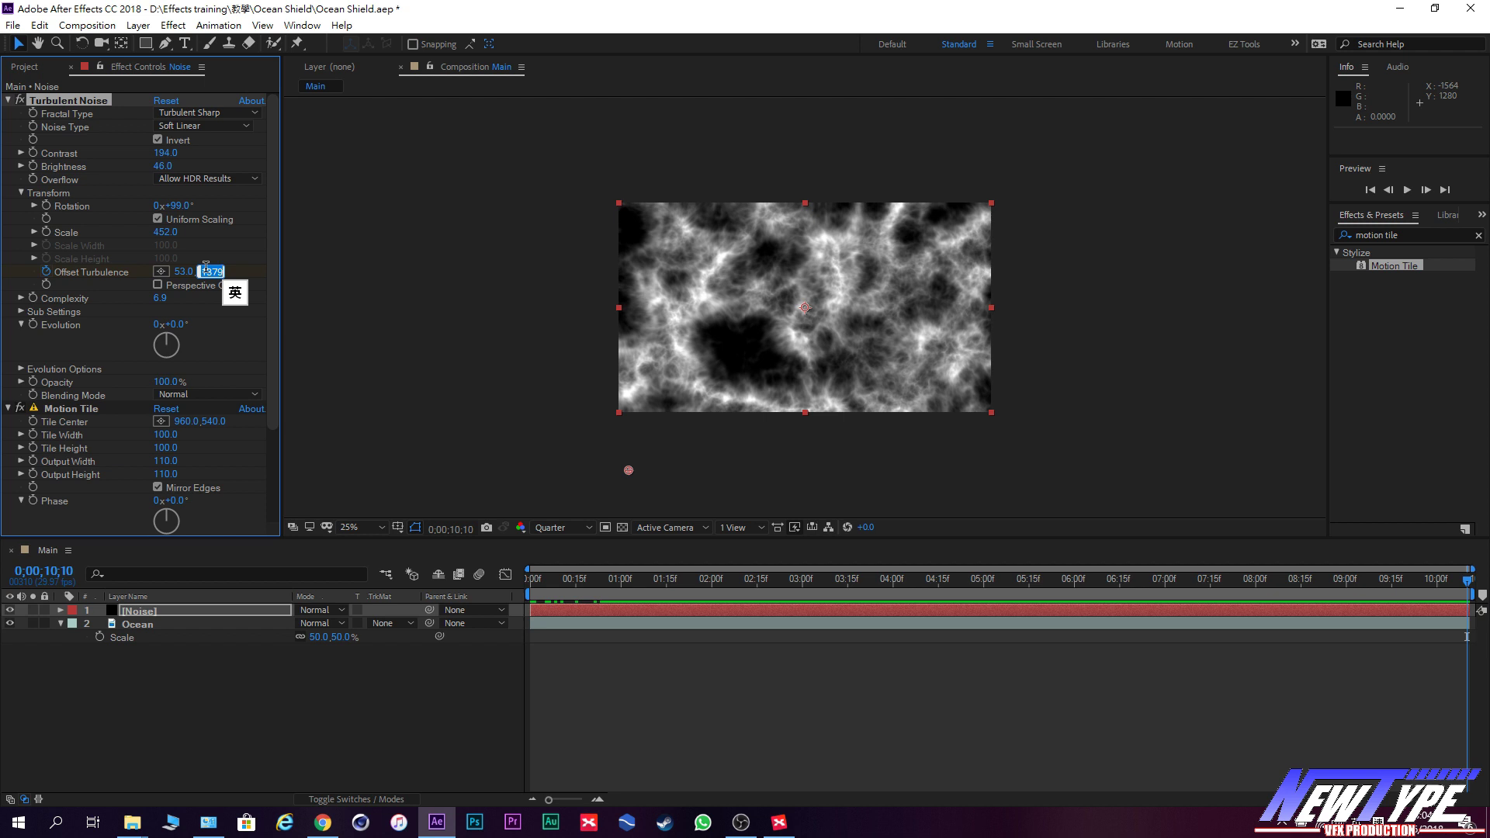
{"action": "type", "text": "-15"}
{"action": "left_click", "coordinate": [629, 470]}
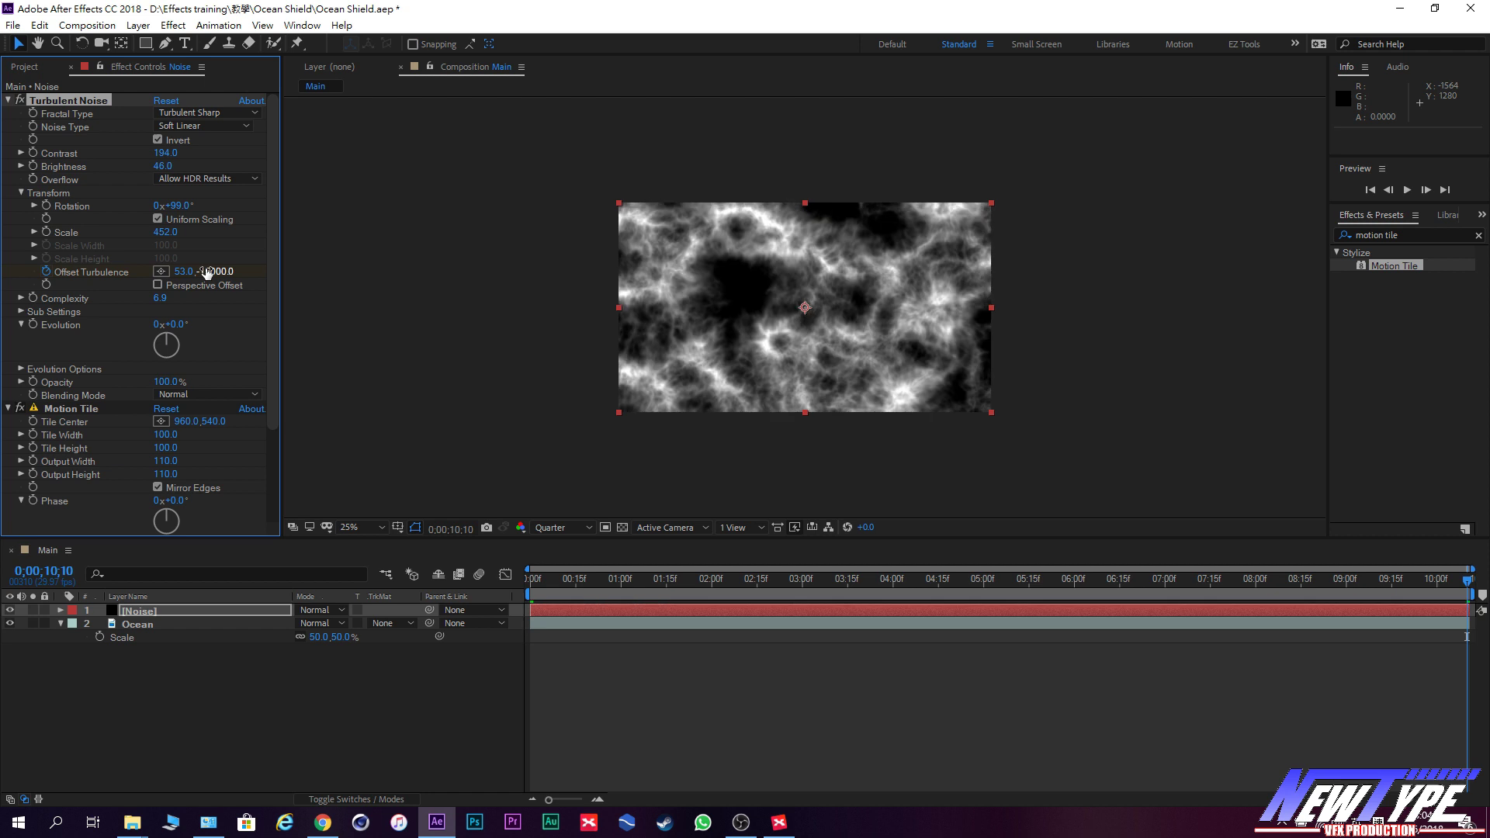
Preview the drifting noise from the first frame.
{"action": "left_click_drag", "start_coordinate": [1463, 594], "coordinate": [528, 596]}
{"action": "left_click", "coordinate": [15, 638]}
{"action": "key", "text": "space"}
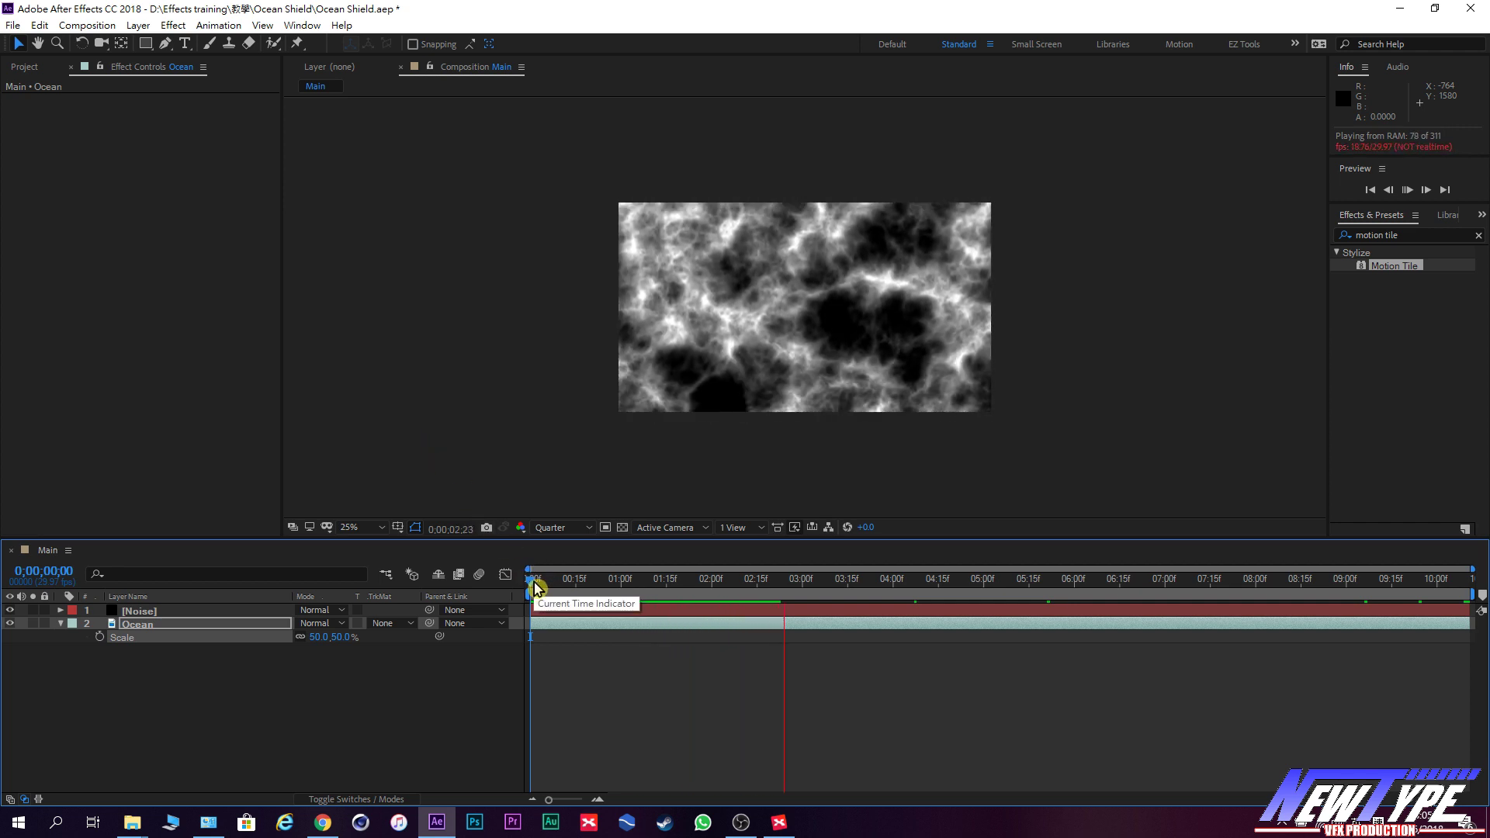
{"action": "key", "text": "space"}
{"action": "key", "text": "space"}
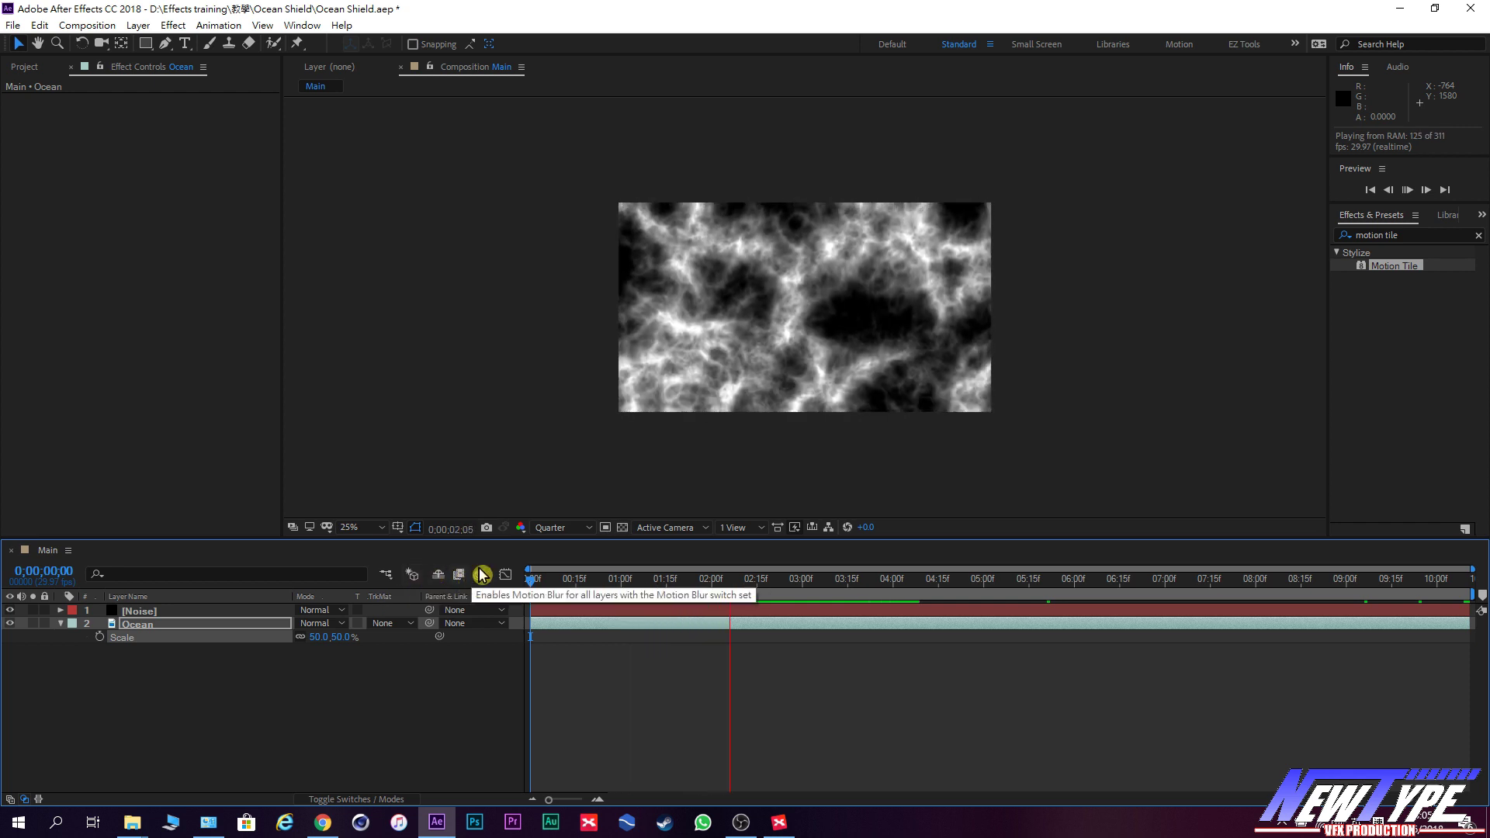
{"action": "key", "text": "space"}
Test and undo an Evolution change on the Noise layer, then add an Evolution expression.
{"action": "left_click", "coordinate": [156, 610]}
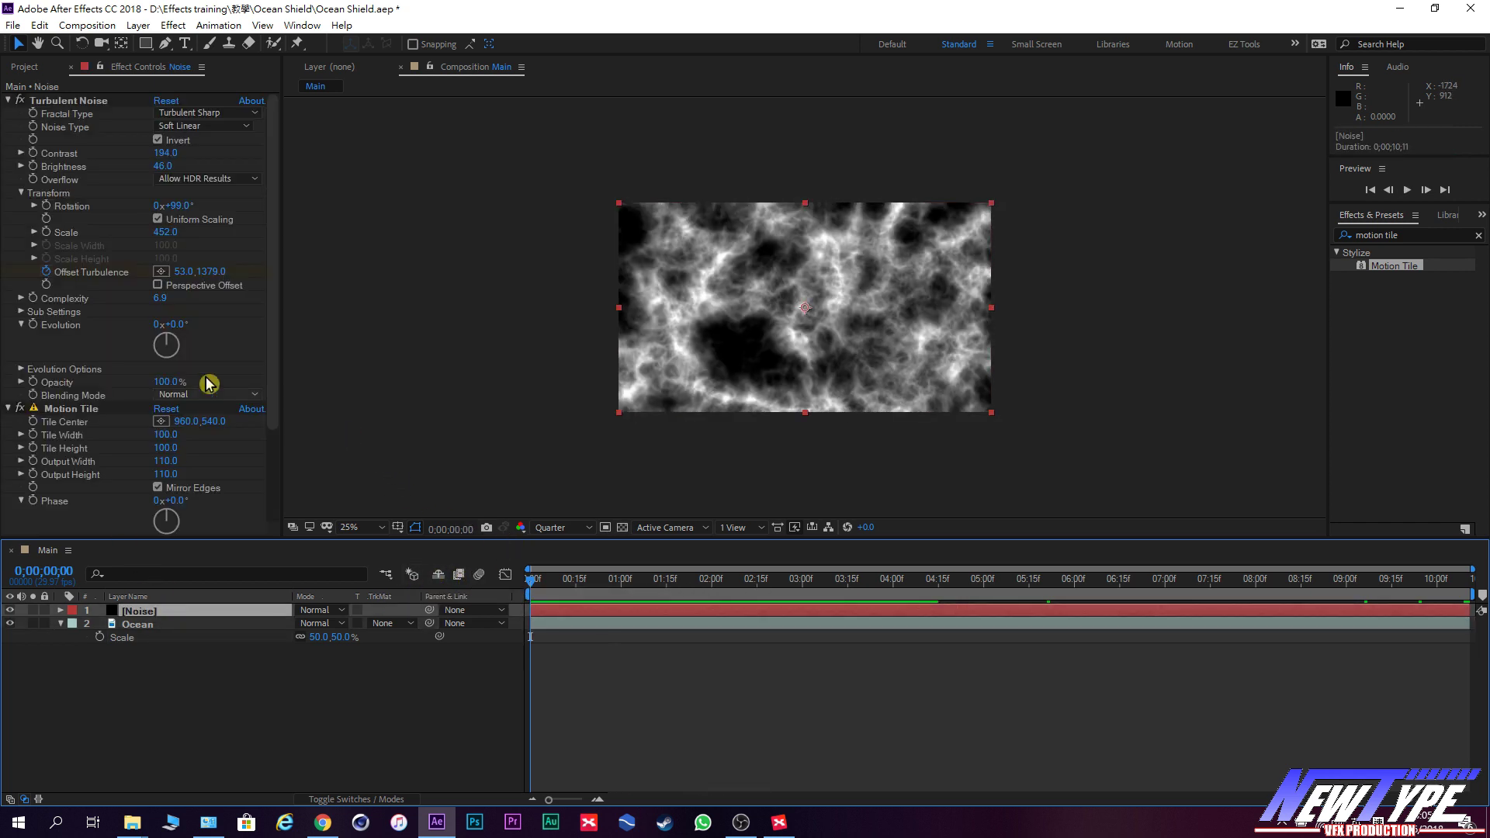
{"action": "mouse_move", "coordinate": [536, 590]}
{"action": "left_mouse_down"}
{"action": "mouse_move", "coordinate": [602, 595]}
{"action": "mouse_move", "coordinate": [491, 597]}
{"action": "left_mouse_up"}
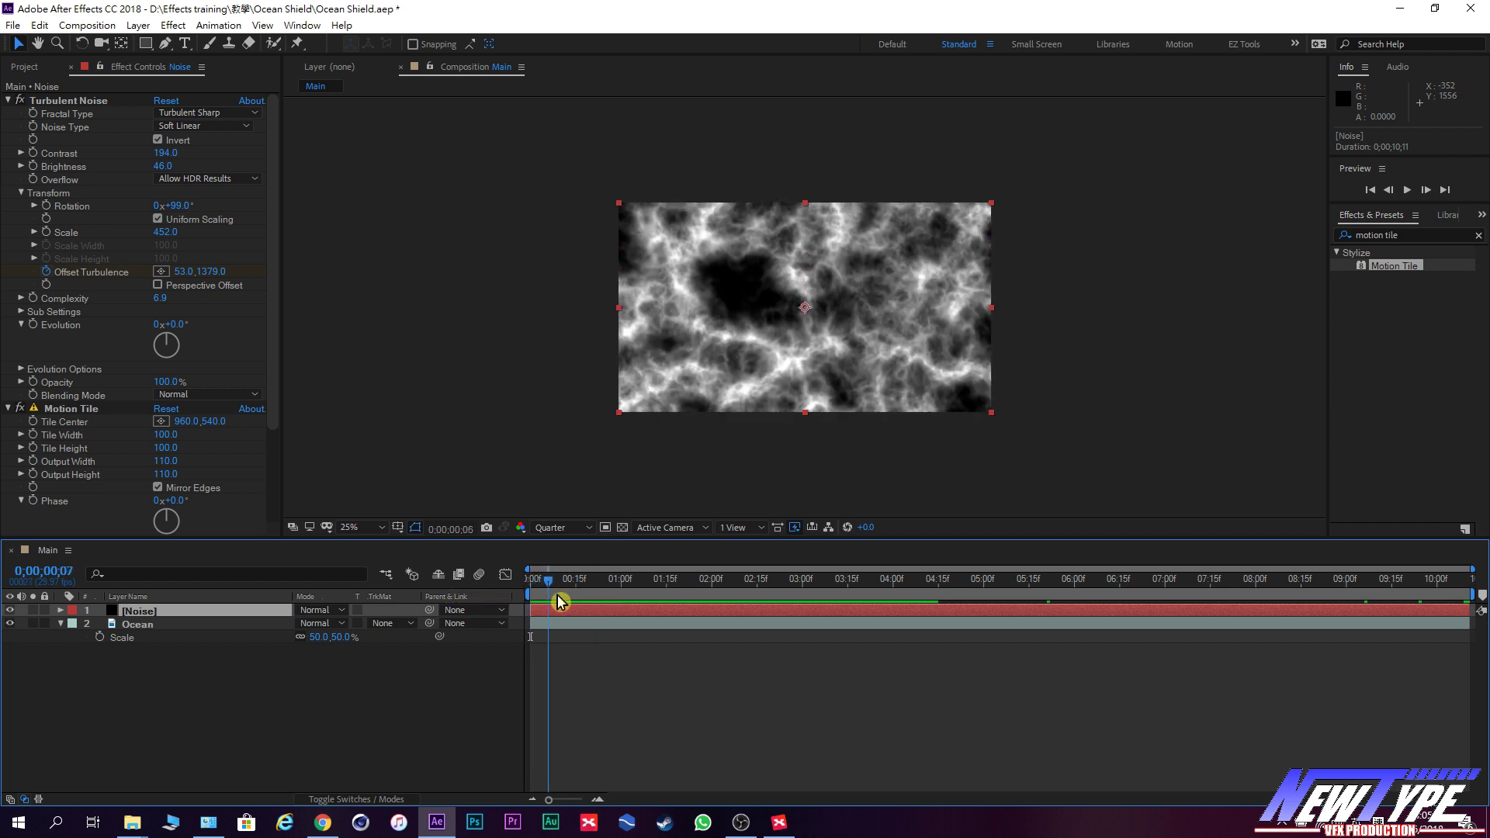
{"action": "left_click_drag", "start_coordinate": [453, 596], "coordinate": [576, 596]}
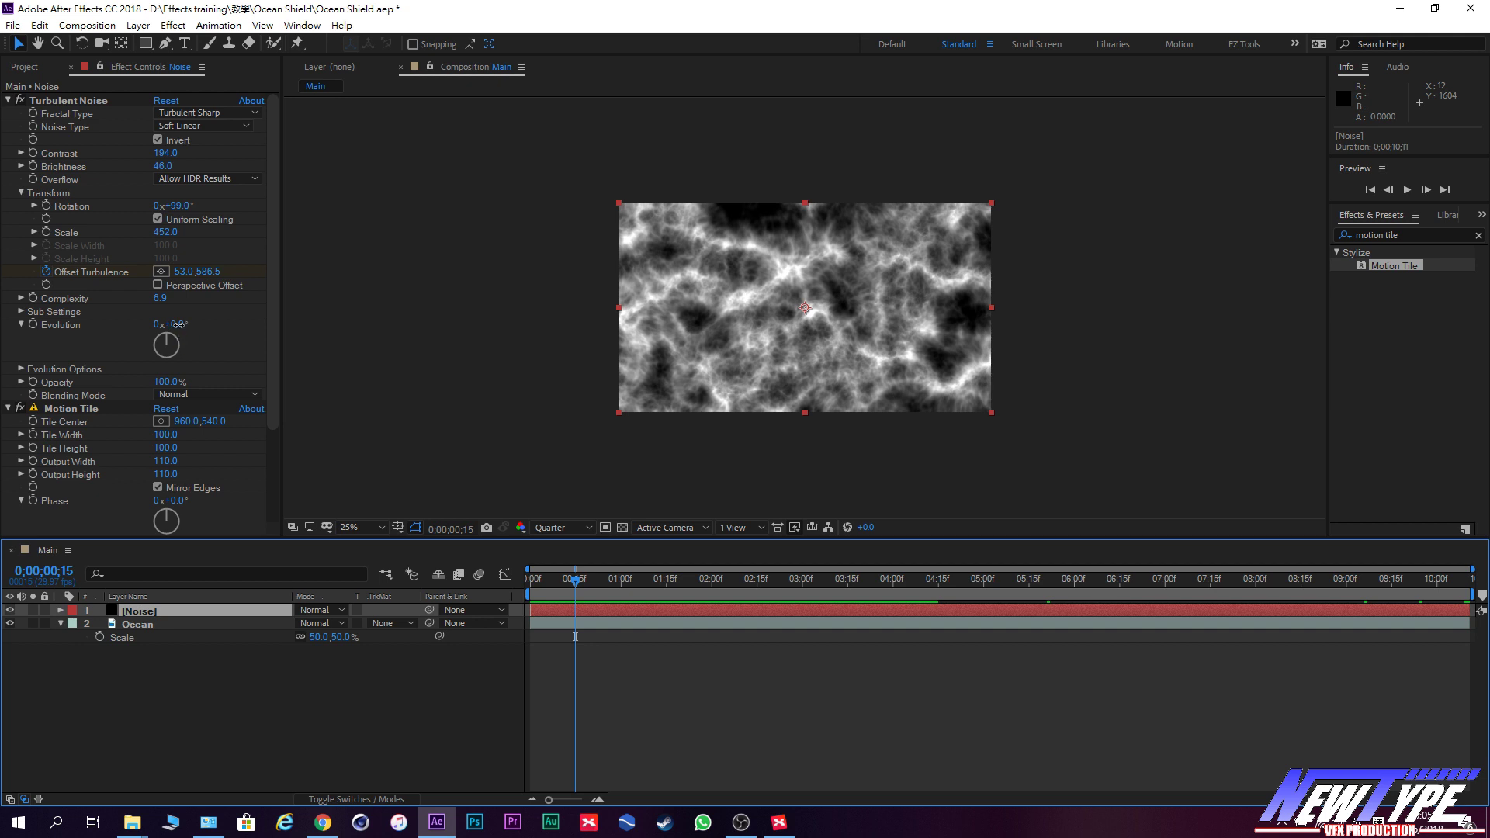
{"action": "left_click_drag", "start_coordinate": [177, 325], "coordinate": [932, 391]}
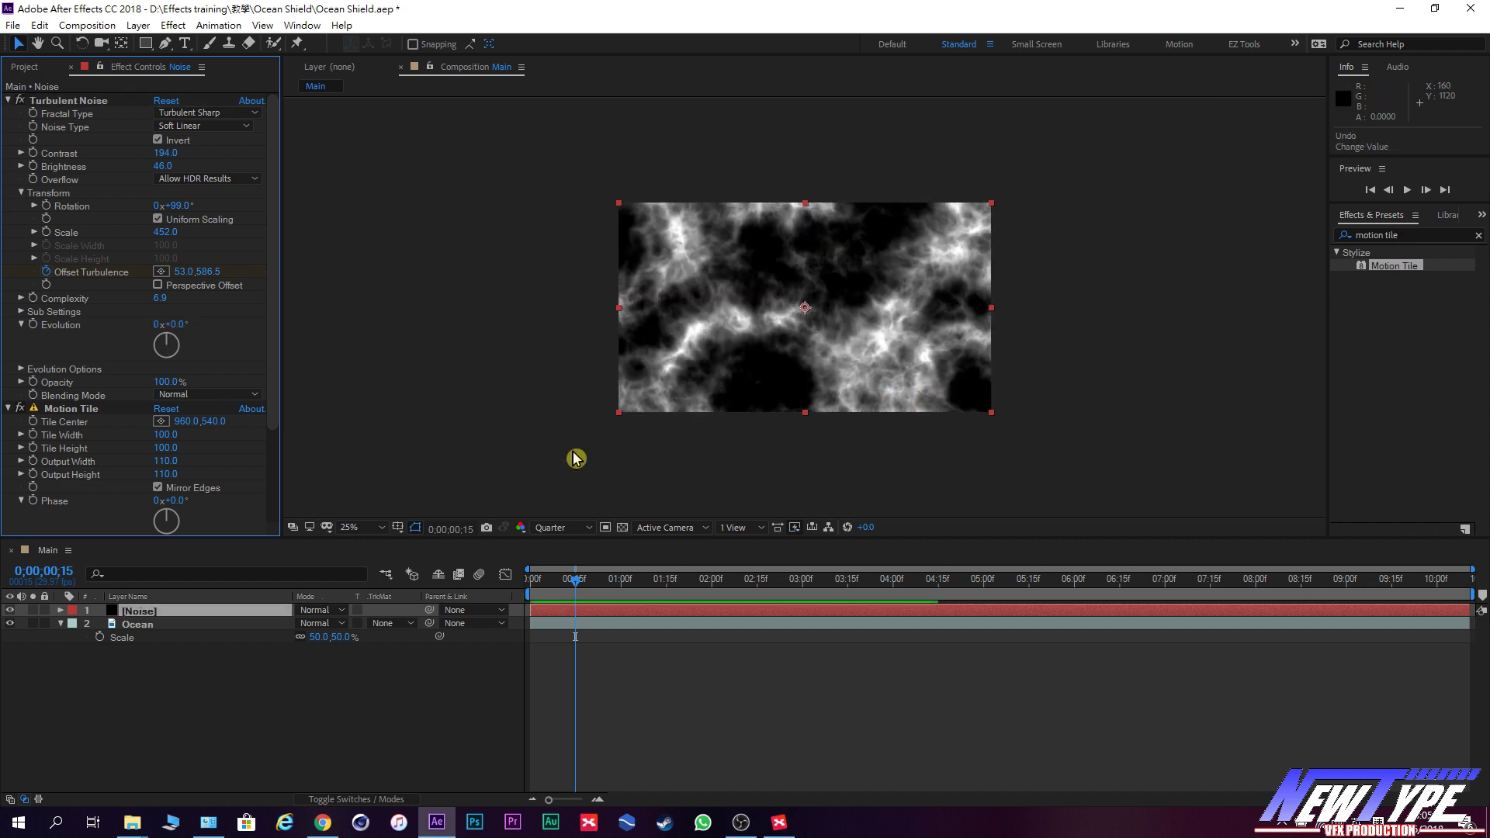
{"action": "key", "text": "ctrl+z"}
{"action": "left_click_drag", "start_coordinate": [575, 580], "coordinate": [128, 593]}
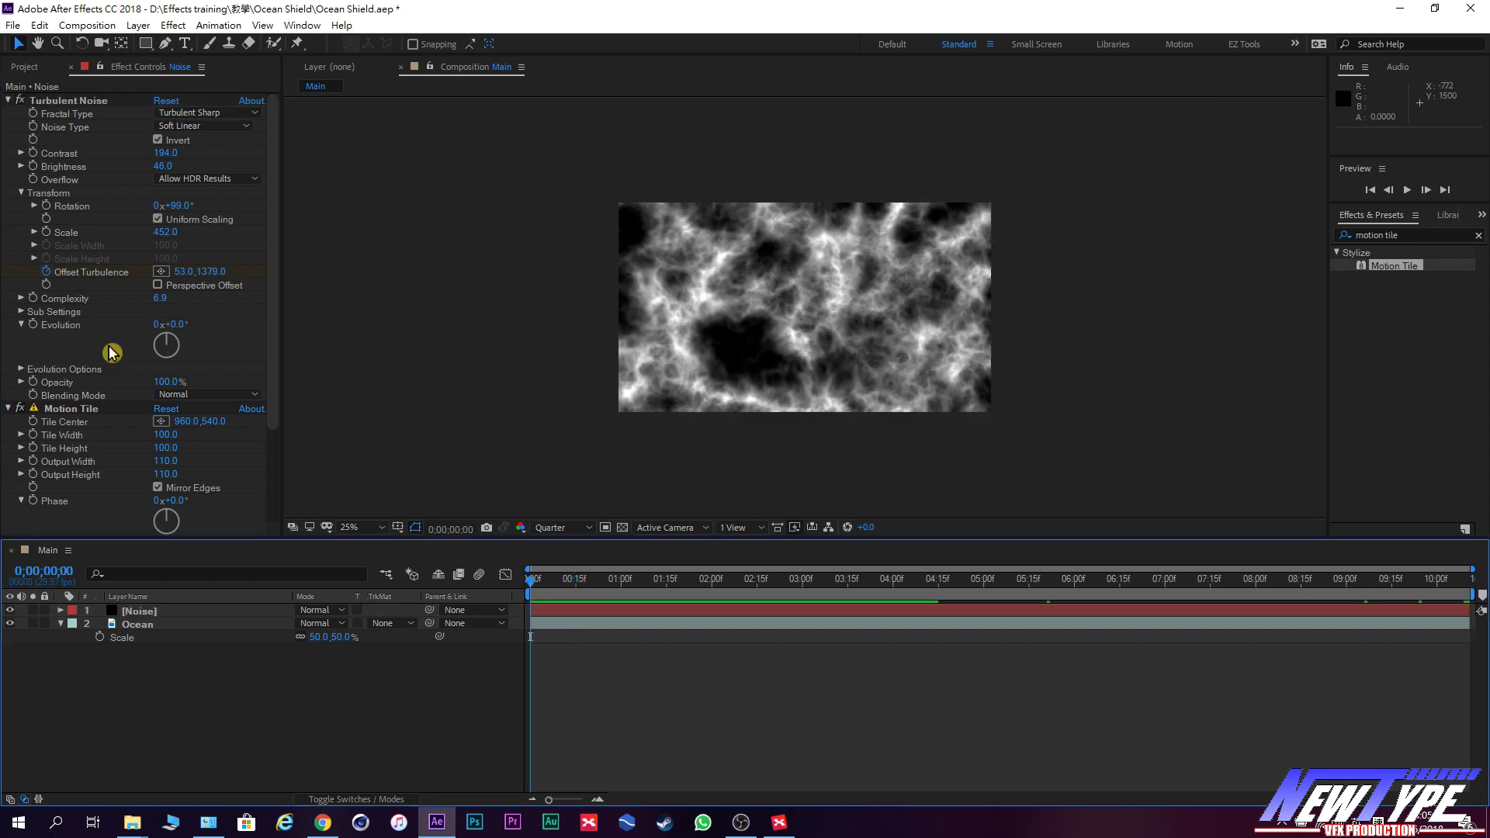
{"action": "left_click", "coordinate": [35, 328], "text": "alt"}
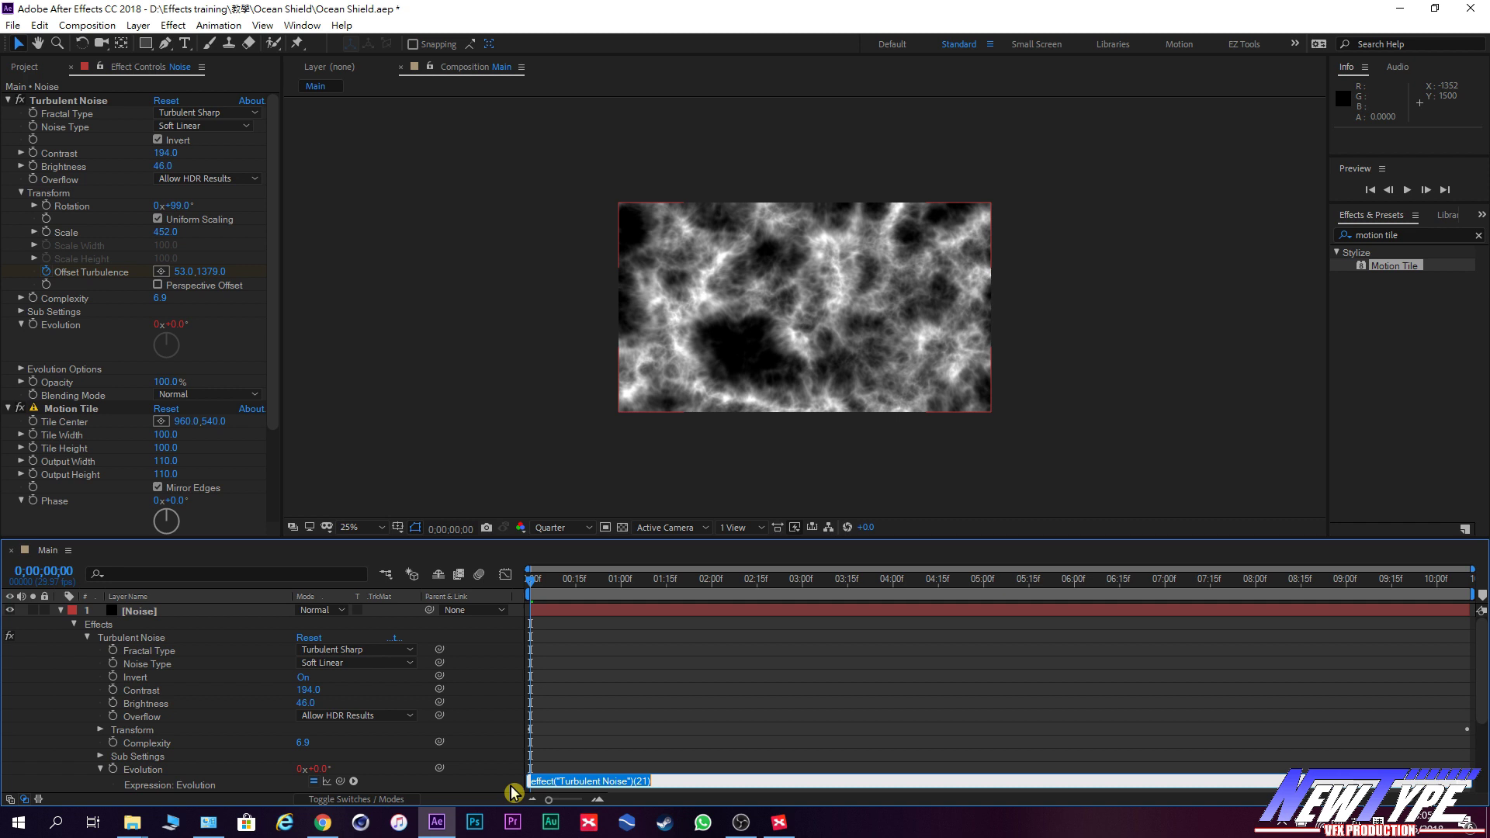
Enter time*200 as the Evolution expression.
{"action": "type", "text": "time*"}
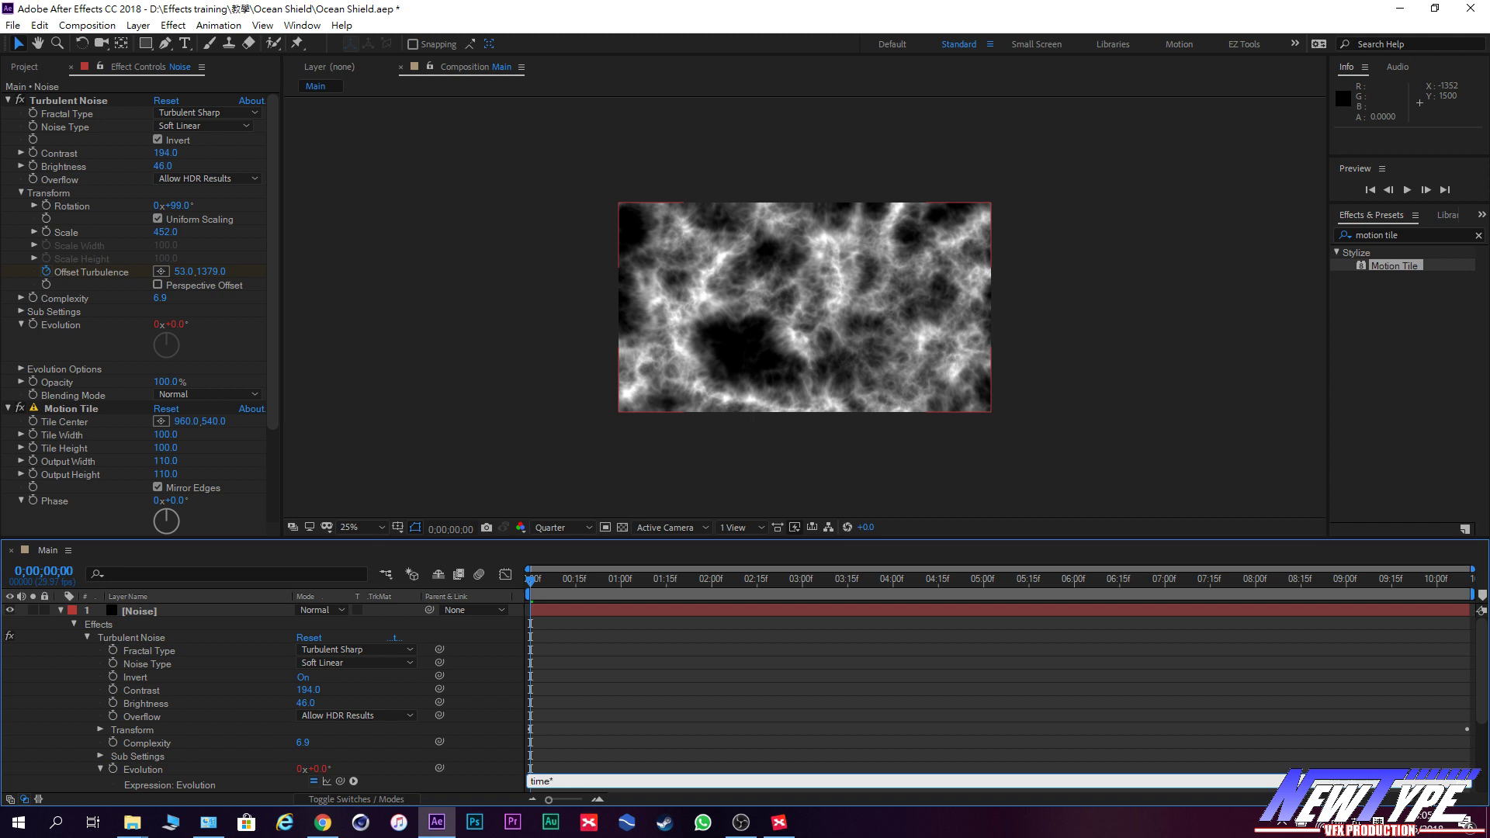
{"action": "type", "text": "200"}
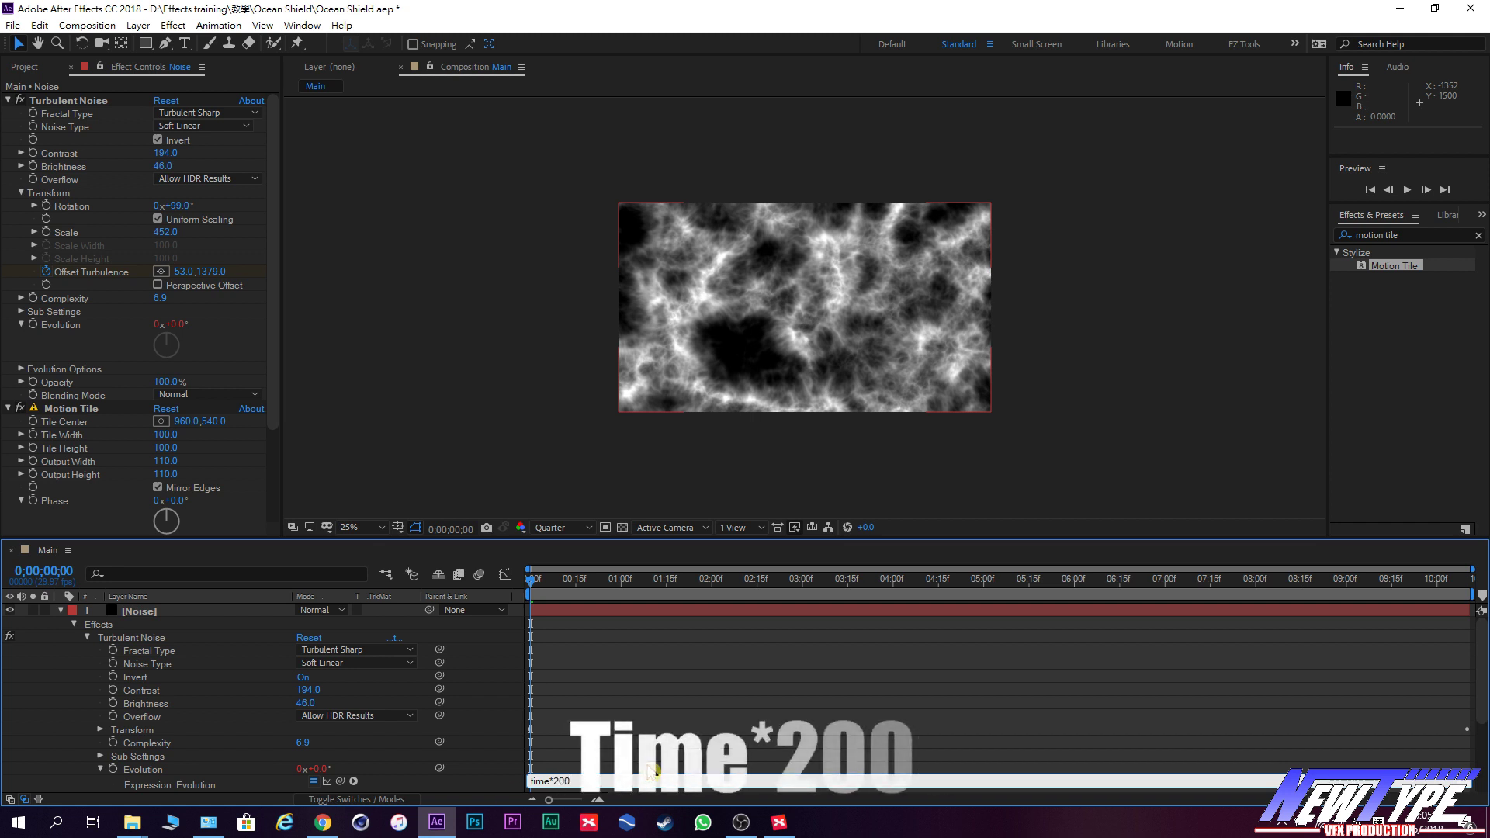
{"action": "key", "text": "KP_Enter"}
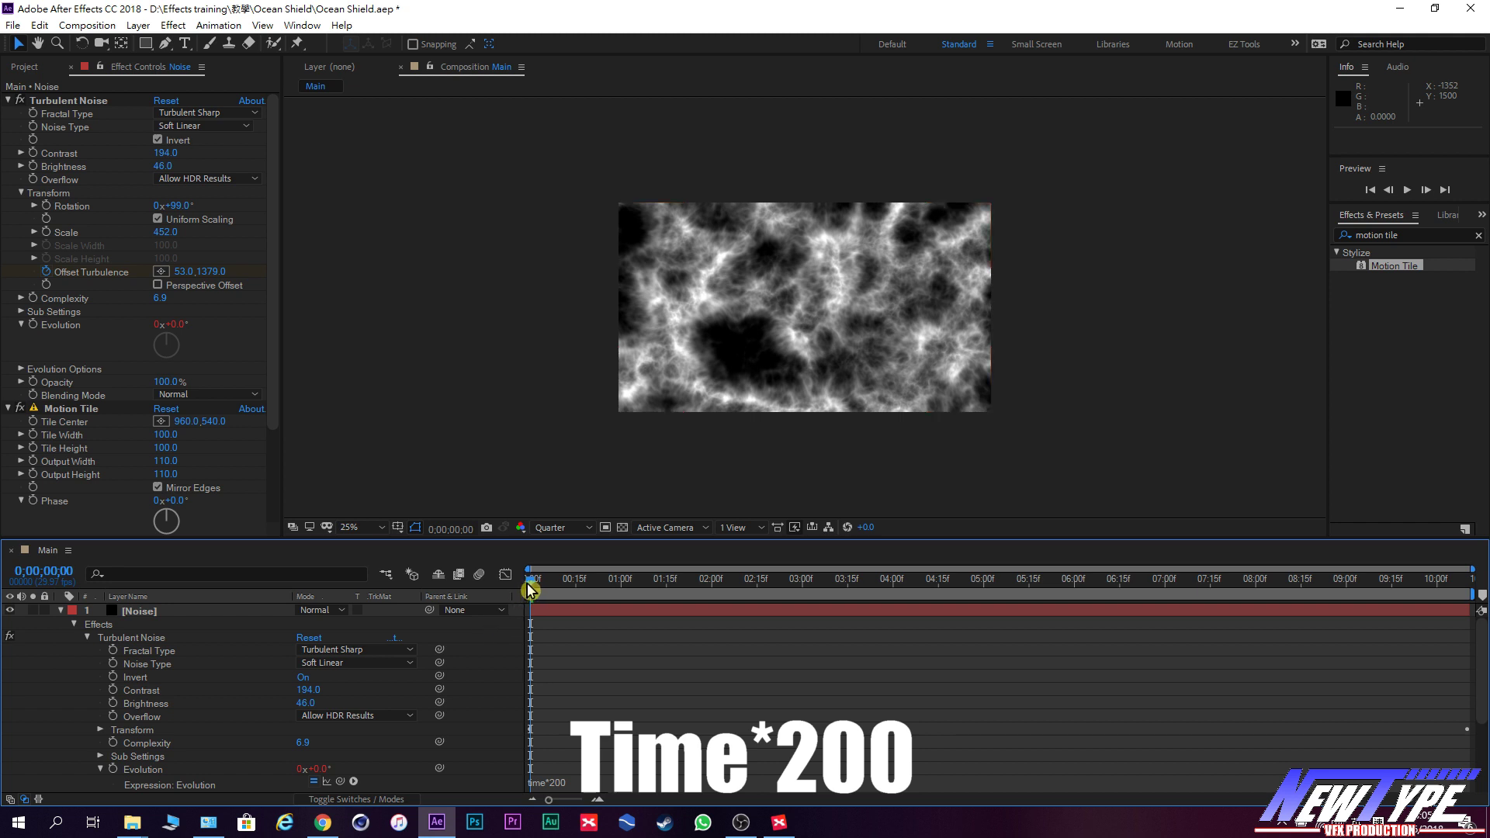
Preview the churning noise from the start and collapse the Noise layer's properties.
{"action": "left_click_drag", "start_coordinate": [528, 590], "coordinate": [946, 611]}
{"action": "key", "text": "Home"}
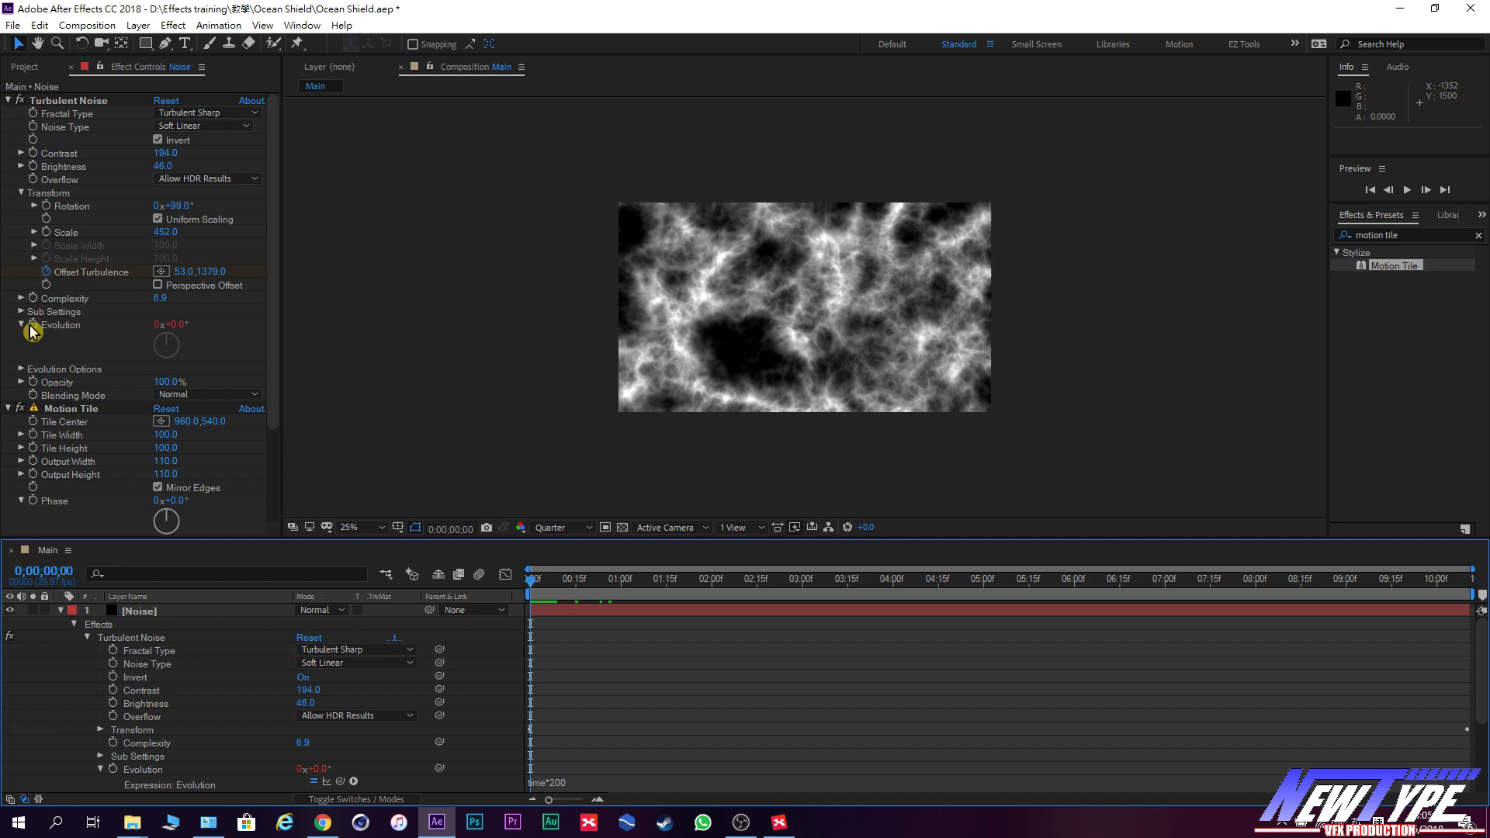
{"action": "left_click", "coordinate": [28, 326]}
{"action": "key", "text": "space"}
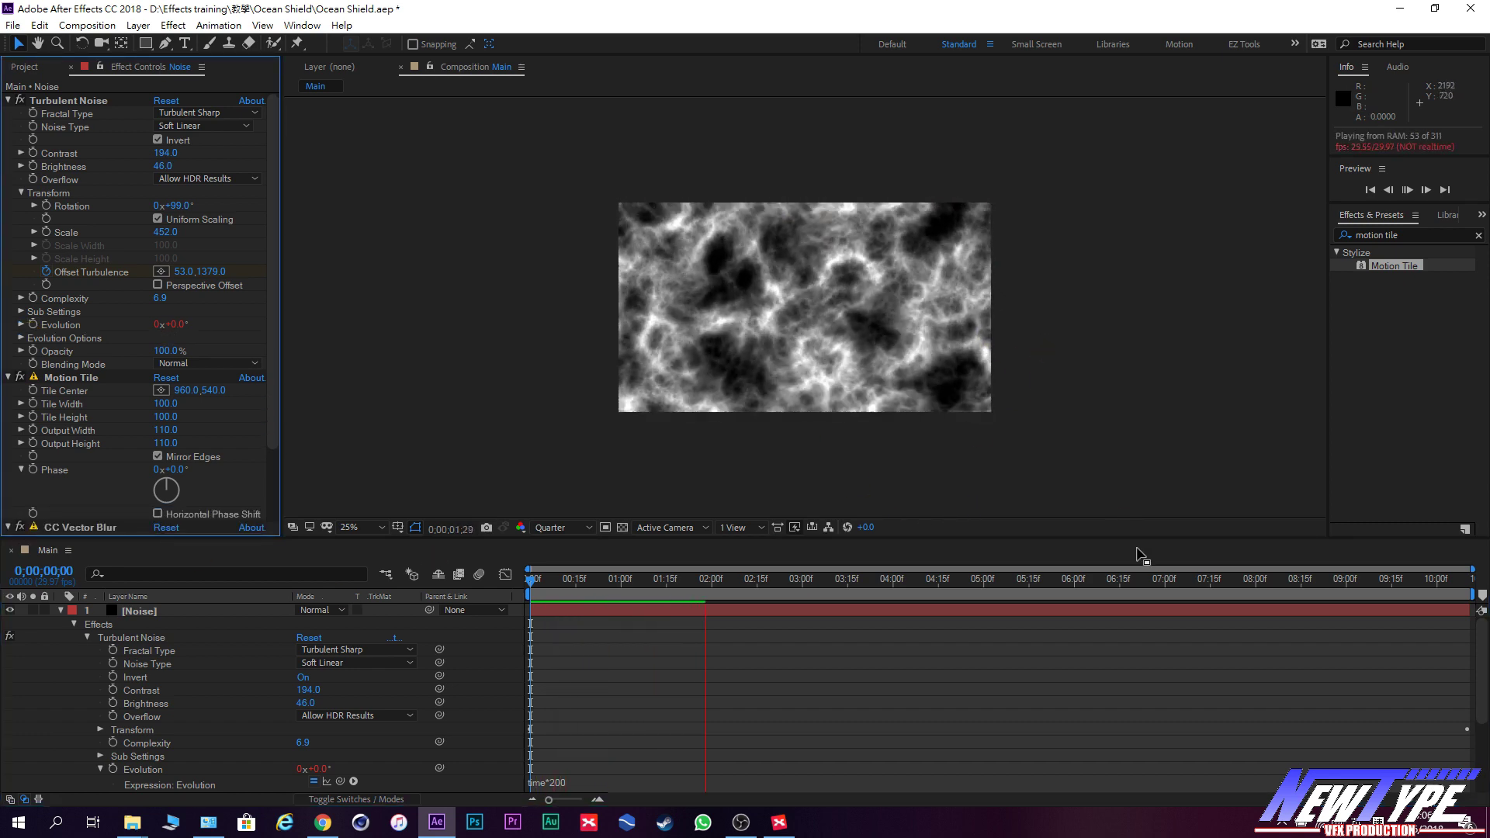
{"action": "key", "text": "space"}
{"action": "left_click", "coordinate": [61, 612]}
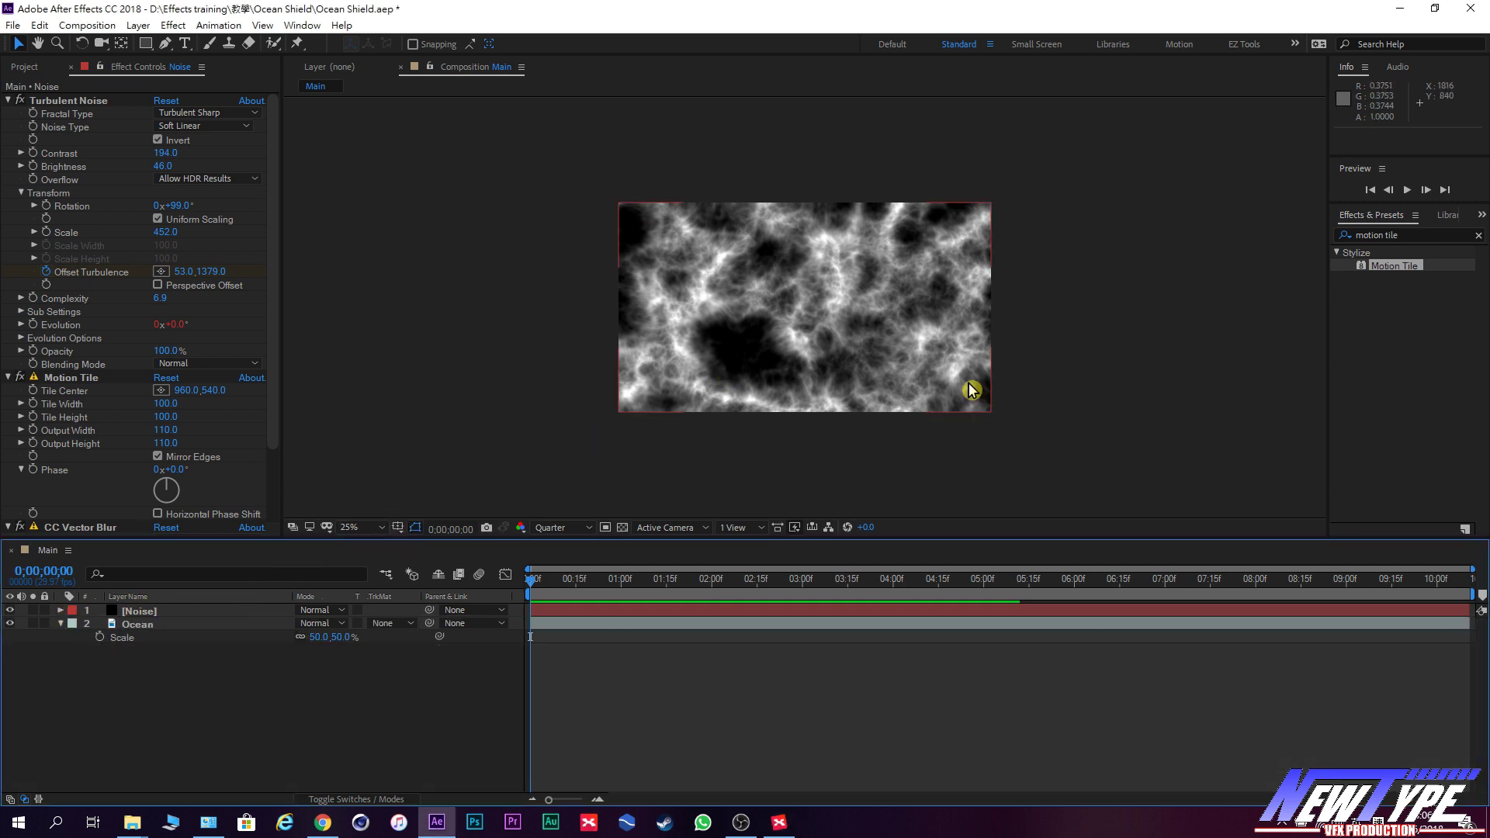
{"action": "left_click", "coordinate": [182, 613]}
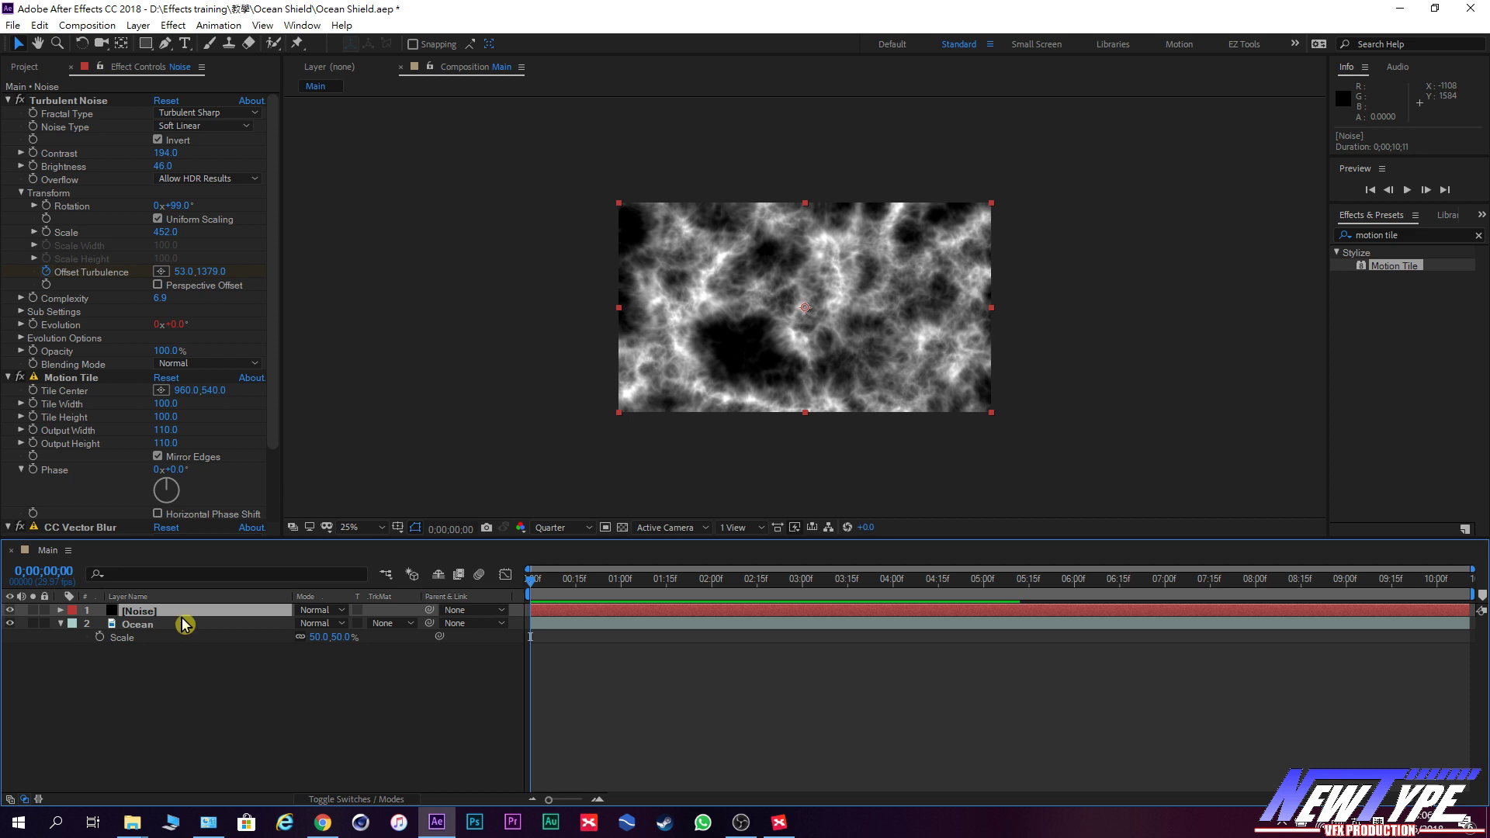
Duplicate the Noise layer and switch the top copy's blend mode from Lighten to Add.
{"action": "key", "text": "ctrl+d"}
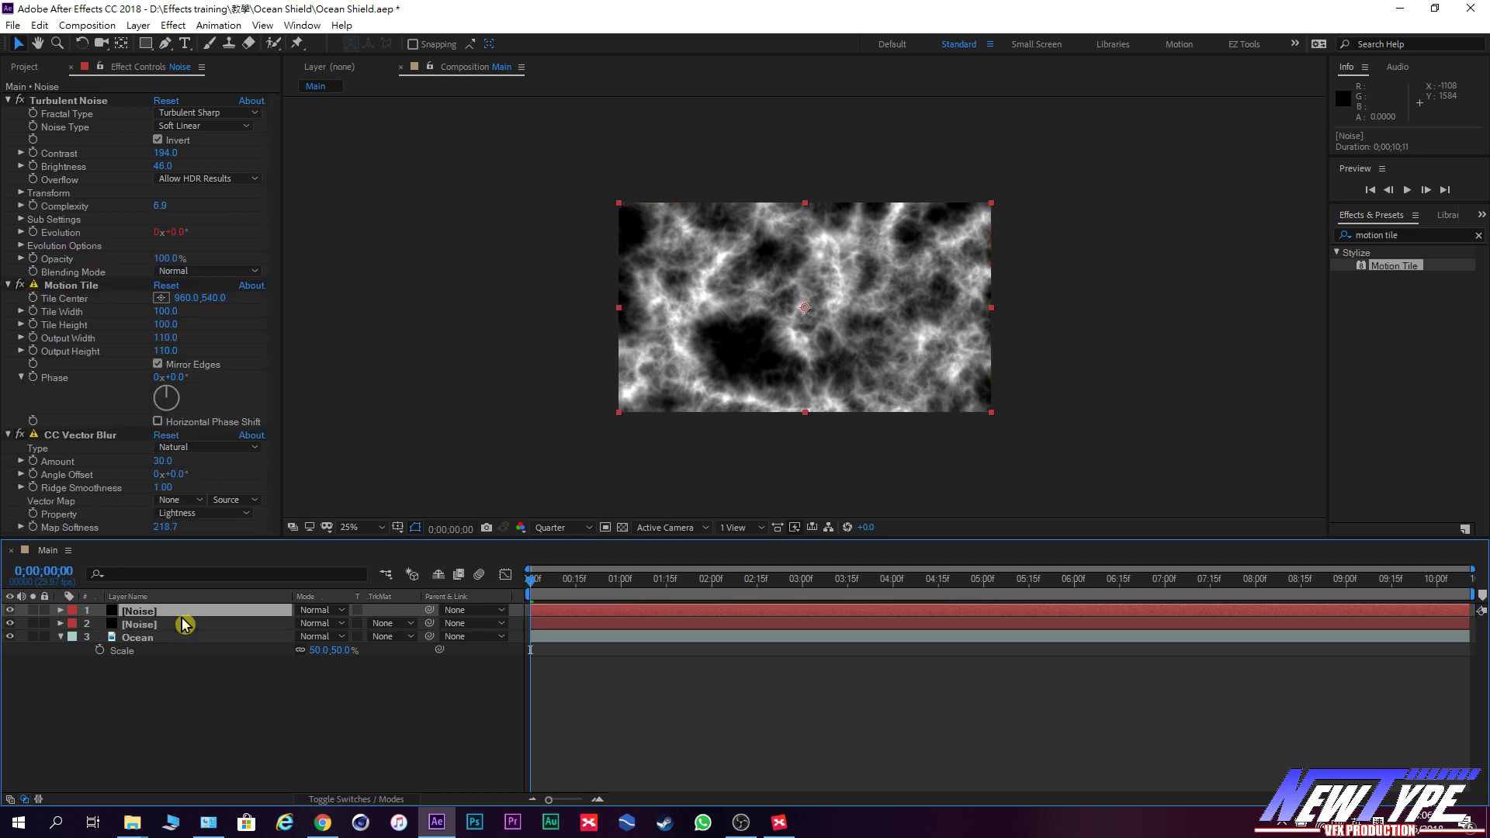
{"action": "left_click", "coordinate": [334, 616]}
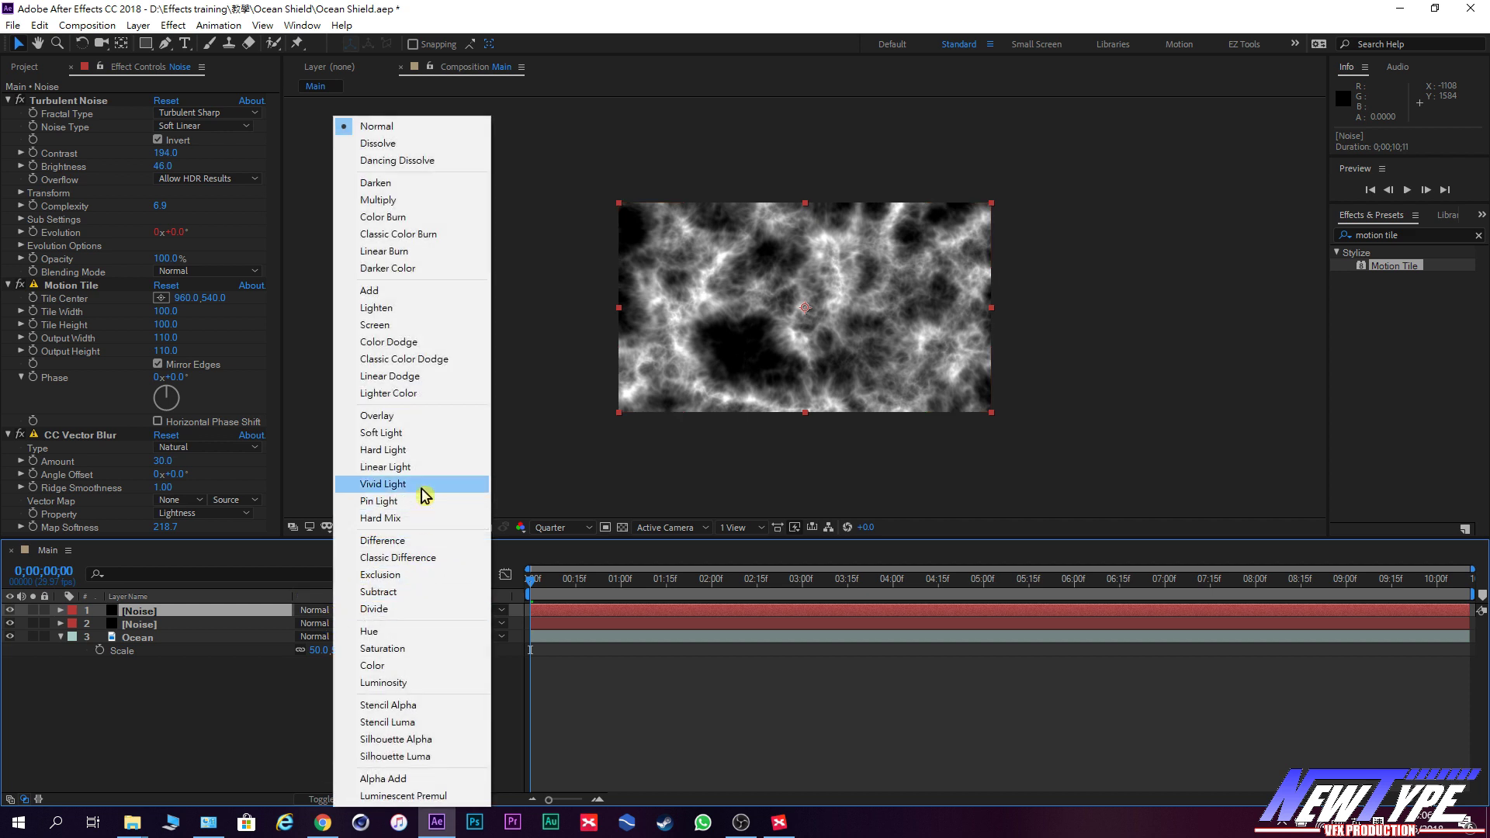
{"action": "left_click", "coordinate": [426, 311]}
{"action": "left_click", "coordinate": [332, 612]}
{"action": "left_click", "coordinate": [389, 292]}
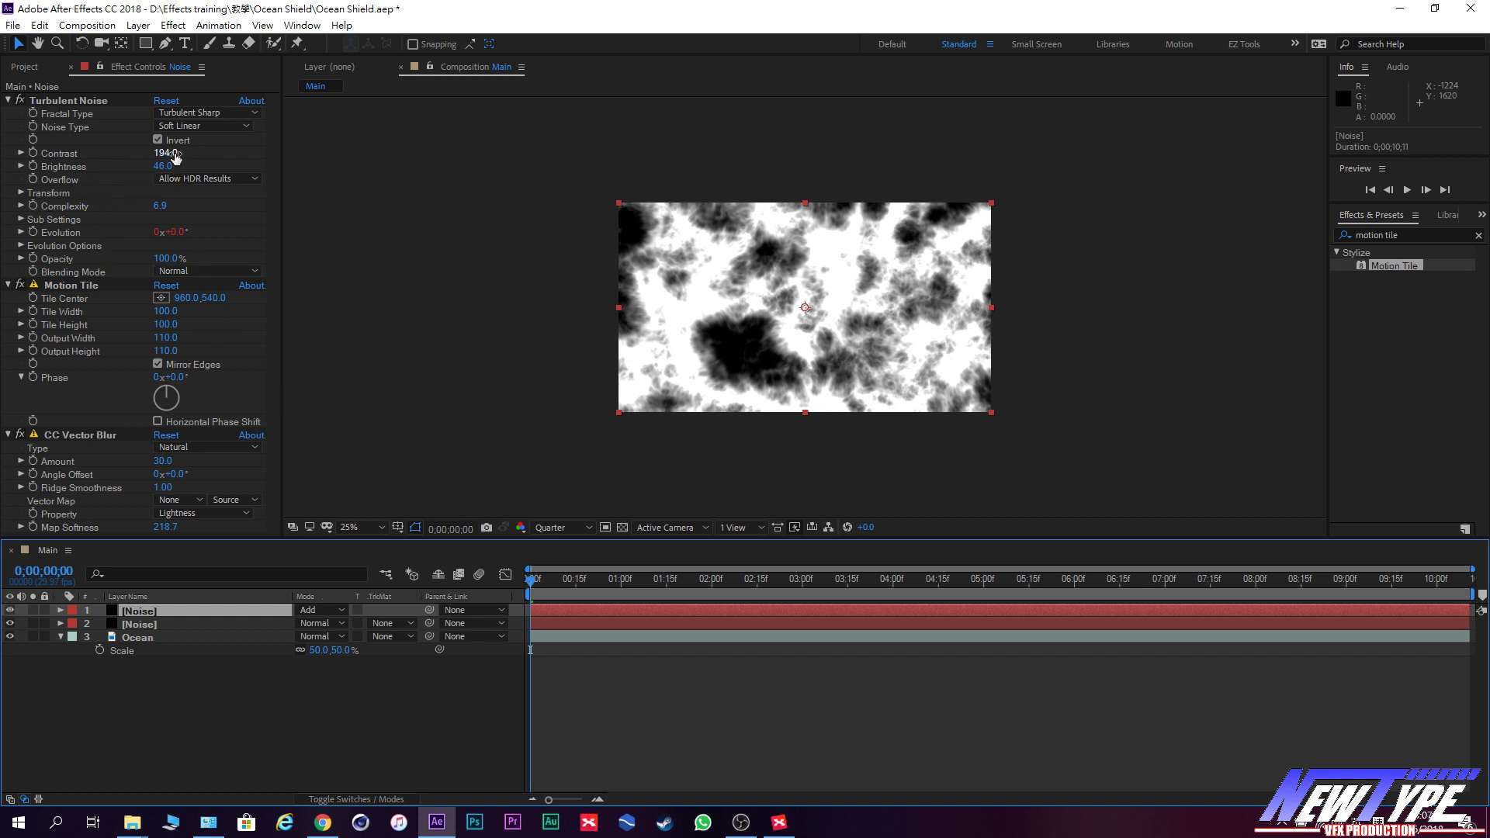
{"action": "left_click", "coordinate": [20, 194]}
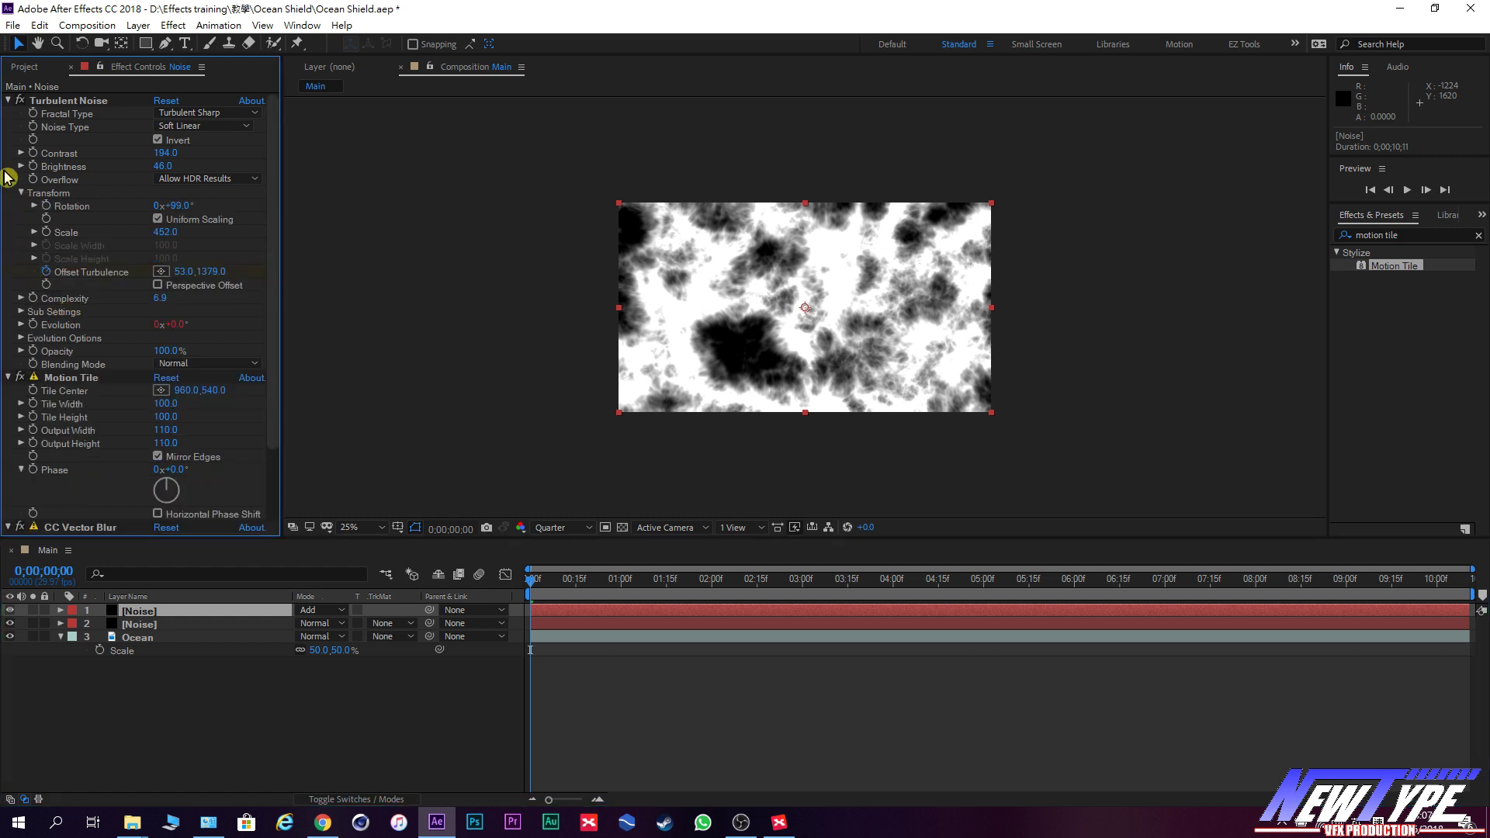
Raise the noise Scale to about 1016 and retune Offset Turbulence, Contrast and Brightness.
{"action": "left_click_drag", "start_coordinate": [161, 237], "coordinate": [624, 255]}
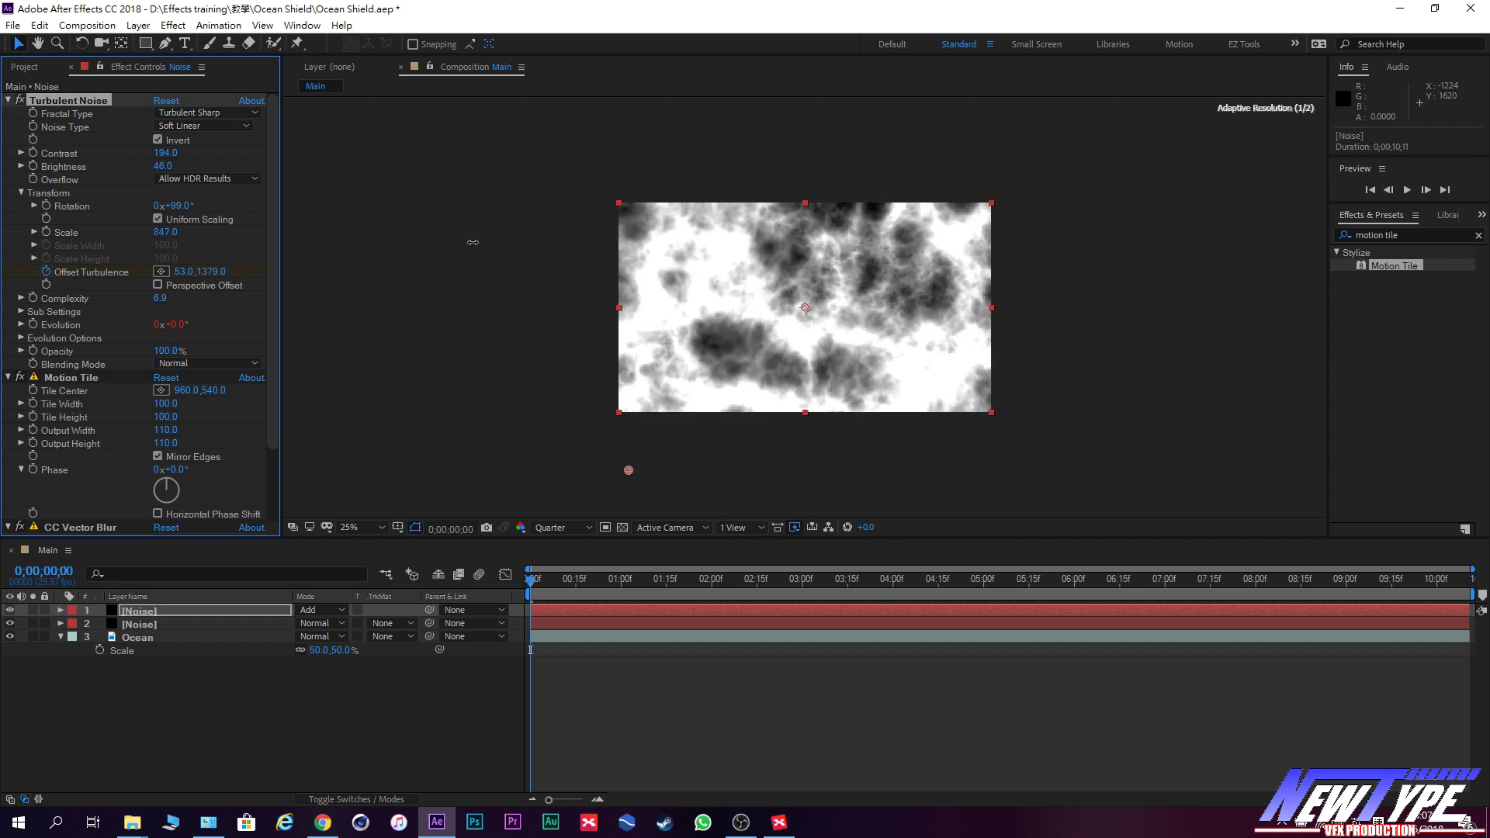
{"action": "left_click_drag", "start_coordinate": [625, 255], "coordinate": [618, 259]}
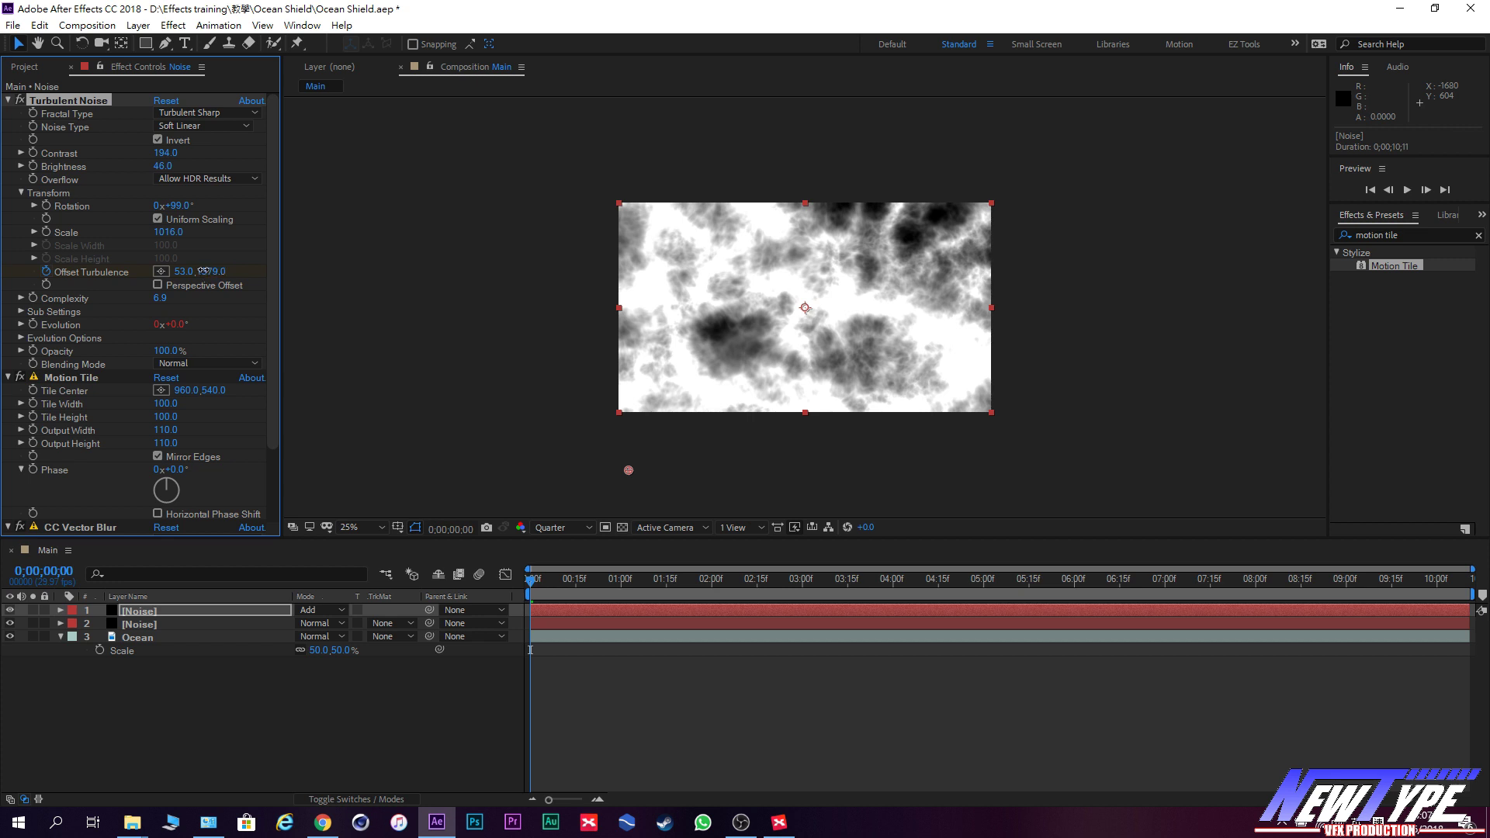
{"action": "left_click_drag", "start_coordinate": [204, 271], "coordinate": [565, 321]}
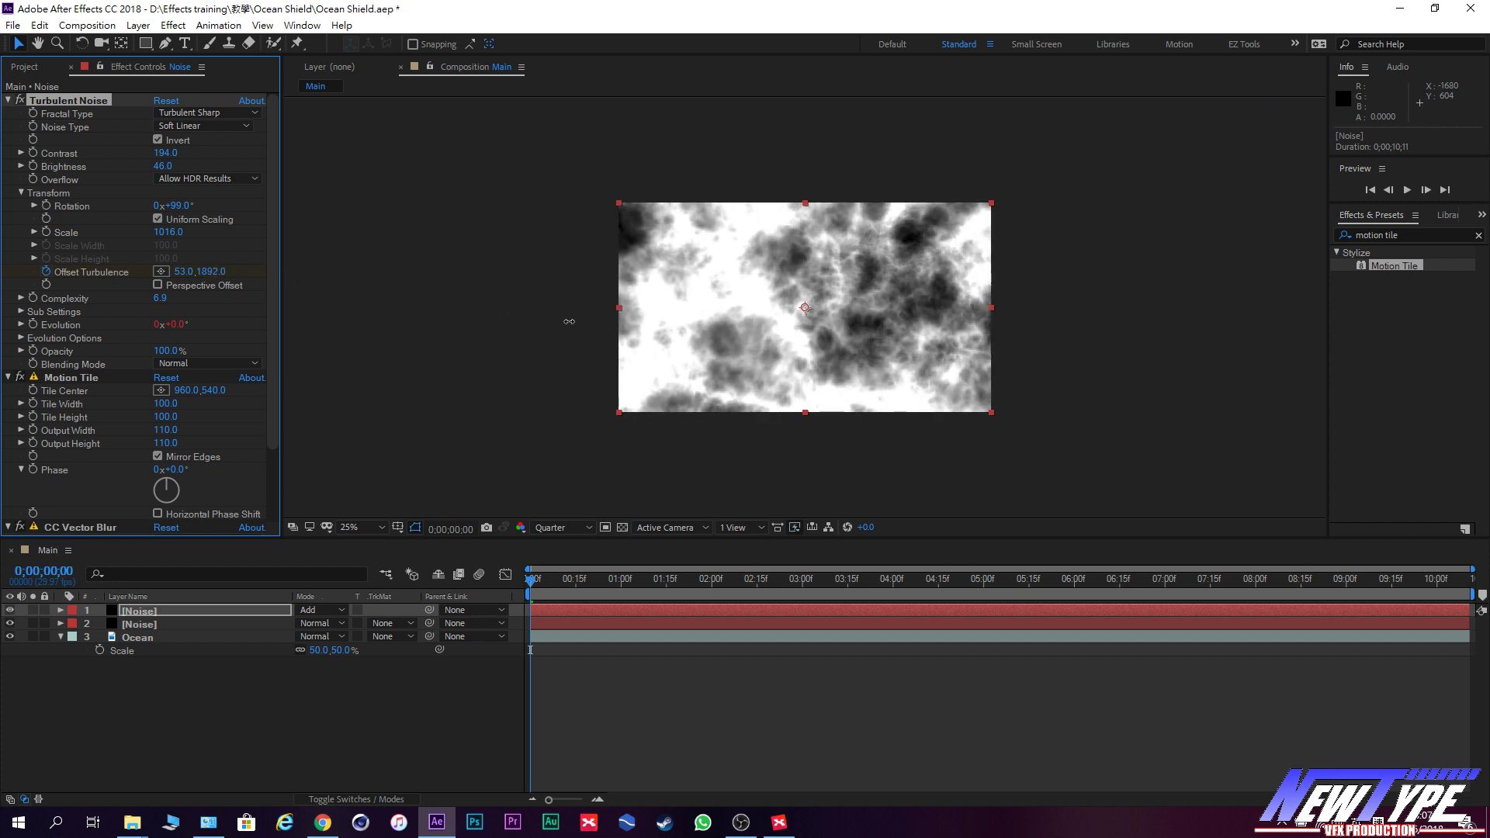
{"action": "mouse_move", "coordinate": [184, 275]}
{"action": "left_mouse_down"}
{"action": "mouse_move", "coordinate": [1011, 355]}
{"action": "mouse_move", "coordinate": [914, 364]}
{"action": "left_mouse_up"}
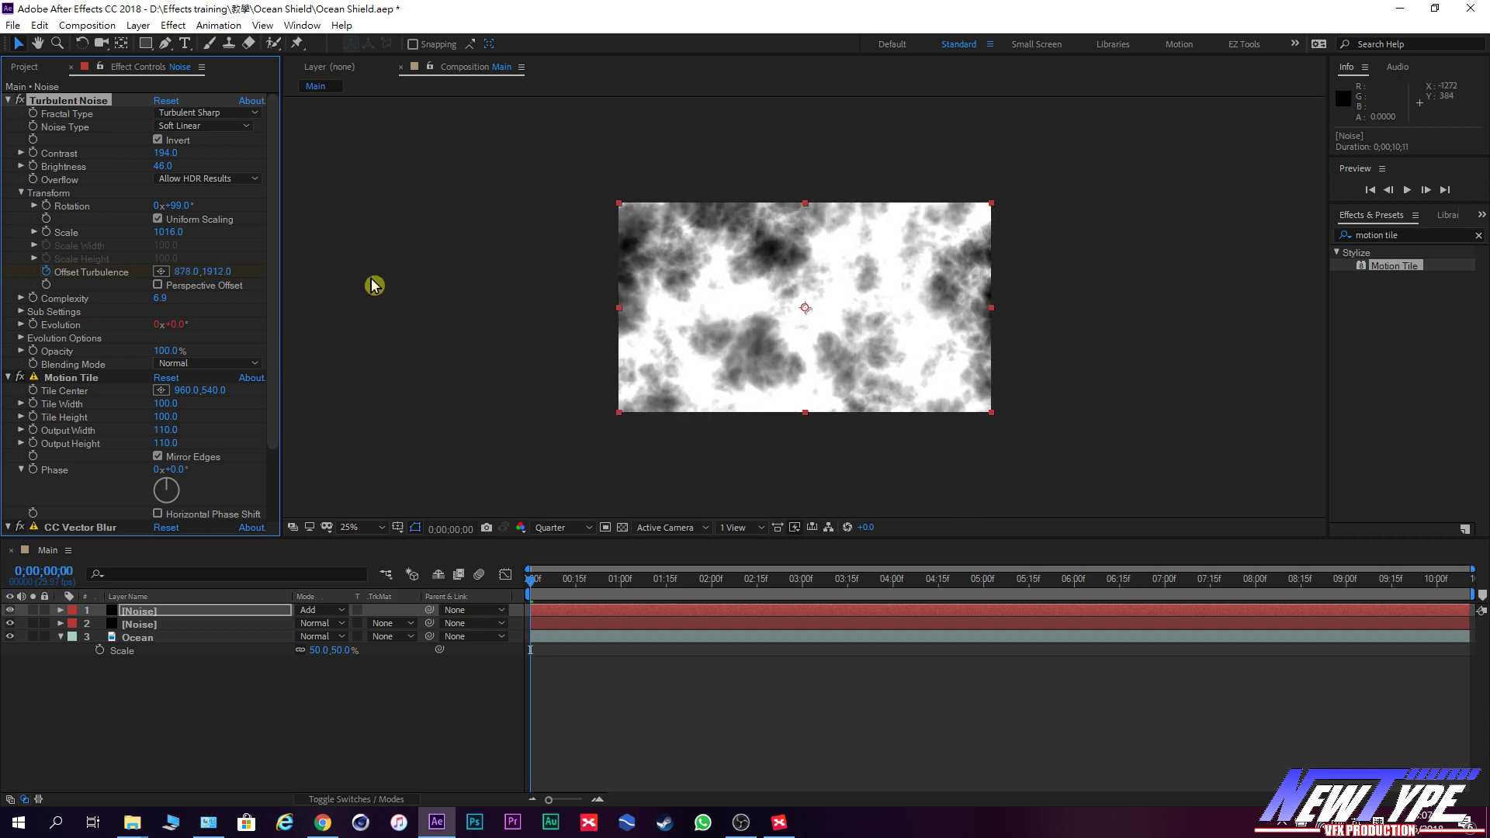
{"action": "left_click_drag", "start_coordinate": [164, 155], "coordinate": [237, 159]}
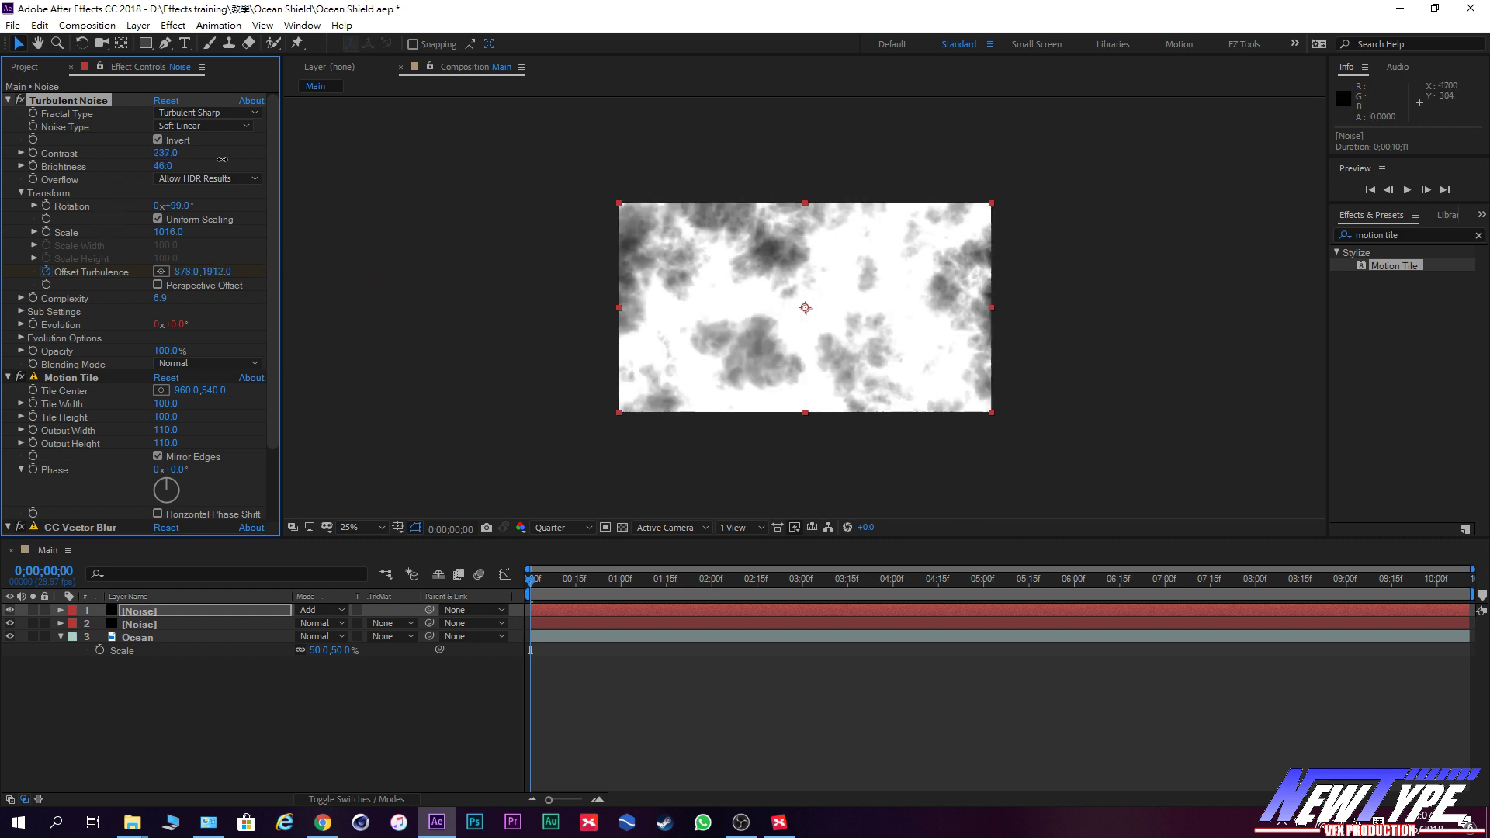
{"action": "mouse_move", "coordinate": [231, 159]}
{"action": "left_mouse_down"}
{"action": "mouse_move", "coordinate": [216, 160]}
{"action": "mouse_move", "coordinate": [249, 164]}
{"action": "mouse_move", "coordinate": [162, 175]}
{"action": "left_mouse_up"}
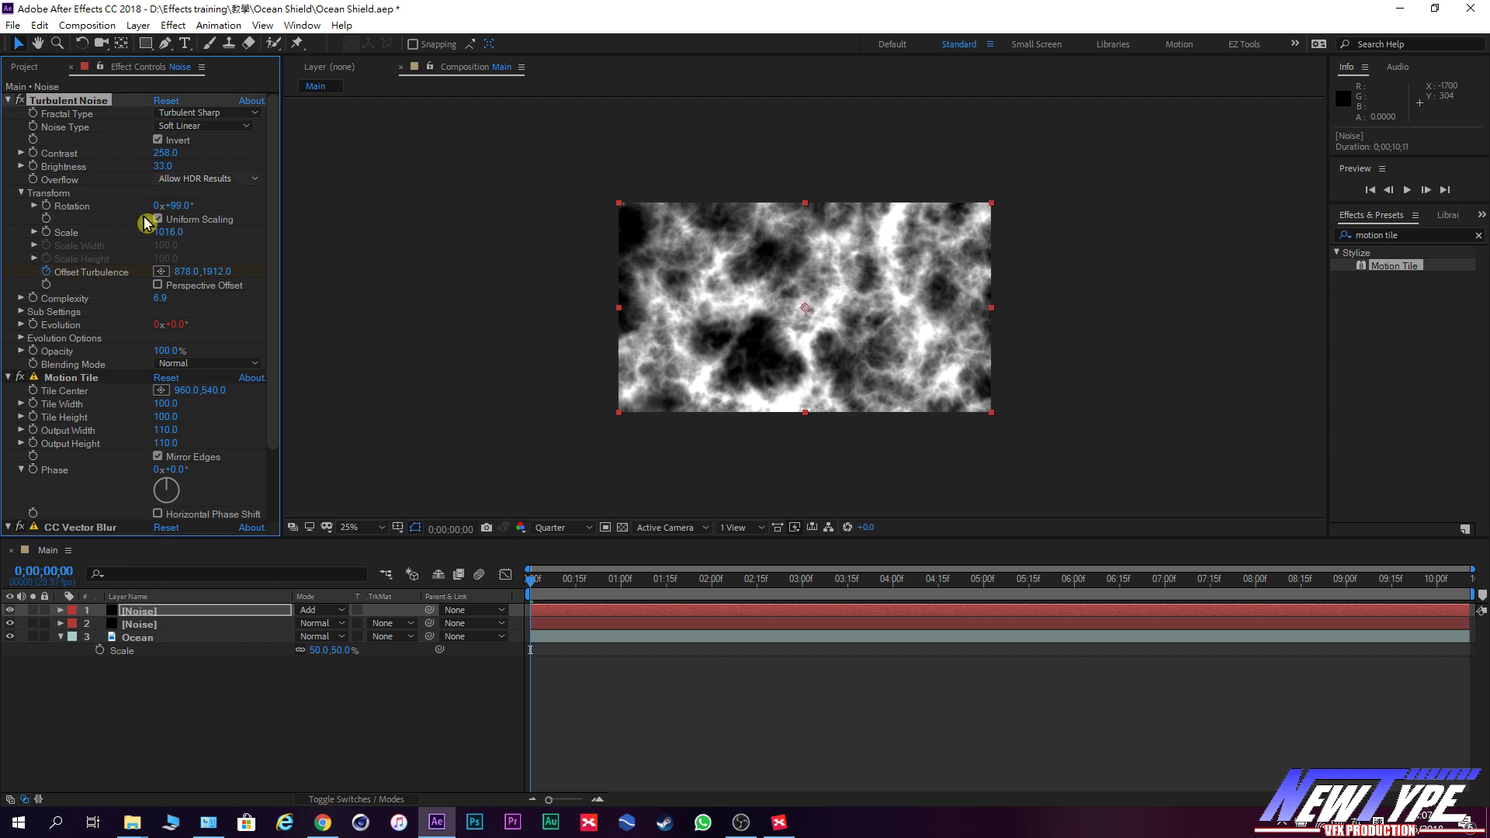
{"action": "mouse_move", "coordinate": [214, 272]}
{"action": "left_mouse_down"}
{"action": "mouse_move", "coordinate": [156, 276]}
{"action": "mouse_move", "coordinate": [175, 232]}
{"action": "left_mouse_up"}
Set Offset Turbulence Y to -10000 at the end frame and preview the drift.
{"action": "scroll", "coordinate": [243, 255], "scroll_direction": "down", "scroll_amount": 3}
{"action": "left_click_drag", "start_coordinate": [530, 578], "coordinate": [1467, 578]}
{"action": "left_click", "coordinate": [212, 182]}
{"action": "type", "text": "-"}
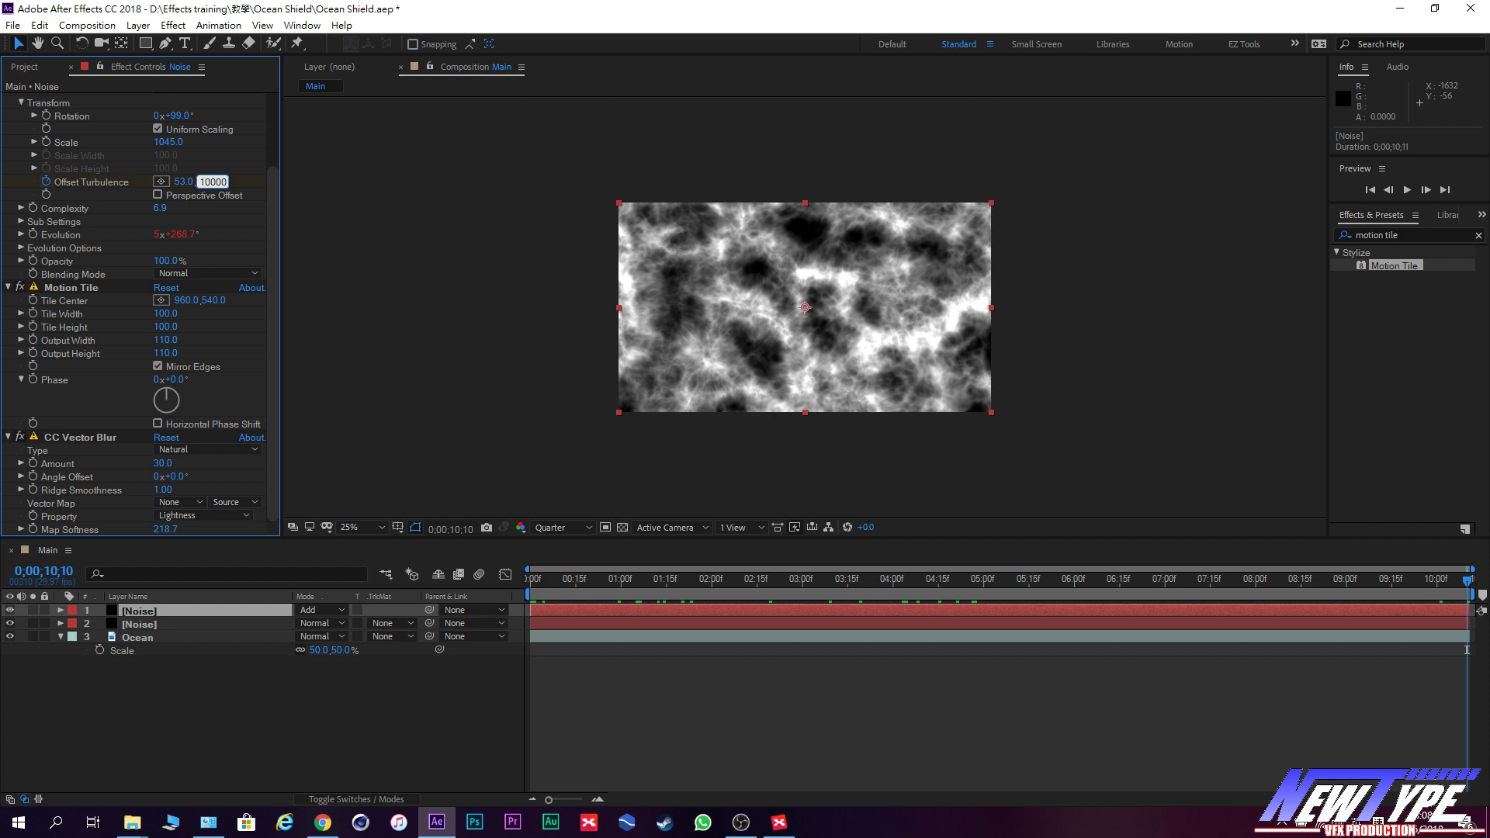
{"action": "key", "text": "Return"}
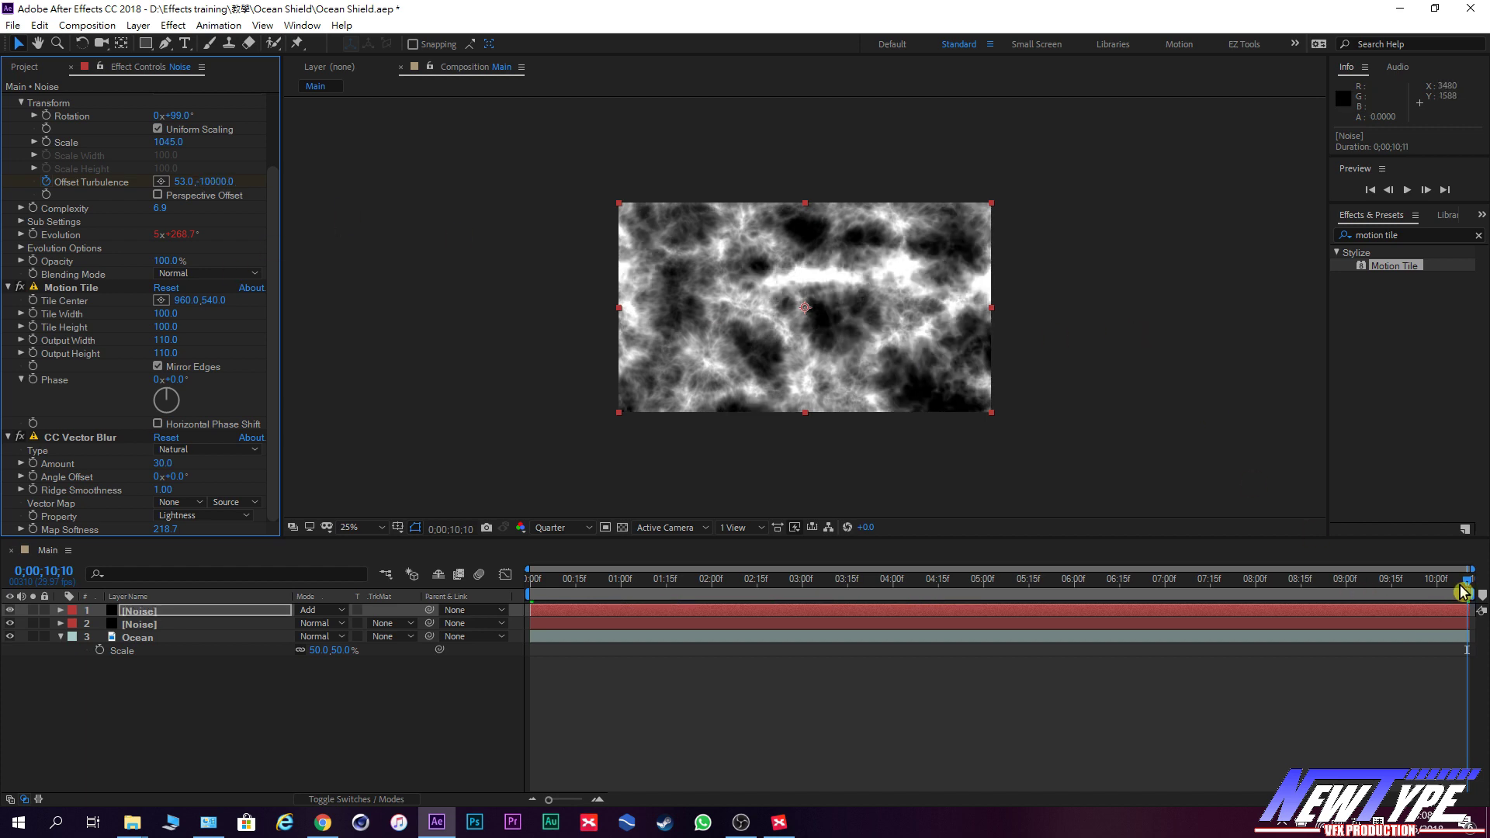
{"action": "left_click_drag", "start_coordinate": [1463, 592], "coordinate": [530, 591]}
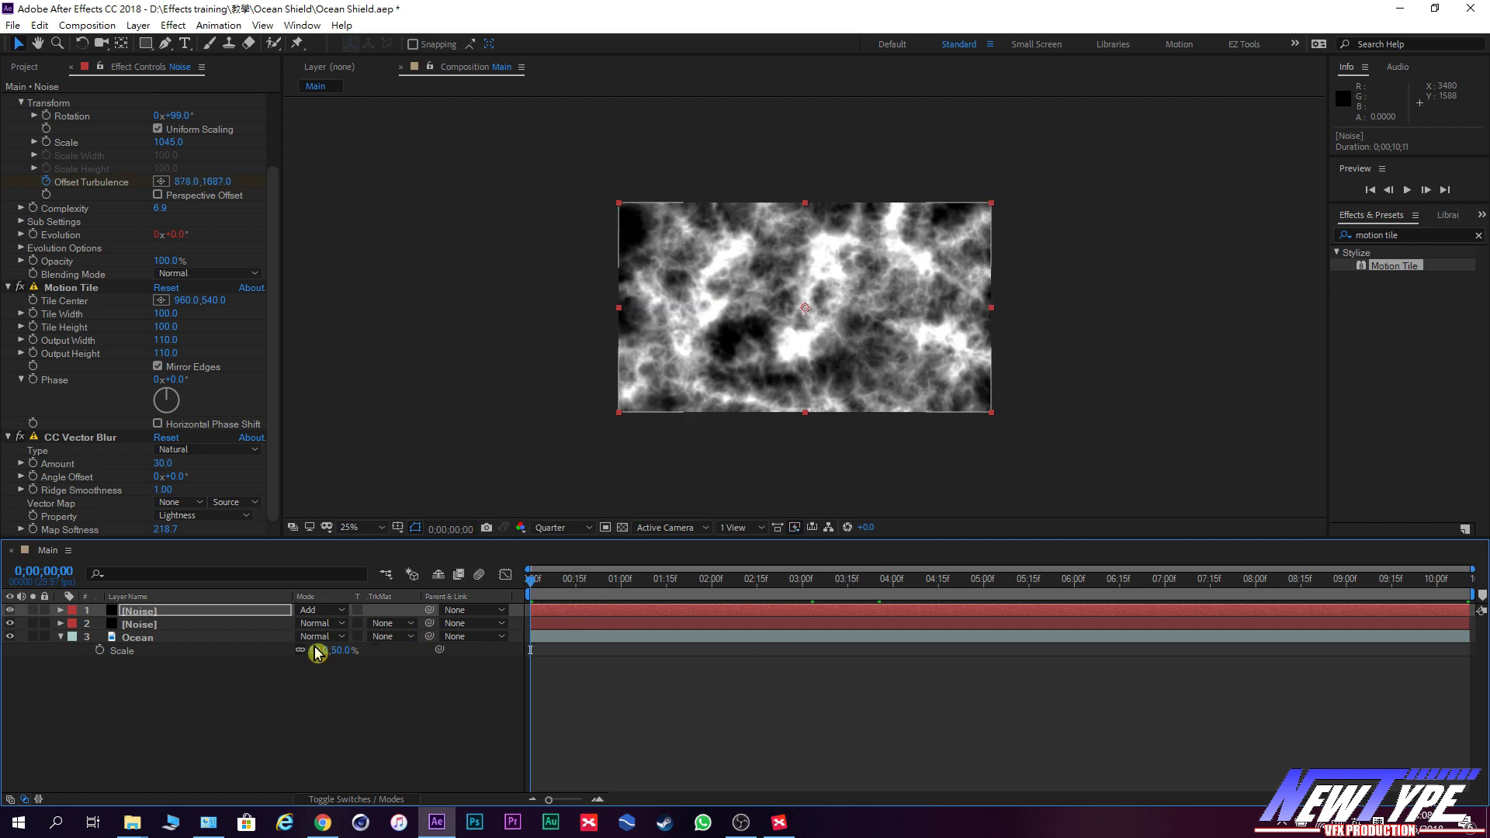
{"action": "key", "text": "space"}
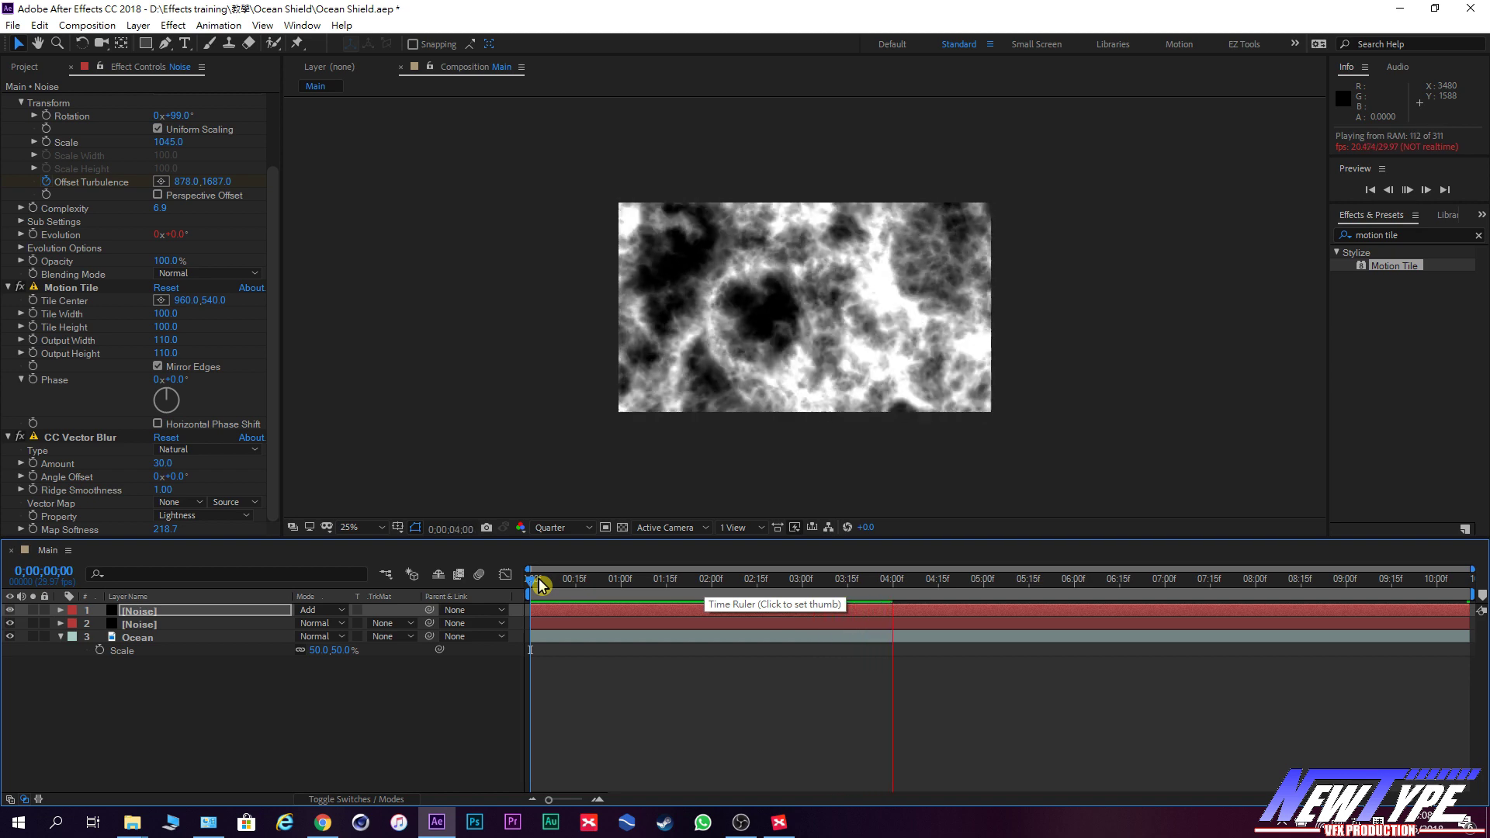
Compare Lighten and Add on the top Noise layer, leaving it on Lighten.
{"action": "left_click_drag", "start_coordinate": [541, 586], "coordinate": [584, 584]}
{"action": "left_click", "coordinate": [326, 614]}
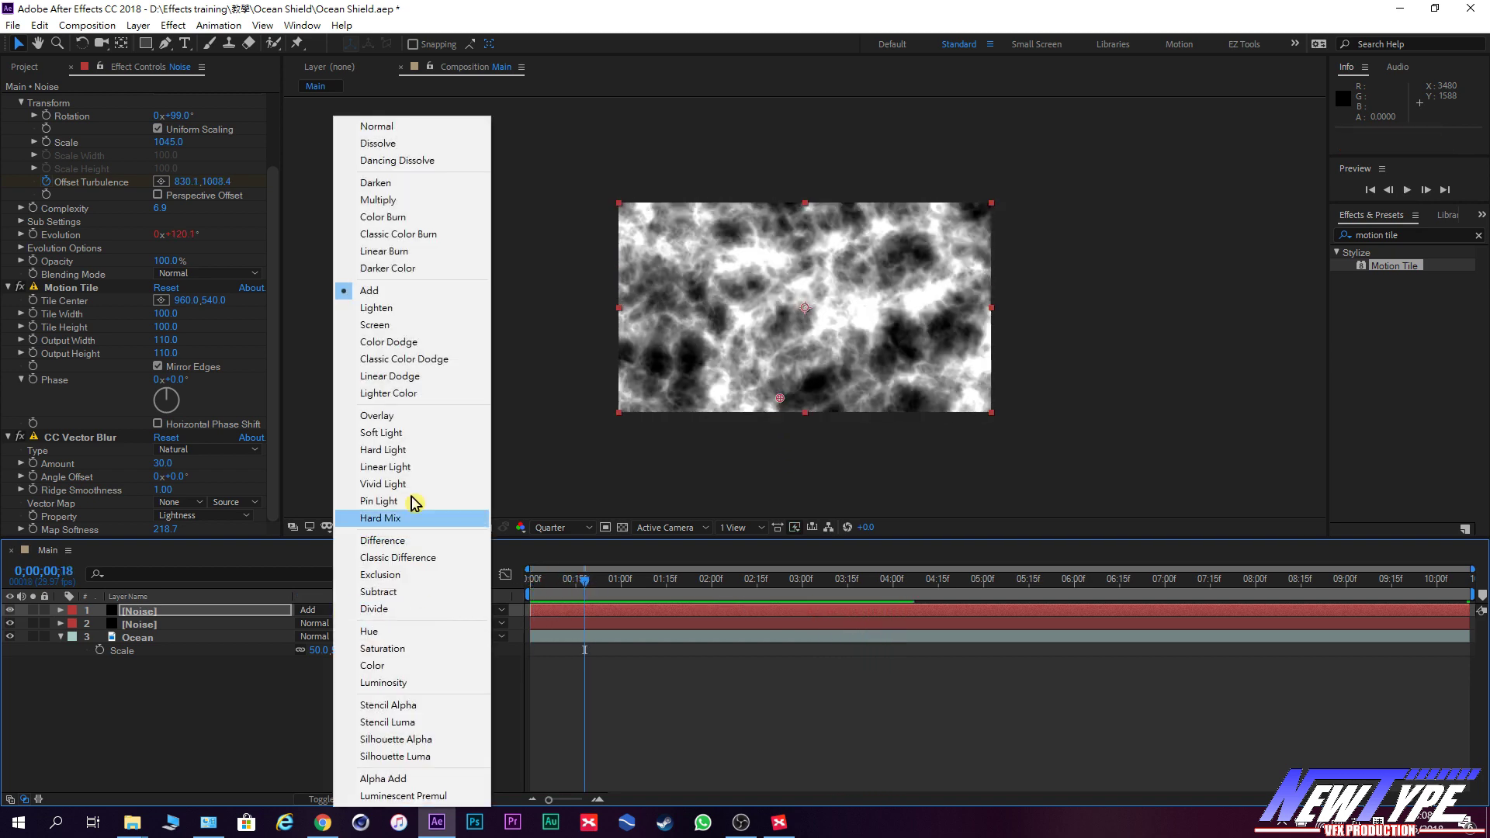
{"action": "left_click", "coordinate": [413, 309]}
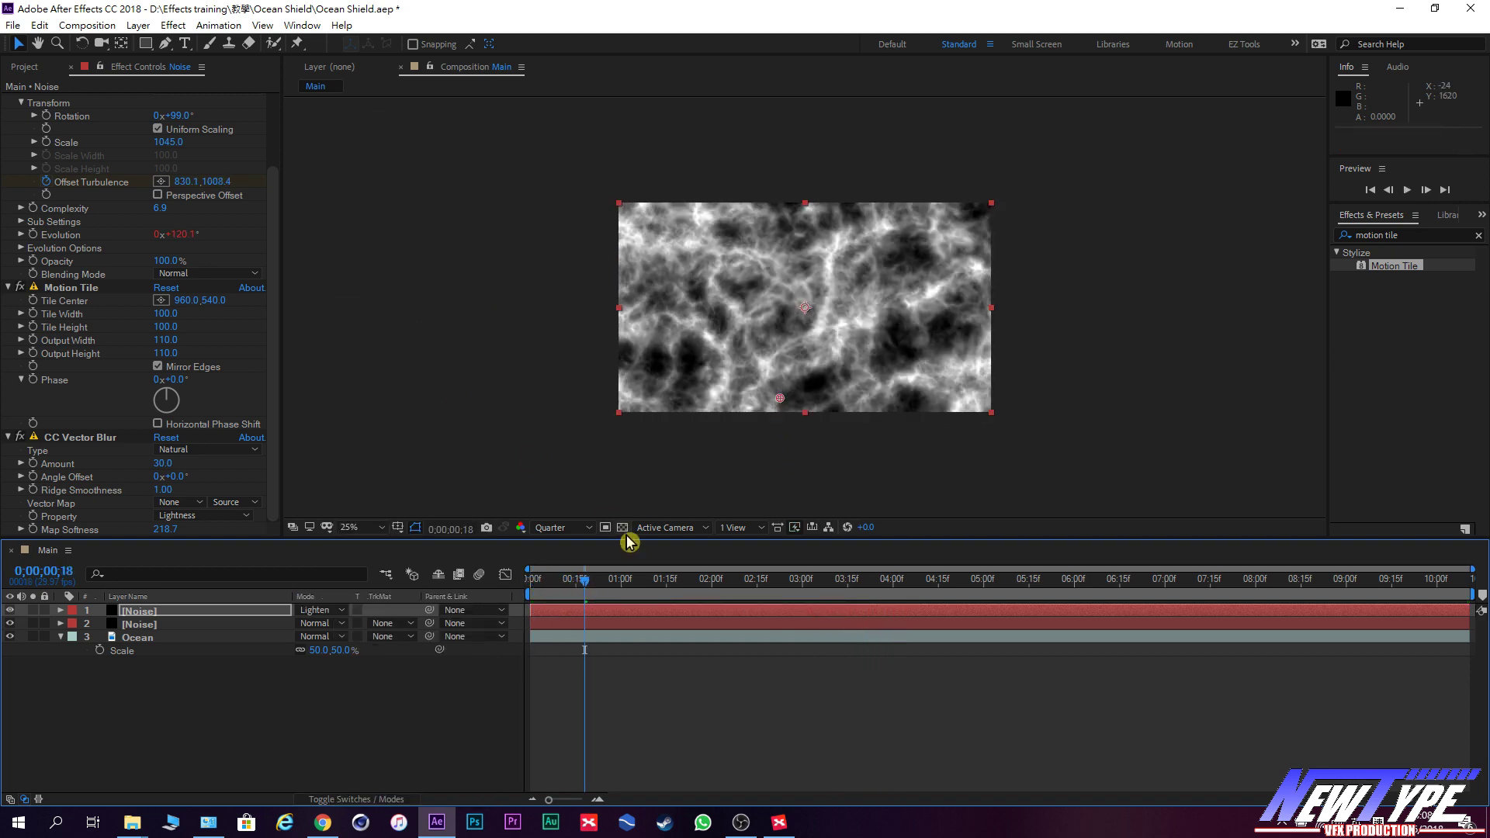
{"action": "left_click", "coordinate": [9, 610]}
{"action": "left_click", "coordinate": [9, 610]}
{"action": "left_click", "coordinate": [346, 617]}
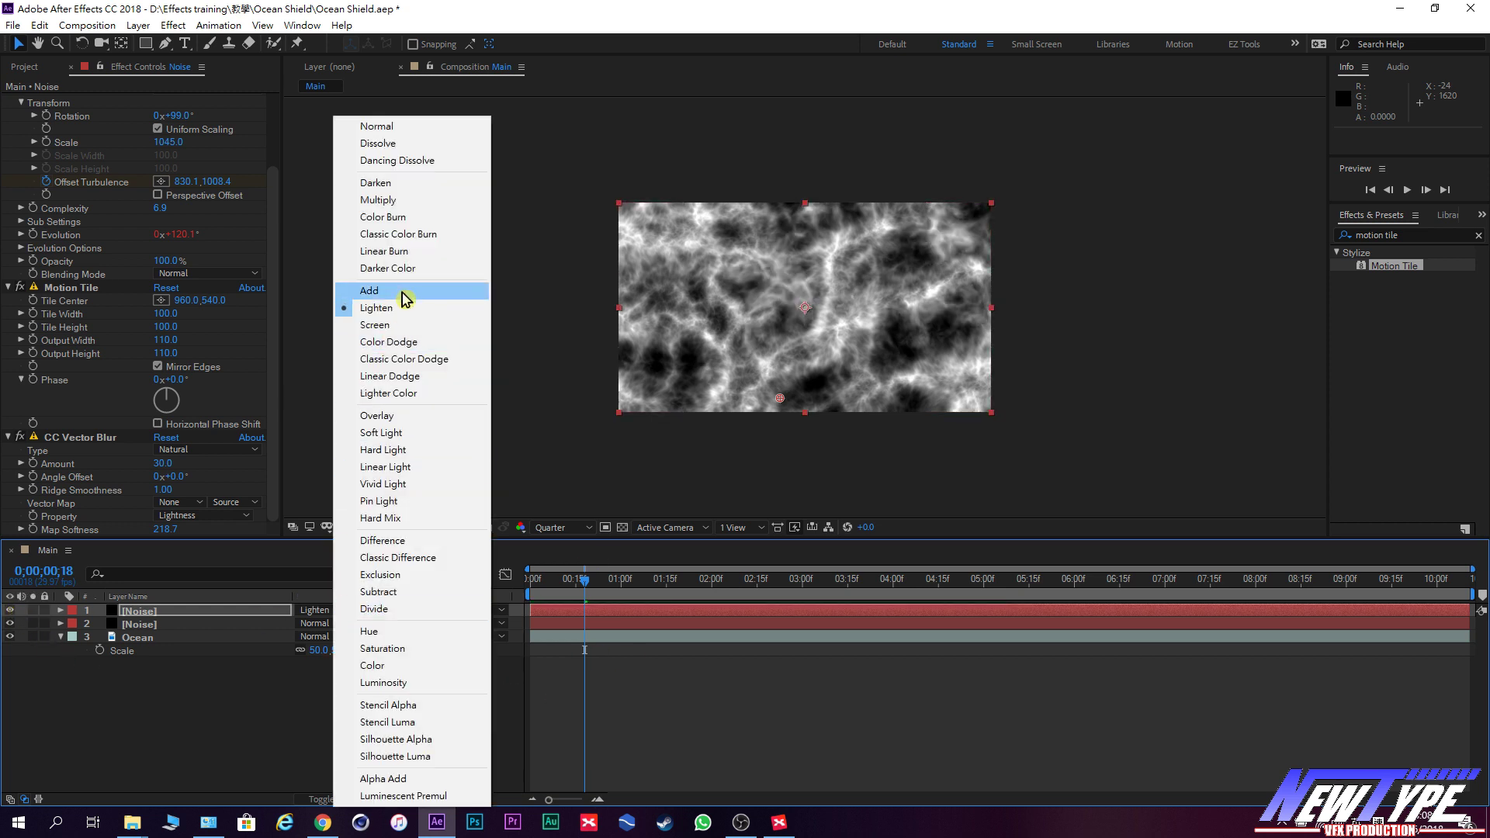
{"action": "left_click", "coordinate": [407, 290]}
{"action": "left_click", "coordinate": [332, 611]}
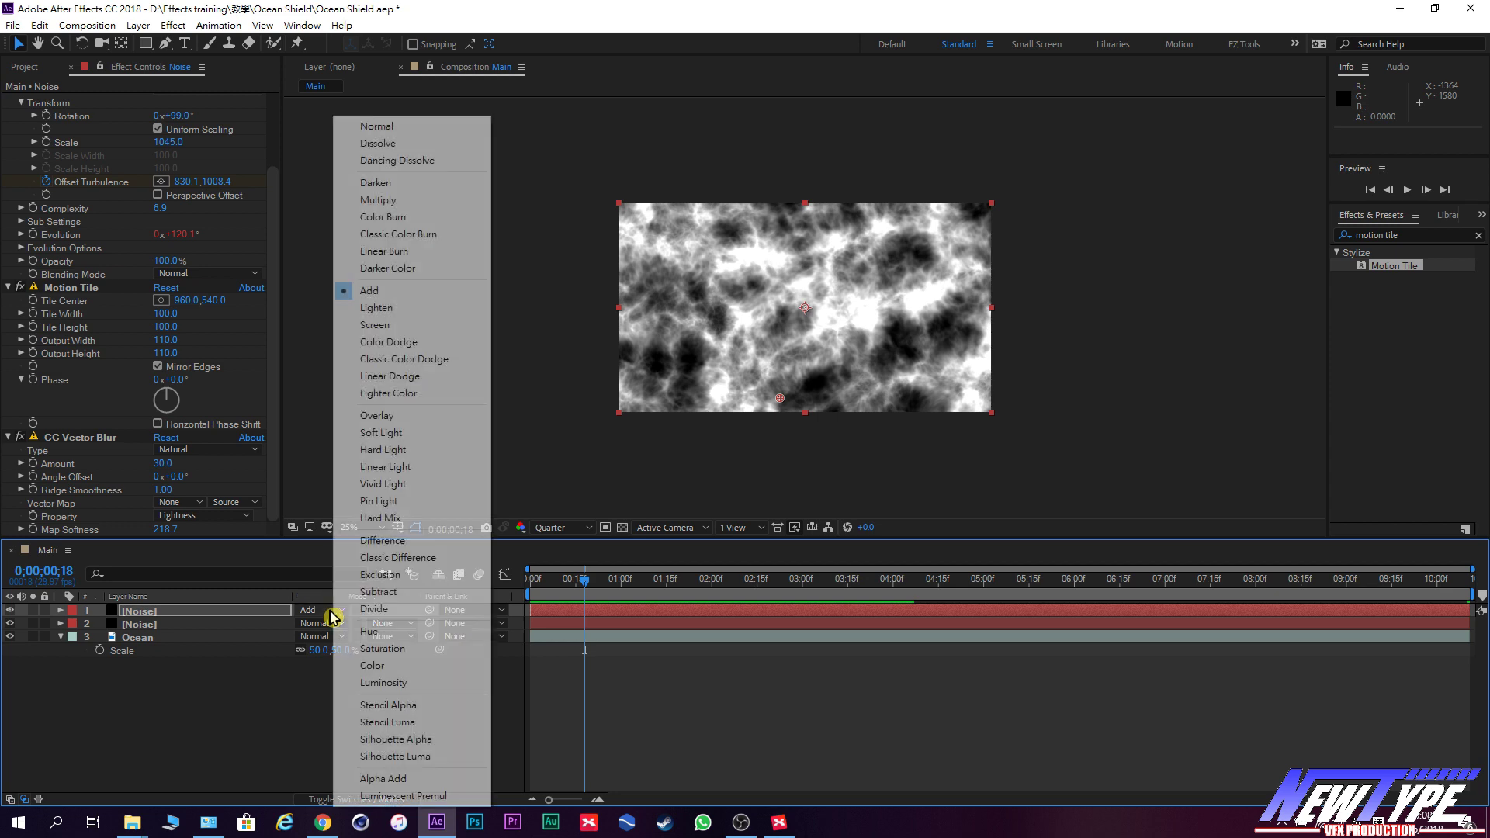
{"action": "left_click", "coordinate": [432, 313]}
Play the noise forward to 0:00:05:12 and select both Noise layers.
{"action": "key", "text": "space"}
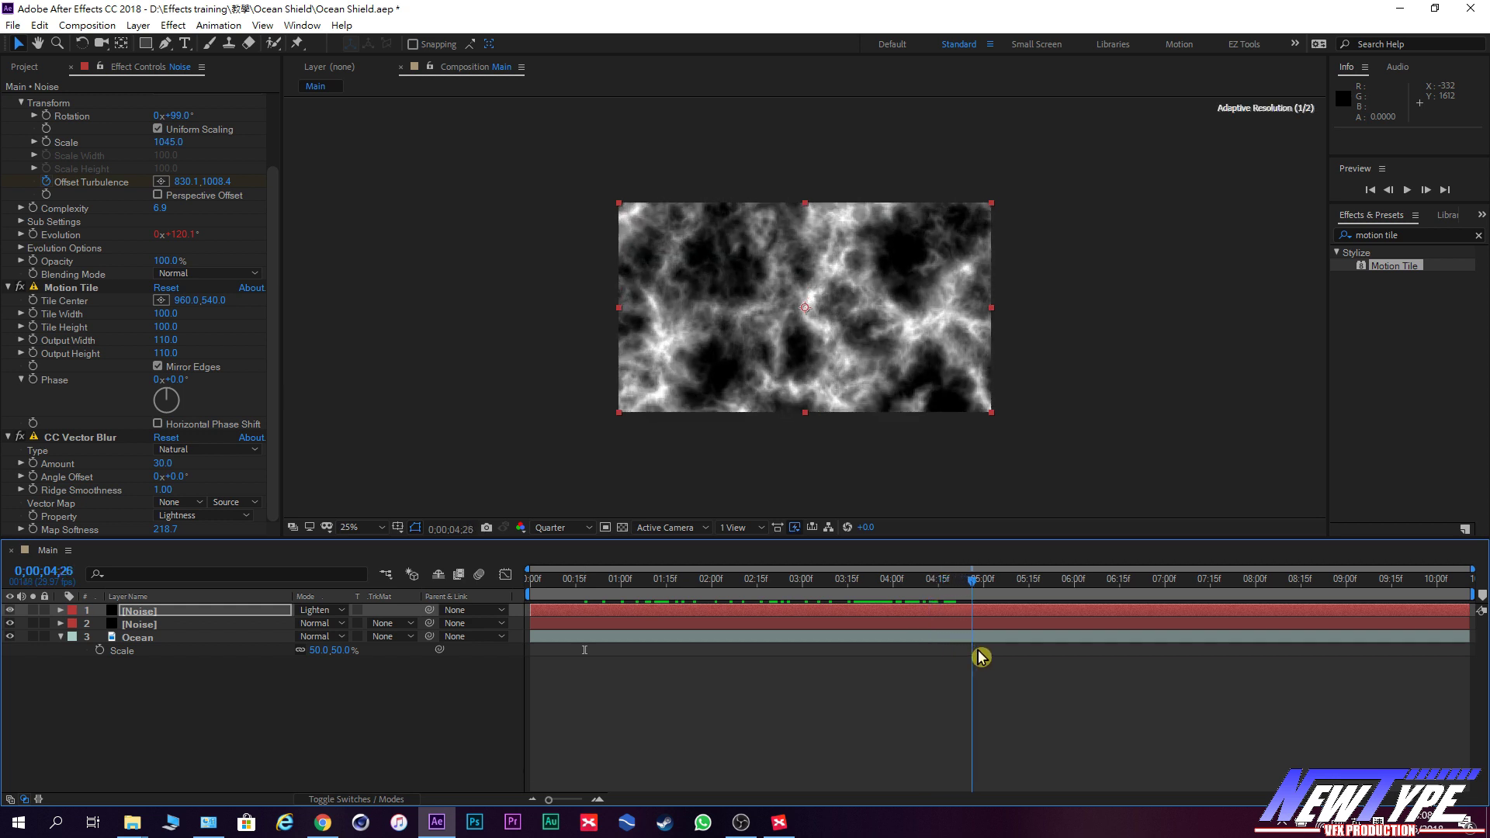
{"action": "left_click_drag", "start_coordinate": [965, 655], "coordinate": [1020, 654]}
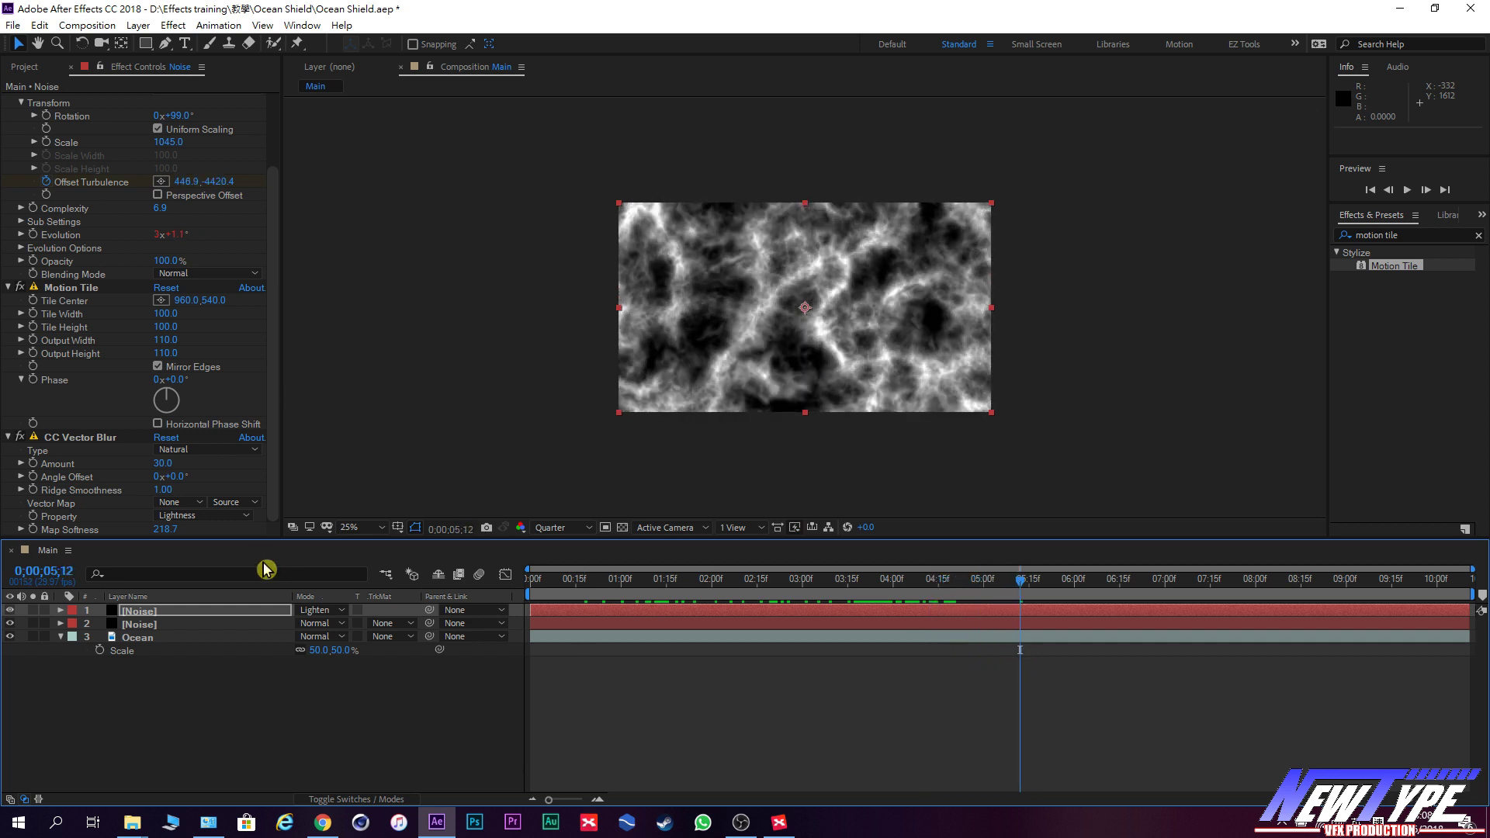
{"action": "left_click", "coordinate": [245, 613]}
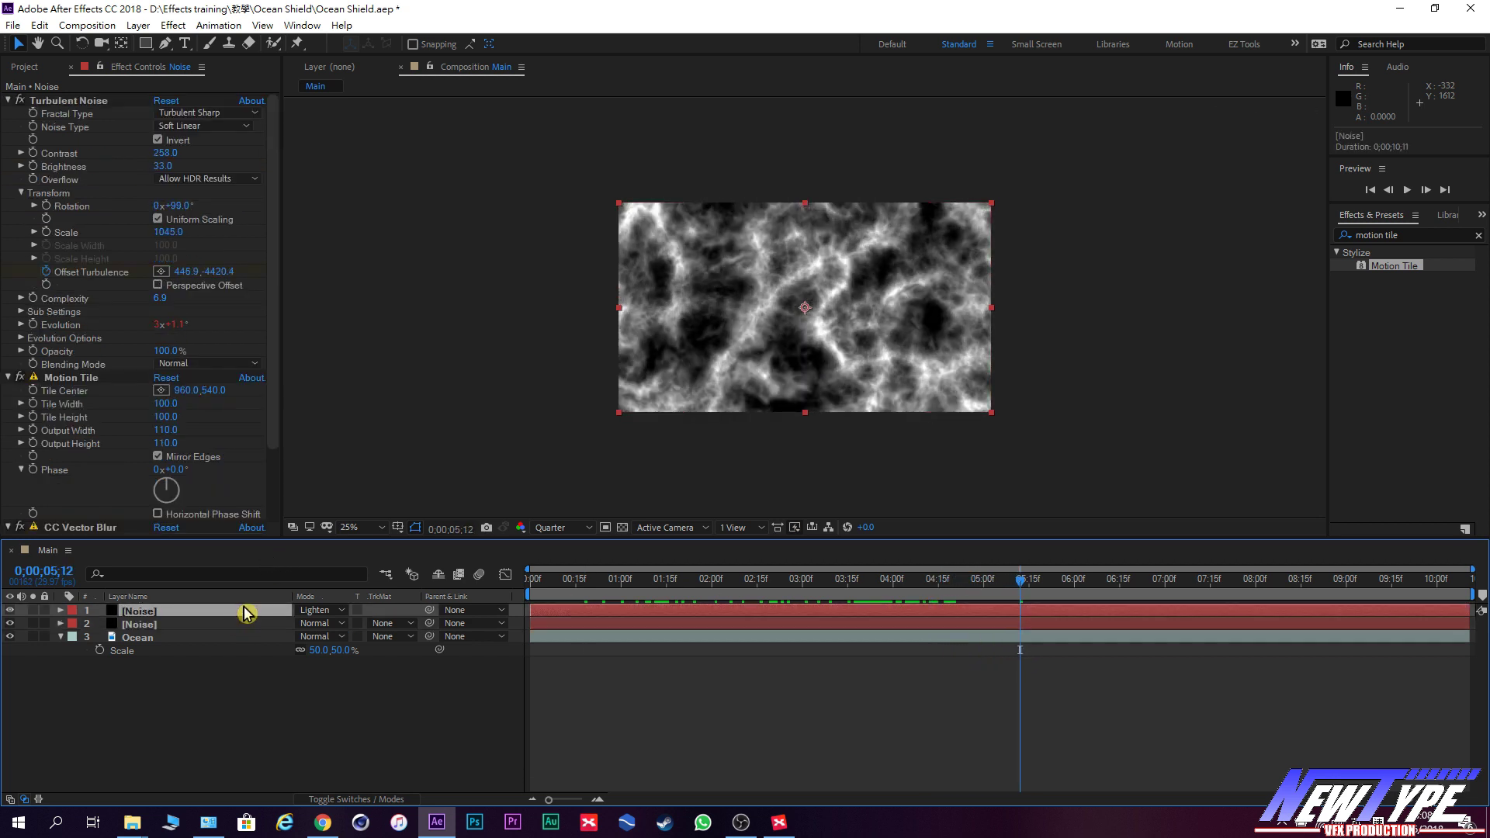
{"action": "left_click", "coordinate": [244, 625], "text": "shift"}
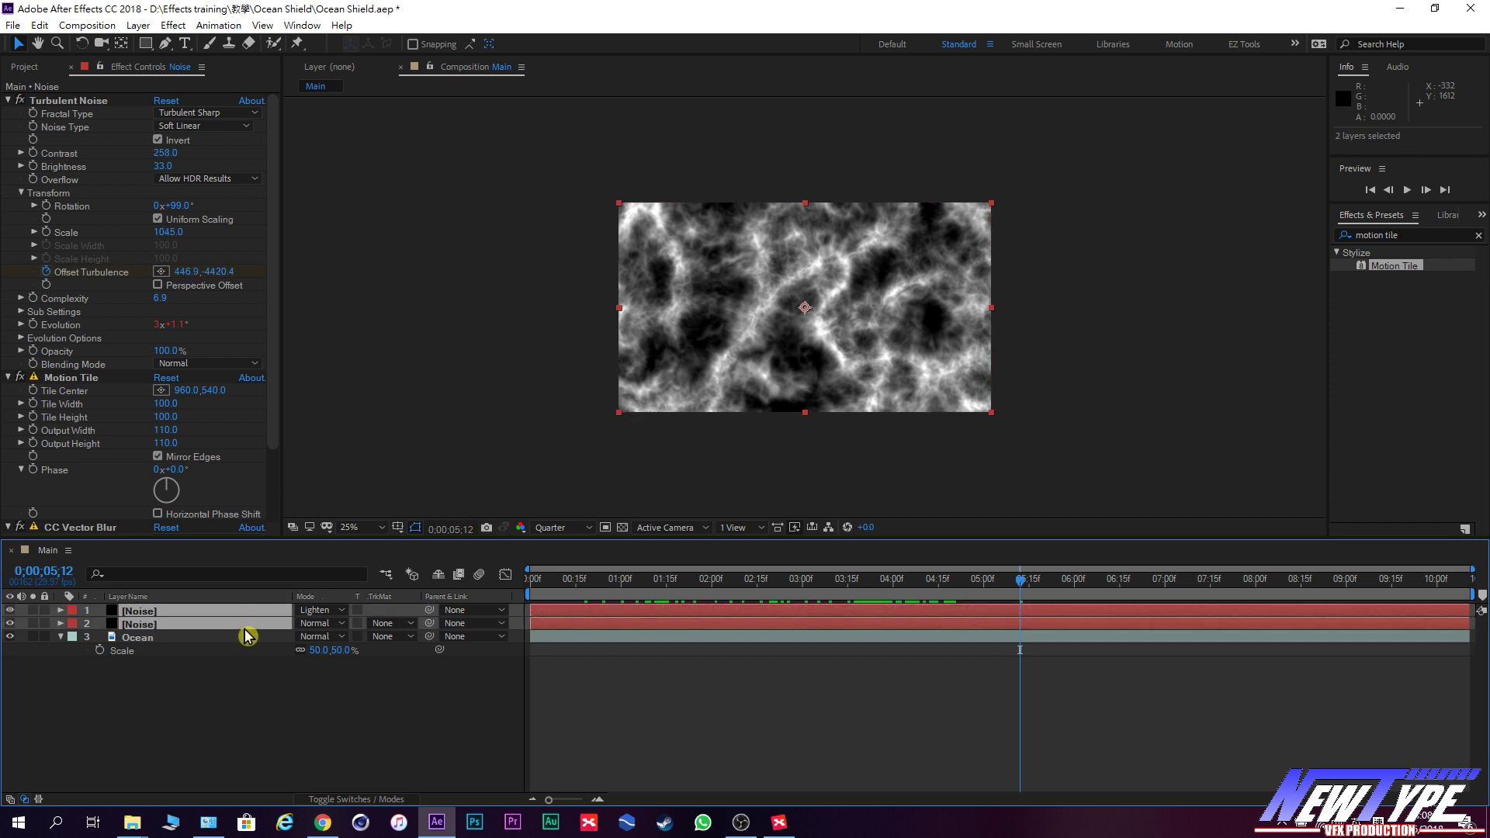
Pre-compose both Noise layers into a new comp named Shield Noise.
{"action": "right_click", "coordinate": [244, 627]}
{"action": "left_click", "coordinate": [326, 558]}
{"action": "type", "text": "SR版"}
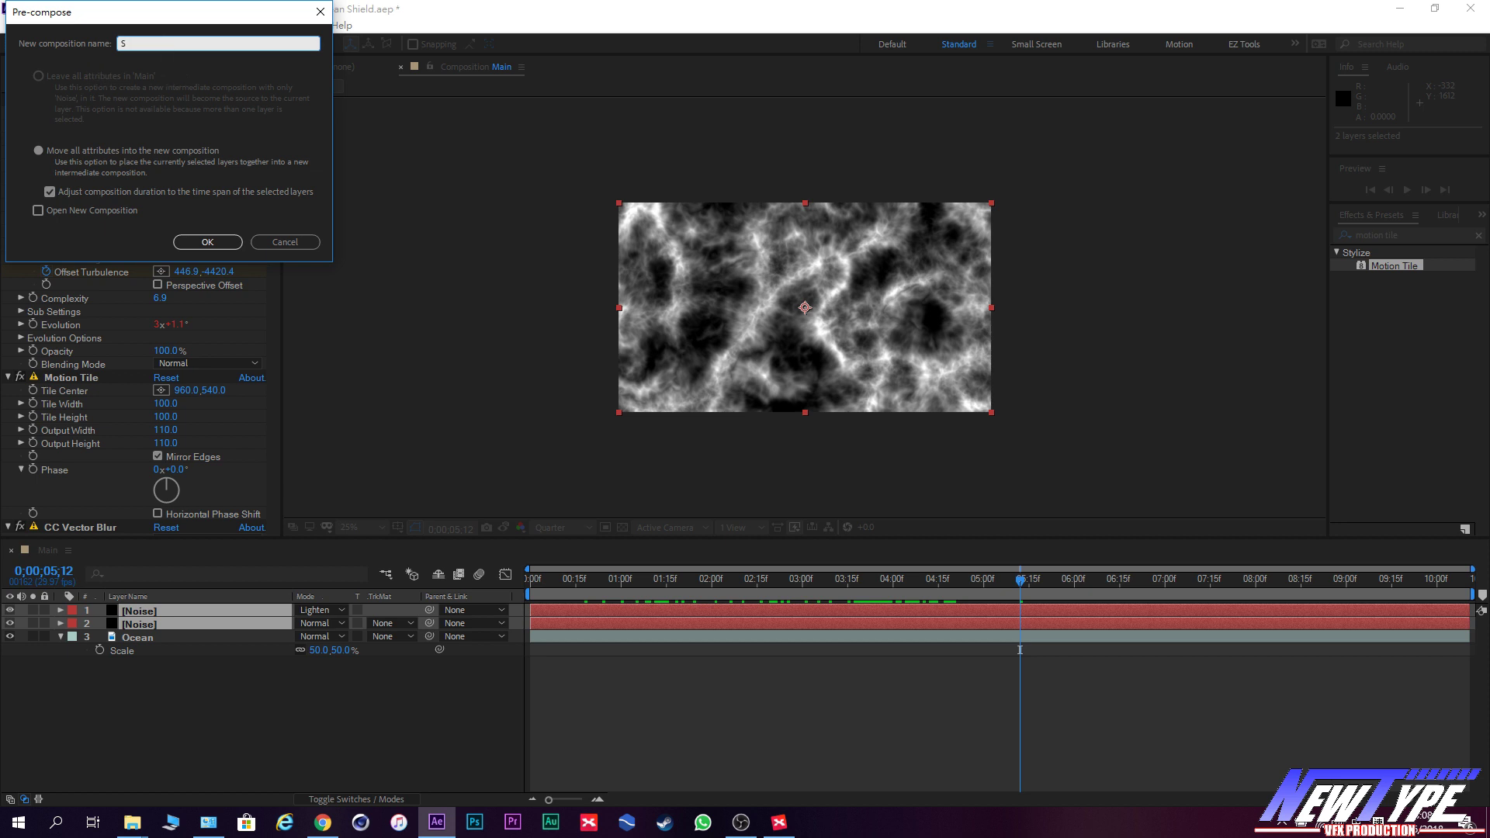
{"action": "key", "text": "shift"}
{"action": "type", "text": "ield Noise"}
{"action": "left_click", "coordinate": [224, 243]}
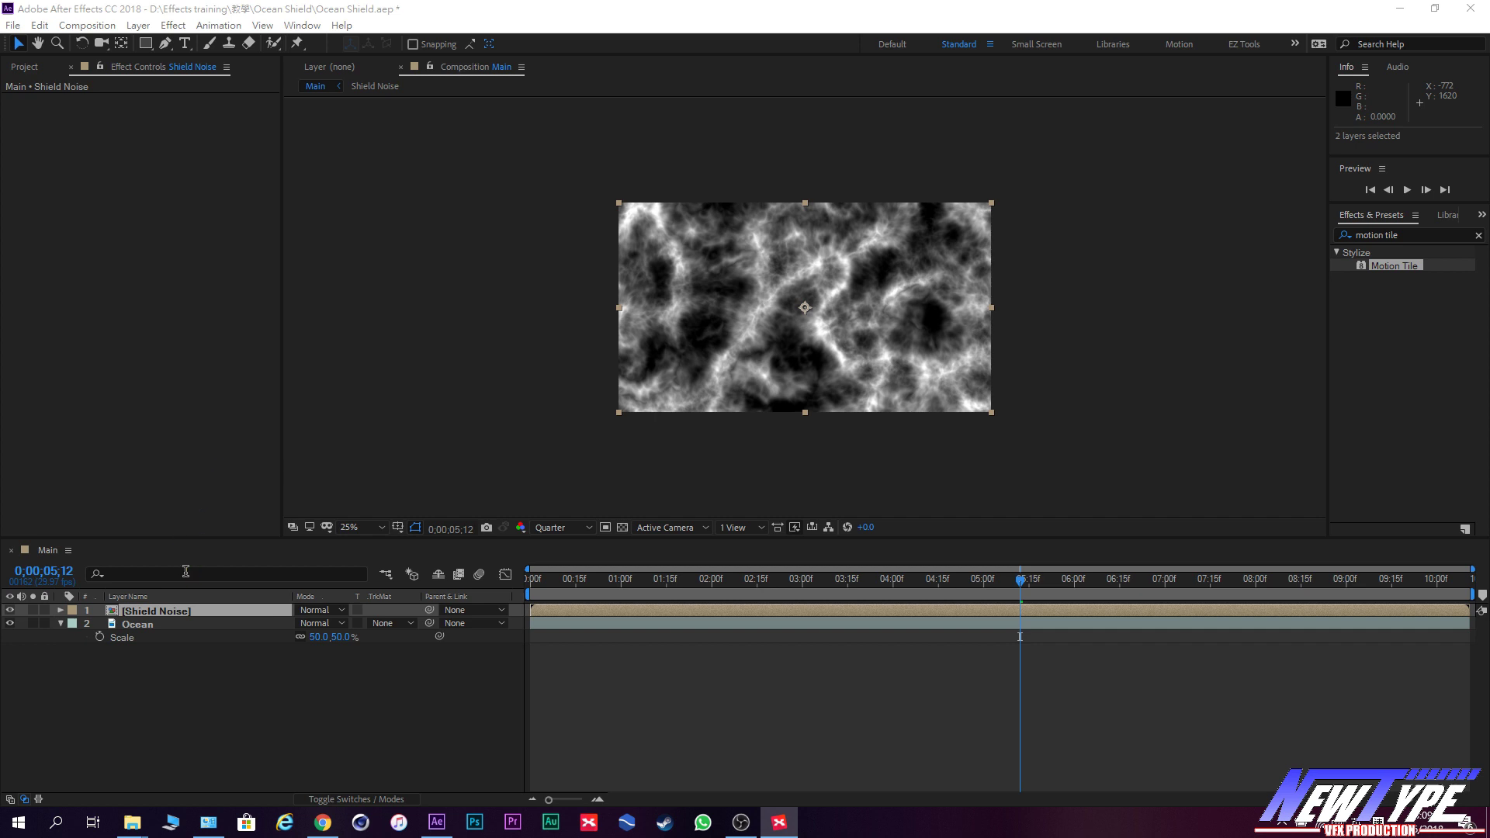
Apply CC Sphere to the Shield Noise layer and view the comp at 50%.
{"action": "left_click", "coordinate": [199, 611]}
{"action": "left_click", "coordinate": [1479, 235]}
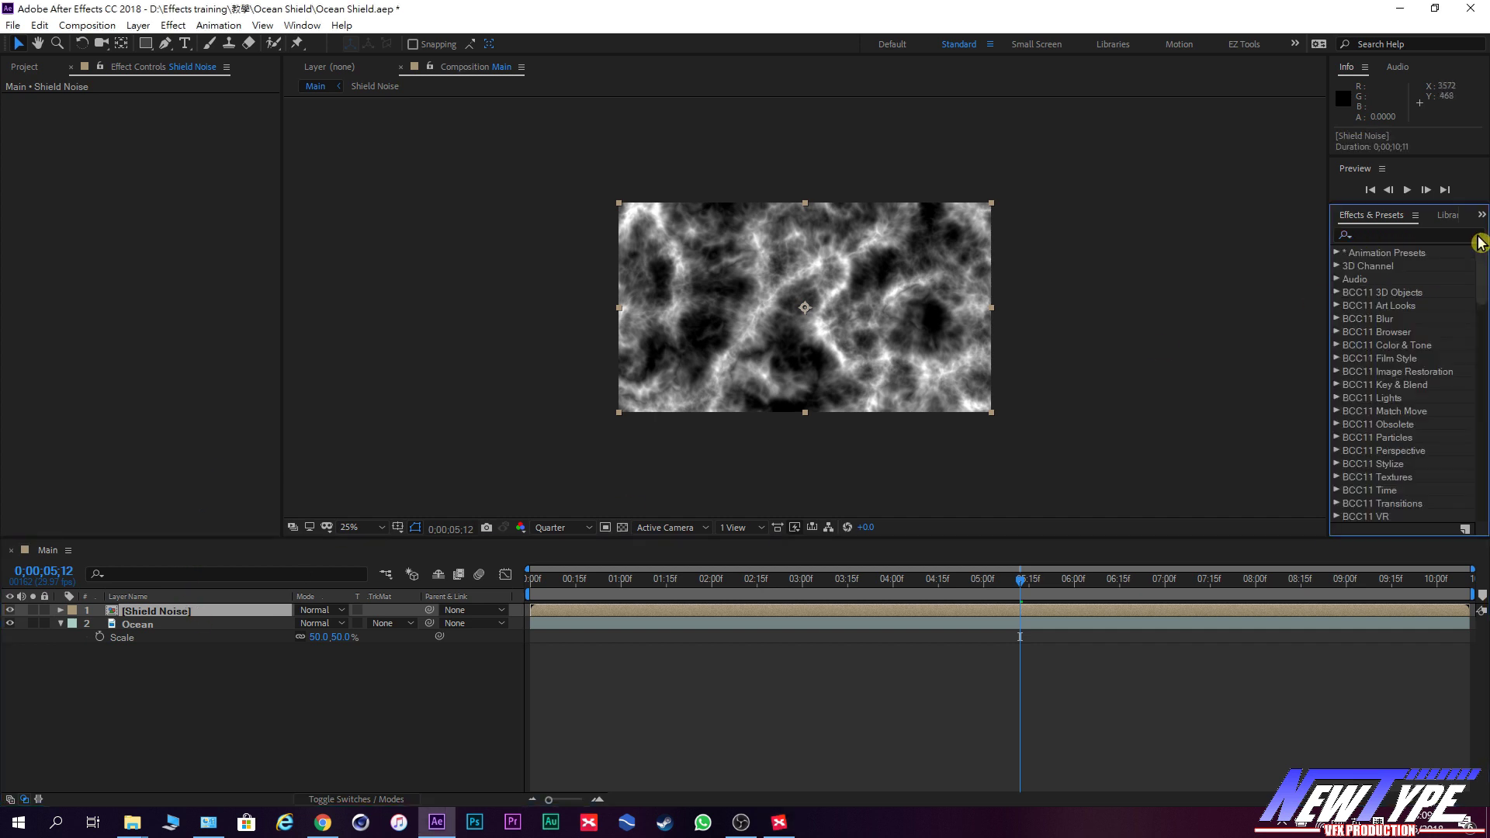
{"action": "left_click", "coordinate": [1436, 237]}
{"action": "type", "text": "cc"}
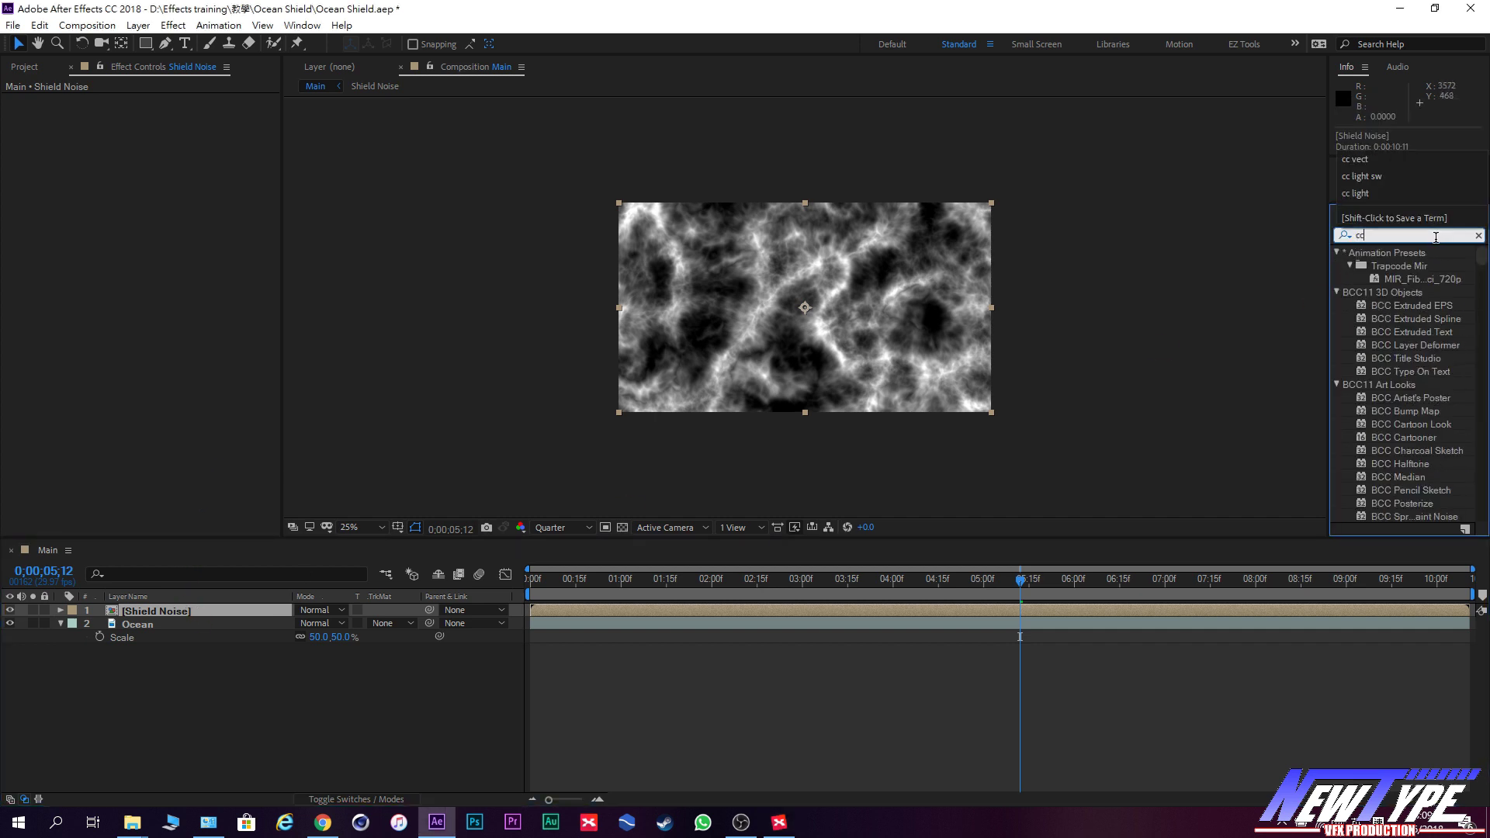
{"action": "type", "text": " sphere"}
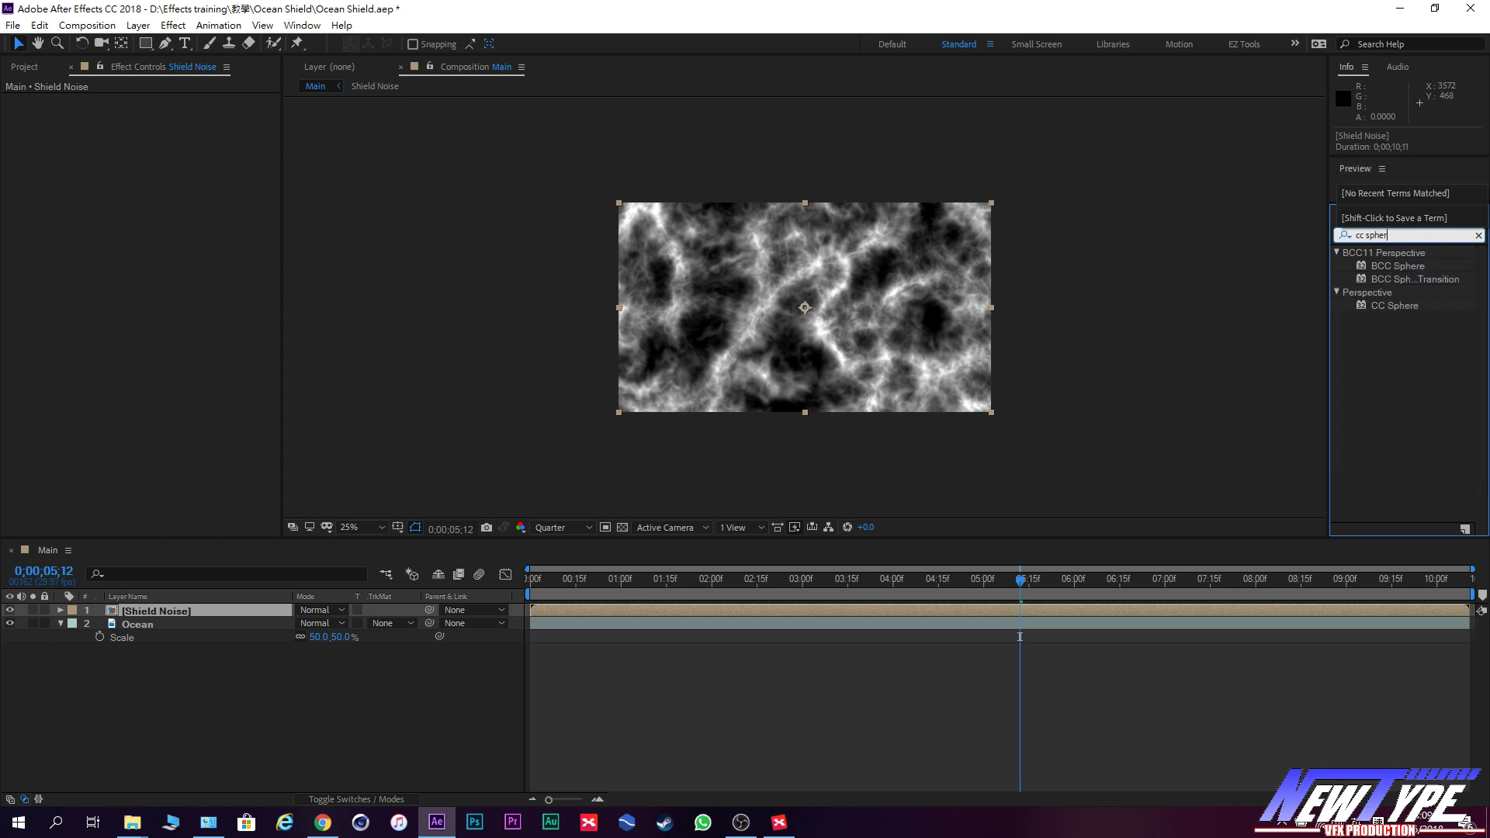
{"action": "left_click", "coordinate": [1435, 307]}
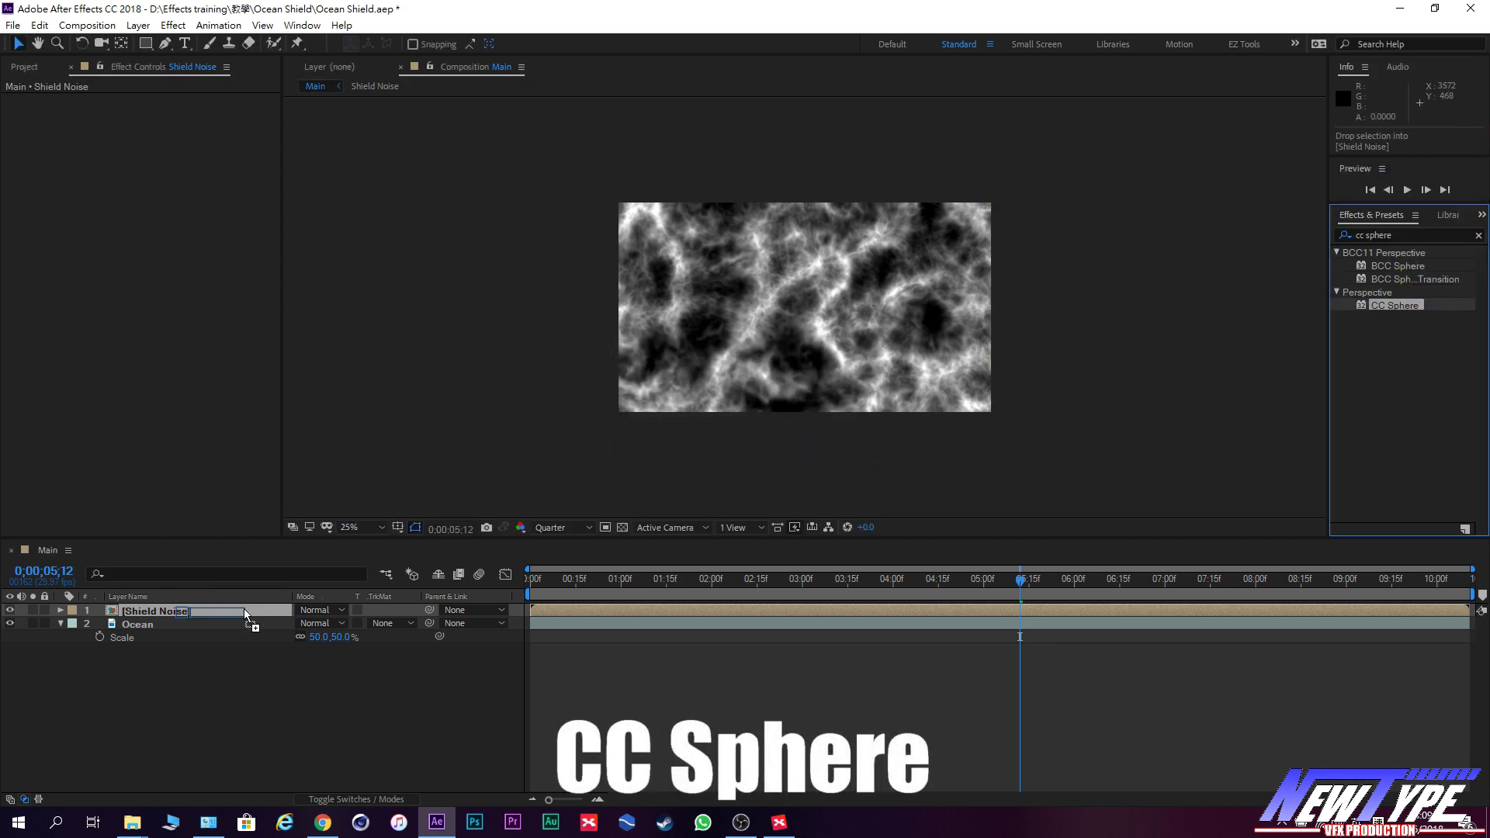
{"action": "left_click_drag", "start_coordinate": [1436, 308], "coordinate": [244, 611]}
{"action": "key", "text": "period"}
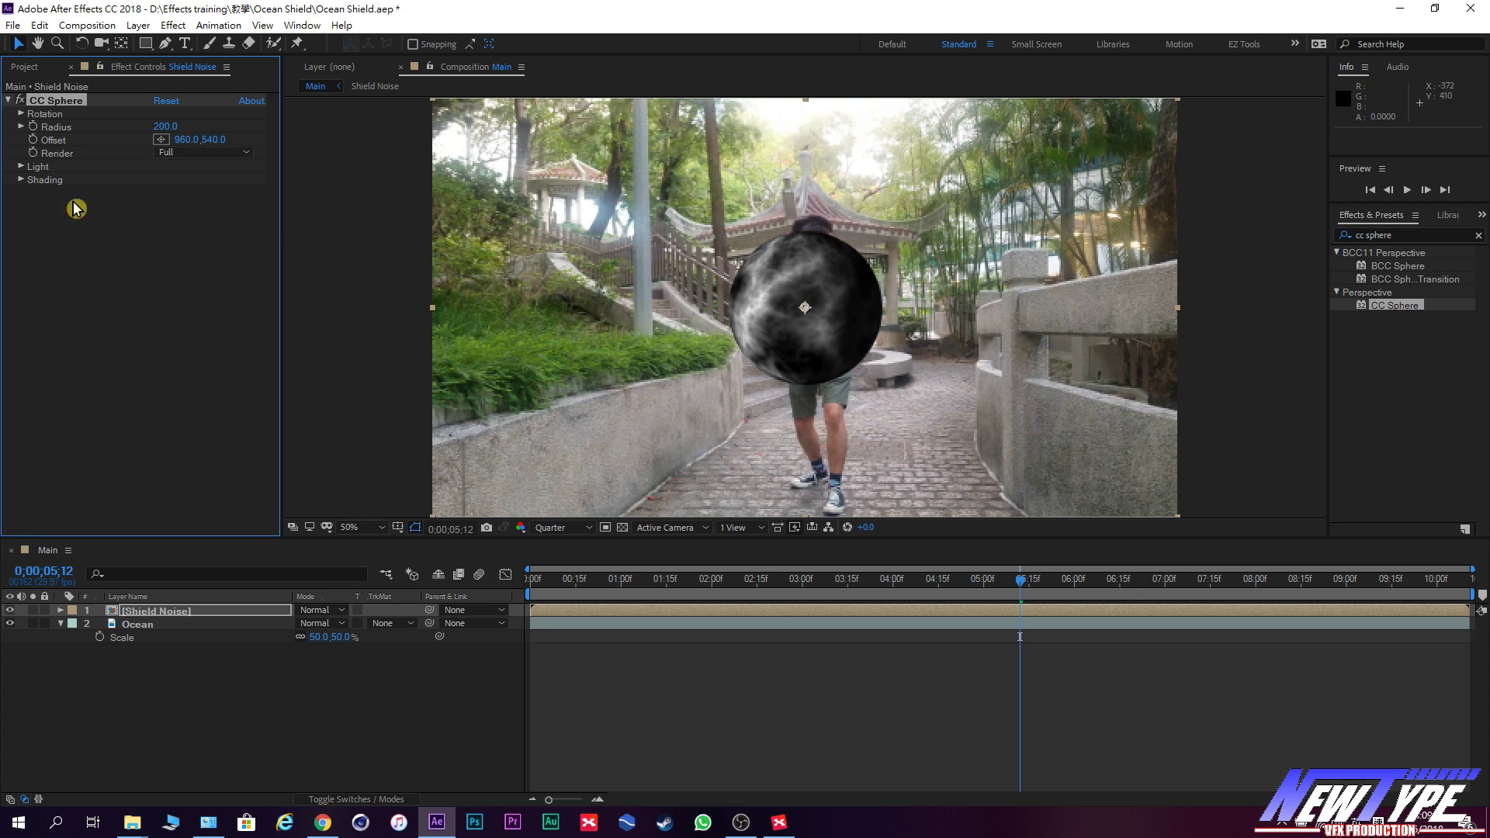
Increase the CC Sphere Radius to 625 and shift its Offset down in the frame.
{"action": "left_click", "coordinate": [21, 113]}
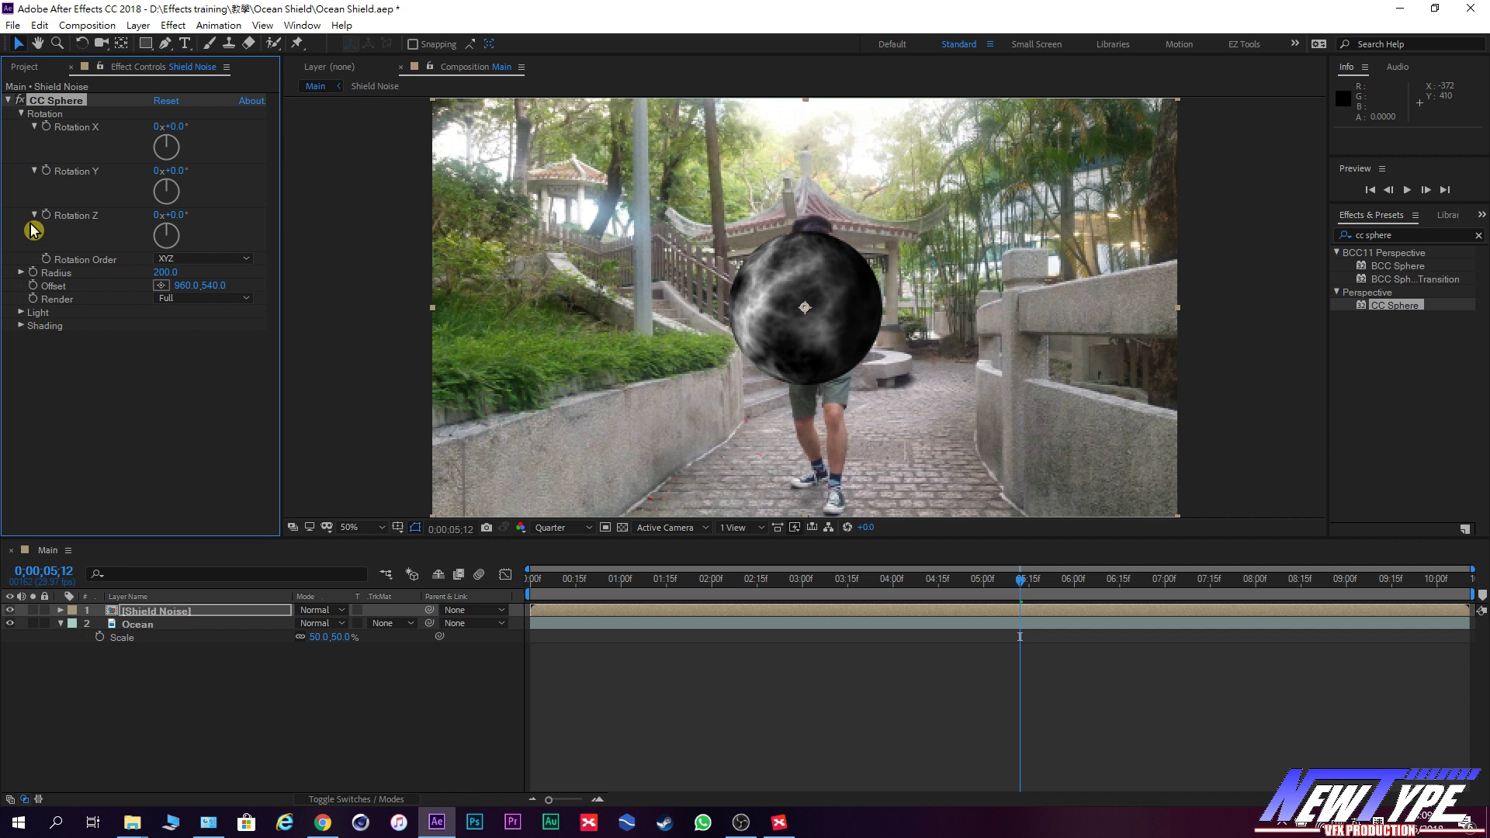
{"action": "left_click", "coordinate": [22, 273]}
{"action": "left_click_drag", "start_coordinate": [165, 272], "coordinate": [510, 284]}
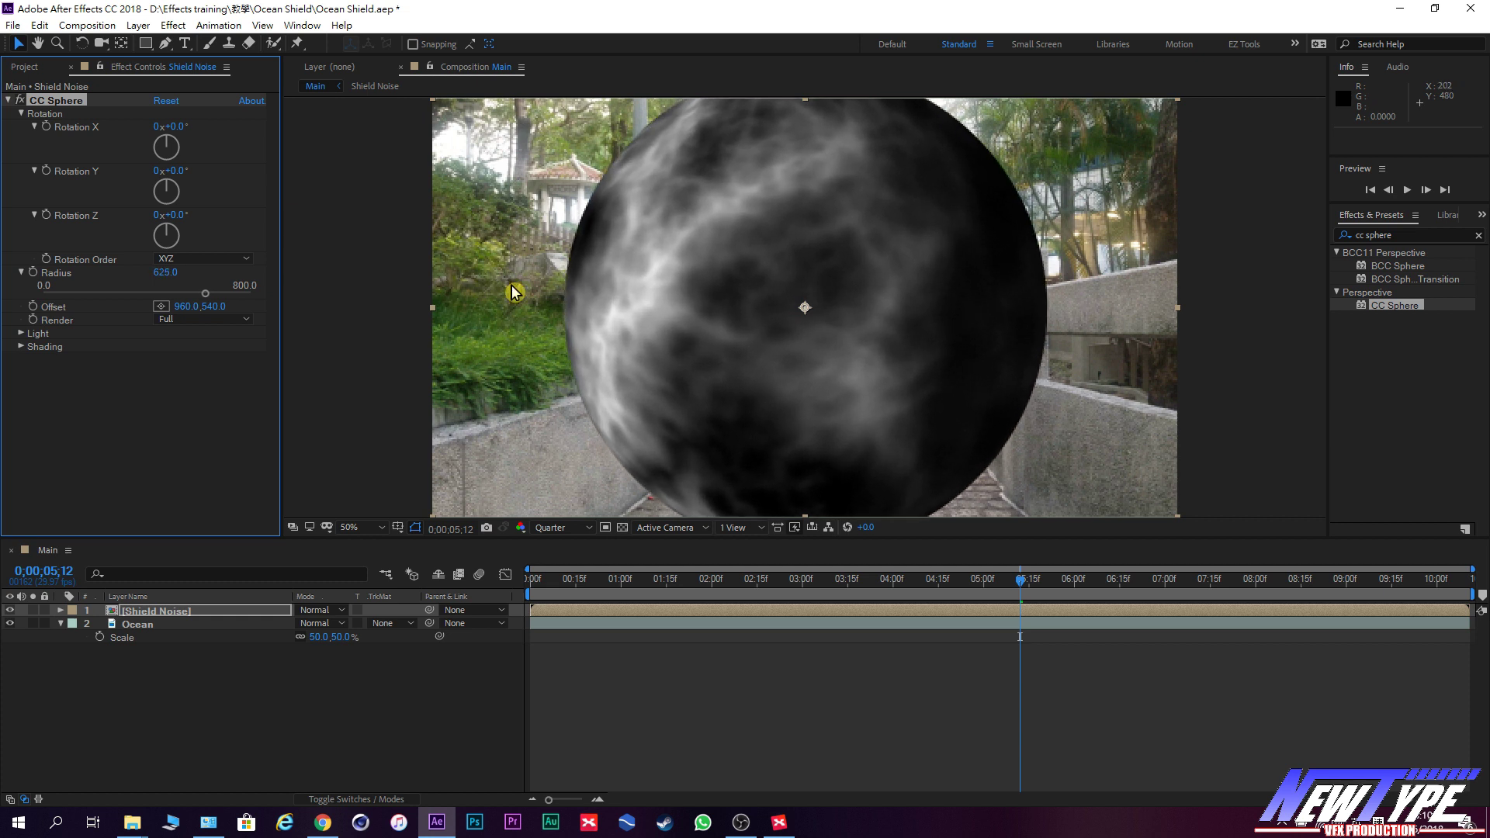
{"action": "left_click", "coordinate": [214, 309]}
{"action": "mouse_move", "coordinate": [209, 305]}
{"action": "left_mouse_down"}
{"action": "mouse_move", "coordinate": [446, 318]}
{"action": "mouse_move", "coordinate": [204, 307]}
{"action": "left_mouse_up"}
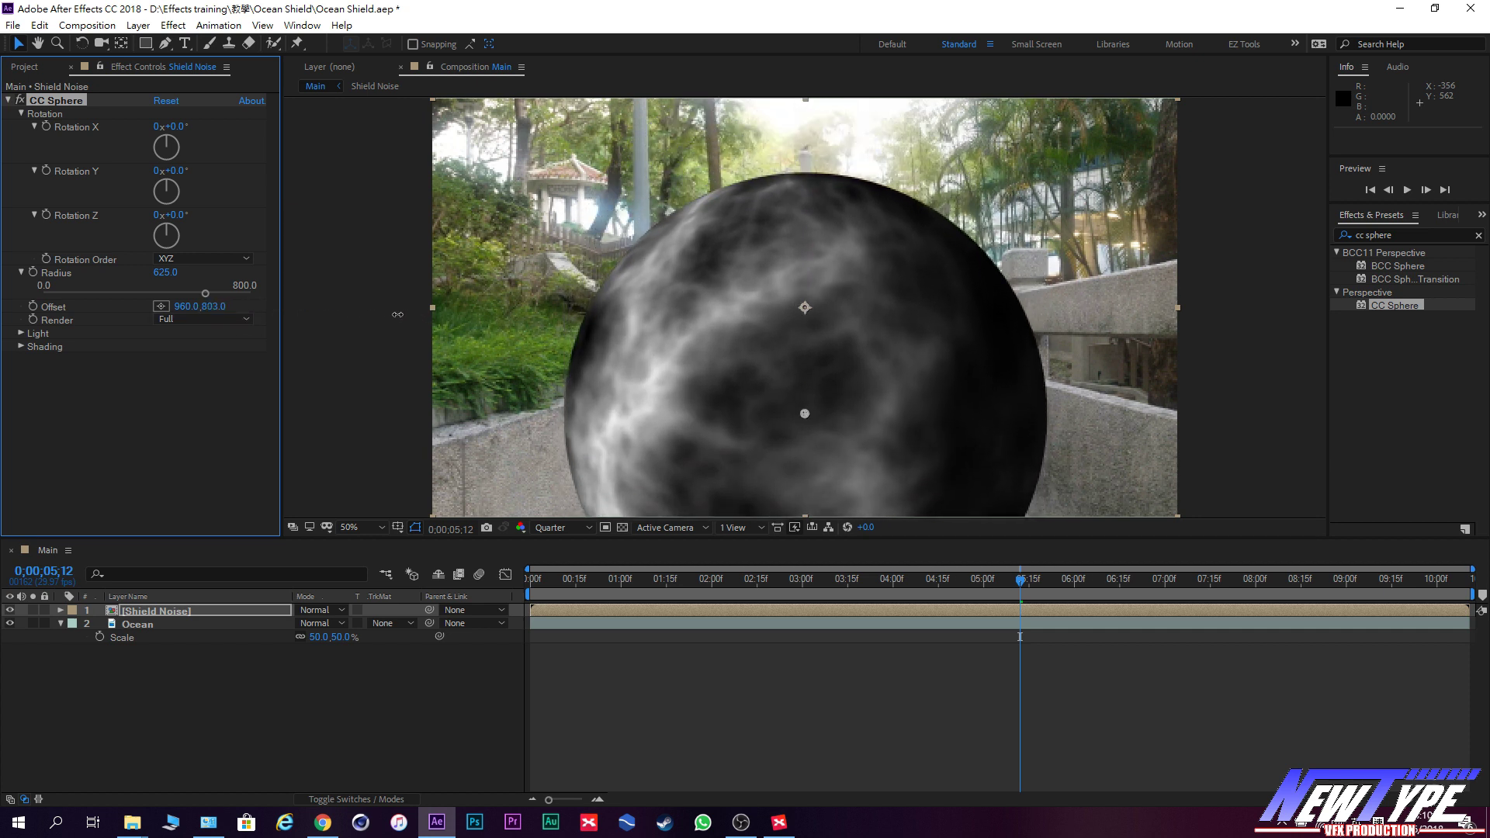
Nudge the sphere right and try Darken, then Add blending on Shield Noise.
{"action": "left_click_drag", "start_coordinate": [204, 308], "coordinate": [258, 359]}
{"action": "left_click", "coordinate": [176, 612]}
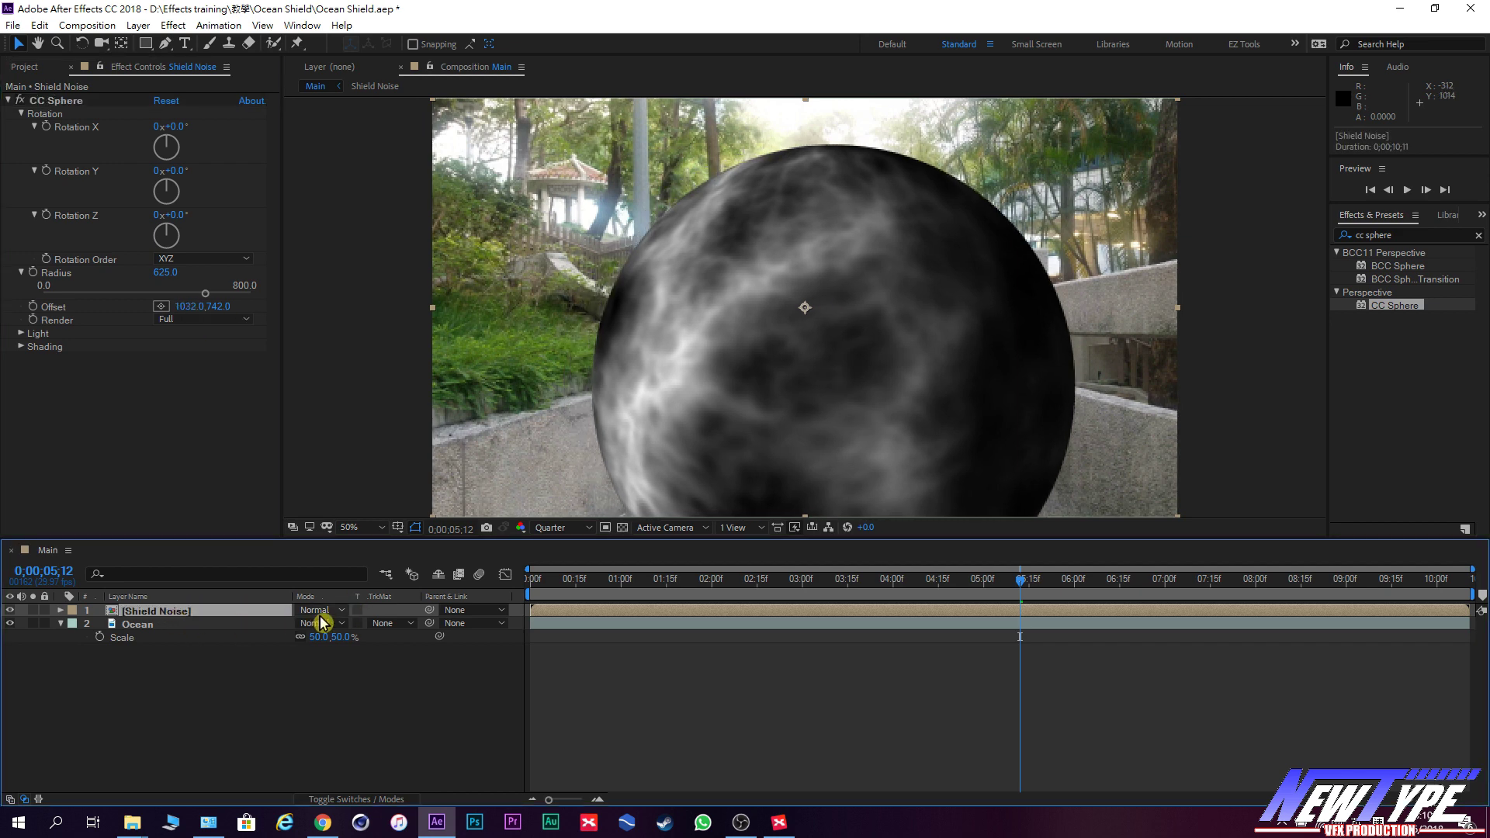
{"action": "left_click", "coordinate": [319, 610]}
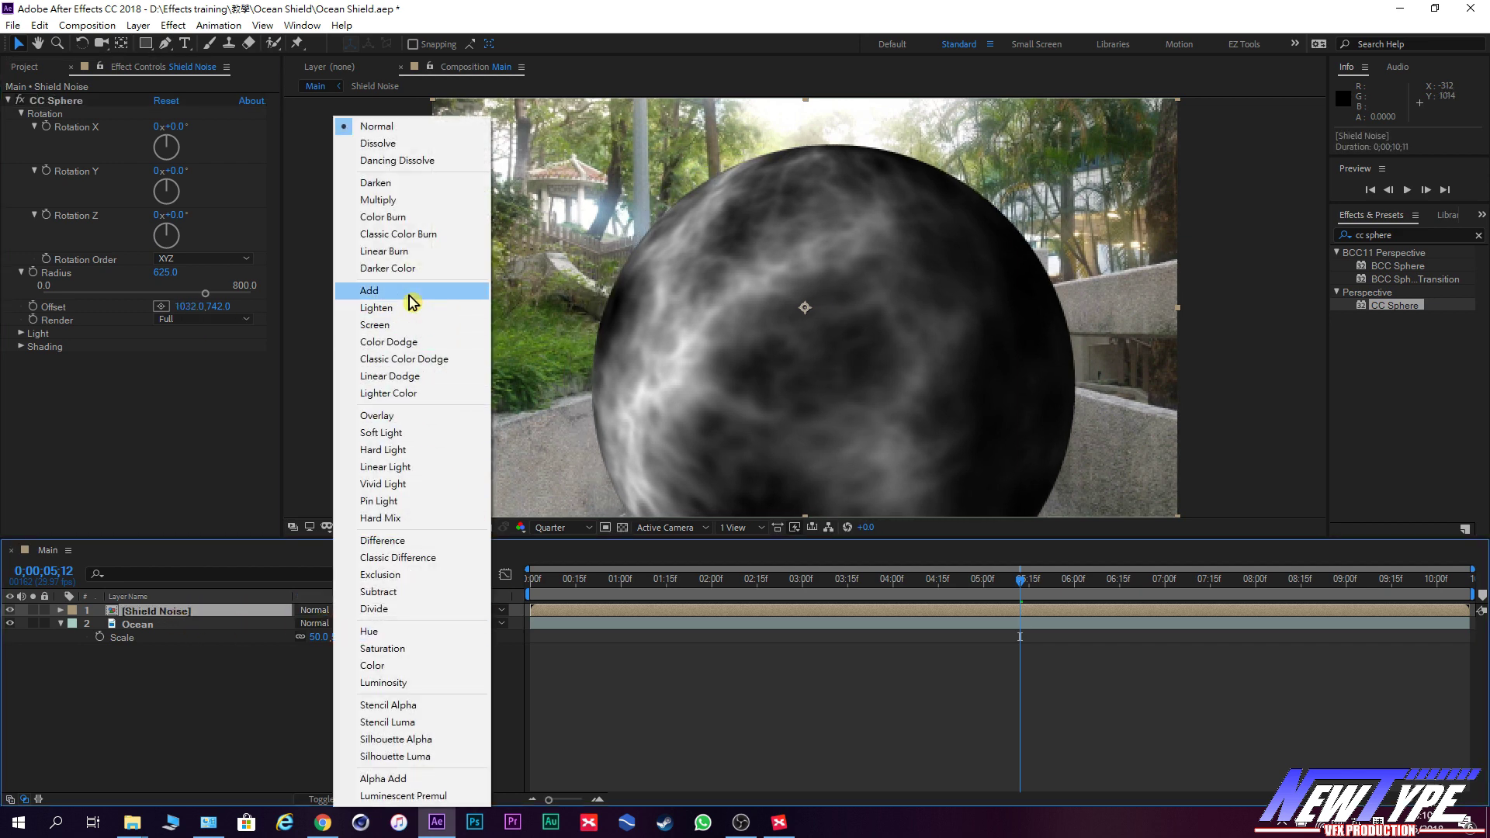
{"action": "left_click", "coordinate": [413, 183]}
{"action": "left_click", "coordinate": [318, 610]}
{"action": "left_click", "coordinate": [392, 299]}
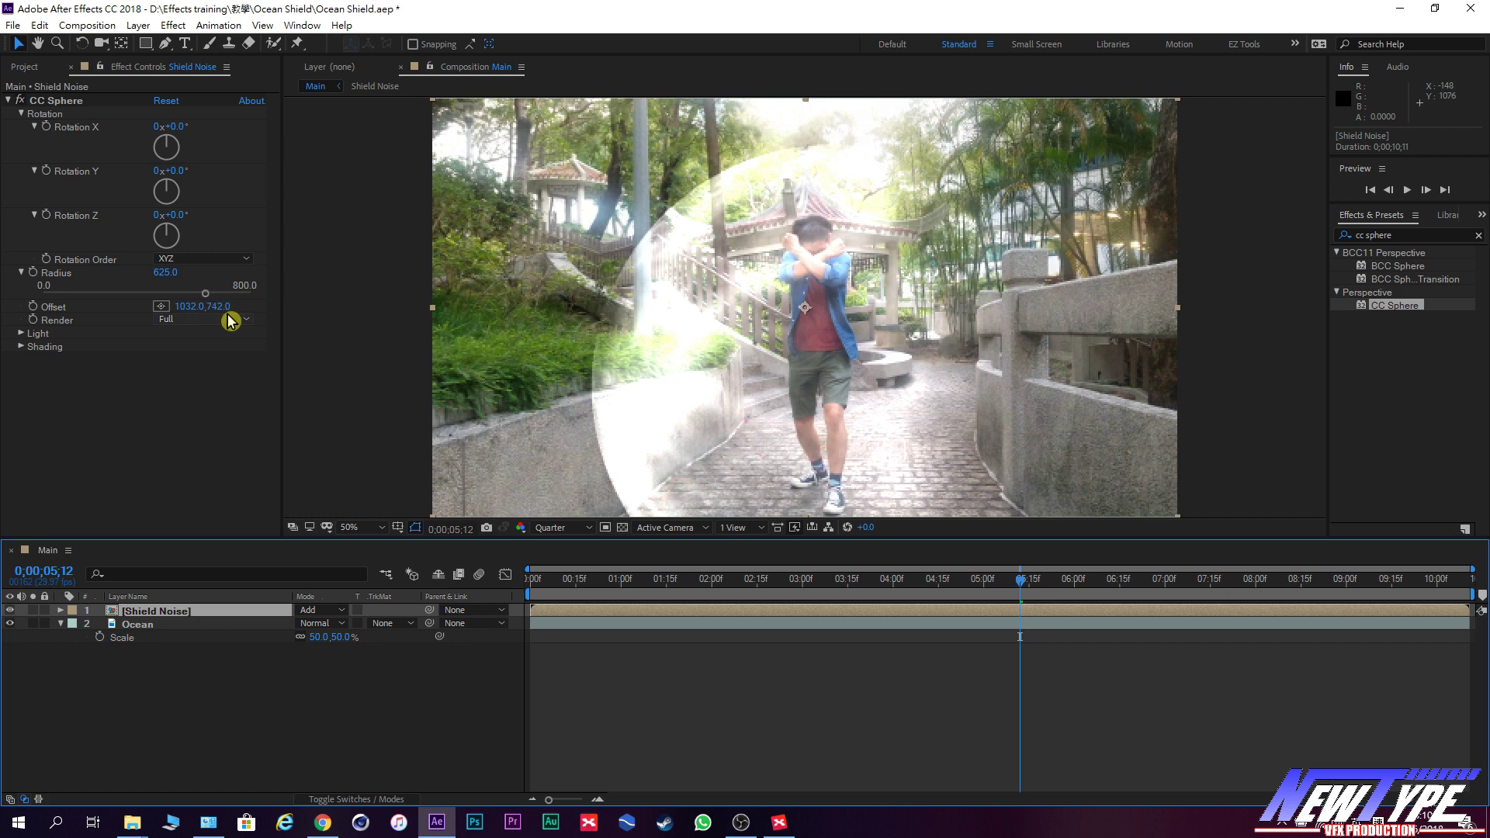
Shrink the sphere to radius 532 at offset 986, 721 and return Shield Noise to Normal.
{"action": "left_click_drag", "start_coordinate": [226, 305], "coordinate": [208, 305]}
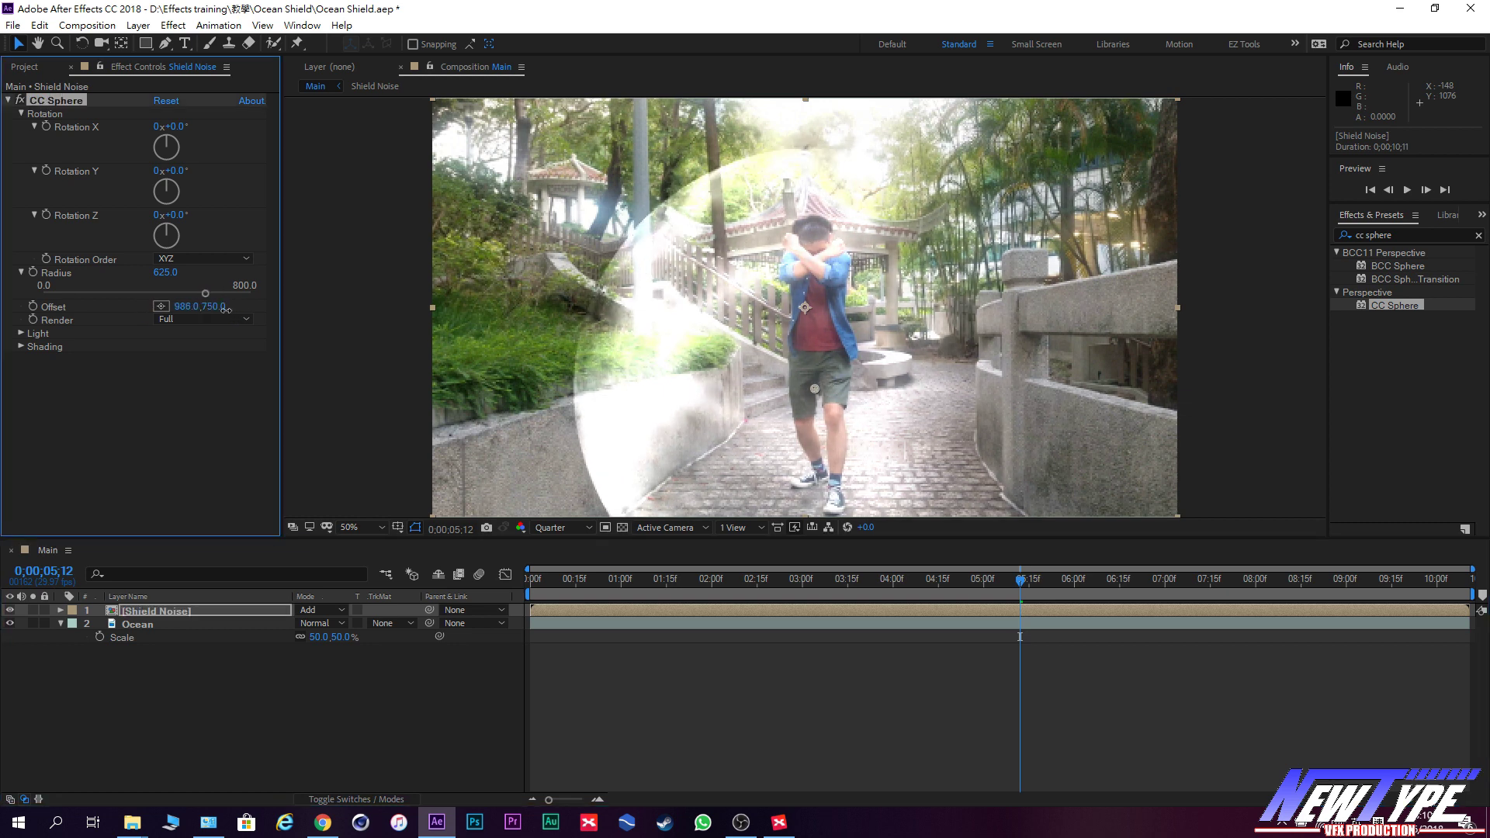
{"action": "left_click", "coordinate": [318, 611]}
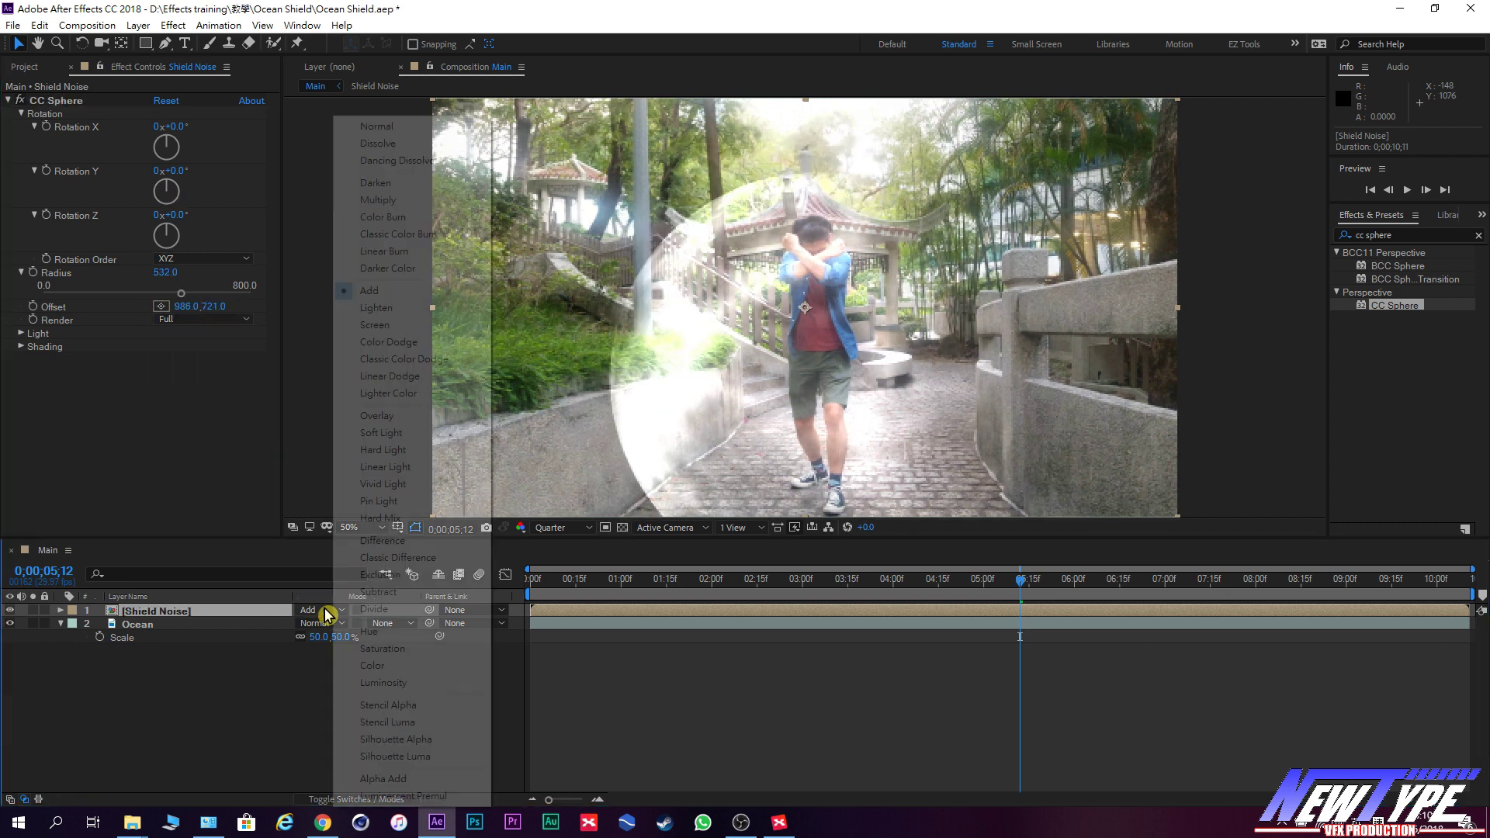
{"action": "left_click", "coordinate": [405, 127]}
{"action": "left_click", "coordinate": [22, 346]}
Relight the sphere with light height 72 and light direction -5°.
{"action": "left_click", "coordinate": [20, 334]}
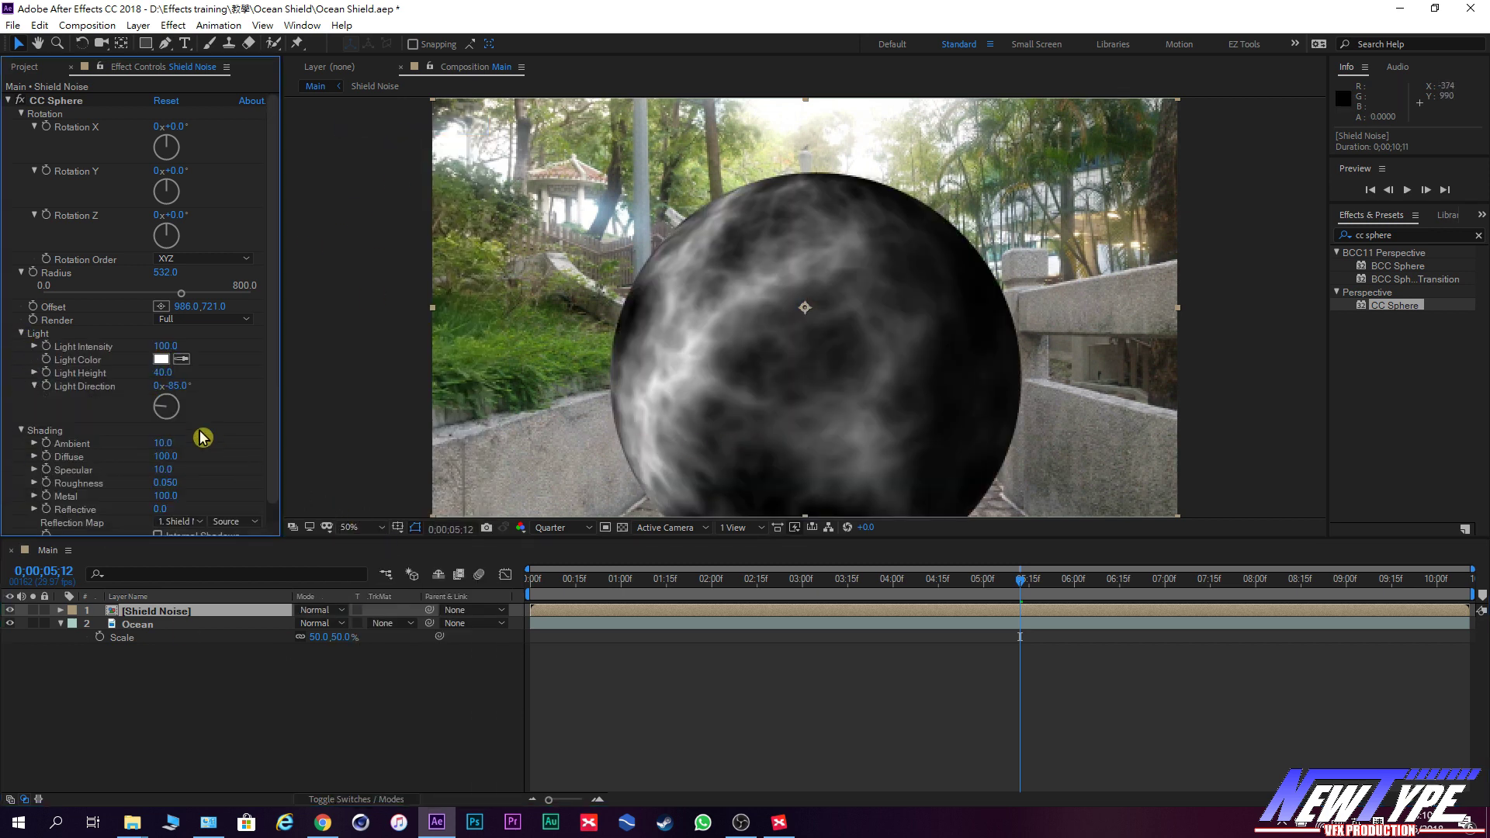
{"action": "left_click_drag", "start_coordinate": [177, 386], "coordinate": [209, 403]}
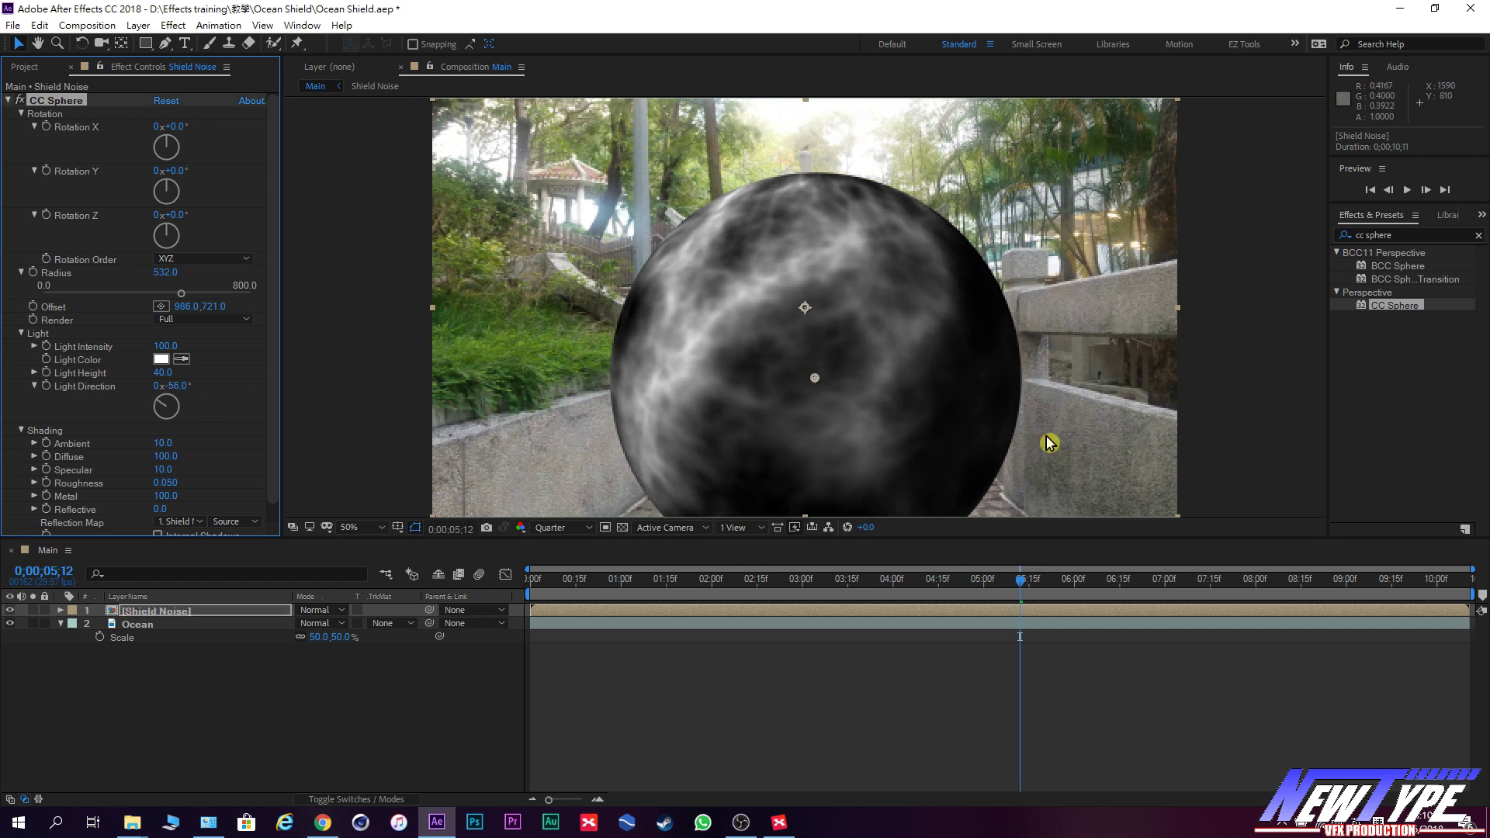
{"action": "left_click_drag", "start_coordinate": [177, 386], "coordinate": [220, 394]}
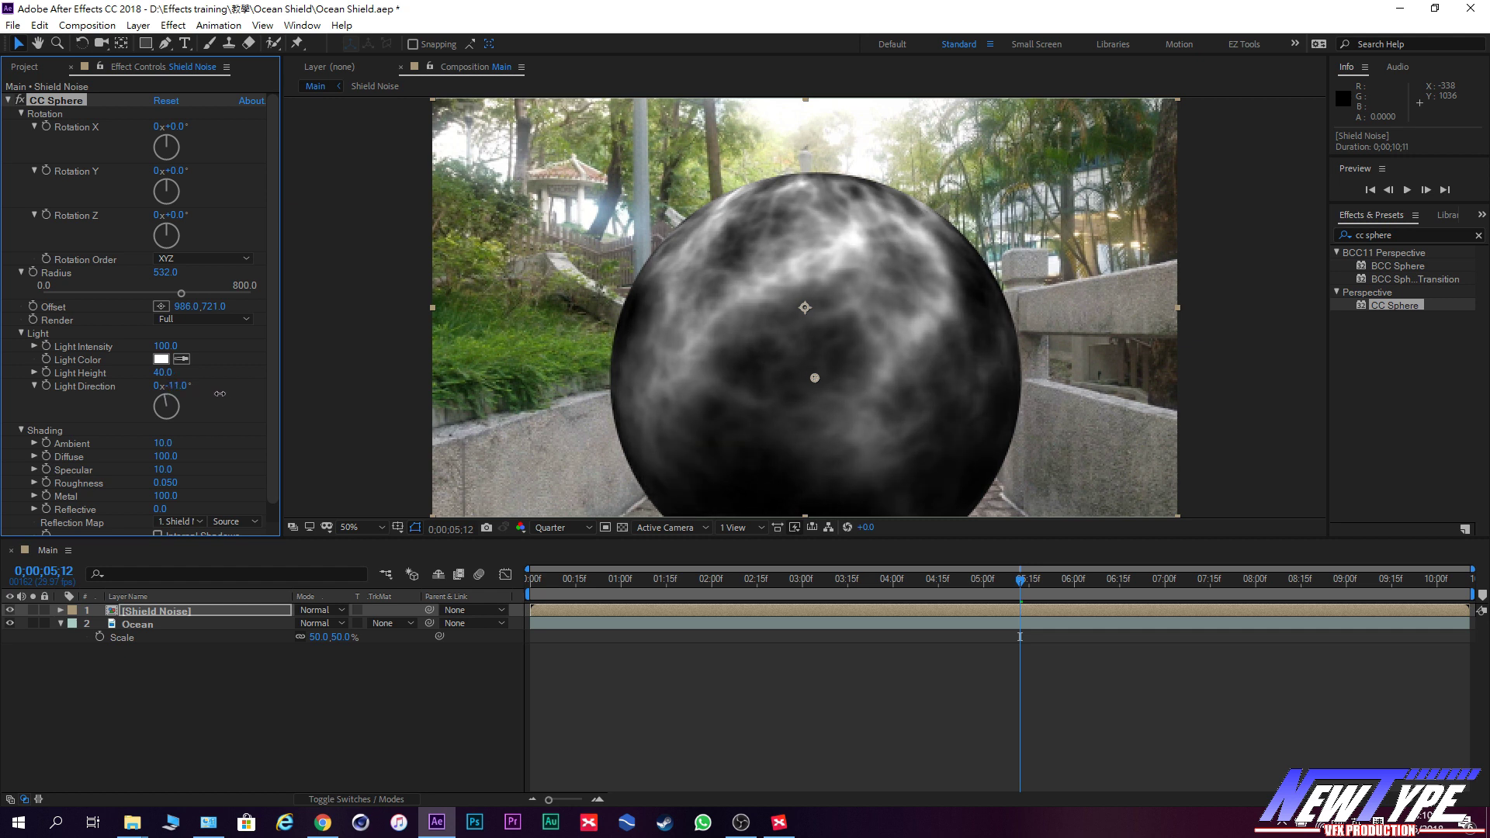
{"action": "left_click_drag", "start_coordinate": [145, 374], "coordinate": [183, 376]}
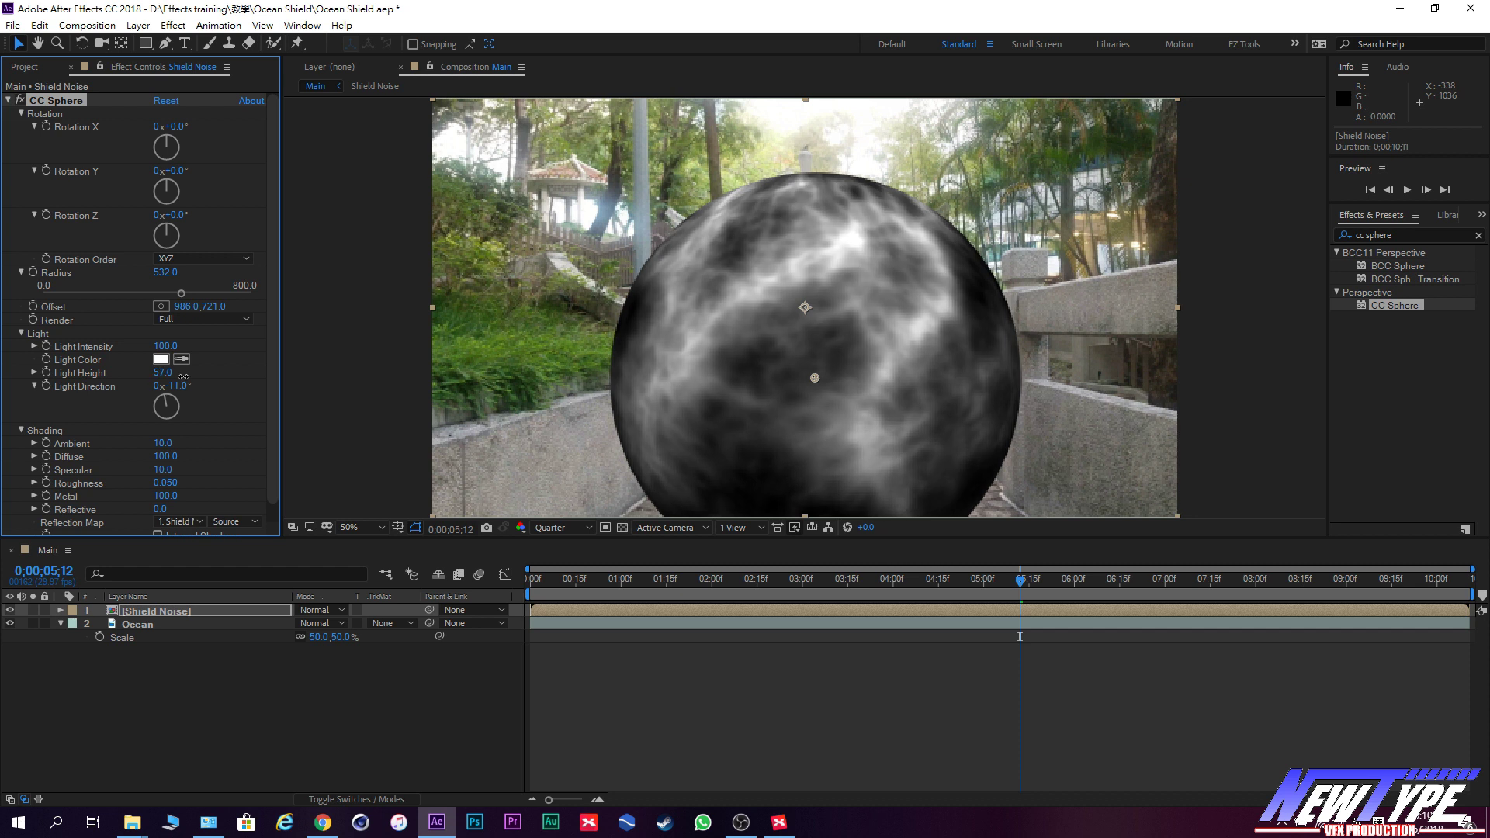
{"action": "left_click_drag", "start_coordinate": [187, 386], "coordinate": [177, 371]}
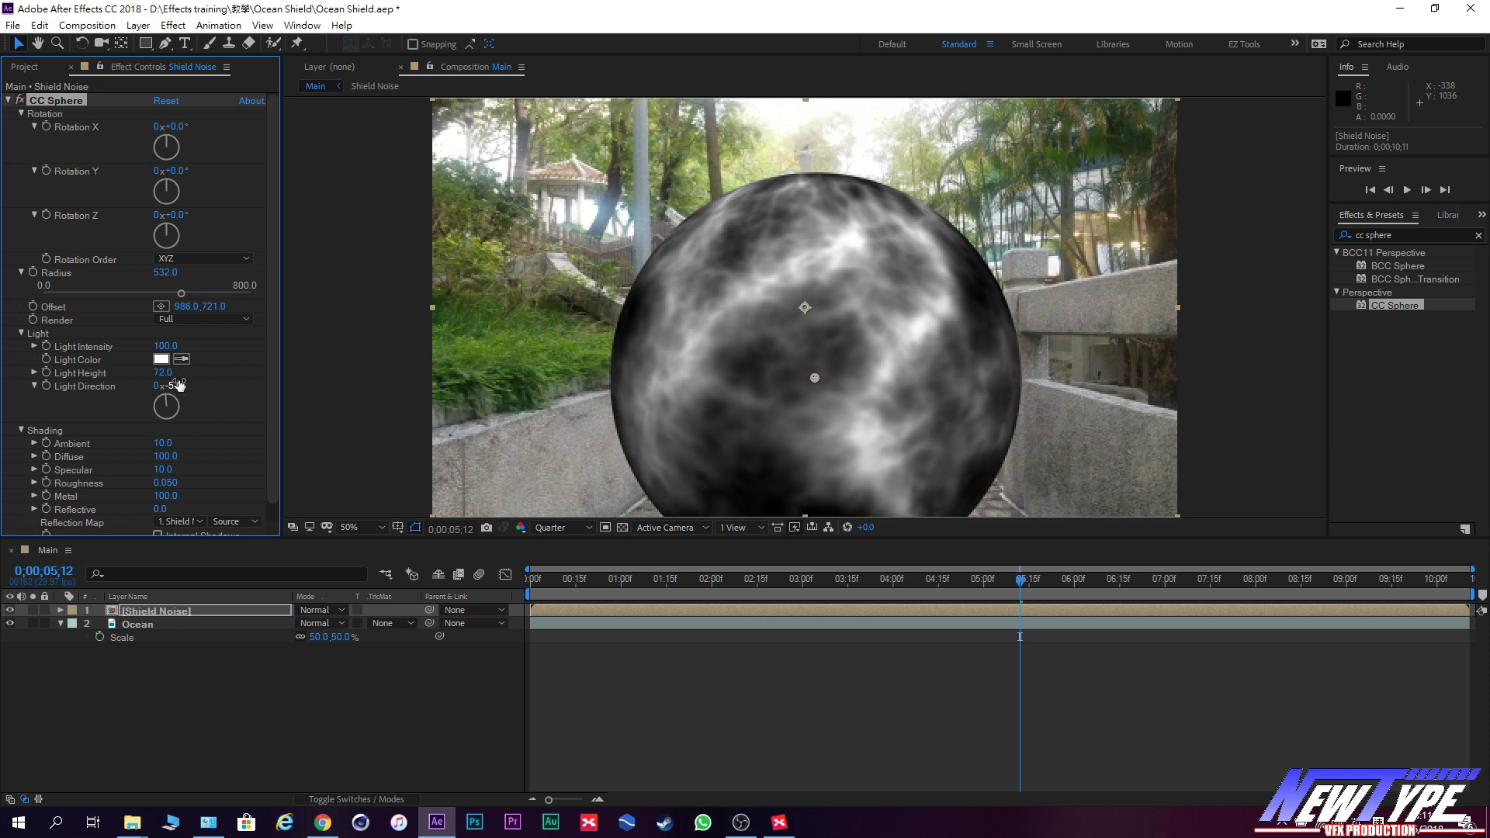
Set Shield Noise to Add blending and check the glow at an earlier frame.
{"action": "left_click", "coordinate": [318, 611]}
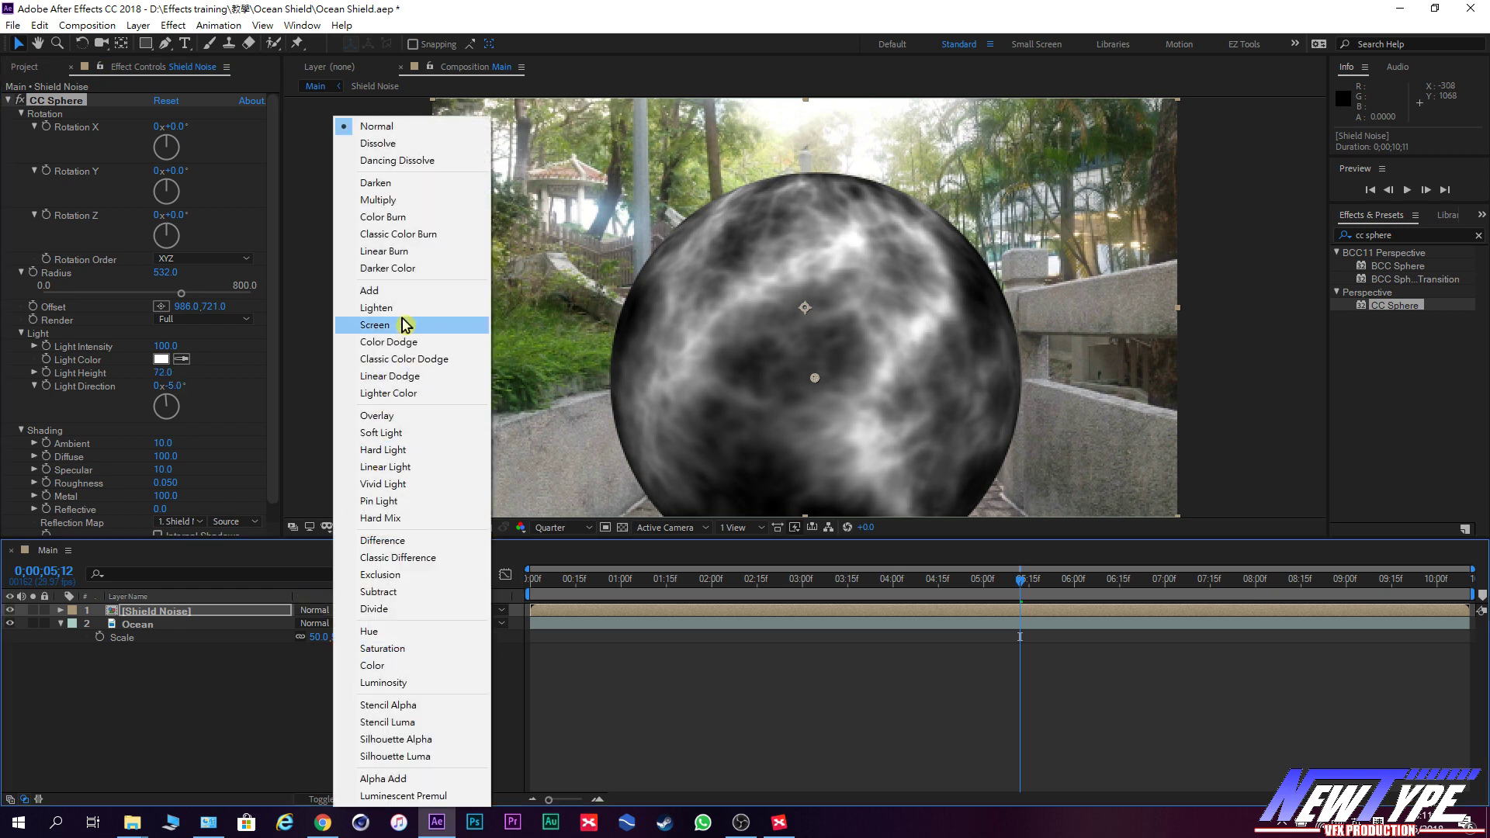
{"action": "left_click", "coordinate": [369, 291]}
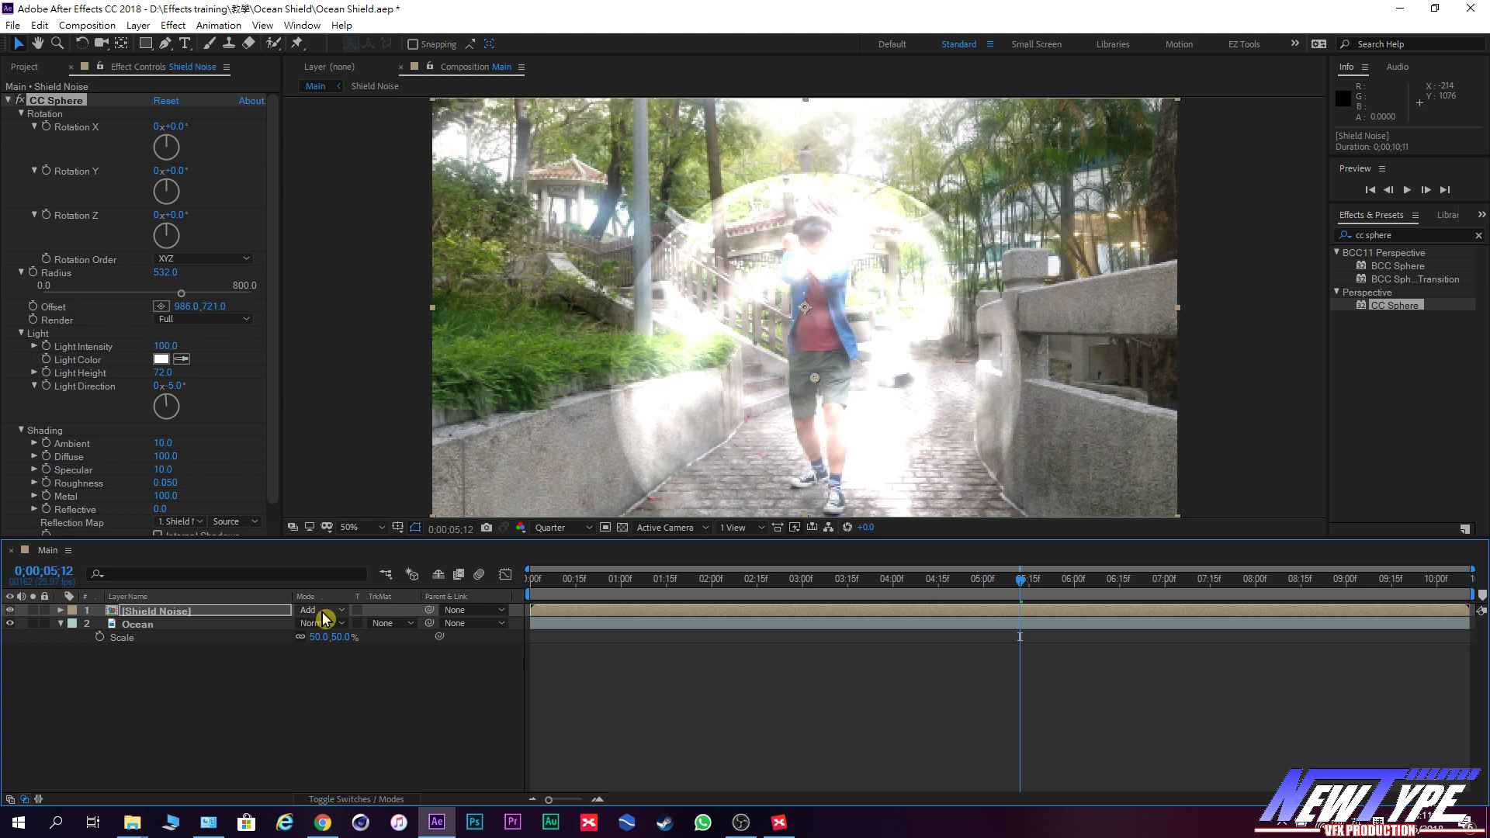
{"action": "mouse_move", "coordinate": [1023, 588]}
{"action": "left_mouse_down"}
{"action": "mouse_move", "coordinate": [685, 603]}
{"action": "mouse_move", "coordinate": [915, 621]}
{"action": "left_mouse_up"}
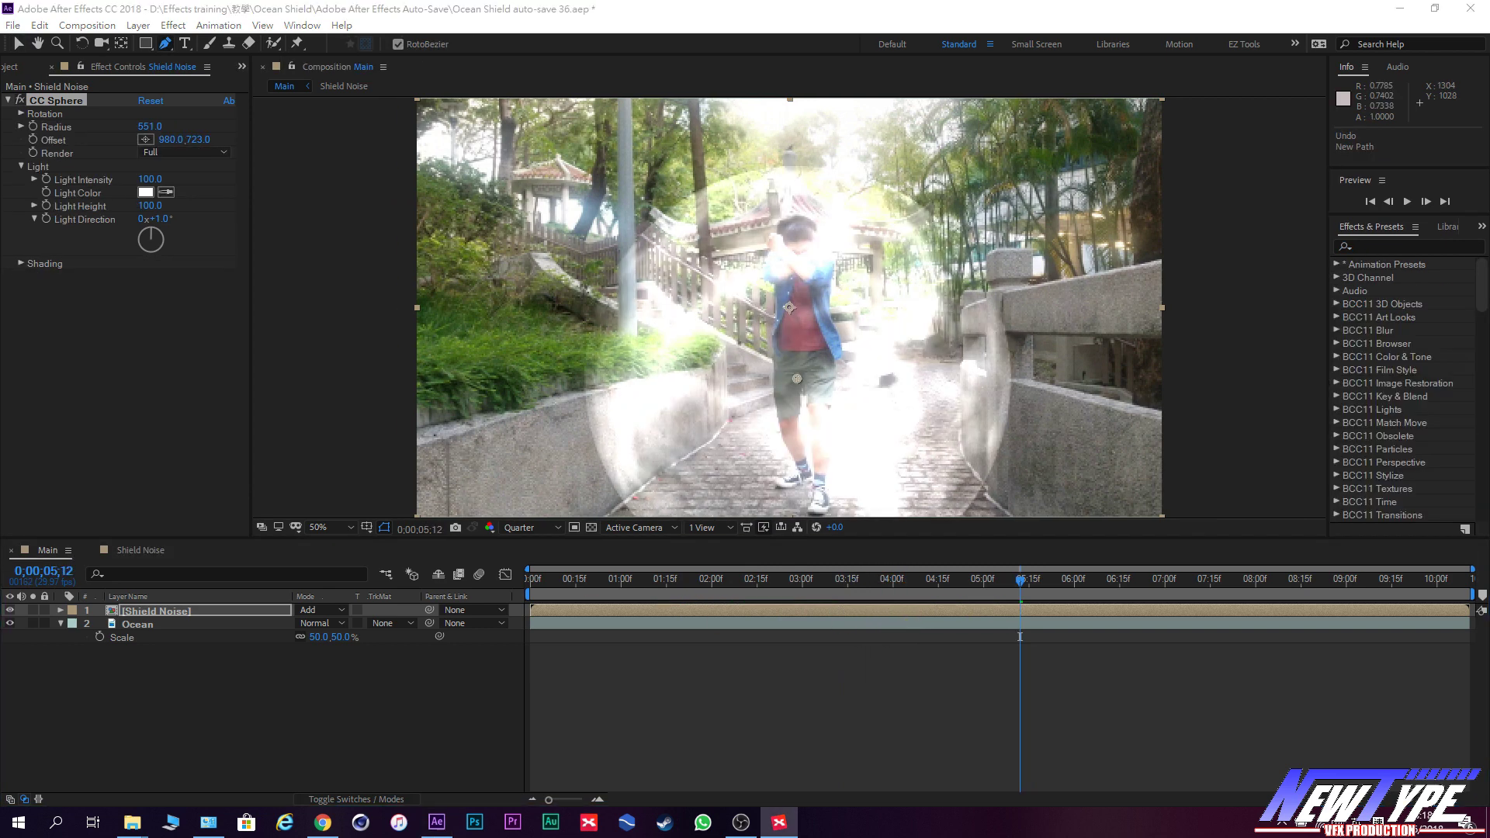
Pre-compose Shield Noise with all attributes moved into a new comp named 'Shield Noise Comp'.
{"action": "left_click", "coordinate": [190, 613]}
{"action": "right_click", "coordinate": [185, 613]}
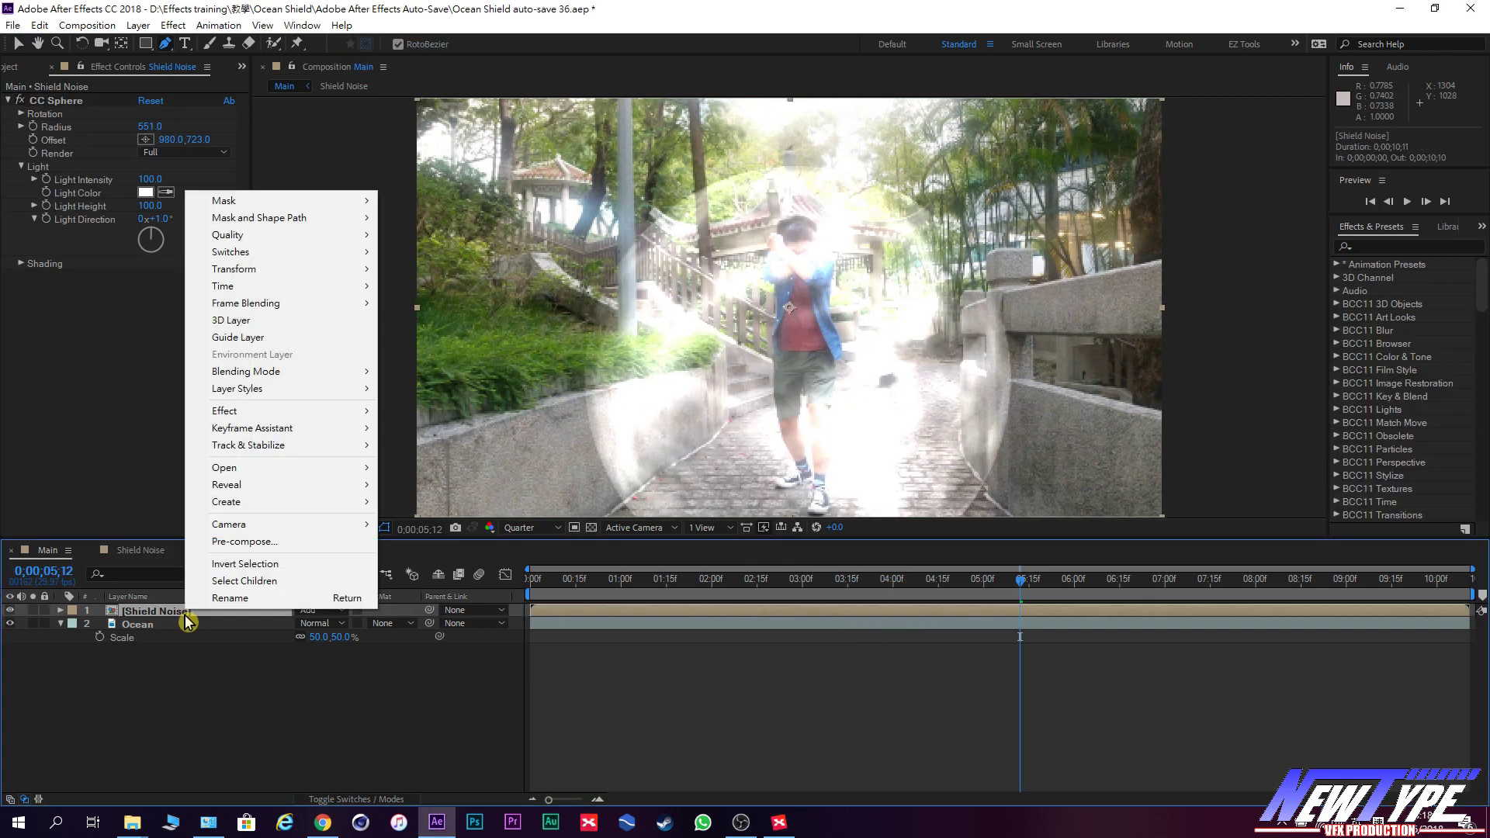
{"action": "left_click", "coordinate": [295, 542]}
{"action": "left_click", "coordinate": [38, 150]}
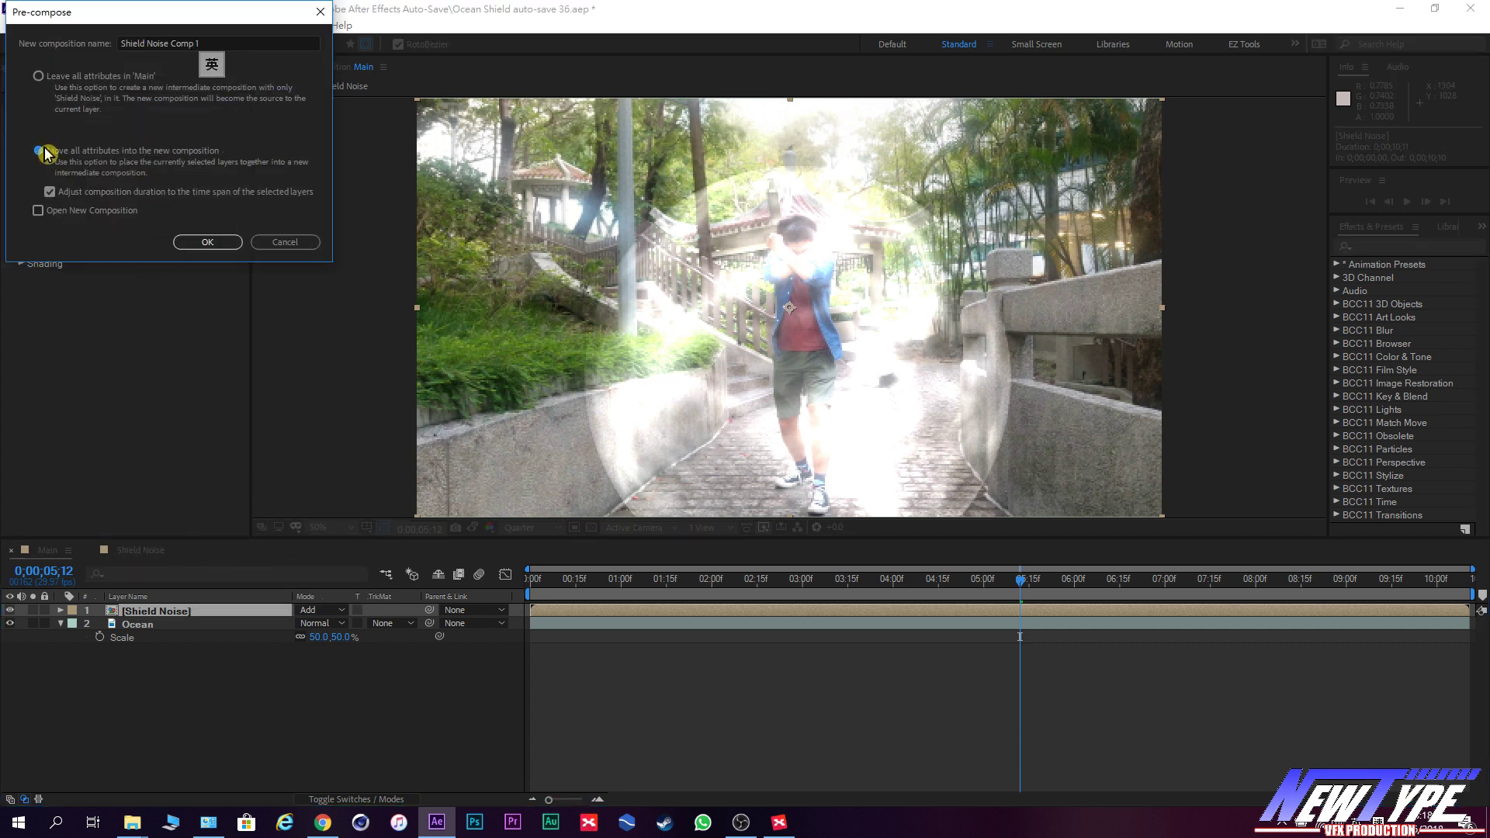
{"action": "left_click", "coordinate": [201, 43]}
{"action": "double_click", "coordinate": [200, 43]}
{"action": "left_click", "coordinate": [220, 38]}
{"action": "key", "text": "BackSpace"}
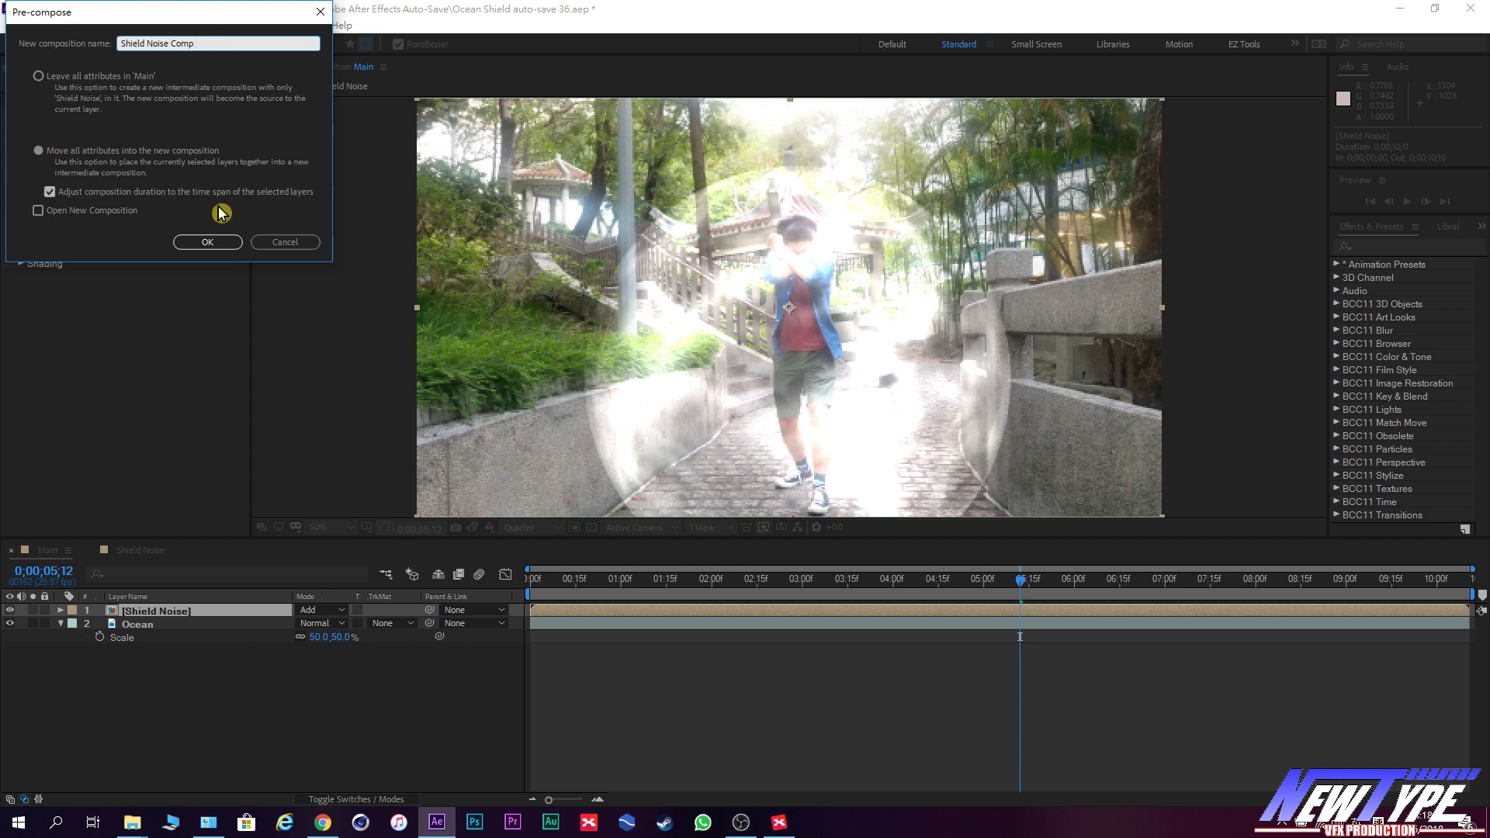
{"action": "left_click", "coordinate": [225, 242]}
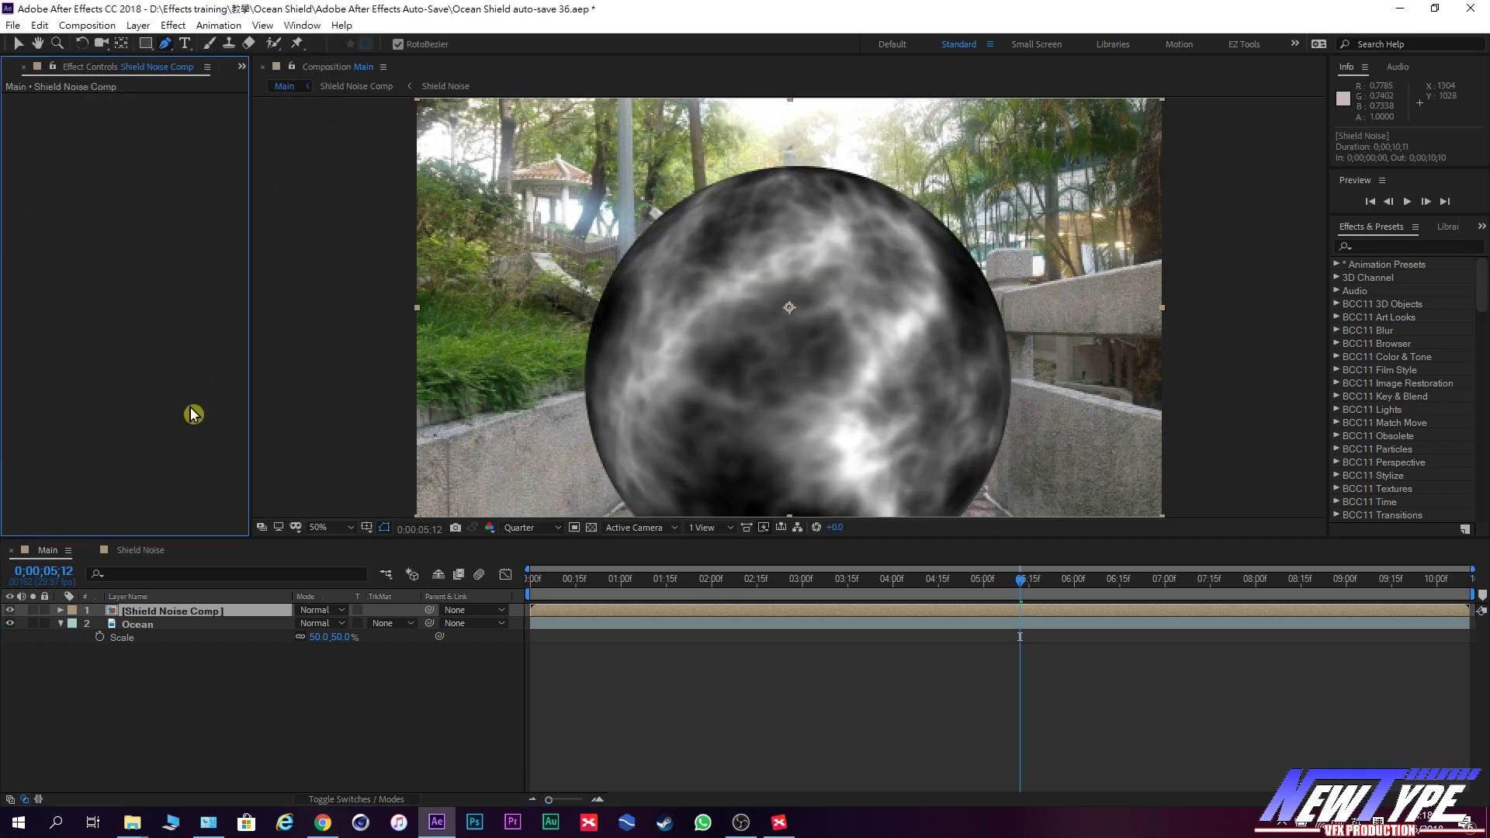
Set Shield Noise Comp's blend mode to Add over the footage.
{"action": "left_click", "coordinate": [320, 610]}
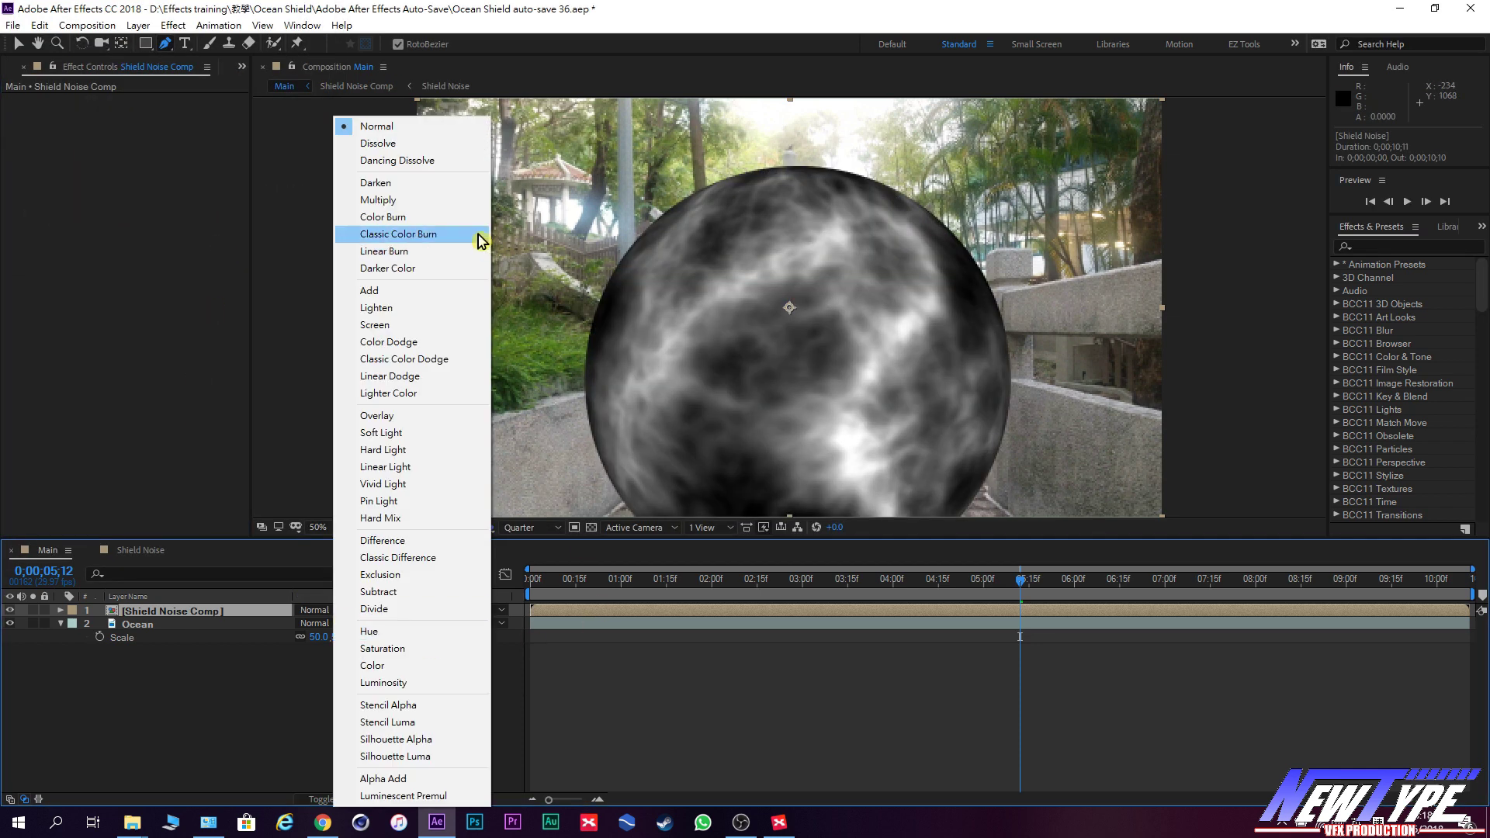
{"action": "left_click", "coordinate": [481, 291]}
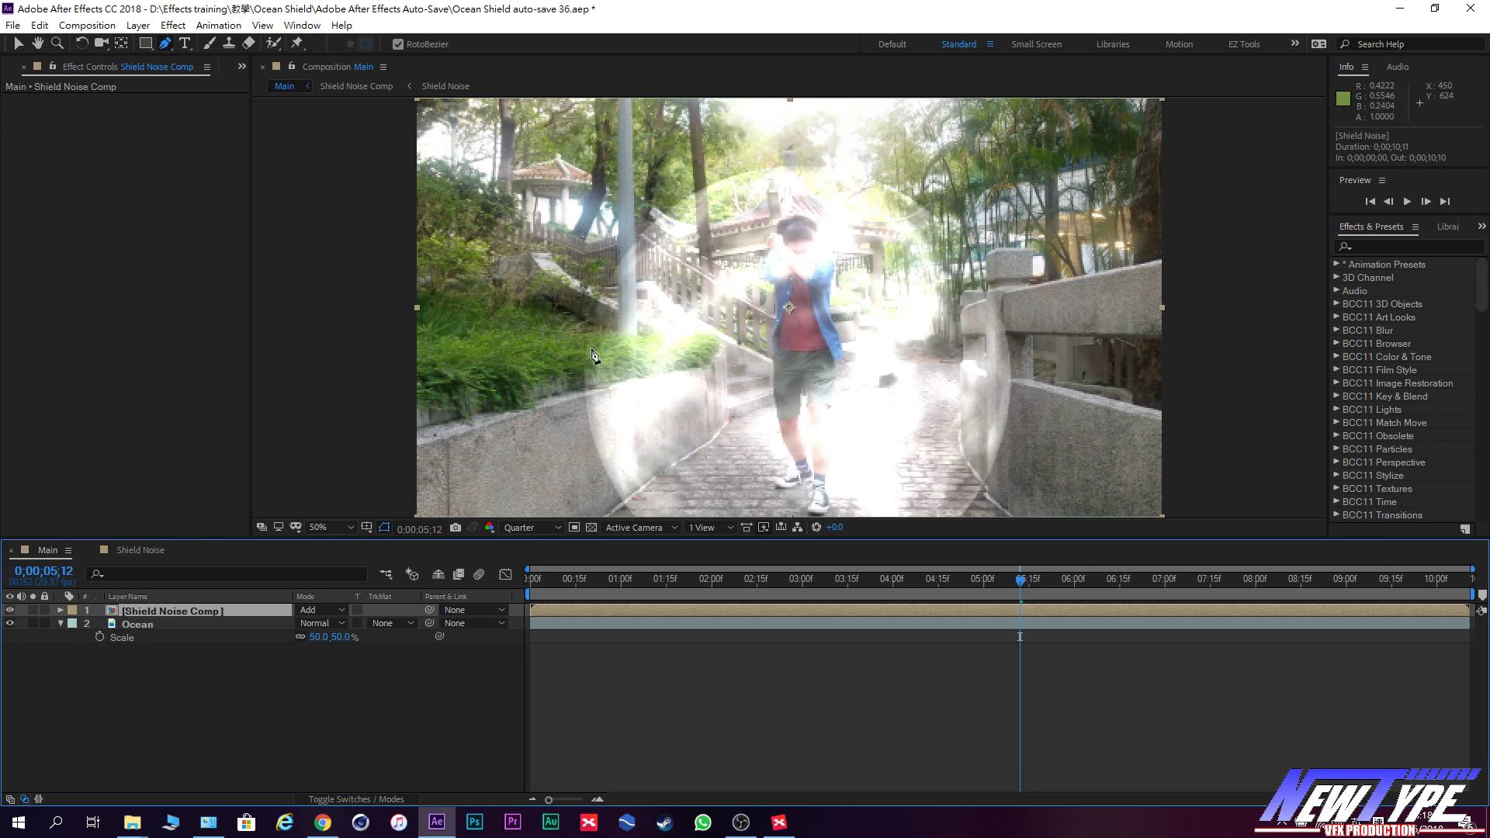
{"action": "left_click", "coordinate": [145, 43]}
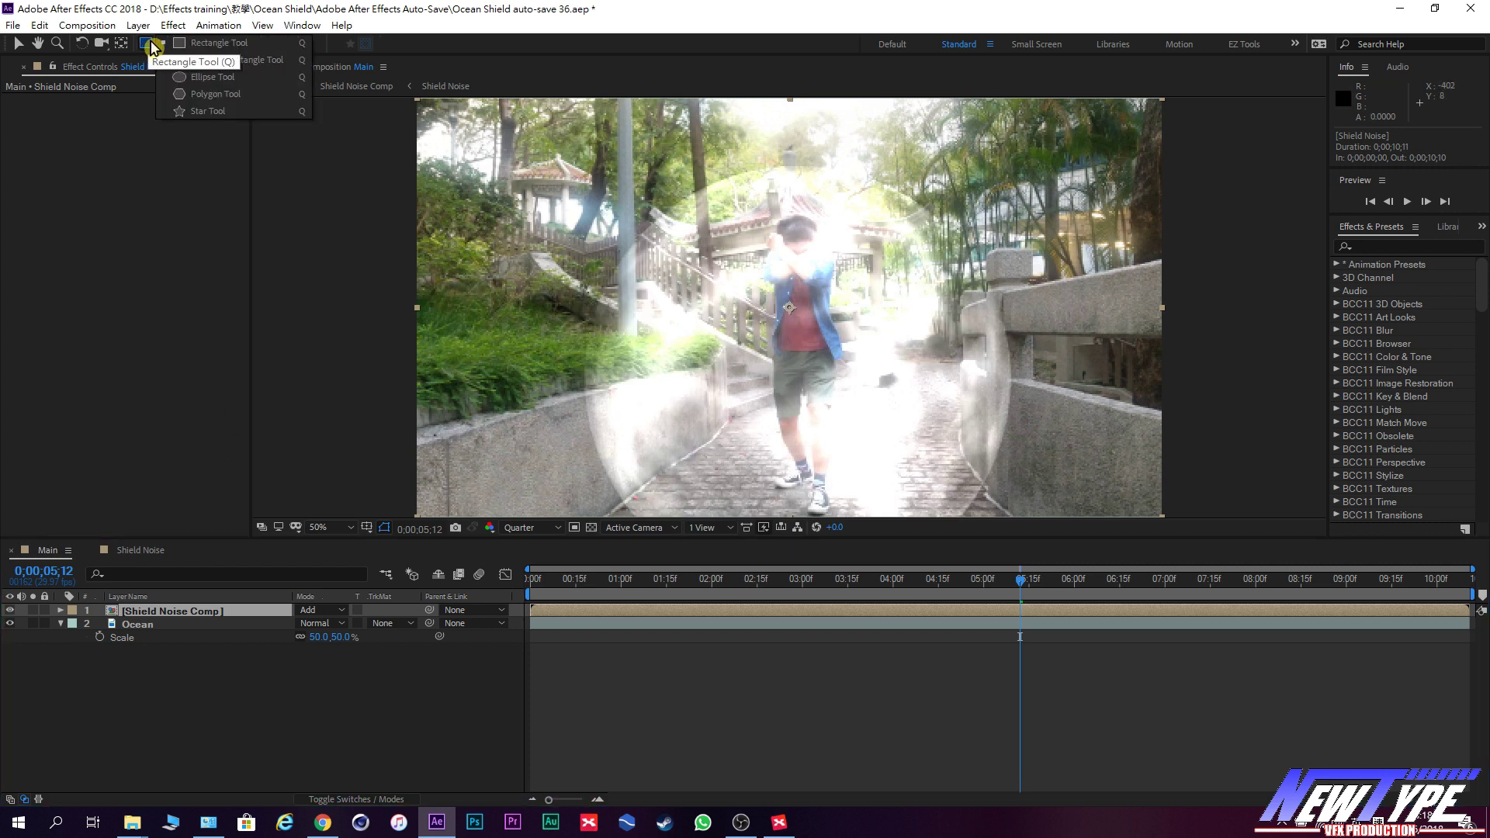
Draw an elliptical mask around the figure on Shield Noise Comp.
{"action": "left_click", "coordinate": [233, 78]}
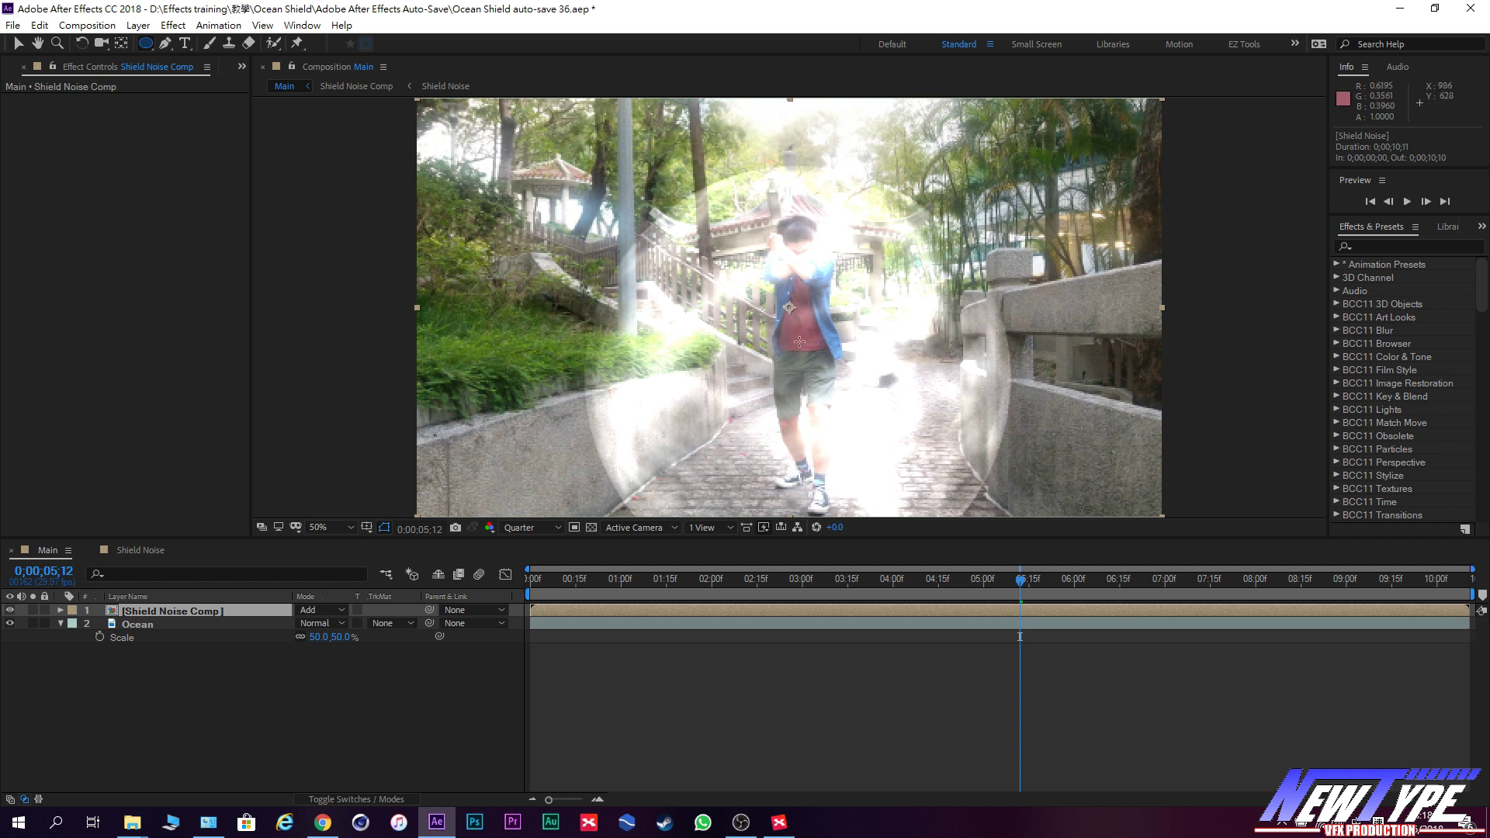
{"action": "left_click_drag", "start_coordinate": [800, 342], "coordinate": [867, 399]}
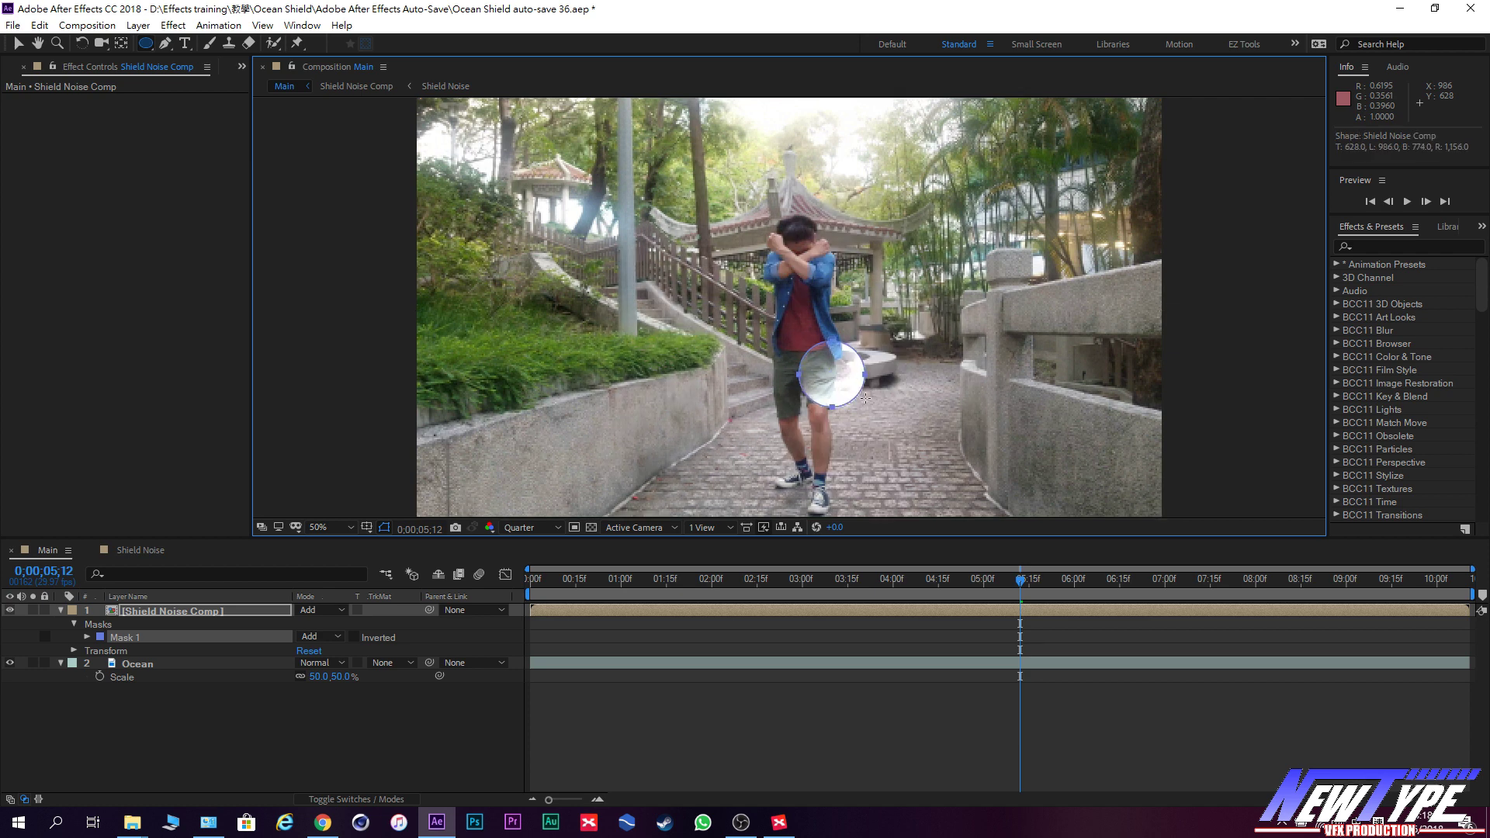
{"action": "left_click_drag", "start_coordinate": [866, 398], "coordinate": [1044, 517]}
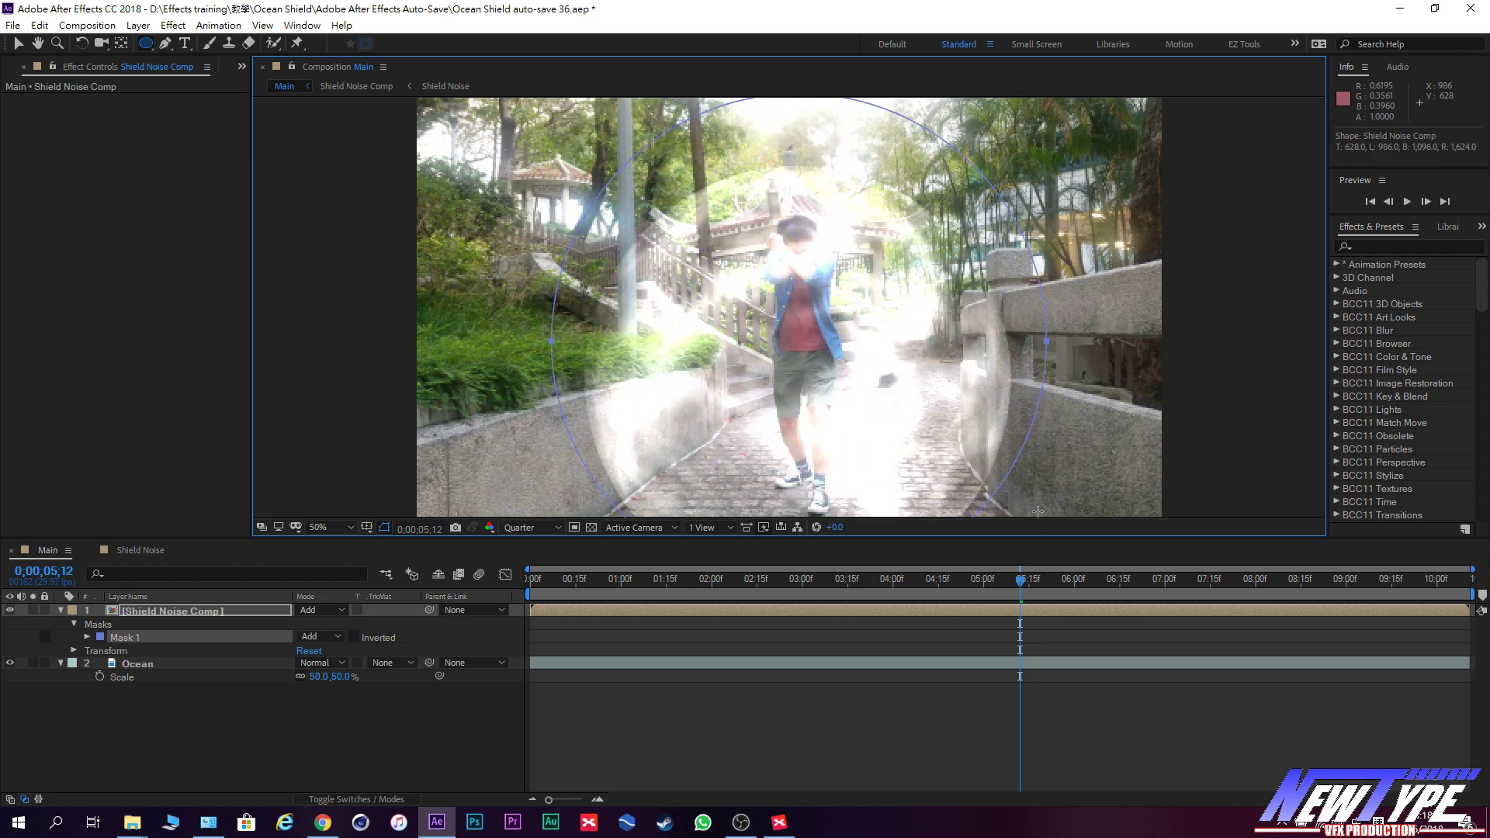
{"action": "left_click_drag", "start_coordinate": [1044, 517], "coordinate": [981, 483]}
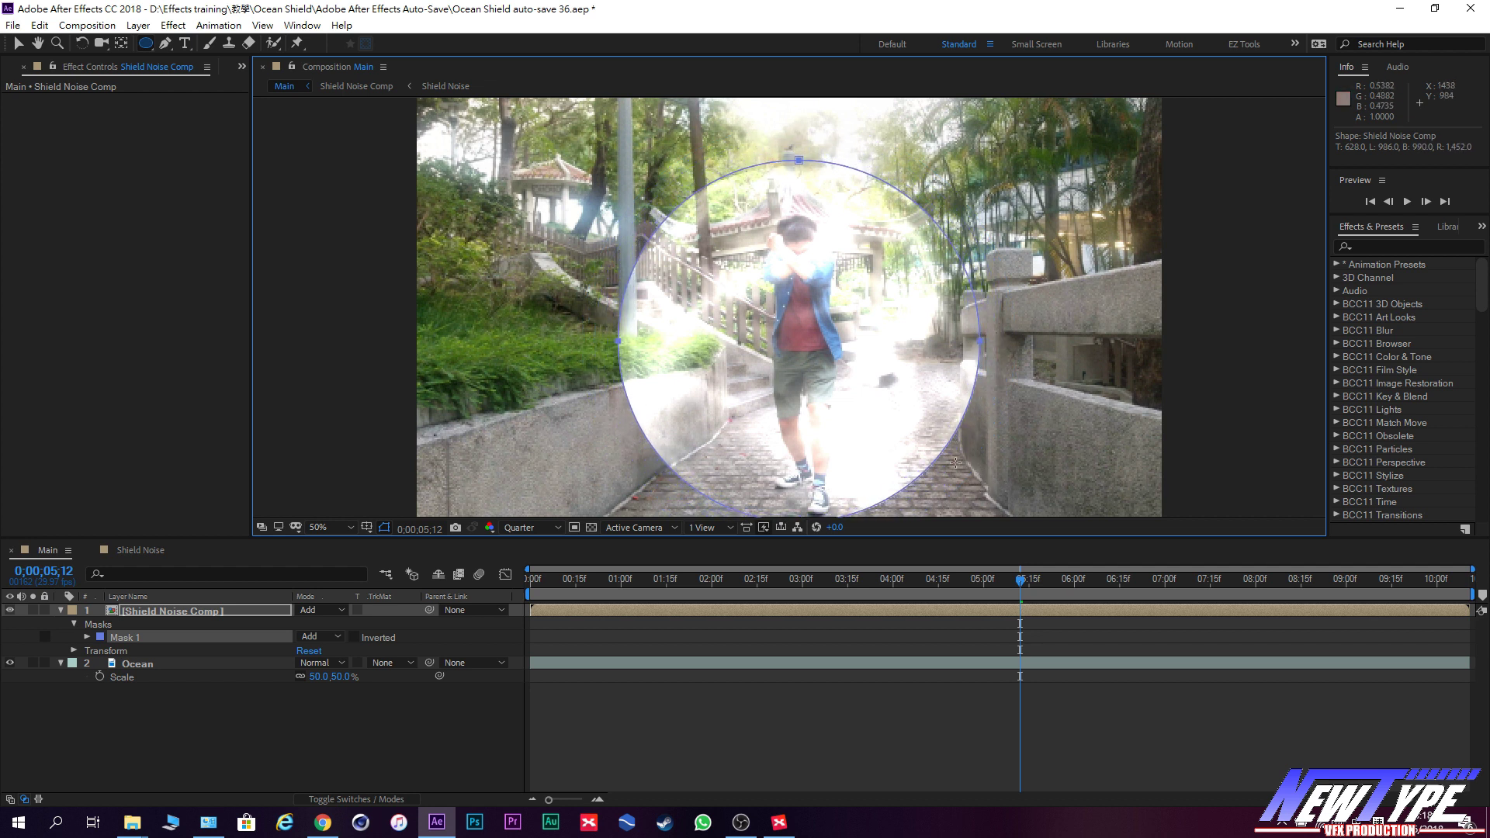
{"action": "left_click", "coordinate": [18, 45]}
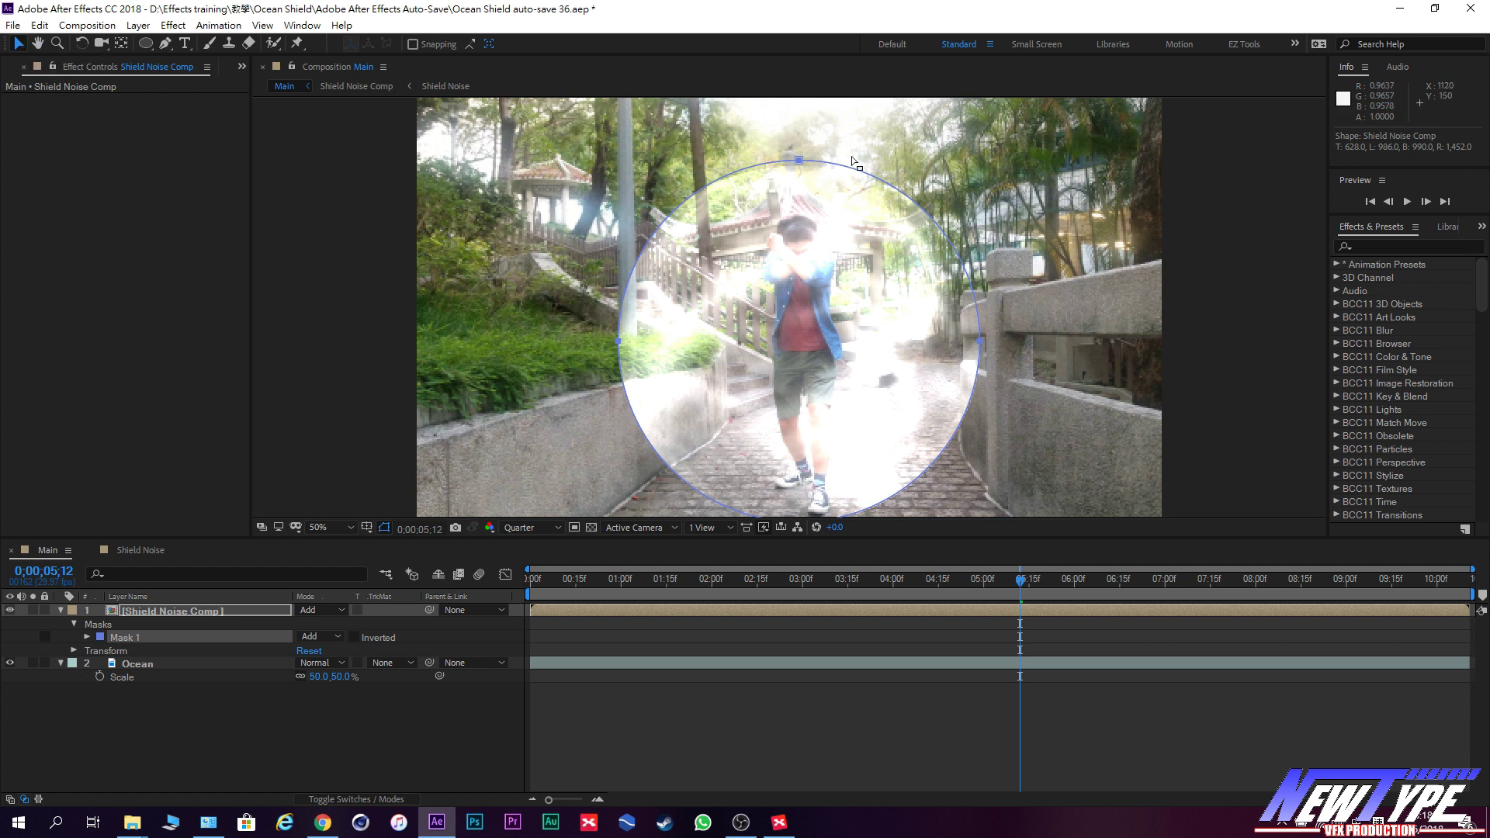
Reposition and slightly enlarge the ellipse over the figure, leaving mask mode on Add.
{"action": "double_click", "coordinate": [799, 160]}
{"action": "left_click_drag", "start_coordinate": [813, 237], "coordinate": [809, 264]}
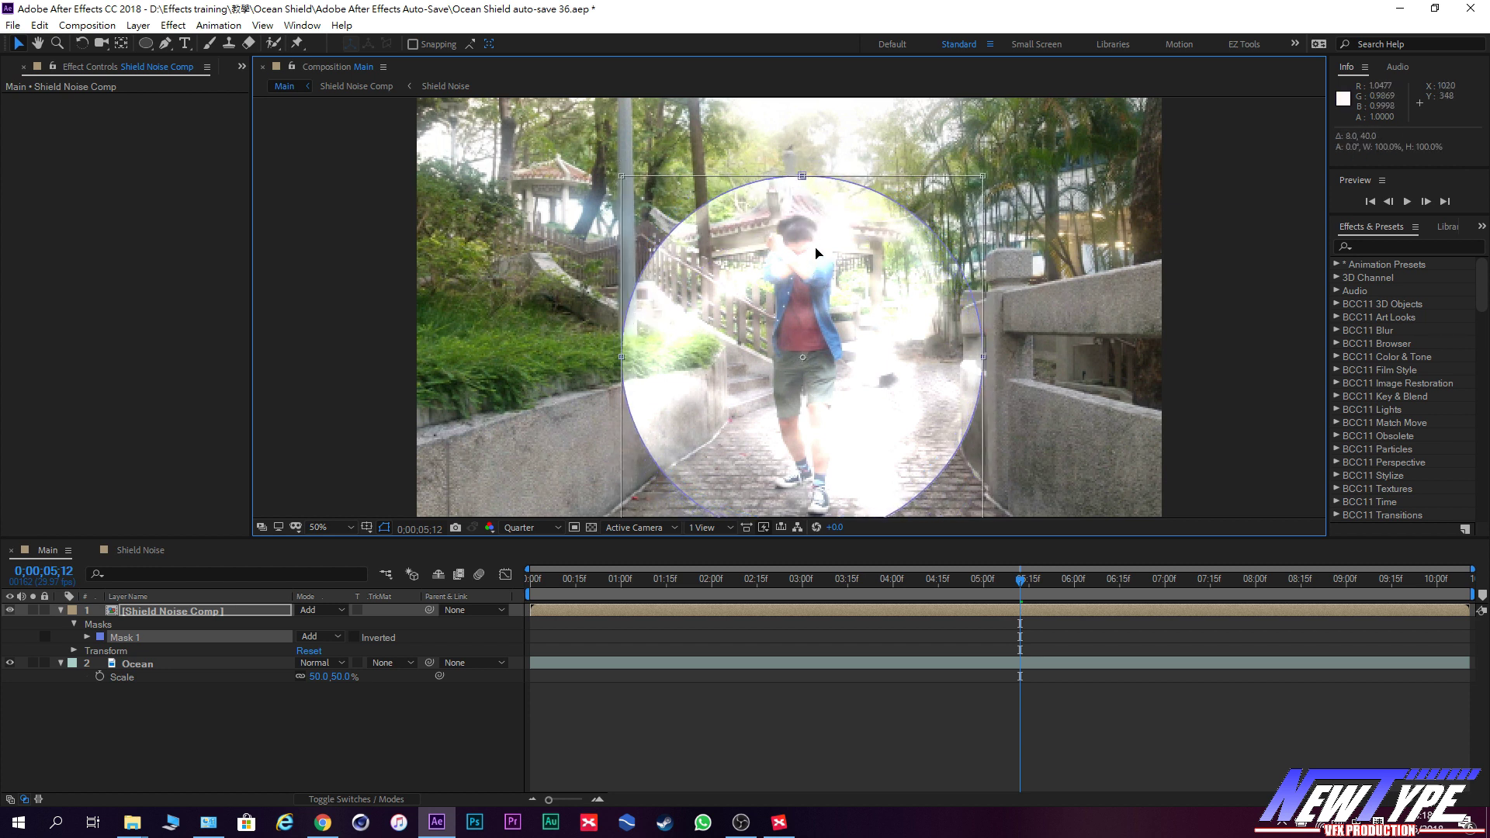
{"action": "left_click_drag", "start_coordinate": [809, 264], "coordinate": [811, 251]}
{"action": "left_click", "coordinate": [319, 637]}
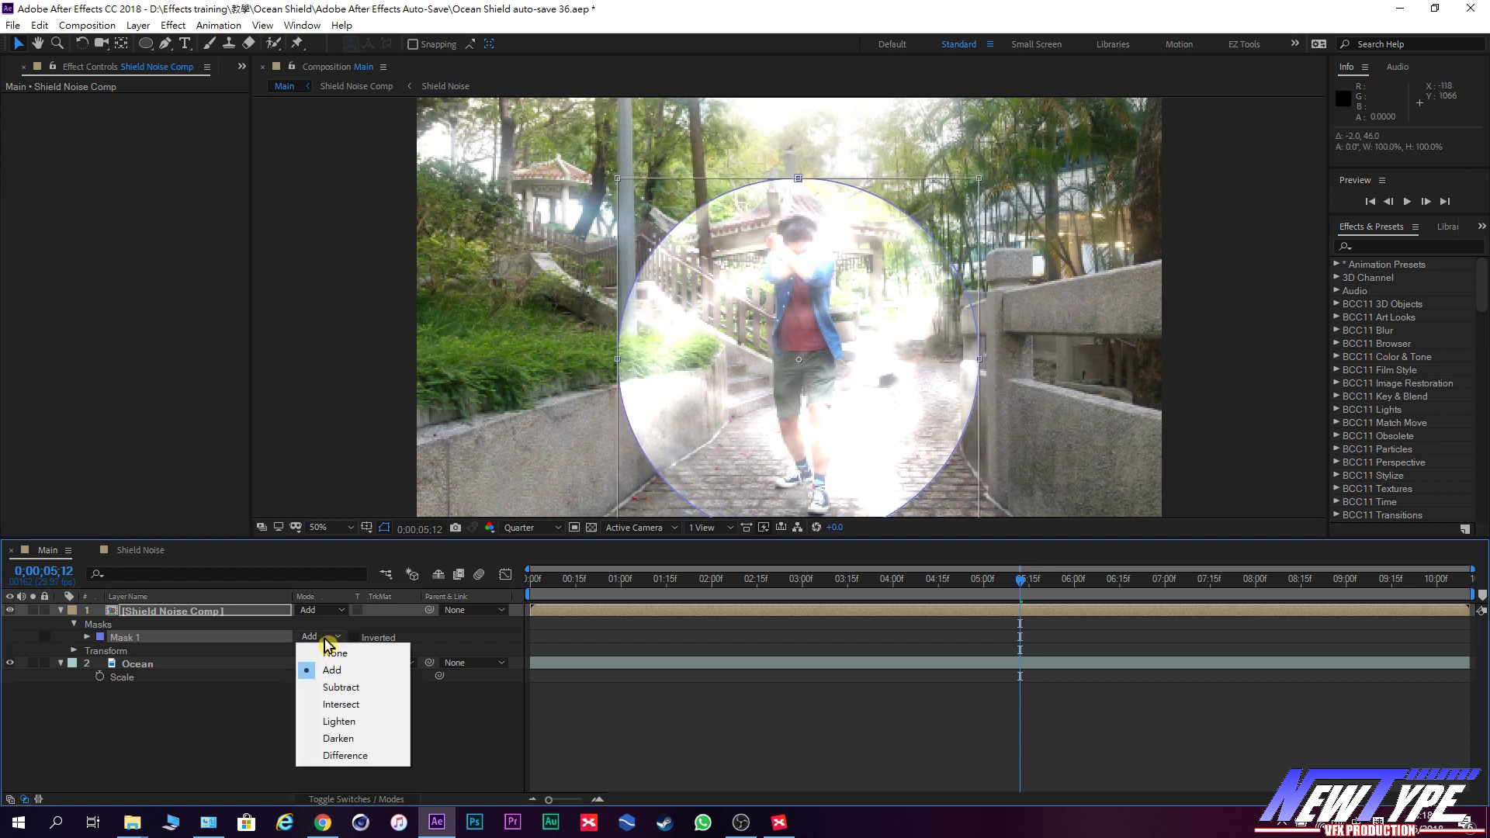
{"action": "left_click", "coordinate": [335, 654]}
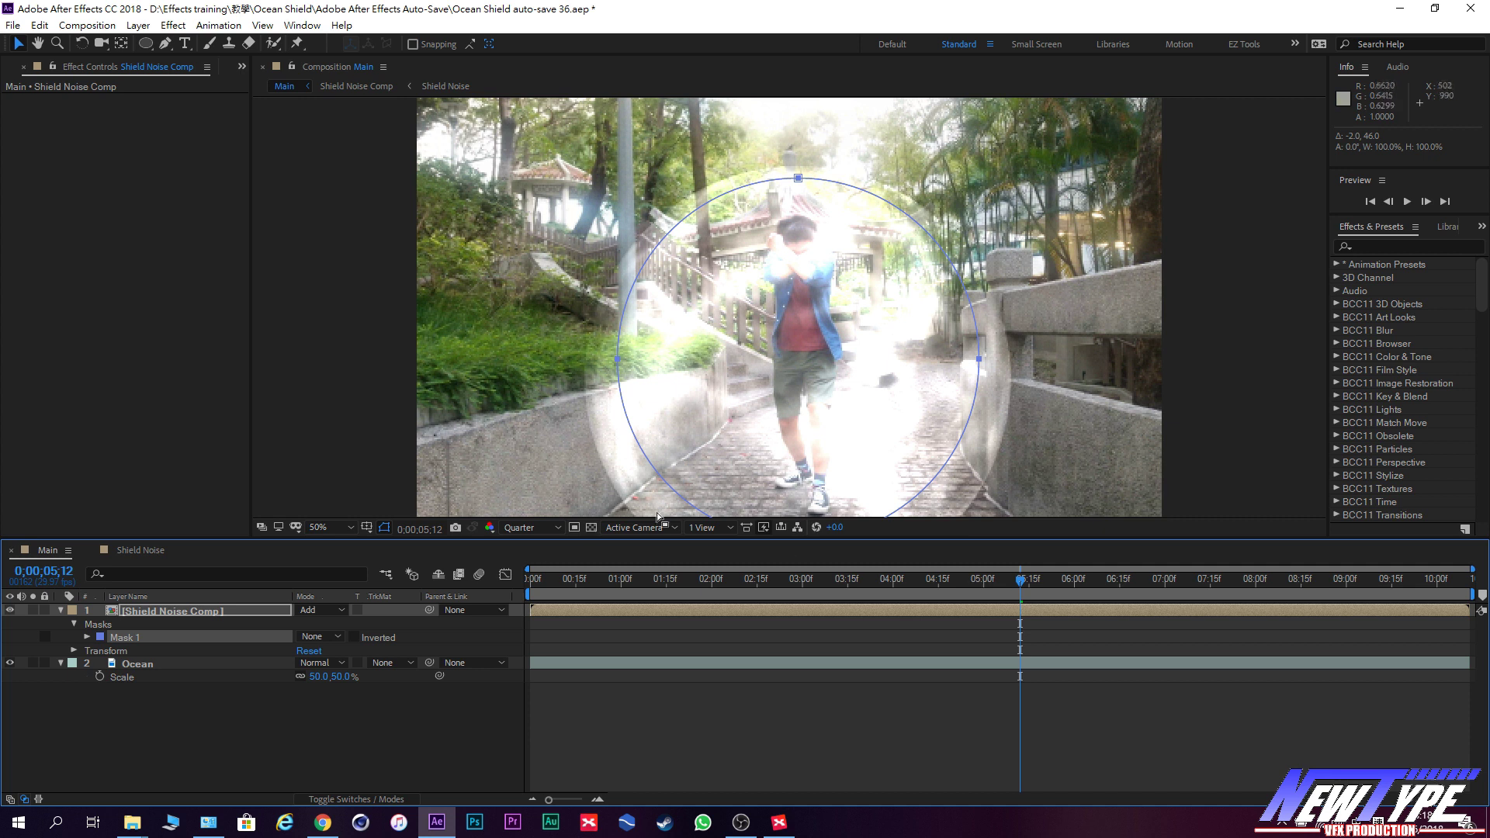
{"action": "left_click_drag", "start_coordinate": [800, 179], "coordinate": [799, 198]}
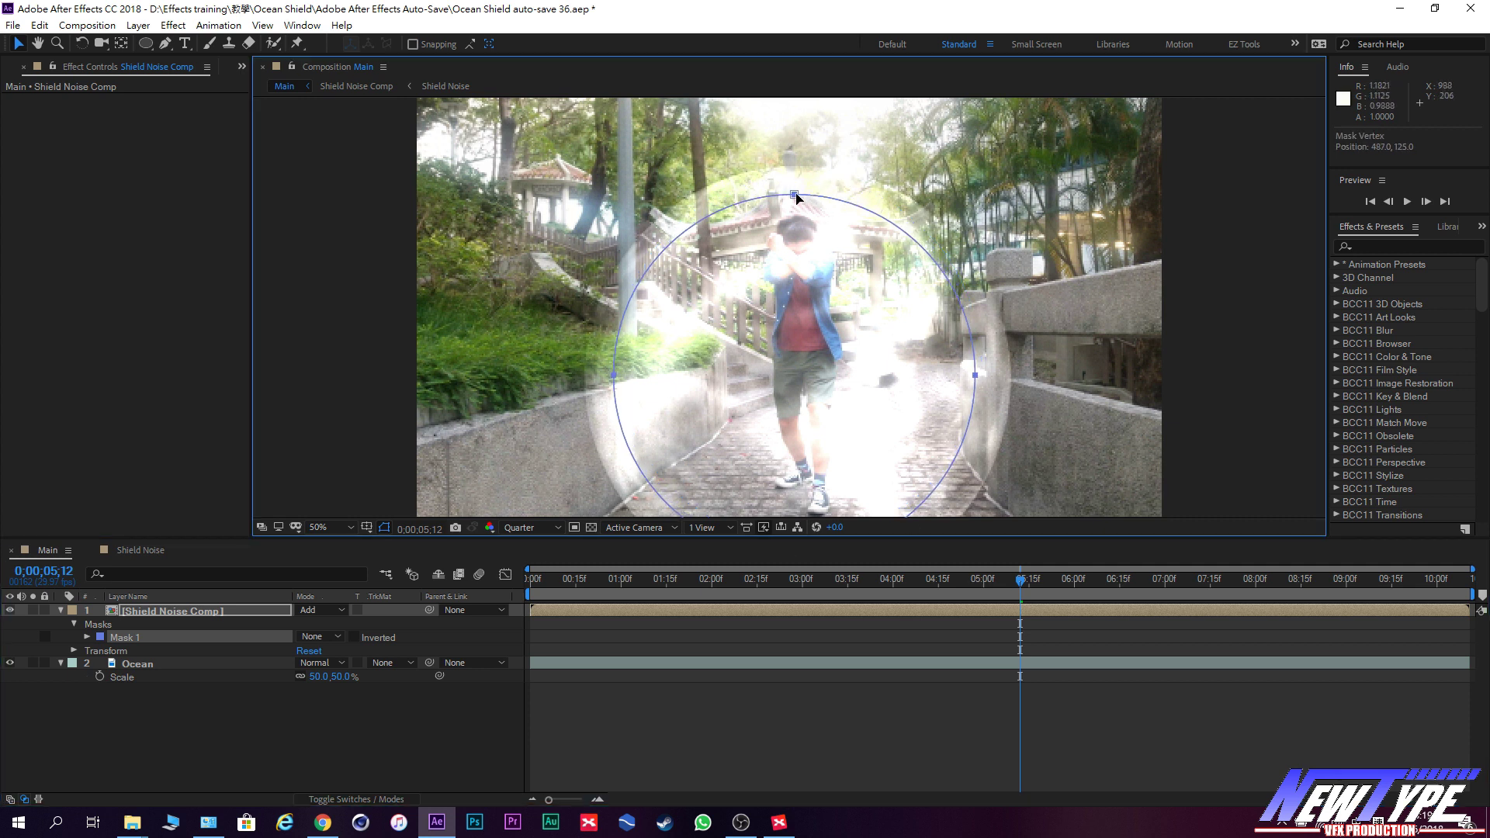
{"action": "double_click", "coordinate": [901, 235]}
{"action": "left_click_drag", "start_coordinate": [977, 199], "coordinate": [1007, 186]}
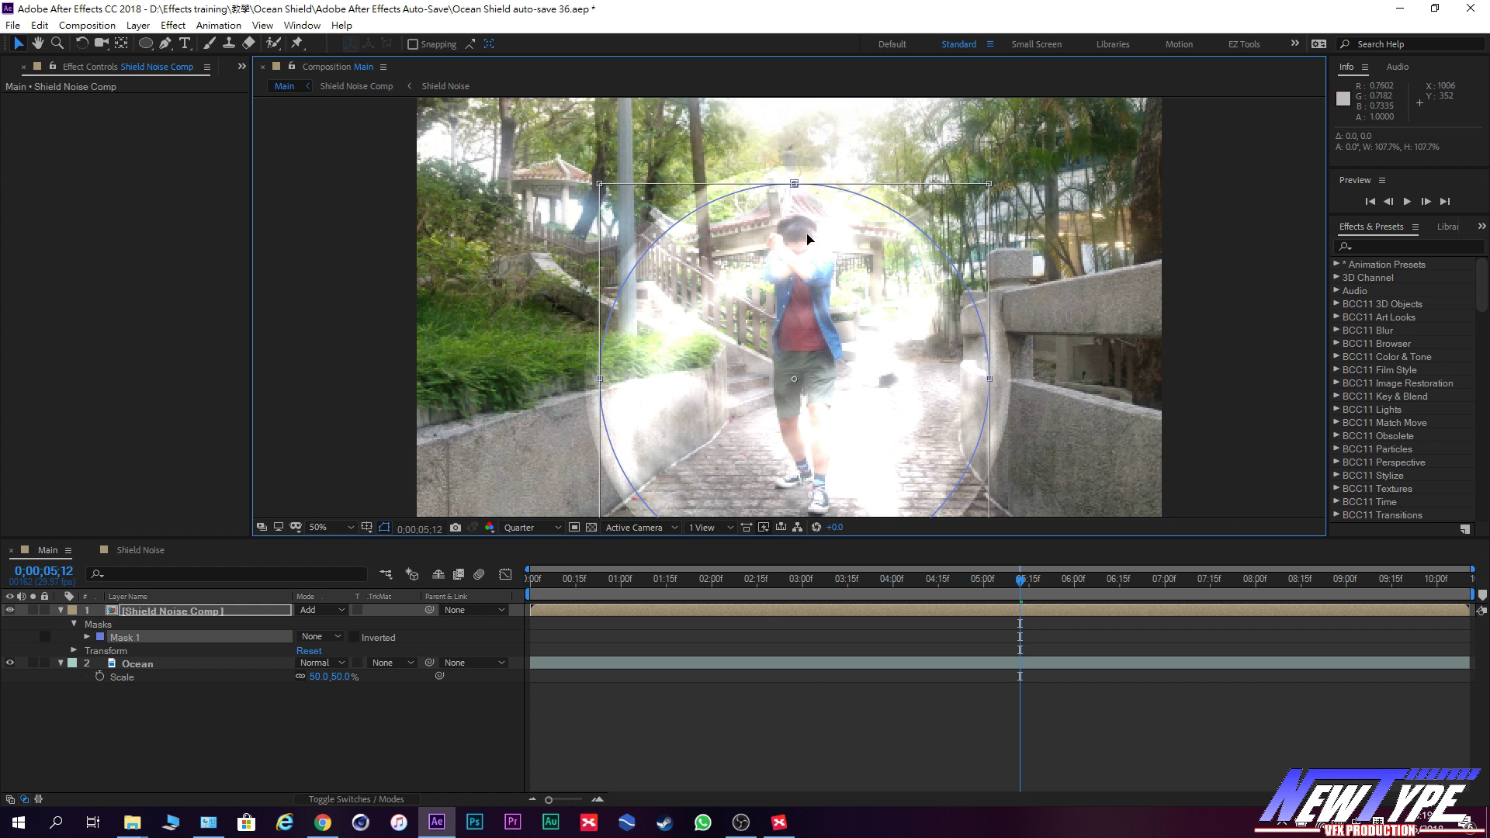
{"action": "left_click", "coordinate": [333, 640]}
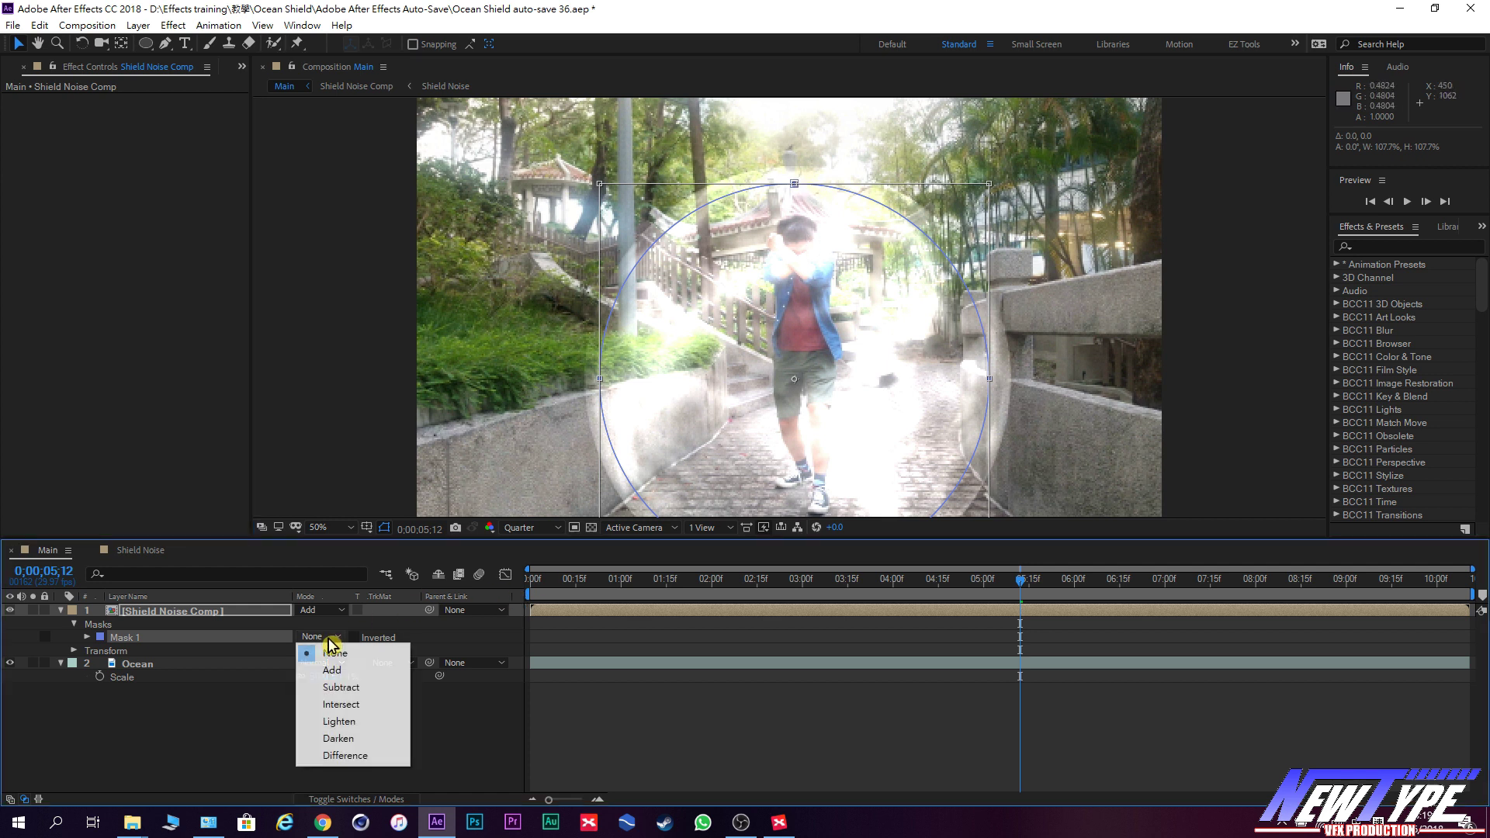
{"action": "left_click", "coordinate": [332, 671]}
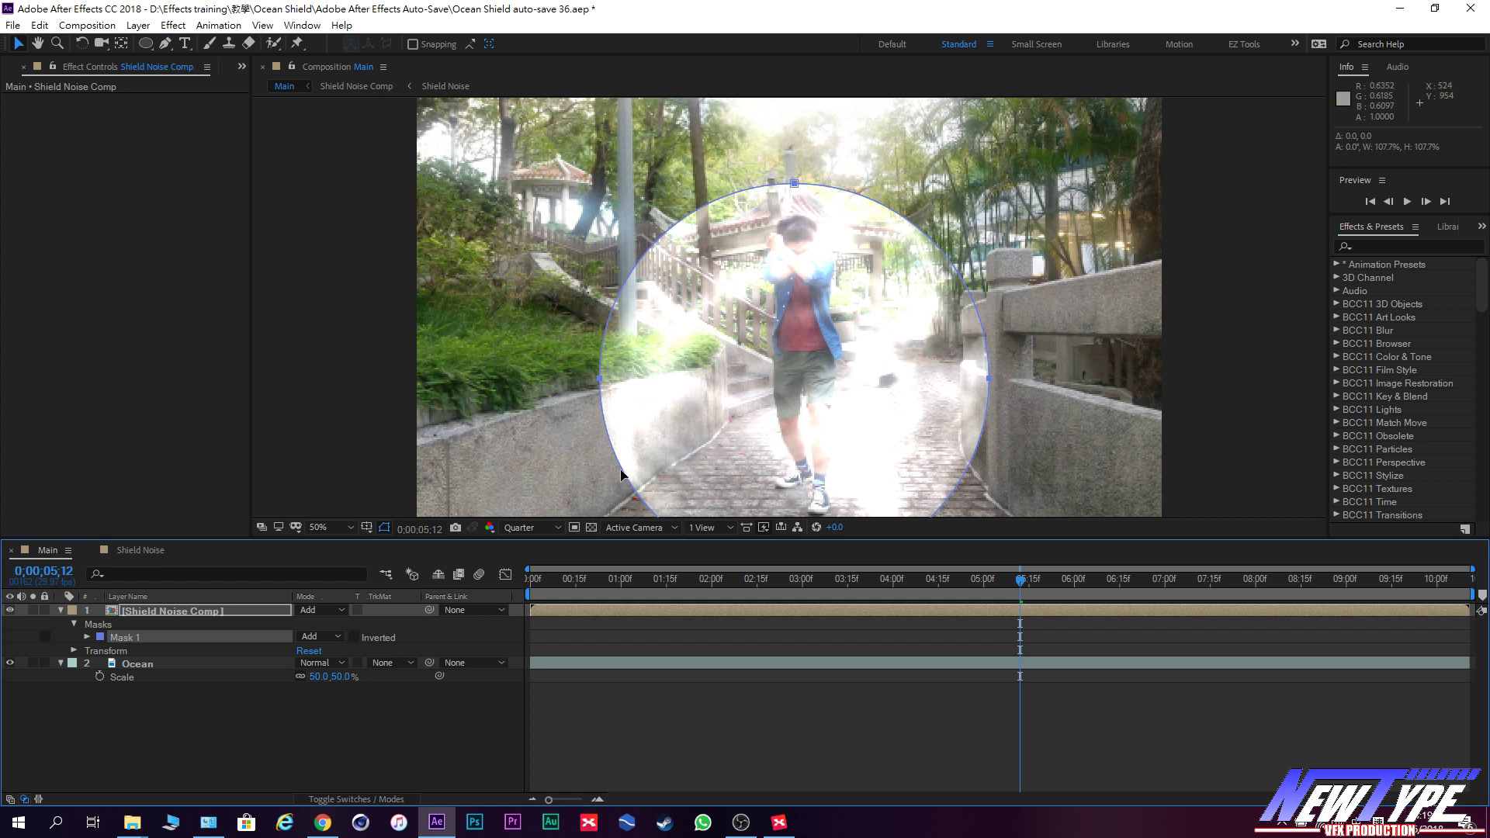
Feather Mask 1's edge to 35 pixels with mask outlines hidden in the viewer.
{"action": "left_click", "coordinate": [87, 638]}
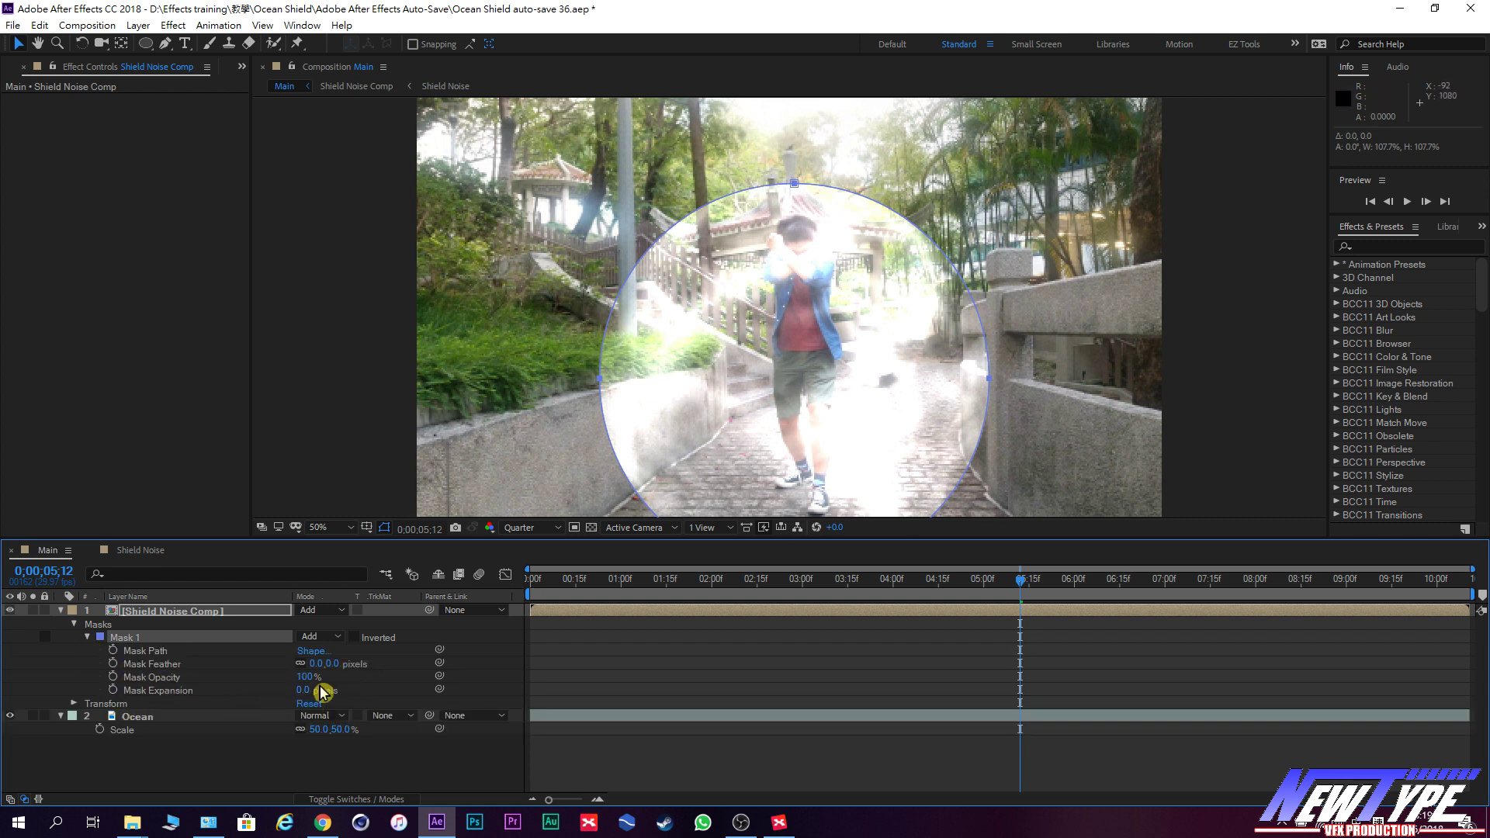
{"action": "left_click_drag", "start_coordinate": [332, 663], "coordinate": [375, 675]}
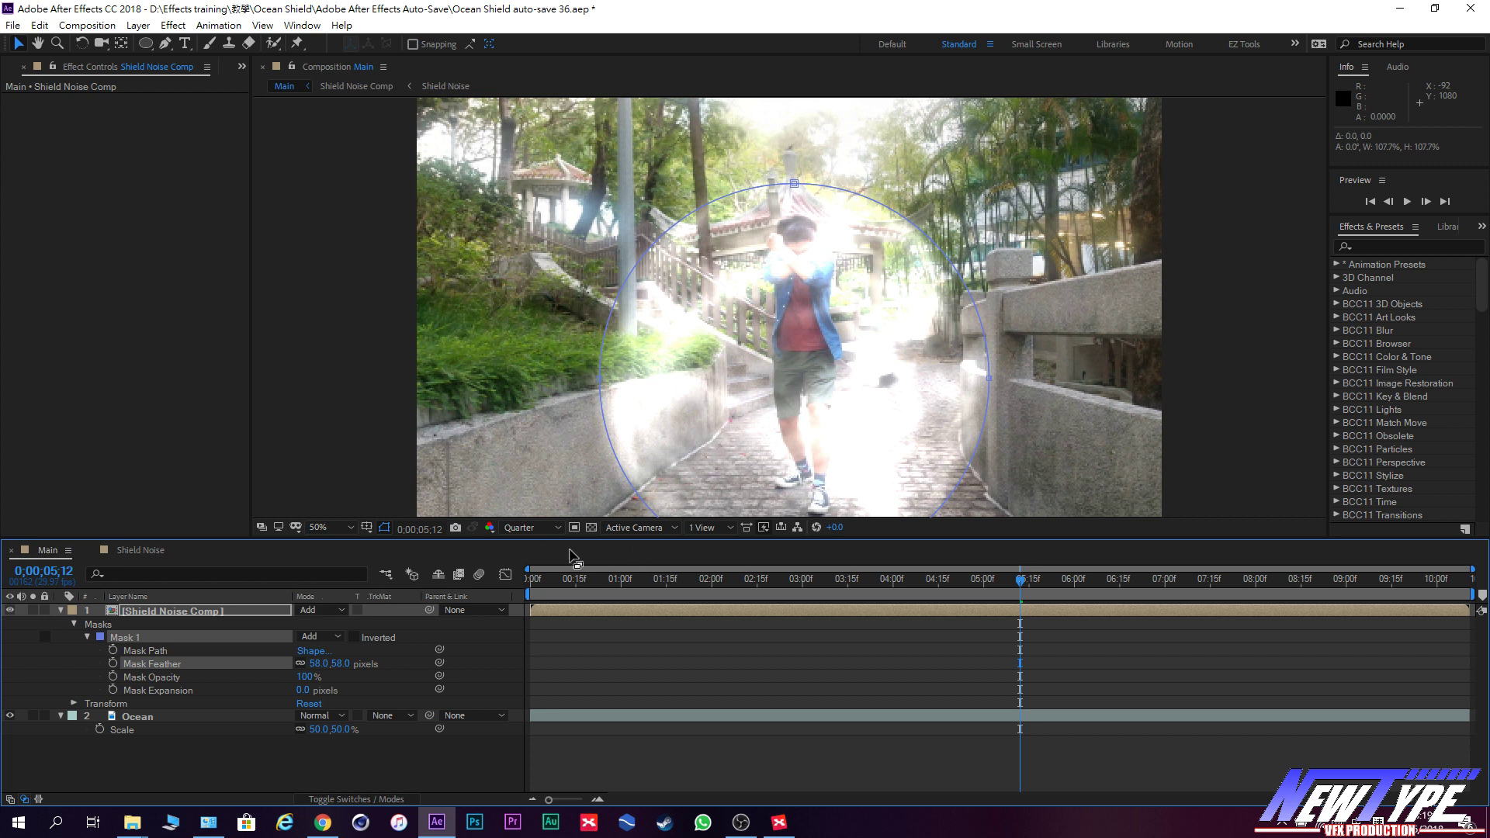
{"action": "left_click", "coordinate": [384, 527]}
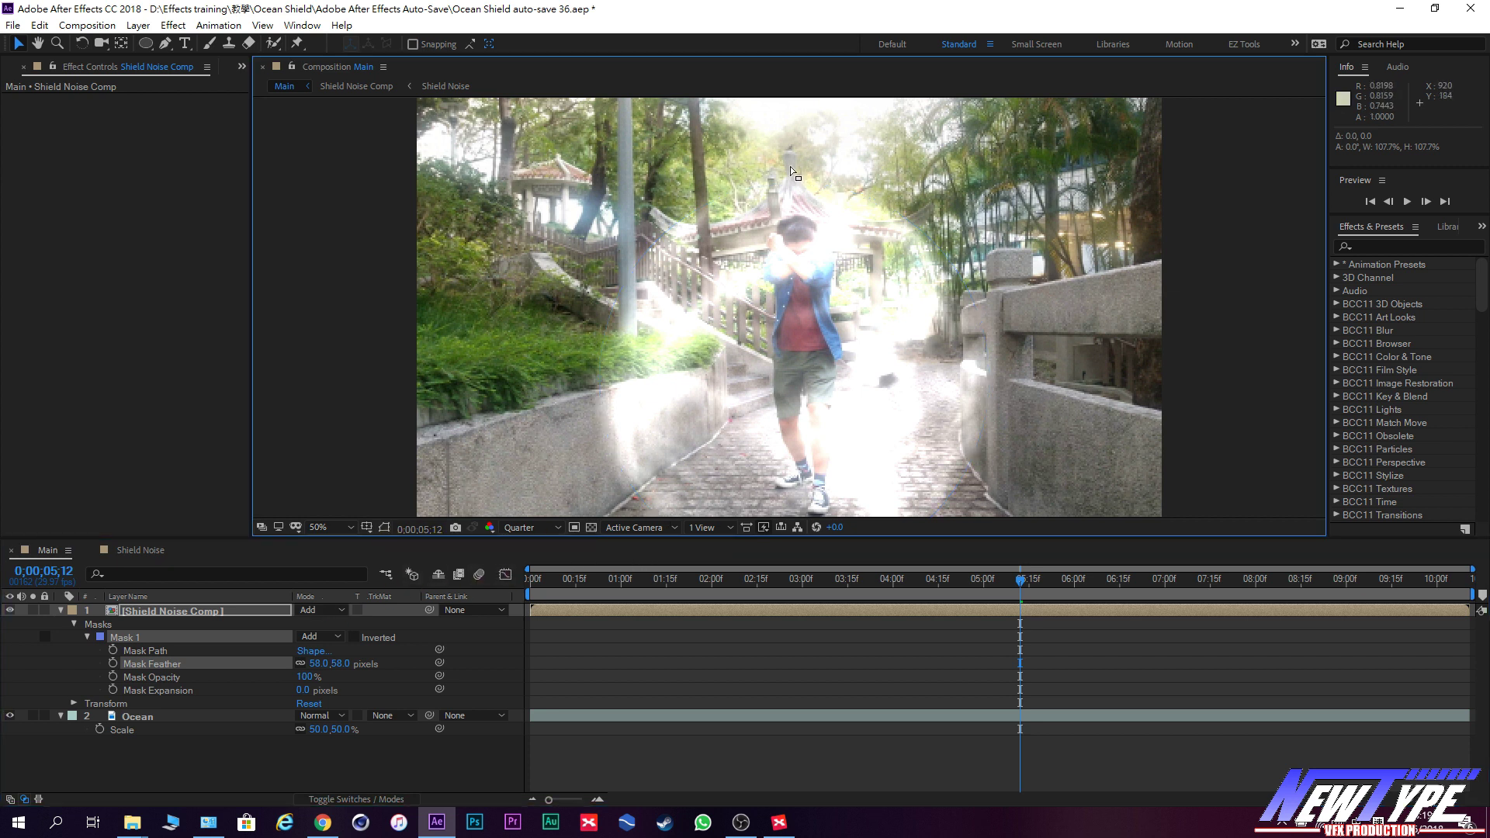
{"action": "mouse_move", "coordinate": [335, 666]}
{"action": "left_mouse_down"}
{"action": "mouse_move", "coordinate": [189, 678]}
{"action": "mouse_move", "coordinate": [232, 685]}
{"action": "left_mouse_up"}
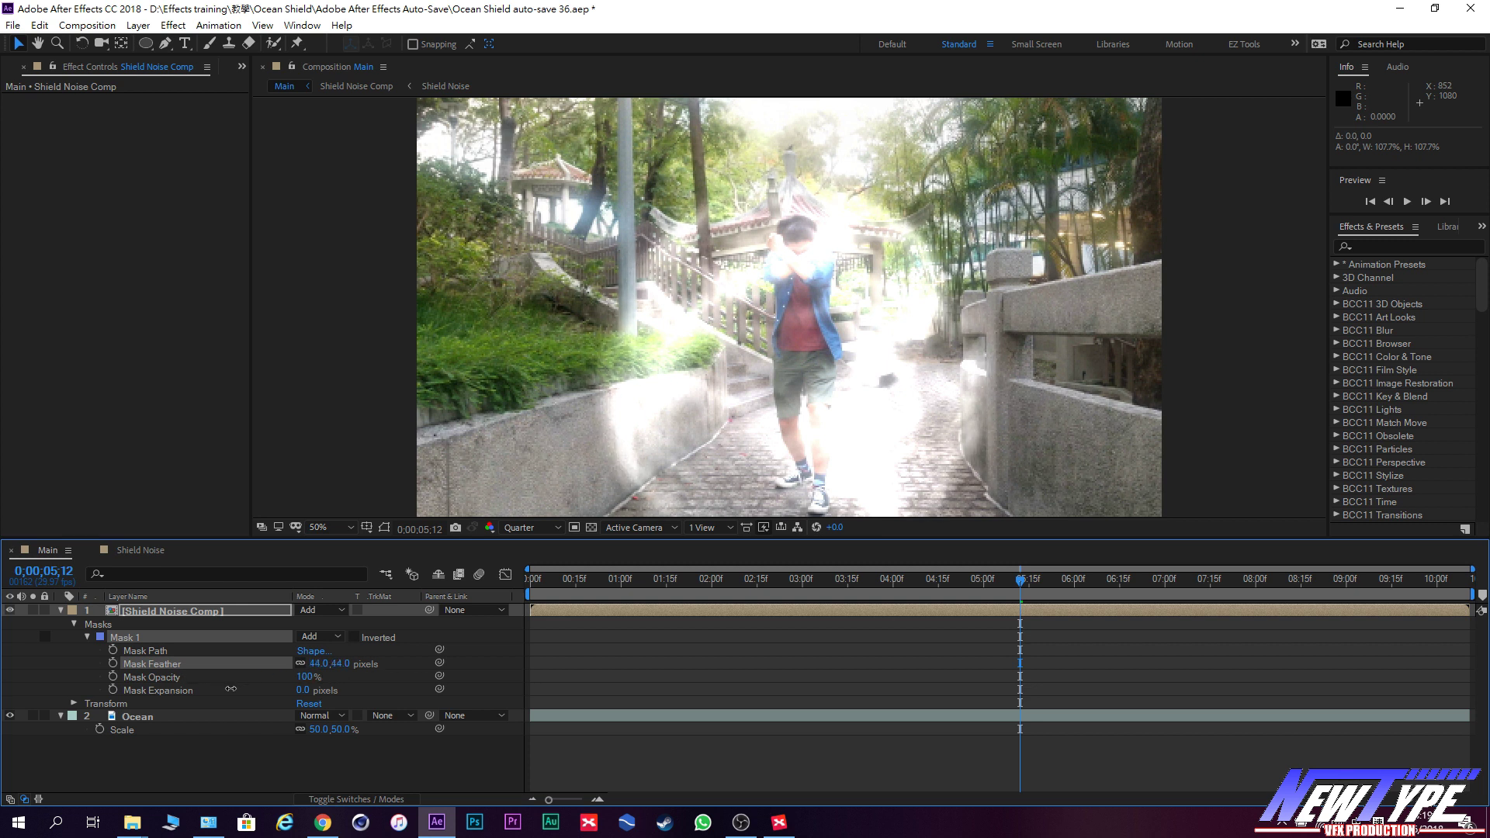
{"action": "left_click_drag", "start_coordinate": [229, 690], "coordinate": [165, 259]}
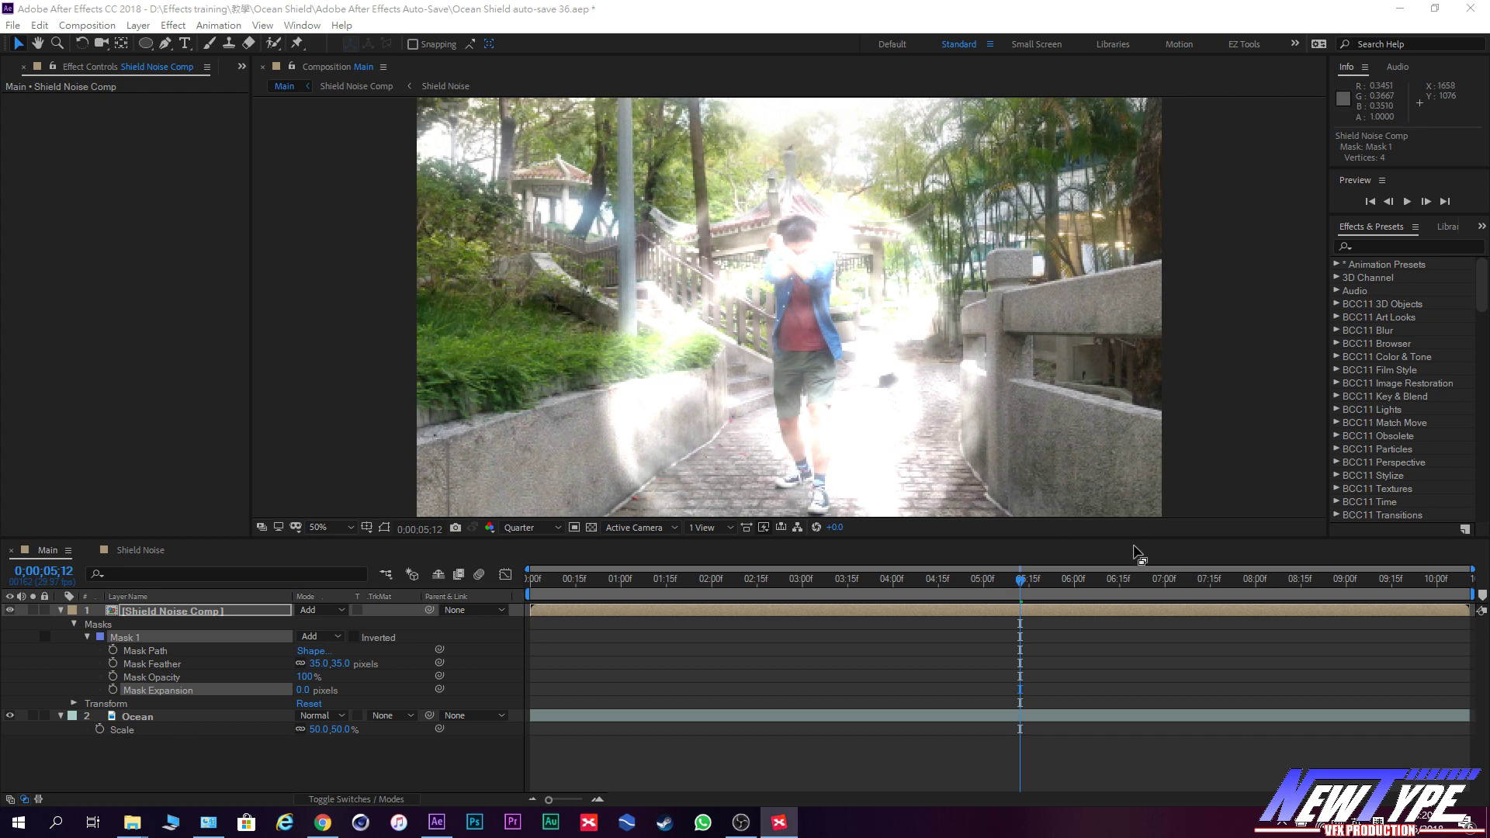
{"action": "mouse_move", "coordinate": [1024, 587]}
{"action": "left_mouse_down"}
{"action": "mouse_move", "coordinate": [879, 648]}
{"action": "mouse_move", "coordinate": [404, 779]}
{"action": "left_mouse_up"}
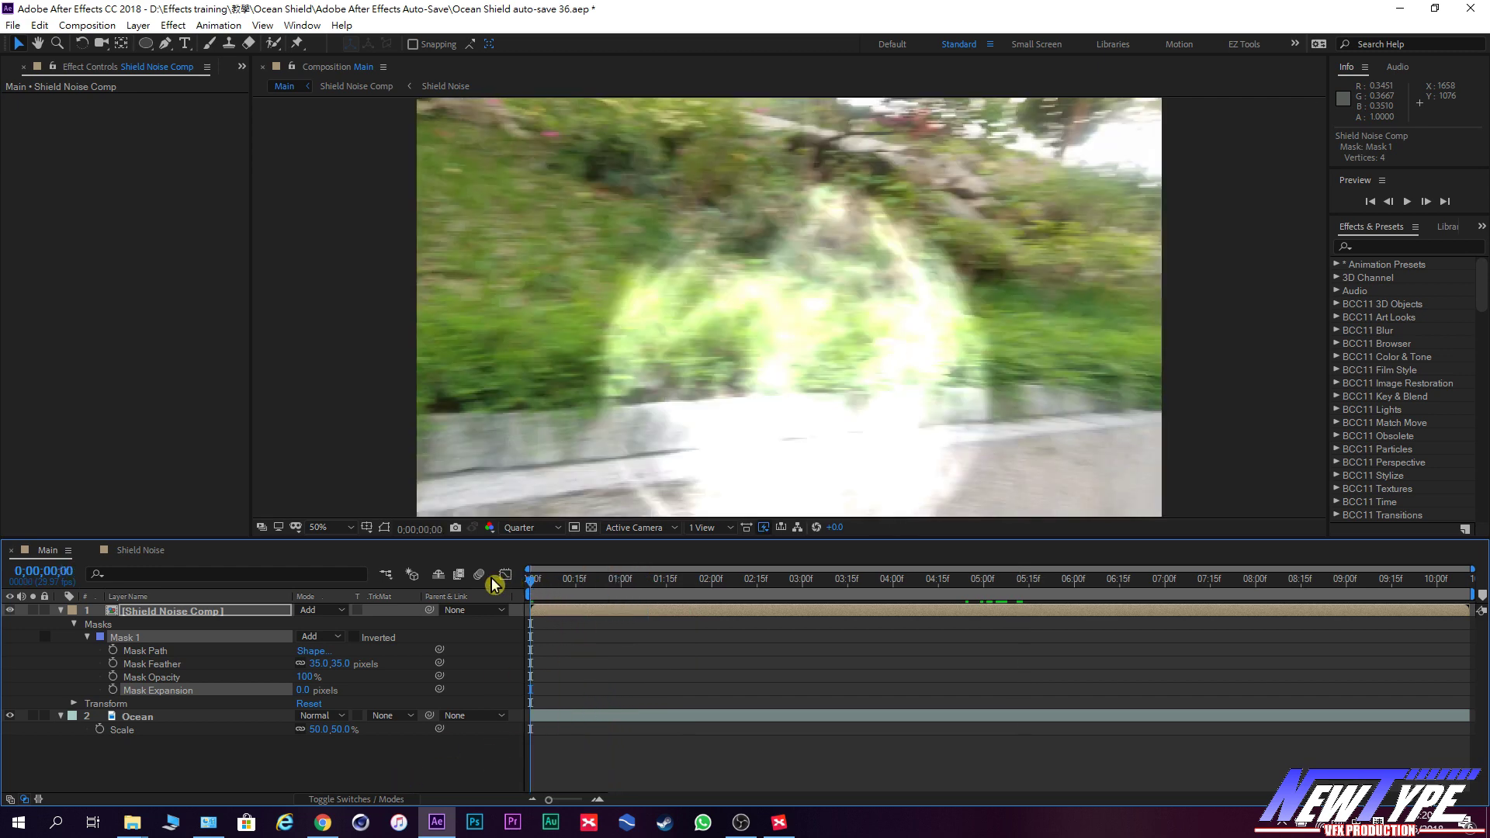
Scrub the opening frames to 0;00;00;23, then collapse and select Shield Noise Comp.
{"action": "mouse_move", "coordinate": [512, 586]}
{"action": "left_mouse_down"}
{"action": "mouse_move", "coordinate": [674, 619]}
{"action": "mouse_move", "coordinate": [579, 583]}
{"action": "left_mouse_up"}
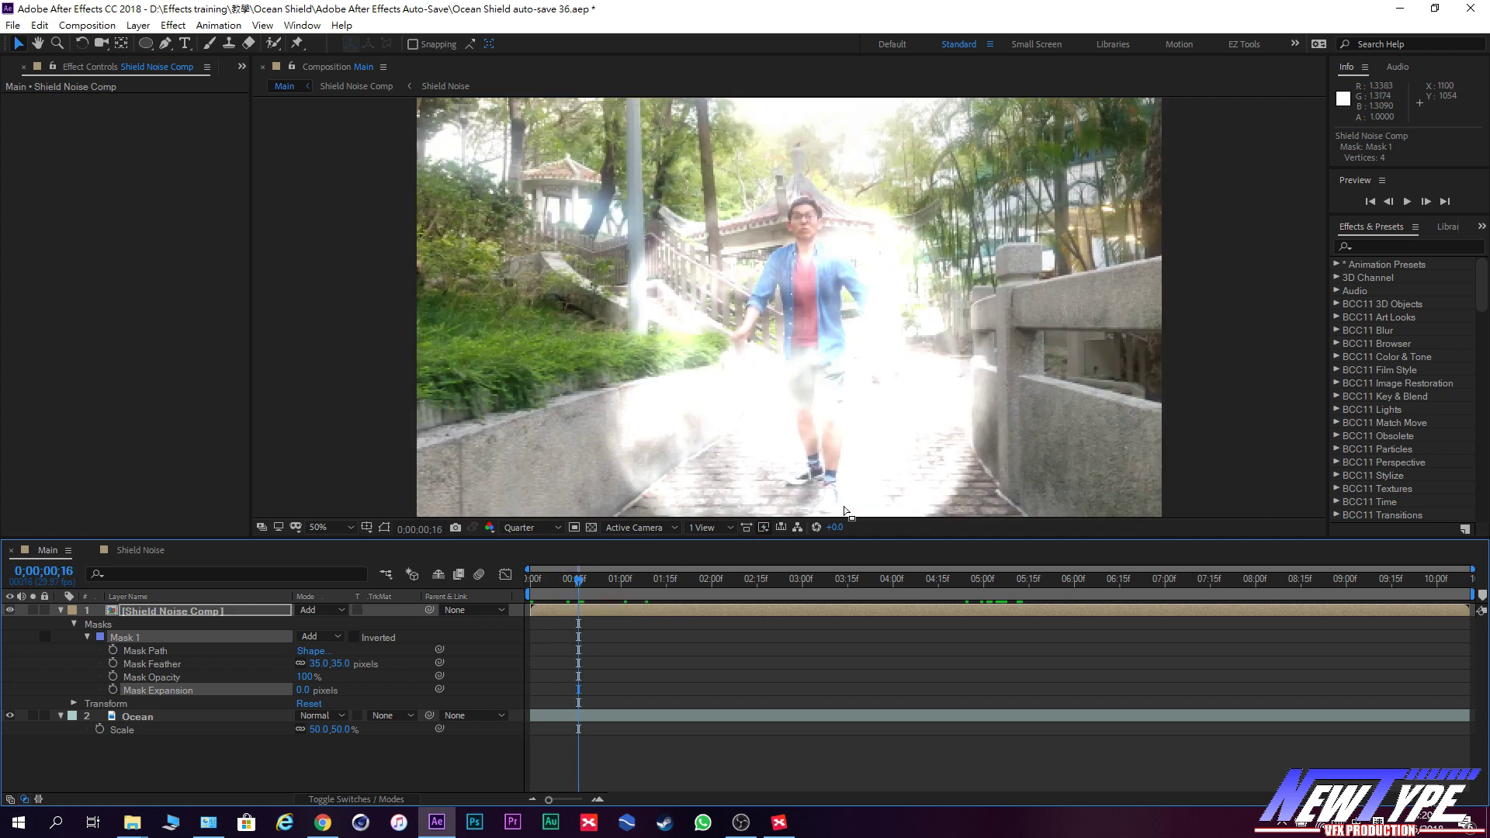
{"action": "left_click_drag", "start_coordinate": [586, 595], "coordinate": [606, 596]}
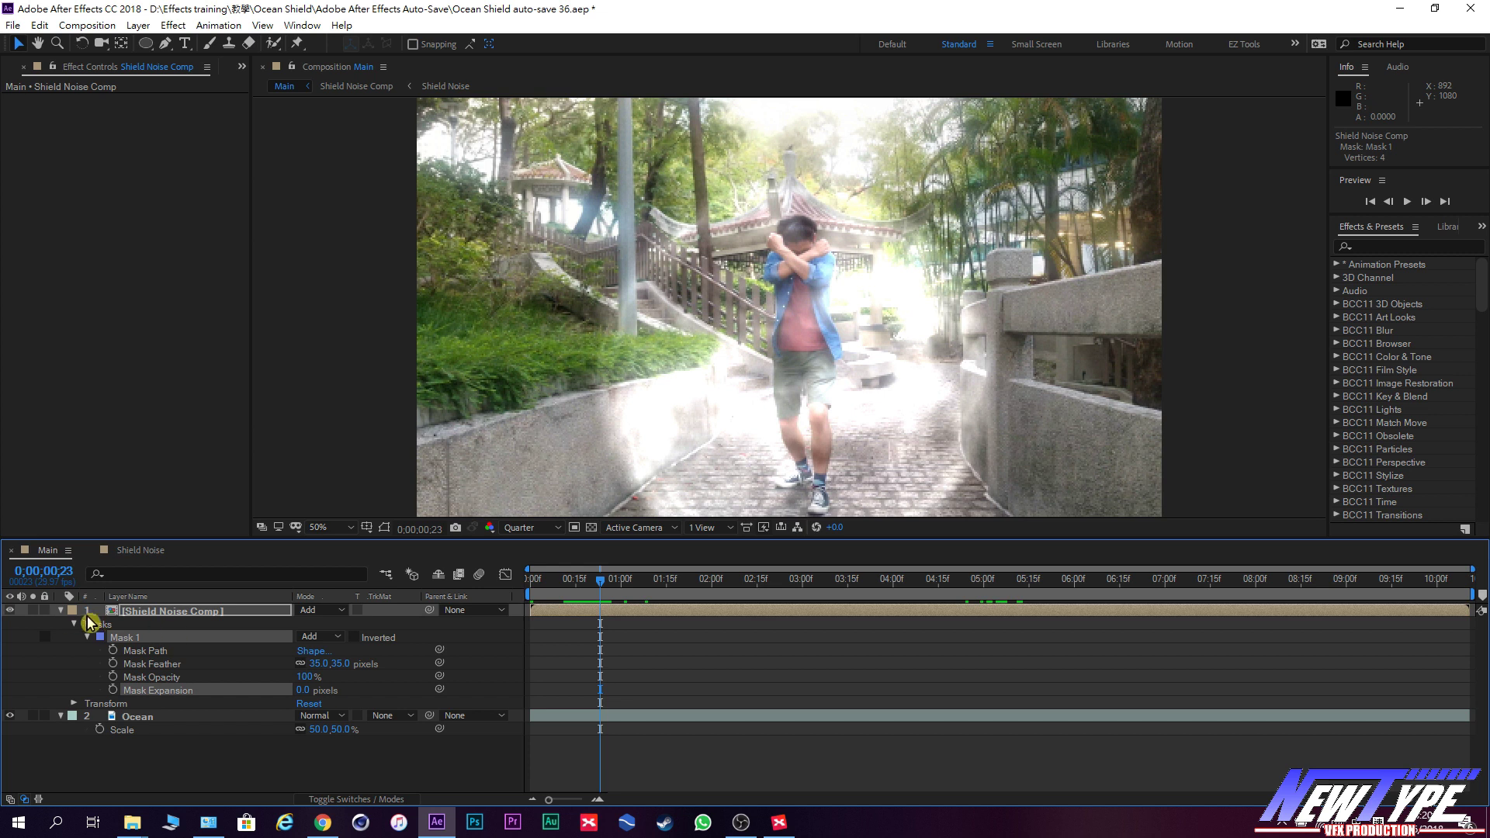
{"action": "left_click", "coordinate": [61, 611]}
{"action": "left_click", "coordinate": [193, 613]}
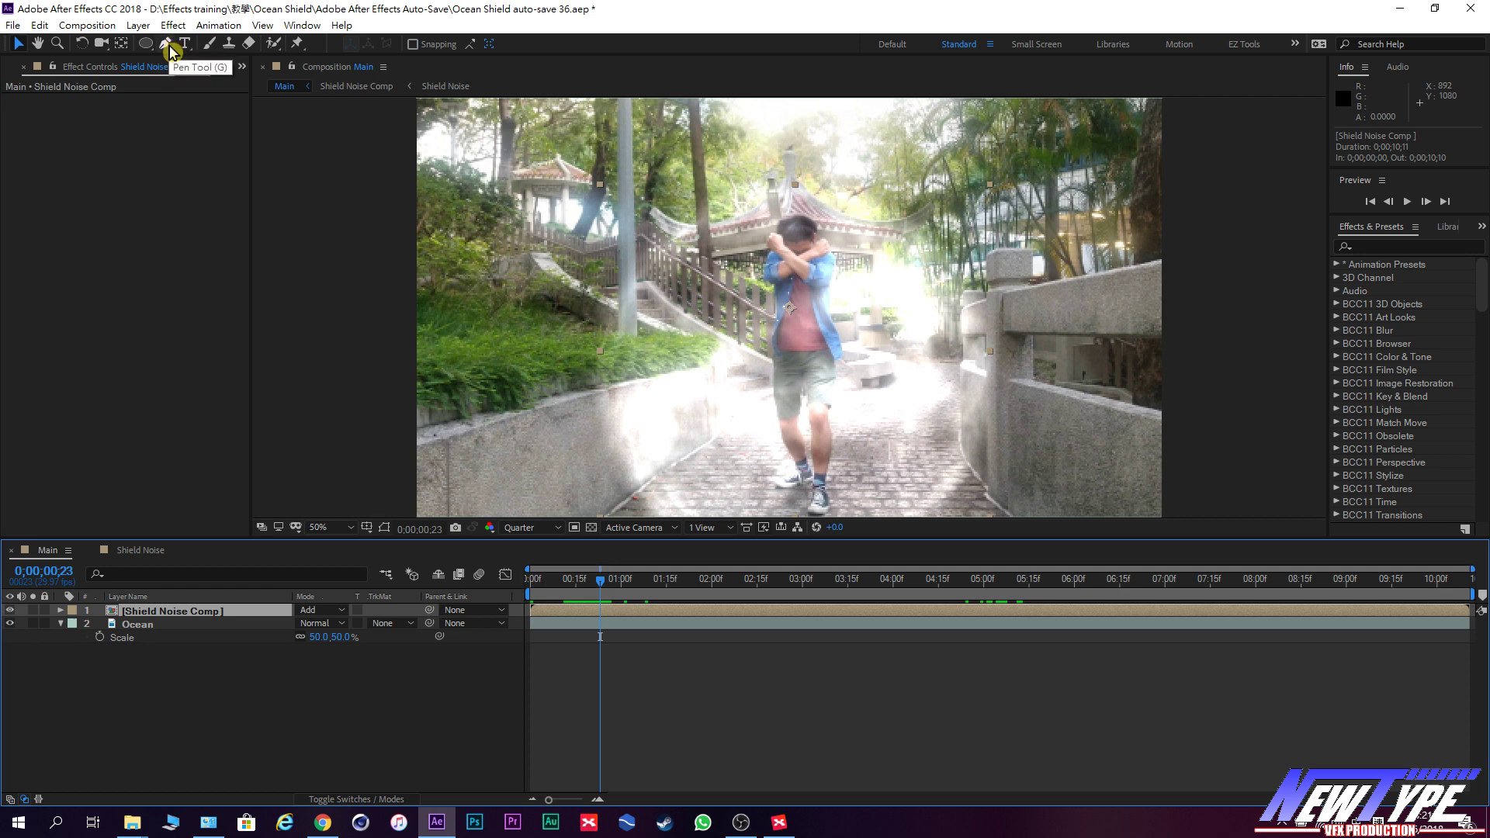
Trace a freeform Mask 2 with the Pen around the figure's head and upper body.
{"action": "left_click", "coordinate": [167, 45]}
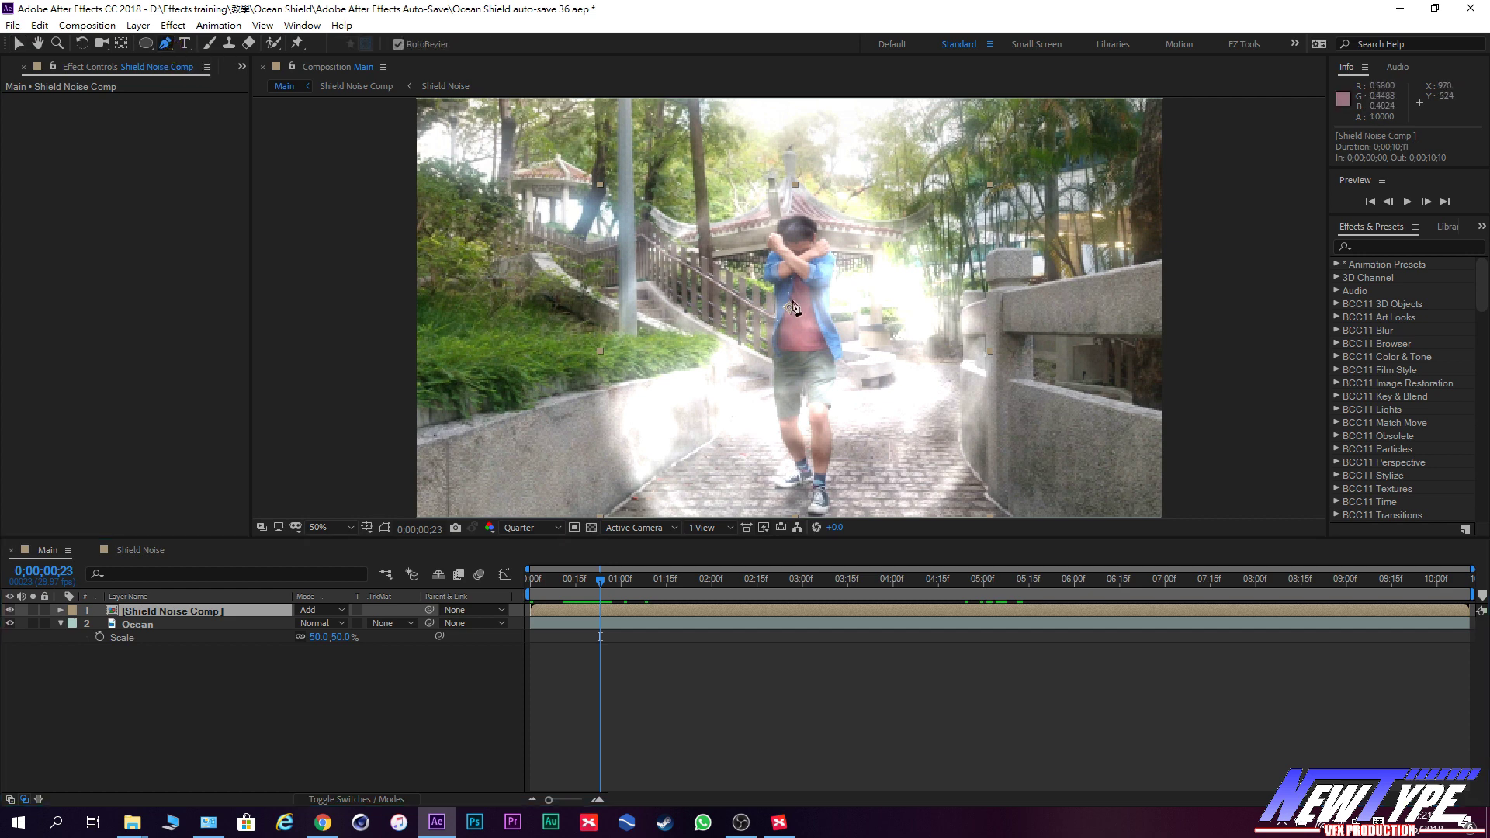
{"action": "left_click", "coordinate": [799, 250]}
{"action": "left_click", "coordinate": [797, 224]}
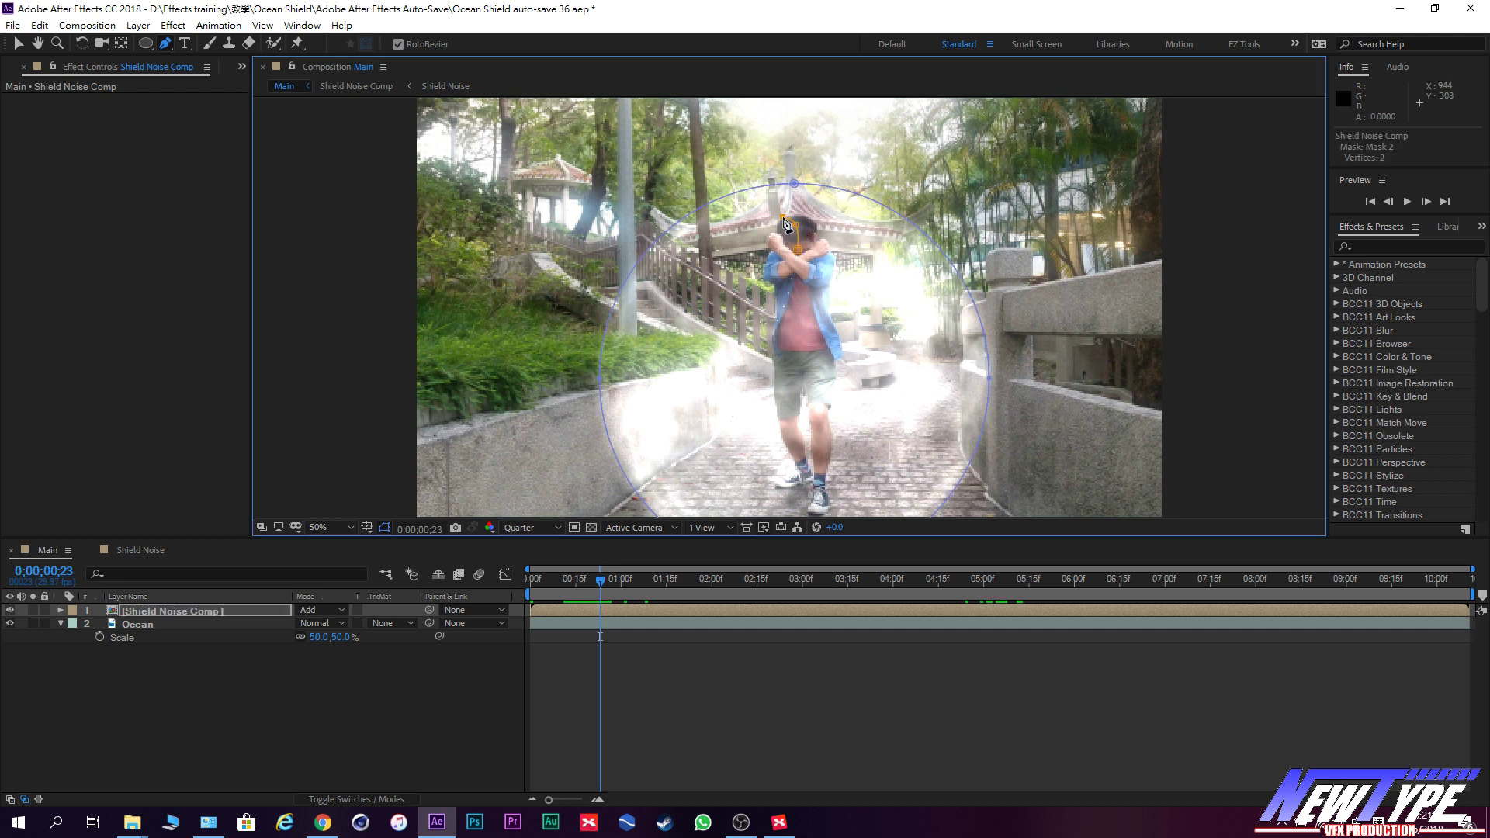
{"action": "left_click", "coordinate": [758, 232]}
{"action": "left_click", "coordinate": [760, 244]}
{"action": "left_click", "coordinate": [770, 252]}
{"action": "left_click", "coordinate": [798, 287]}
{"action": "left_click", "coordinate": [800, 300]}
{"action": "left_click", "coordinate": [814, 314]}
{"action": "left_click", "coordinate": [854, 309]}
{"action": "left_click", "coordinate": [832, 276]}
{"action": "left_click", "coordinate": [823, 261]}
{"action": "left_click", "coordinate": [825, 236]}
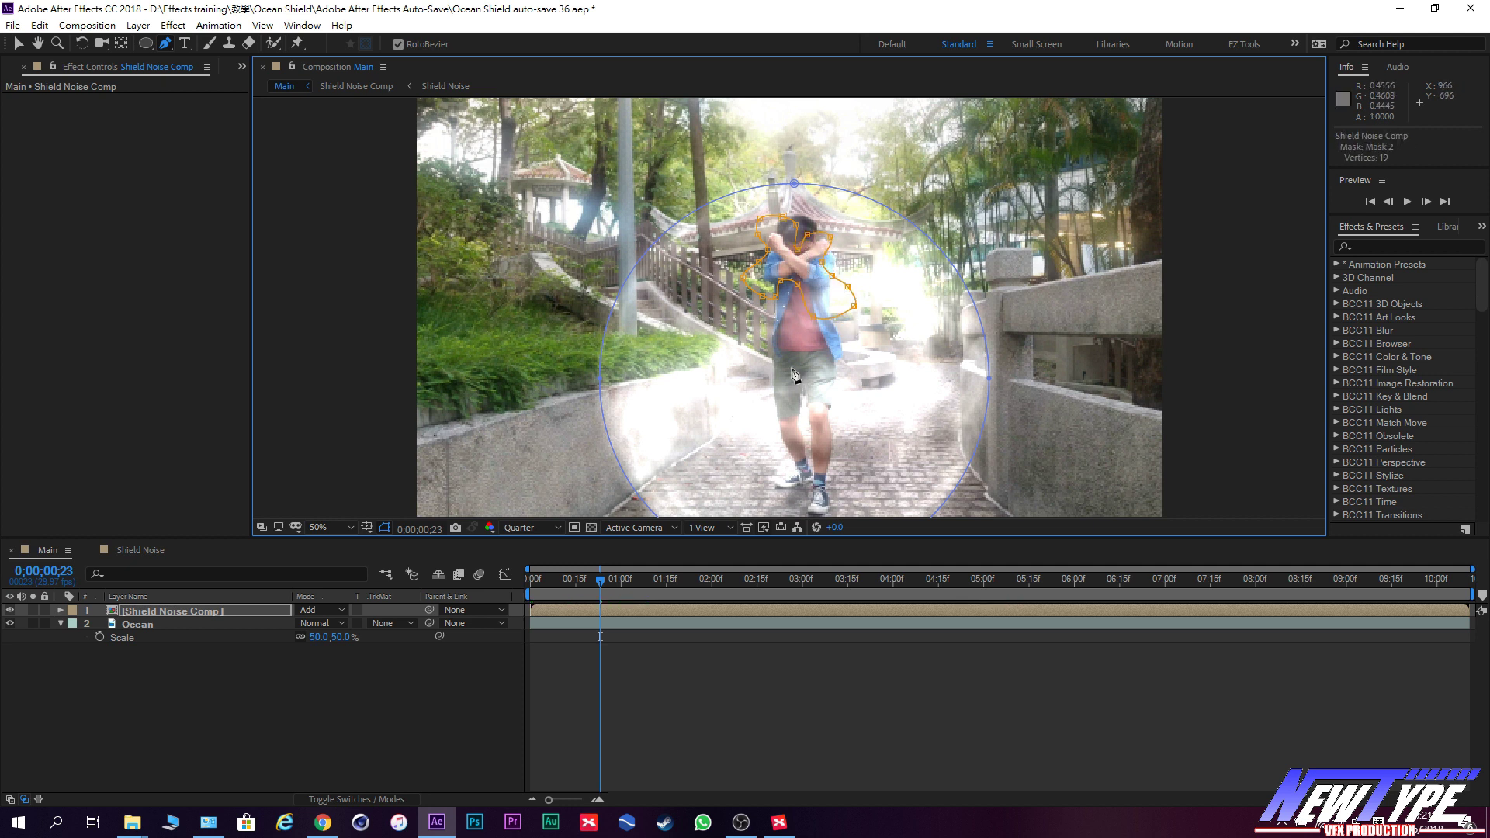
Set Mask 2's mode to Intersect with Mask 1.
{"action": "left_click", "coordinate": [60, 611]}
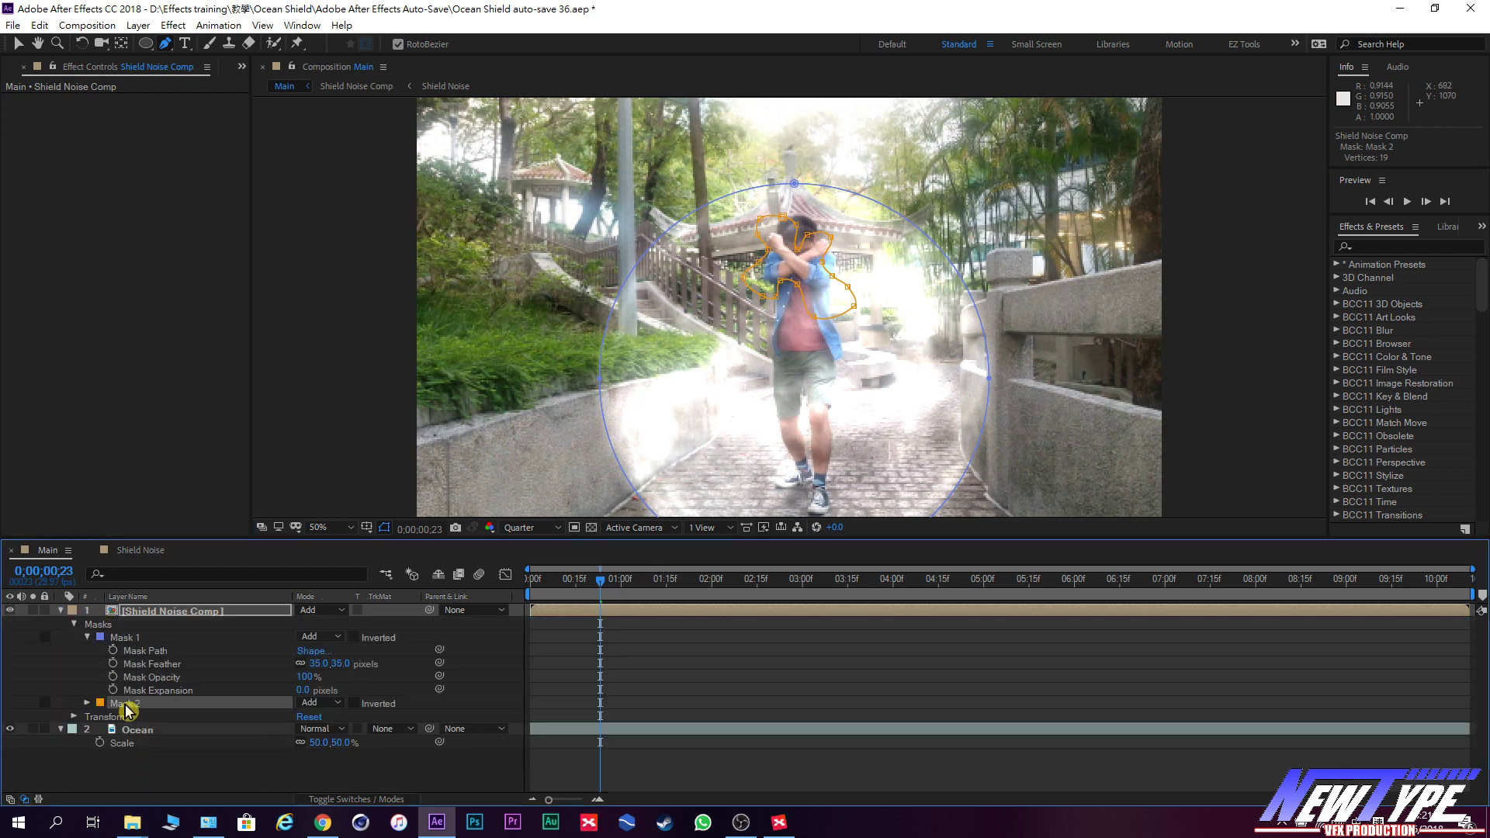
{"action": "left_click", "coordinate": [88, 705]}
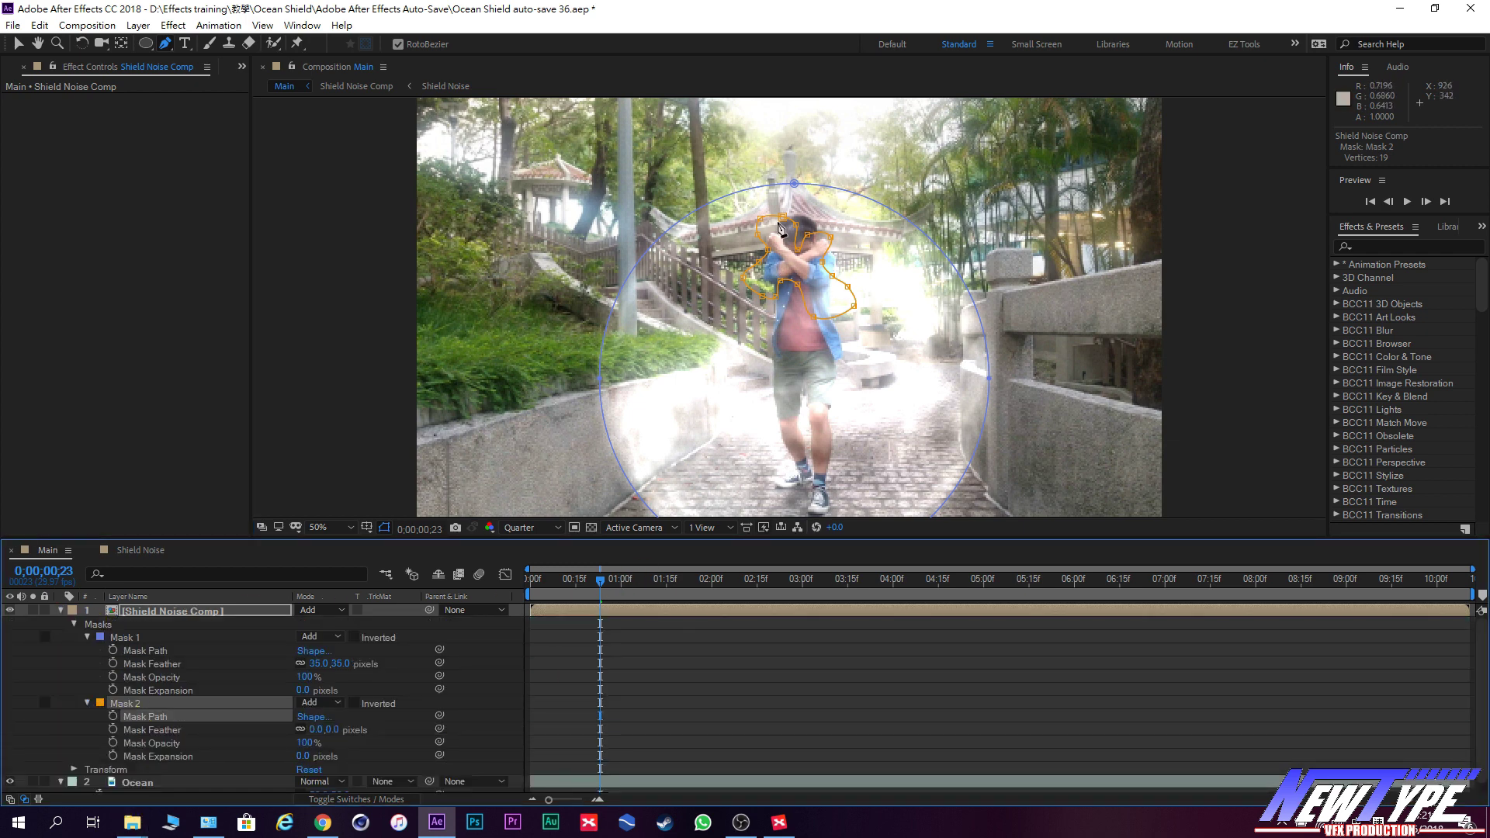
{"action": "left_click", "coordinate": [442, 694]}
{"action": "left_click", "coordinate": [319, 704]}
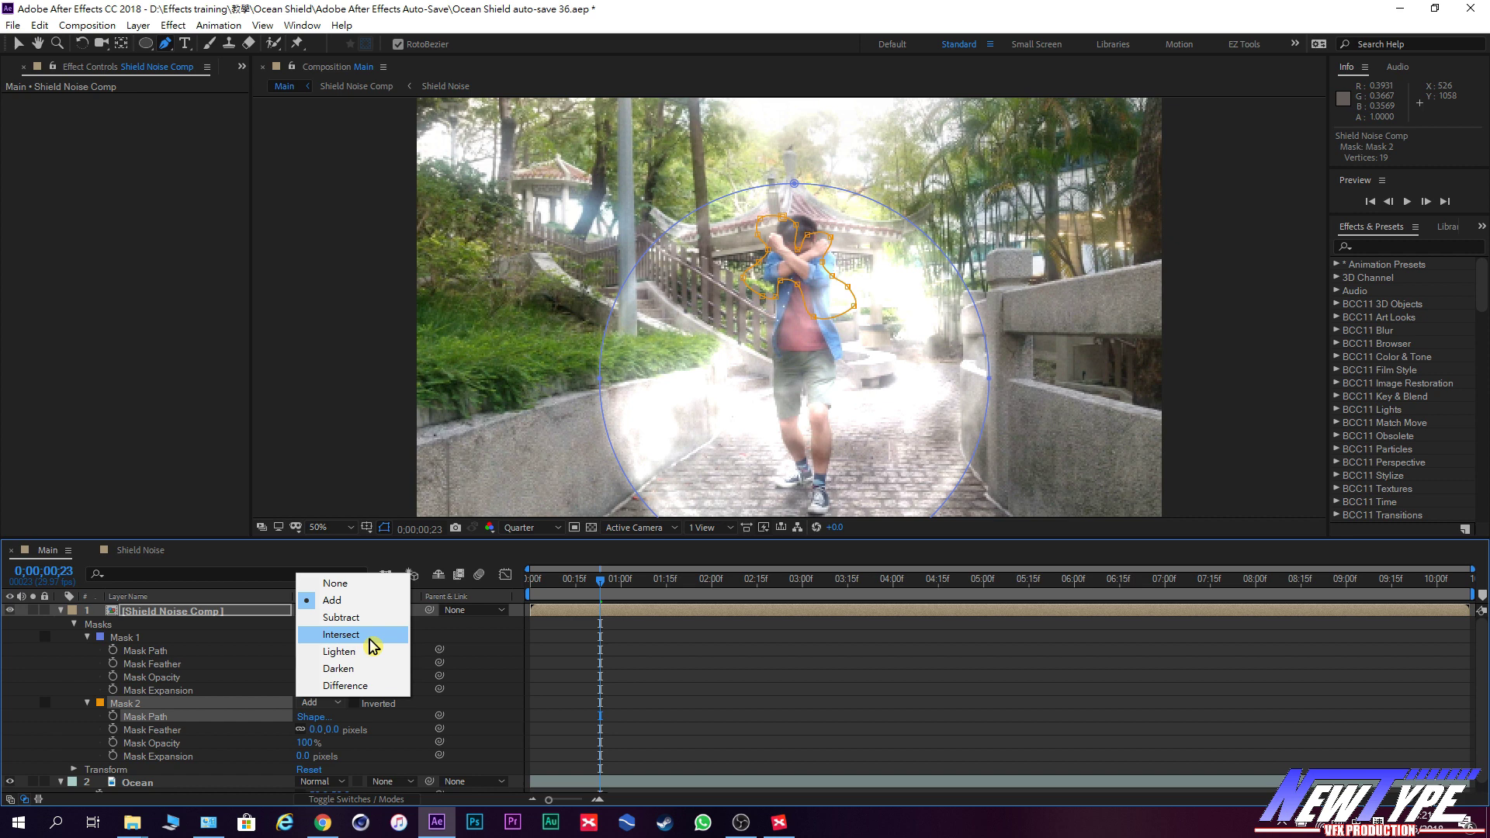
{"action": "left_click", "coordinate": [342, 636]}
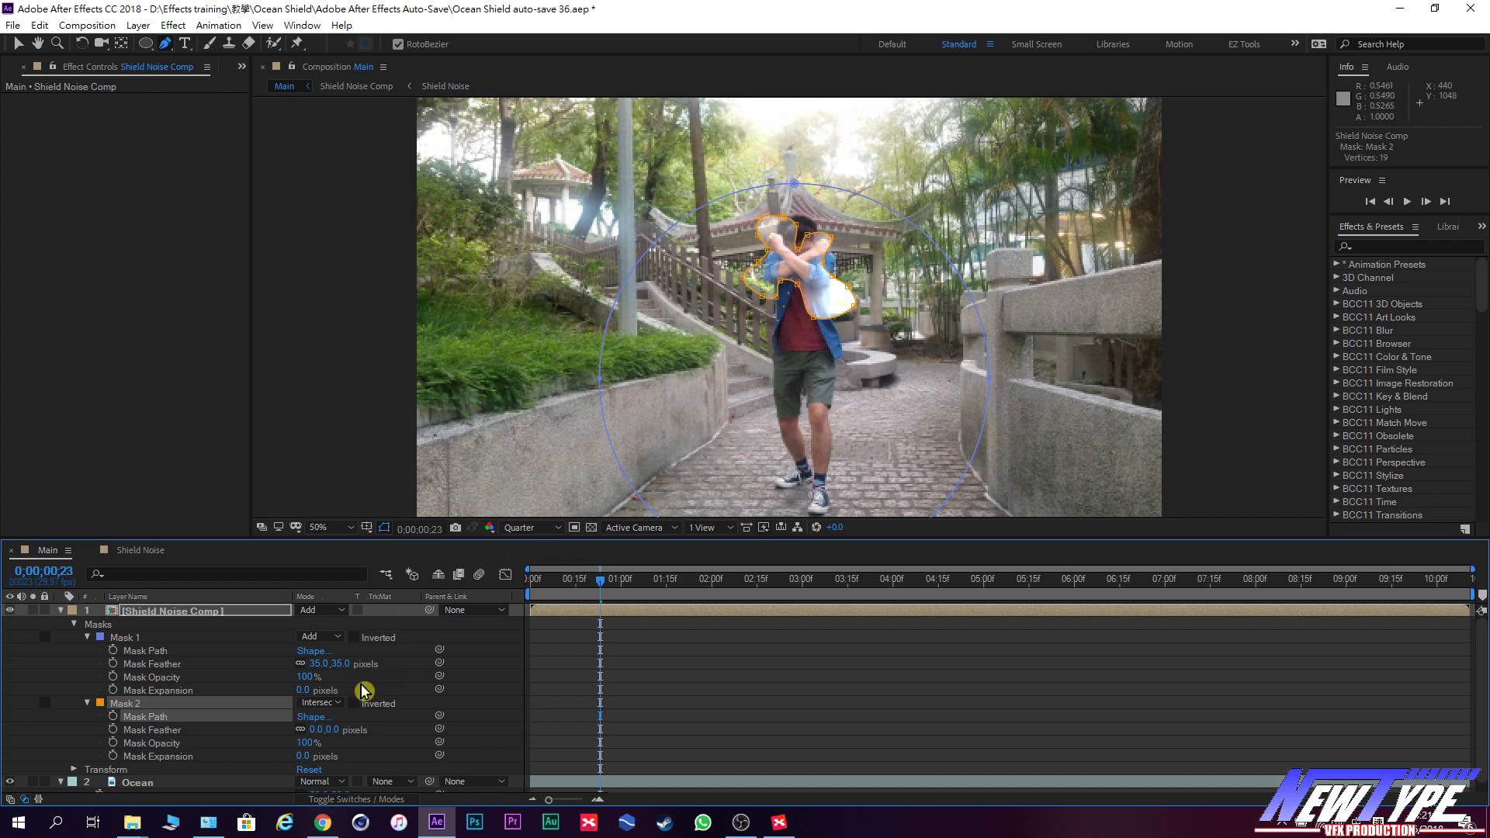
Feather Mask 2's edge to 34 pixels.
{"action": "left_click", "coordinate": [386, 529]}
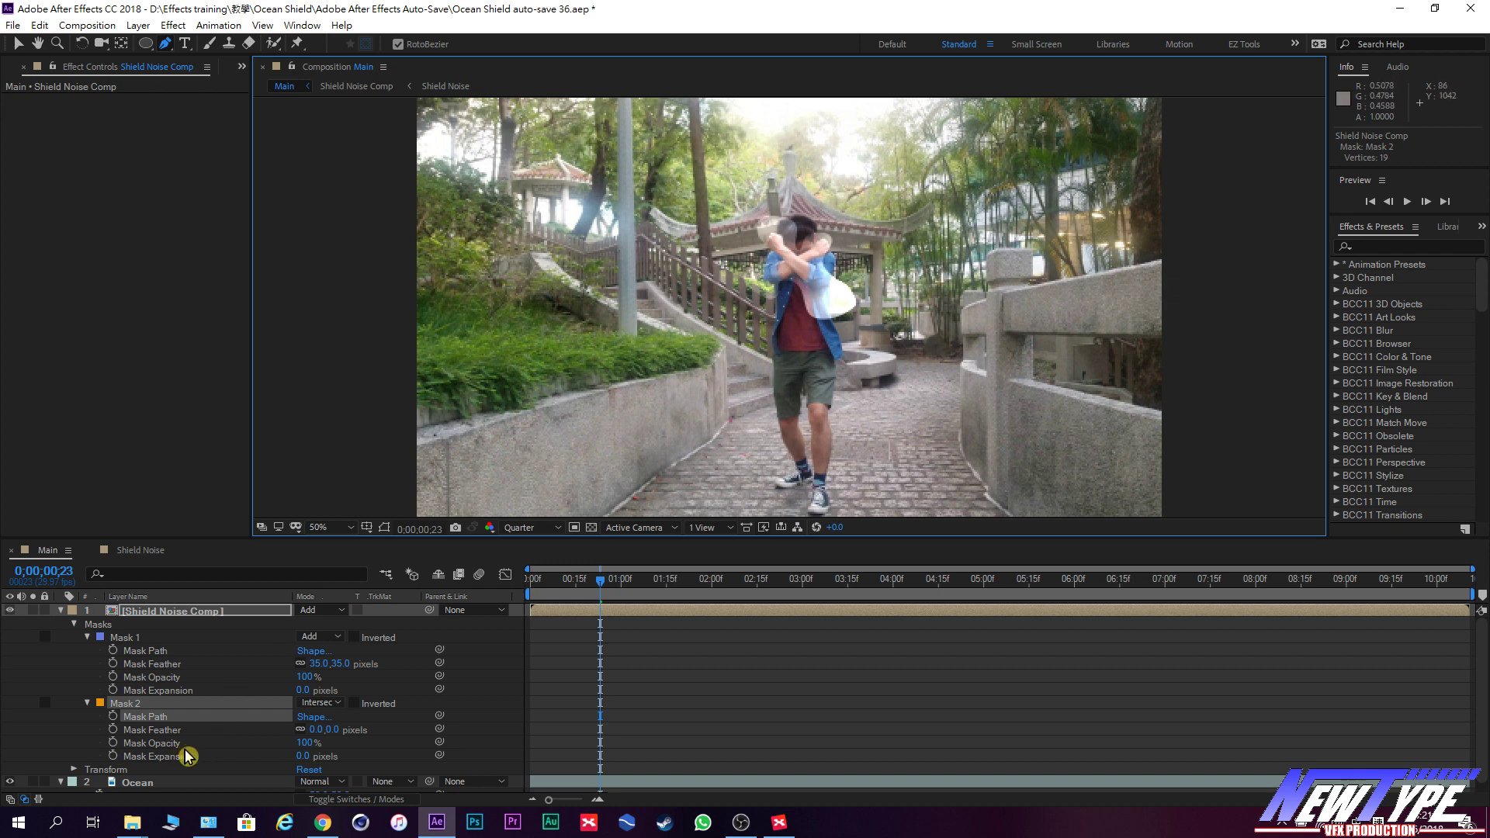
{"action": "left_click_drag", "start_coordinate": [327, 730], "coordinate": [354, 729]}
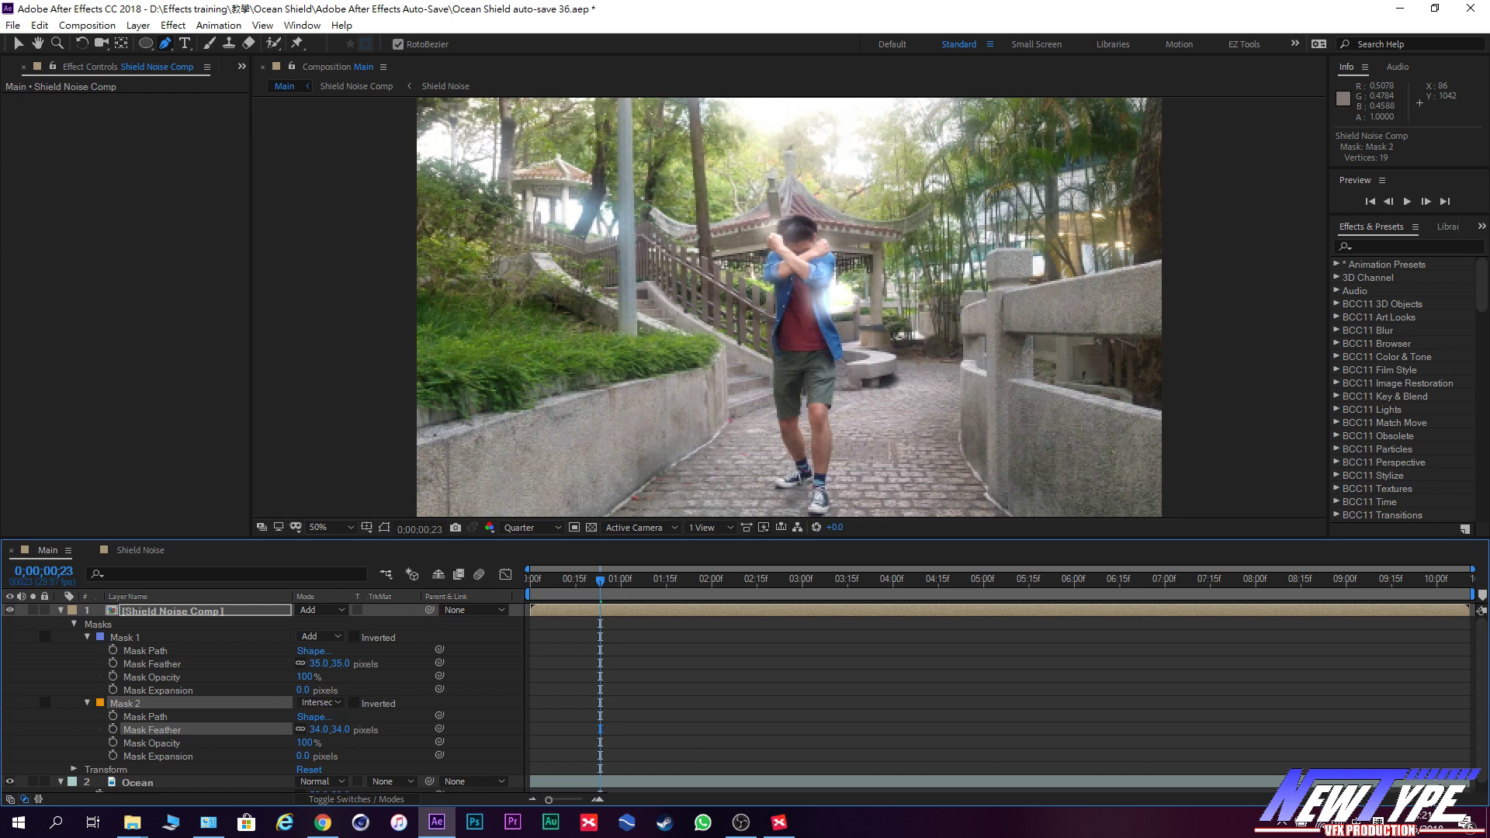
{"action": "left_click", "coordinate": [384, 527]}
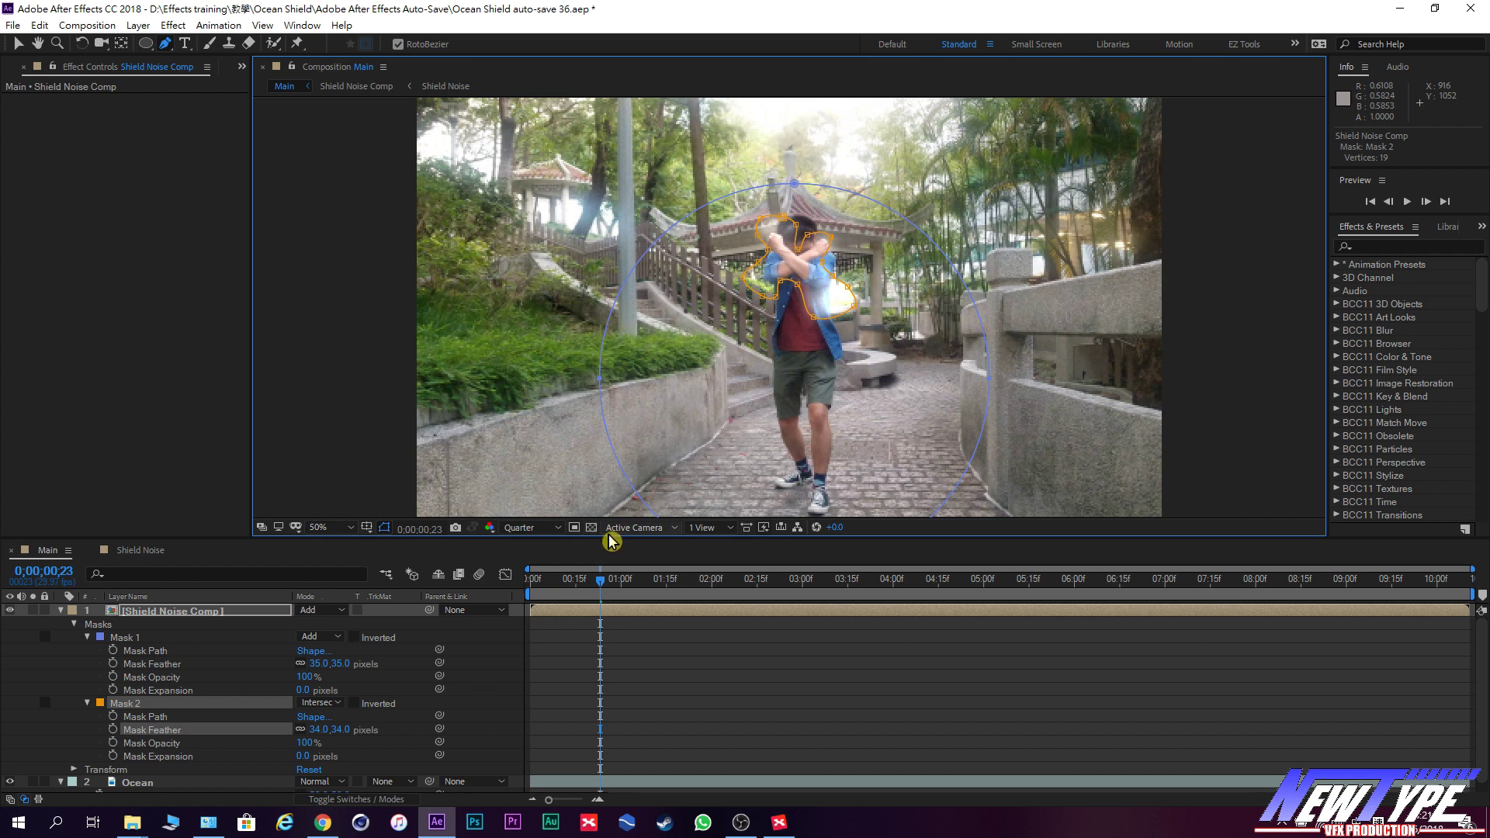
At frame 0;00;00;21, start a Mask 2 Expansion keyframe at 0.0 pixels.
{"action": "left_click", "coordinate": [598, 588]}
{"action": "mouse_move", "coordinate": [597, 588]}
{"action": "left_mouse_down"}
{"action": "mouse_move", "coordinate": [572, 593]}
{"action": "mouse_move", "coordinate": [590, 590]}
{"action": "left_mouse_up"}
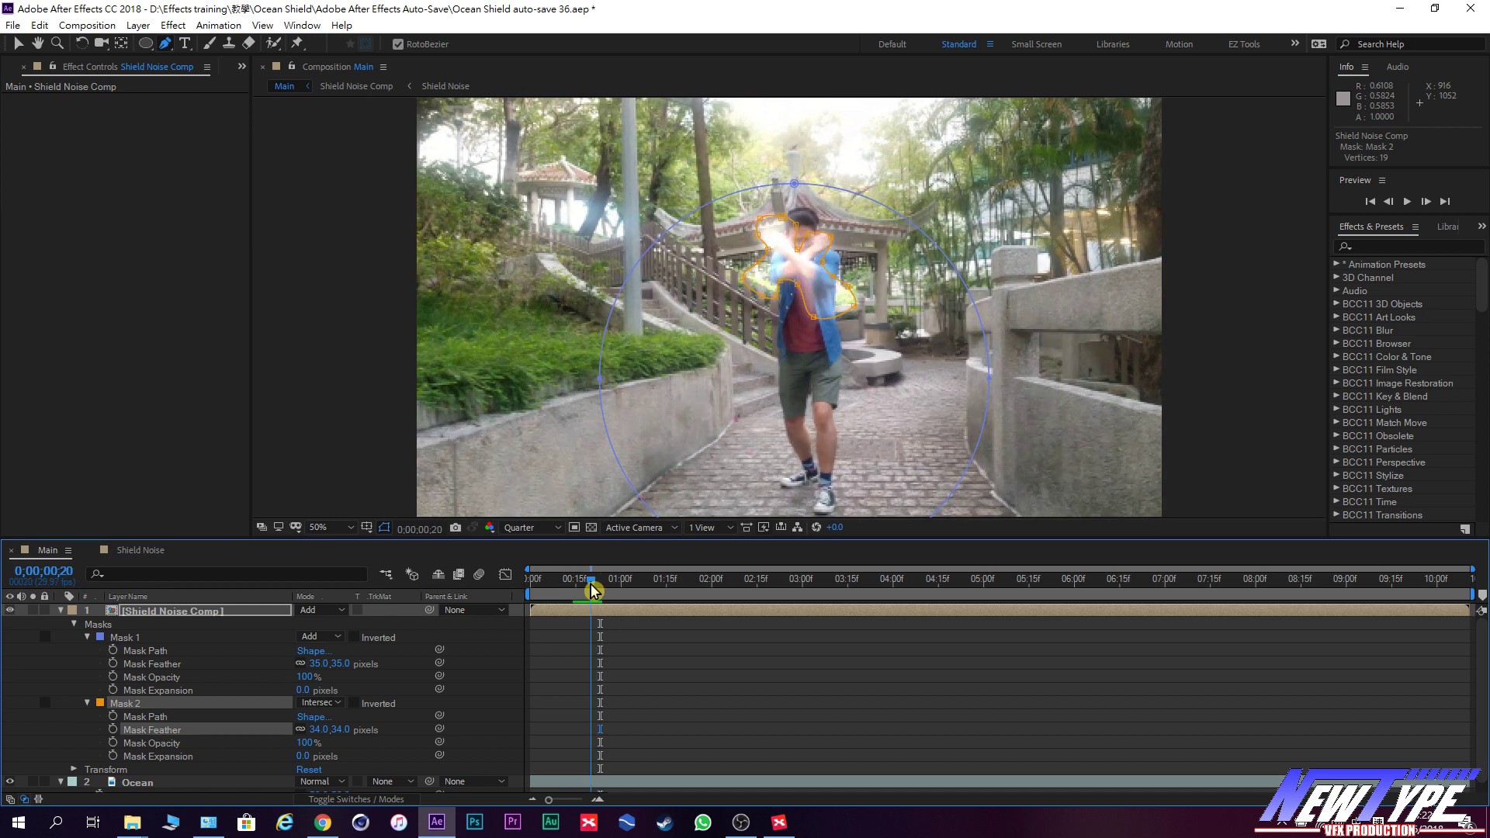
{"action": "left_click_drag", "start_coordinate": [590, 590], "coordinate": [594, 590]}
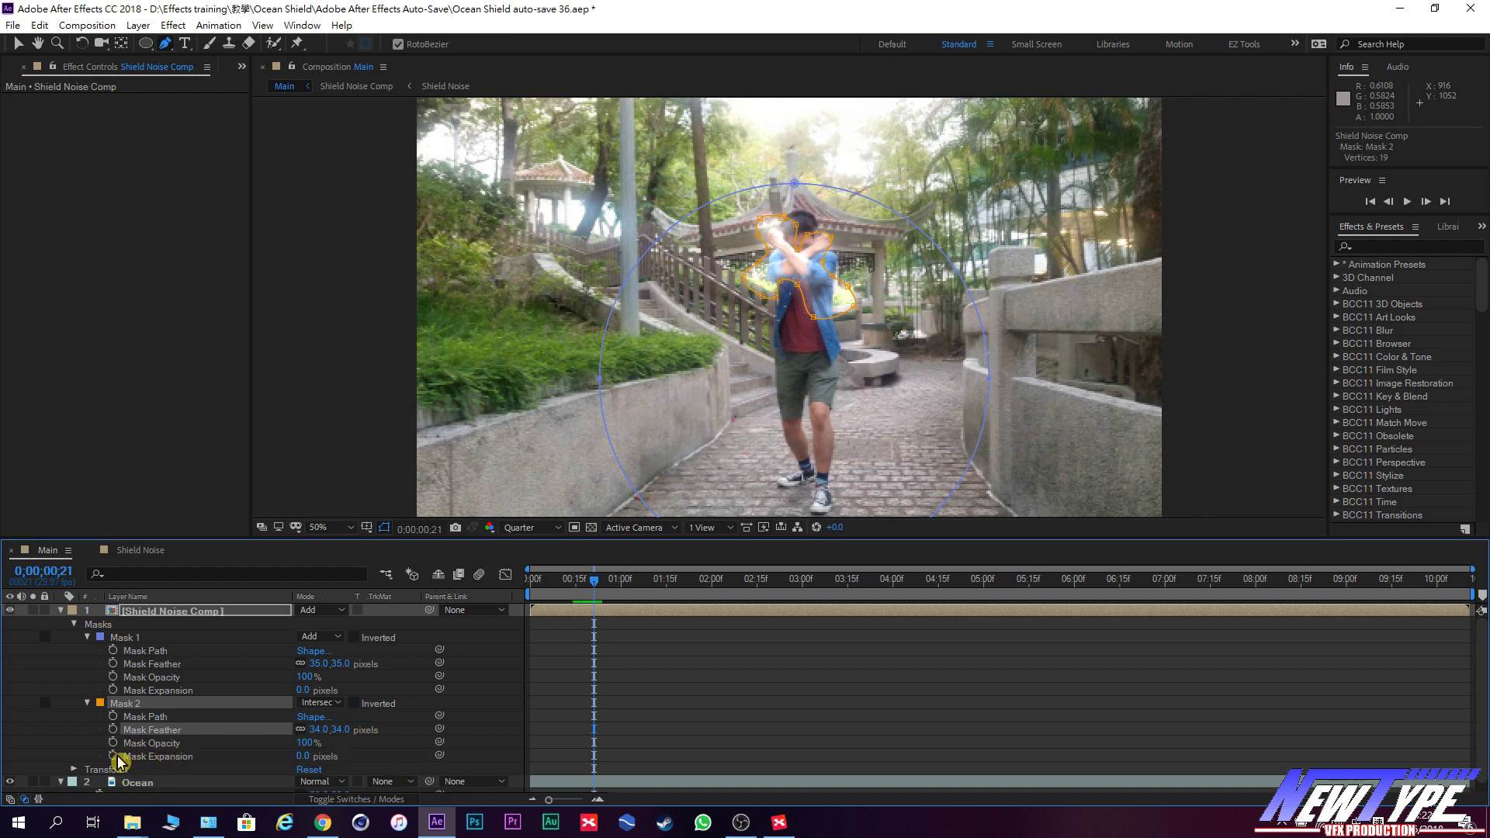
{"action": "left_click", "coordinate": [114, 757]}
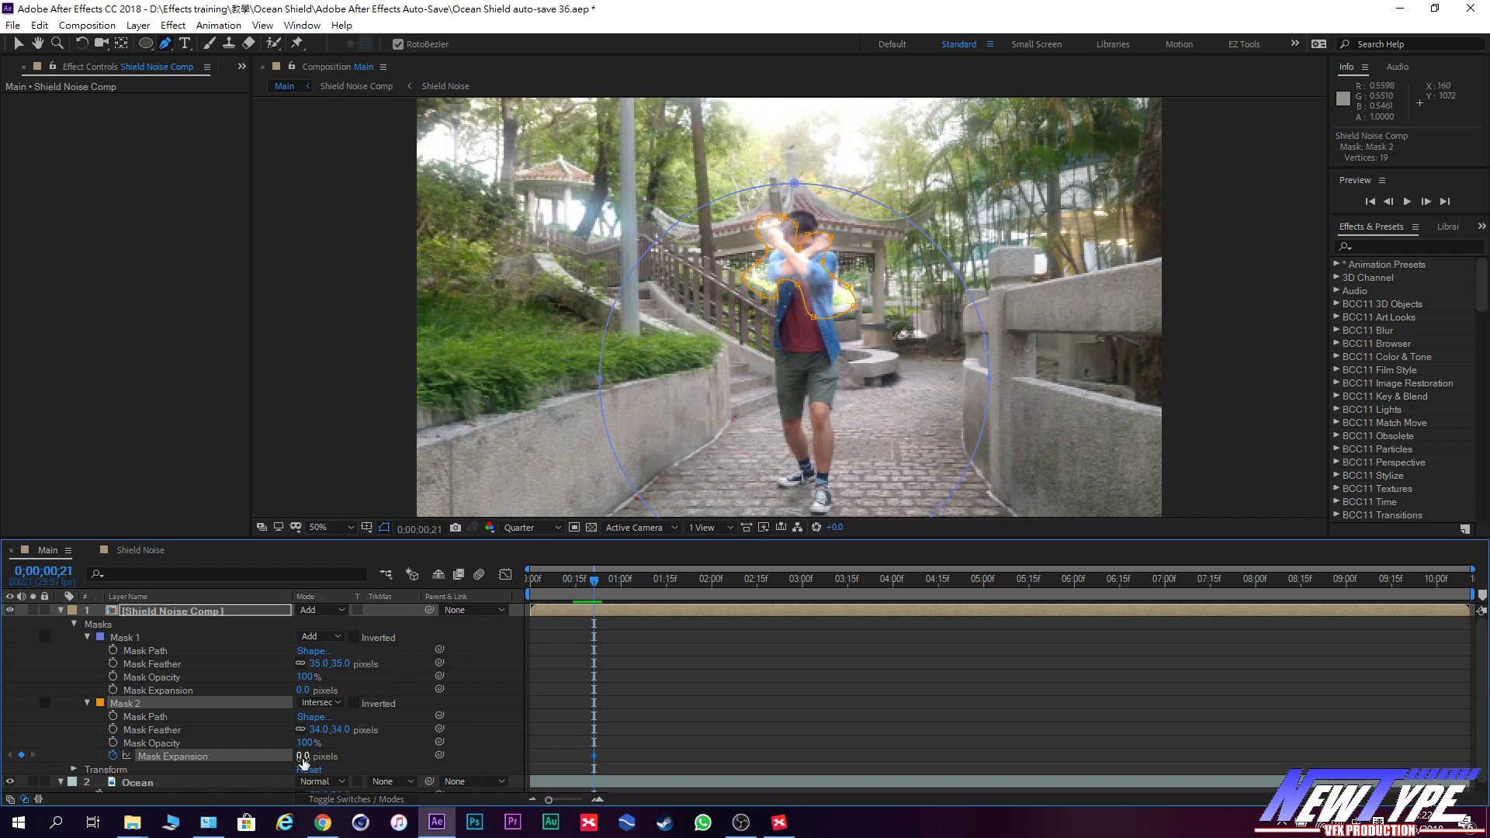
Keyframe Mask 2's expansion at -51 pixels, then 651 pixels at 0;00;01;06.
{"action": "left_click_drag", "start_coordinate": [299, 756], "coordinate": [270, 761]}
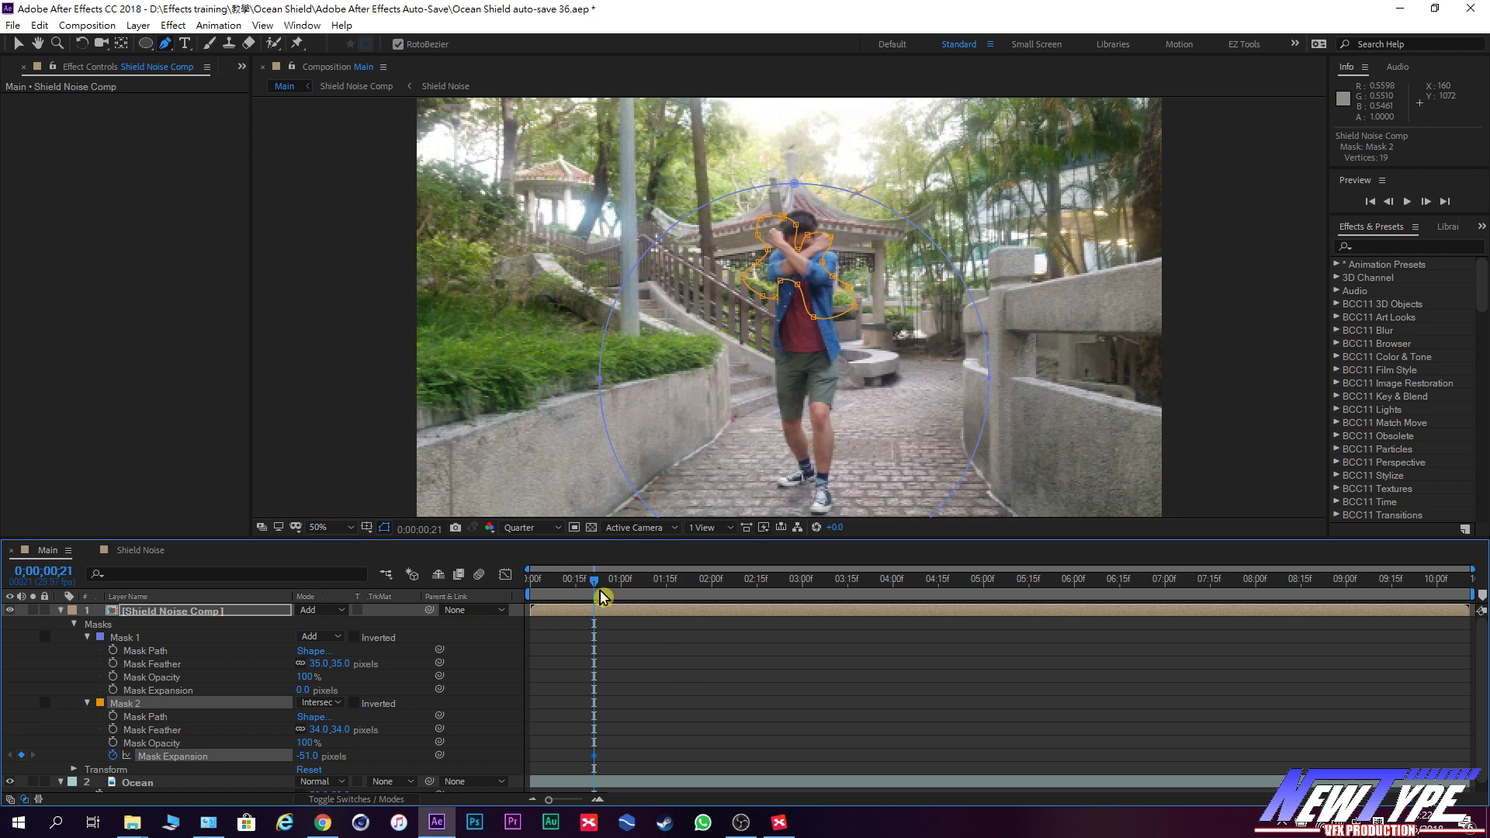
{"action": "left_click_drag", "start_coordinate": [596, 587], "coordinate": [664, 594]}
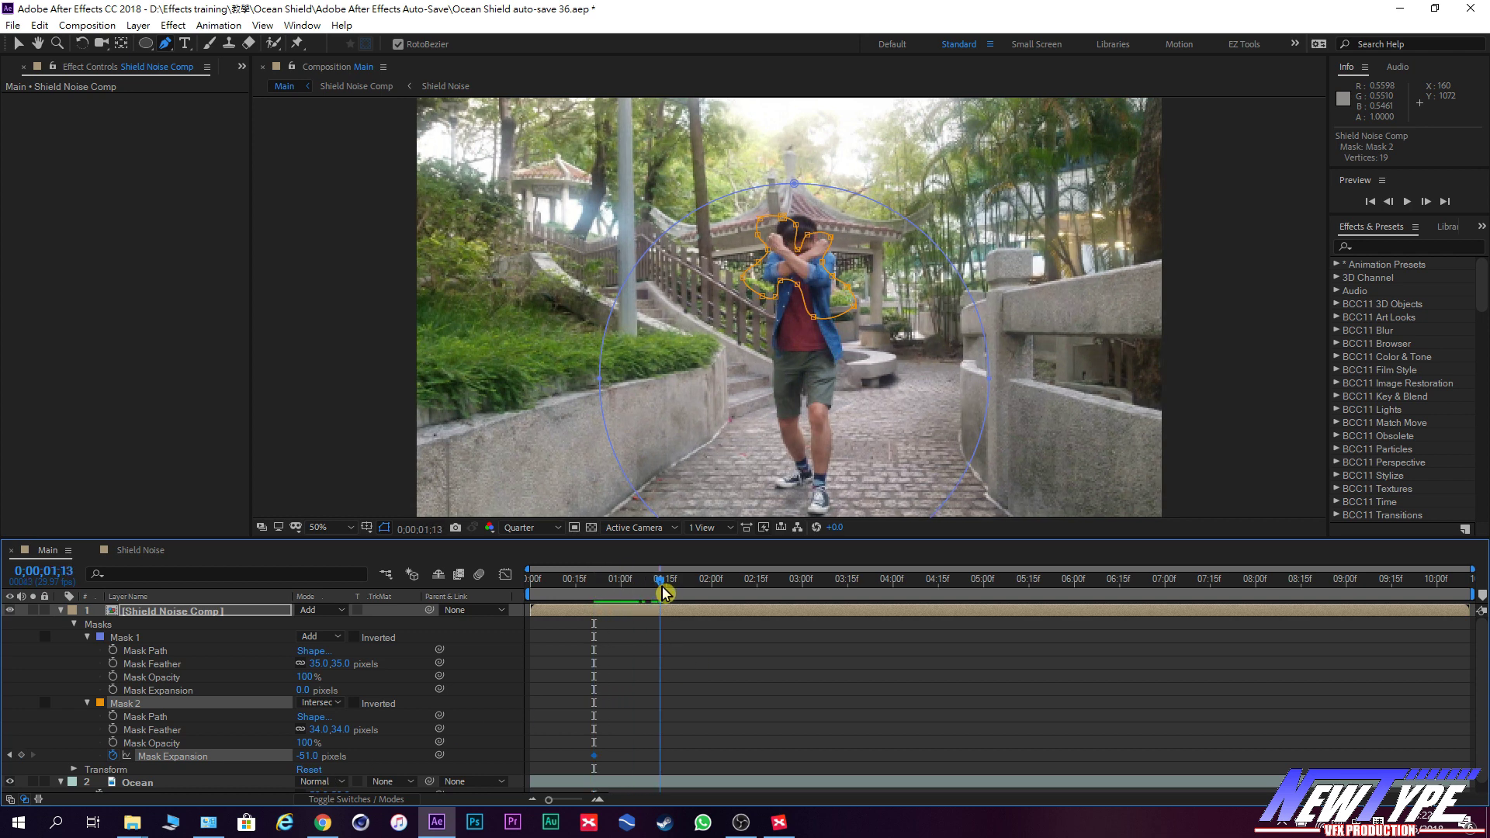
{"action": "left_click_drag", "start_coordinate": [659, 588], "coordinate": [641, 602]}
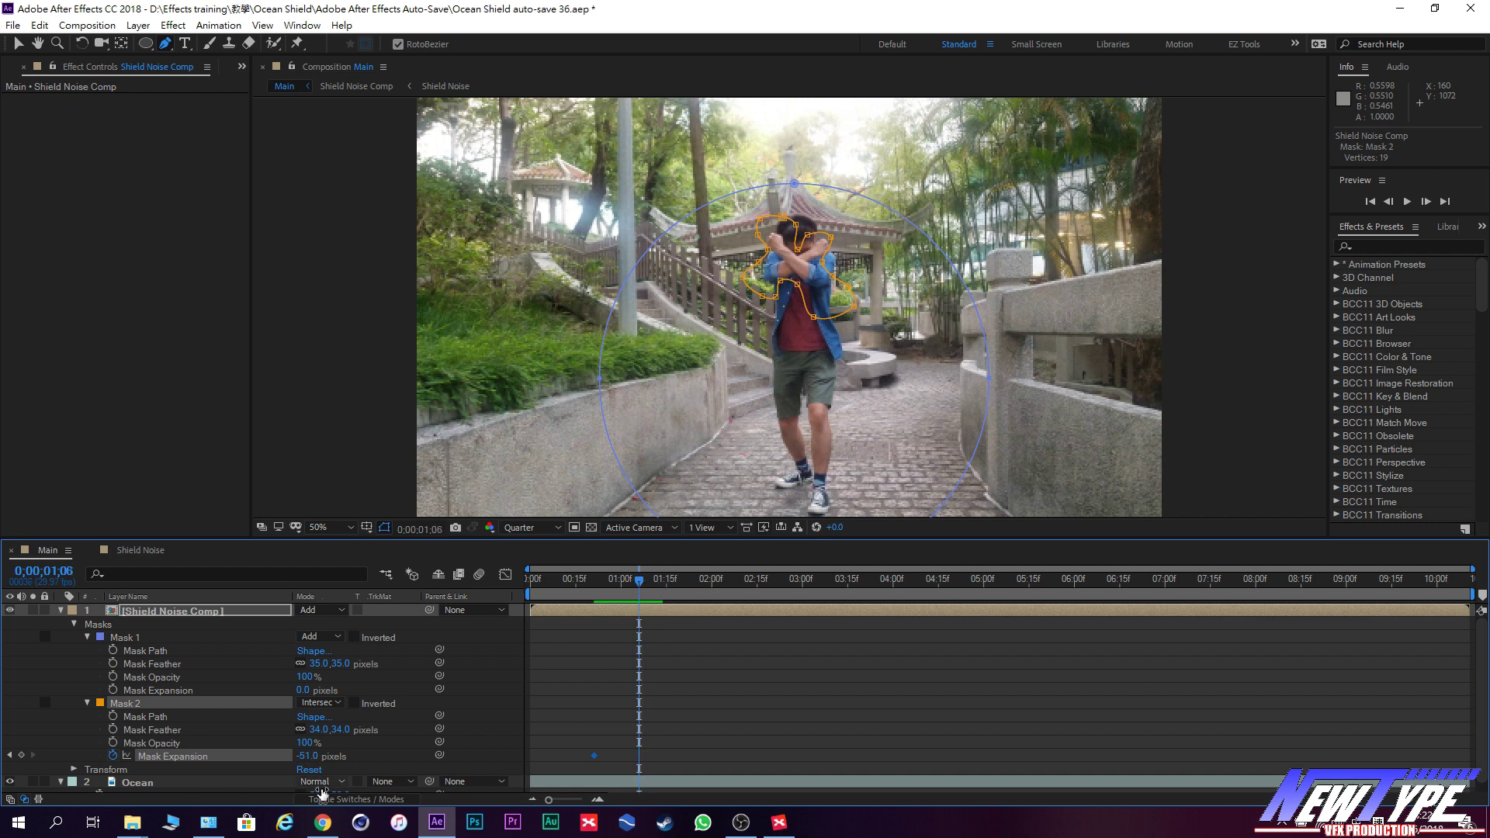
{"action": "left_click_drag", "start_coordinate": [309, 756], "coordinate": [625, 796]}
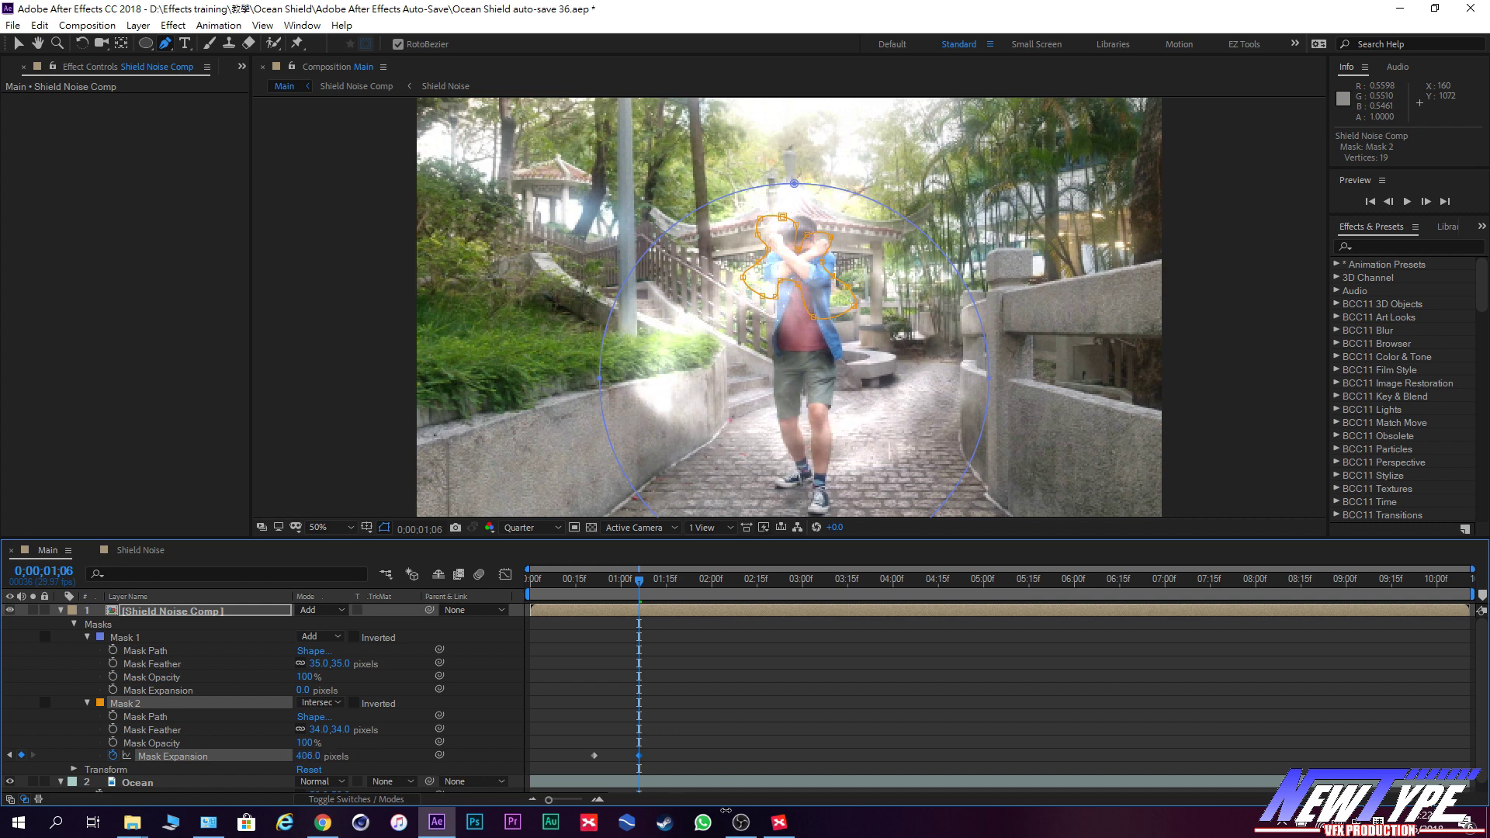
{"action": "left_click_drag", "start_coordinate": [625, 796], "coordinate": [937, 836]}
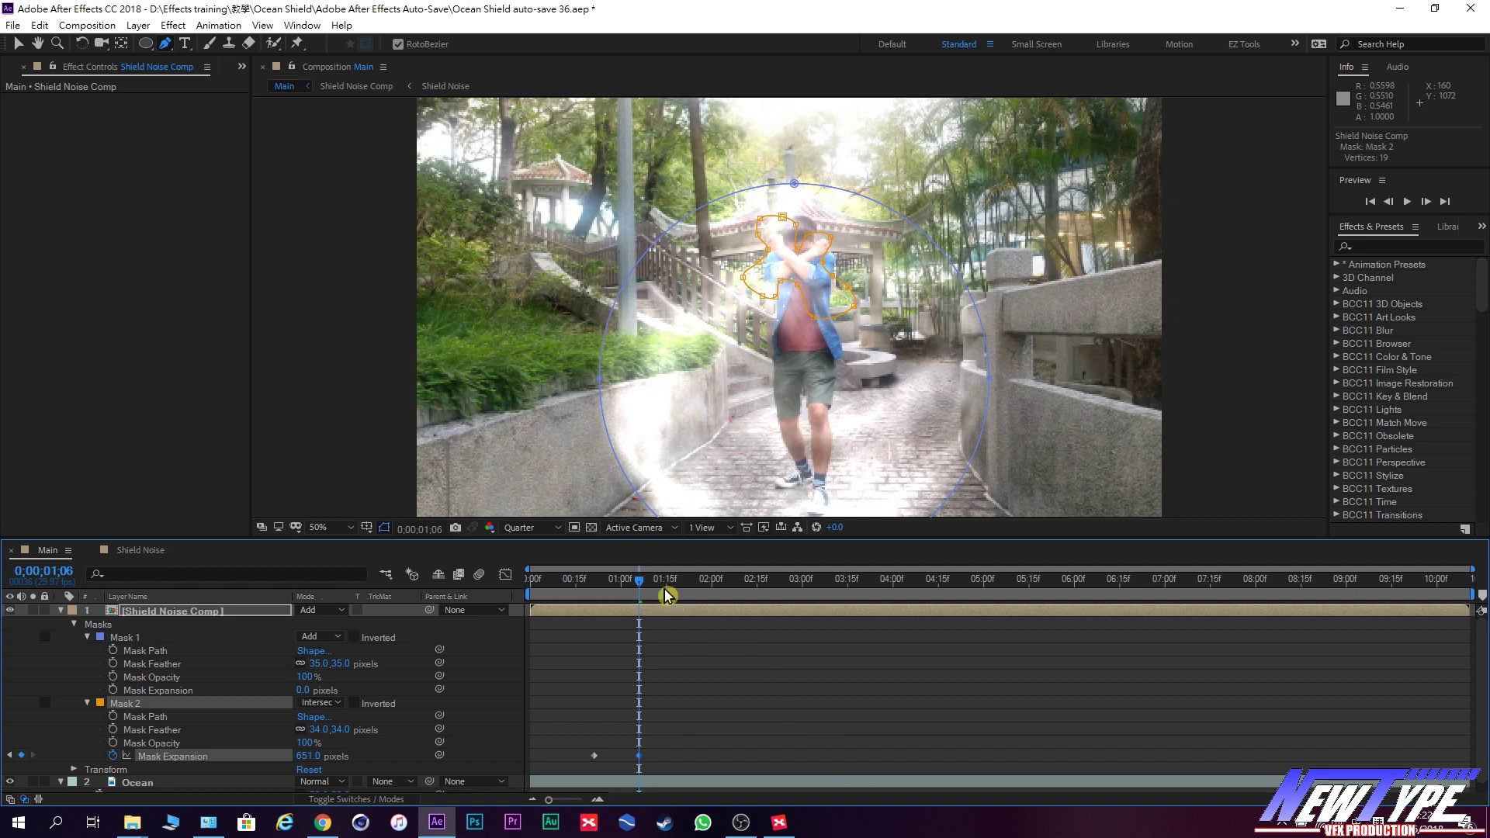
Preview the glow burst from an earlier frame, stopping at the first expansion keyframe.
{"action": "left_click_drag", "start_coordinate": [645, 586], "coordinate": [583, 583]}
{"action": "key", "text": "space"}
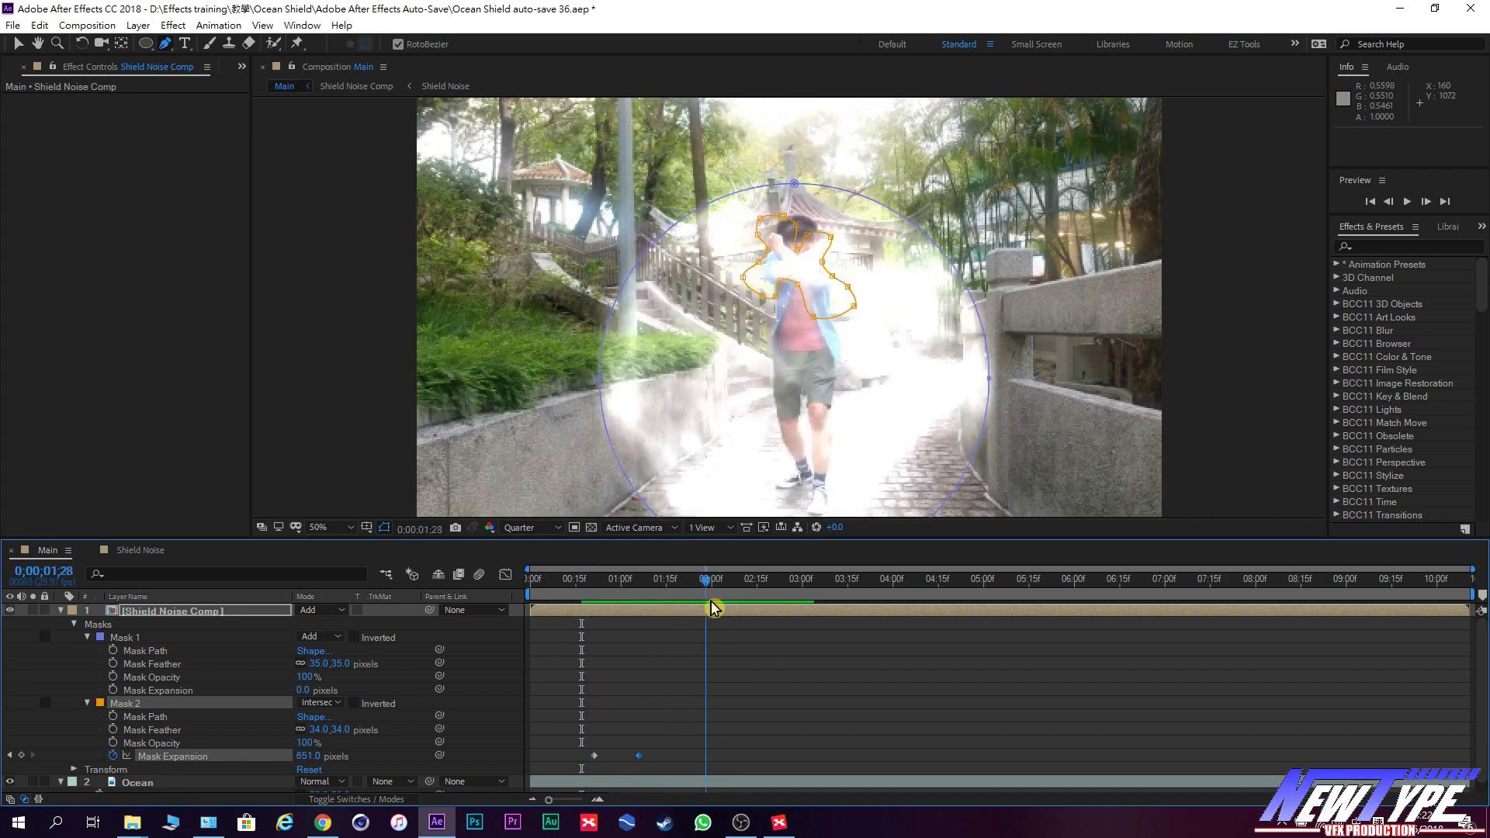
{"action": "left_click_drag", "start_coordinate": [564, 581], "coordinate": [562, 628]}
{"action": "key", "text": "space"}
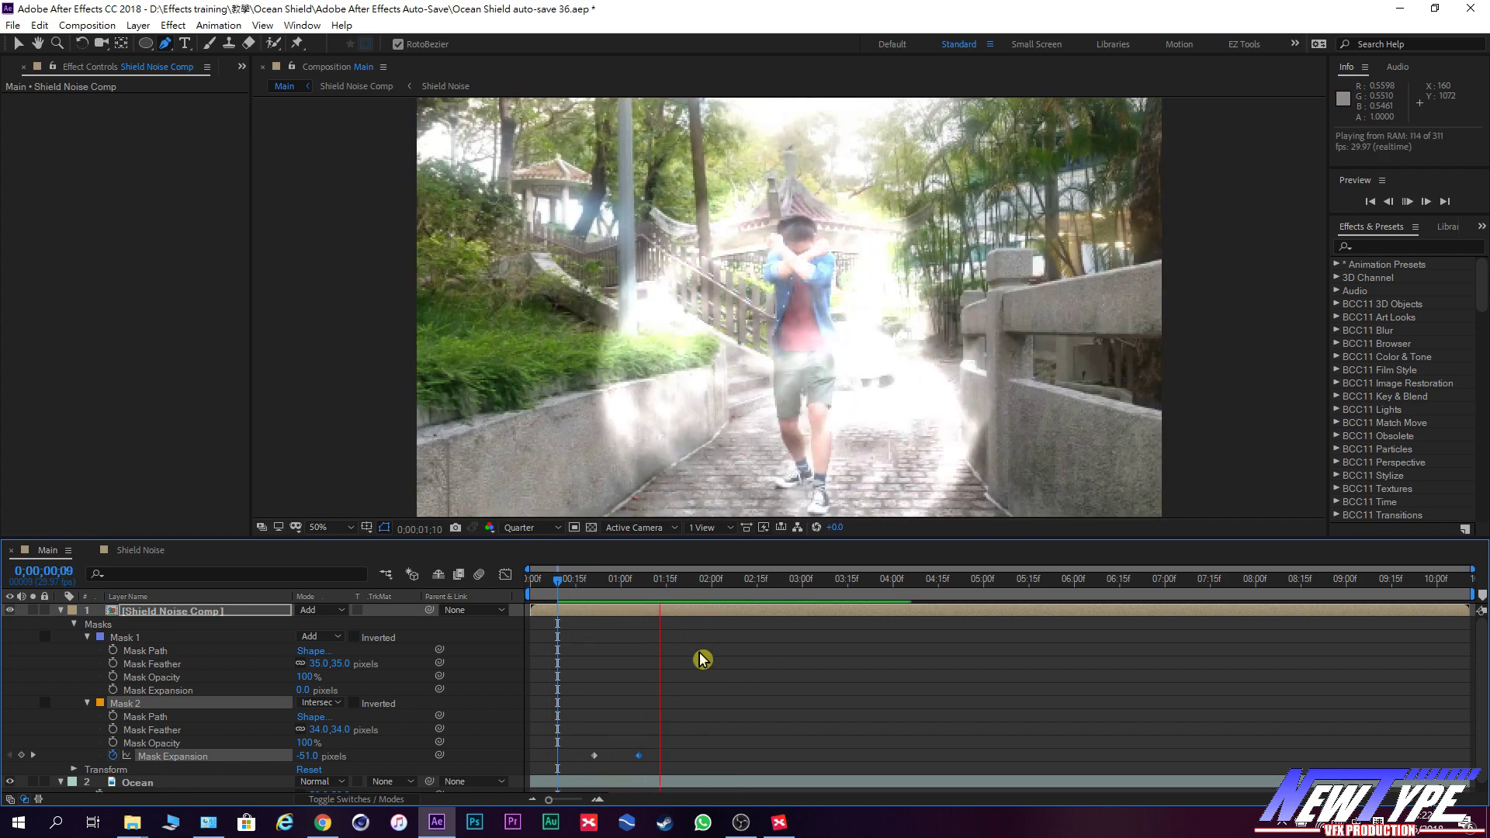
{"action": "left_click_drag", "start_coordinate": [557, 588], "coordinate": [594, 584]}
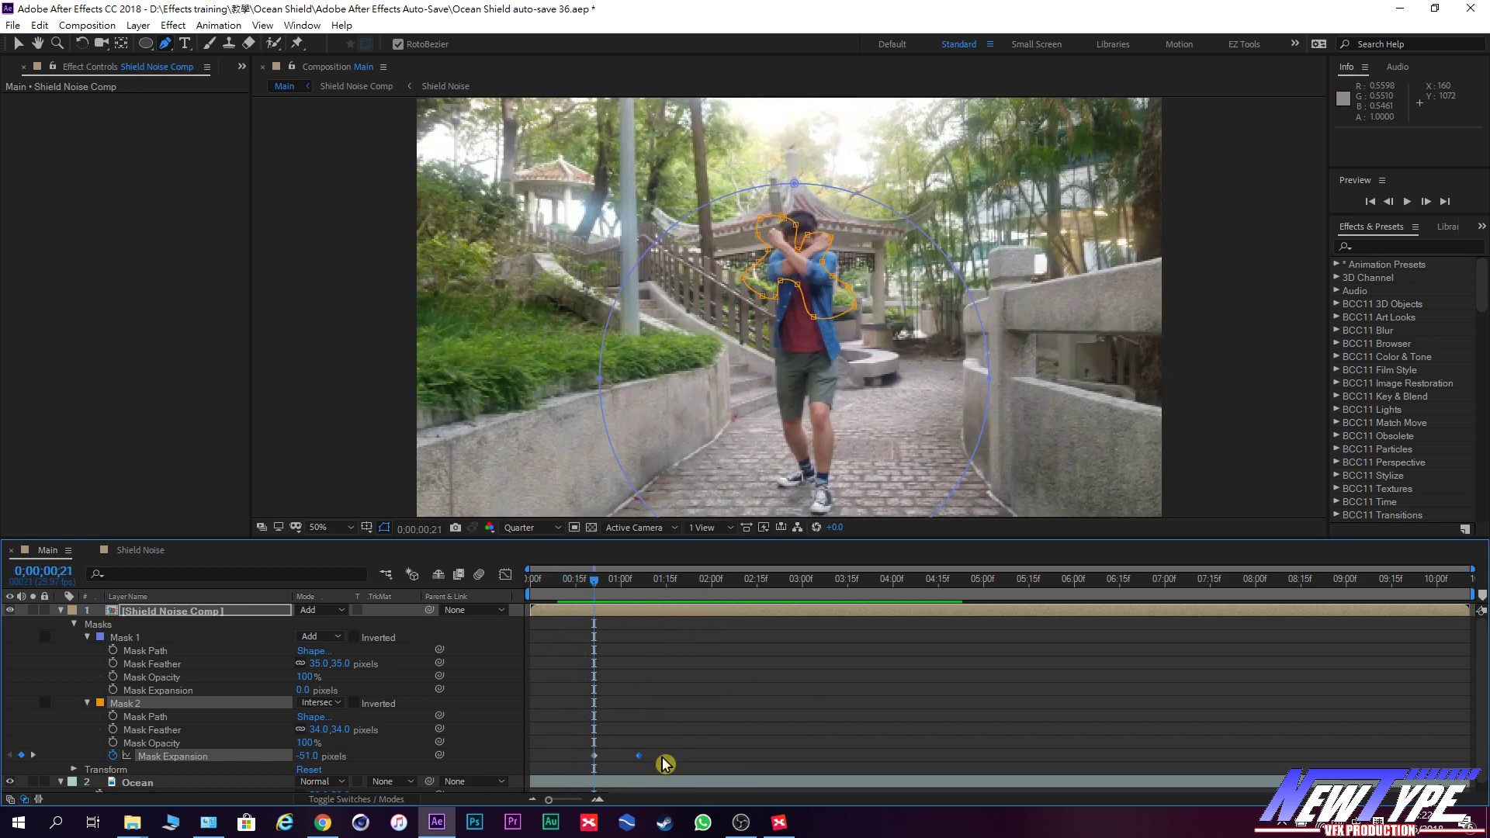
Move the second expansion keyframe slightly earlier and preview the retimed burst.
{"action": "left_click_drag", "start_coordinate": [642, 757], "coordinate": [628, 759]}
{"action": "key", "text": "space"}
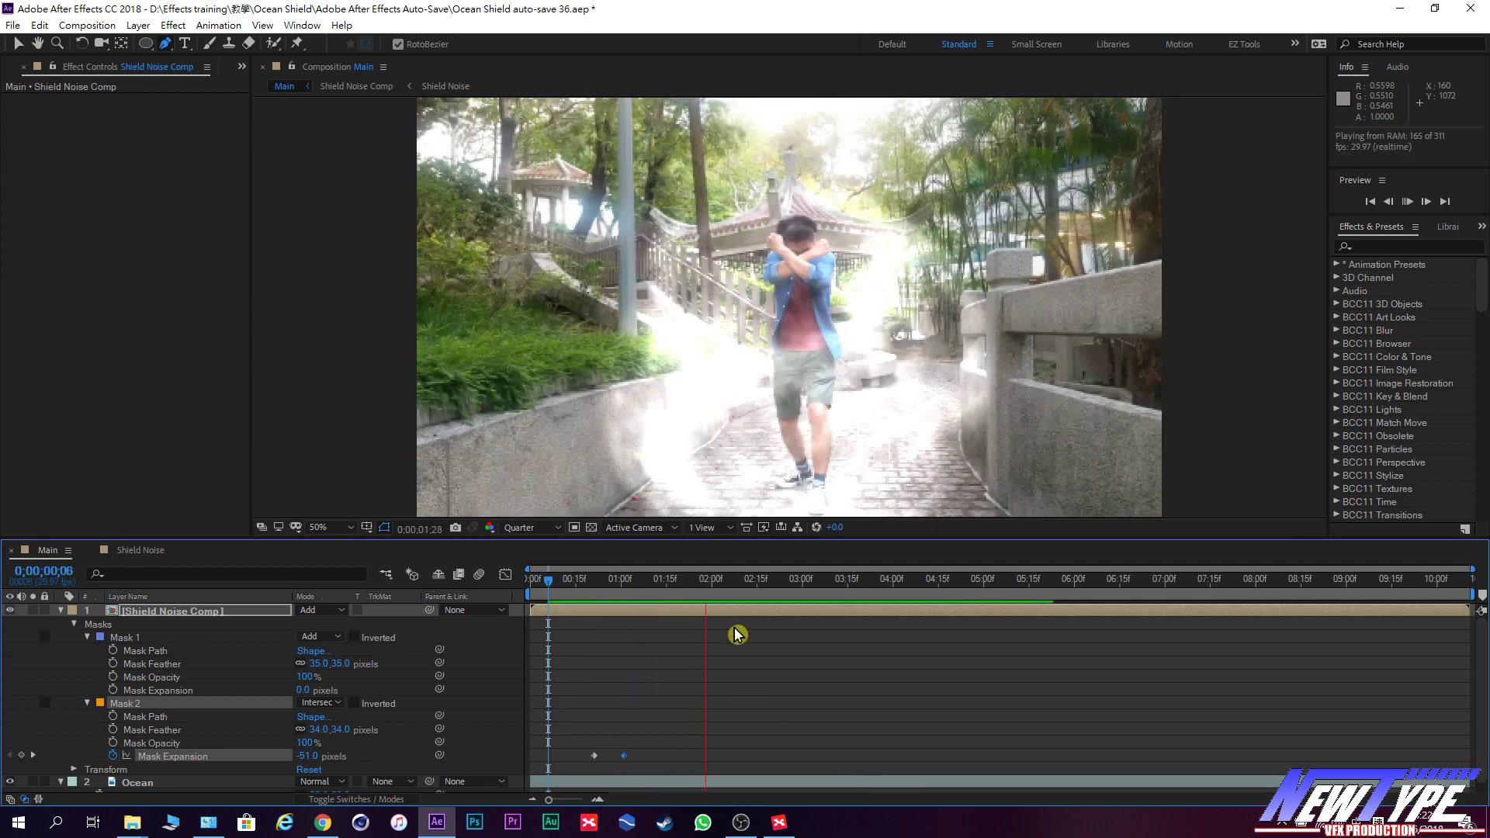
{"action": "left_click", "coordinate": [570, 583]}
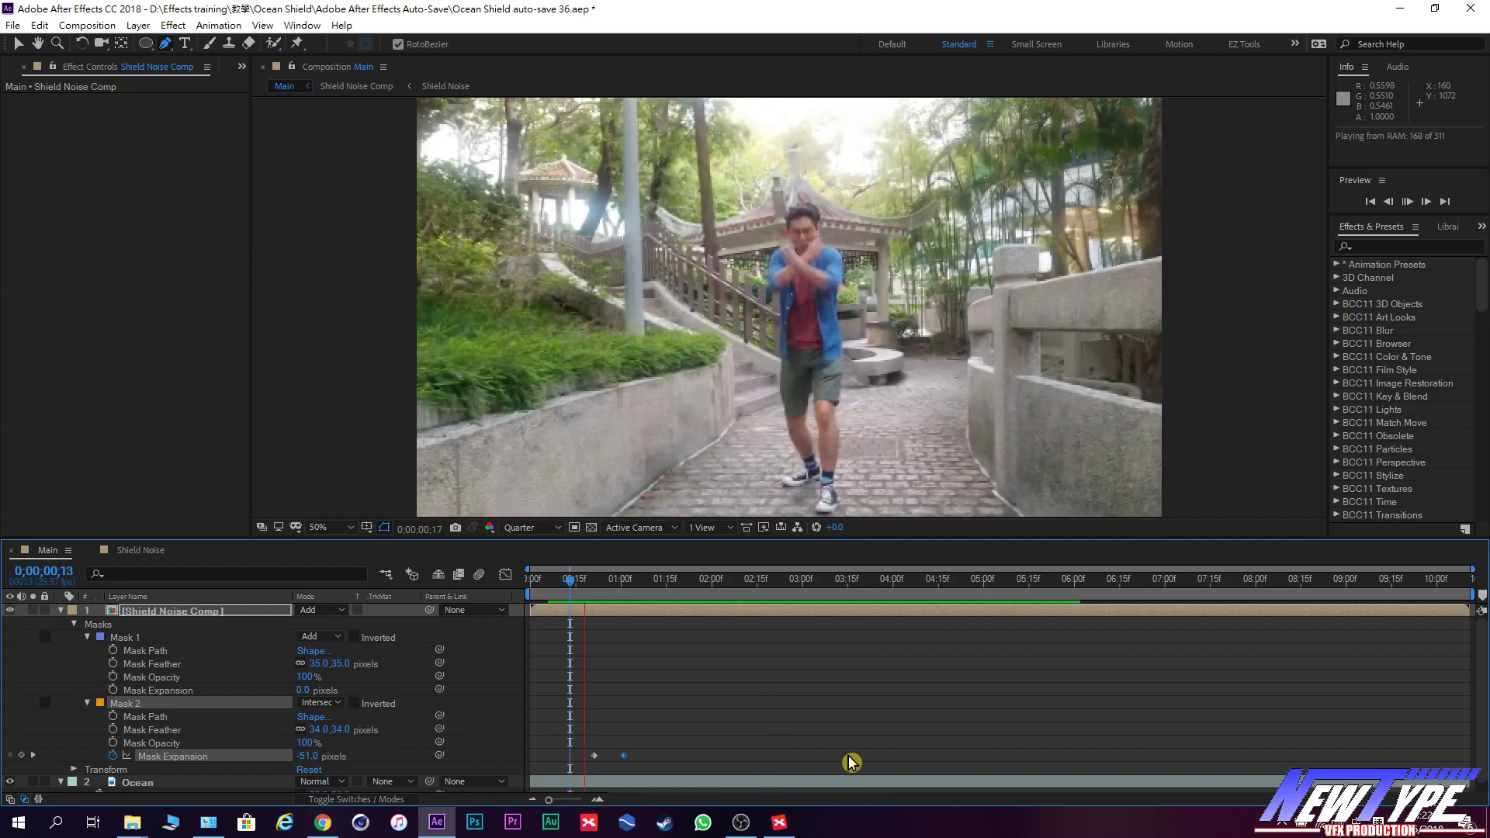
{"action": "mouse_move", "coordinate": [572, 590]}
{"action": "left_mouse_down"}
{"action": "mouse_move", "coordinate": [624, 600]}
{"action": "mouse_move", "coordinate": [573, 601]}
{"action": "mouse_move", "coordinate": [638, 657]}
{"action": "left_mouse_up"}
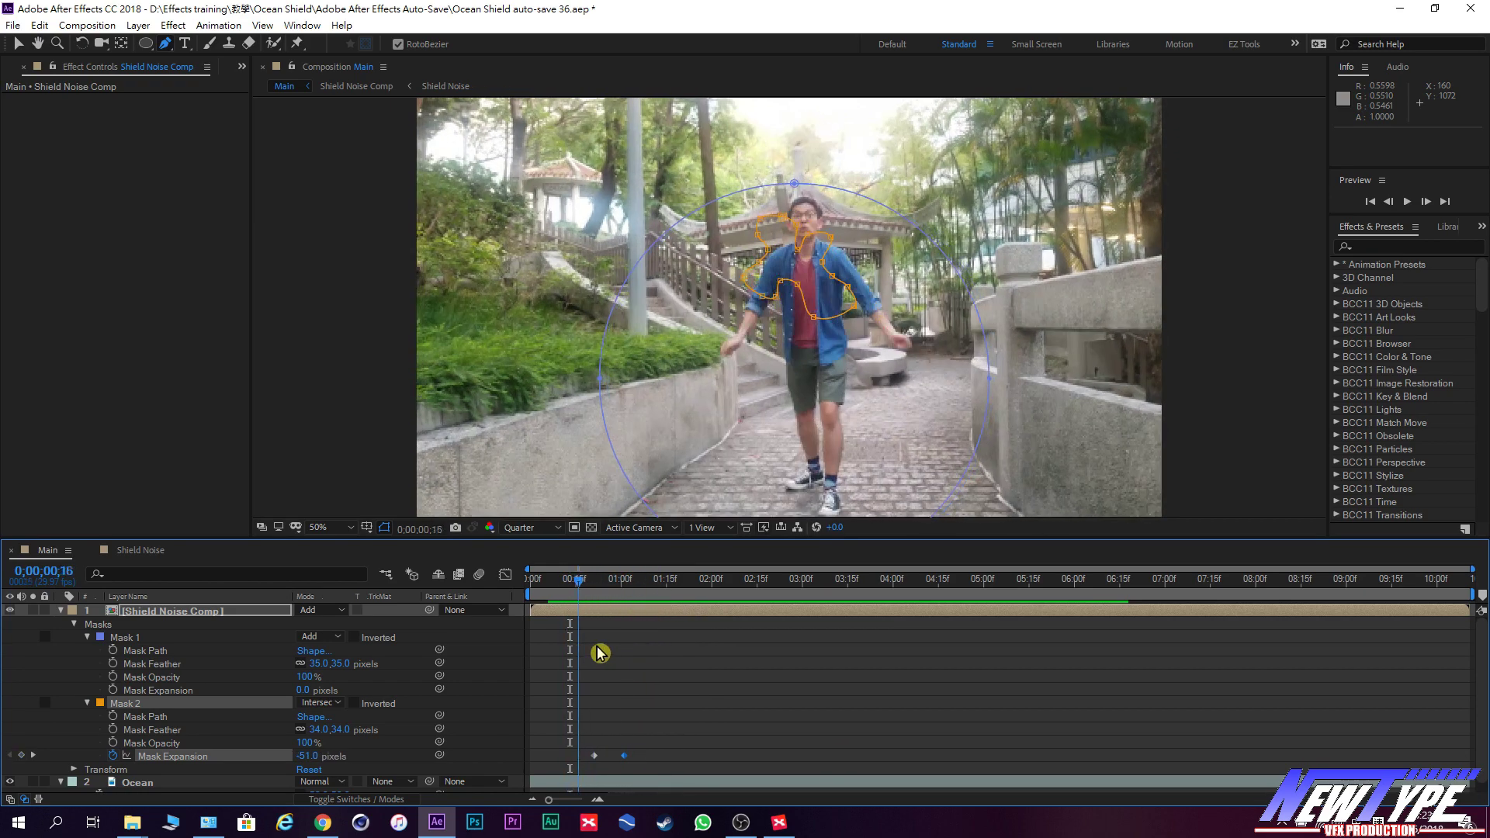
Apply Easy Ease to both expansion keyframes, preview, and save the project.
{"action": "left_click_drag", "start_coordinate": [648, 776], "coordinate": [543, 749]}
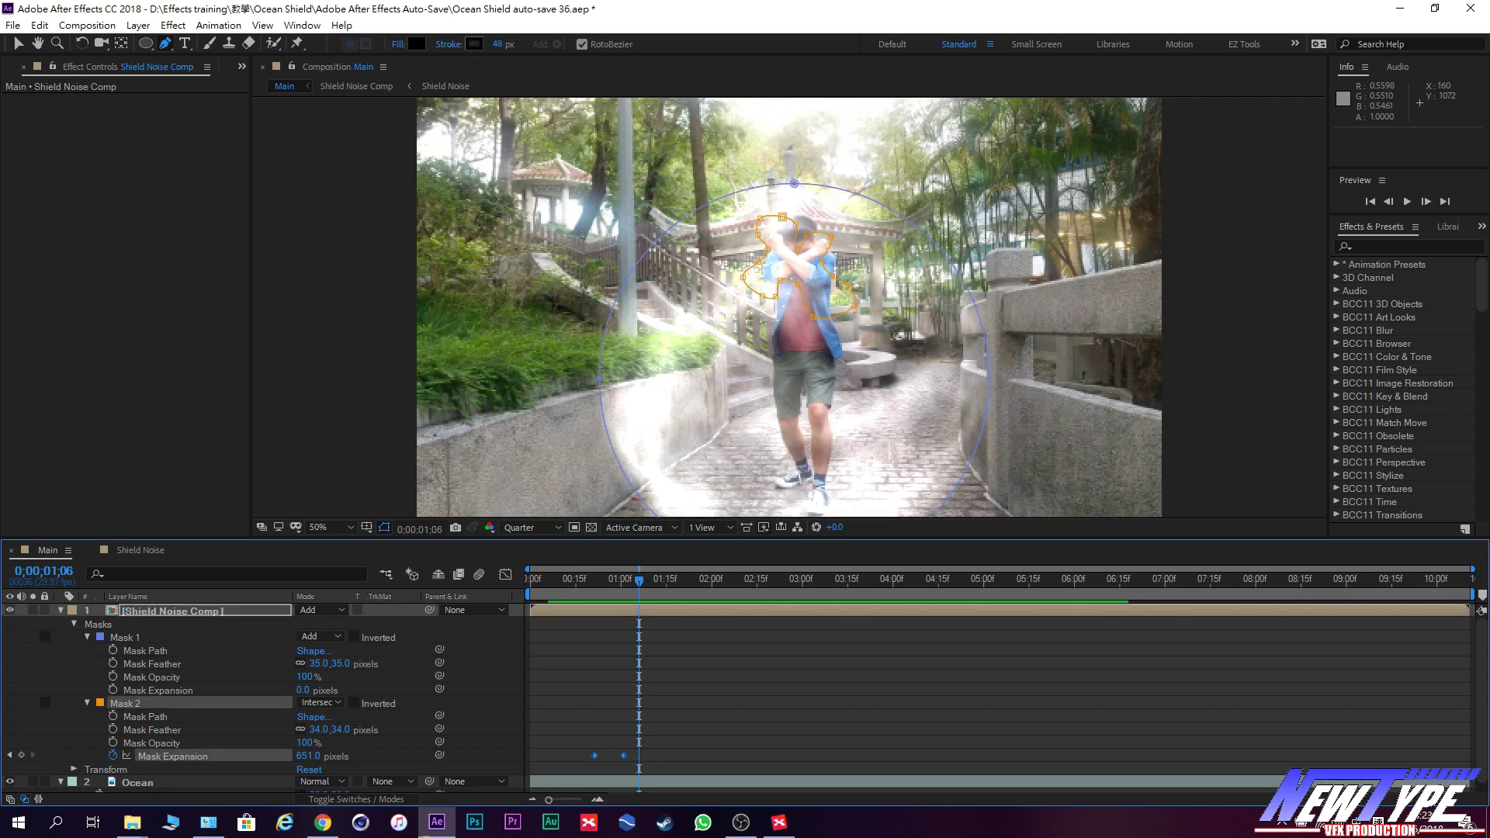
{"action": "key", "text": "F9"}
{"action": "left_click_drag", "start_coordinate": [639, 583], "coordinate": [578, 584]}
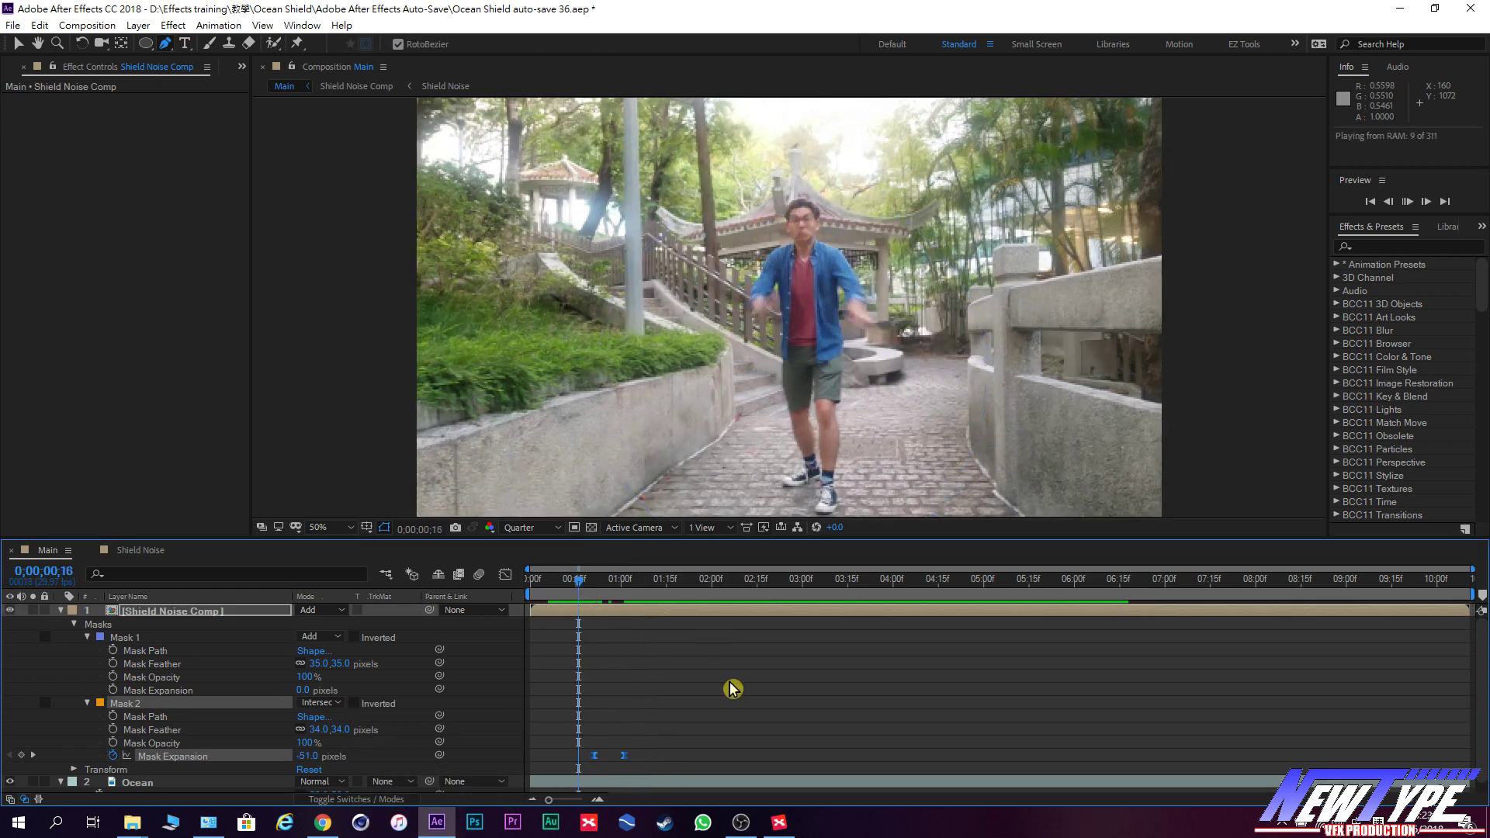
{"action": "key", "text": "space"}
{"action": "left_click", "coordinate": [701, 774]}
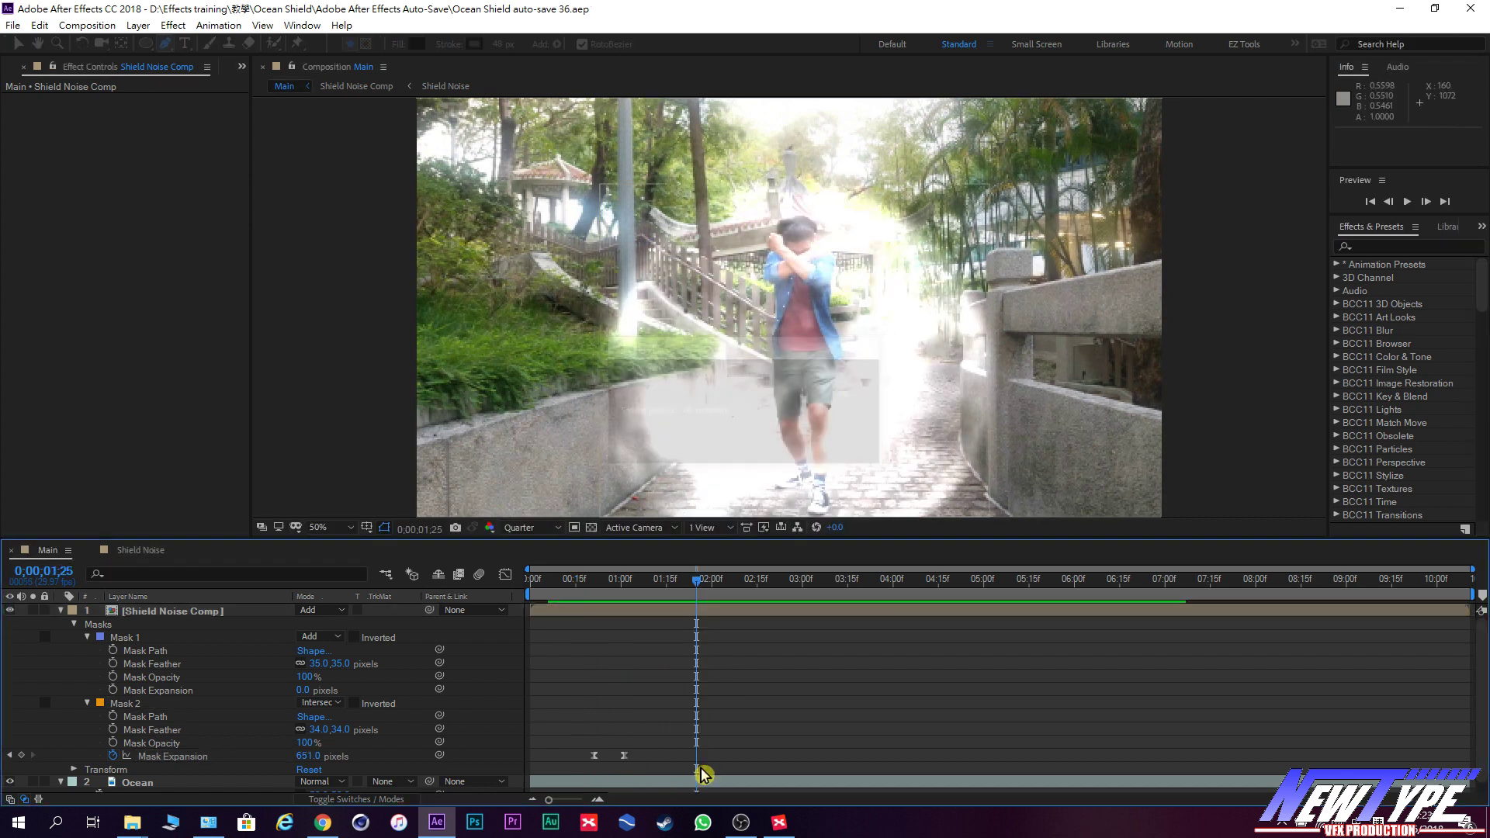
{"action": "key", "text": "ctrl+s"}
{"action": "left_click", "coordinate": [59, 613]}
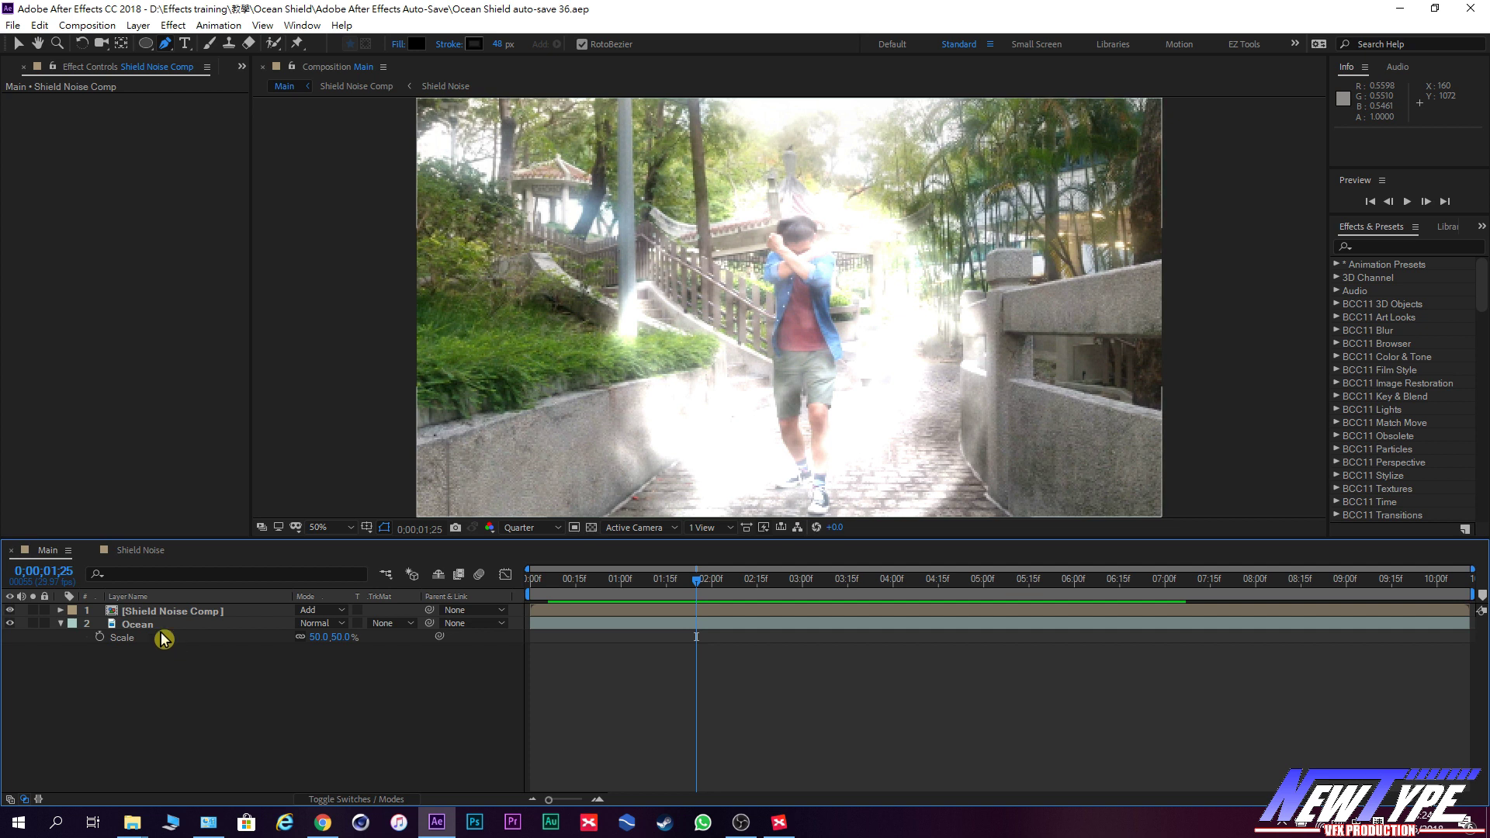
Duplicate the Shield Noise Comp layer and rename the copy Displace.
{"action": "left_click", "coordinate": [156, 612]}
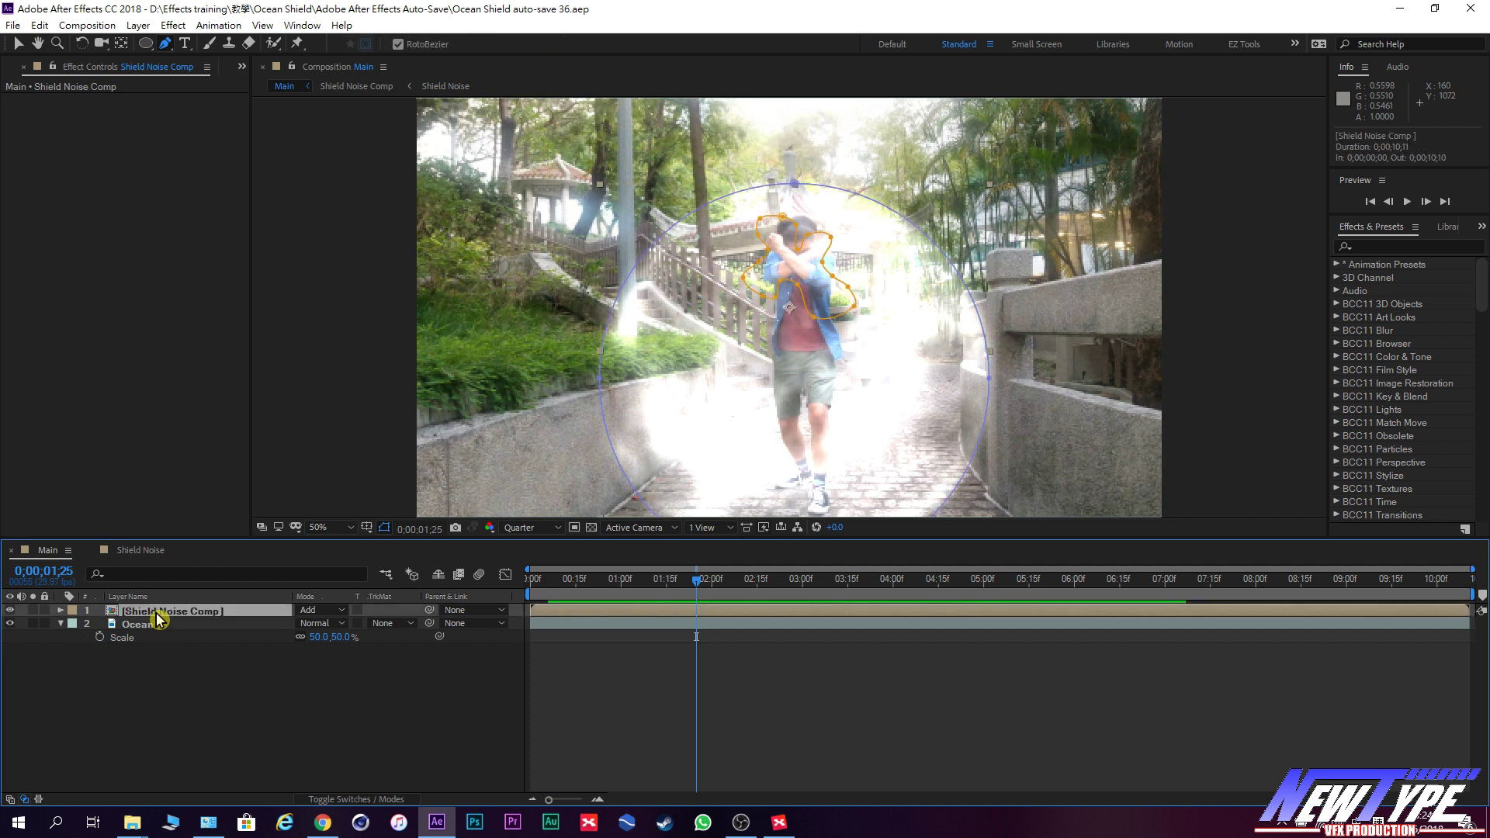
{"action": "left_click", "coordinate": [156, 613], "text": "ctrl"}
{"action": "left_click", "coordinate": [156, 613]}
{"action": "key", "text": "ctrl+d"}
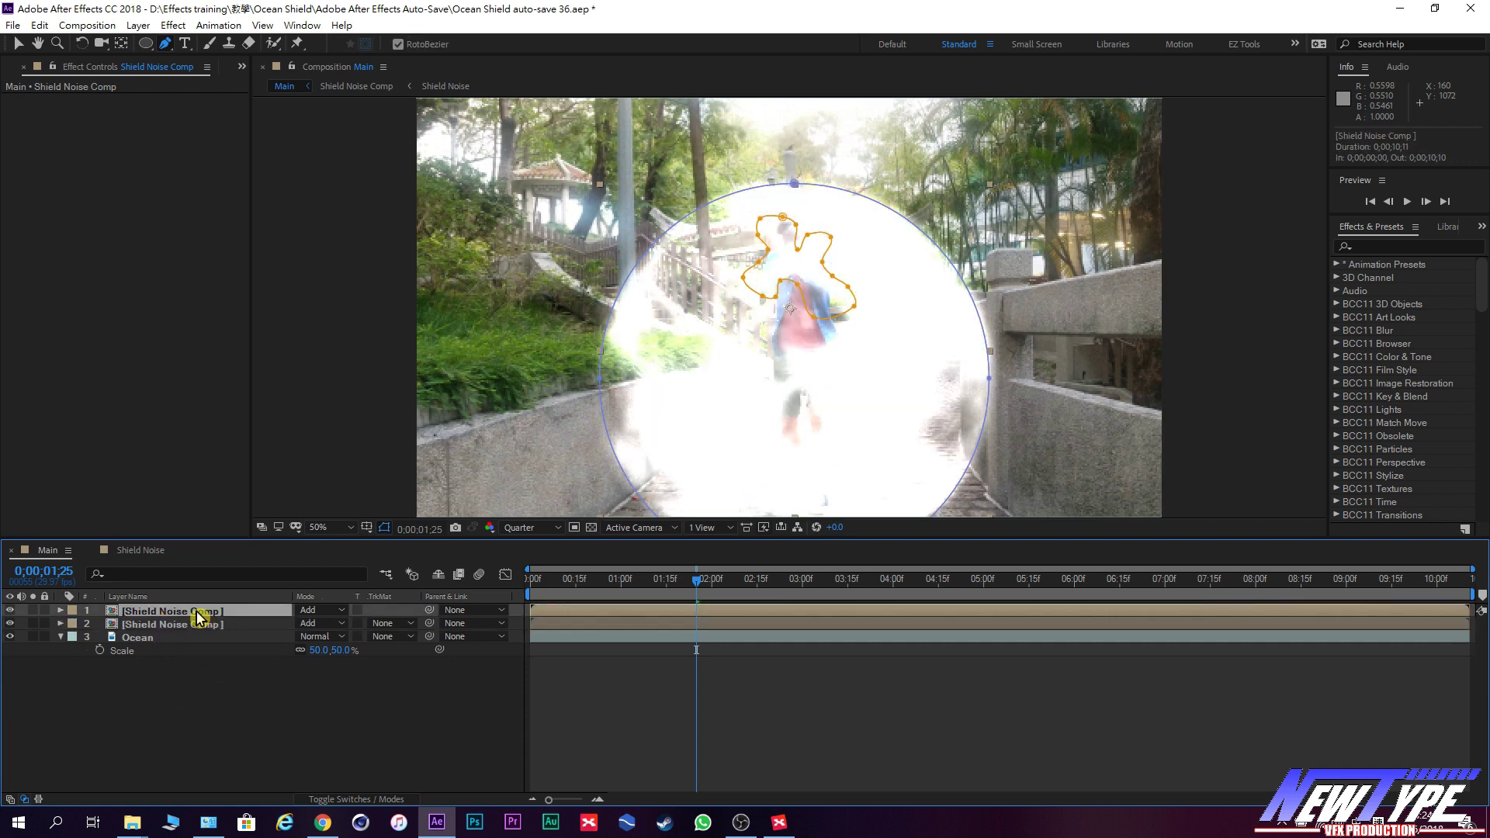
{"action": "key", "text": "Return"}
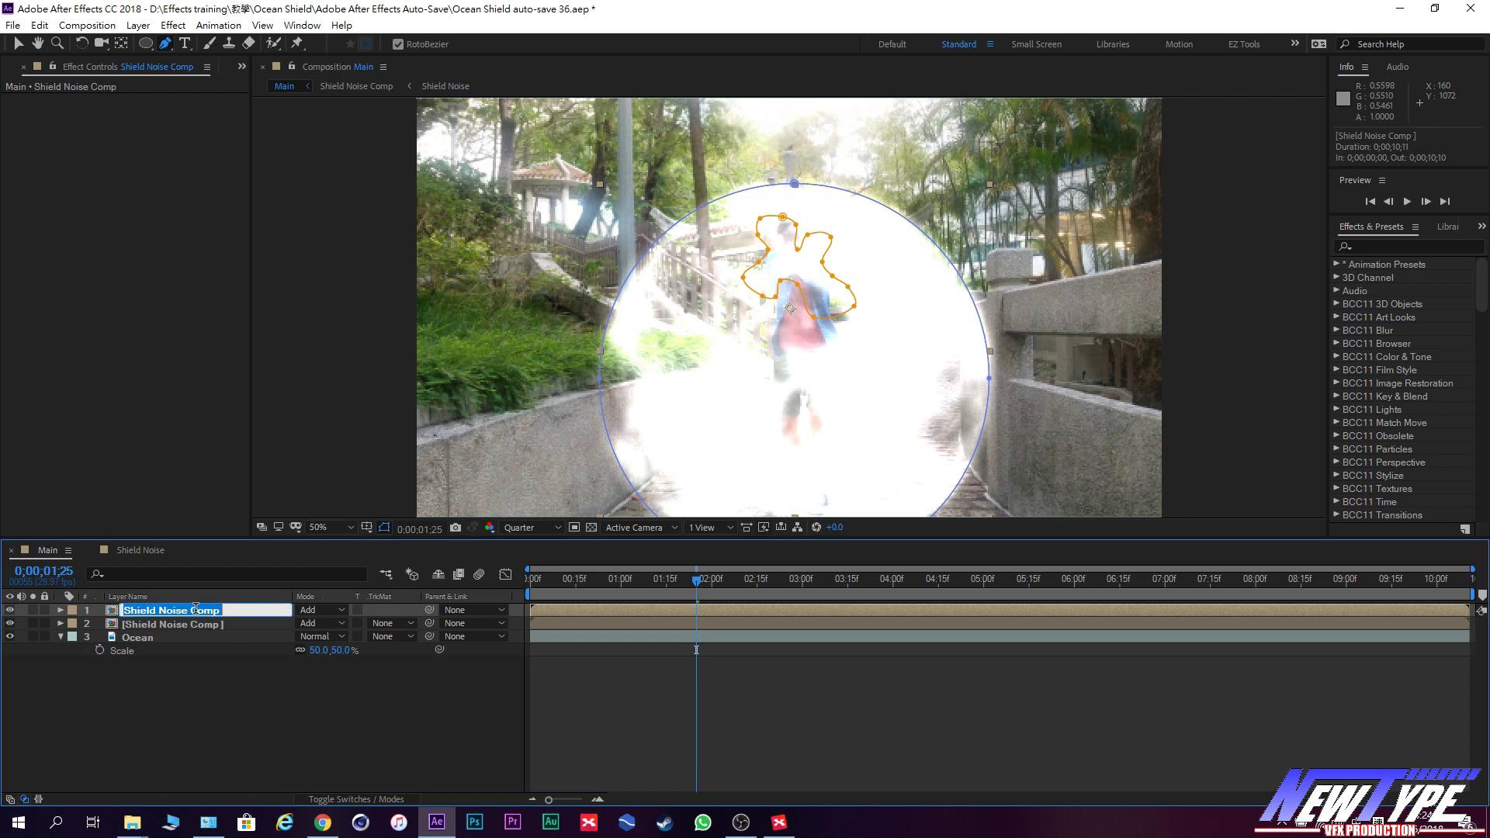
{"action": "type", "text": "D戈"}
{"action": "key", "text": "BackSpace"}
{"action": "key", "text": "BackSpace"}
{"action": "type", "text": "e"}
{"action": "key", "text": "Return"}
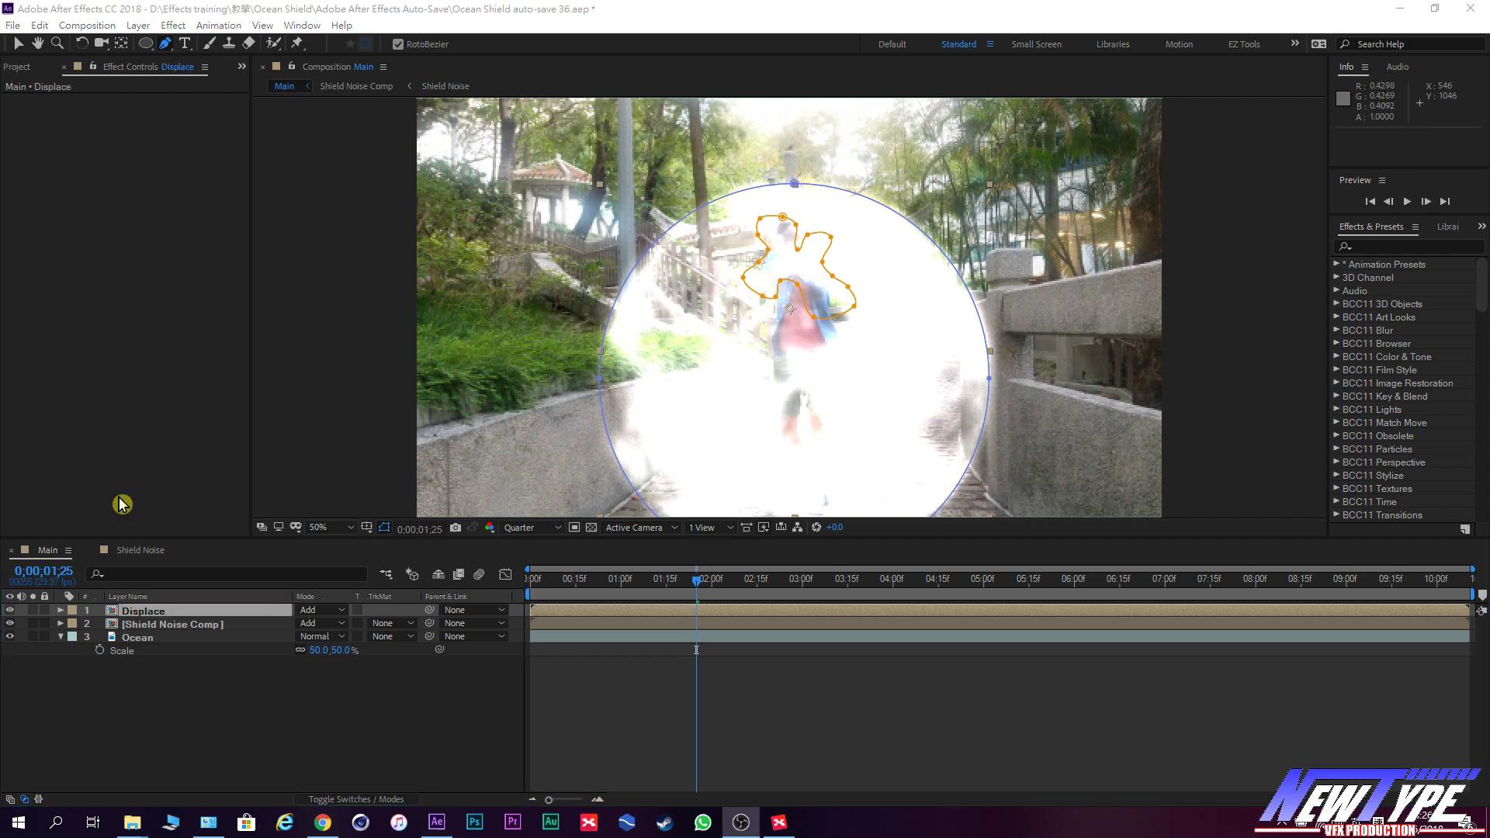
Move the Displace layer beneath Ocean and set its blending mode to Normal.
{"action": "left_click_drag", "start_coordinate": [194, 612], "coordinate": [189, 677]}
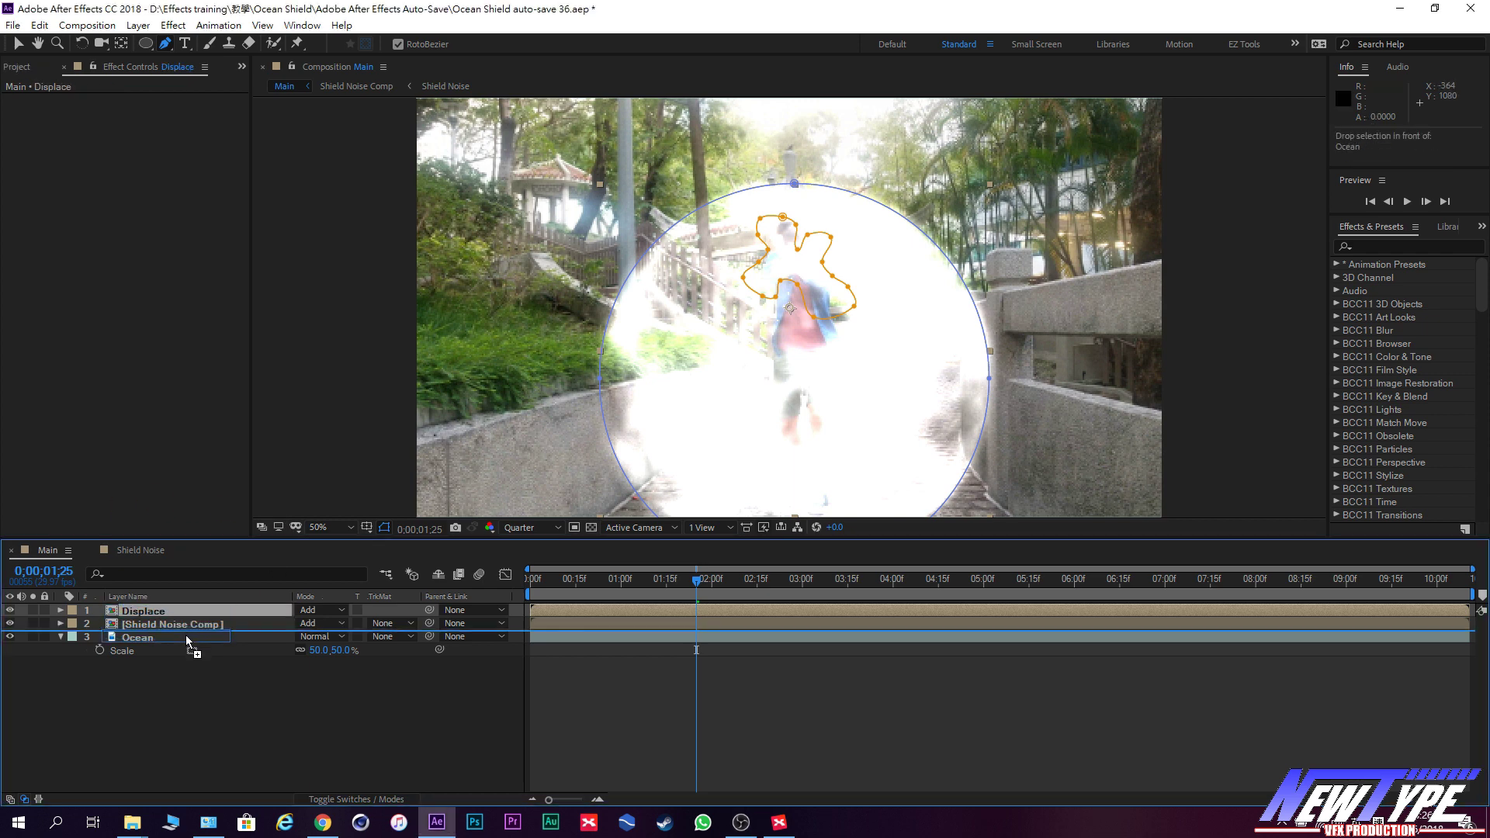
{"action": "left_click", "coordinate": [319, 649]}
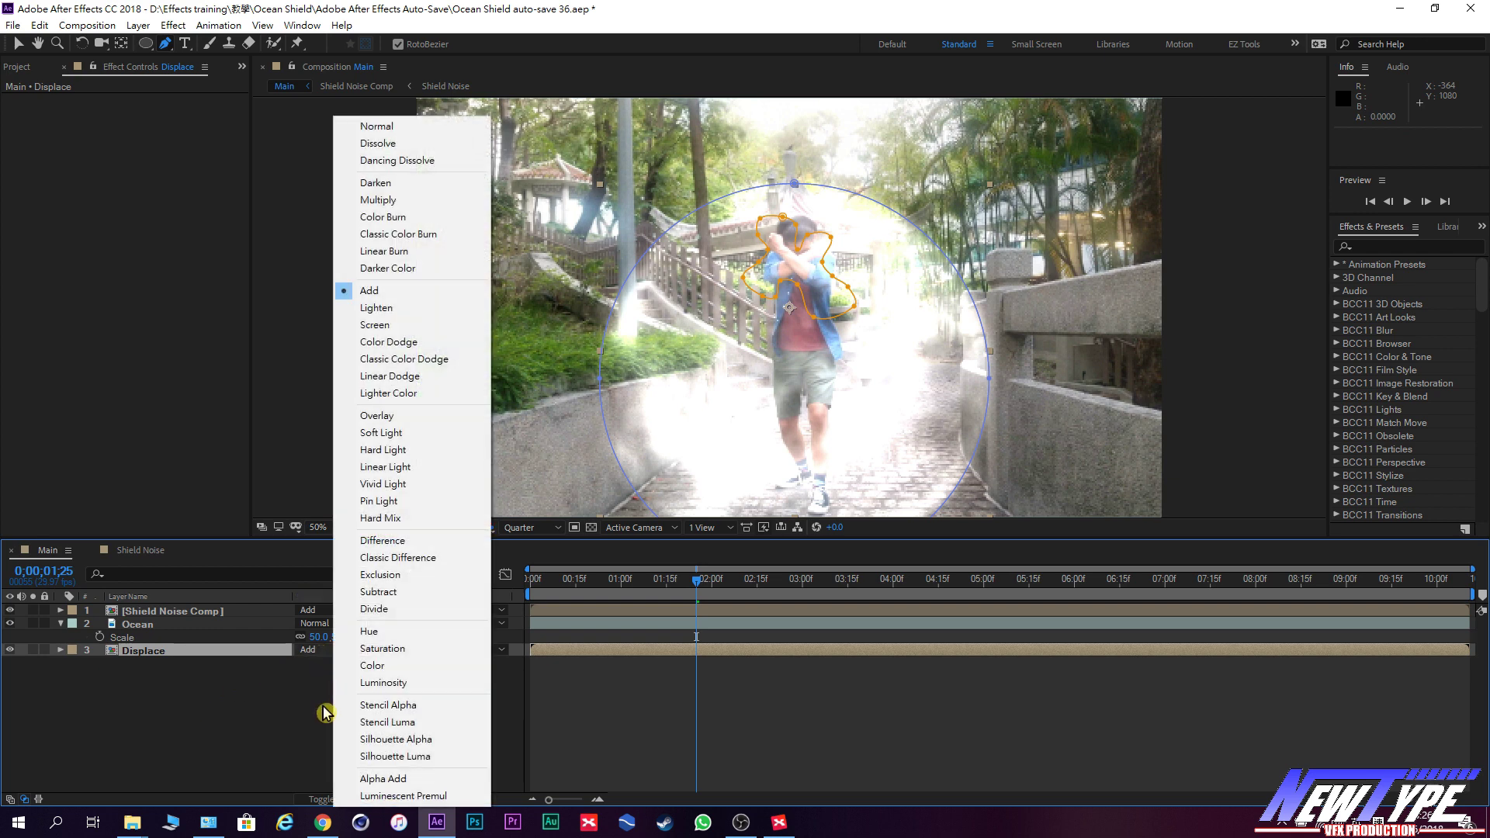
{"action": "left_click", "coordinate": [388, 124]}
Open the Shield Noise Comp precomp to view its grey noise sphere.
{"action": "left_click", "coordinate": [179, 747]}
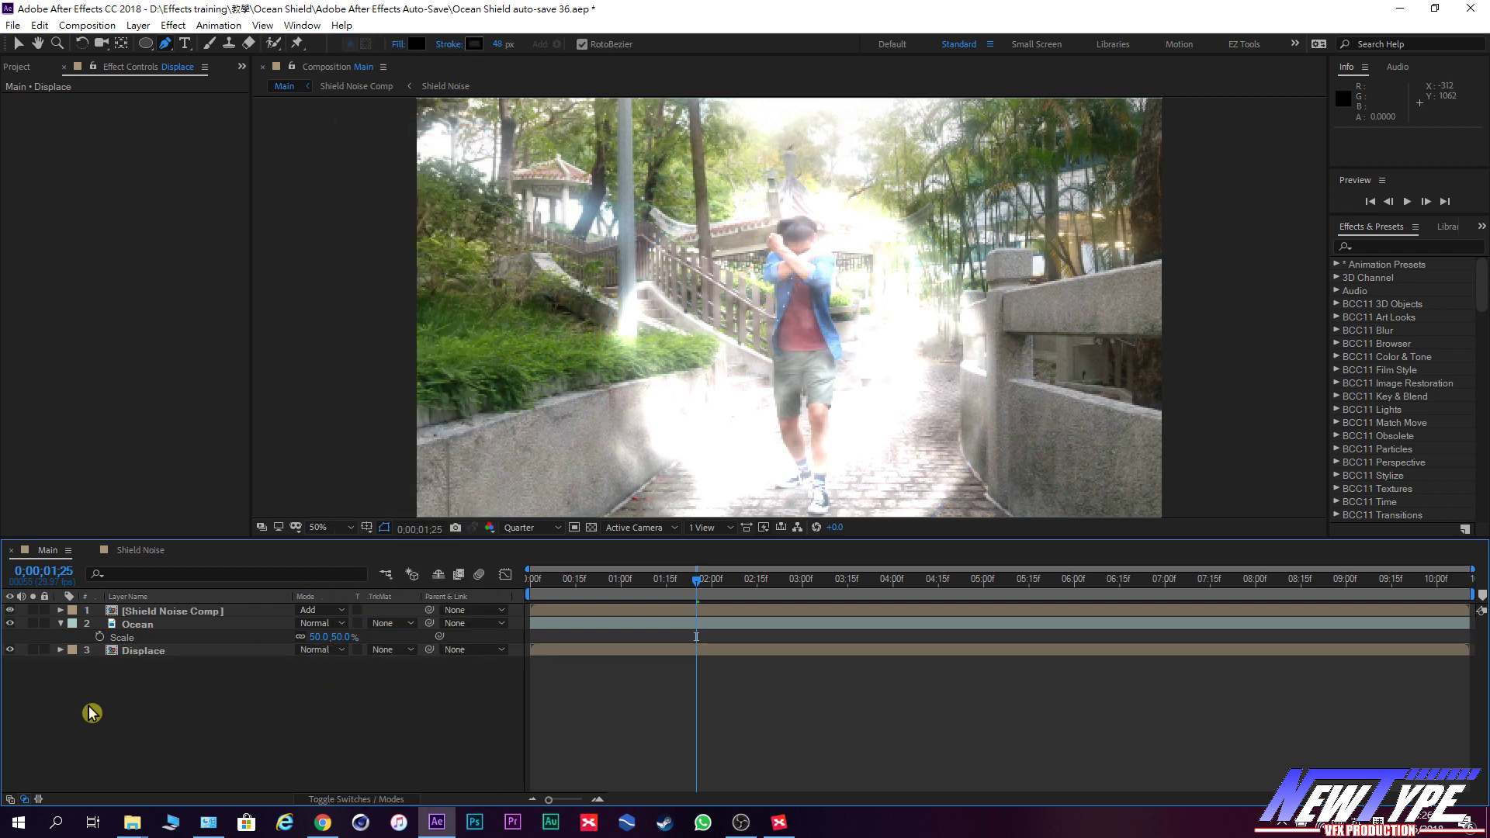
{"action": "left_click", "coordinate": [153, 654]}
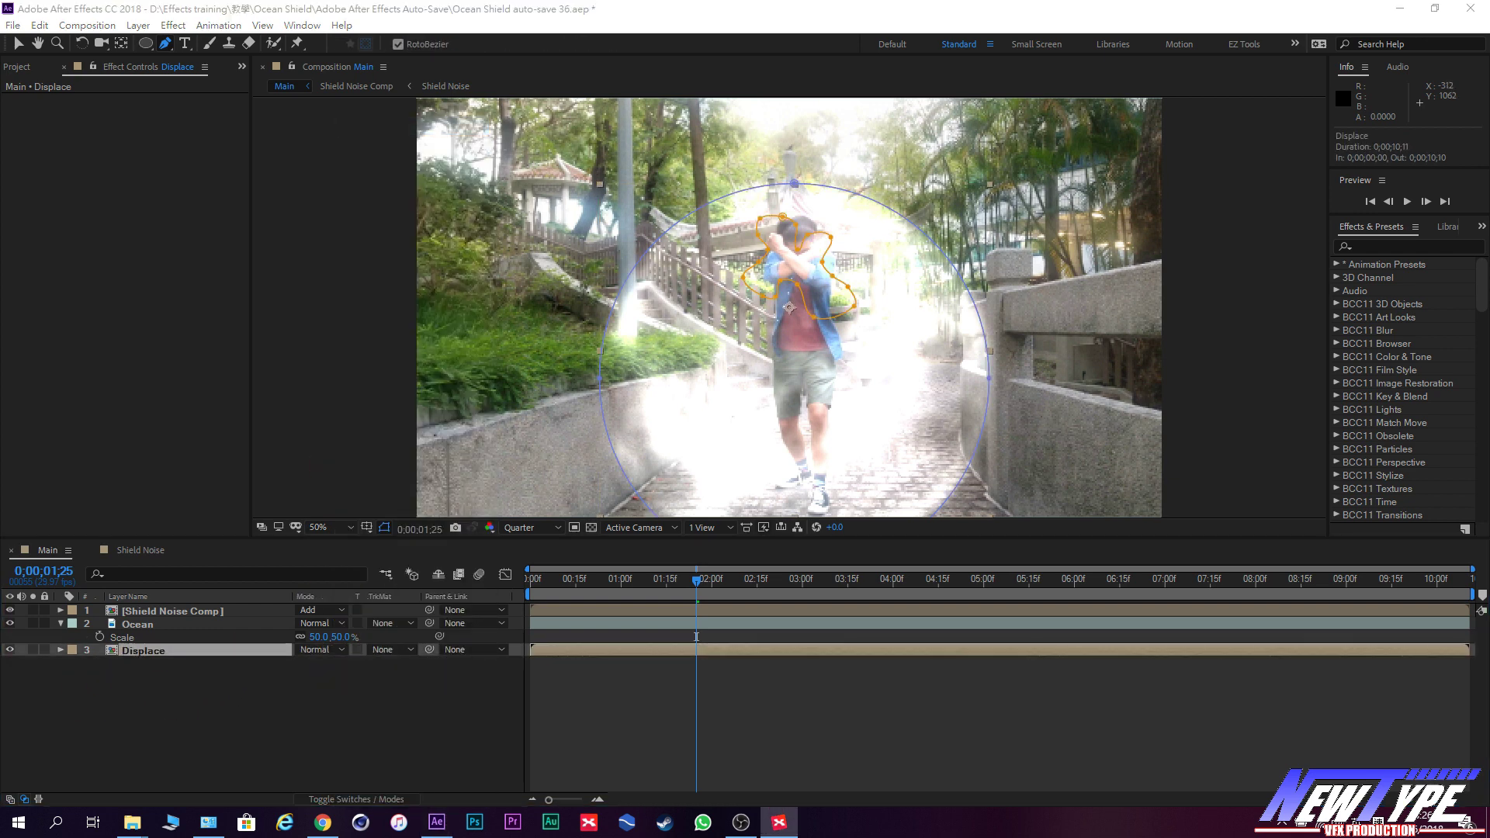
{"action": "left_click", "coordinate": [191, 654]}
{"action": "double_click", "coordinate": [192, 654]}
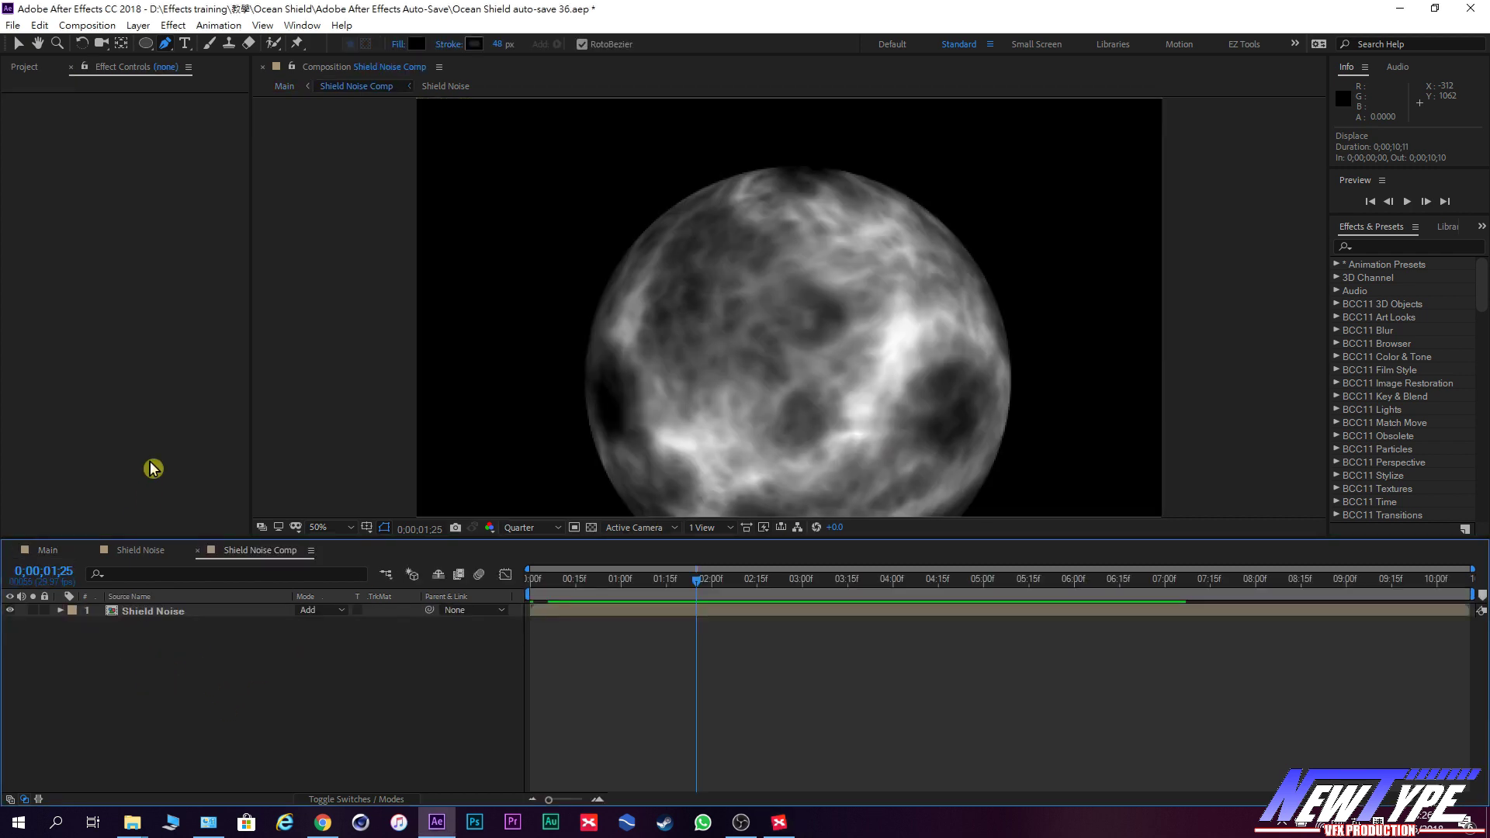
Check the noise frames, return to Main, and preview the Displace layer soloed.
{"action": "left_click_drag", "start_coordinate": [699, 588], "coordinate": [494, 591]}
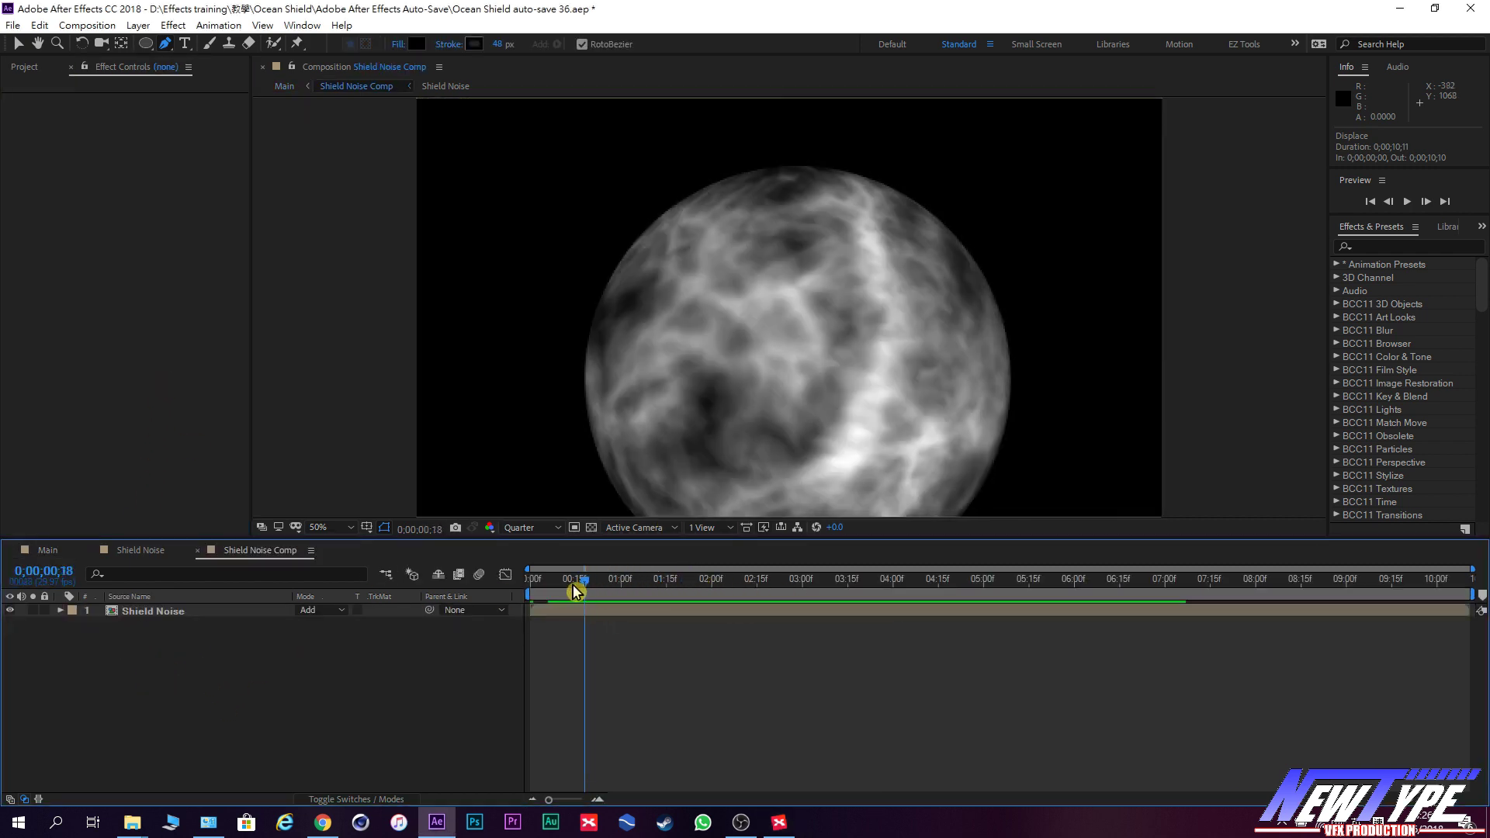
{"action": "left_click", "coordinate": [551, 584]}
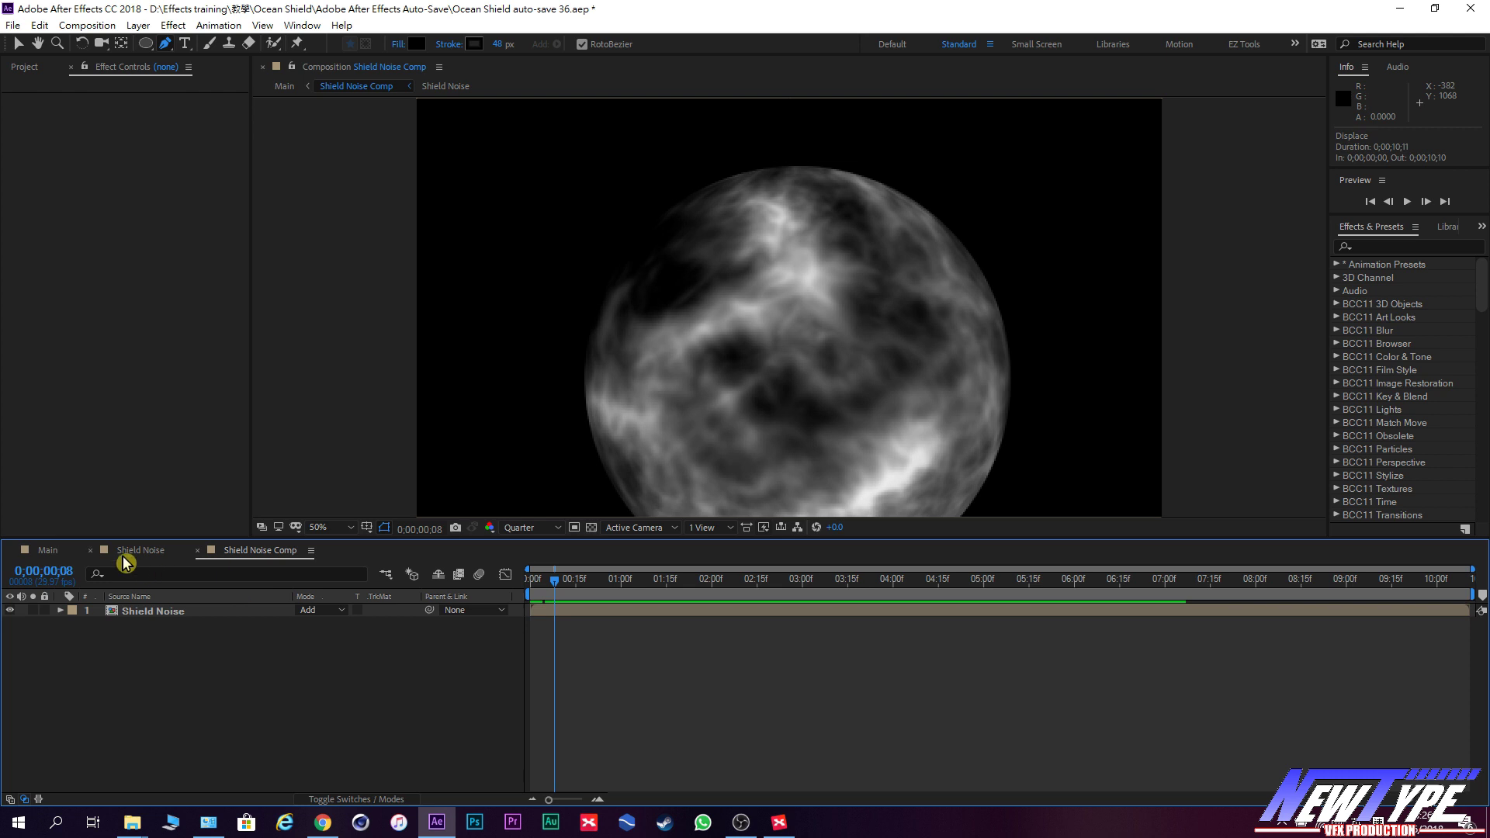
{"action": "left_click", "coordinate": [62, 553]}
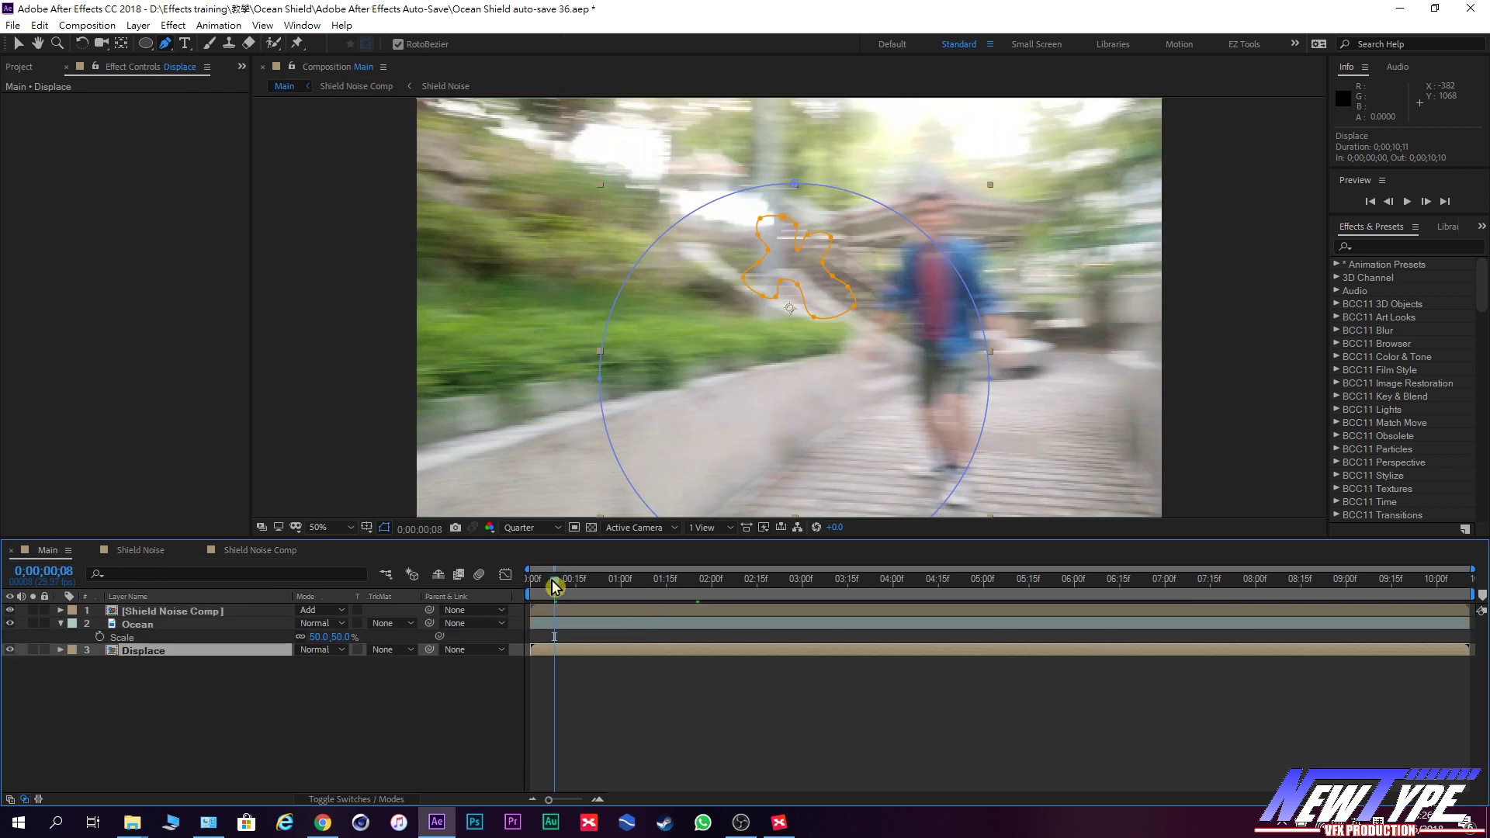
{"action": "left_click_drag", "start_coordinate": [555, 587], "coordinate": [448, 604]}
{"action": "left_click", "coordinate": [10, 650]}
{"action": "left_click", "coordinate": [41, 657]}
{"action": "left_click", "coordinate": [146, 613]}
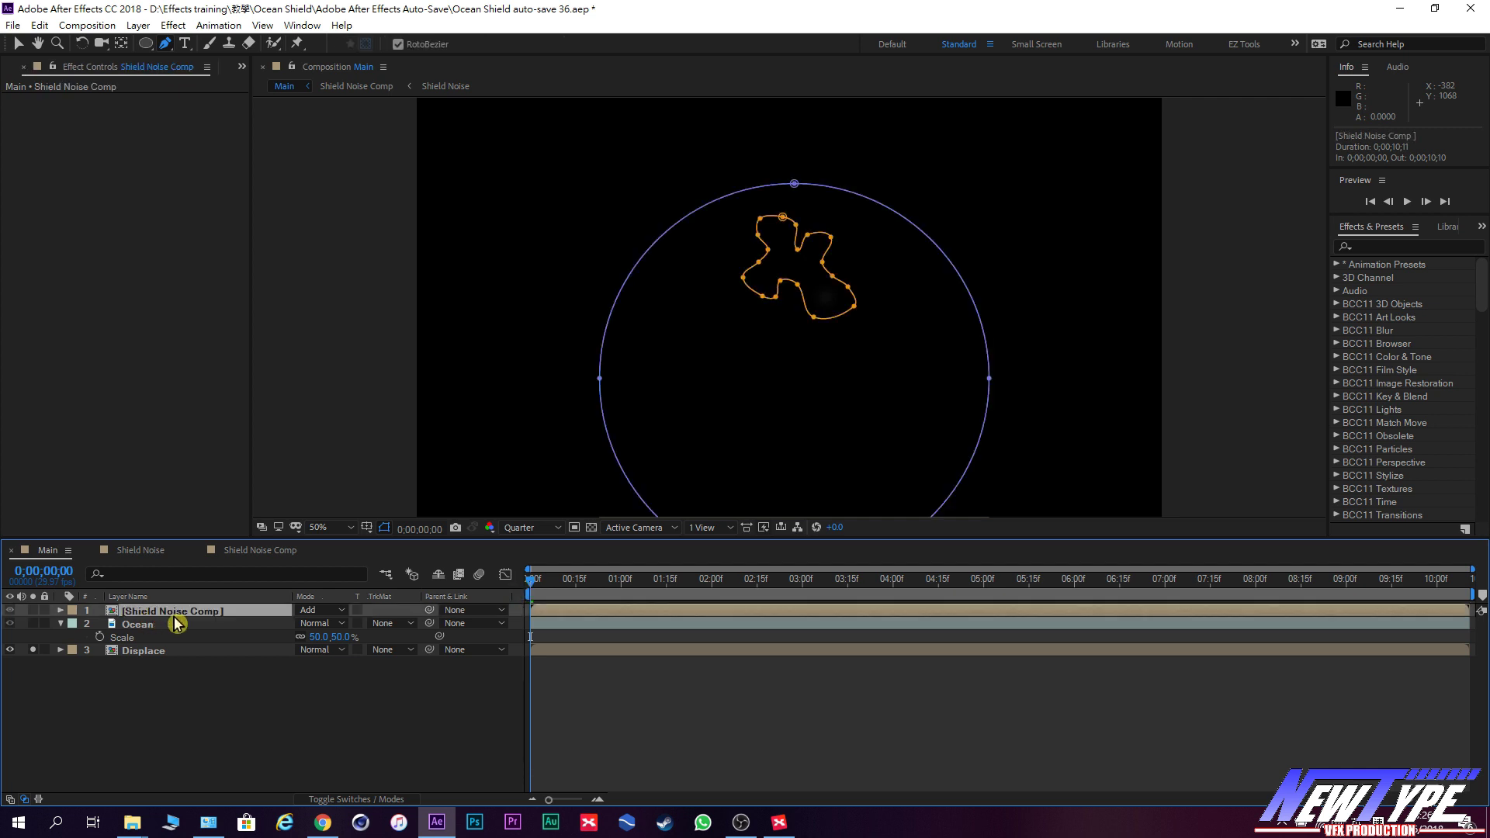
{"action": "left_click_drag", "start_coordinate": [534, 583], "coordinate": [655, 594]}
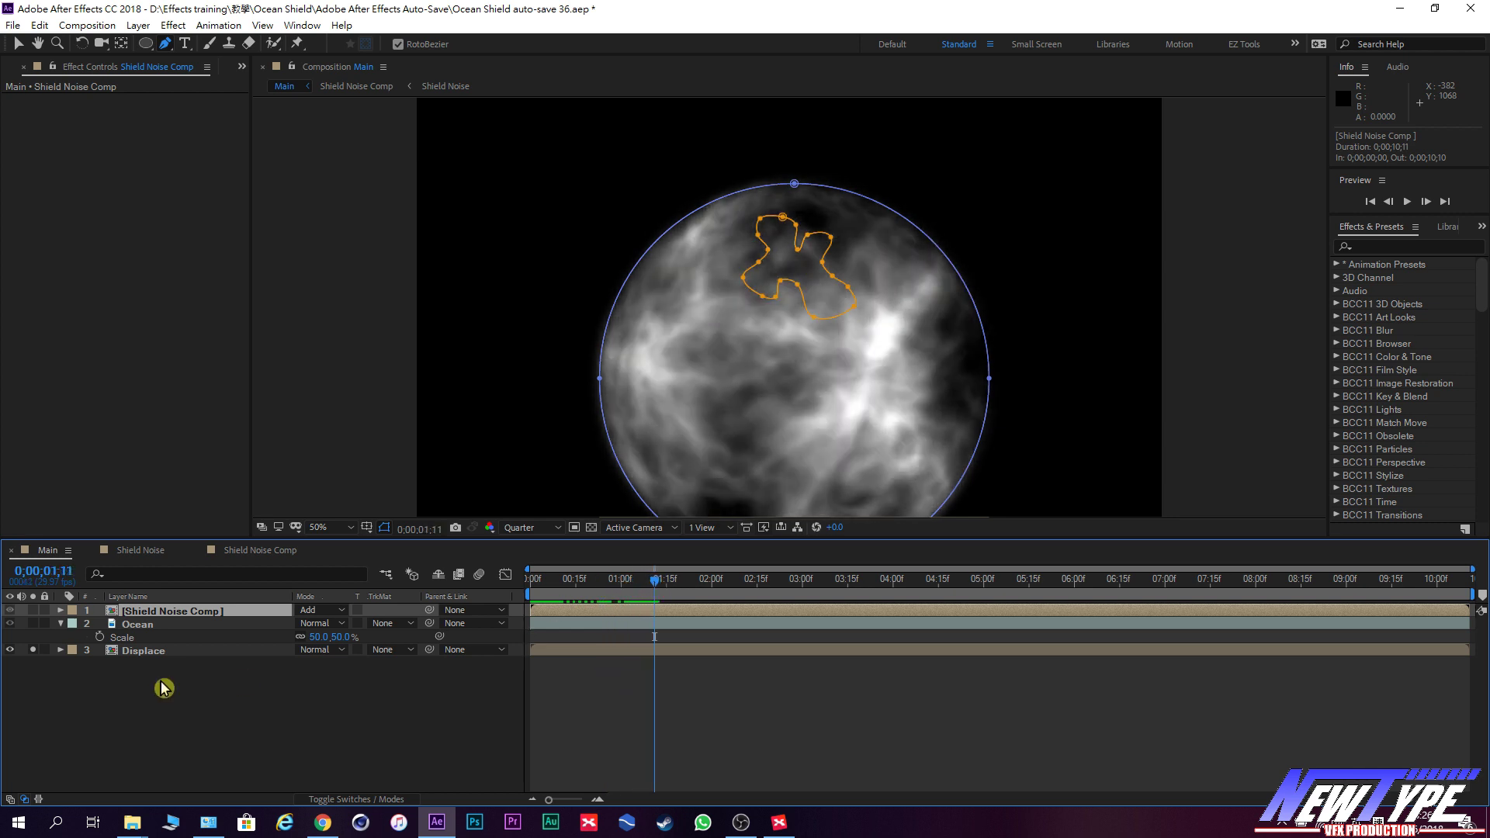
Select Displace, go back to the first frame, and turn its Solo off.
{"action": "left_click", "coordinate": [132, 641]}
{"action": "left_click", "coordinate": [132, 651]}
{"action": "mouse_move", "coordinate": [642, 586]}
{"action": "left_mouse_down"}
{"action": "mouse_move", "coordinate": [531, 593]}
{"action": "mouse_move", "coordinate": [666, 595]}
{"action": "mouse_move", "coordinate": [531, 594]}
{"action": "left_mouse_up"}
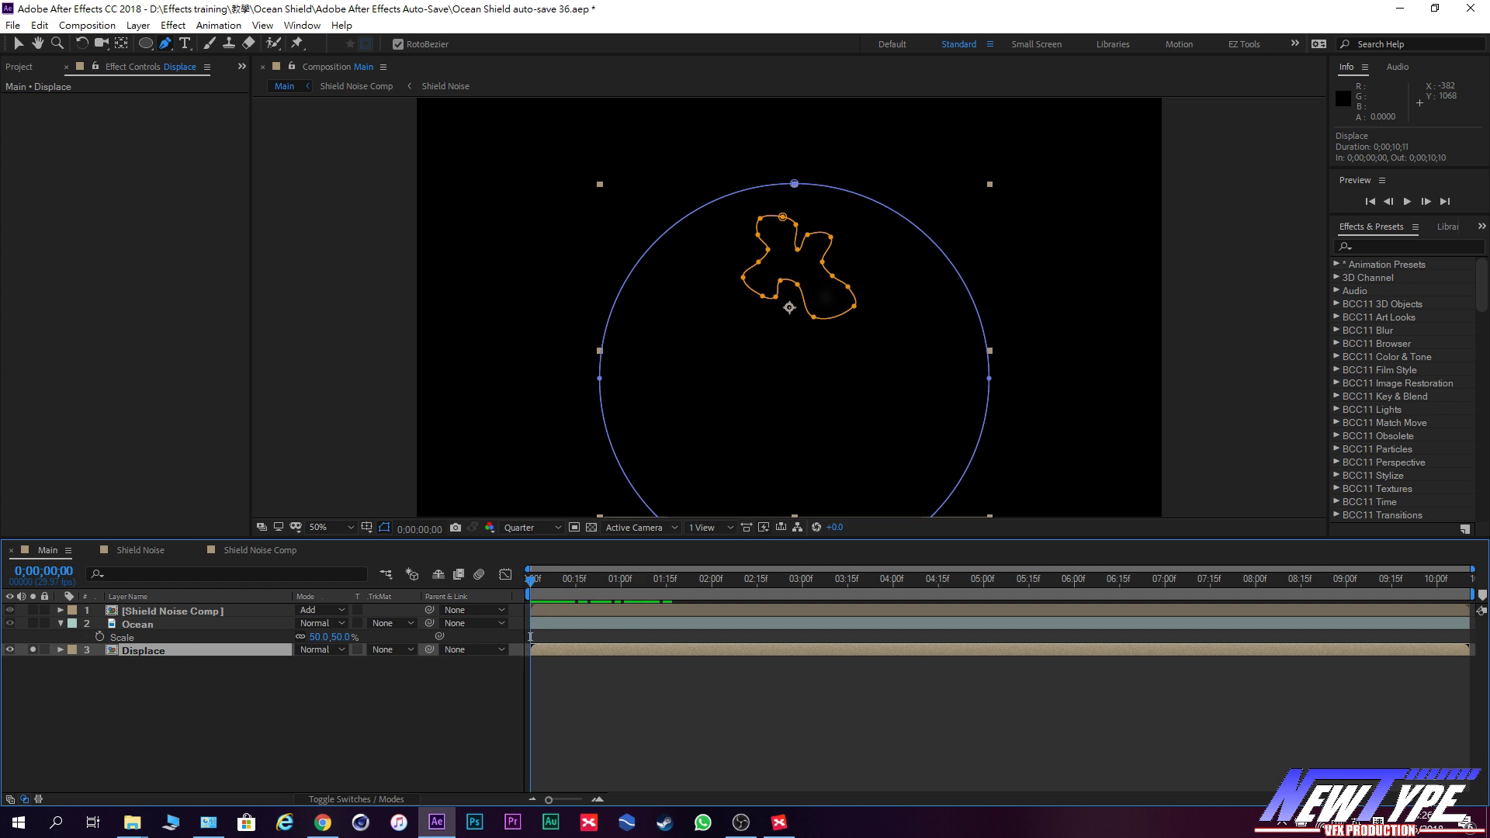
{"action": "left_click", "coordinate": [32, 650]}
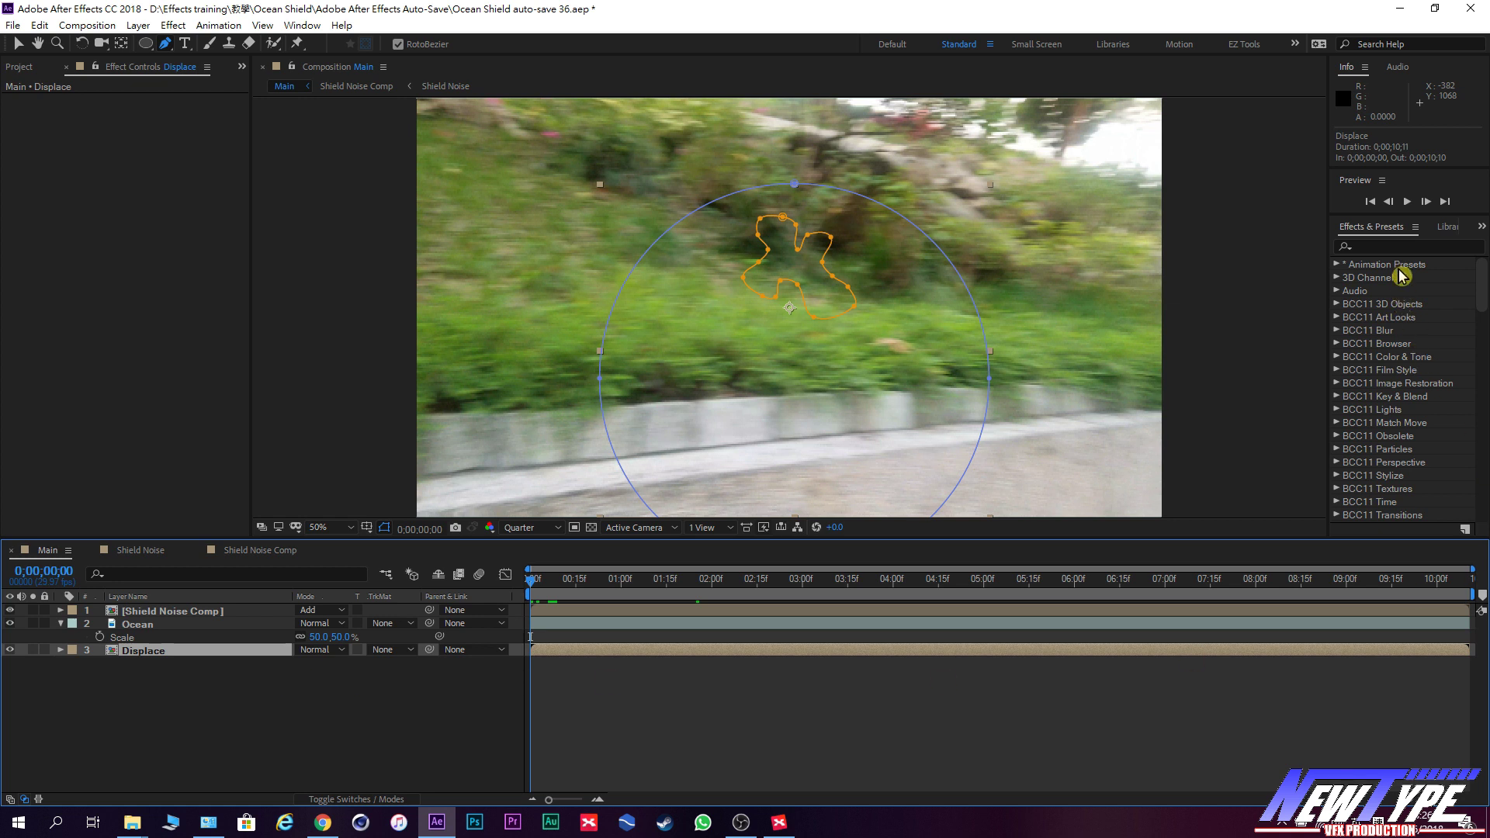
Search the effects for 'leve' and apply Levels to the Displace layer.
{"action": "left_click", "coordinate": [1398, 247]}
{"action": "type", "text": "level"}
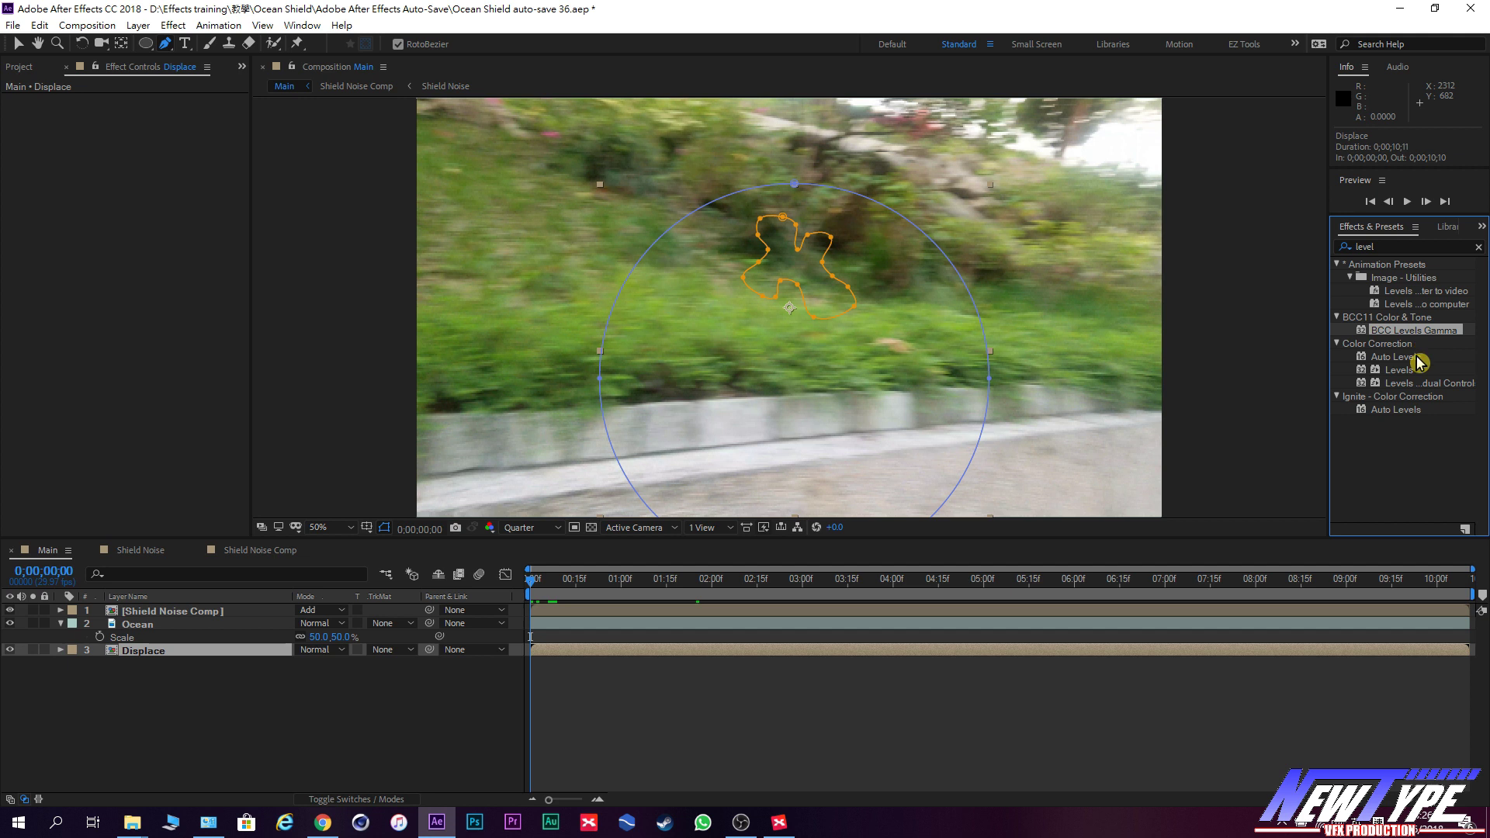
{"action": "left_click_drag", "start_coordinate": [1418, 369], "coordinate": [159, 651]}
Solo Displace and set Levels to Input Black 0.2235, Input White 0.9490, Gamma 0.95.
{"action": "left_click", "coordinate": [33, 650]}
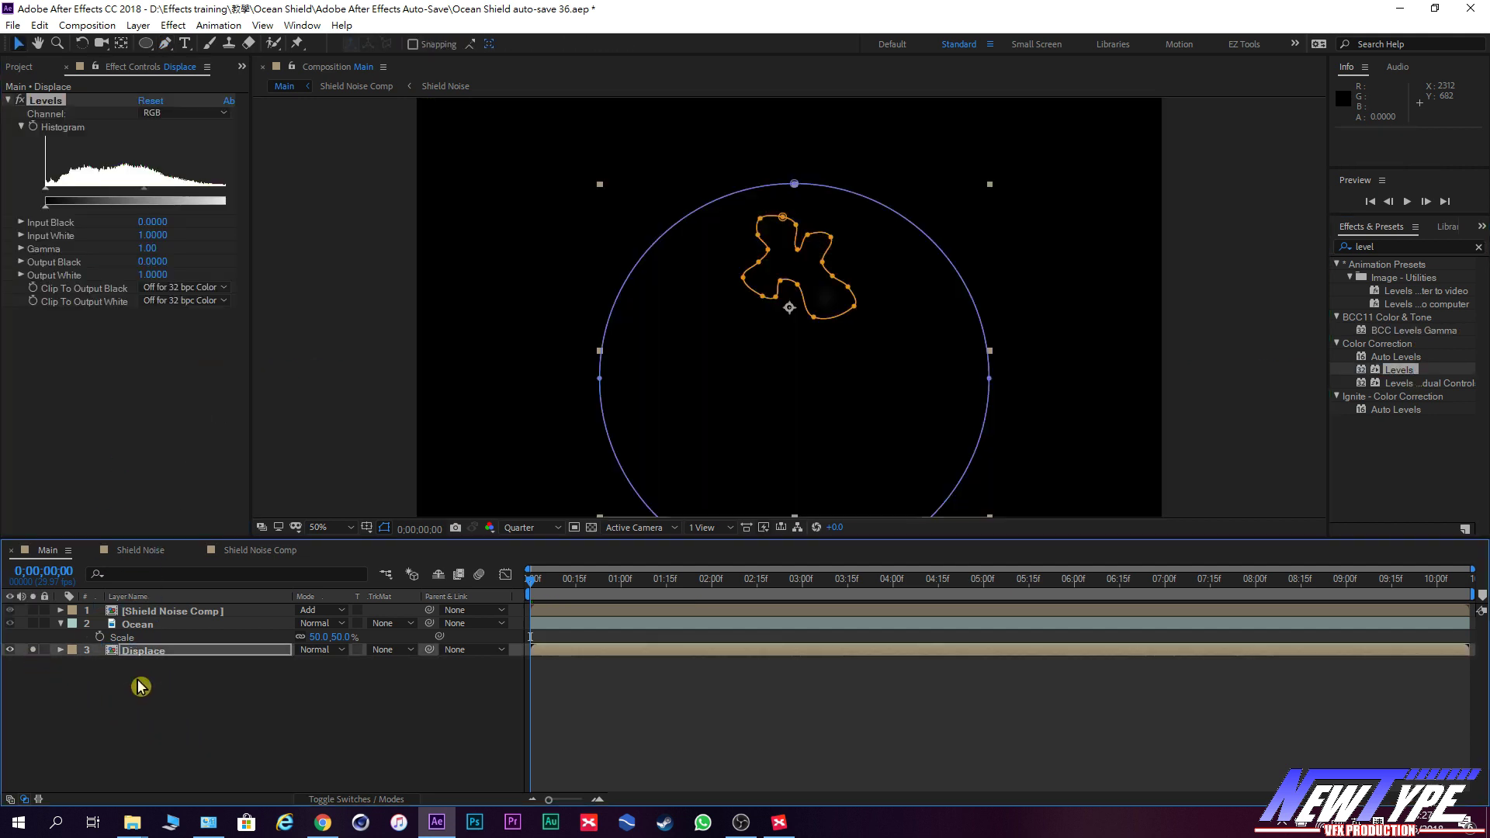
{"action": "left_click_drag", "start_coordinate": [531, 586], "coordinate": [736, 586]}
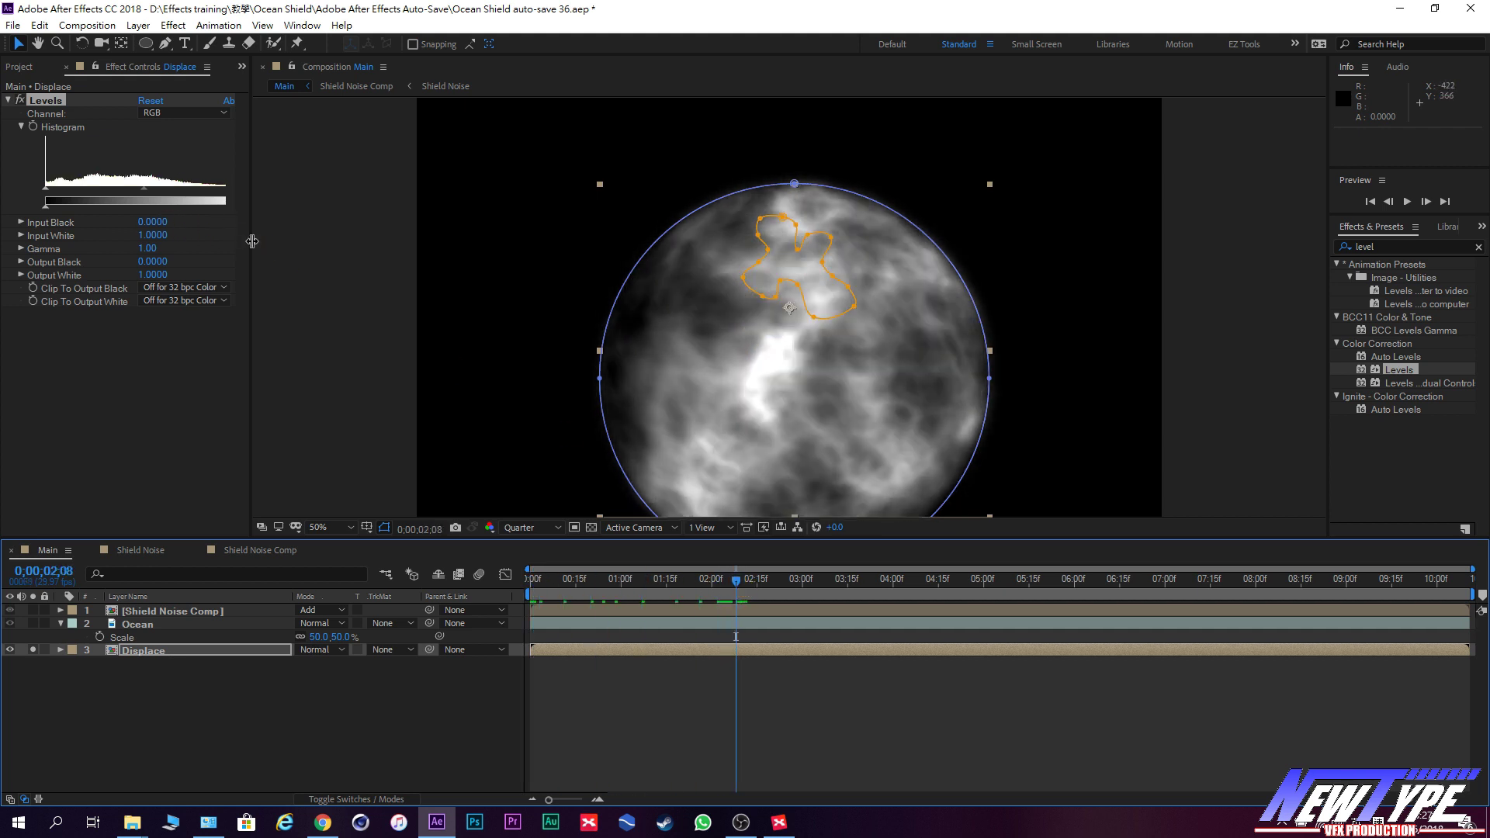
{"action": "left_click_drag", "start_coordinate": [252, 241], "coordinate": [318, 241]}
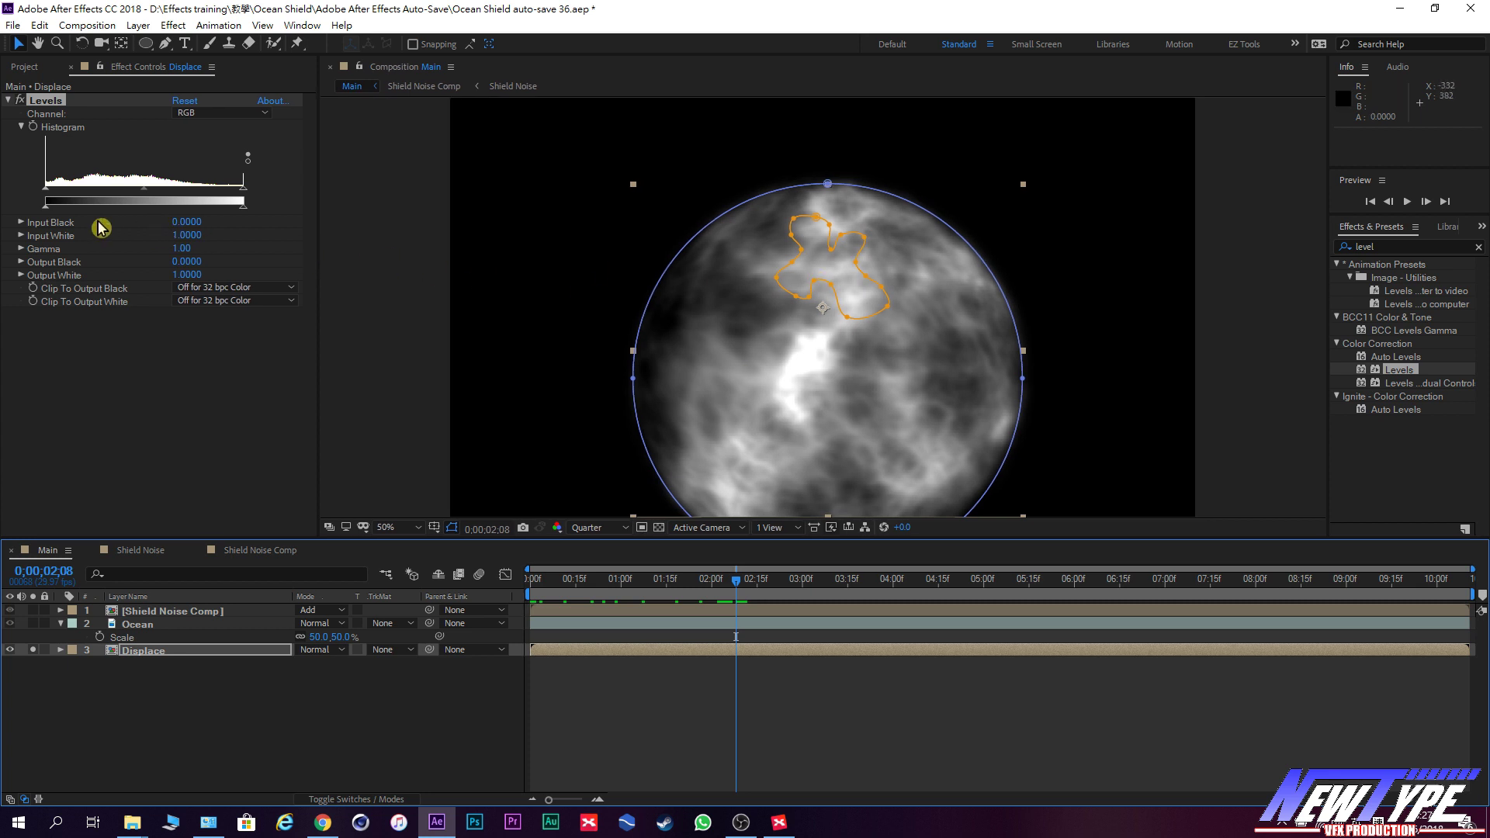
{"action": "left_click_drag", "start_coordinate": [50, 200], "coordinate": [240, 194]}
Turn off Solo on Displace and move to the walkway frame at 0;00;02;07.
{"action": "left_click", "coordinate": [50, 558]}
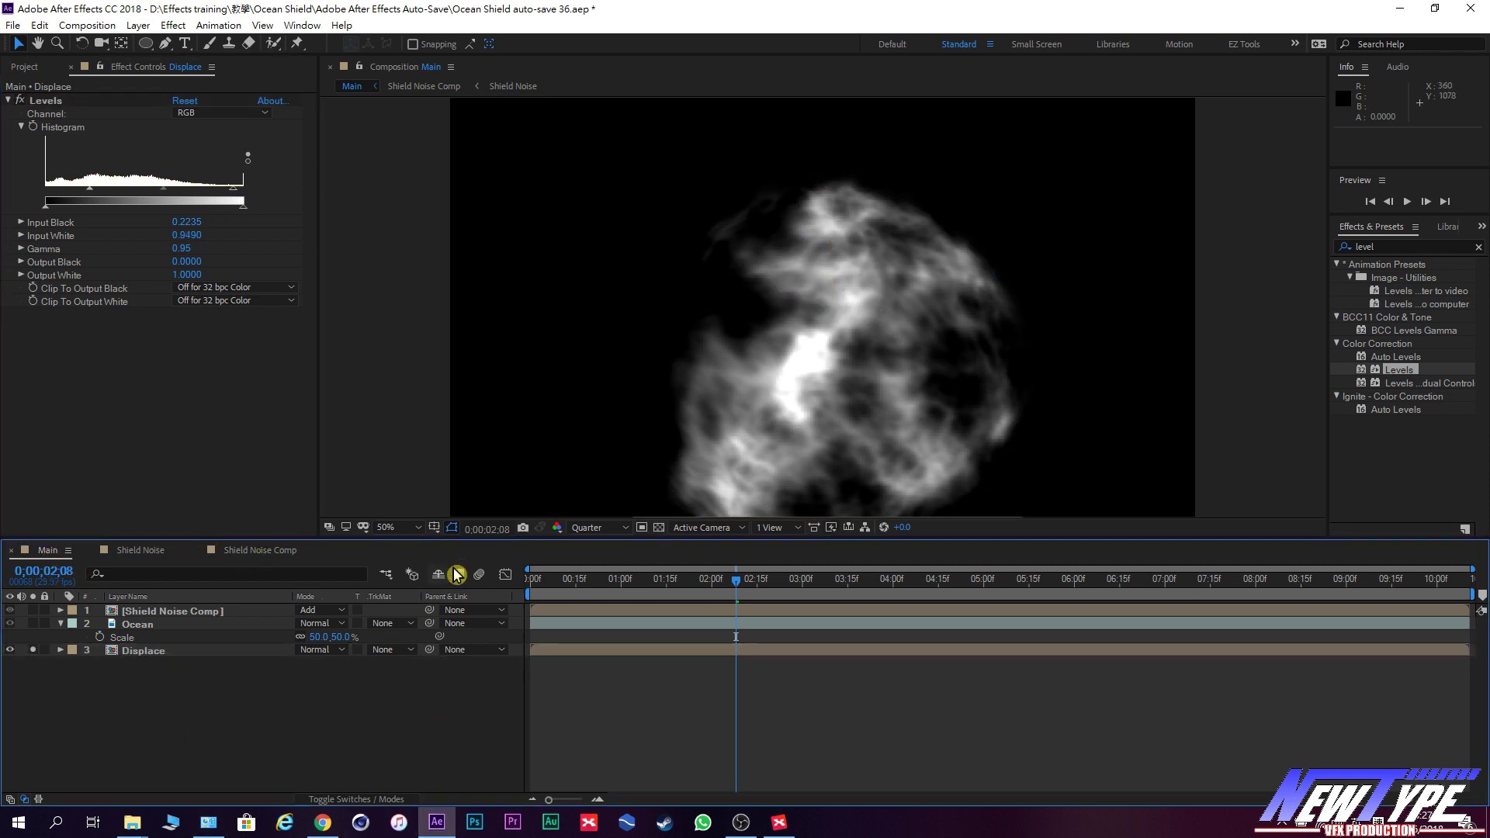
{"action": "left_click_drag", "start_coordinate": [737, 592], "coordinate": [503, 587]}
{"action": "left_click", "coordinate": [191, 650]}
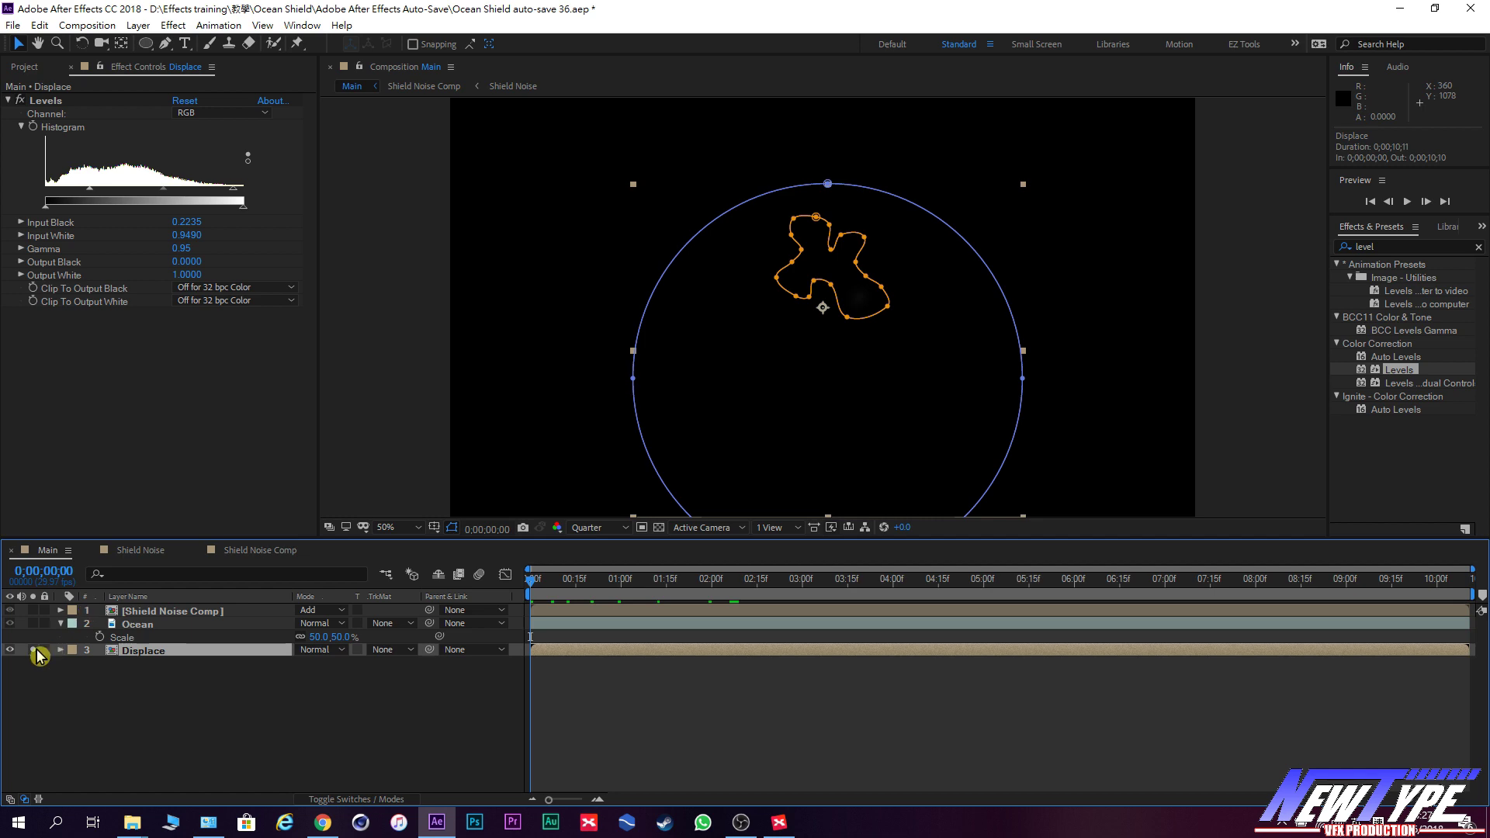
{"action": "left_click", "coordinate": [34, 651]}
{"action": "left_click_drag", "start_coordinate": [536, 586], "coordinate": [732, 588]}
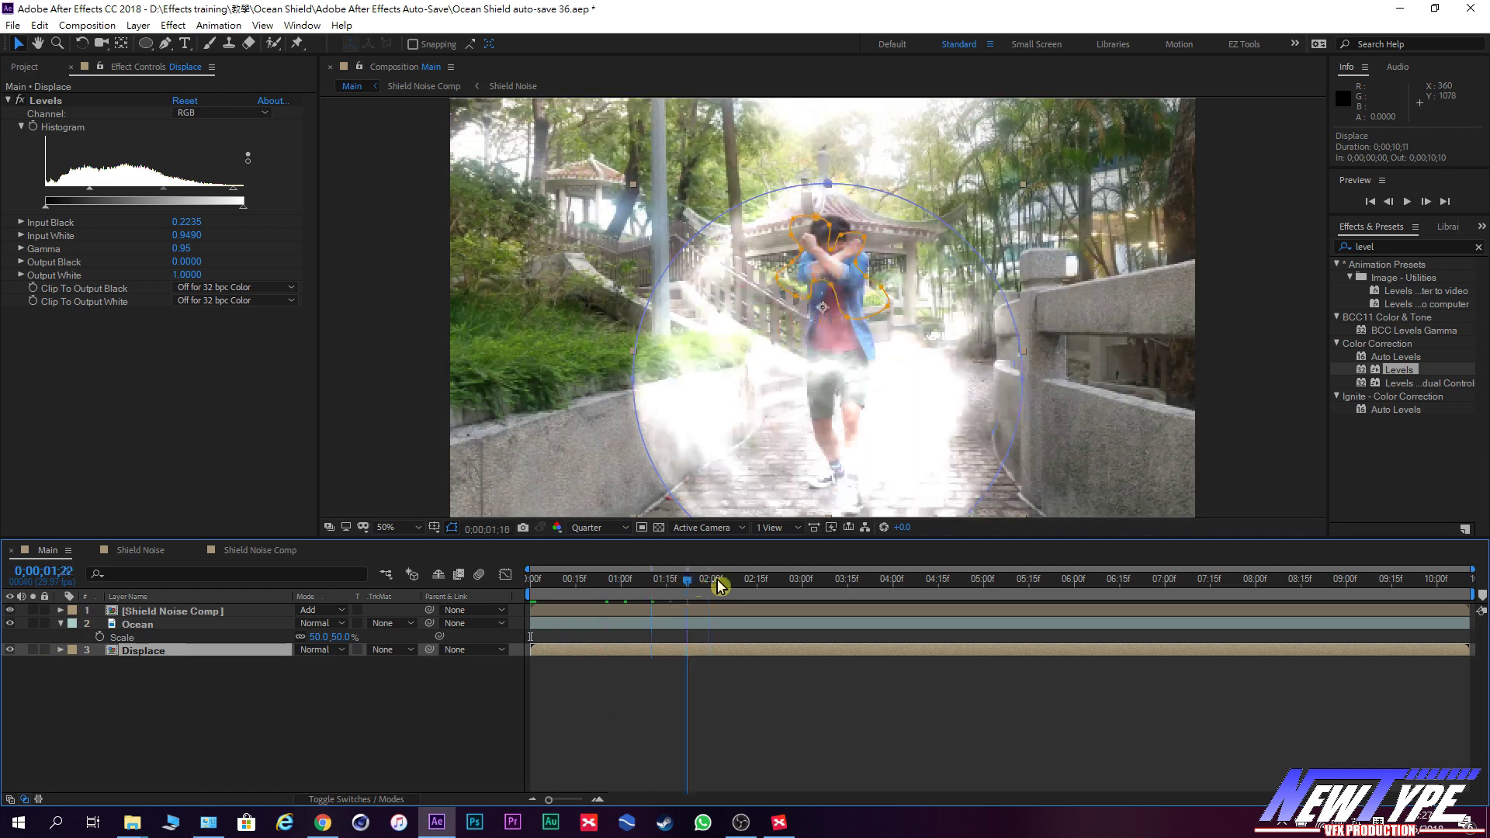
Pre-compose the Displace layer into a new composition named Displacement Map.
{"action": "right_click", "coordinate": [128, 658]}
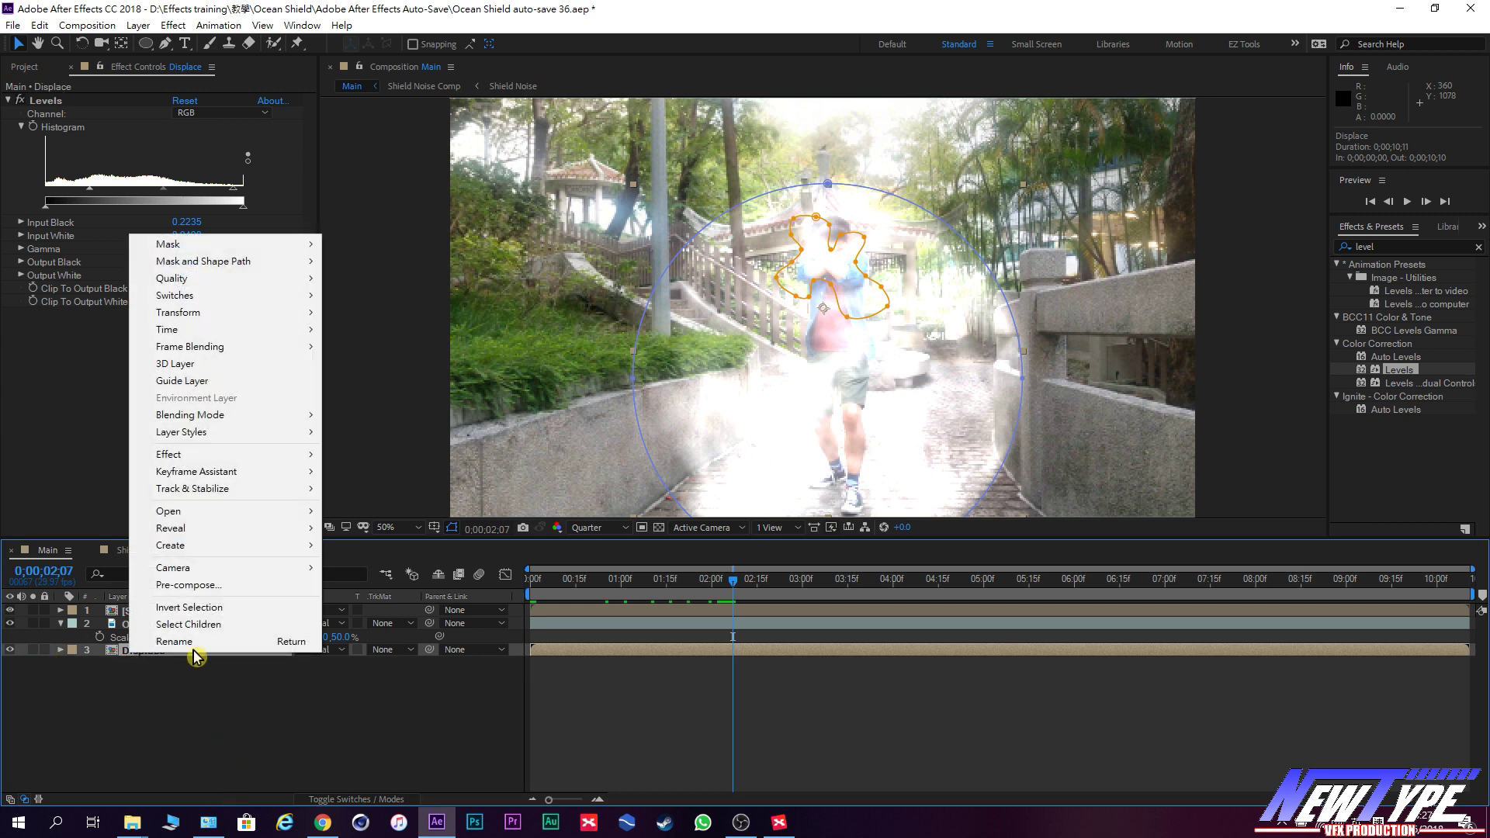
{"action": "left_click", "coordinate": [191, 587]}
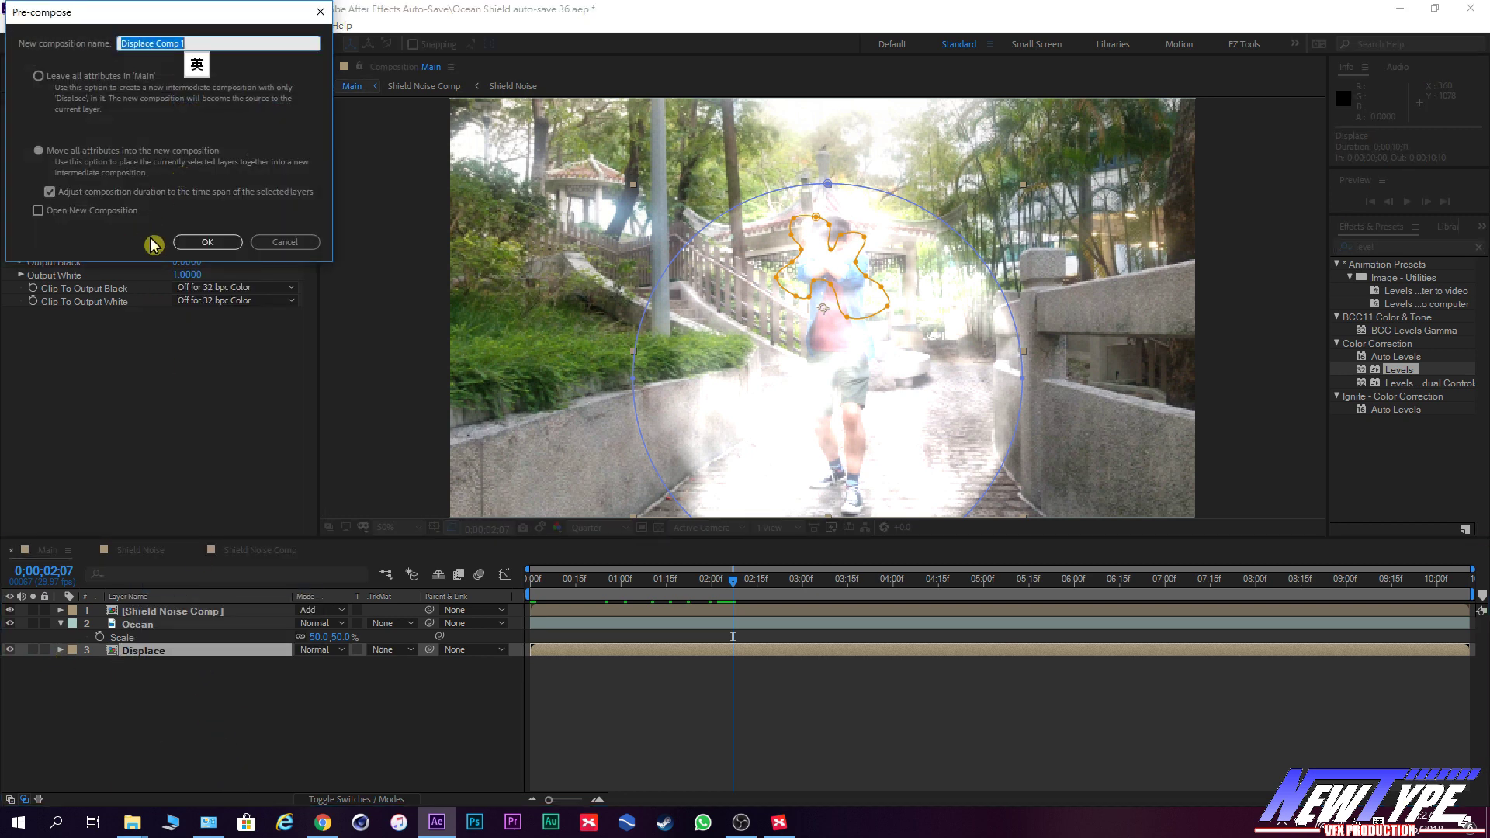
{"action": "type", "text": "D"}
{"action": "key", "text": "Return"}
Select the Ocean layer in preparation for adding a new layer above it.
{"action": "left_click", "coordinate": [252, 697]}
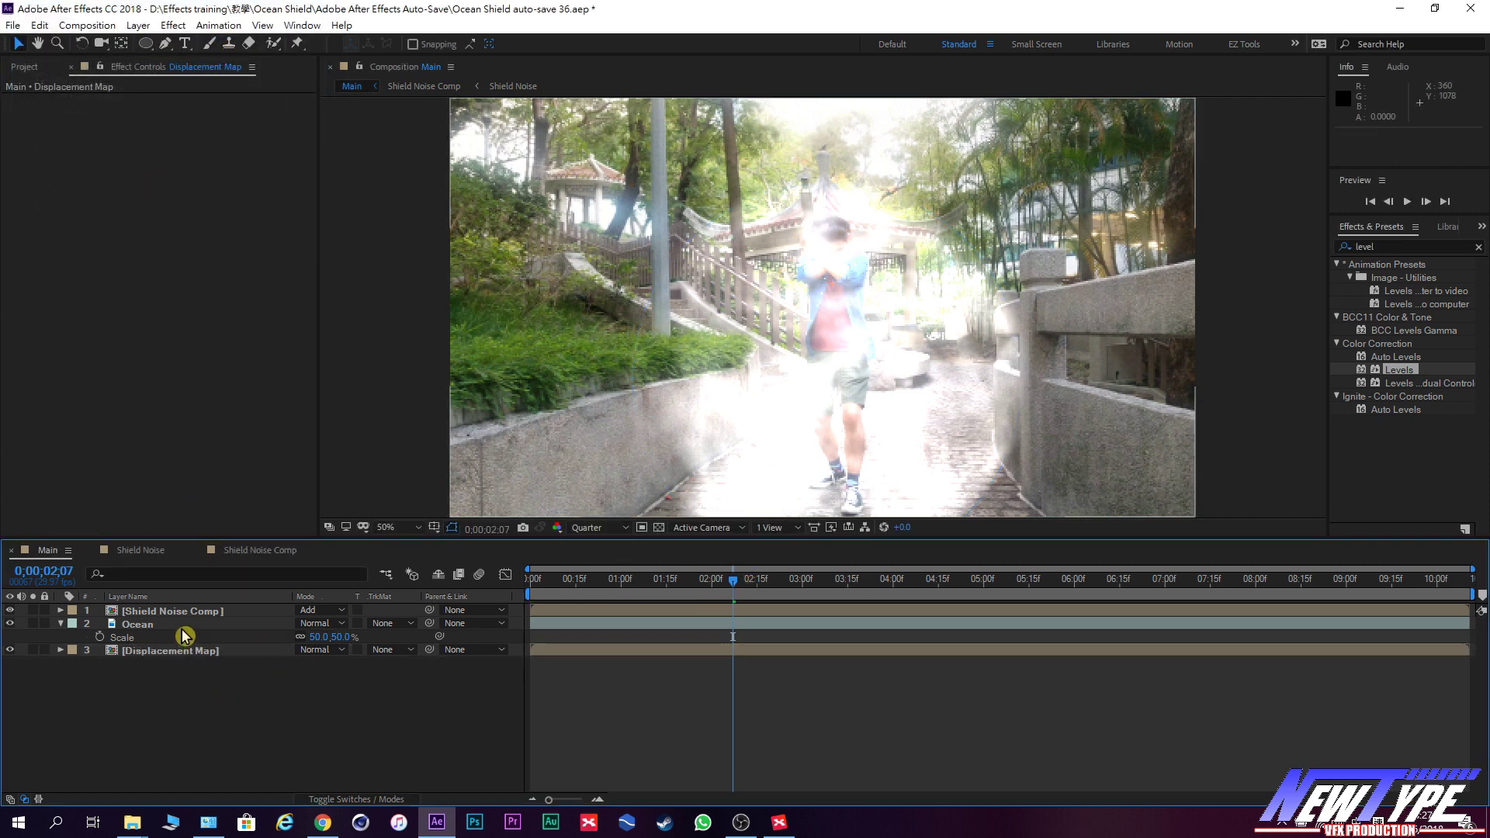
{"action": "left_click", "coordinate": [226, 613]}
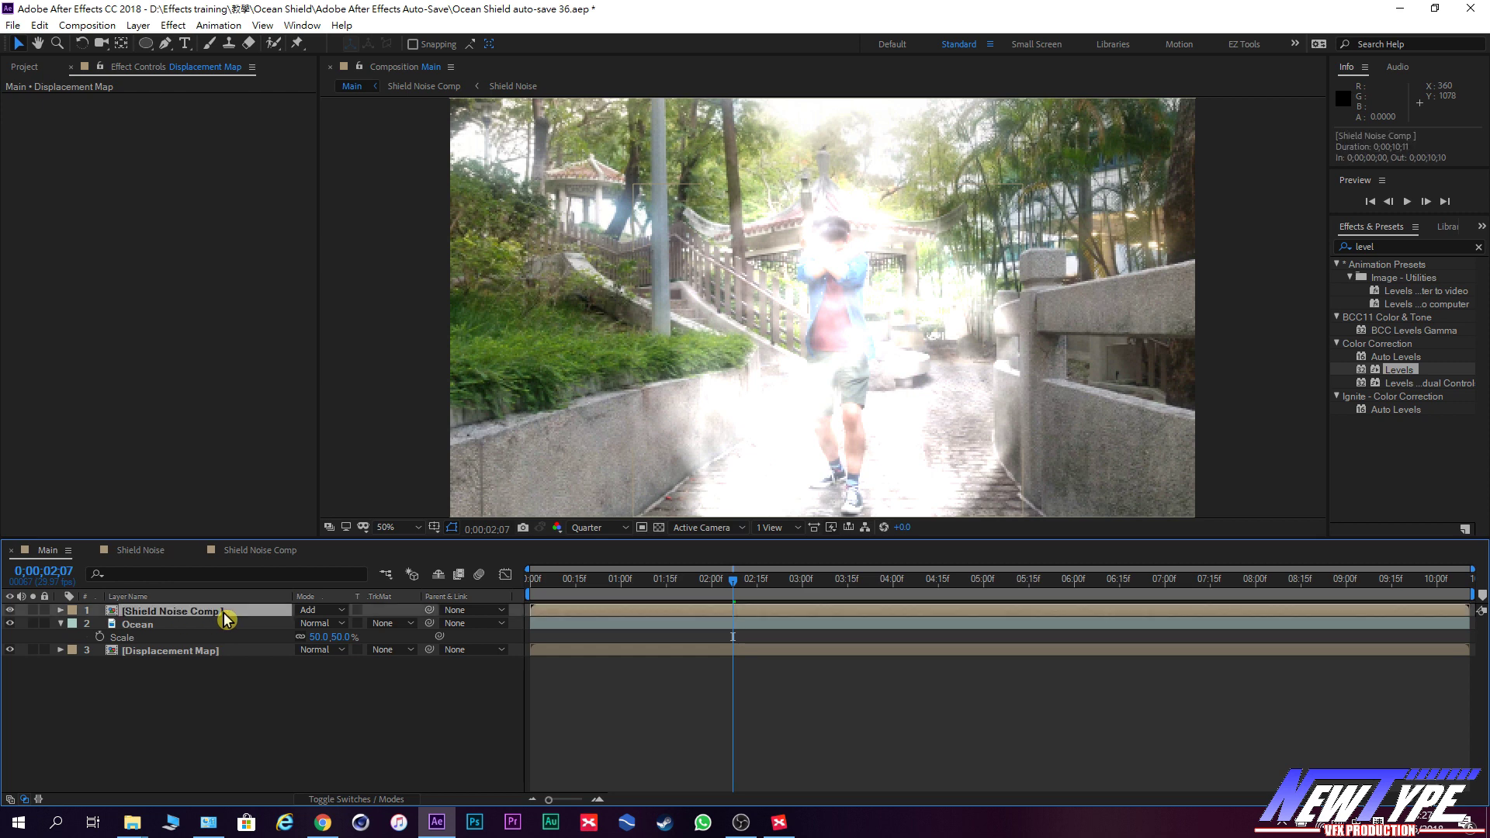
{"action": "left_click", "coordinate": [226, 625]}
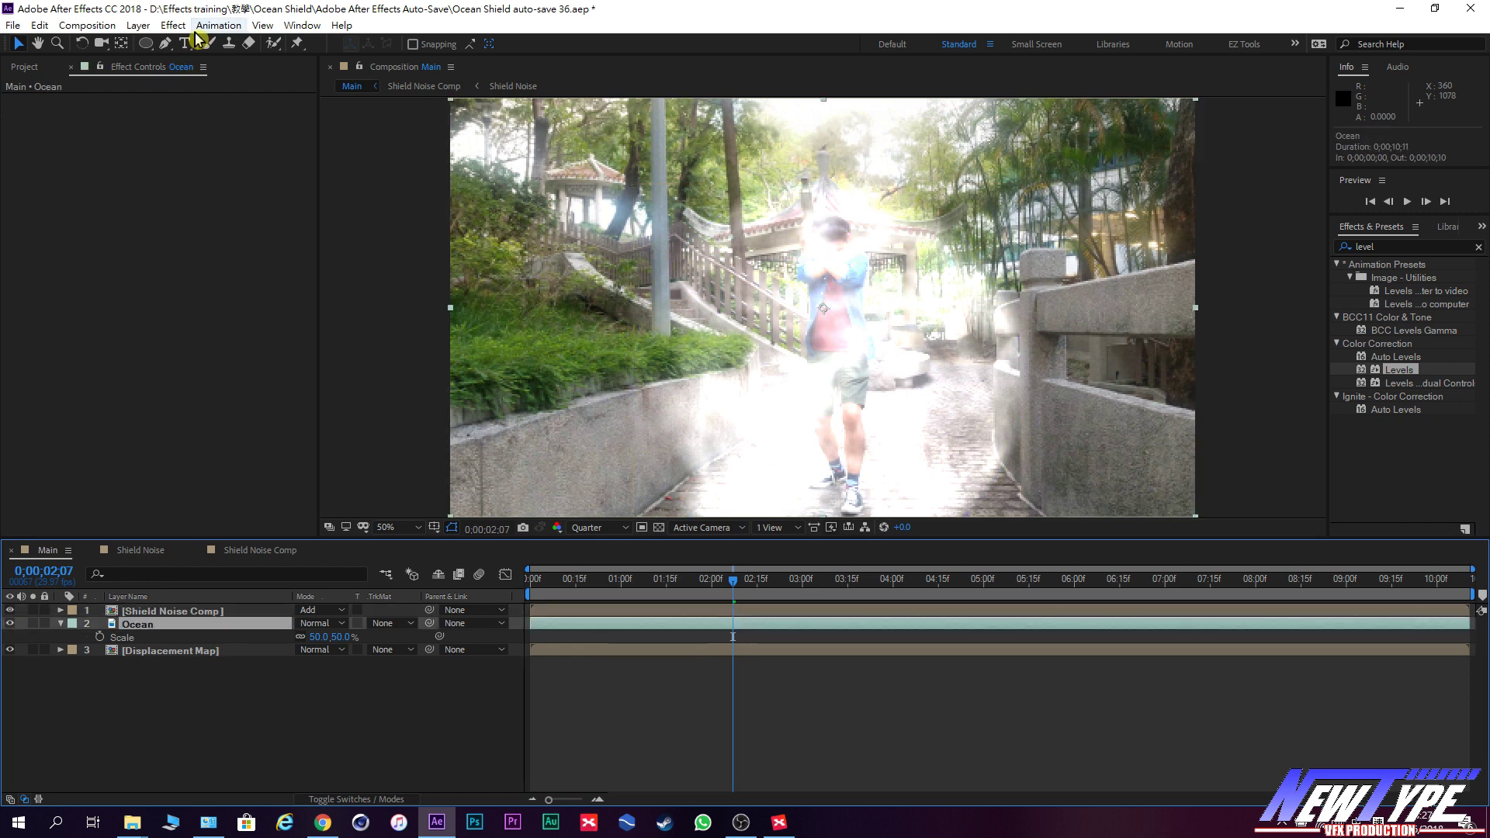
{"action": "left_click", "coordinate": [173, 25]}
{"action": "mouse_move", "coordinate": [138, 25]}
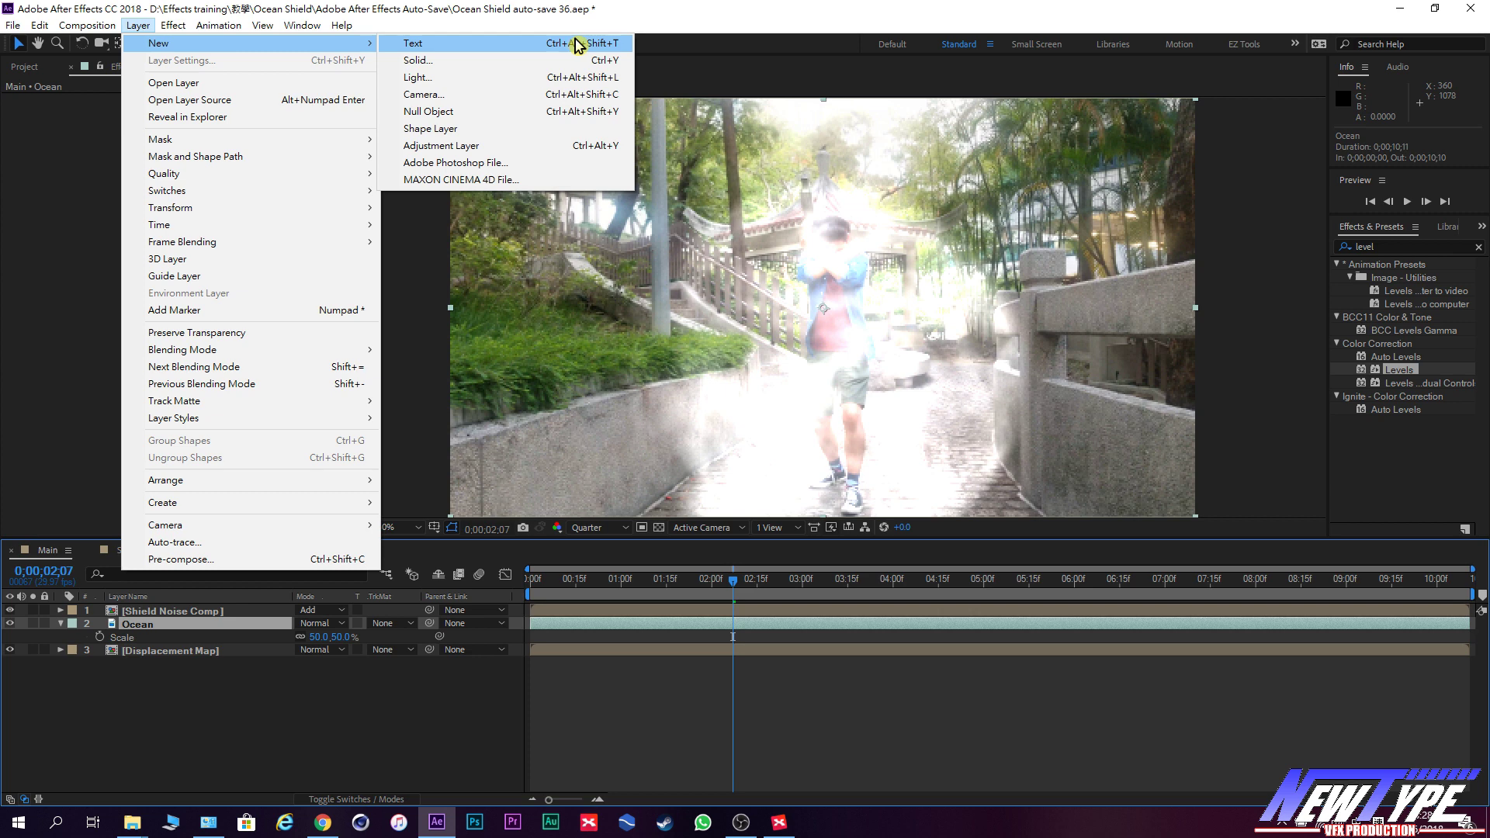
Add Adjustment Layer 1 above Ocean and apply the Displacement Map effect to it.
{"action": "left_click", "coordinate": [555, 145]}
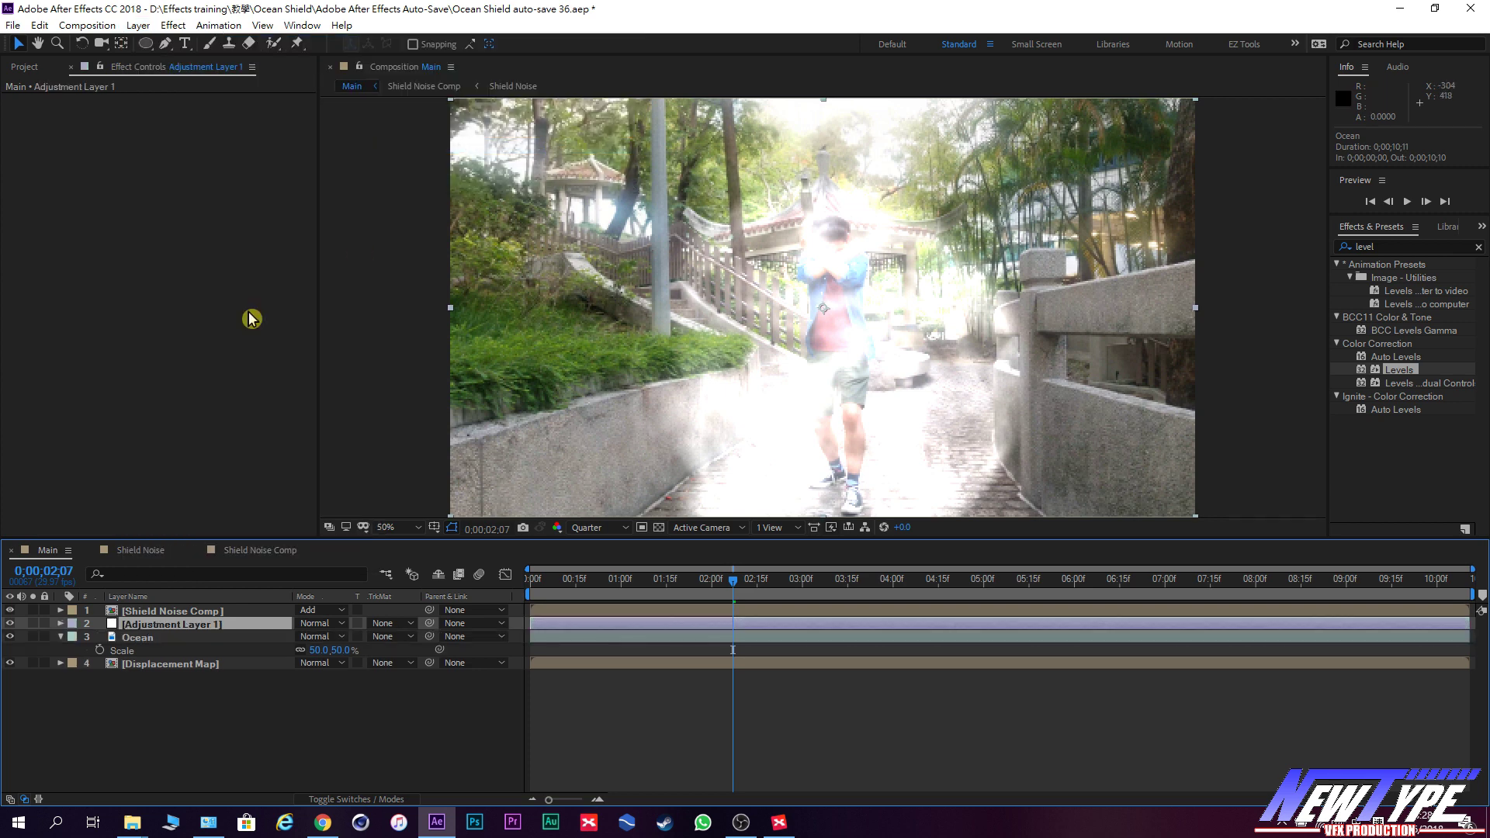
{"action": "left_click", "coordinate": [98, 228]}
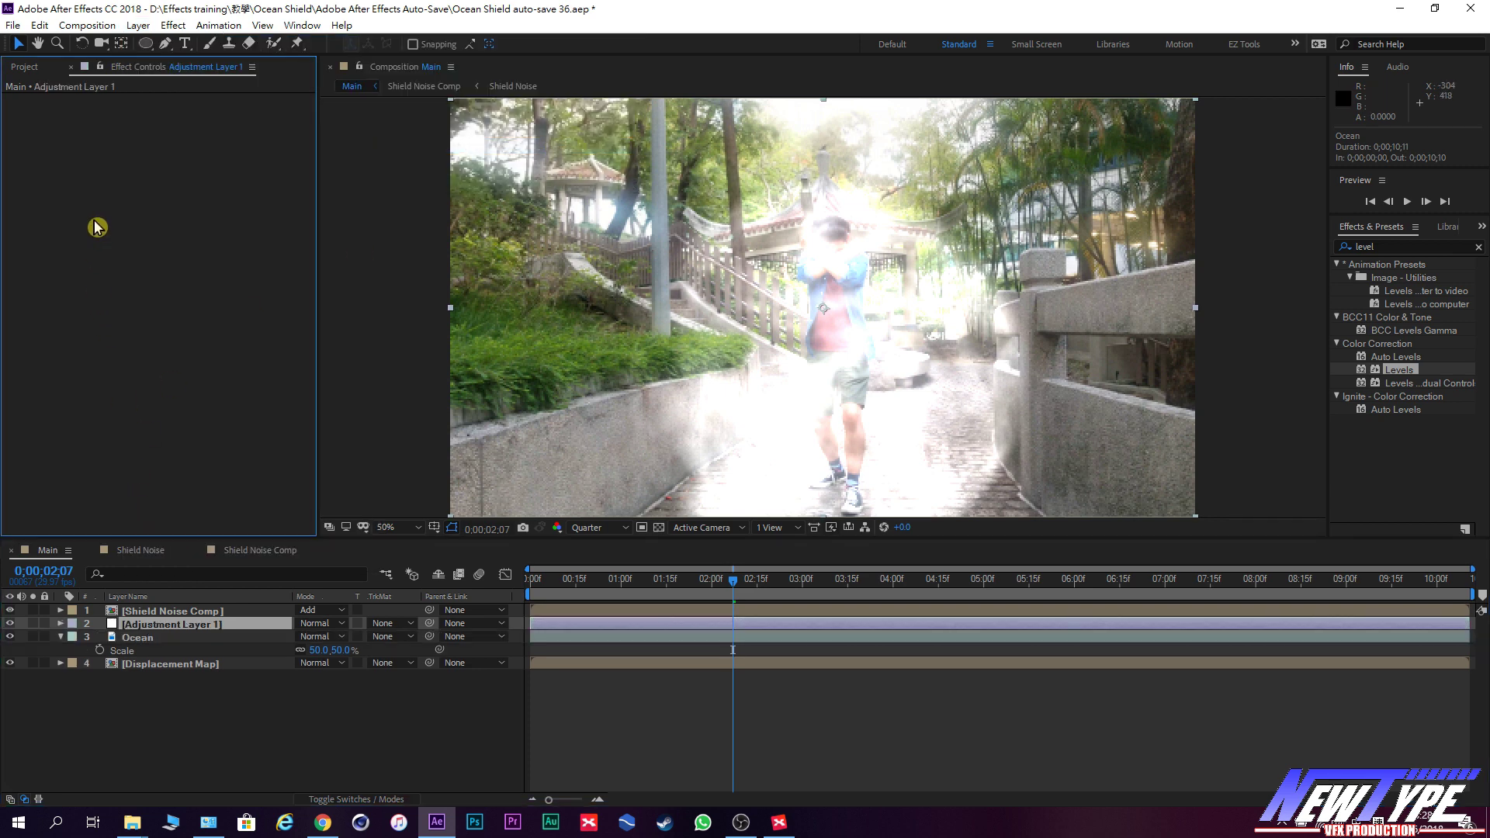
{"action": "left_click", "coordinate": [1409, 245]}
{"action": "type", "text": "D成心"}
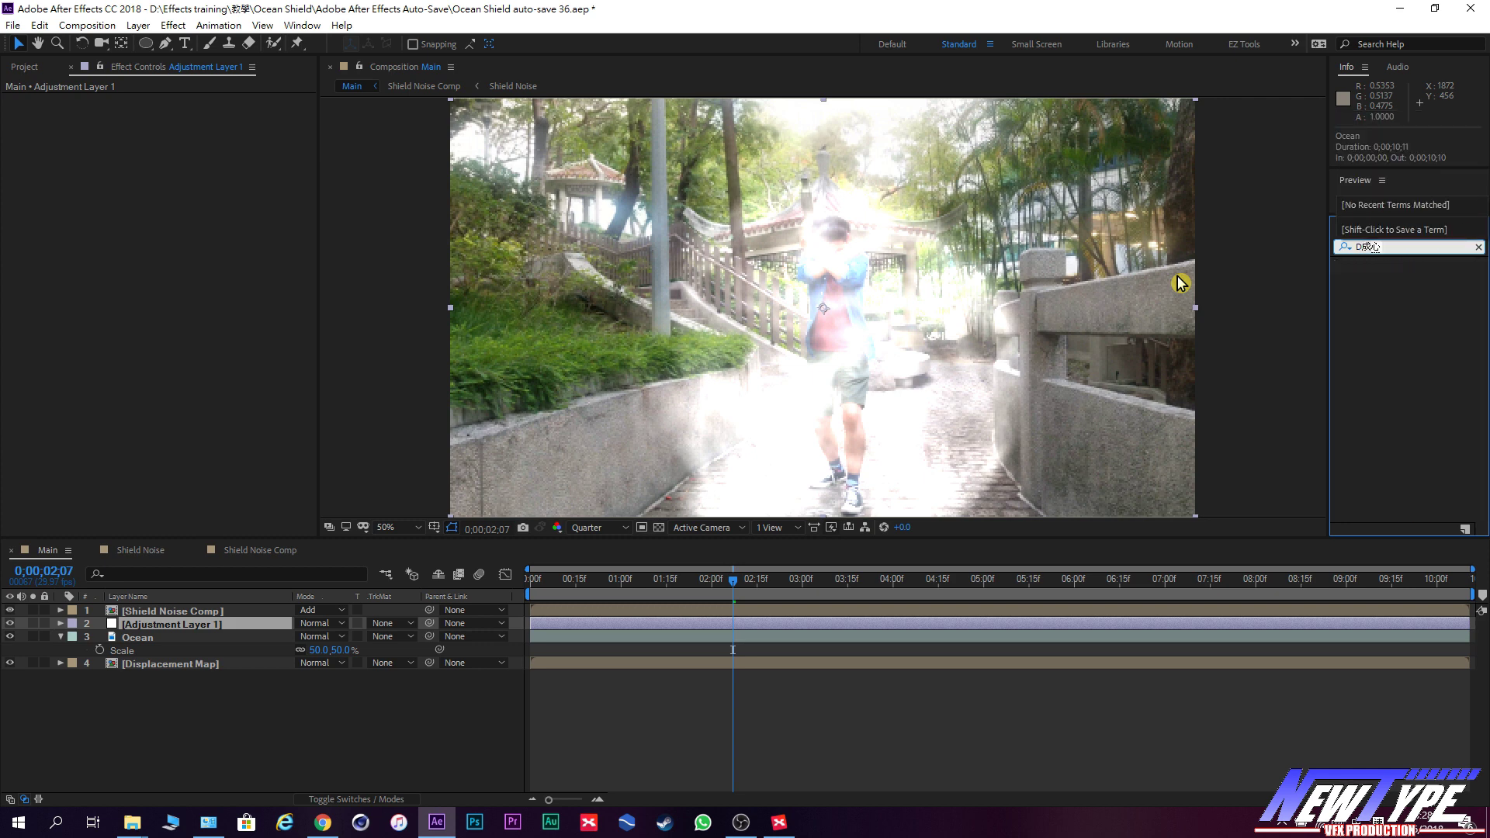
{"action": "key", "text": "shift"}
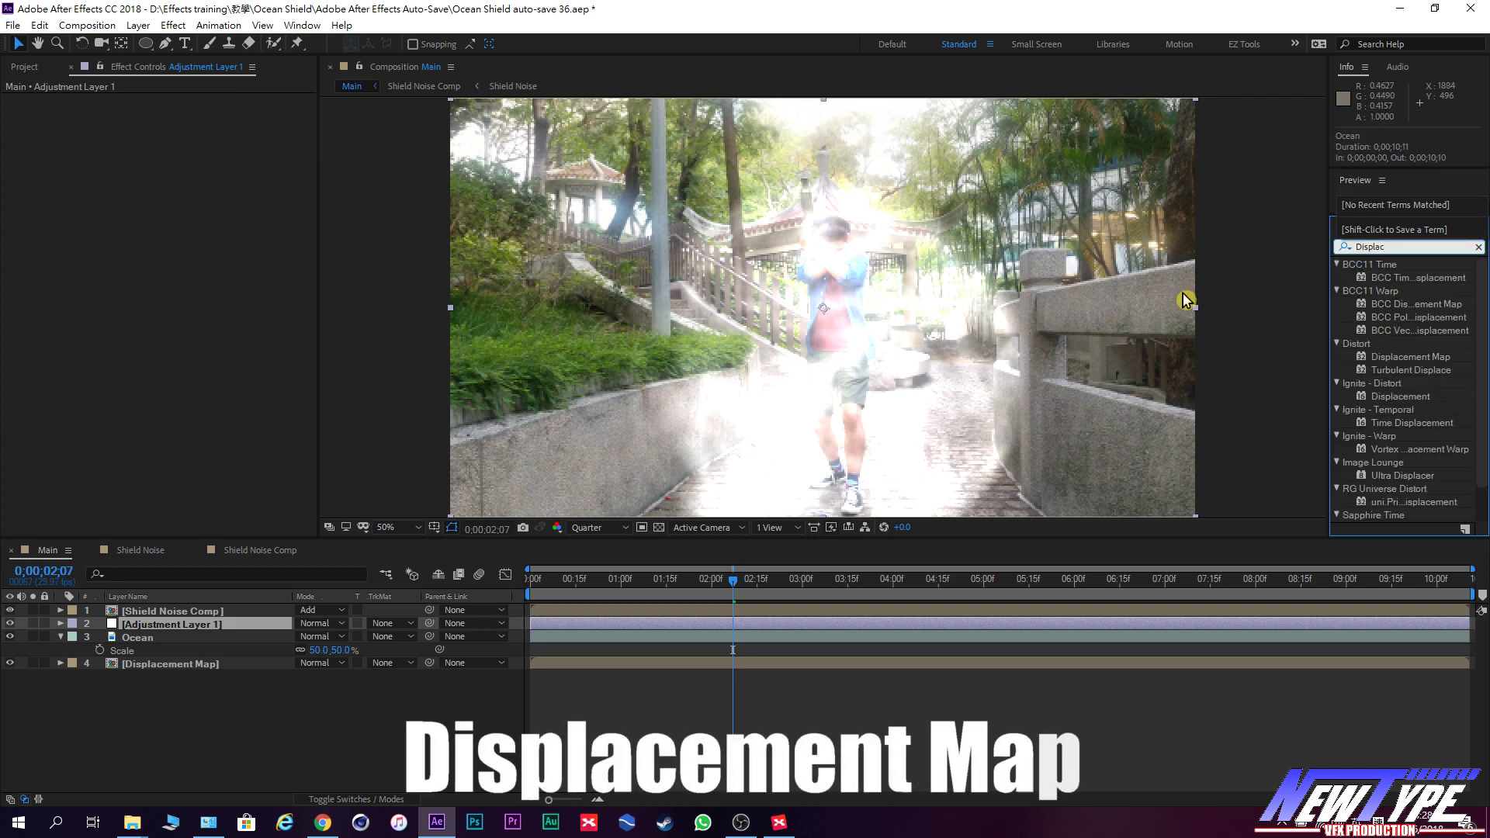
{"action": "type", "text": "ema"}
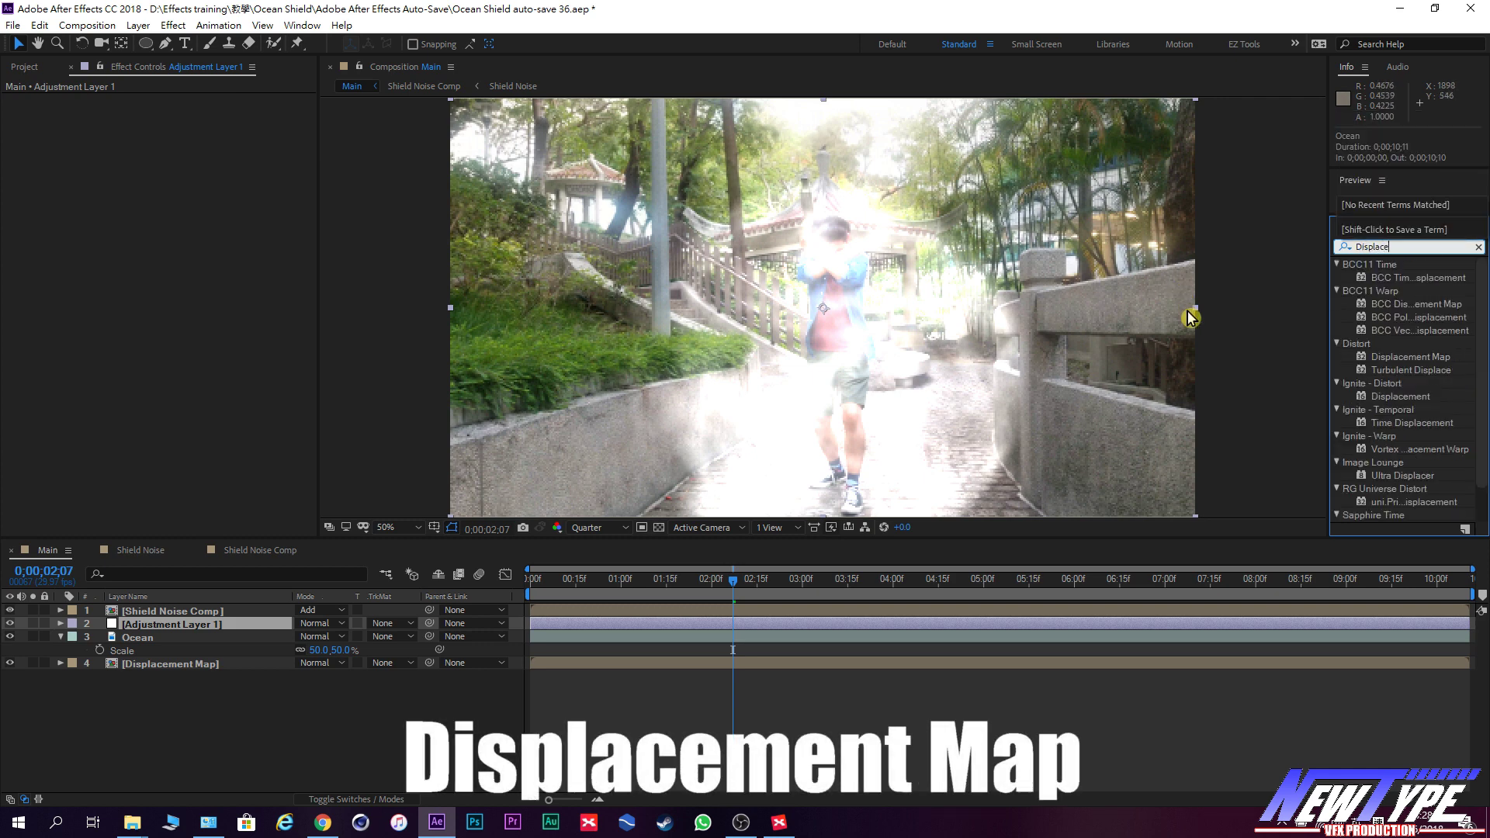
{"action": "key", "text": "BackSpace"}
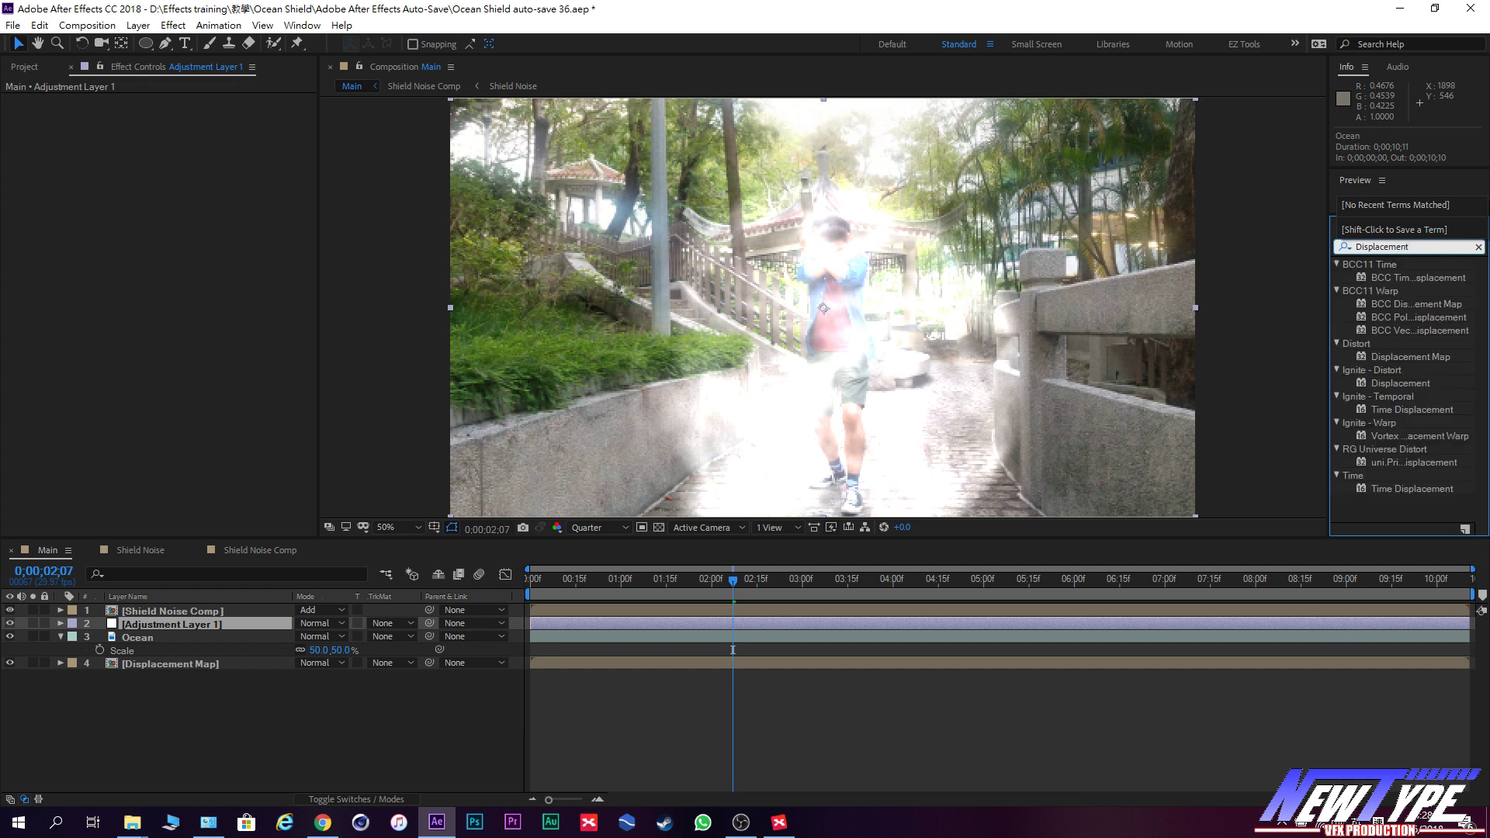
{"action": "left_click_drag", "start_coordinate": [1366, 363], "coordinate": [239, 635]}
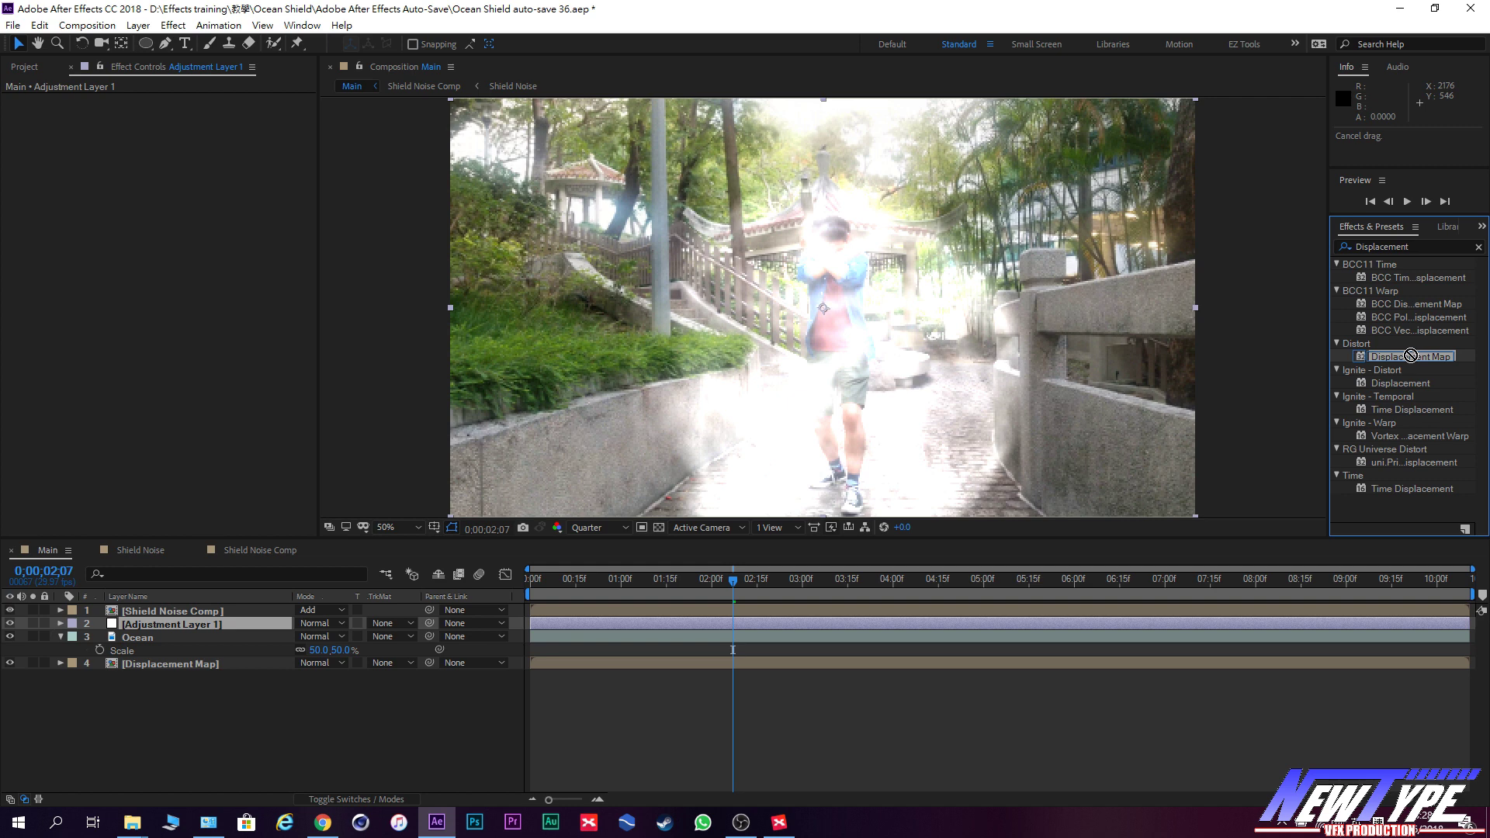
{"action": "left_click_drag", "start_coordinate": [239, 635], "coordinate": [230, 628]}
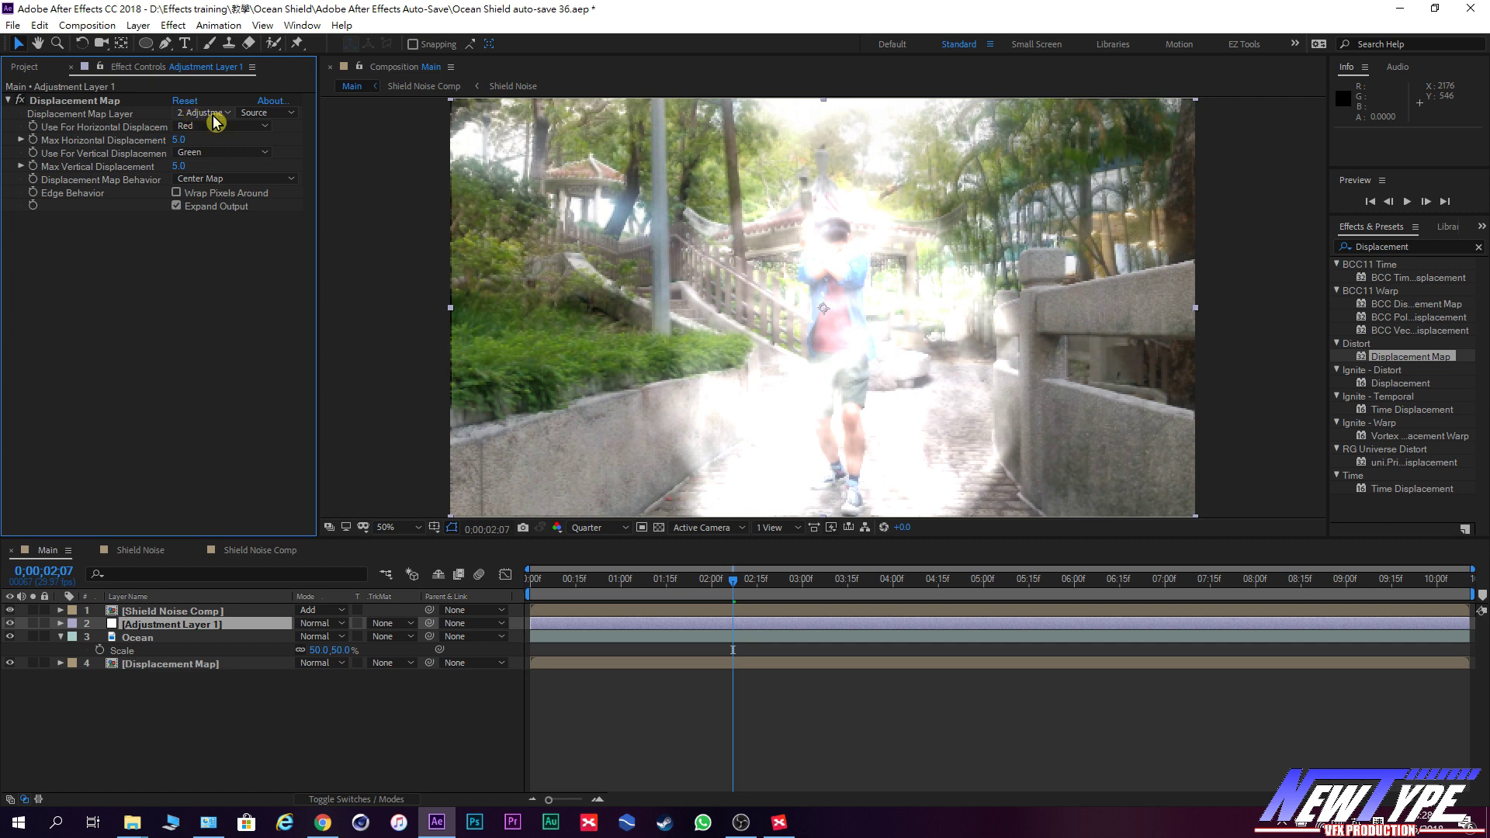
Map displacement to layer 4 at 34 horizontal, 6 vertical, with Wrap Pixels and Expand Output on.
{"action": "left_click", "coordinate": [215, 116]}
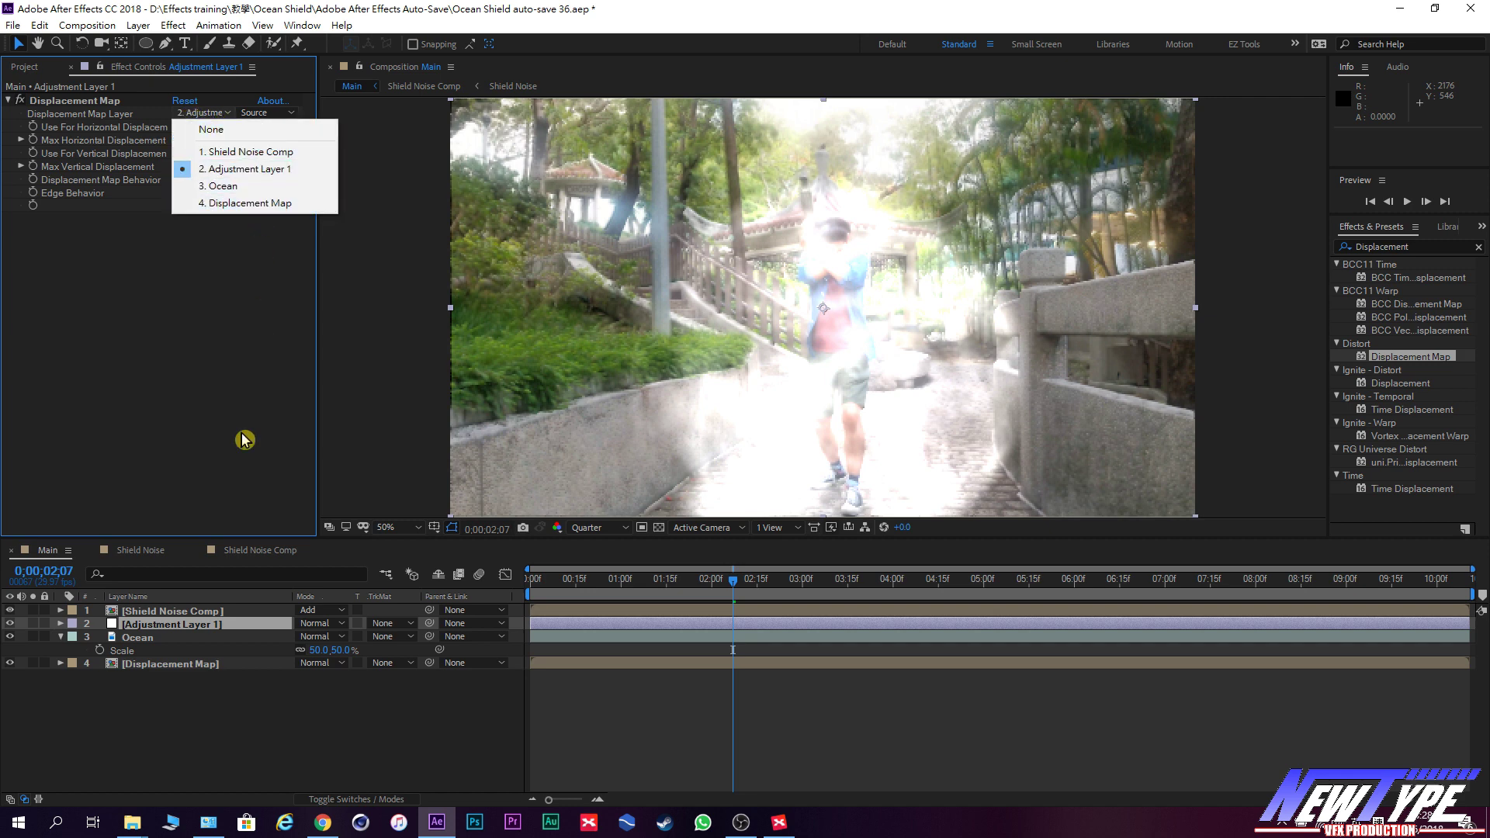
{"action": "left_click", "coordinate": [248, 203]}
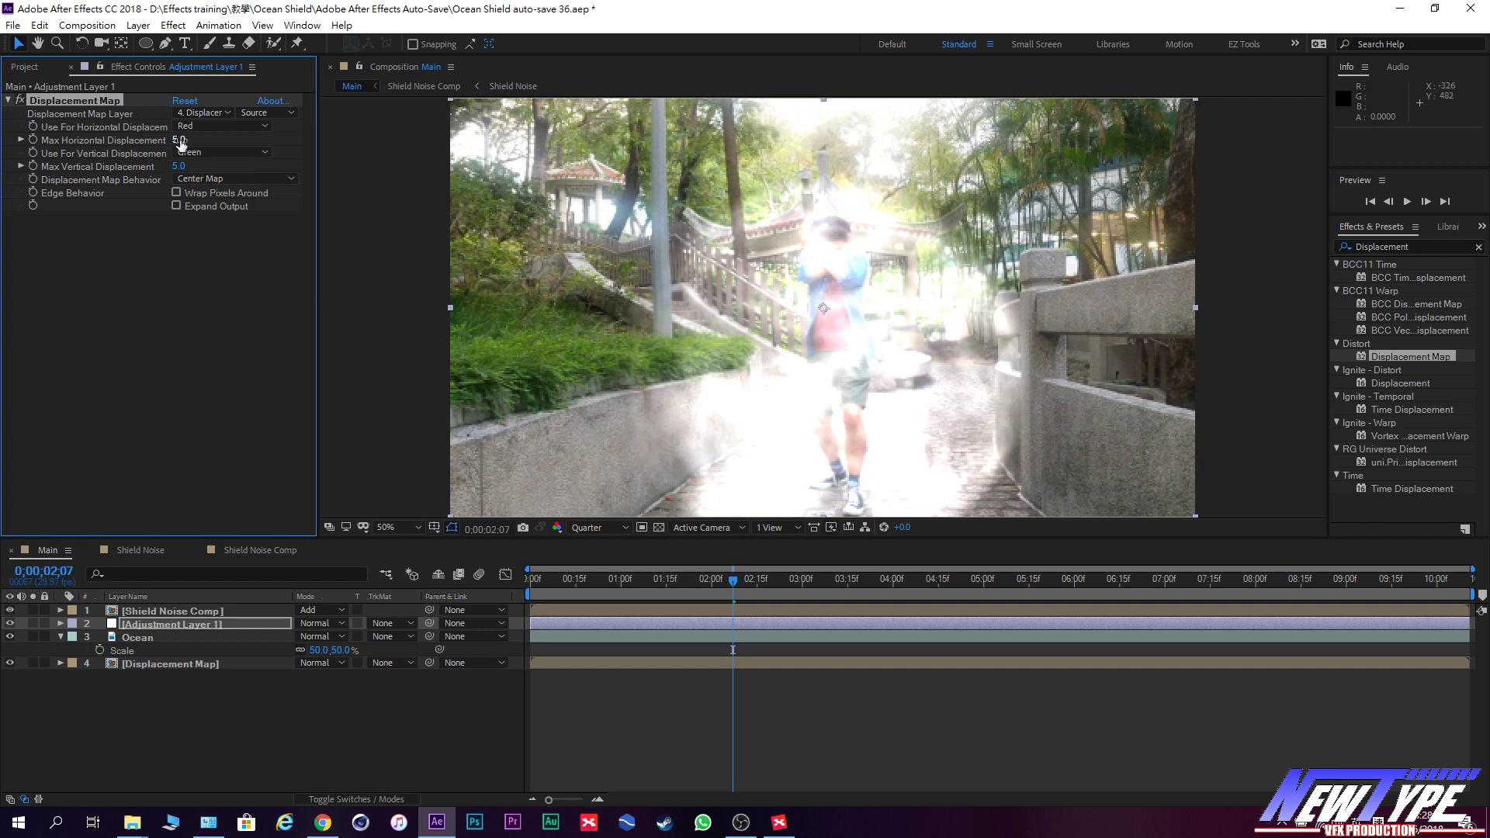
{"action": "mouse_move", "coordinate": [180, 140]}
{"action": "left_mouse_down"}
{"action": "mouse_move", "coordinate": [207, 144]}
{"action": "mouse_move", "coordinate": [178, 153]}
{"action": "mouse_move", "coordinate": [208, 147]}
{"action": "mouse_move", "coordinate": [189, 166]}
{"action": "mouse_move", "coordinate": [171, 140]}
{"action": "left_mouse_up"}
{"action": "left_click", "coordinate": [176, 193]}
{"action": "left_click", "coordinate": [176, 206]}
{"action": "left_click_drag", "start_coordinate": [180, 166], "coordinate": [174, 168]}
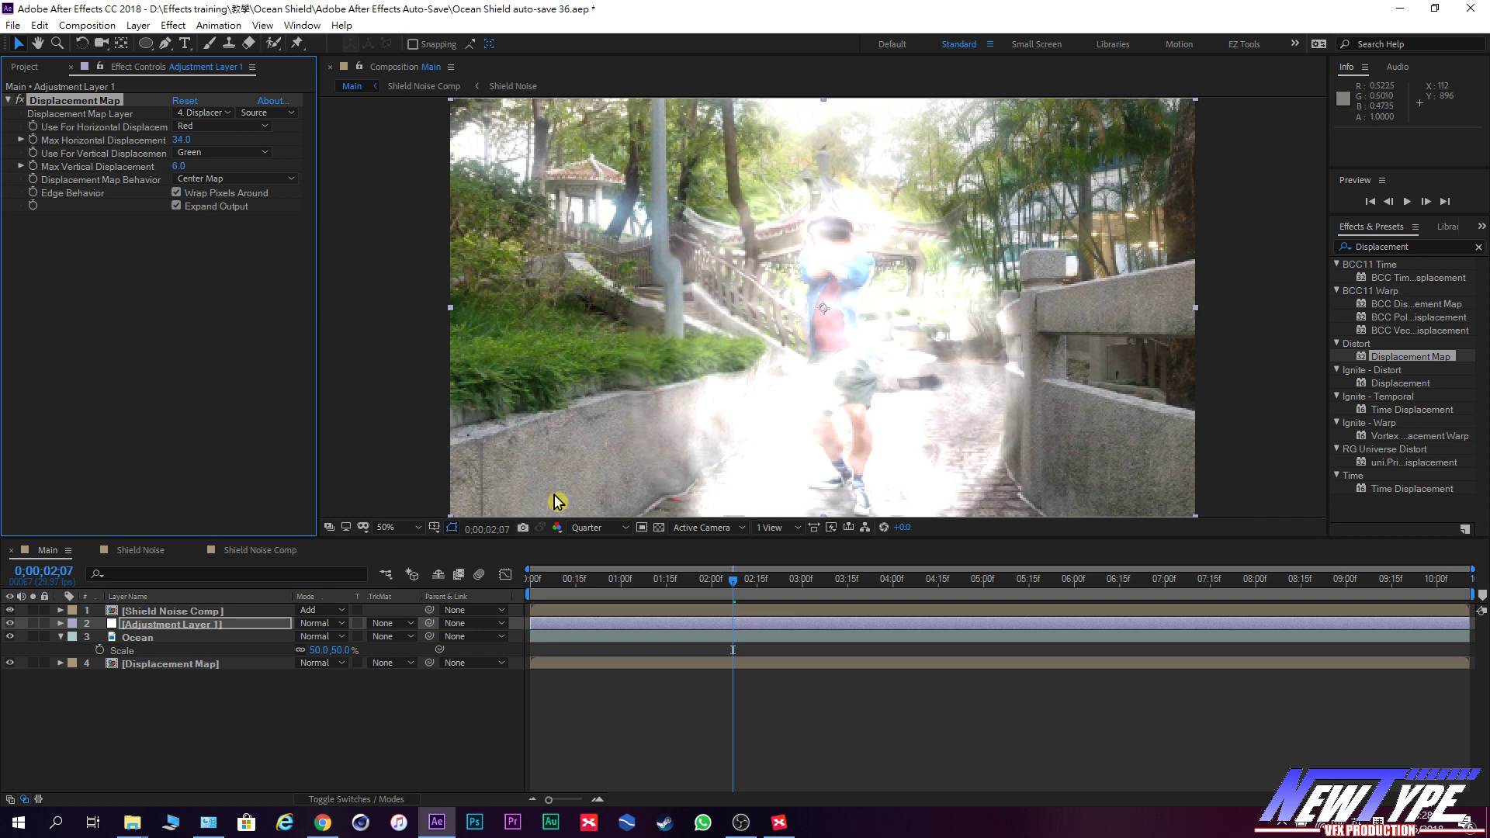
{"action": "left_click_drag", "start_coordinate": [733, 583], "coordinate": [632, 583]}
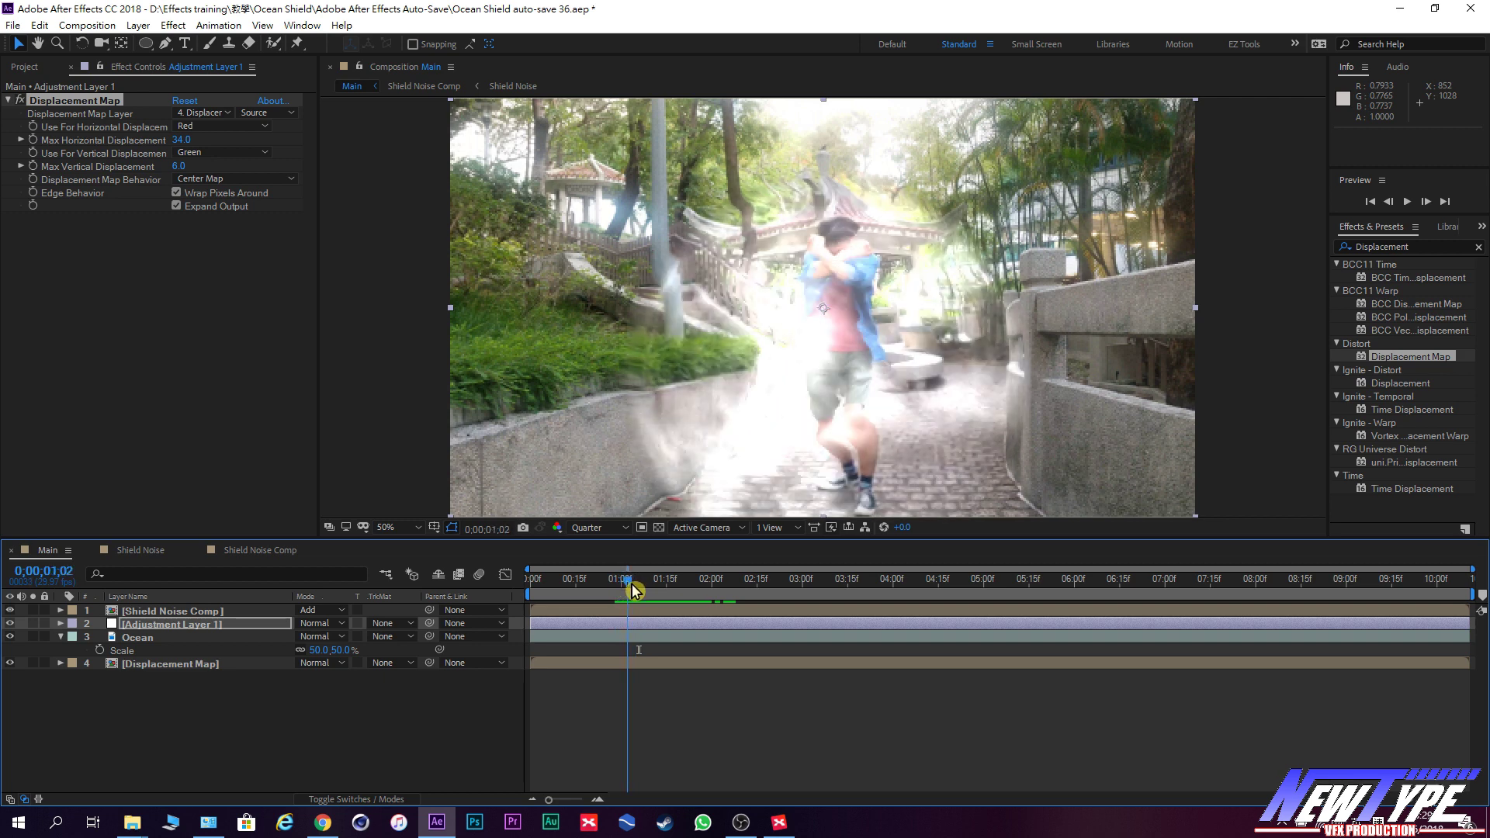
Open the Displacement Map precomp and select its Displace layer to show Levels.
{"action": "double_click", "coordinate": [210, 664]}
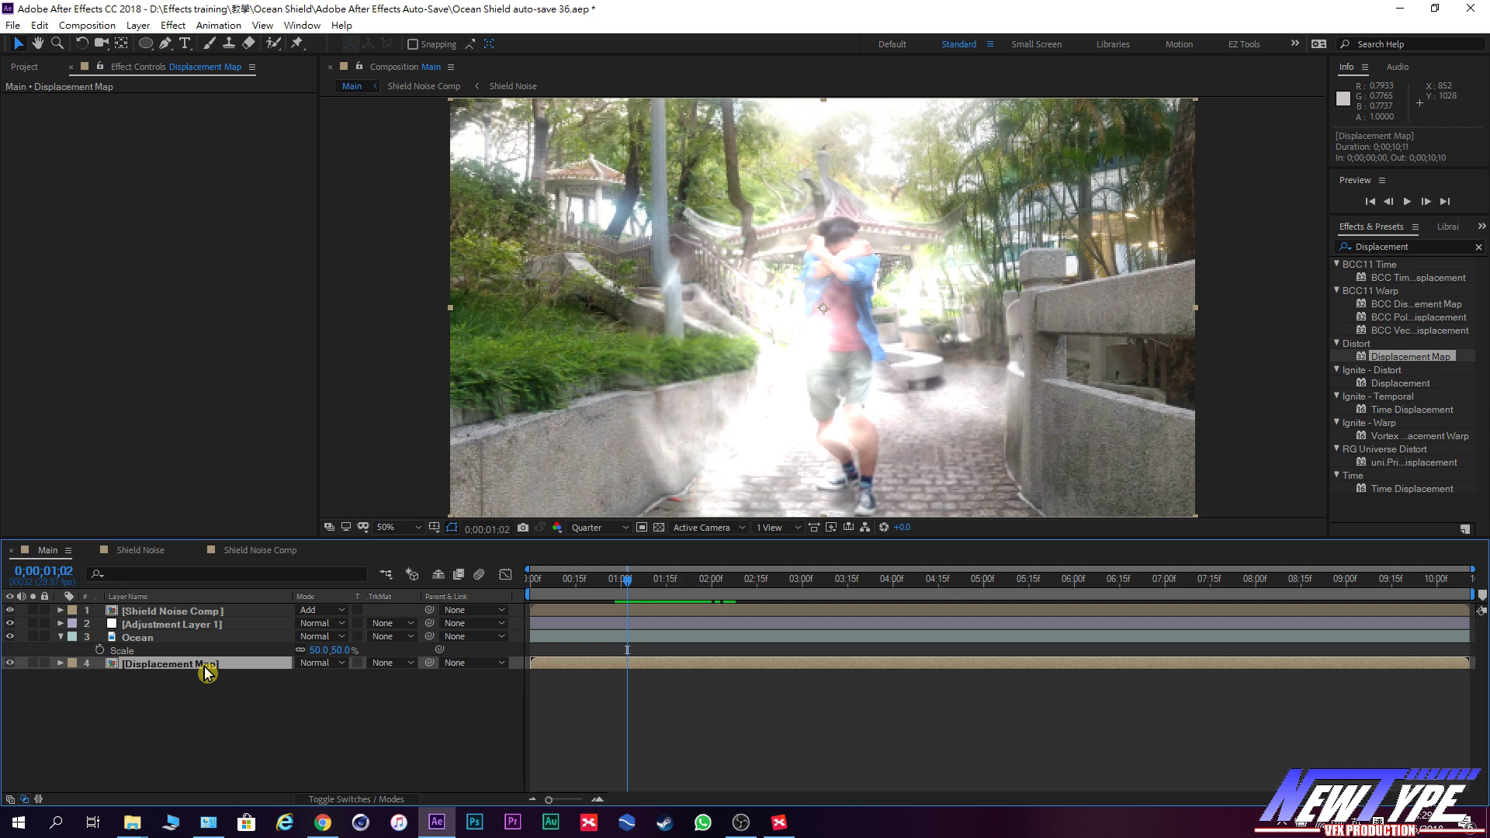
{"action": "left_click", "coordinate": [155, 612]}
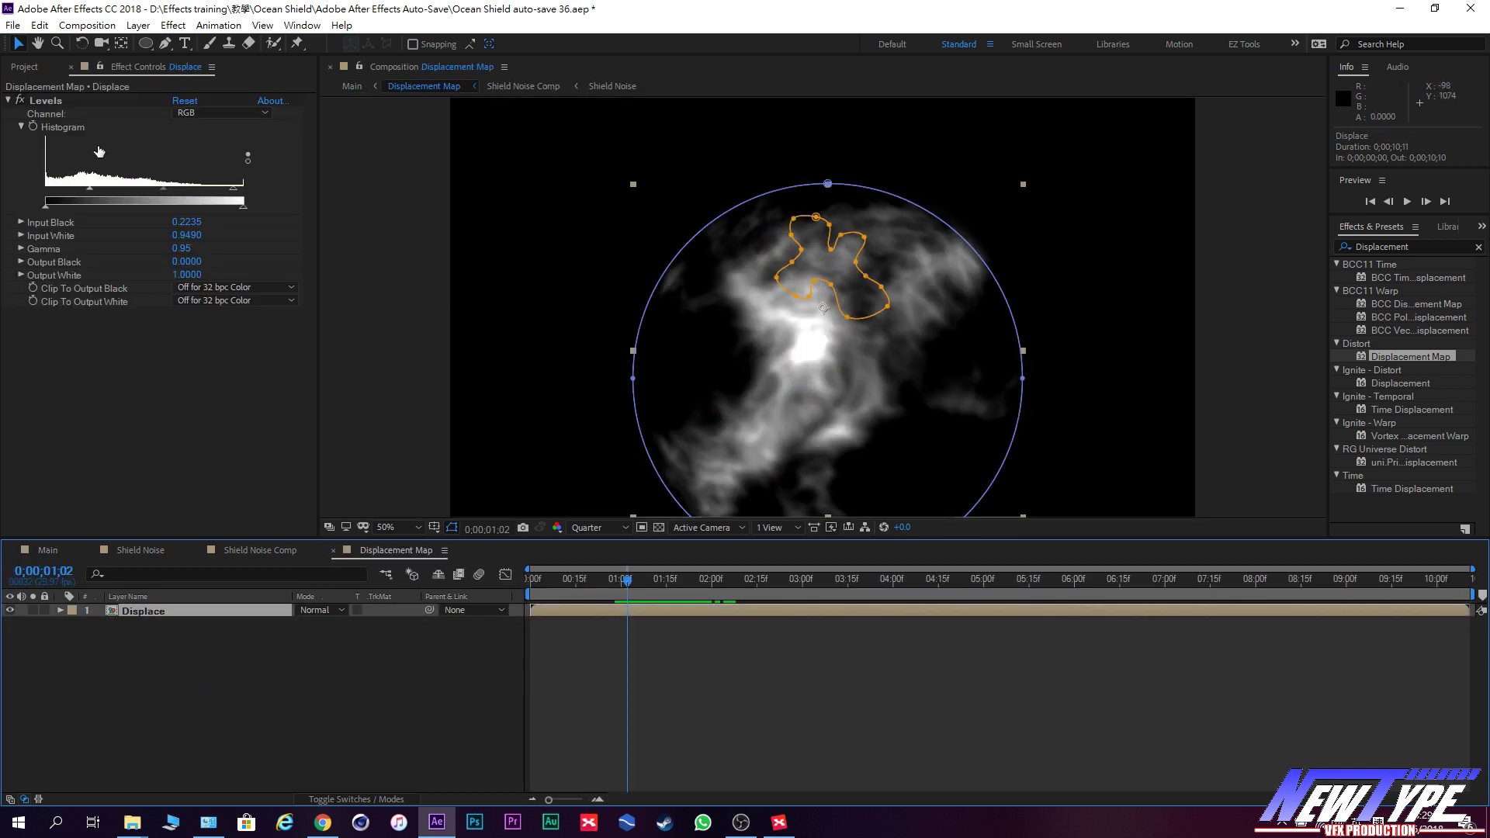
{"action": "left_click", "coordinate": [48, 550]}
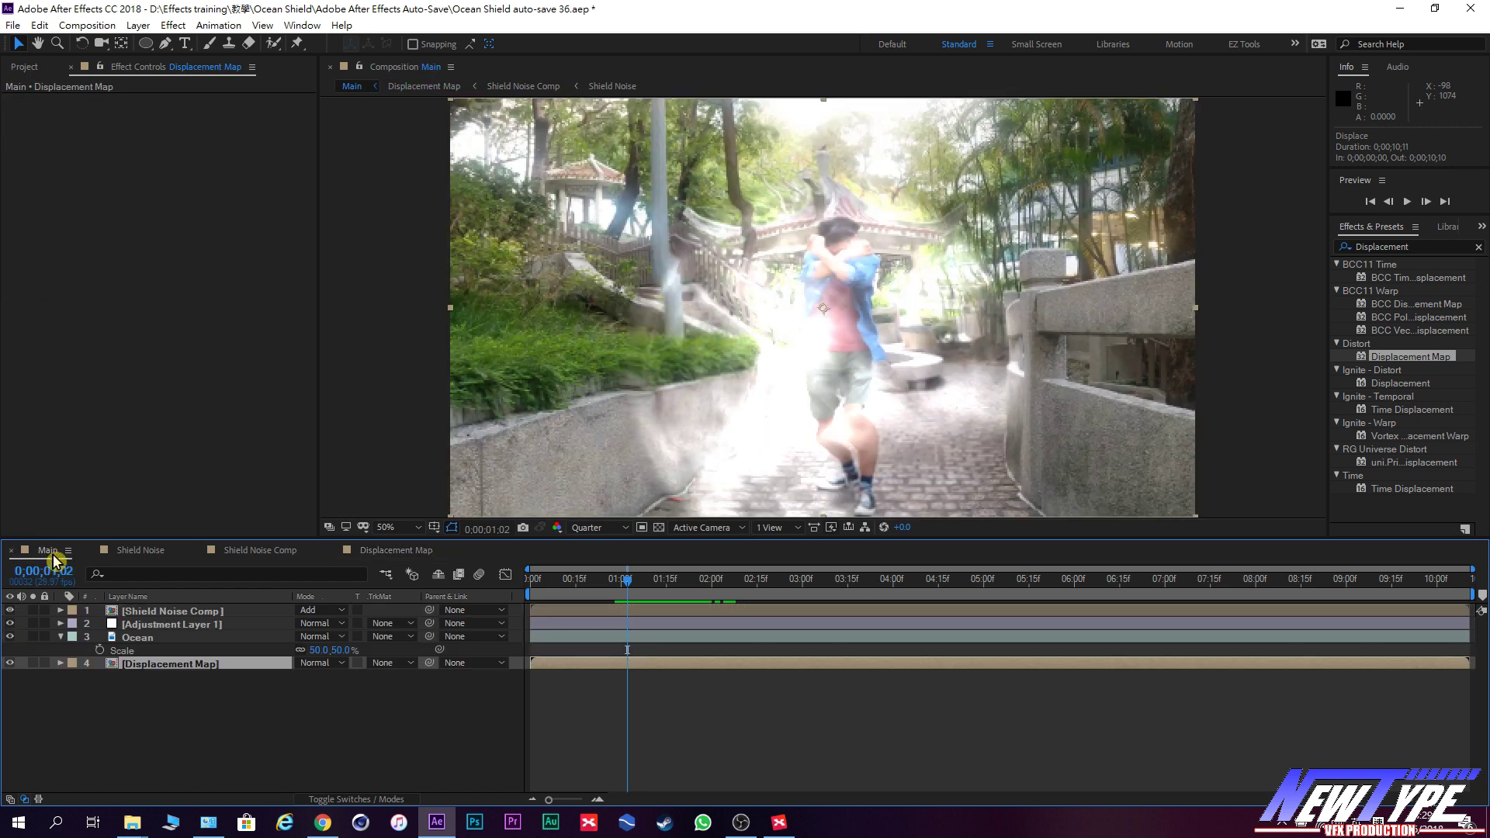
{"action": "left_click", "coordinate": [162, 665]}
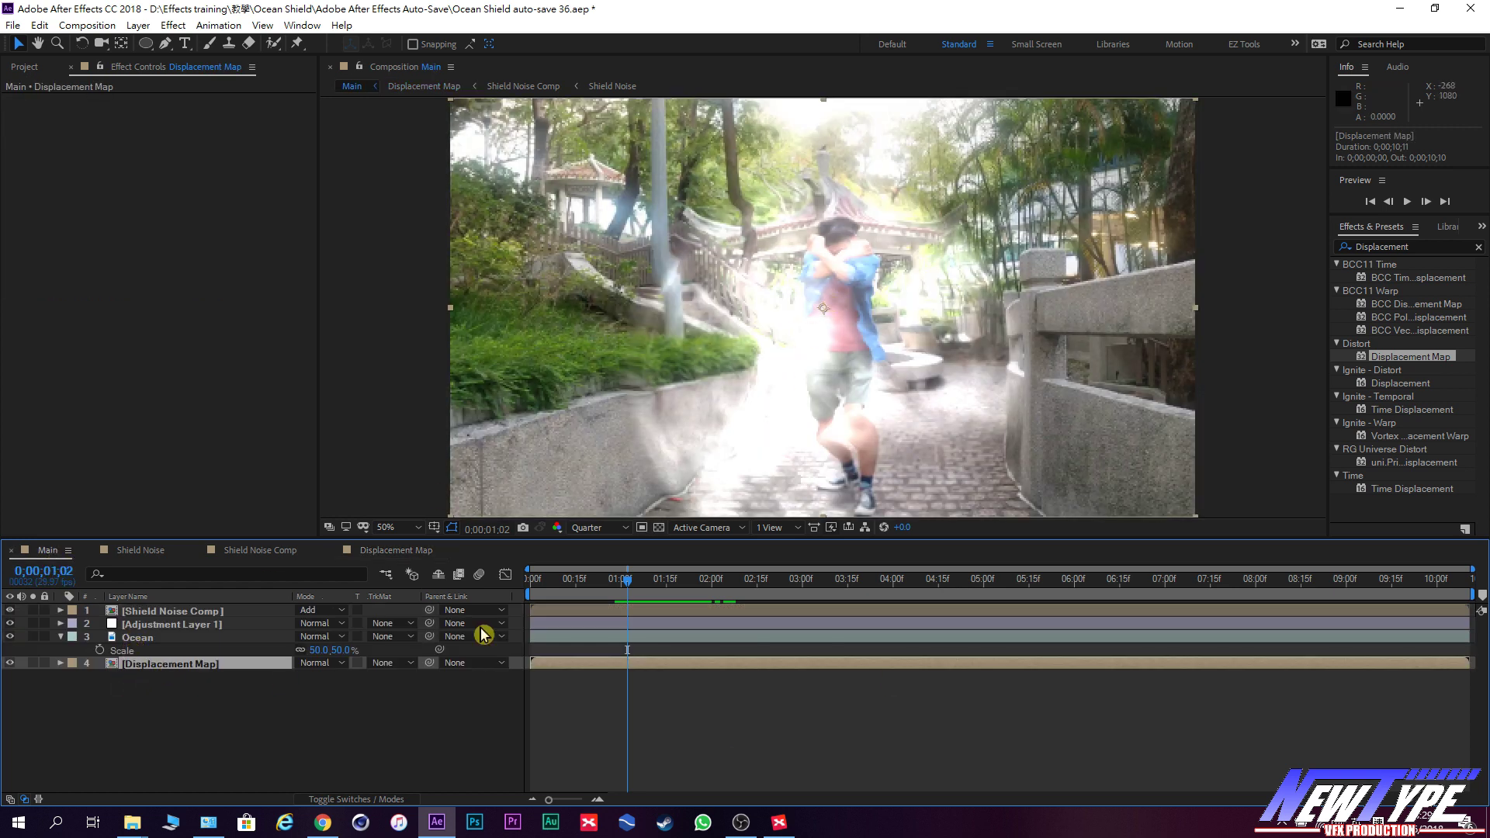
{"action": "left_click", "coordinate": [362, 77]}
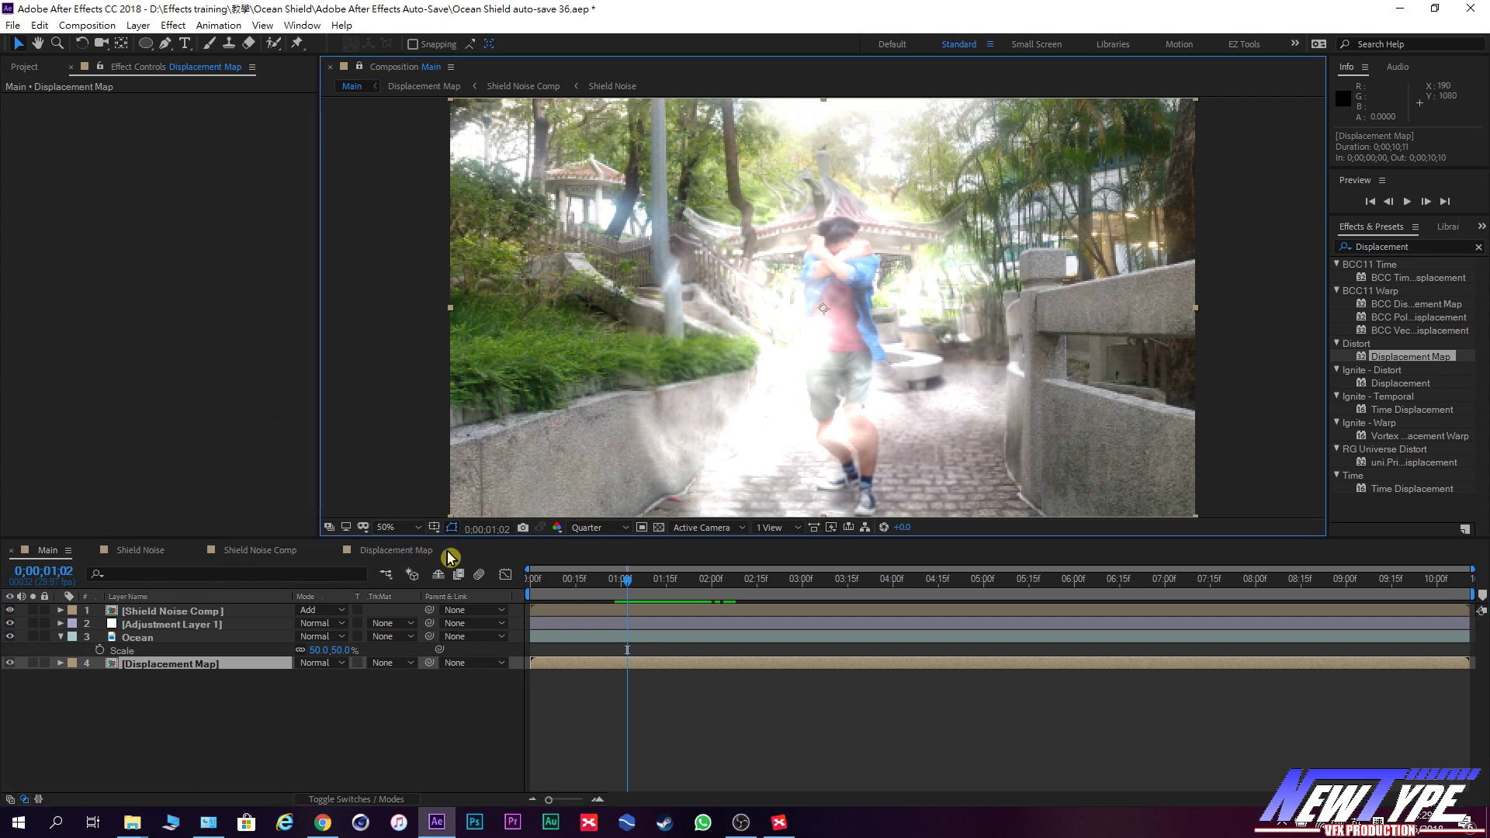
{"action": "left_click", "coordinate": [375, 557]}
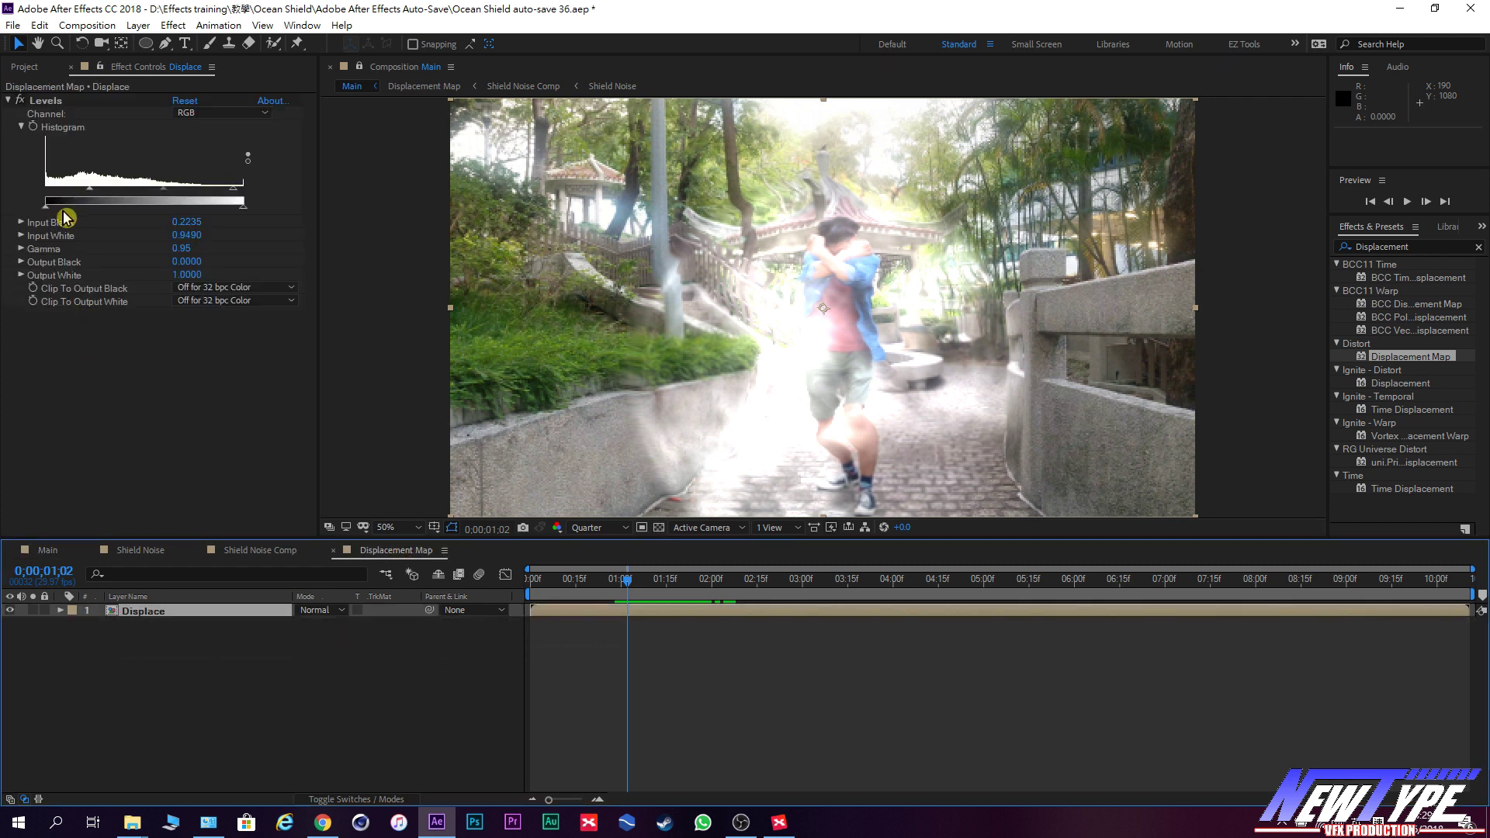
Set the Displace Levels to Input Black 0.1804 and Input White 0.9608, then return to Main.
{"action": "mouse_move", "coordinate": [92, 197]}
{"action": "left_mouse_down"}
{"action": "mouse_move", "coordinate": [56, 197]}
{"action": "mouse_move", "coordinate": [96, 199]}
{"action": "mouse_move", "coordinate": [82, 200]}
{"action": "left_mouse_up"}
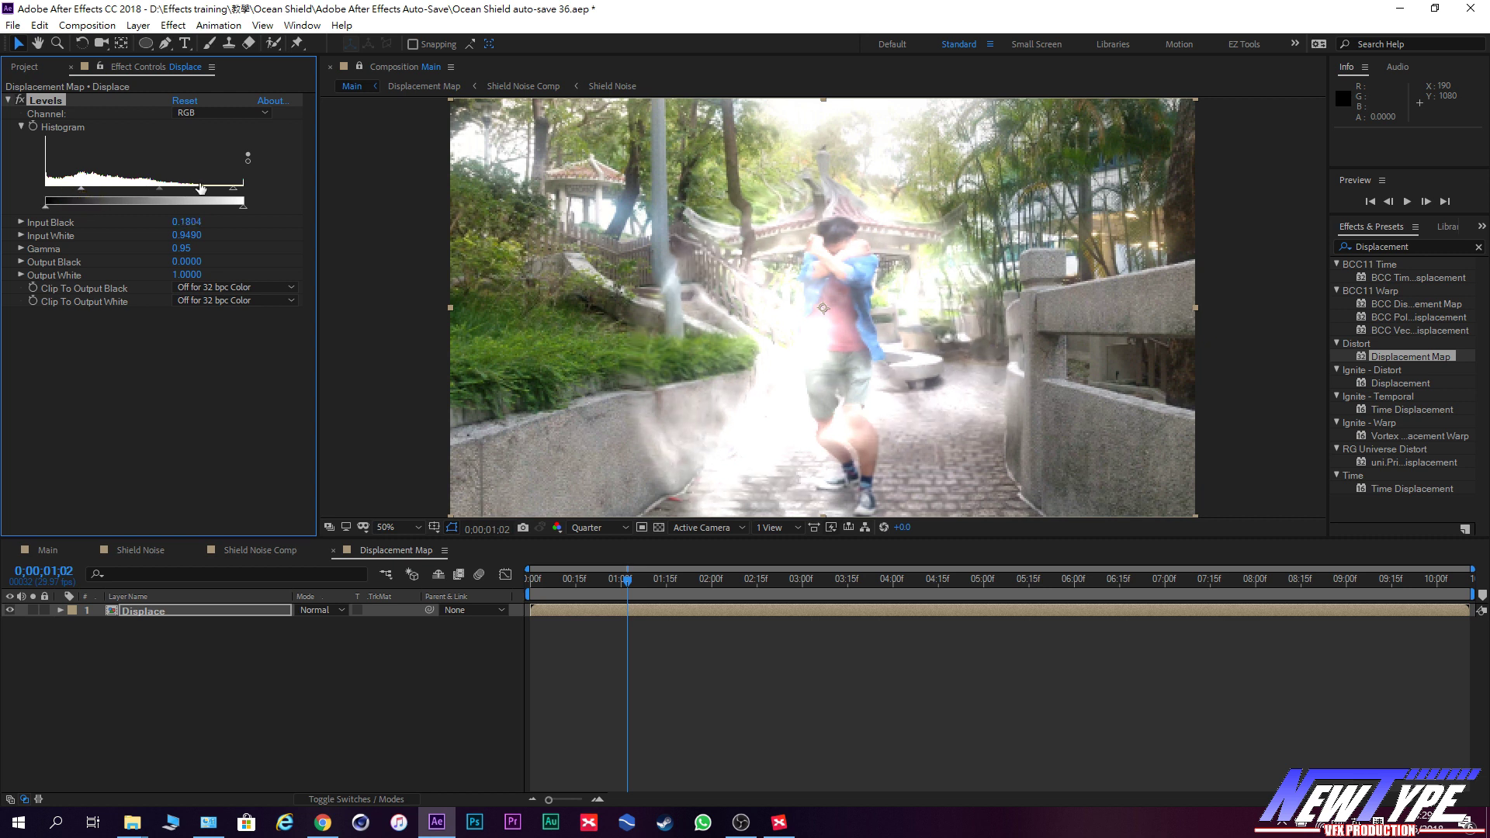
{"action": "mouse_move", "coordinate": [238, 198]}
{"action": "left_mouse_down"}
{"action": "mouse_move", "coordinate": [191, 202]}
{"action": "mouse_move", "coordinate": [227, 198]}
{"action": "left_mouse_up"}
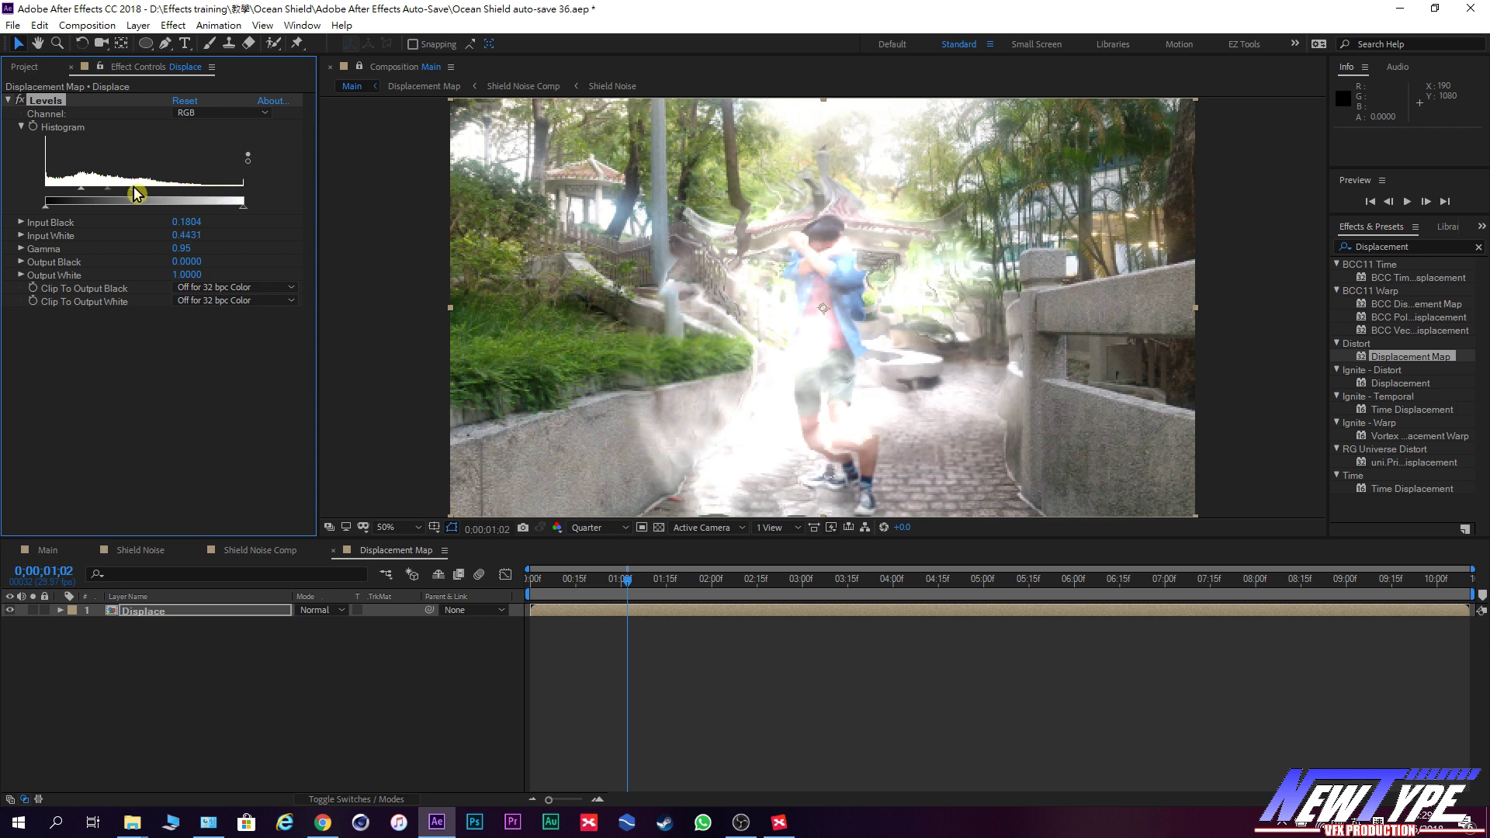
{"action": "left_click_drag", "start_coordinate": [131, 199], "coordinate": [114, 200]}
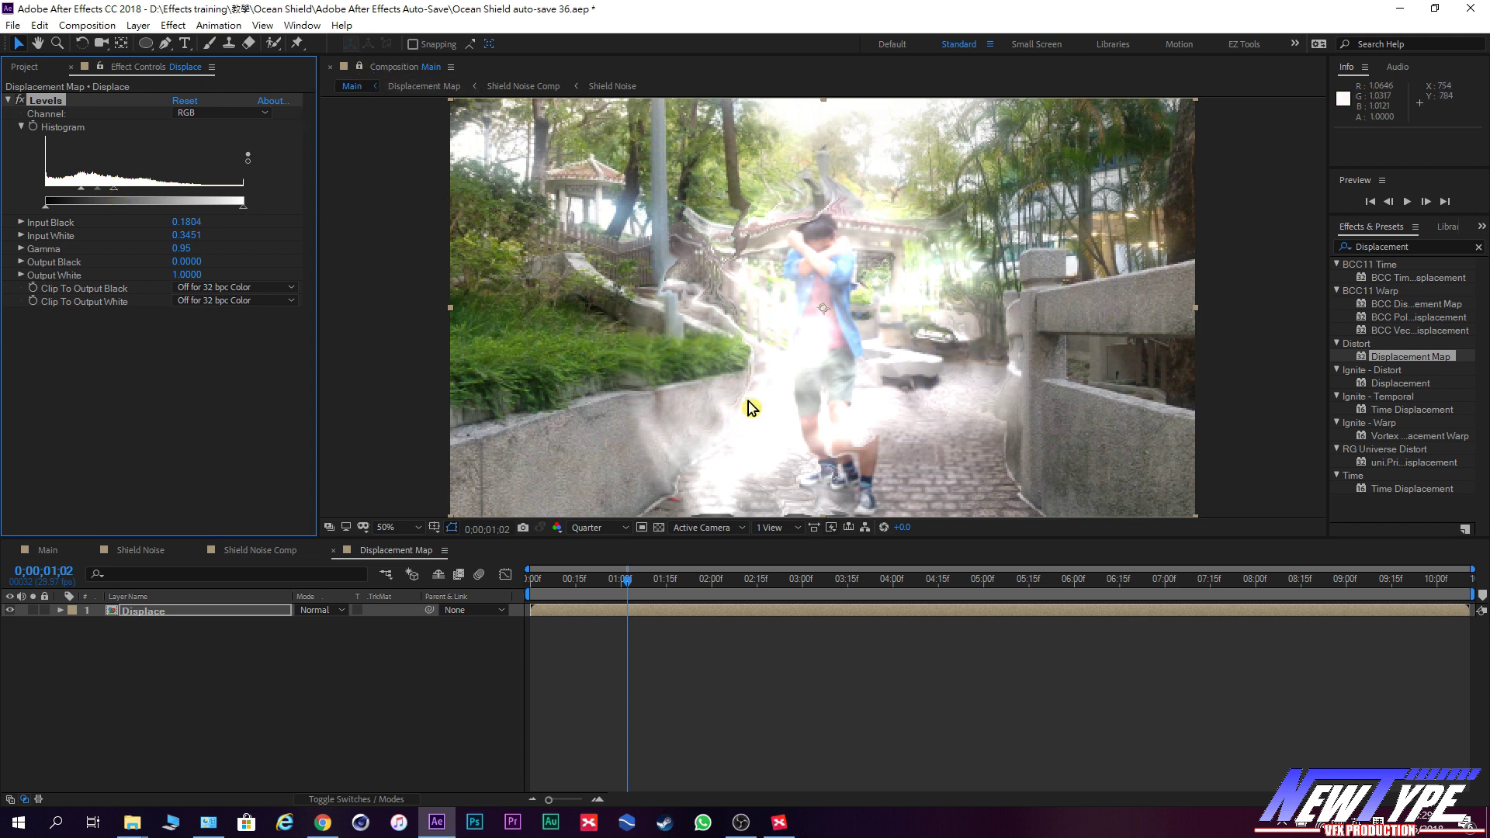
{"action": "left_click", "coordinate": [361, 69]}
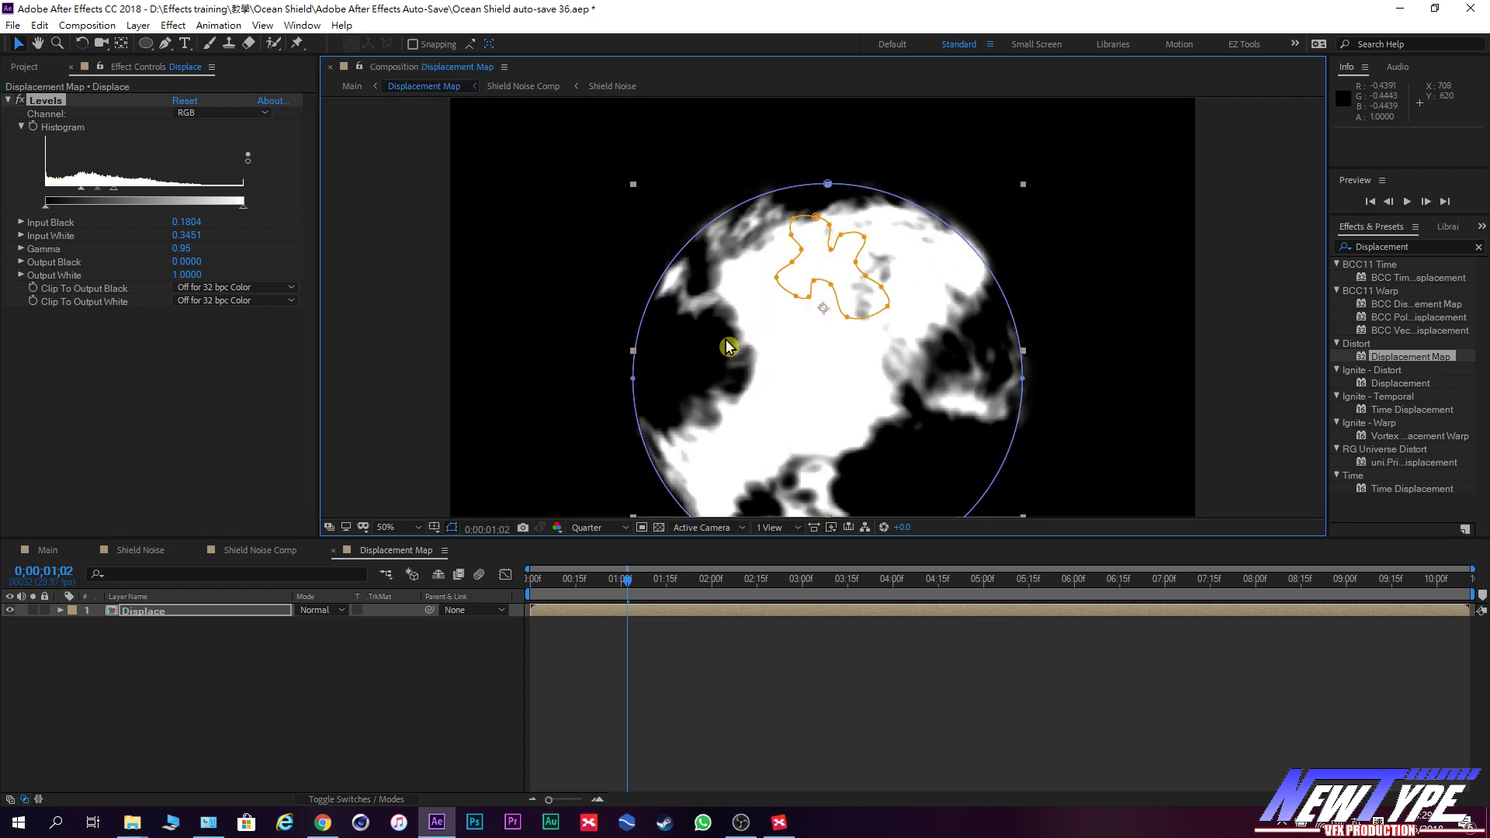
{"action": "left_click_drag", "start_coordinate": [120, 196], "coordinate": [228, 210]}
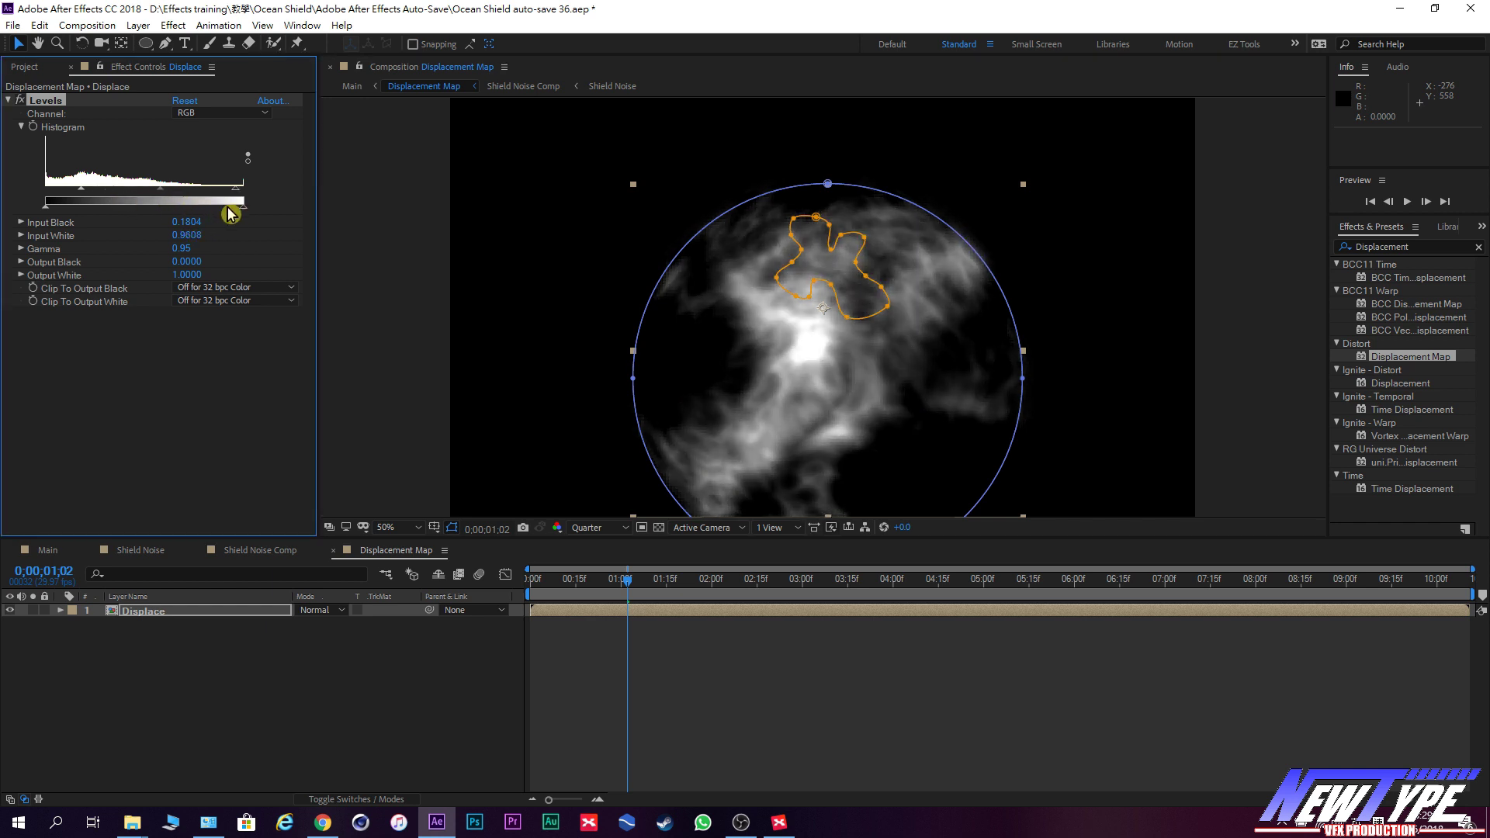
{"action": "left_click", "coordinate": [49, 550]}
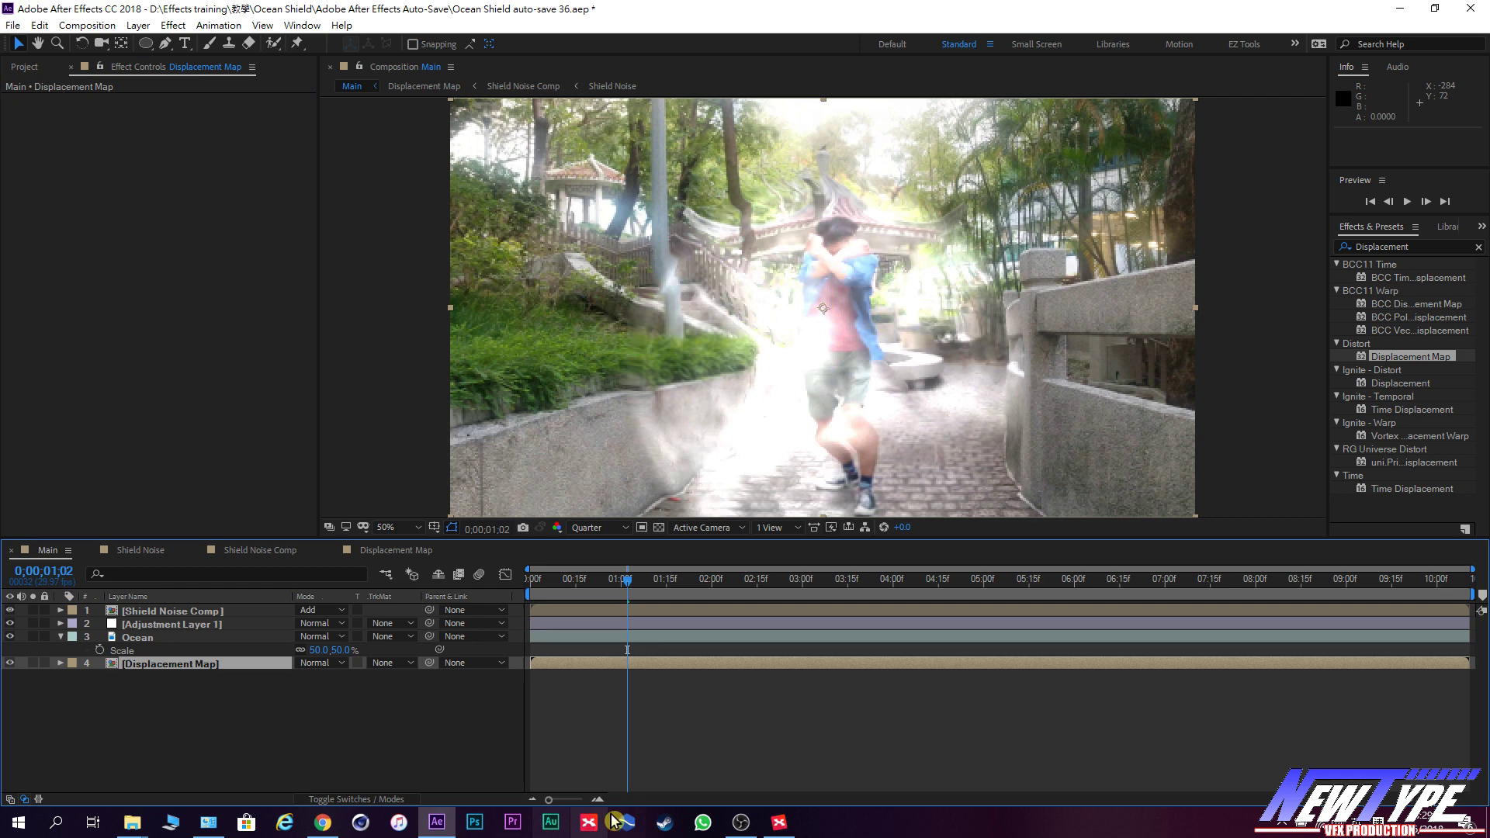
Scrub Main to 1;29, undo Input White back to 0.9059, and show the Project panel.
{"action": "left_click_drag", "start_coordinate": [630, 592], "coordinate": [708, 591]}
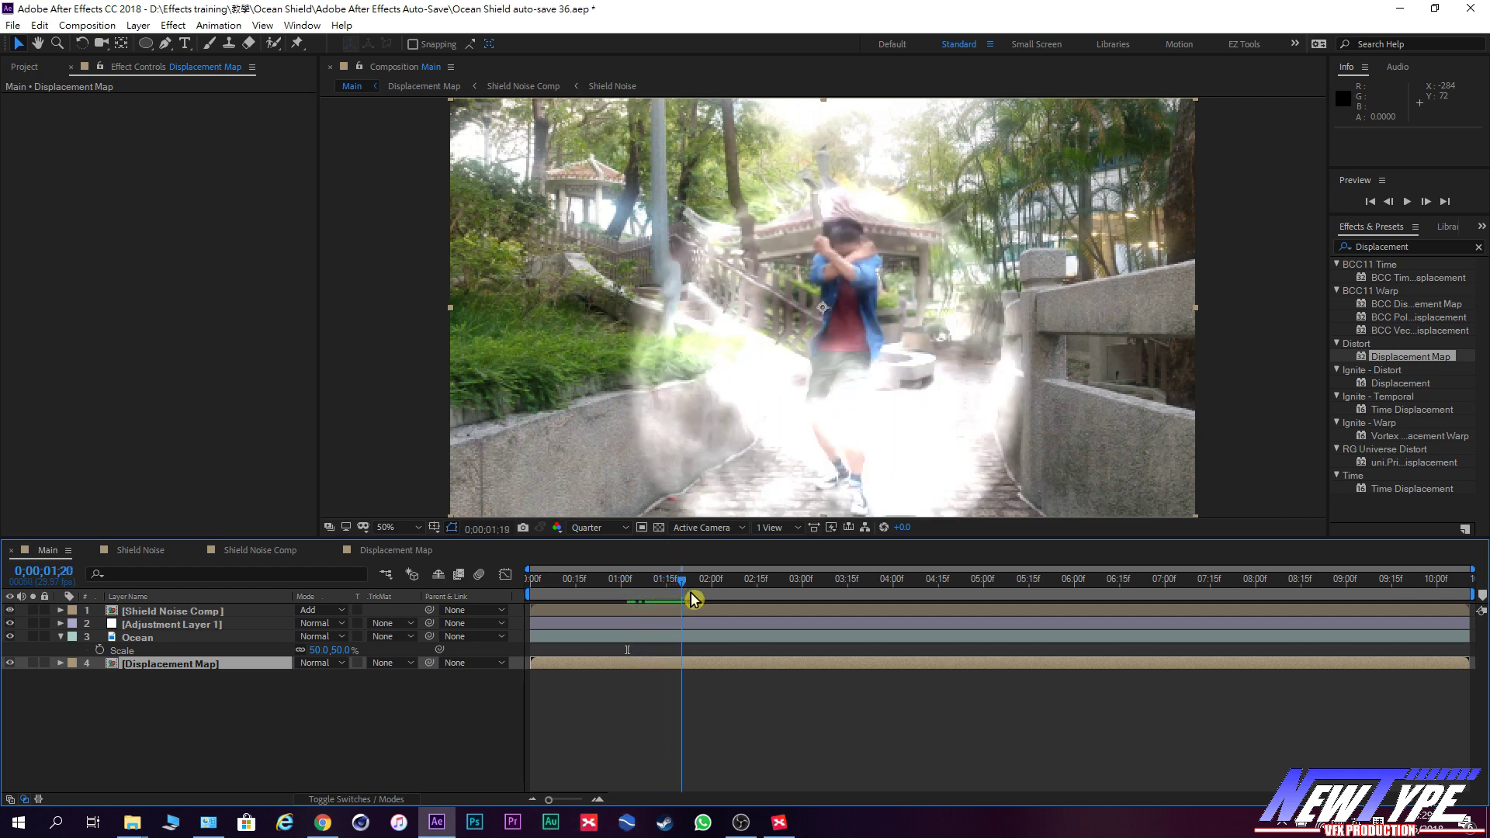
{"action": "key", "text": "ctrl+z"}
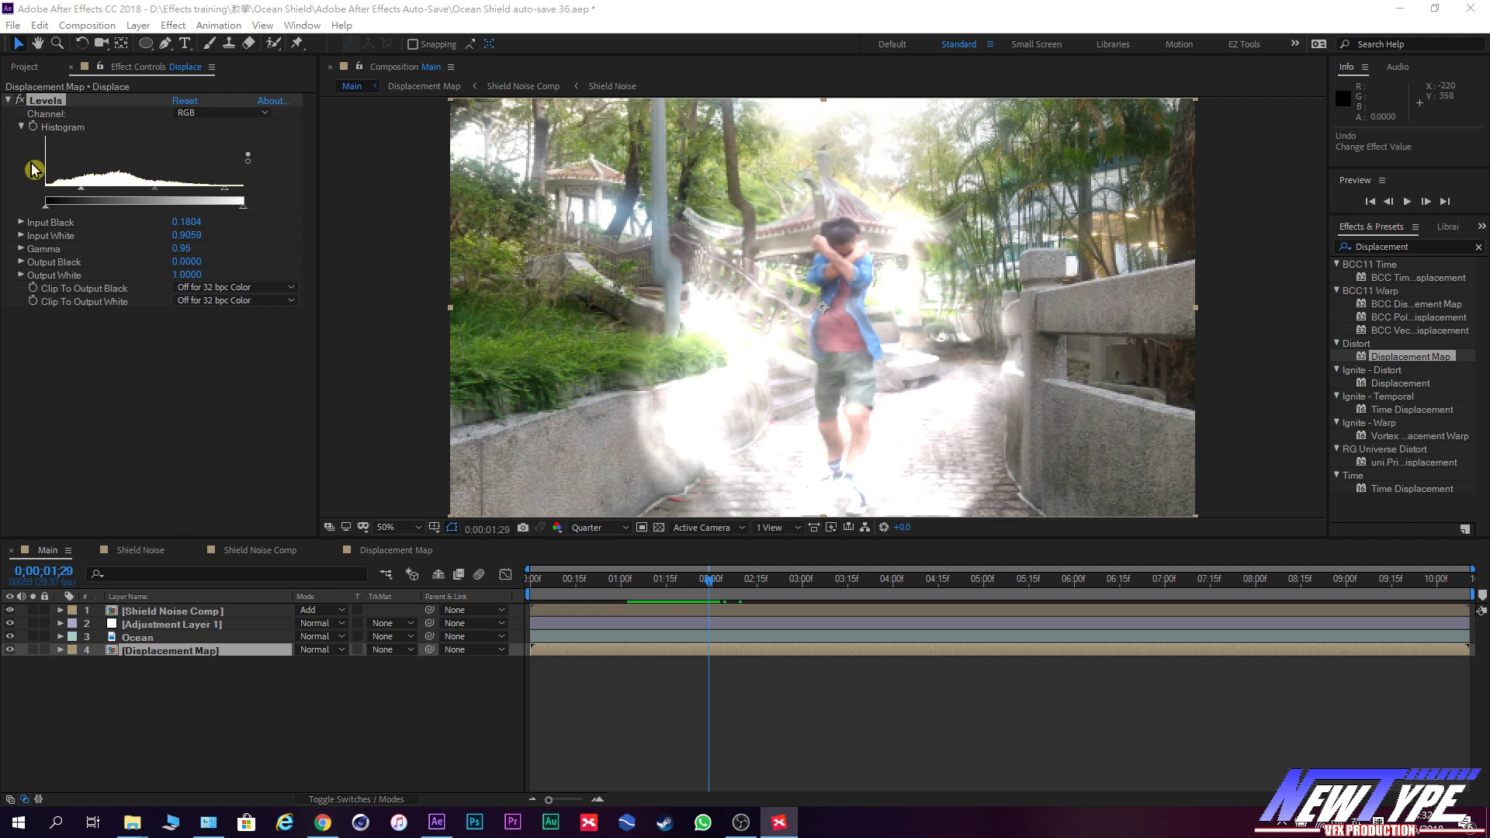
{"action": "left_click", "coordinate": [24, 67]}
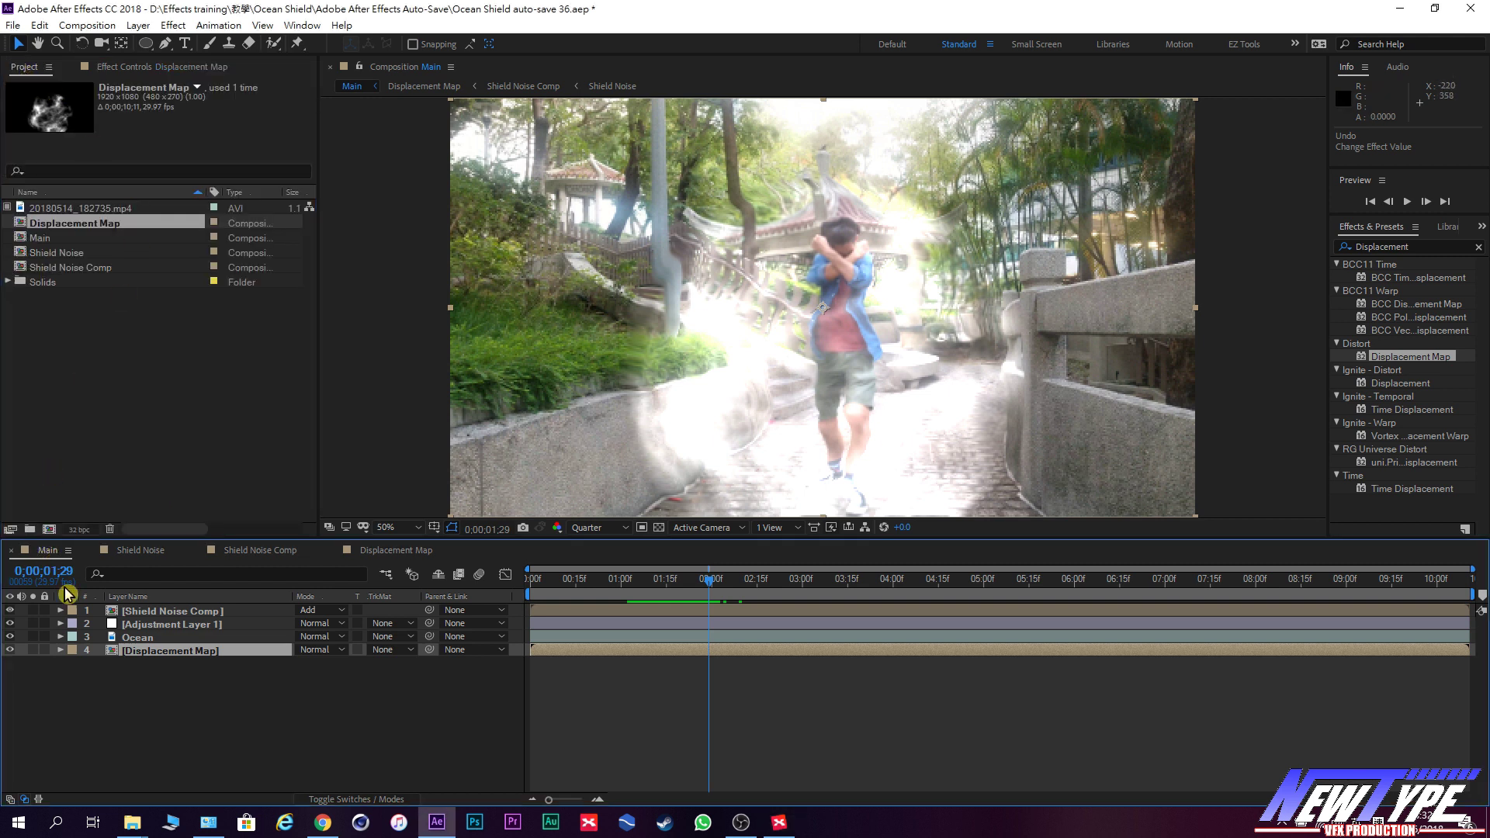
Duplicate the Displacement Map composition in the Project panel and rename the copy Blur Map.
{"action": "left_click", "coordinate": [159, 711]}
{"action": "left_click", "coordinate": [112, 458]}
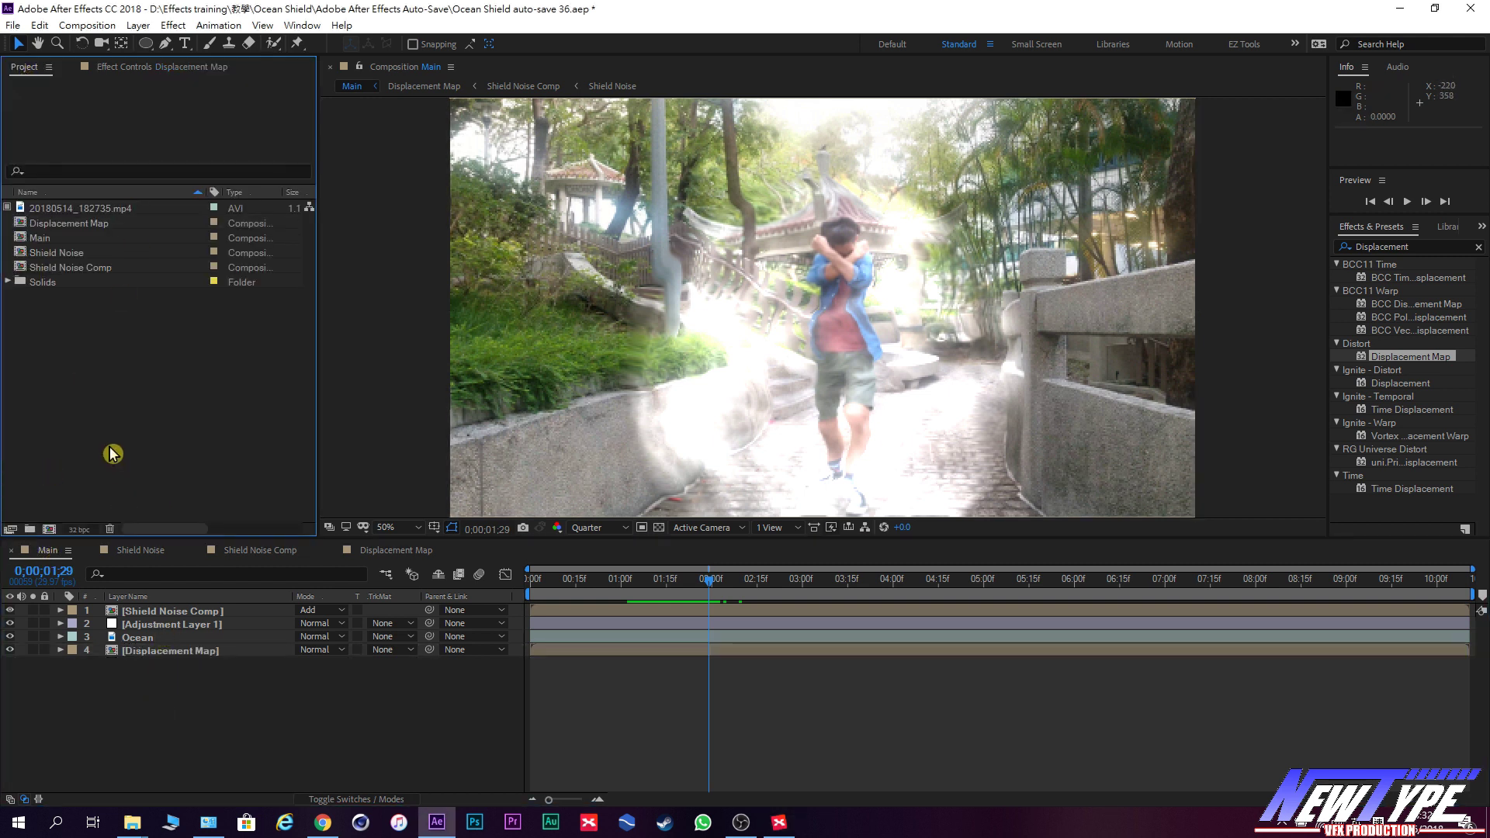
{"action": "left_click", "coordinate": [75, 225]}
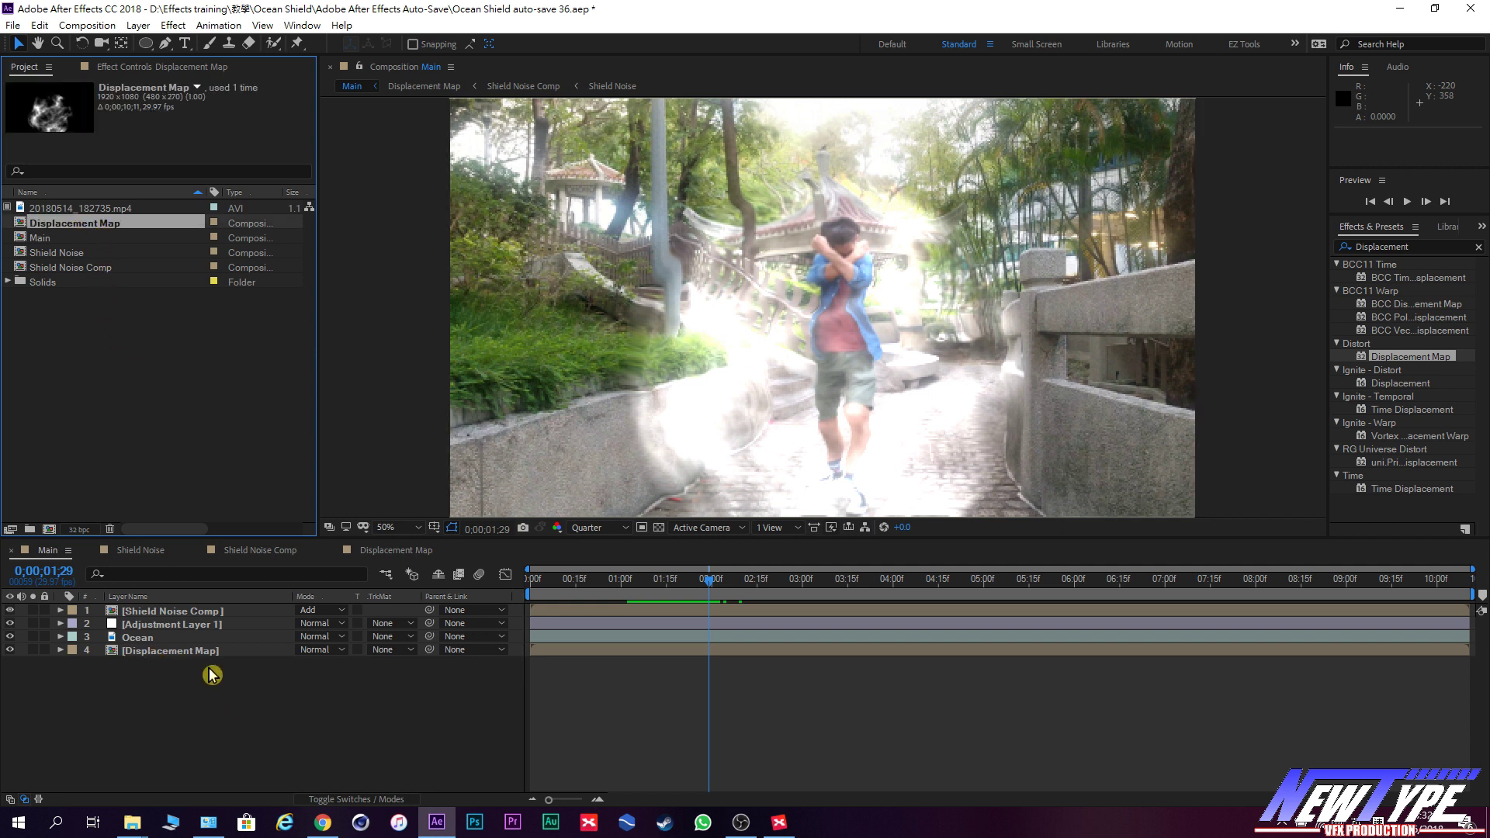
{"action": "left_click", "coordinate": [39, 284]}
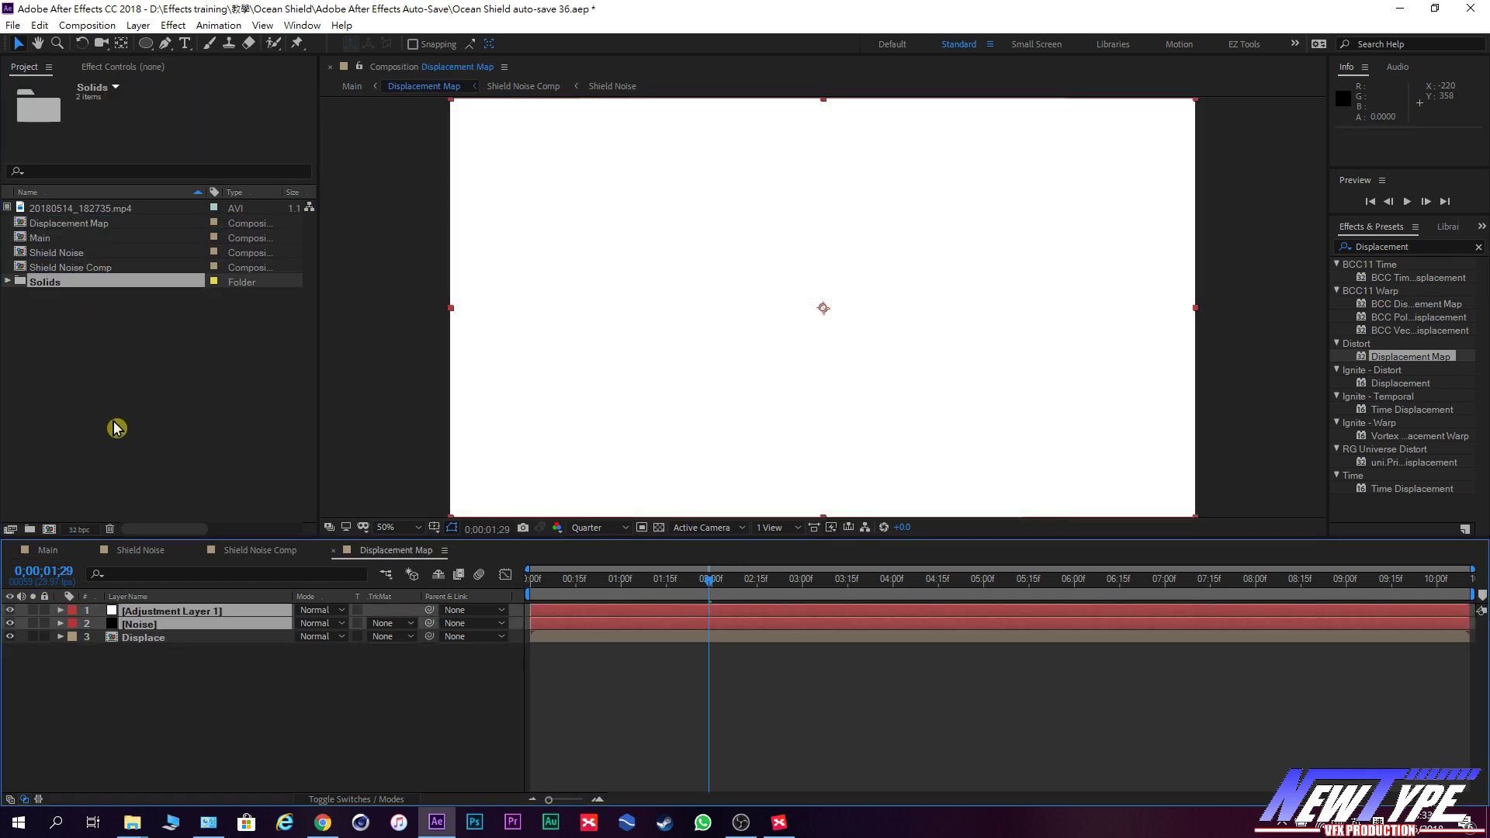
{"action": "double_click", "coordinate": [50, 237]}
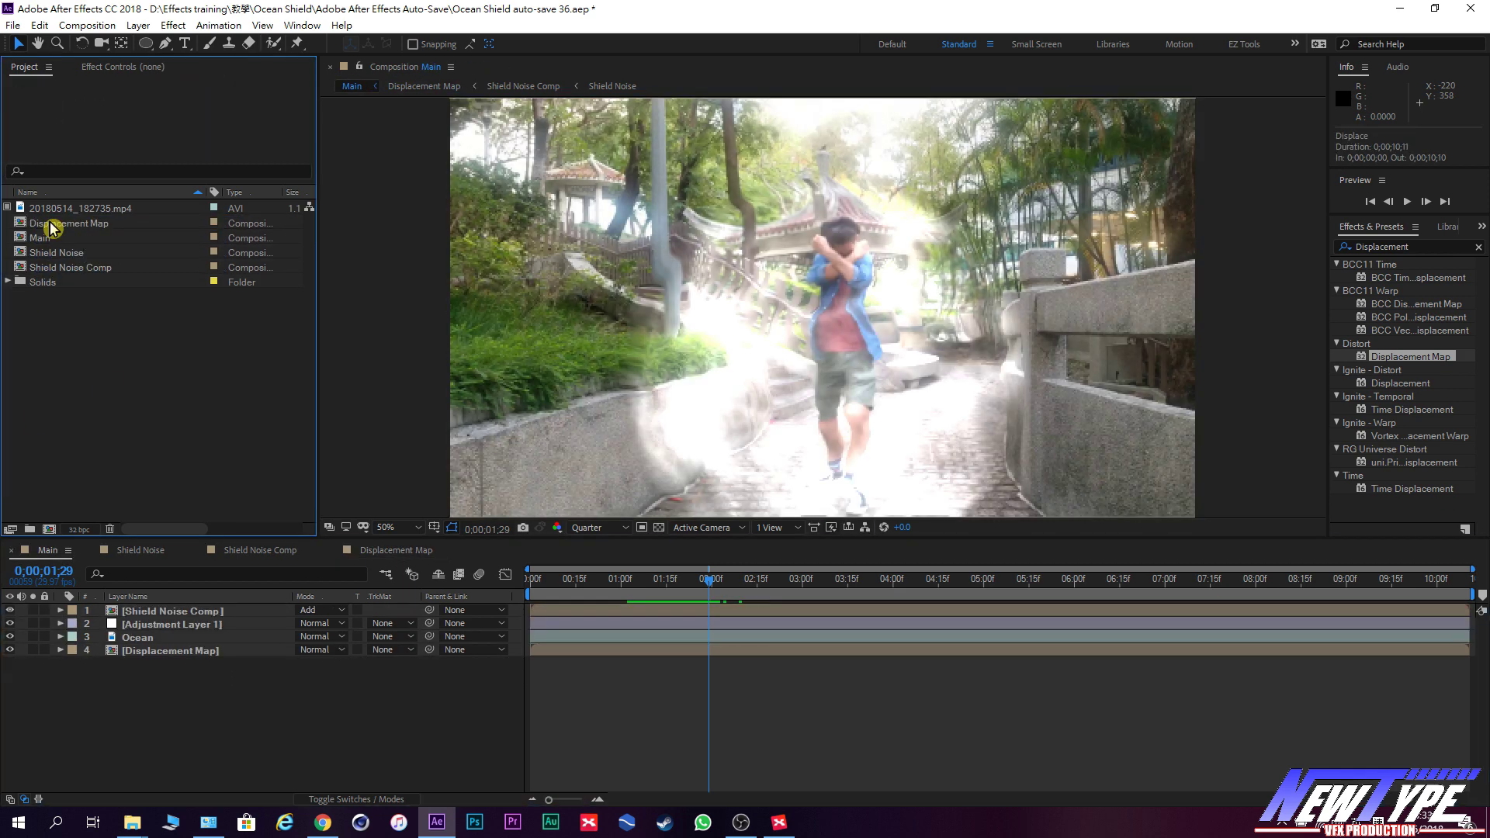
{"action": "left_click", "coordinate": [90, 225]}
{"action": "key", "text": "ctrl+d"}
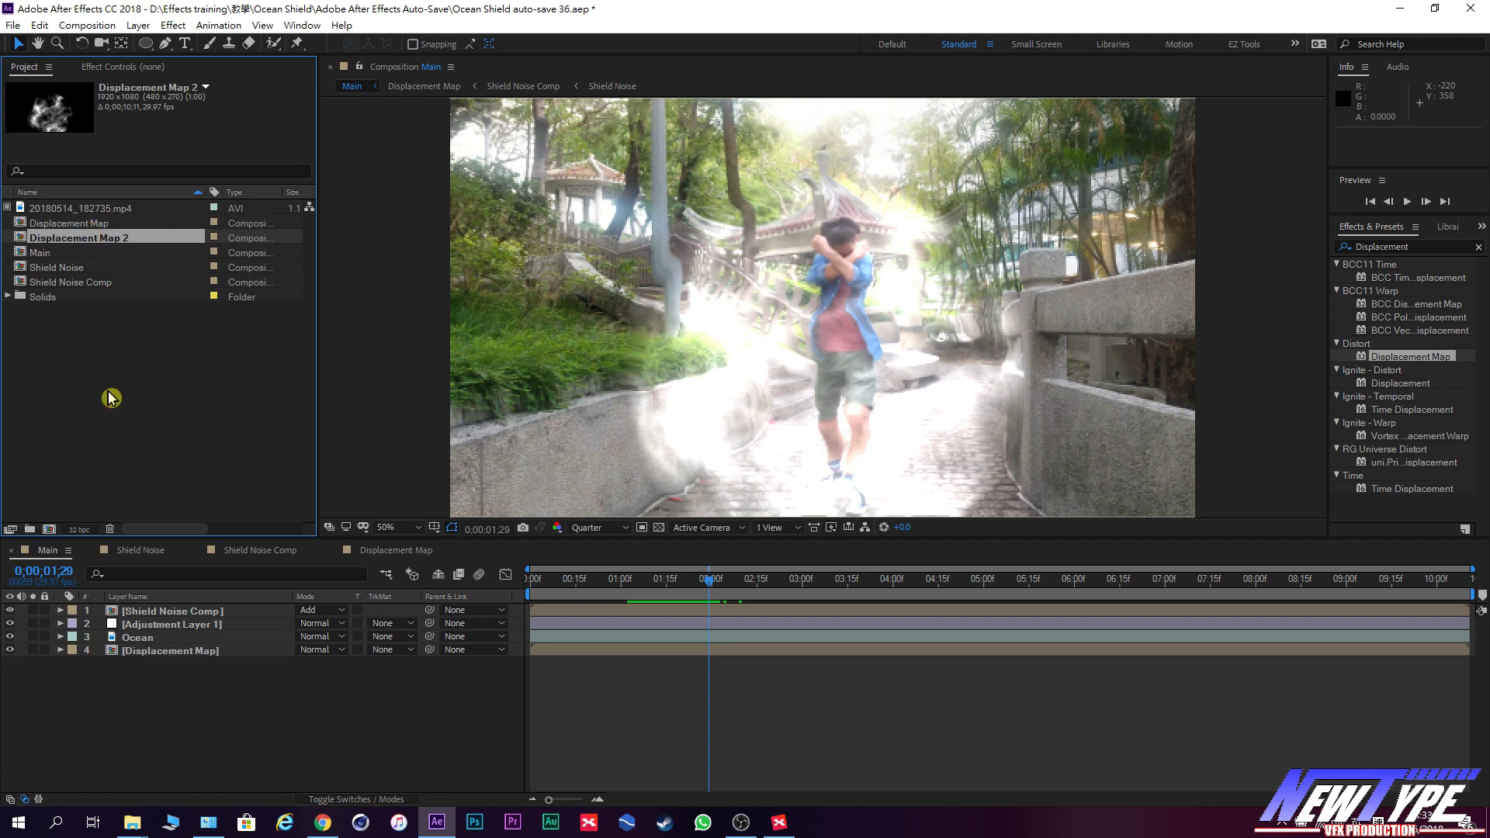
{"action": "left_click", "coordinate": [134, 235]}
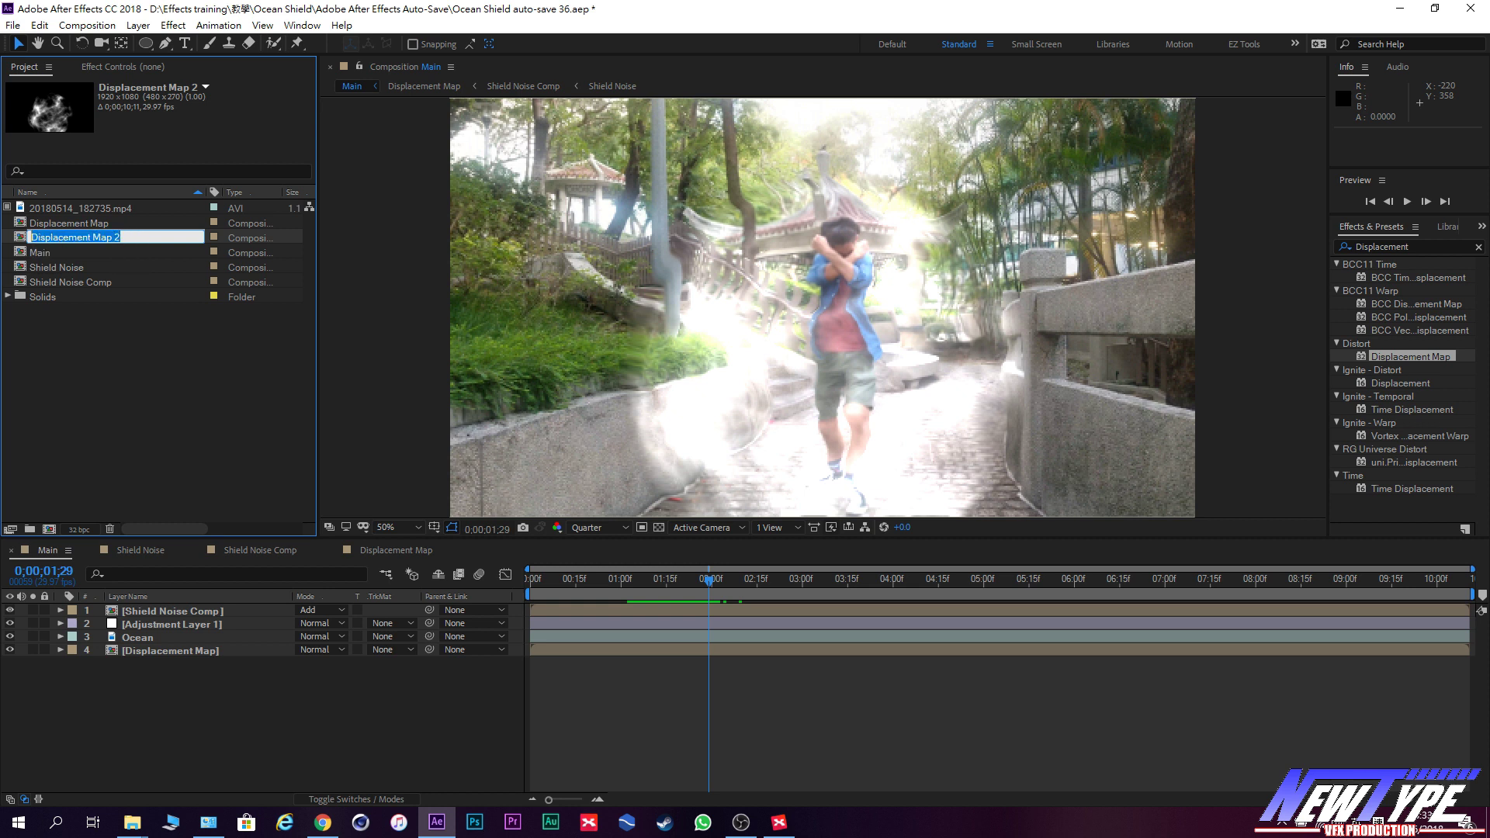
{"action": "type", "text": "Blur Ma"}
{"action": "type", "text": "p"}
{"action": "key", "text": "Return"}
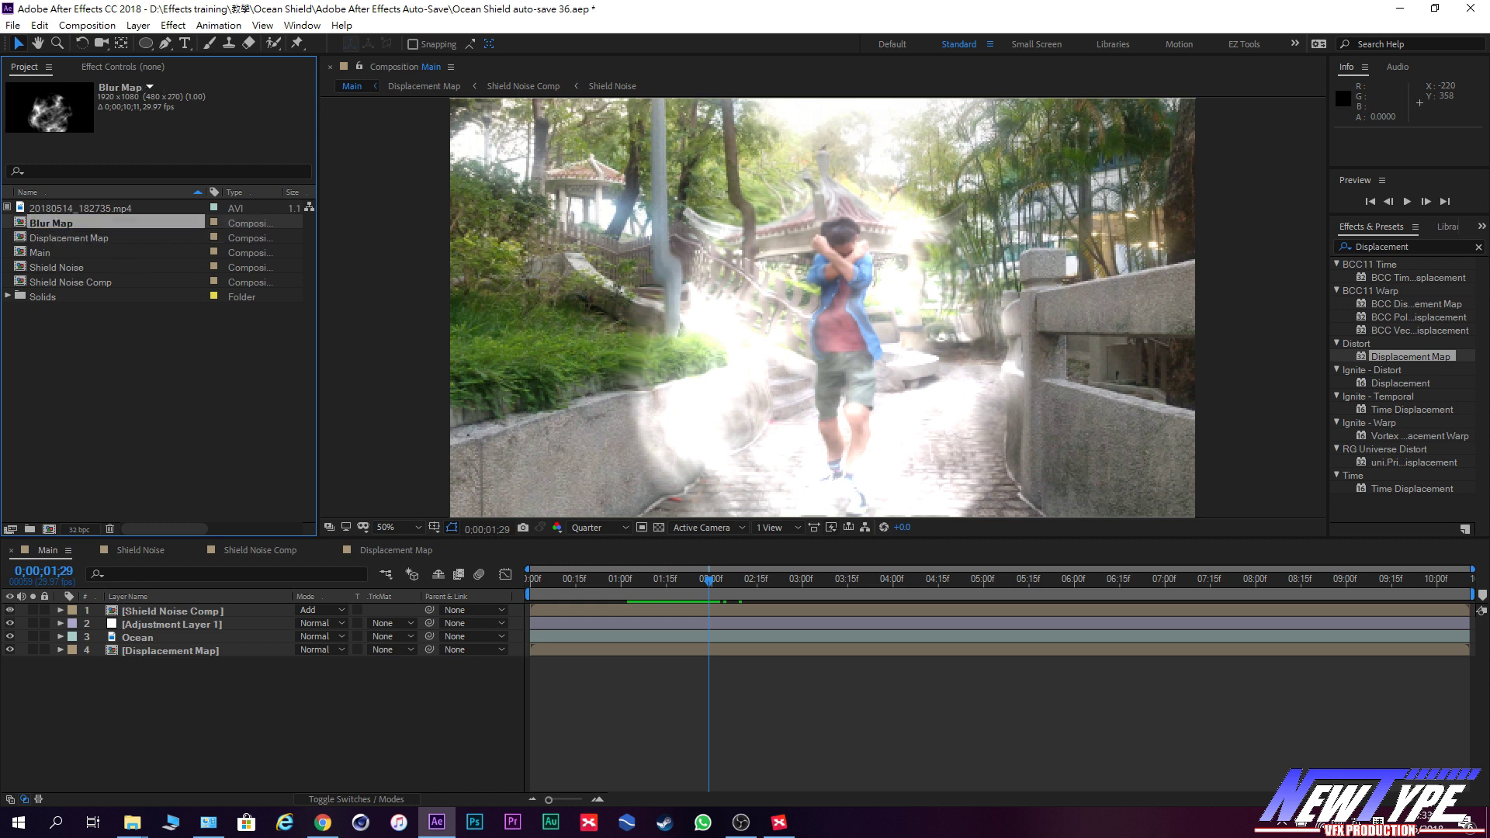
Add Blur Map to Main as layer 5 beneath the Displacement Map layer.
{"action": "left_click_drag", "start_coordinate": [116, 225], "coordinate": [175, 785]}
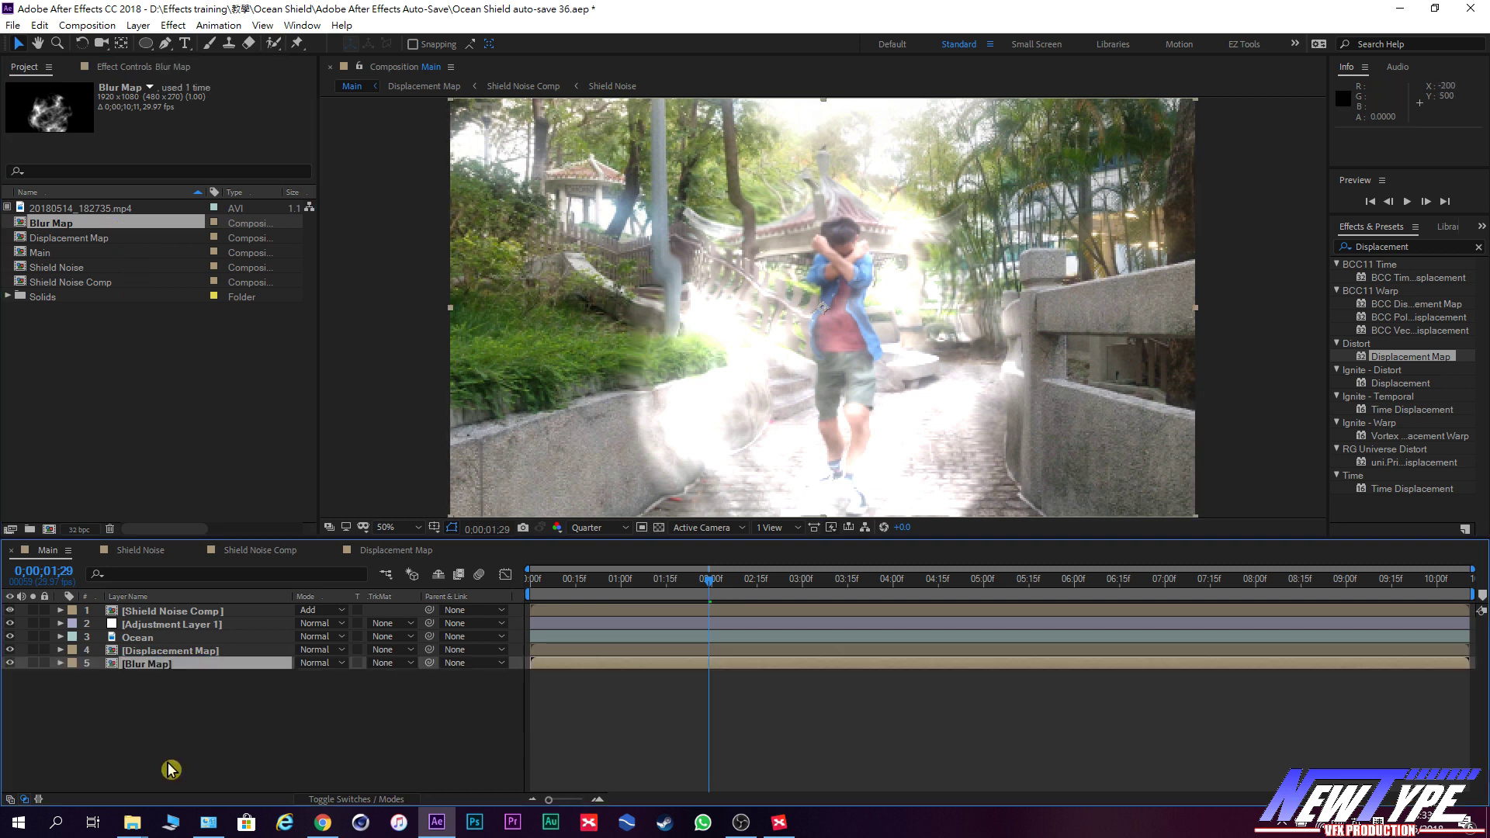
{"action": "left_click", "coordinate": [159, 667]}
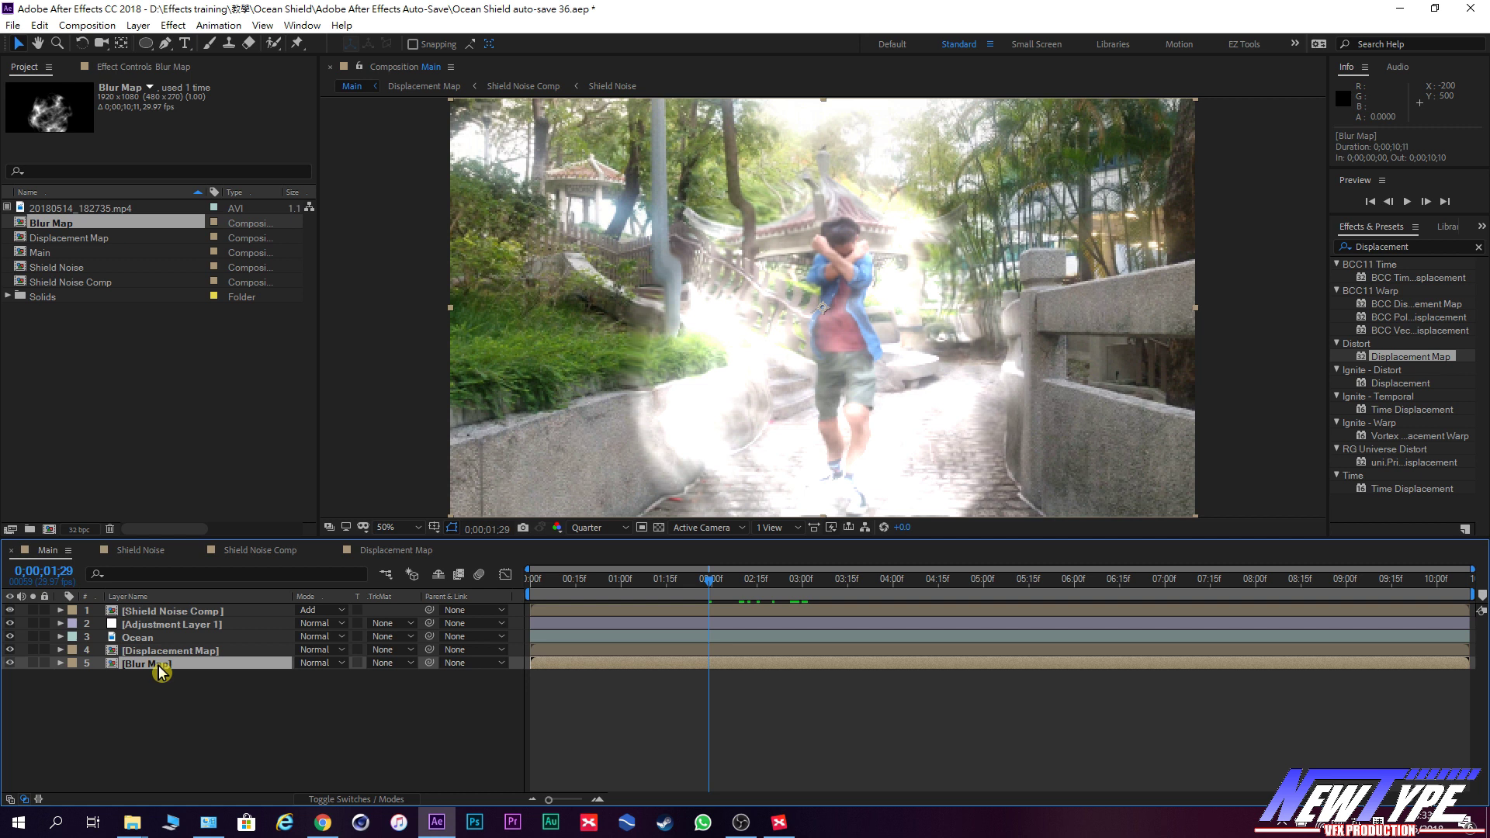
{"action": "left_click", "coordinate": [161, 693]}
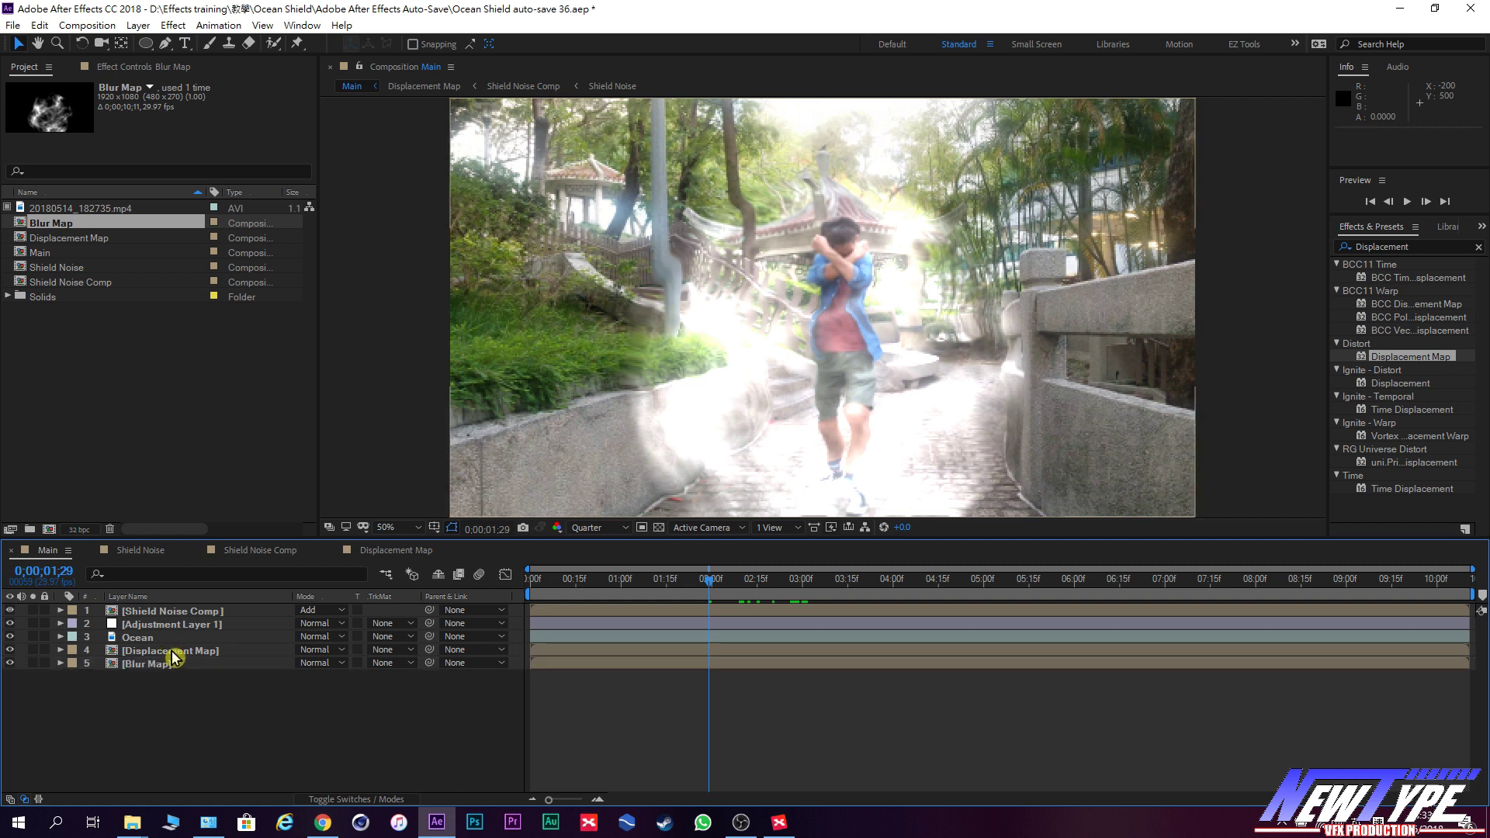
{"action": "left_click", "coordinate": [173, 656]}
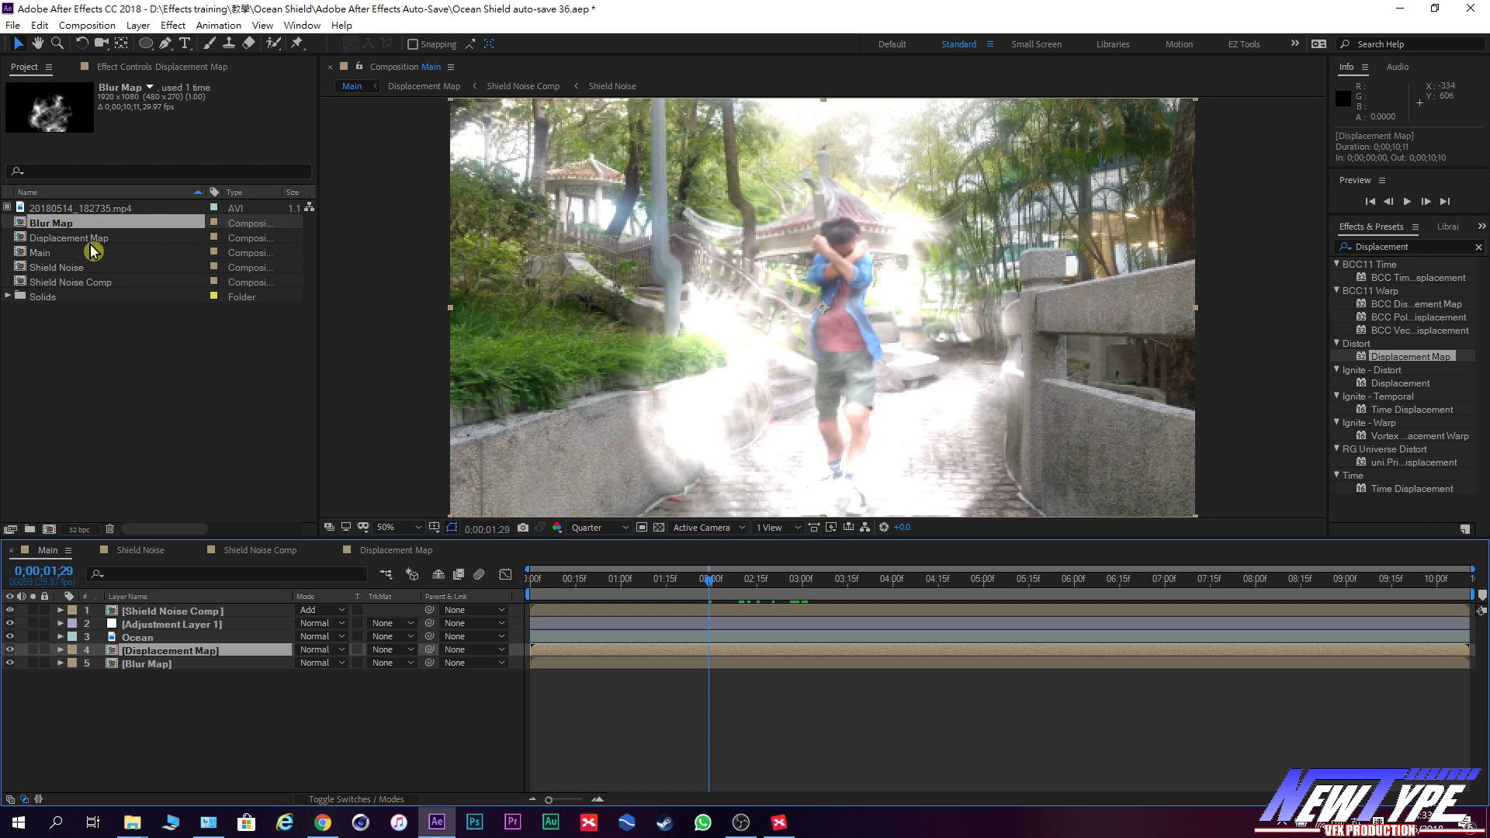
Open the Blur Map precomp from the Main timeline.
{"action": "left_click", "coordinate": [190, 702]}
{"action": "left_click", "coordinate": [177, 666]}
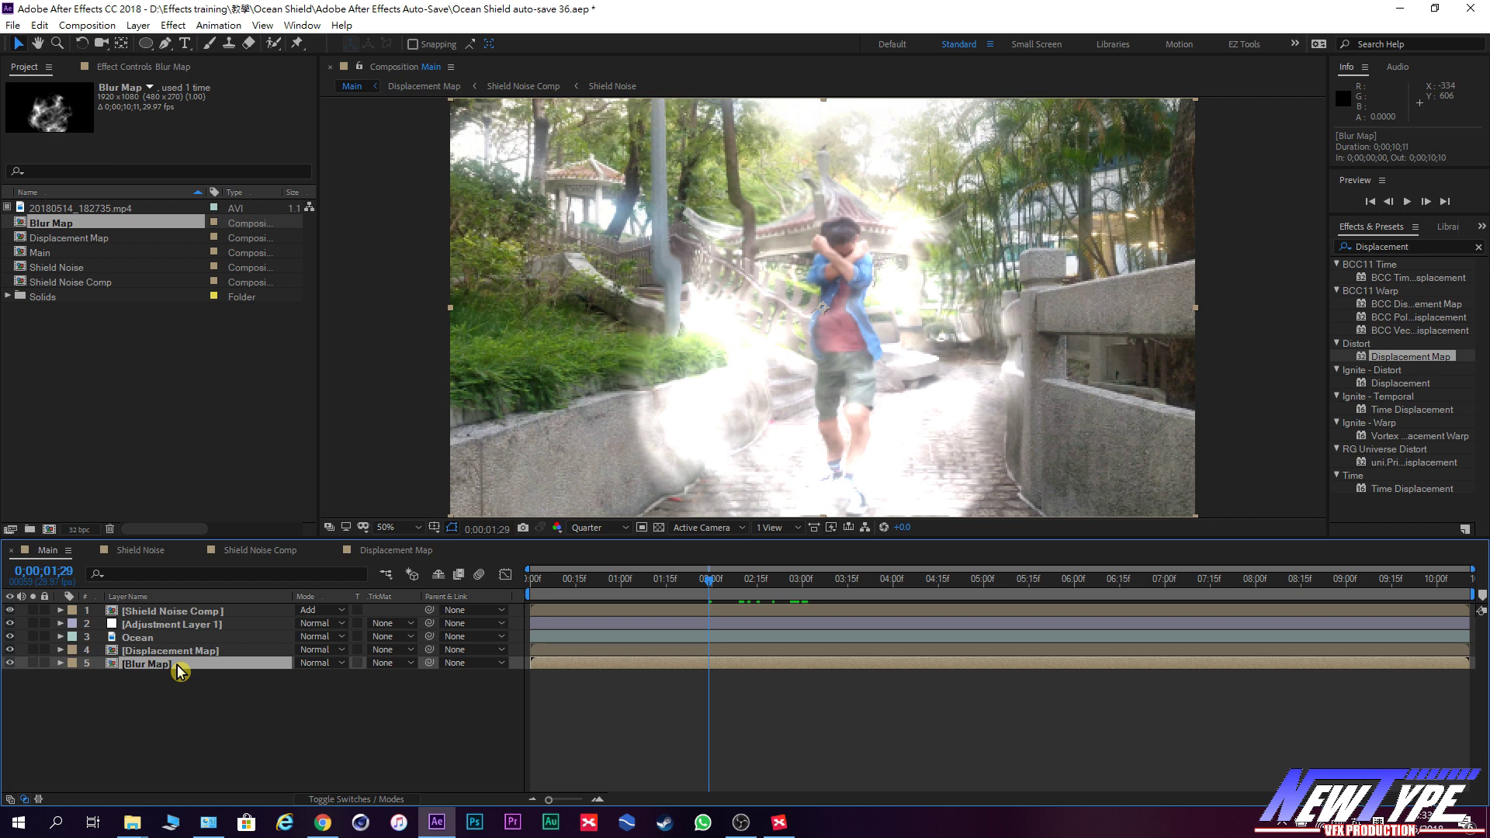
{"action": "double_click", "coordinate": [178, 666]}
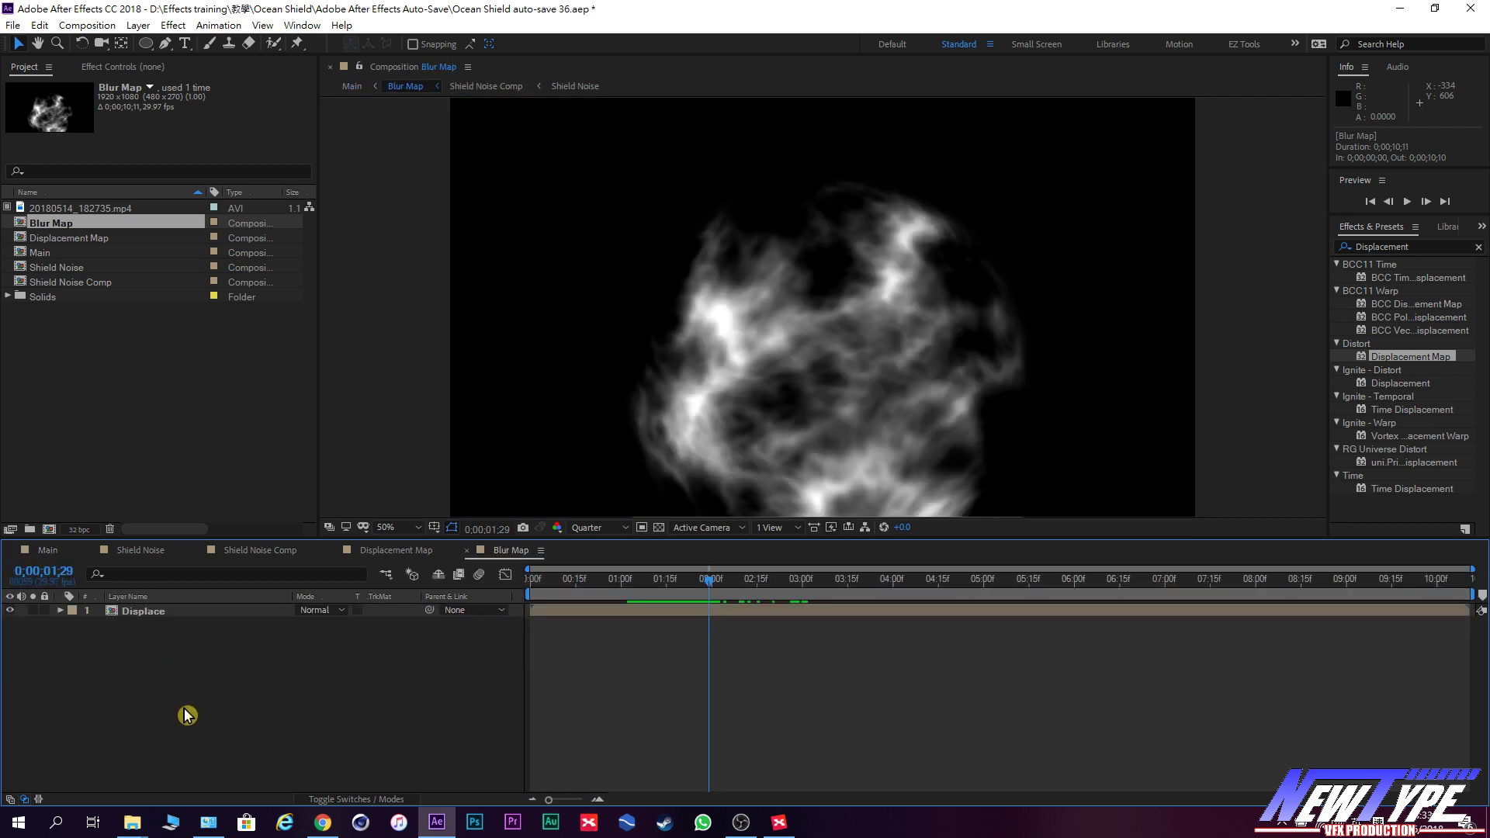
Darken the Displace layer's map with Levels Input Black 0.3804, checking frame 0:00:02:19.
{"action": "left_click", "coordinate": [118, 70]}
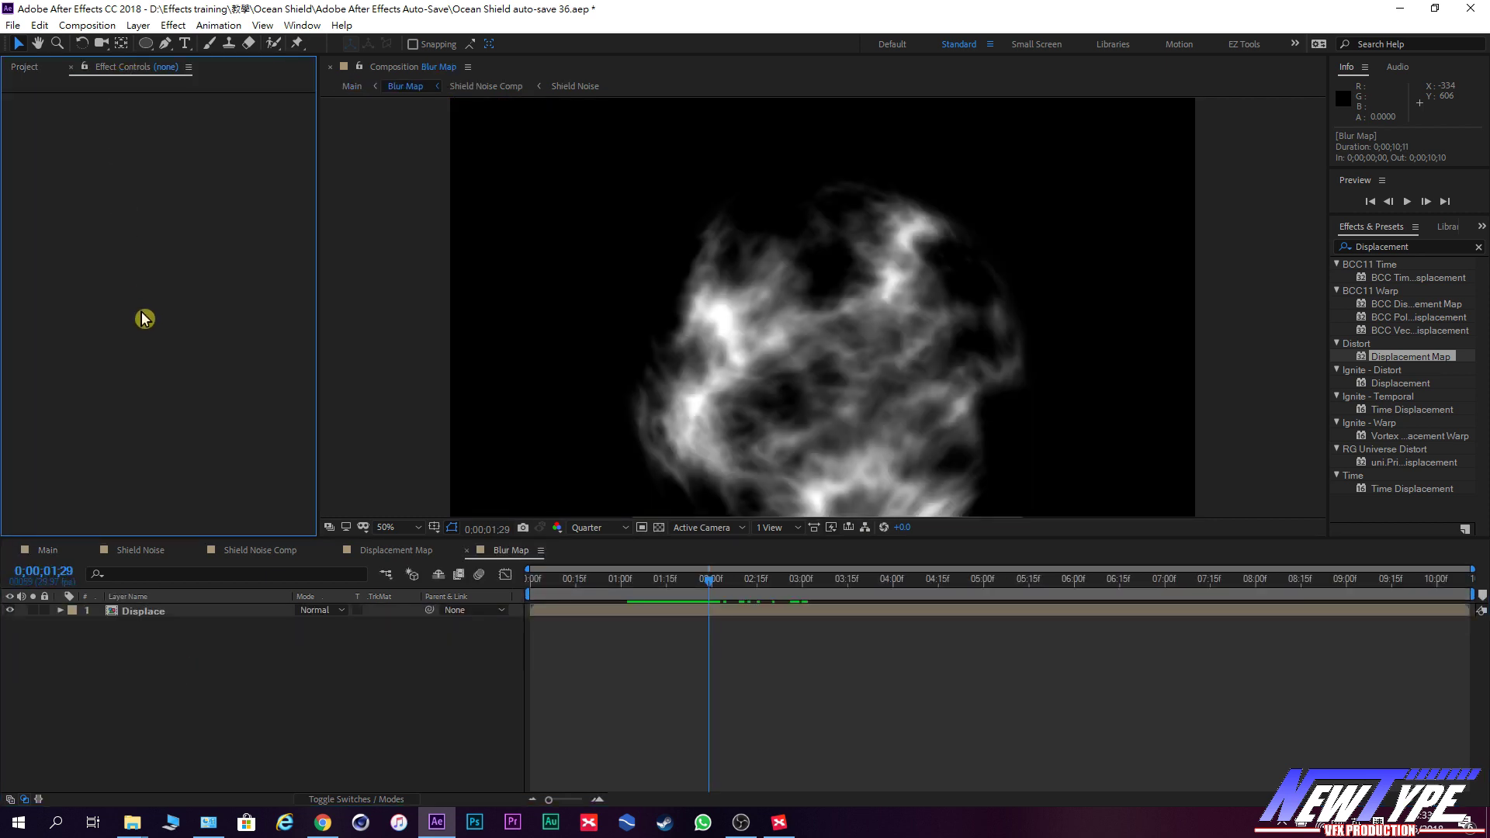
{"action": "left_click", "coordinate": [159, 611]}
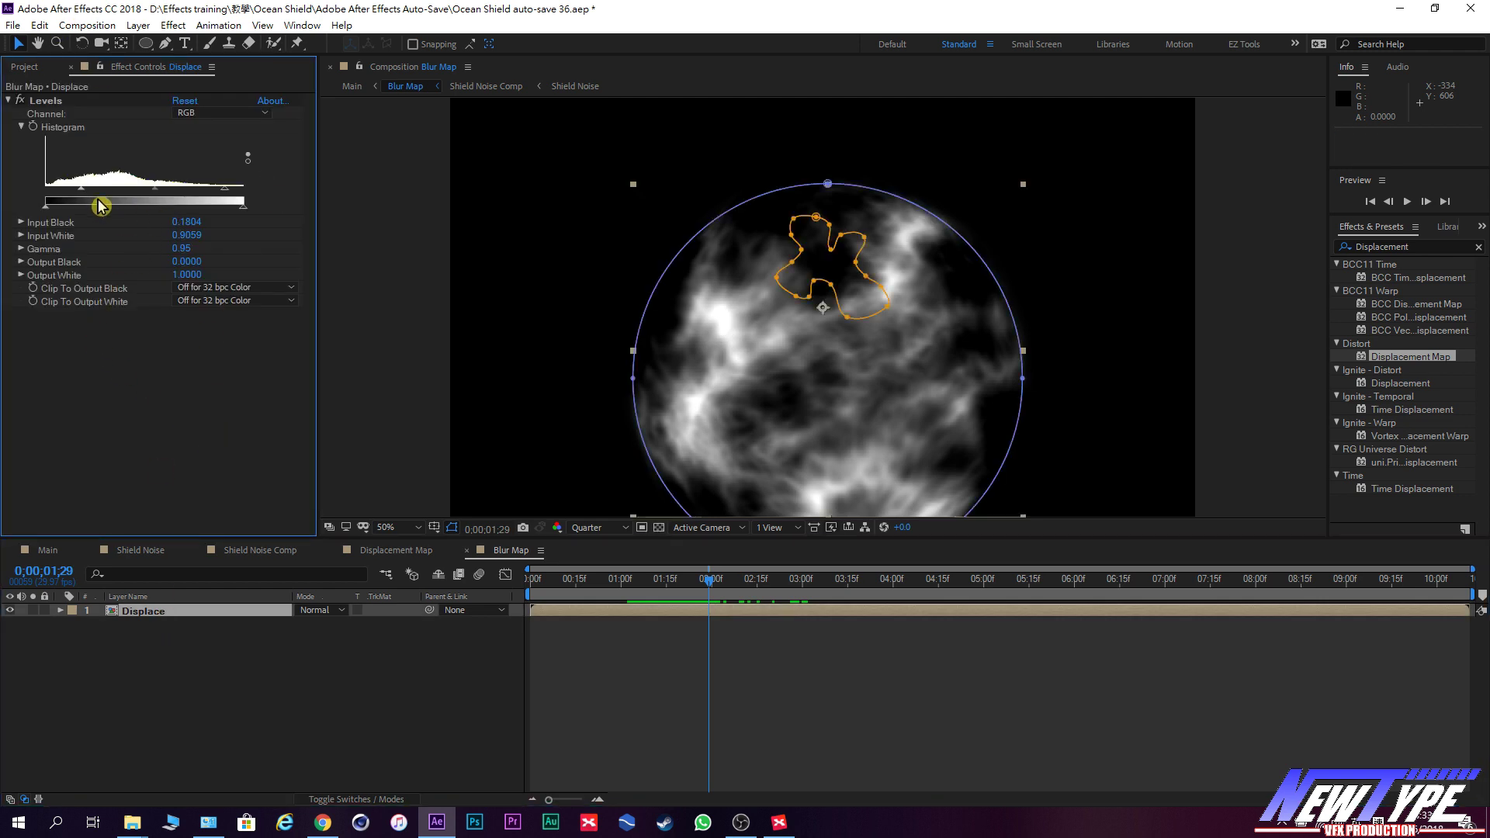
{"action": "left_click_drag", "start_coordinate": [87, 197], "coordinate": [190, 200]}
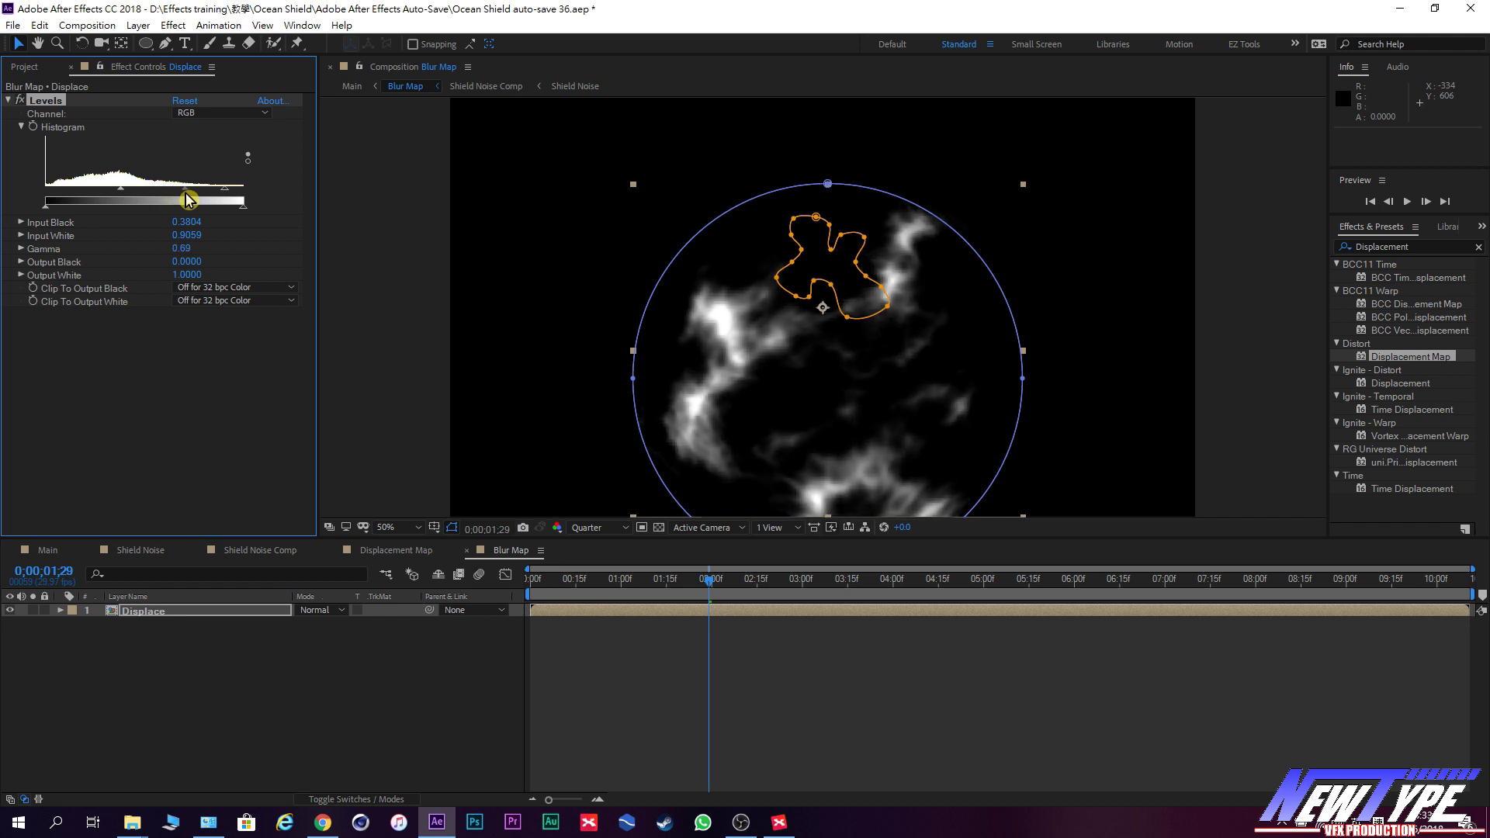
{"action": "left_click_drag", "start_coordinate": [708, 584], "coordinate": [769, 596]}
{"action": "left_click", "coordinate": [182, 420]}
Apply CC Vector Blur to the Displace layer with Amount 93.0.
{"action": "key", "text": "ctrl+space"}
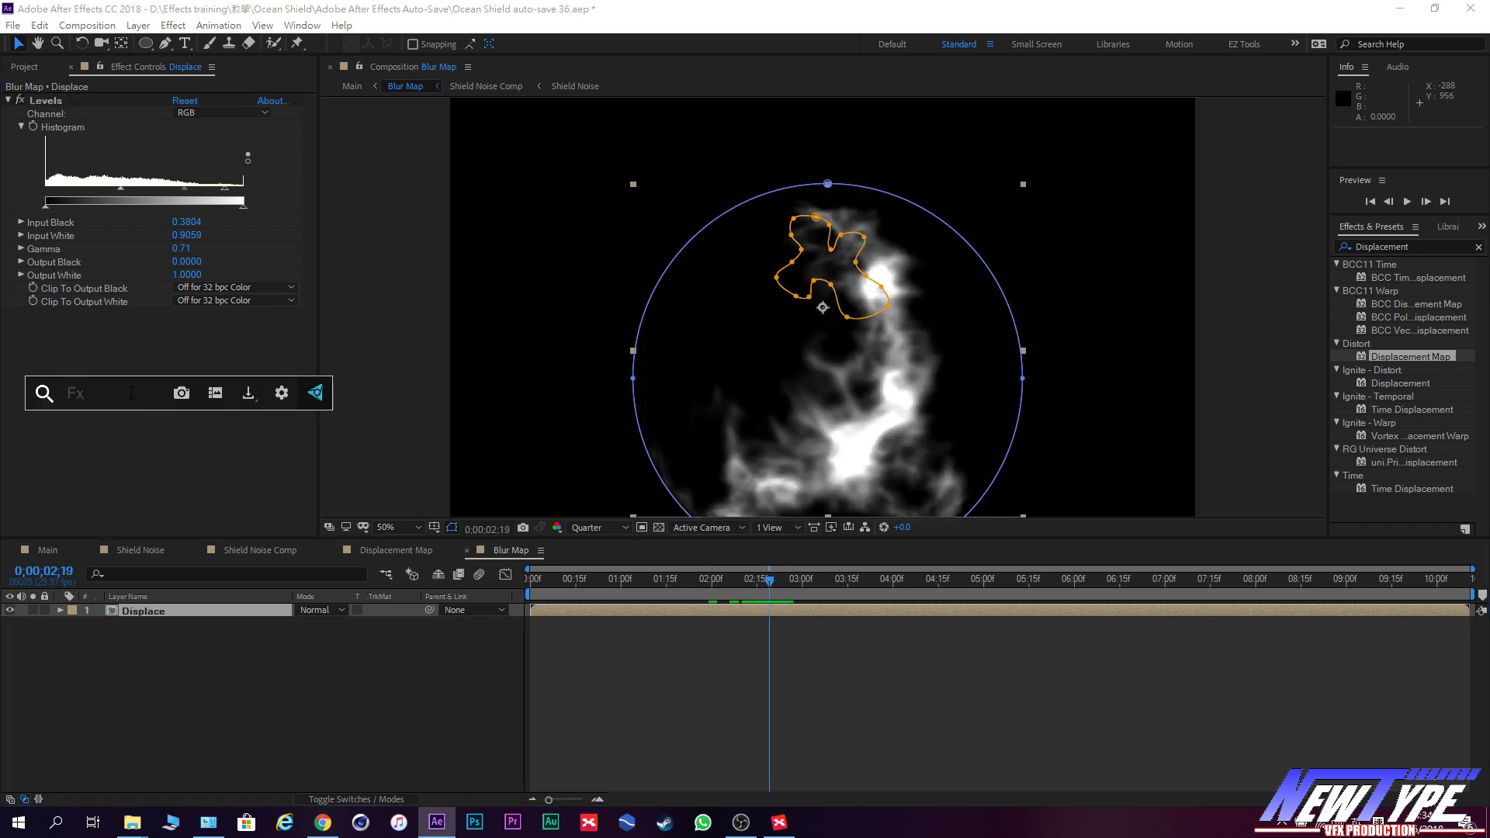
{"action": "type", "text": "cc vect"}
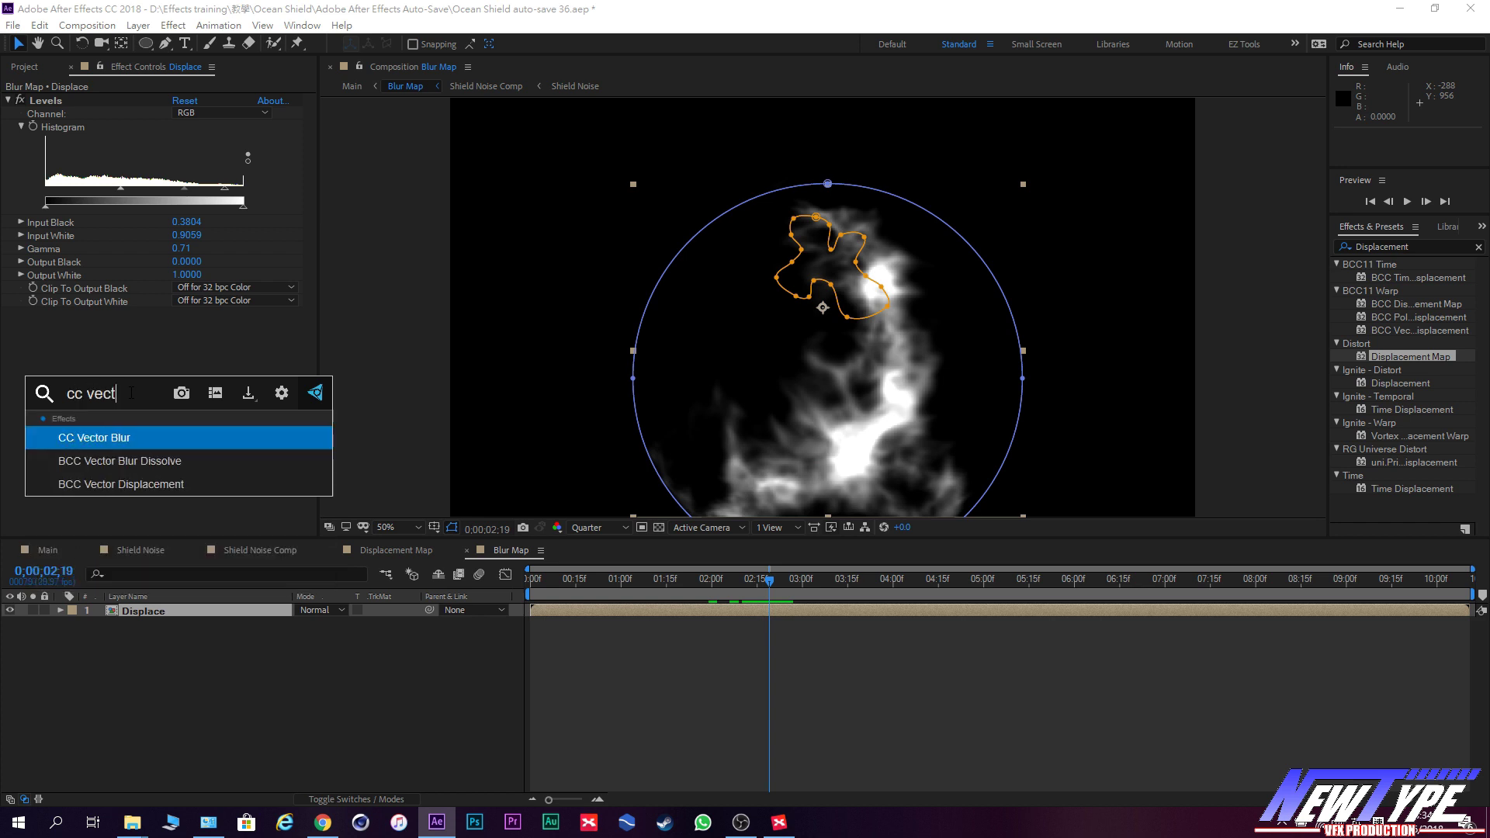
{"action": "key", "text": "Return"}
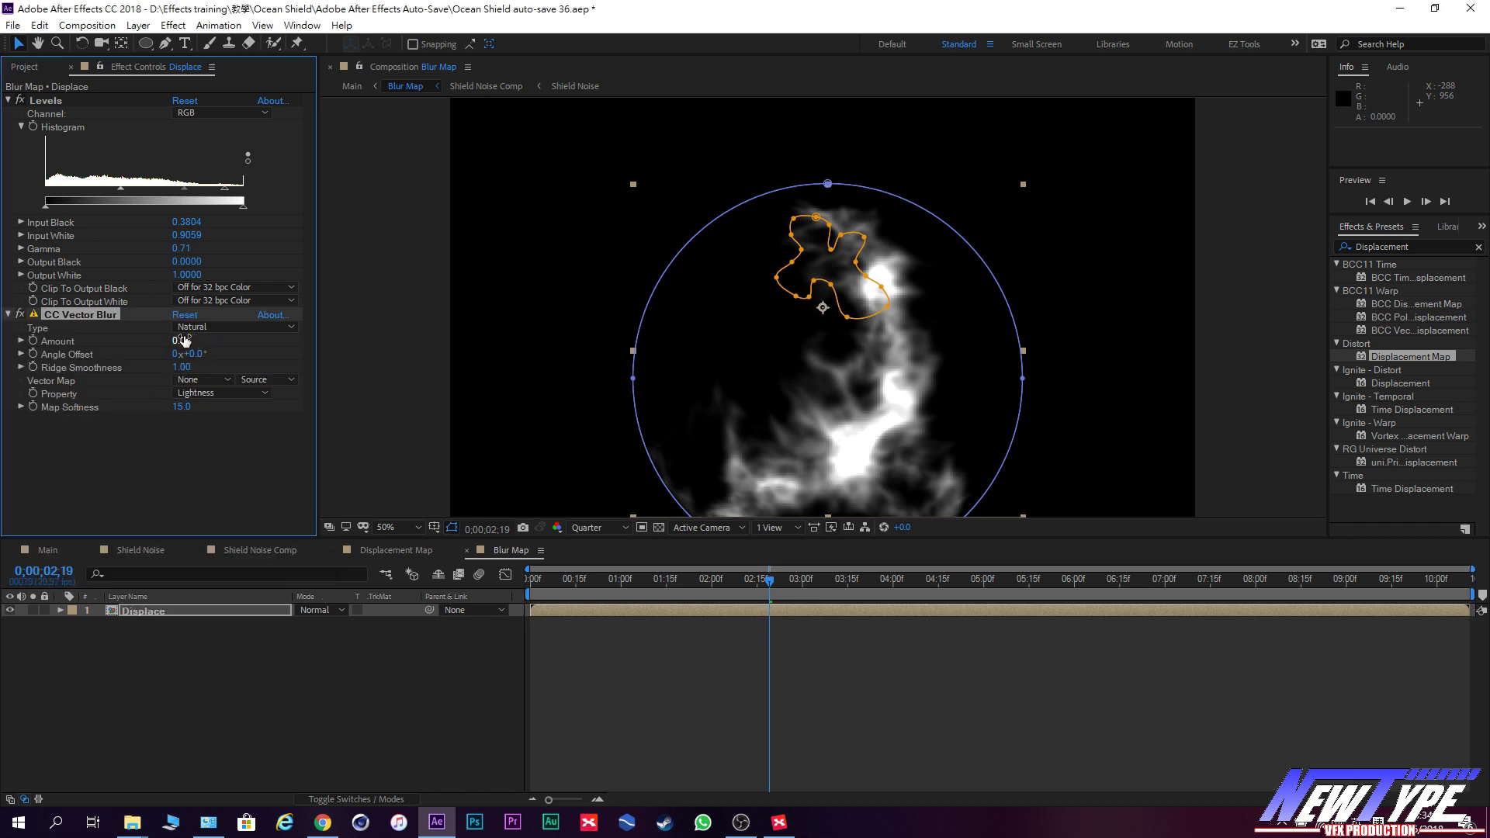
{"action": "mouse_move", "coordinate": [192, 338]}
{"action": "left_mouse_down"}
{"action": "mouse_move", "coordinate": [290, 344]}
{"action": "mouse_move", "coordinate": [266, 346]}
{"action": "left_mouse_up"}
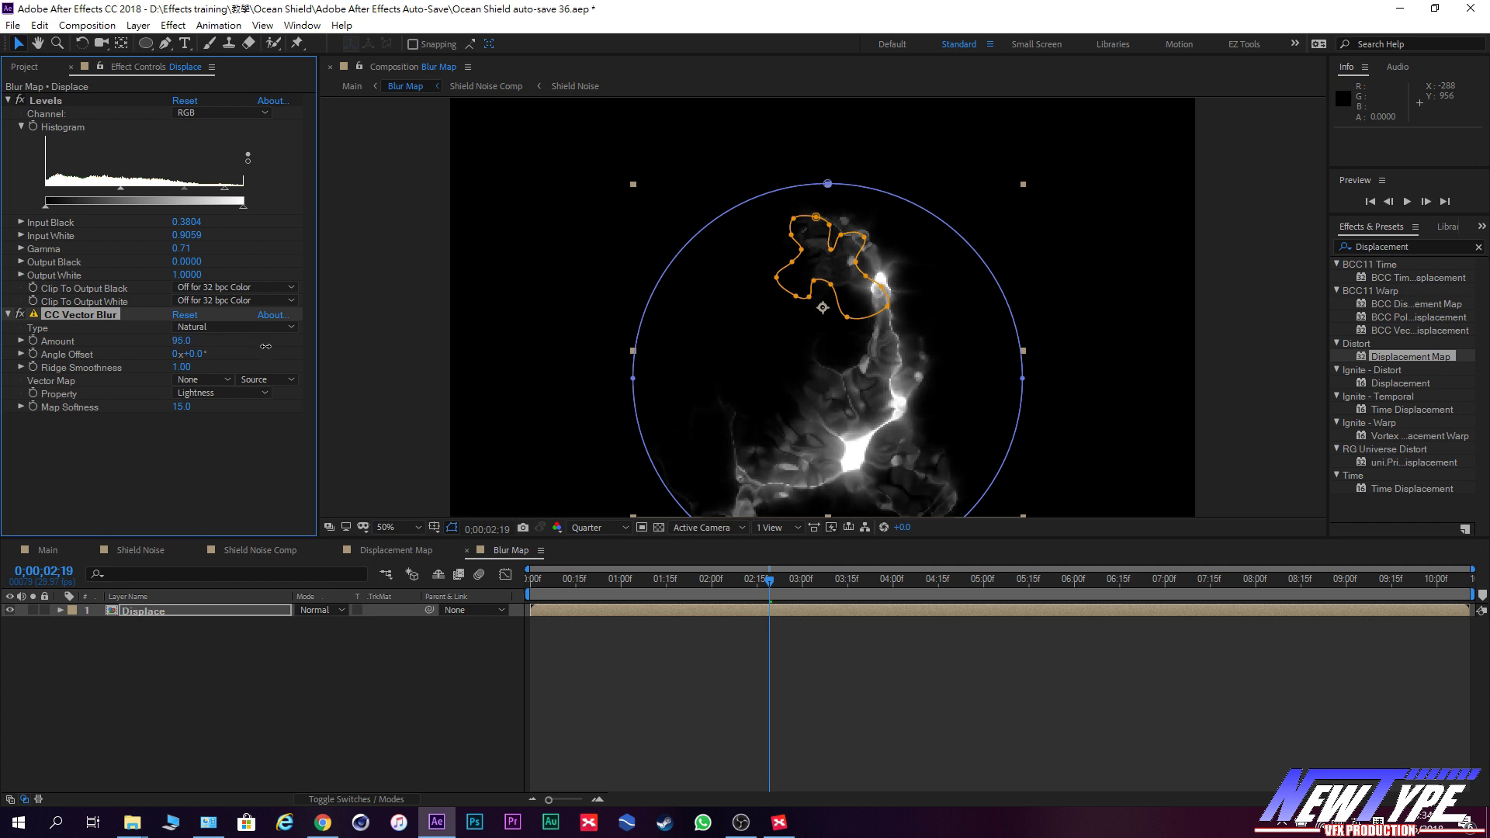
Preview the vein-like streaked map in playback.
{"action": "left_click", "coordinate": [150, 476]}
{"action": "key", "text": "ctrl+space"}
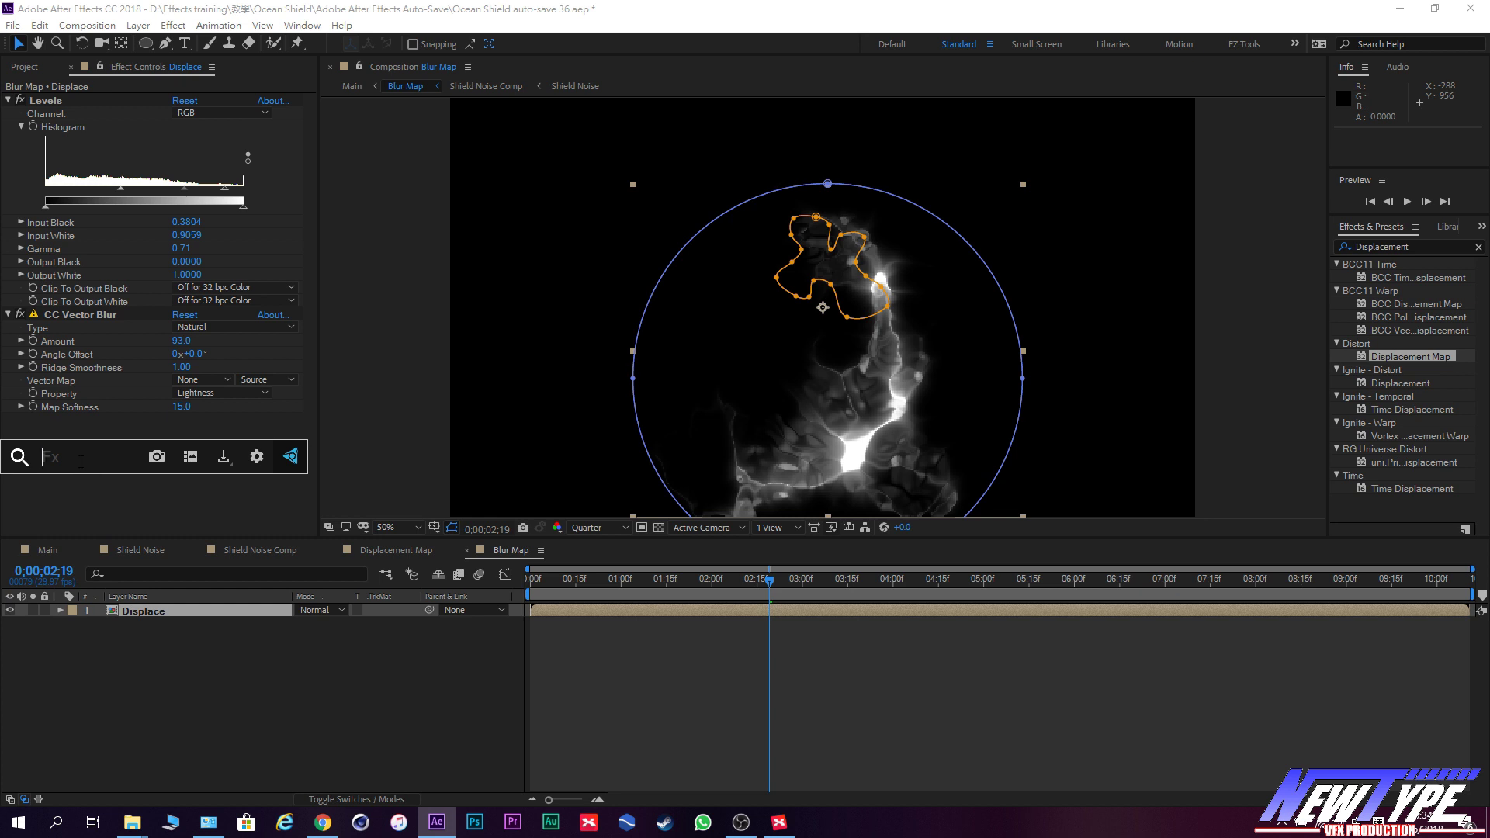
{"action": "key", "text": "BackSpace"}
{"action": "key", "text": "BackSpace"}
{"action": "key", "text": "BackSpace"}
{"action": "key", "text": "Escape"}
{"action": "key", "text": "r"}
{"action": "key", "text": "space"}
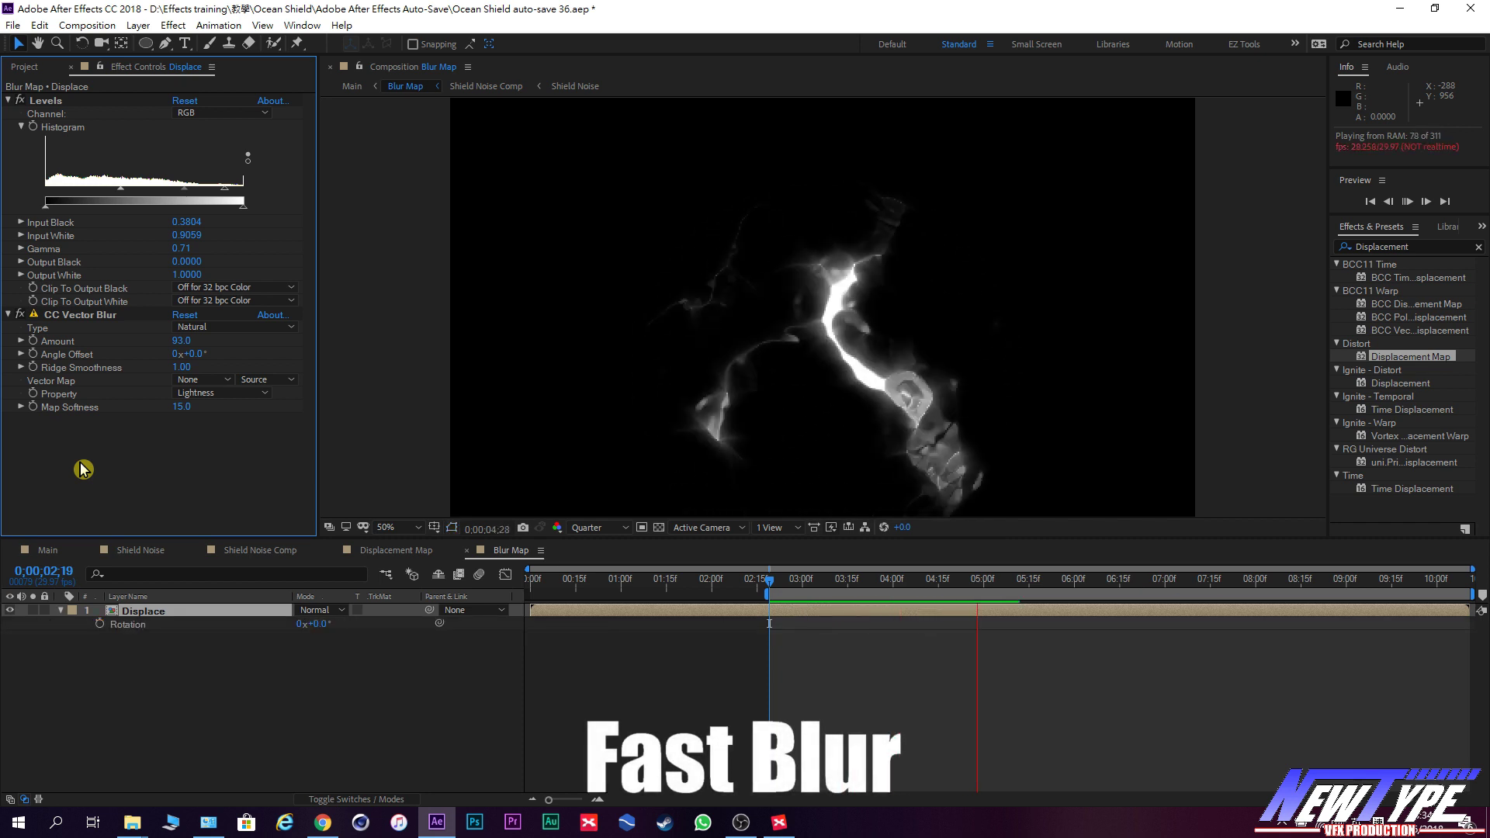
Apply Fast Blur (Legacy) to the Displace layer with Blurriness 30.0.
{"action": "key", "text": "ctrl+space"}
{"action": "type", "text": "fas"}
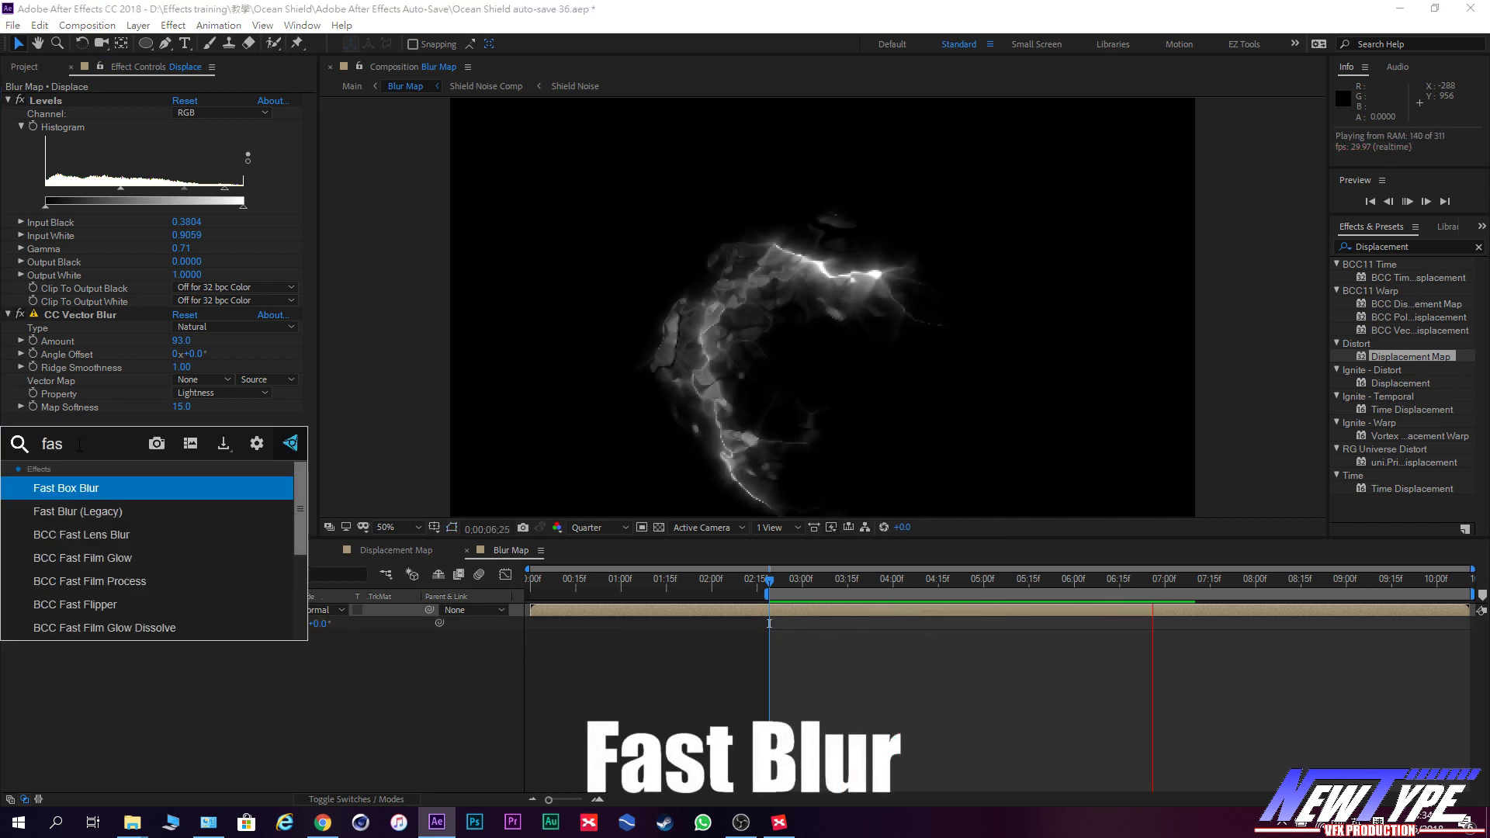
{"action": "type", "text": "t Blur"}
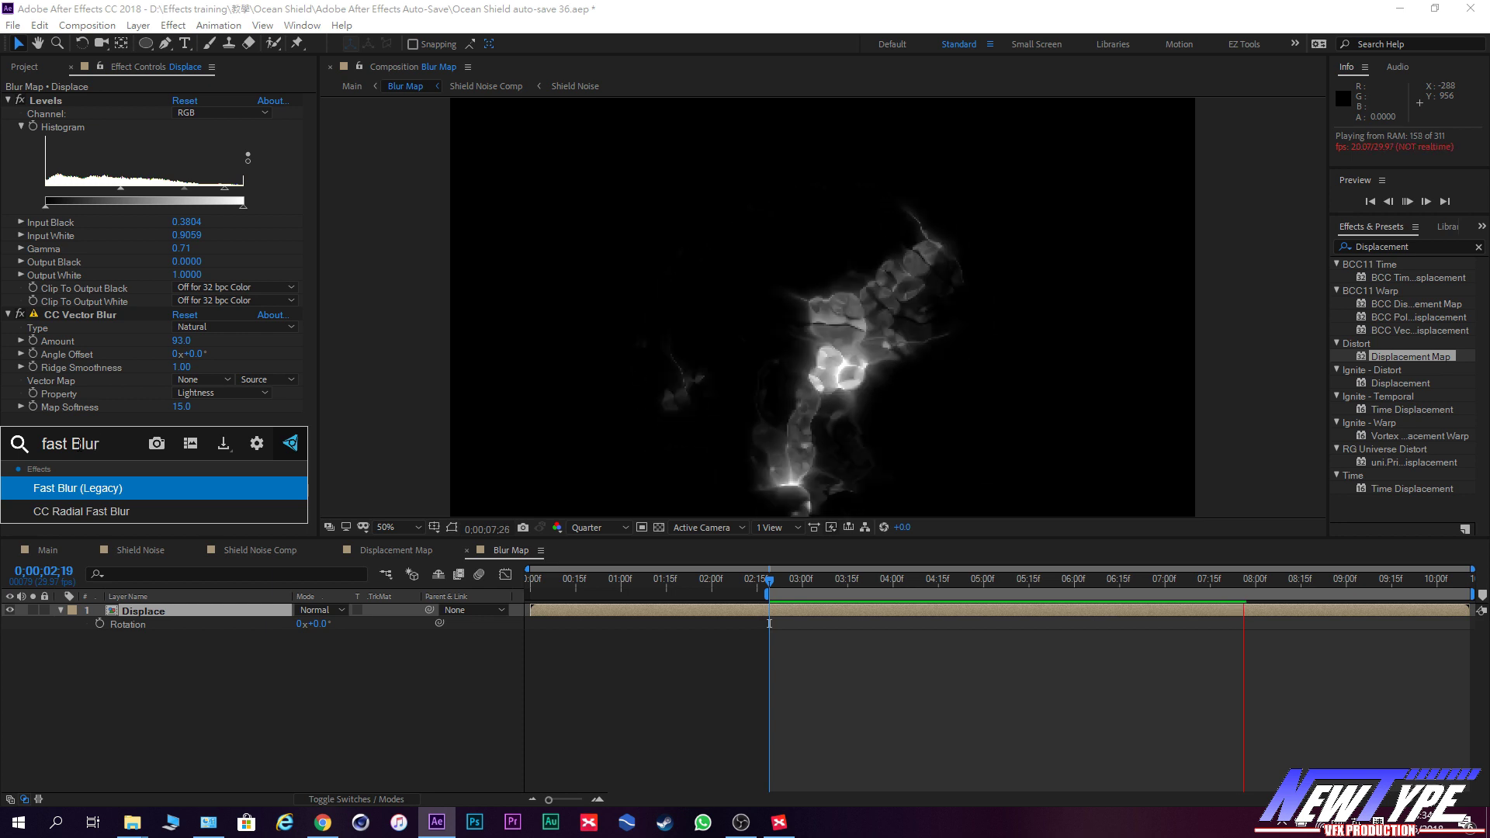
{"action": "key", "text": "Return"}
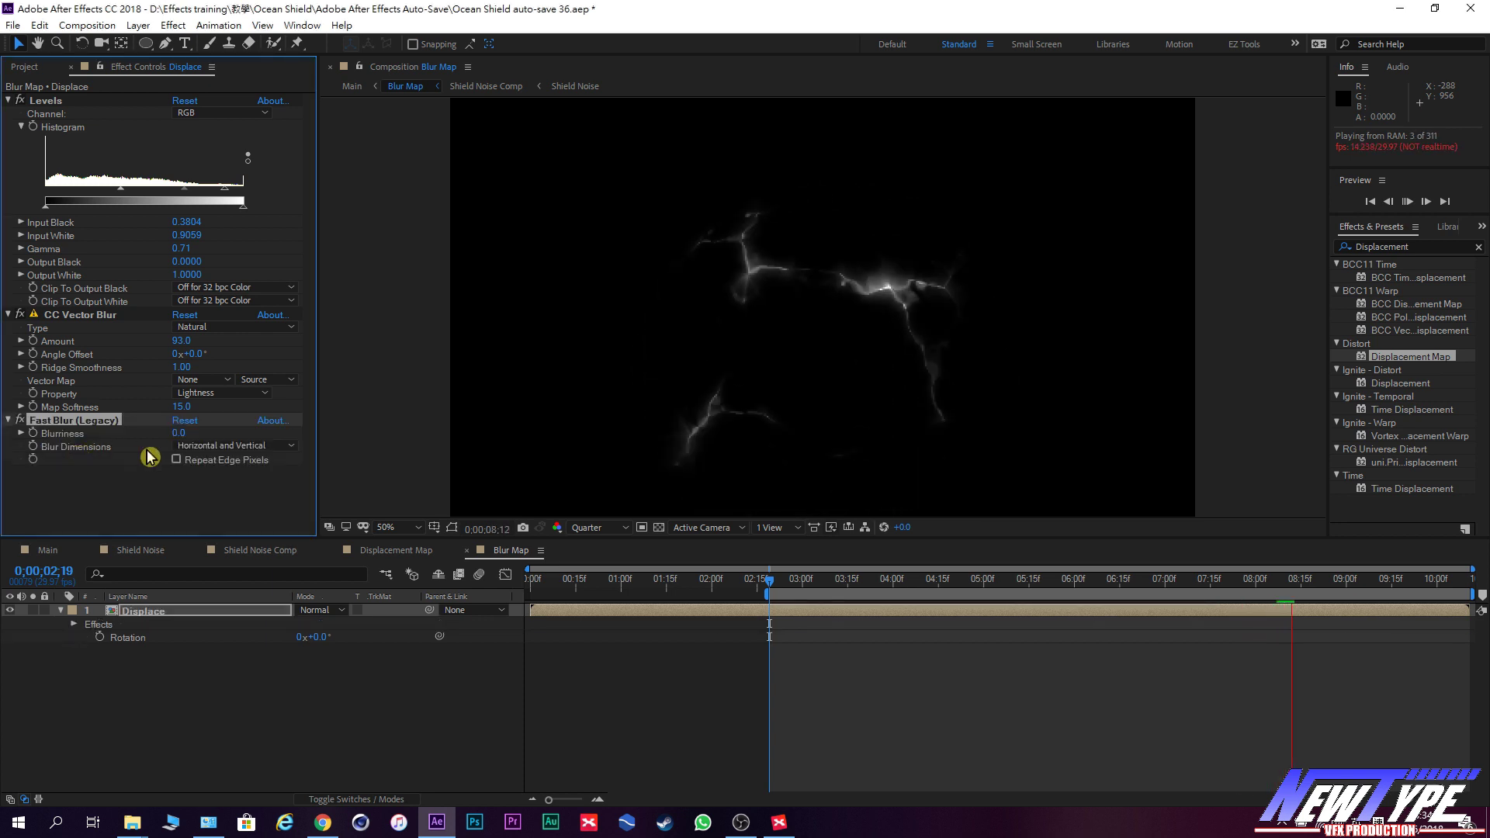
{"action": "key", "text": "space"}
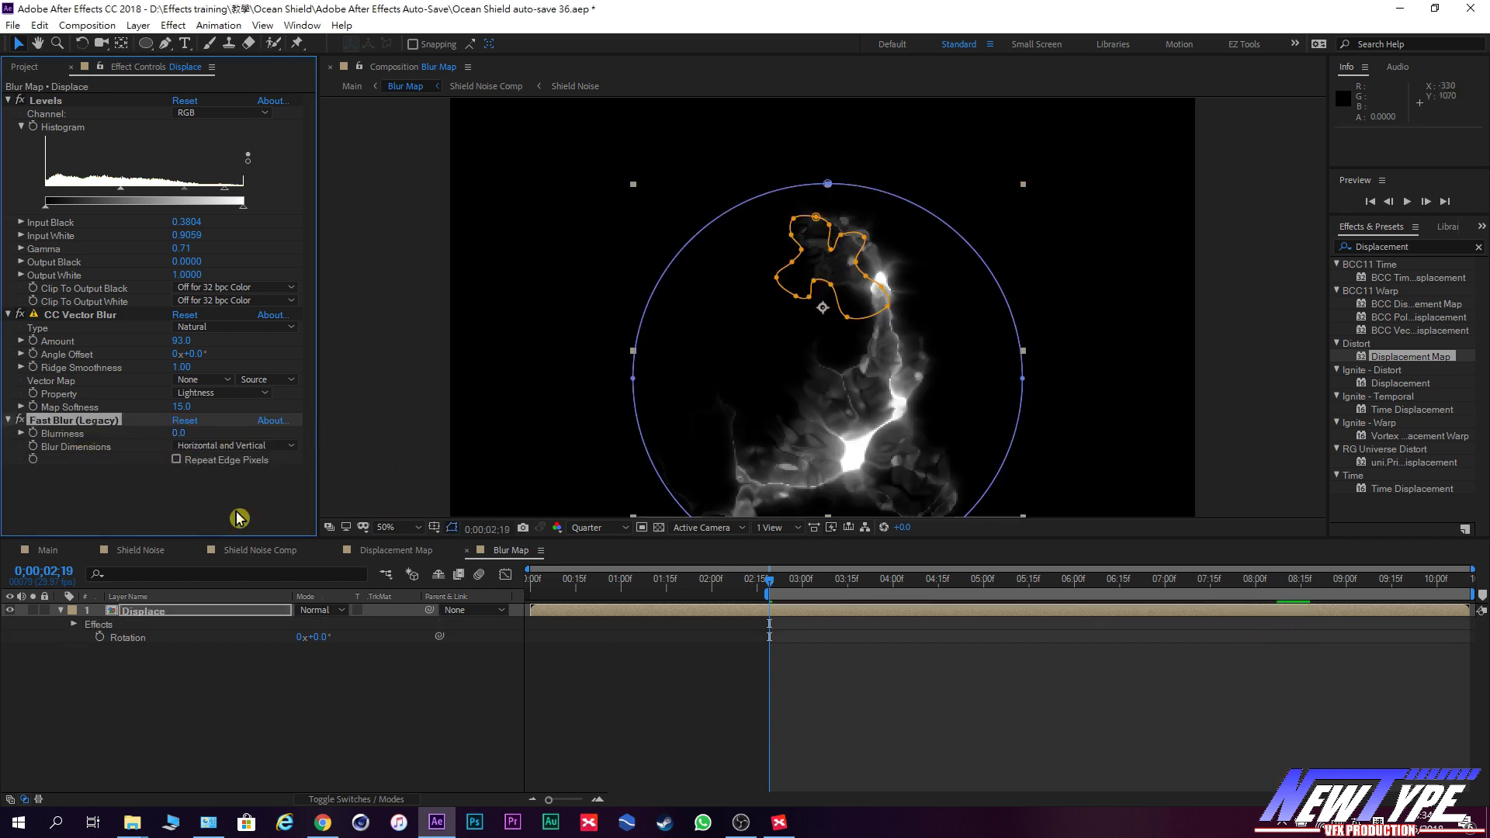
{"action": "left_click_drag", "start_coordinate": [180, 434], "coordinate": [225, 437]}
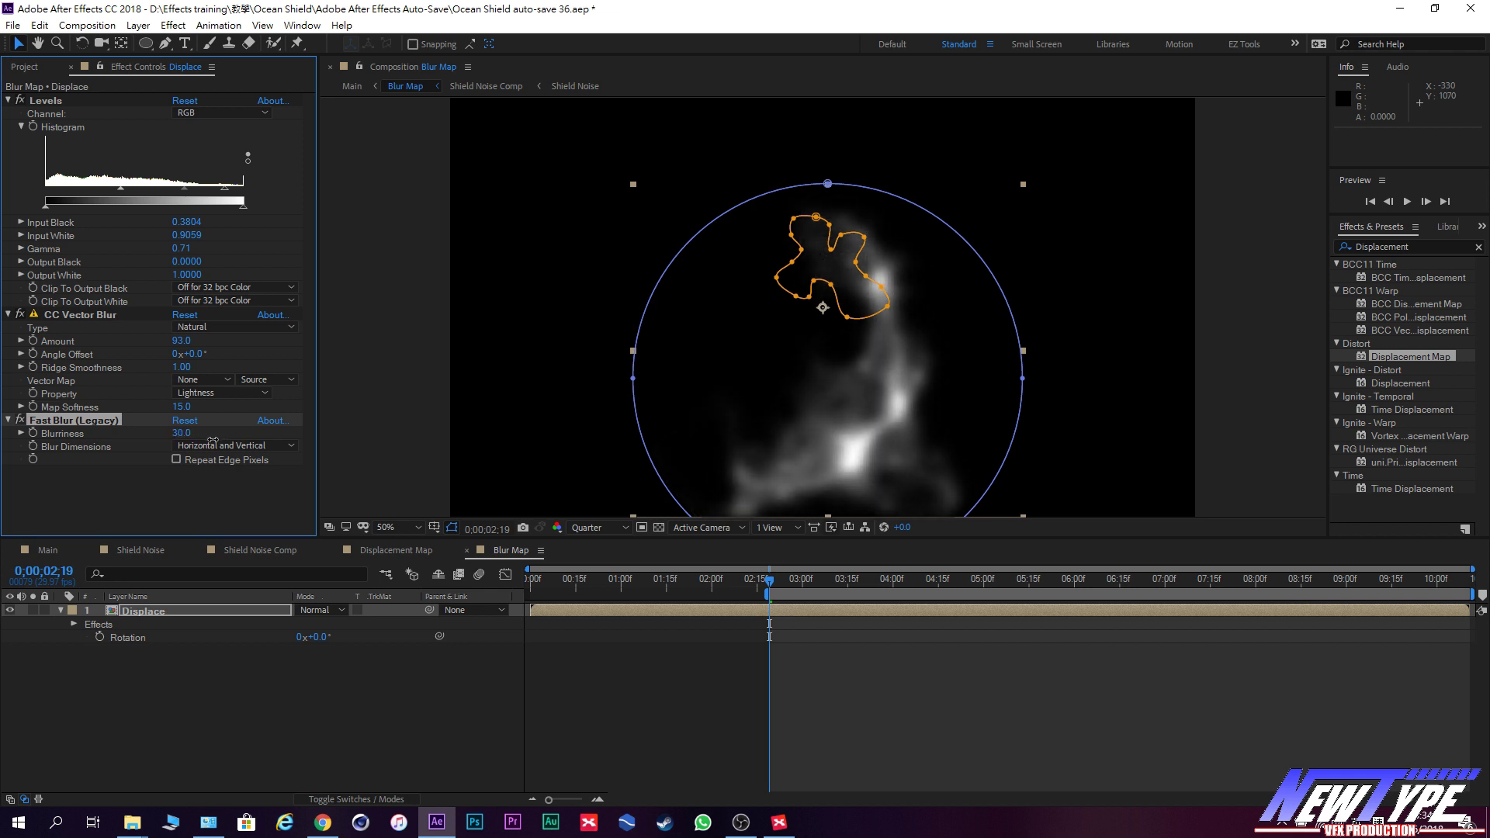
Check the softened map at 0:00:03:11 and return to the Main composition.
{"action": "mouse_move", "coordinate": [769, 581]}
{"action": "left_mouse_down"}
{"action": "mouse_move", "coordinate": [856, 586]}
{"action": "mouse_move", "coordinate": [836, 586]}
{"action": "left_mouse_up"}
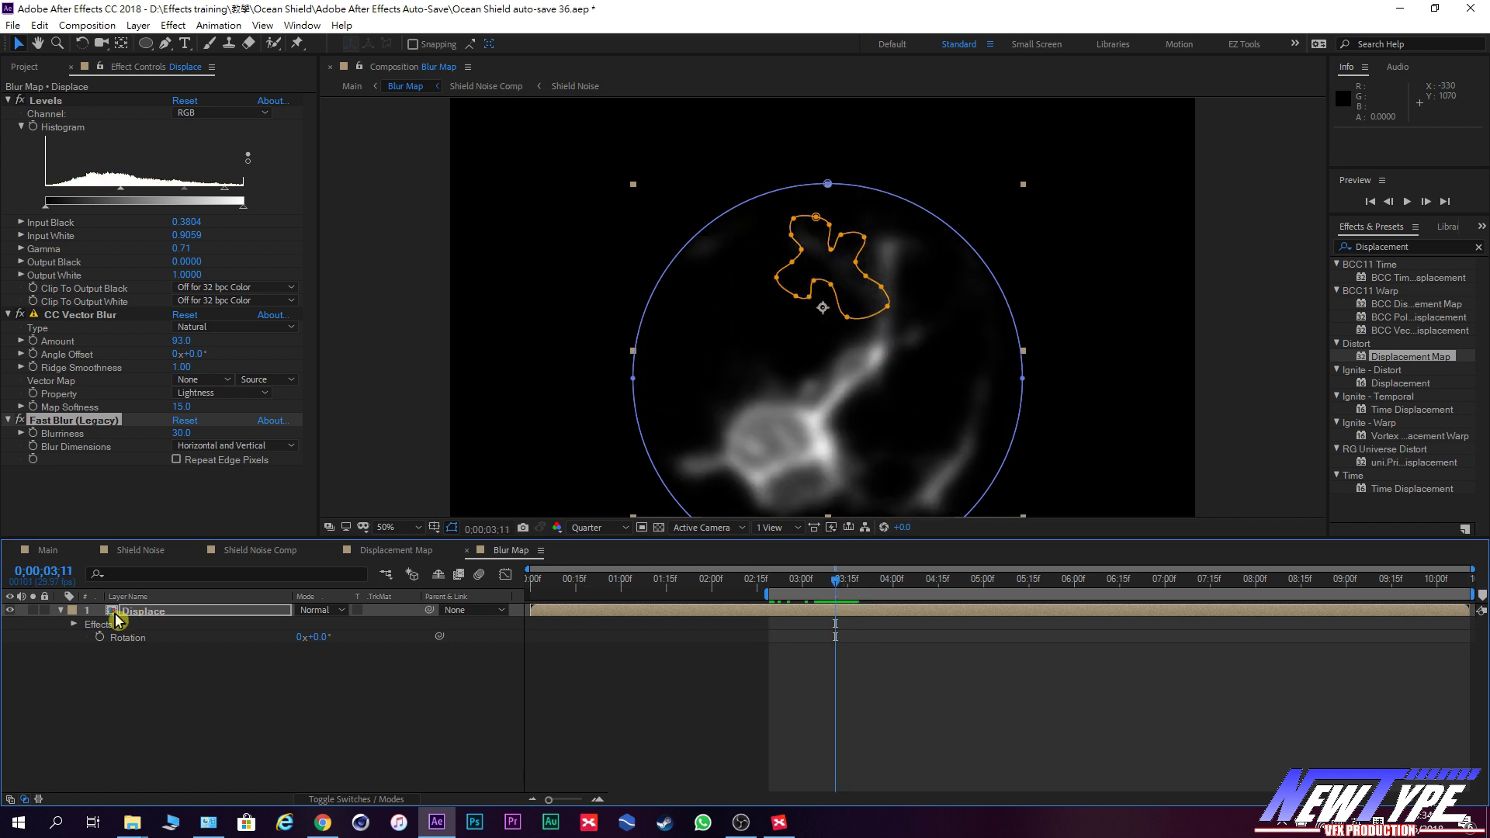
{"action": "left_click", "coordinate": [123, 745]}
{"action": "left_click", "coordinate": [48, 551]}
Add a second adjustment layer to the Main composition via Layer > New.
{"action": "left_click", "coordinate": [326, 699]}
{"action": "left_click", "coordinate": [200, 623]}
{"action": "left_click", "coordinate": [85, 25]}
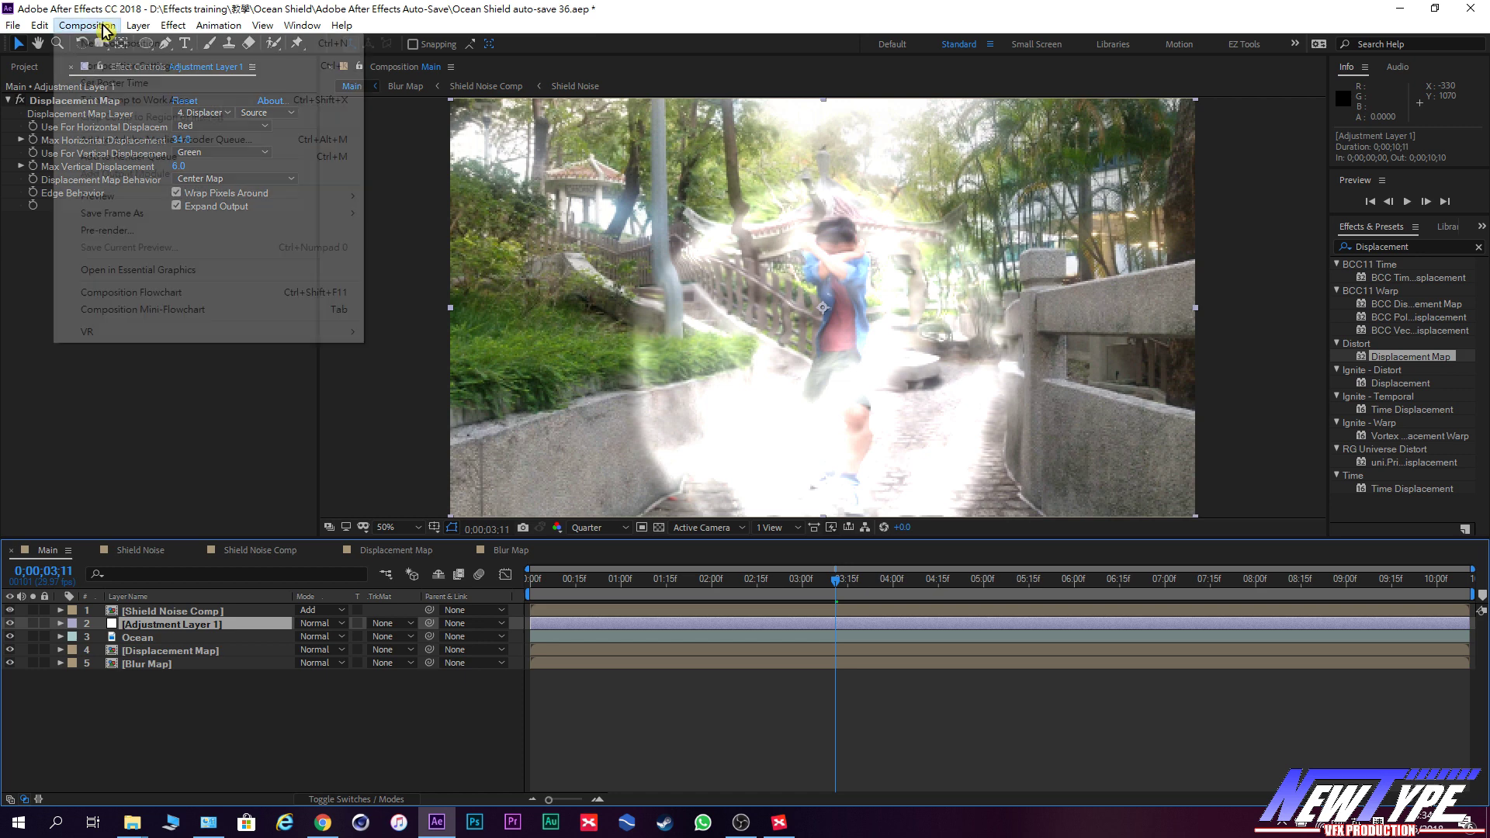
{"action": "left_click", "coordinate": [229, 11]}
{"action": "left_click", "coordinate": [140, 25]}
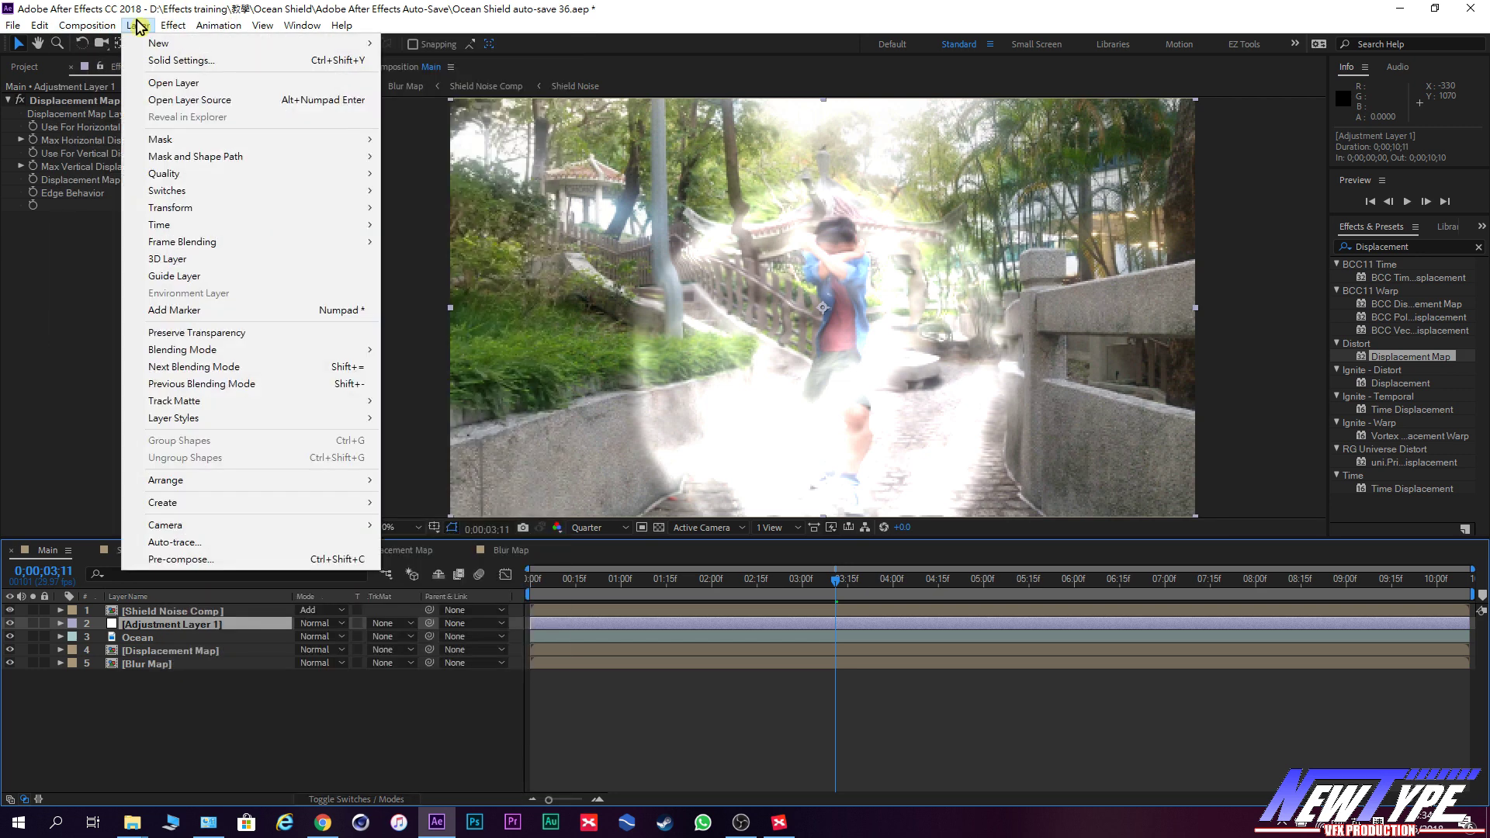
{"action": "mouse_move", "coordinate": [159, 43]}
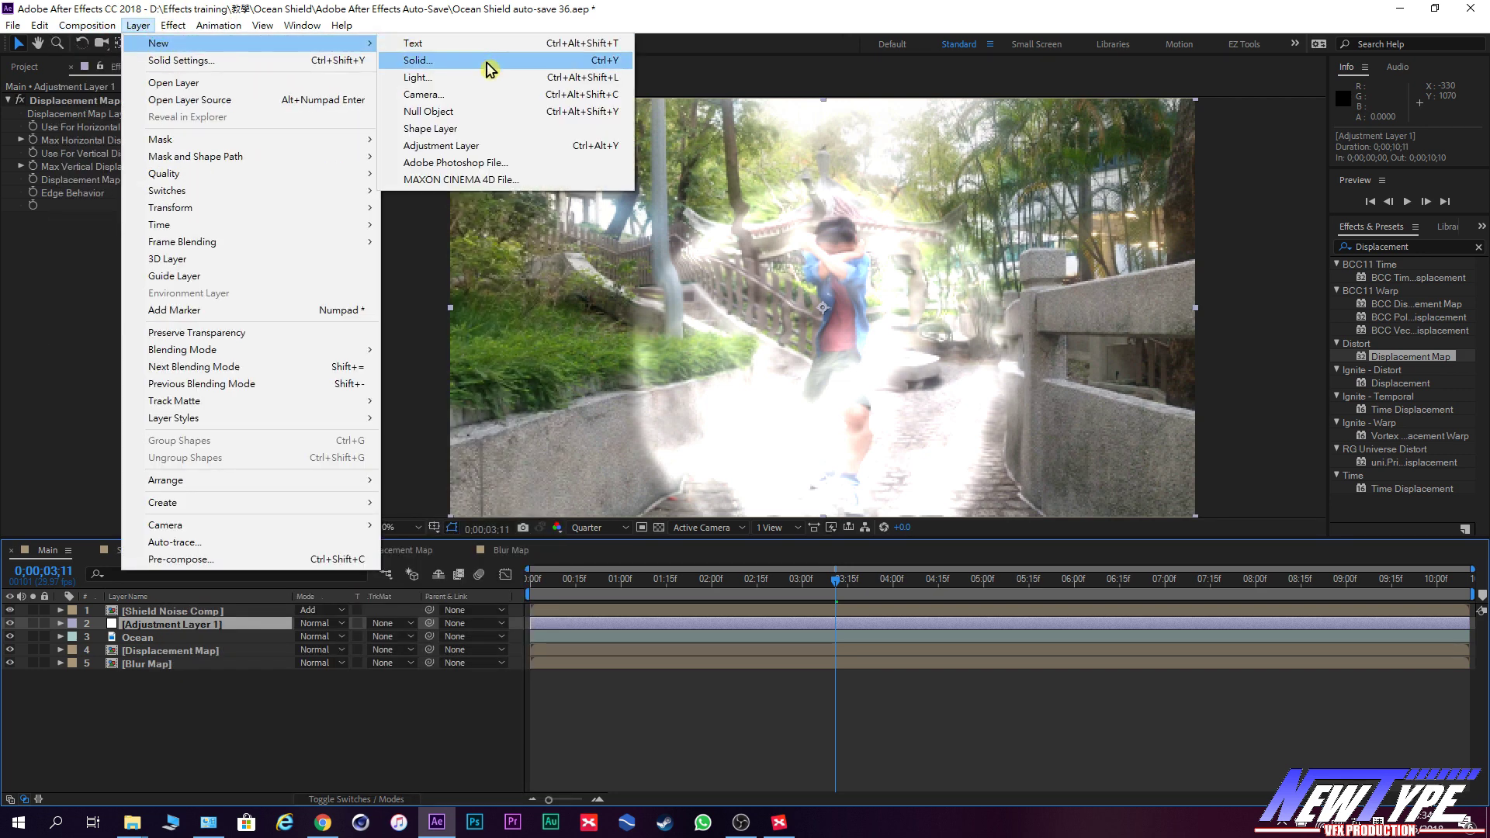
{"action": "left_click", "coordinate": [499, 147]}
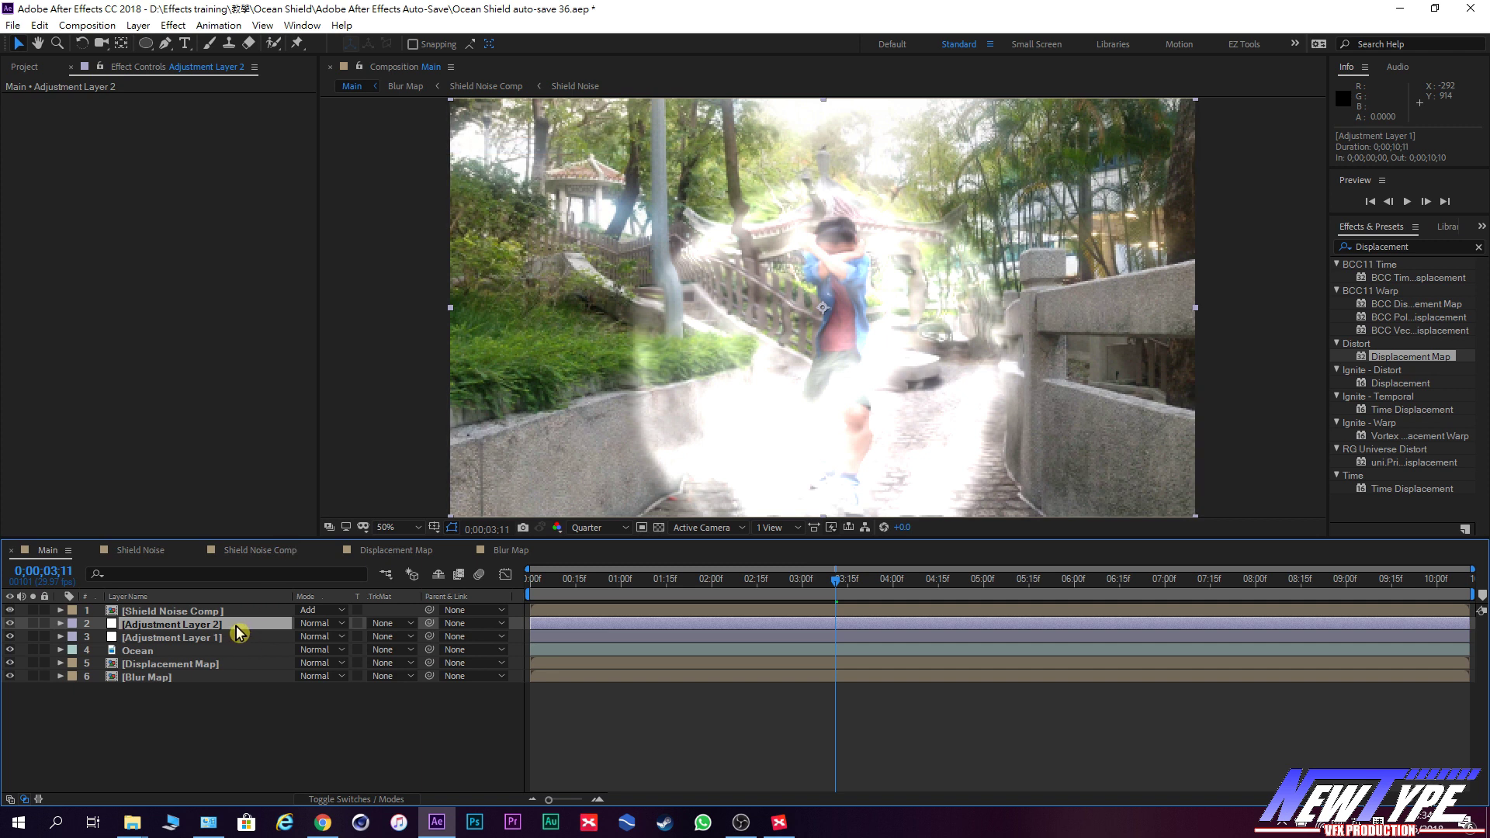
Rename Adjustment Layer 1 to Distortion.
{"action": "left_click", "coordinate": [200, 637]}
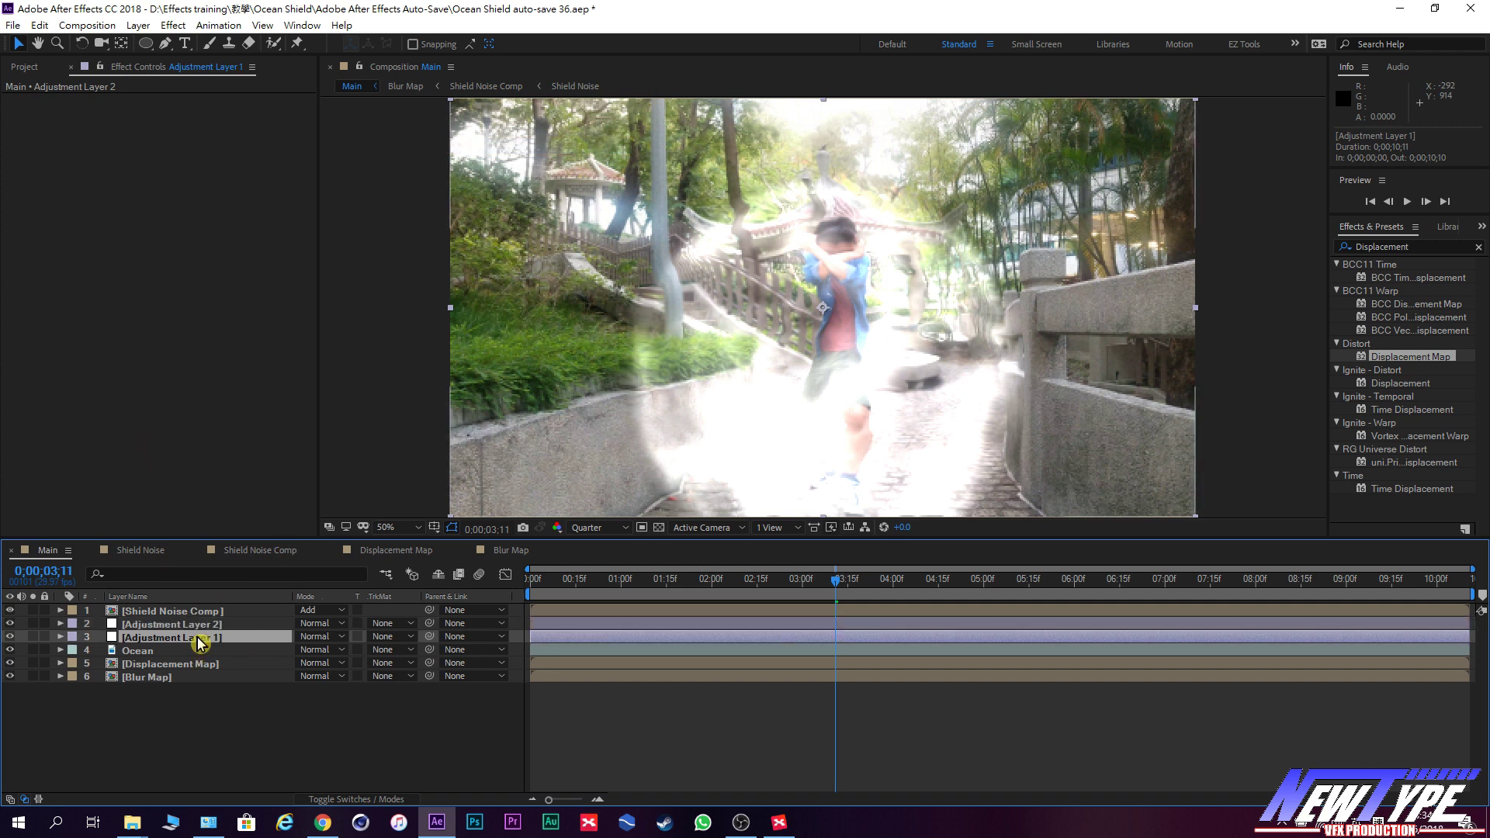
{"action": "left_click", "coordinate": [207, 735]}
{"action": "left_click", "coordinate": [197, 636]}
{"action": "key", "text": "Return"}
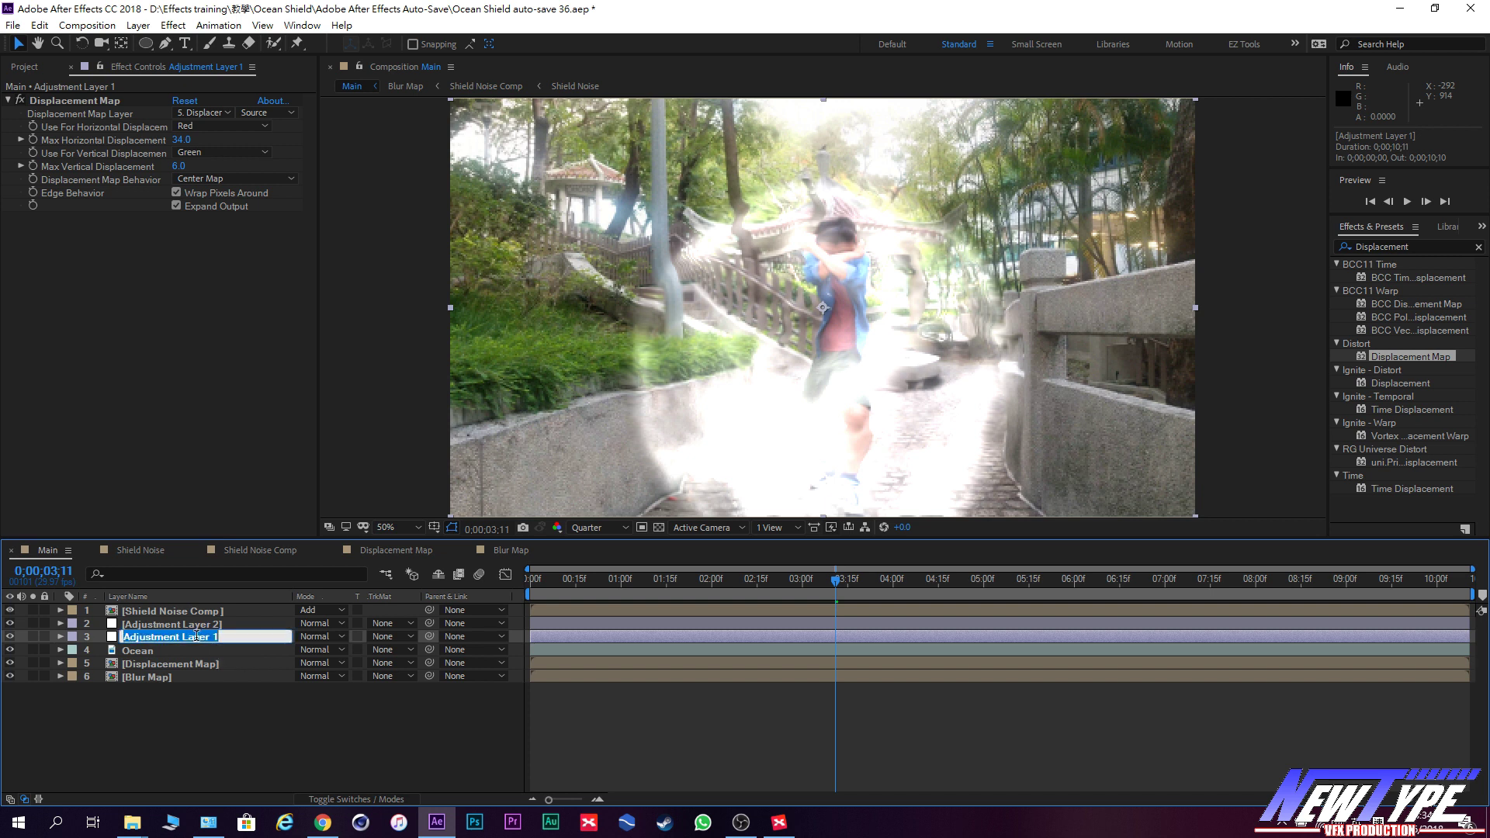
{"action": "type", "text": "Distortion"}
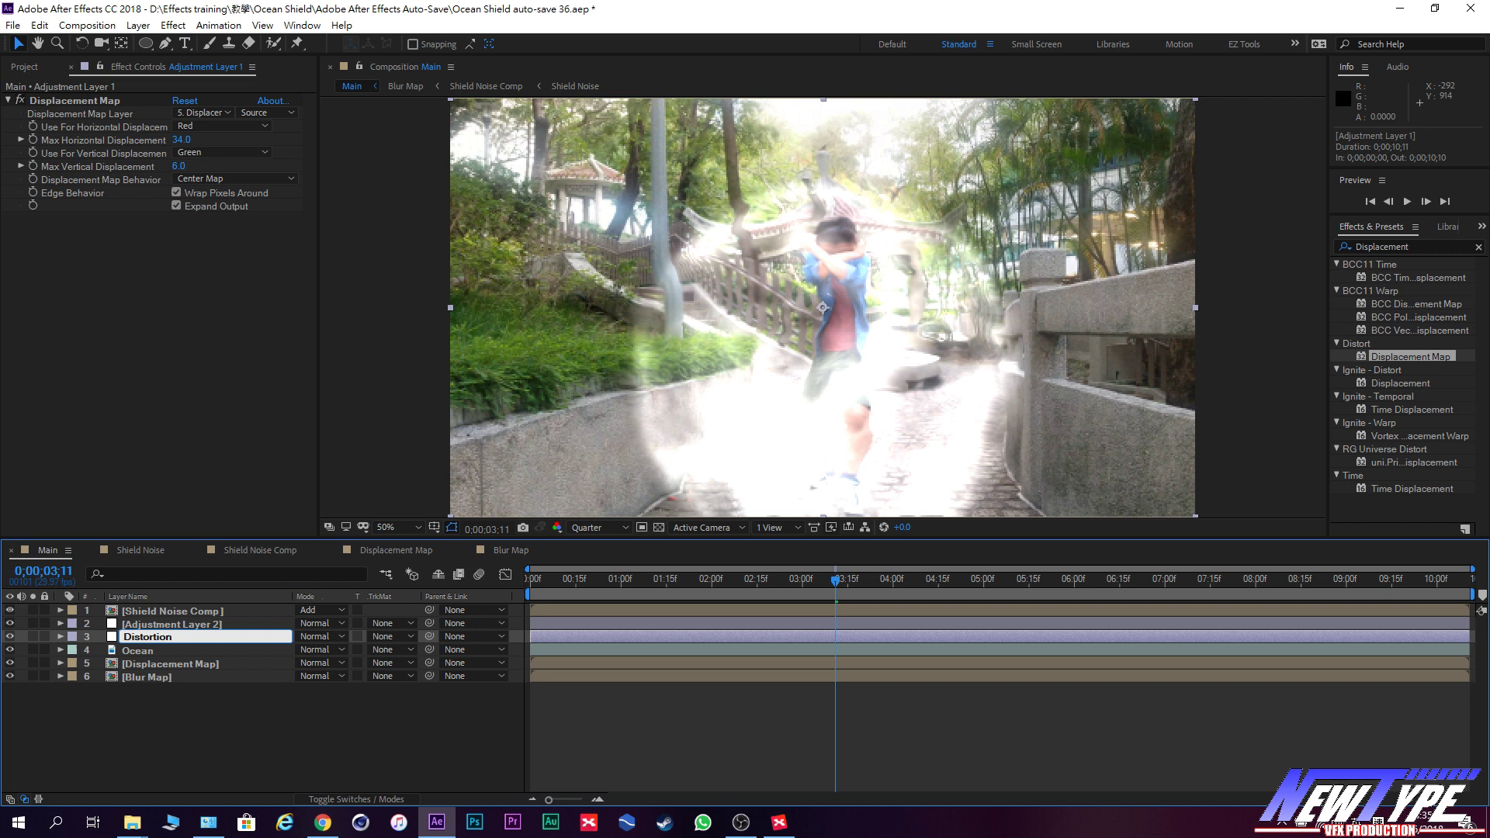
{"action": "key", "text": "Return"}
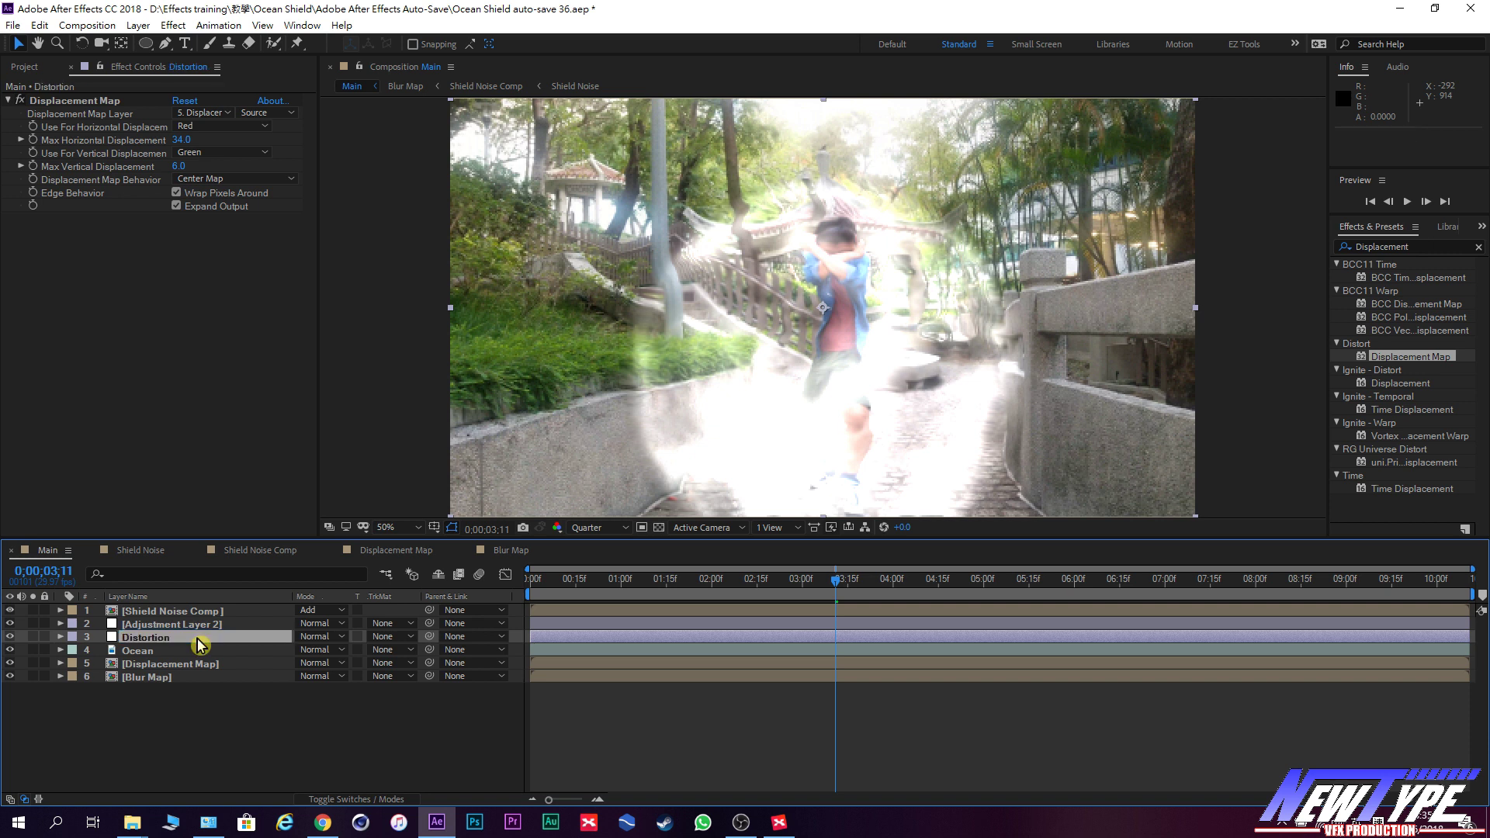
Rename Adjustment Layer 2 to Blur.
{"action": "left_click", "coordinate": [201, 630]}
{"action": "key", "text": "Return"}
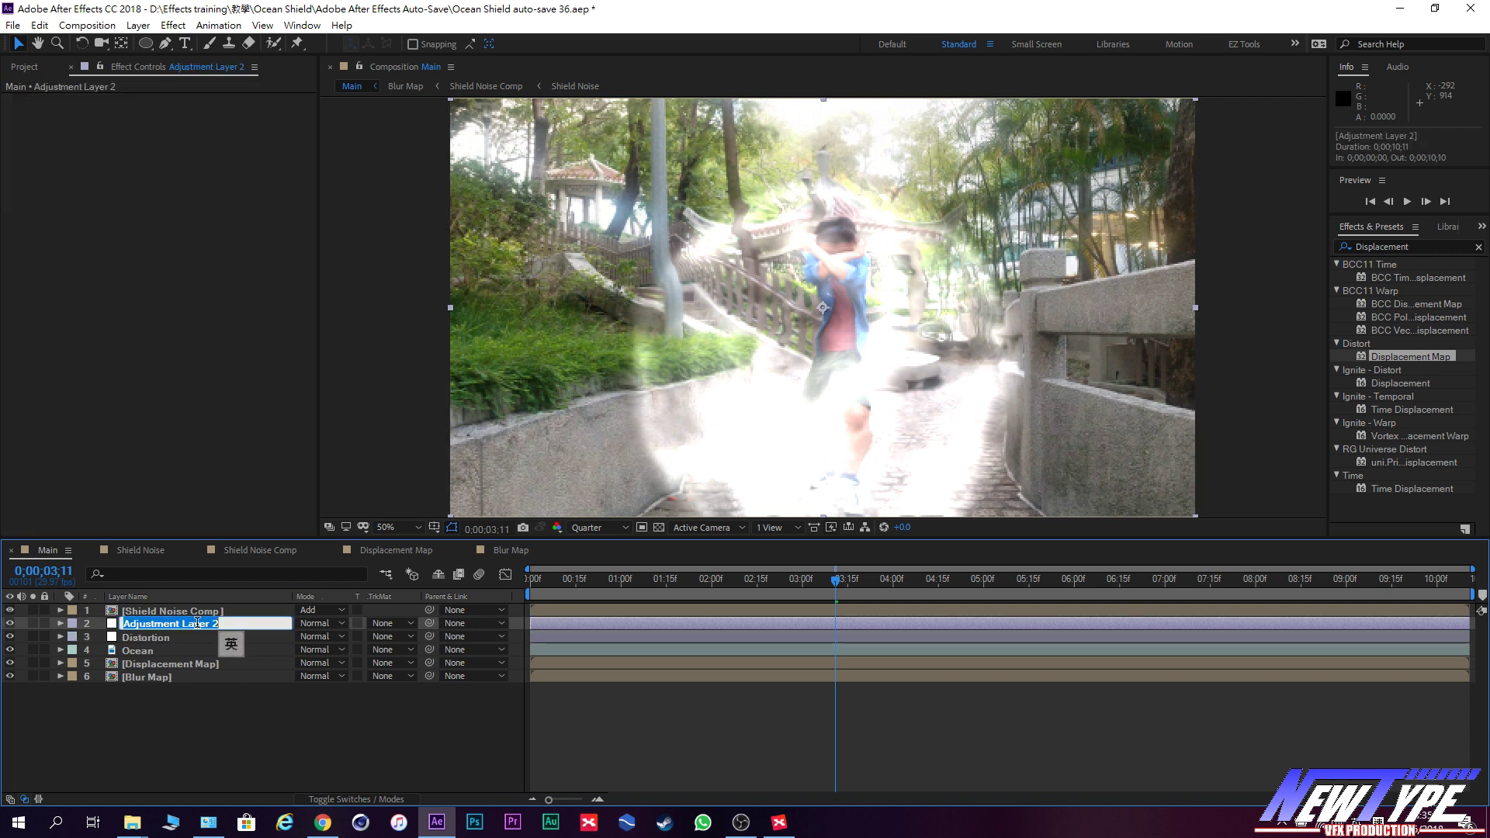
{"action": "type", "text": "Bl"}
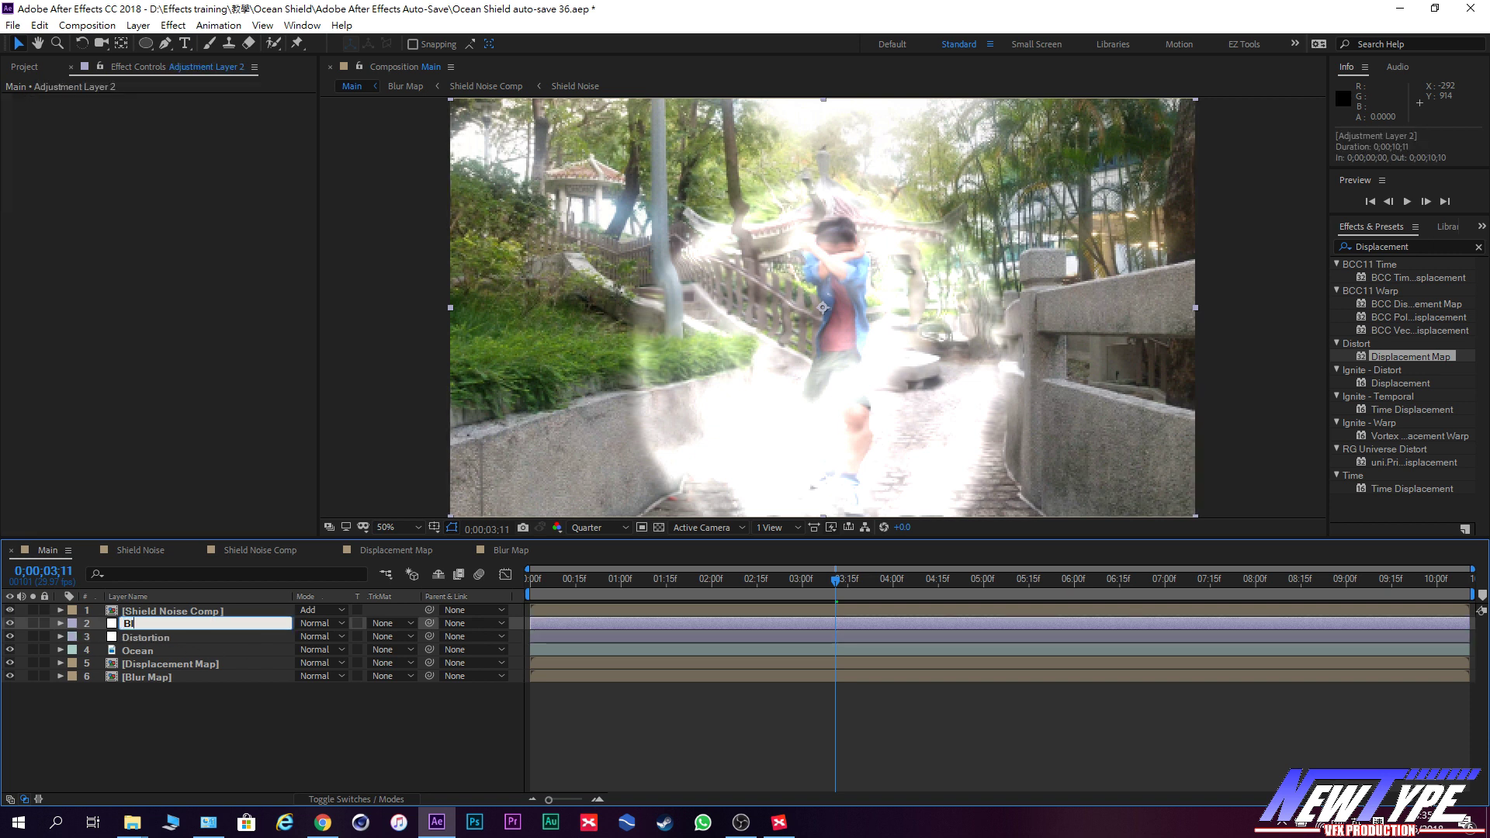
{"action": "key", "text": "Return"}
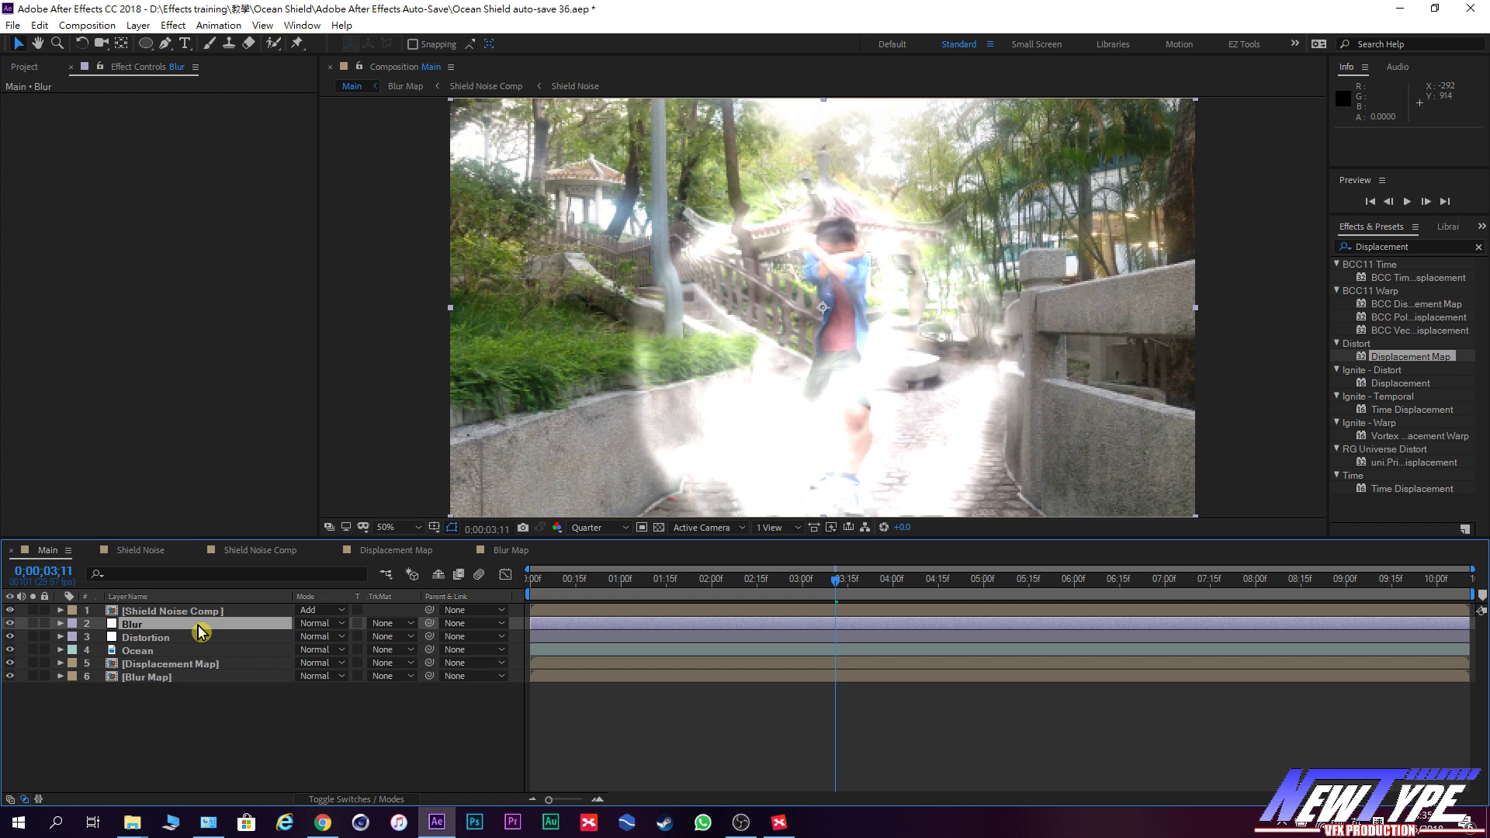
{"action": "key", "text": "ctrl+space"}
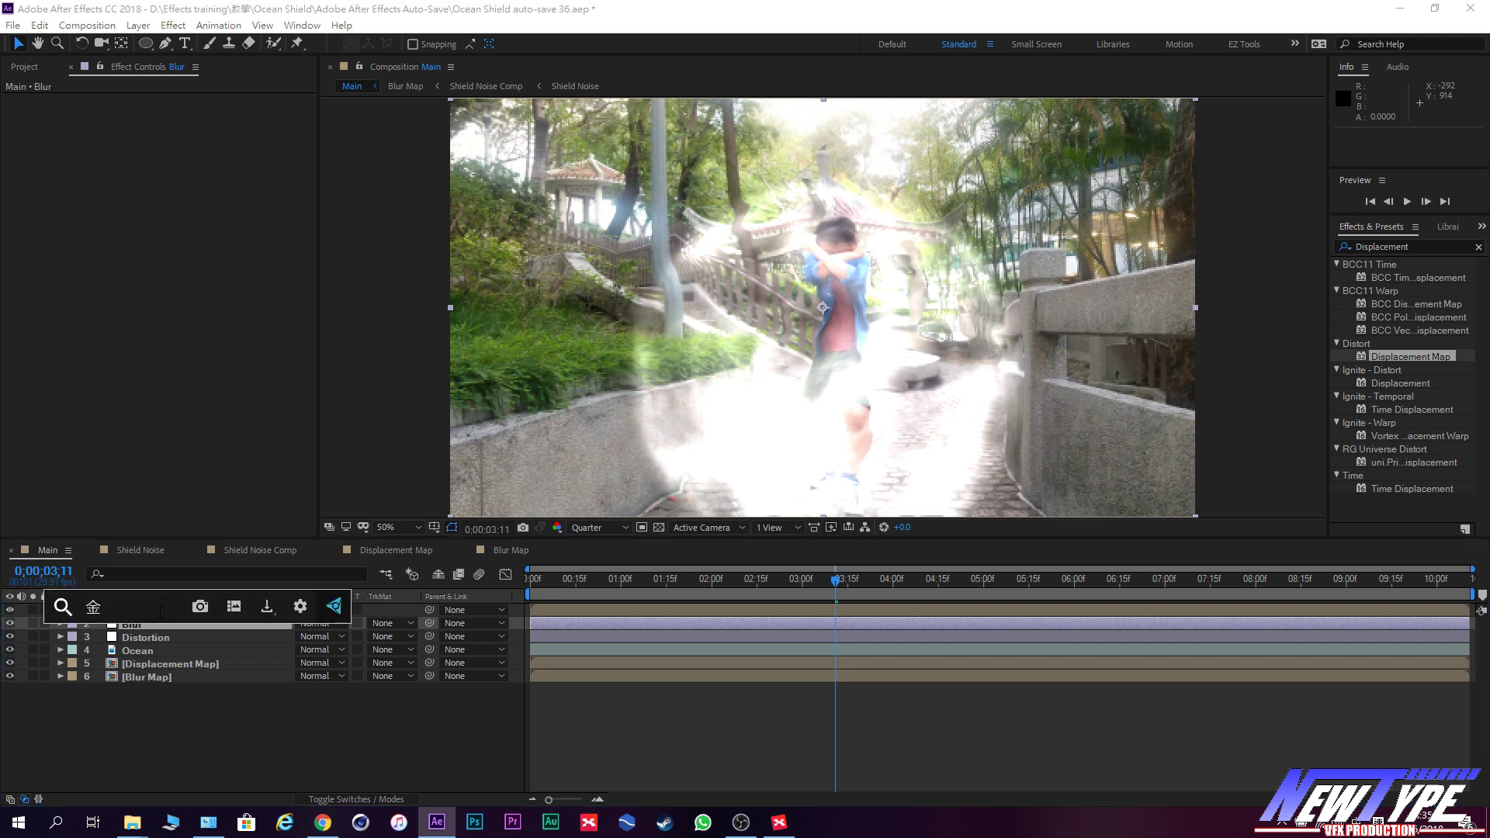
{"action": "key", "text": "BackSpace"}
{"action": "key", "text": "Escape"}
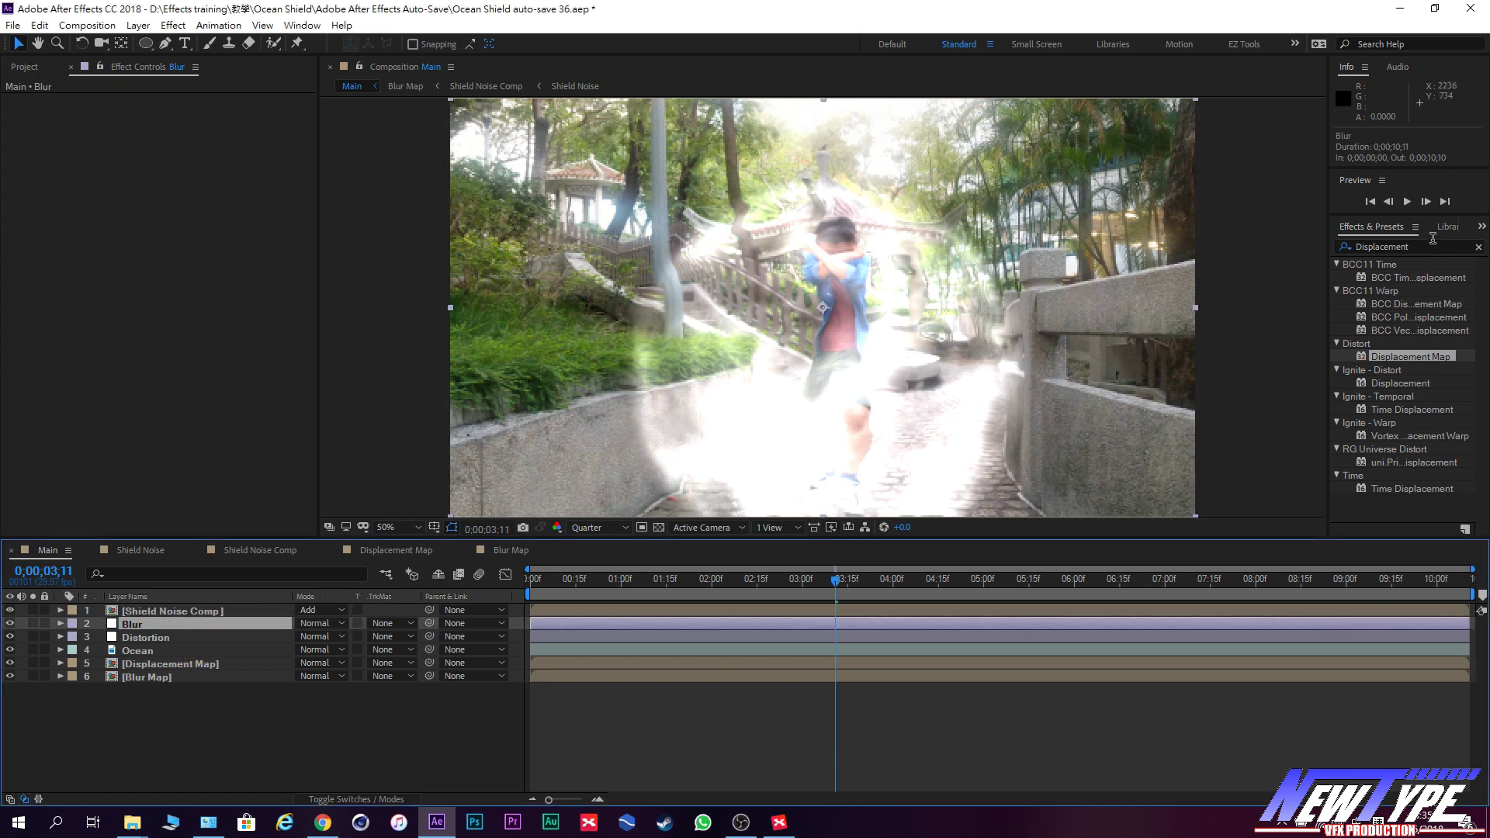
Apply Compound Blur from Effects & Presets to the Blur adjustment layer.
{"action": "left_click", "coordinate": [1435, 243]}
{"action": "key", "text": "BackSpace"}
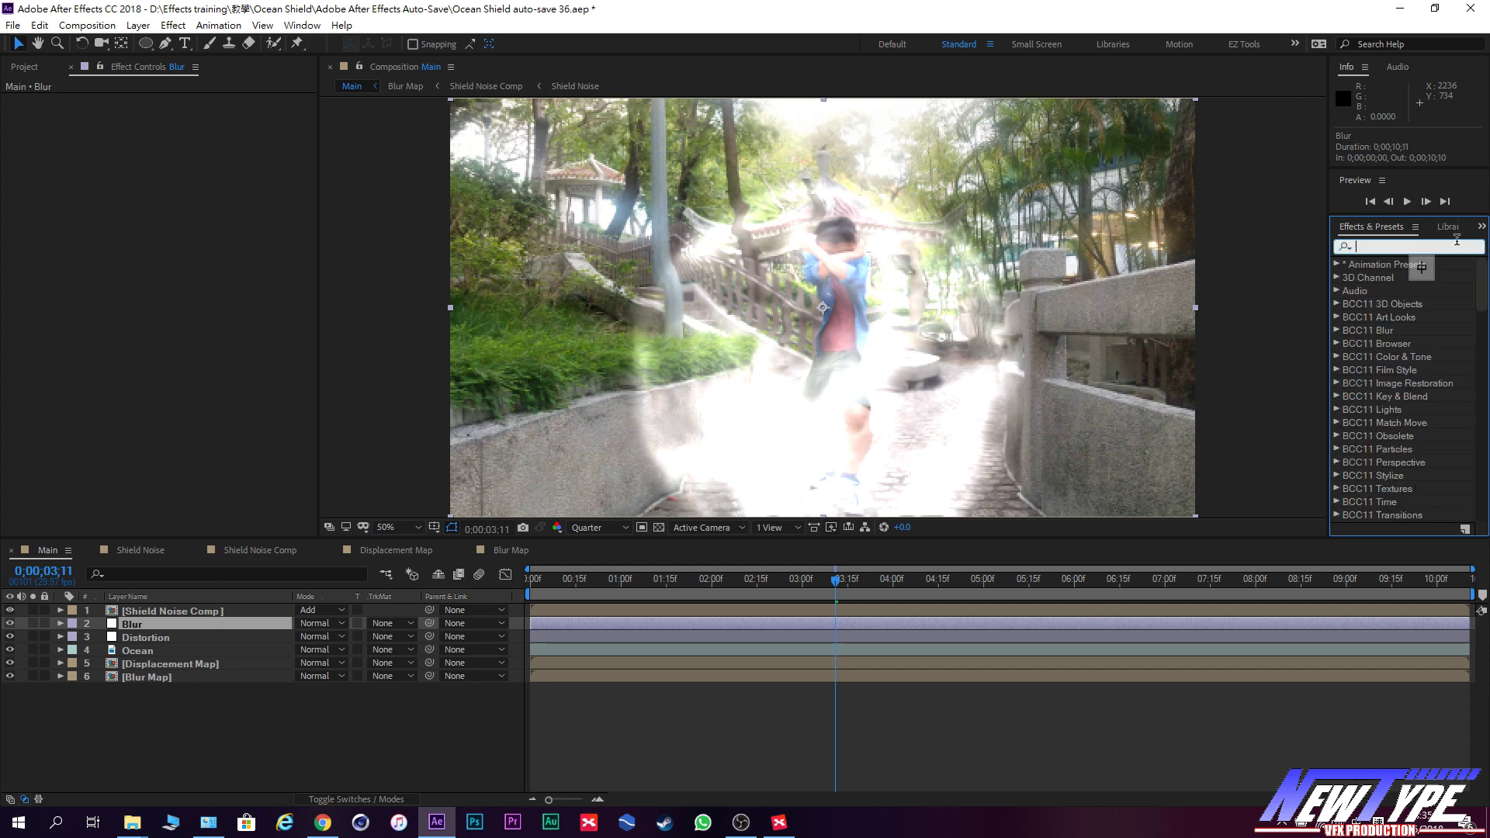
{"action": "left_click", "coordinate": [1451, 246]}
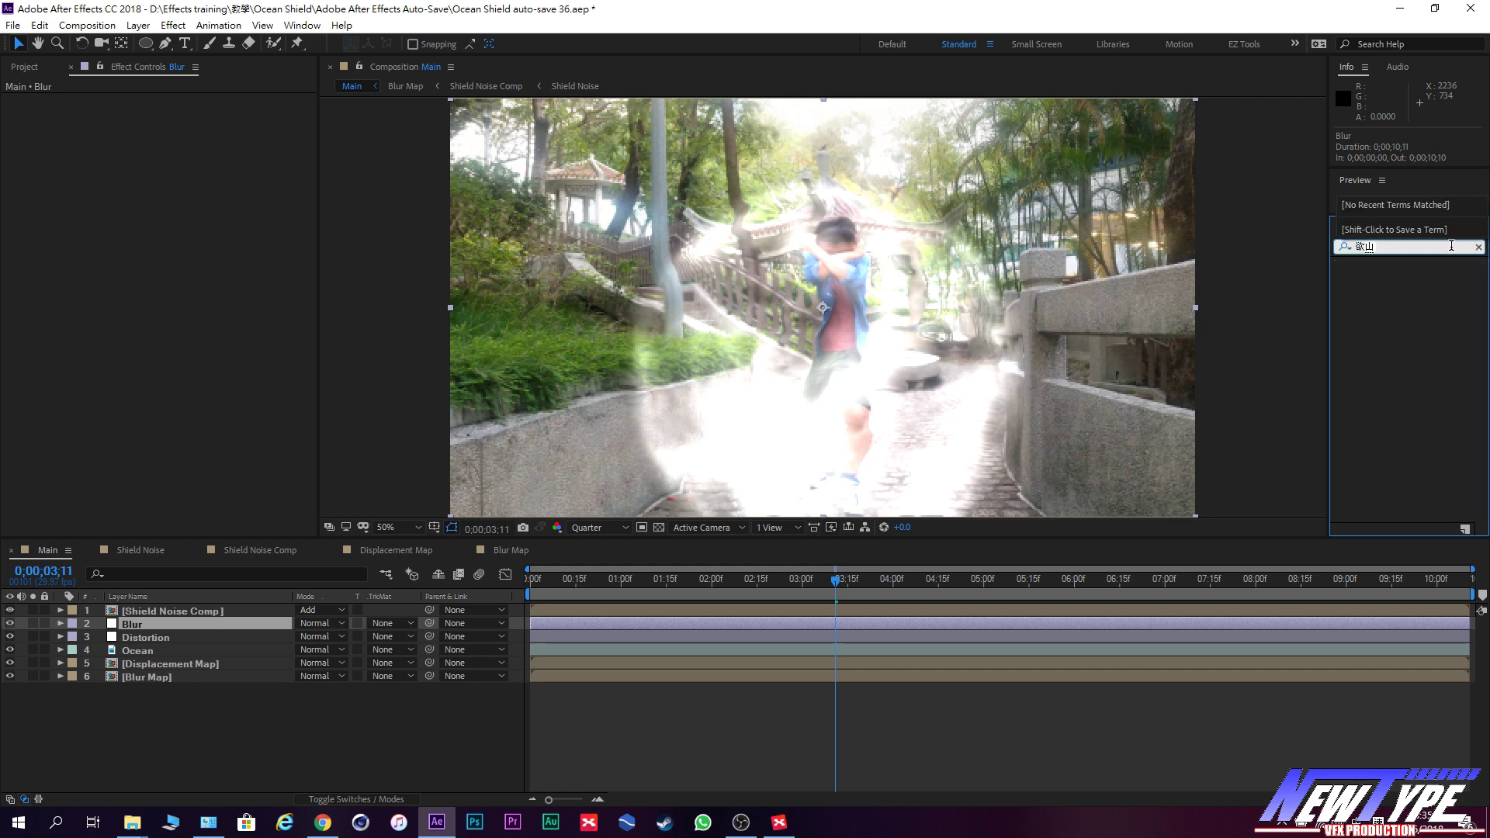
{"action": "type", "text": "compound"}
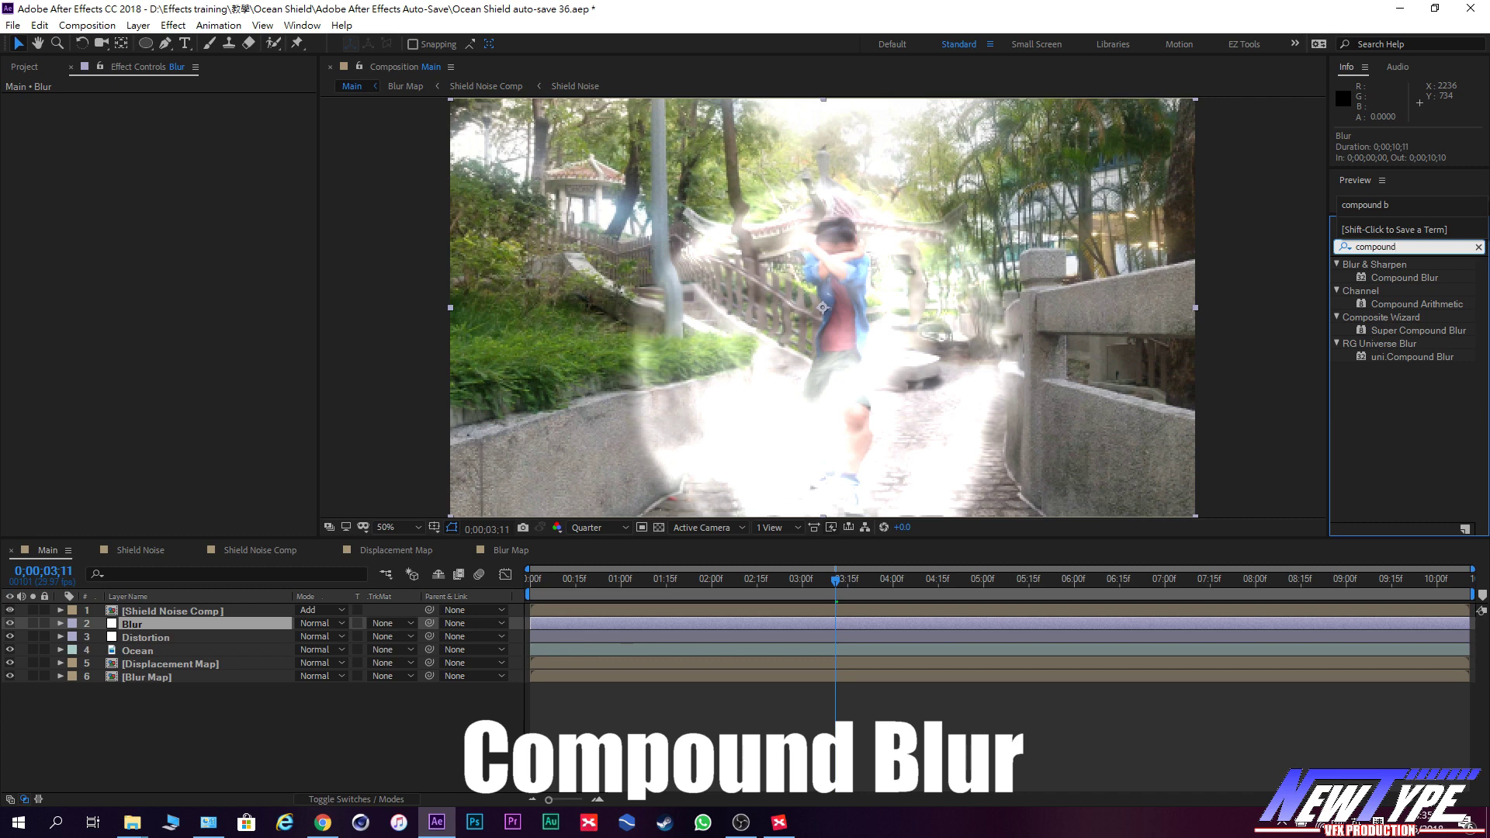
{"action": "left_click_drag", "start_coordinate": [1432, 279], "coordinate": [180, 557]}
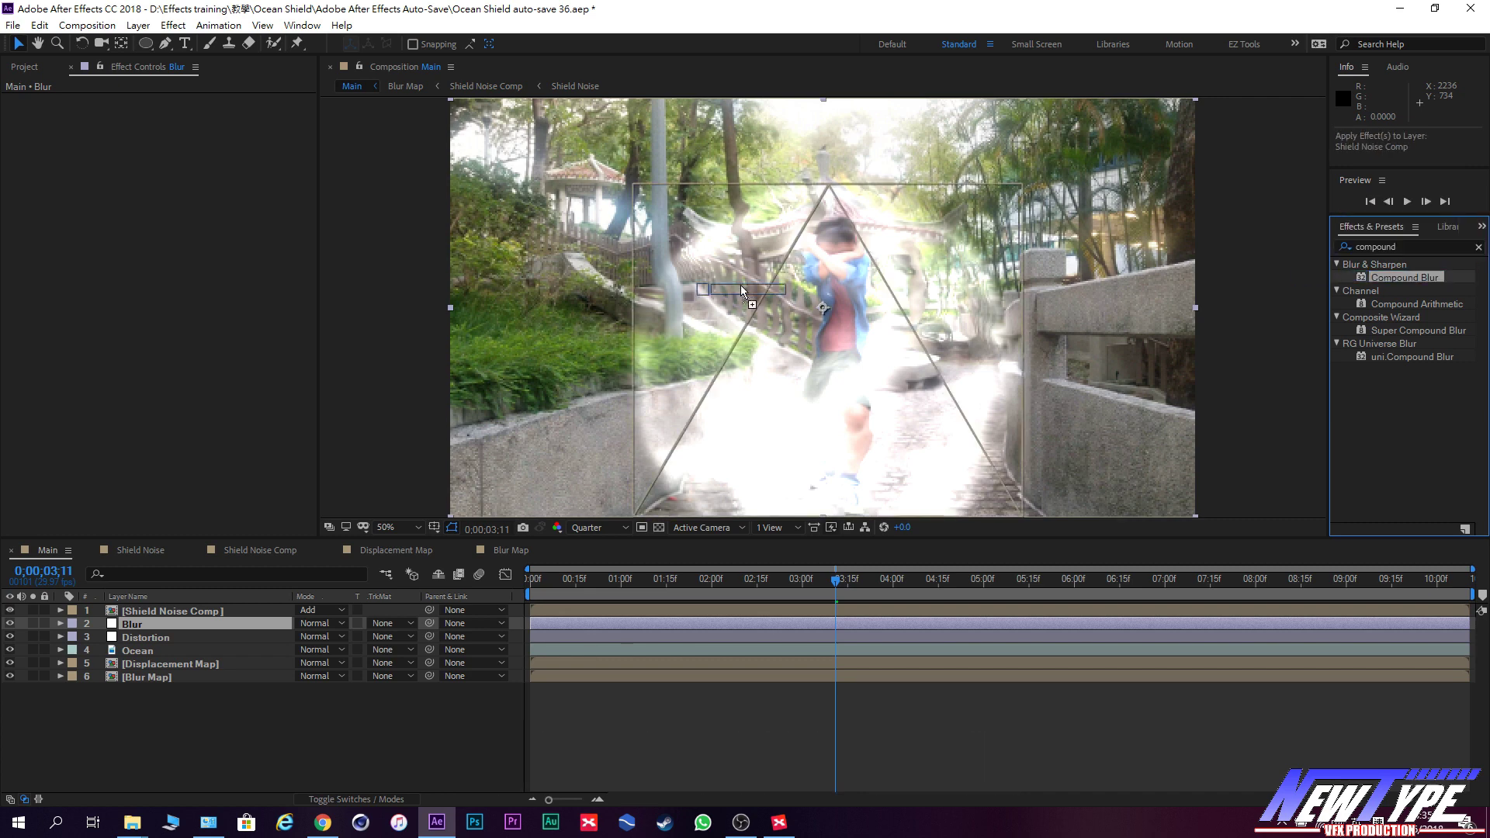
{"action": "left_click_drag", "start_coordinate": [181, 557], "coordinate": [173, 618]}
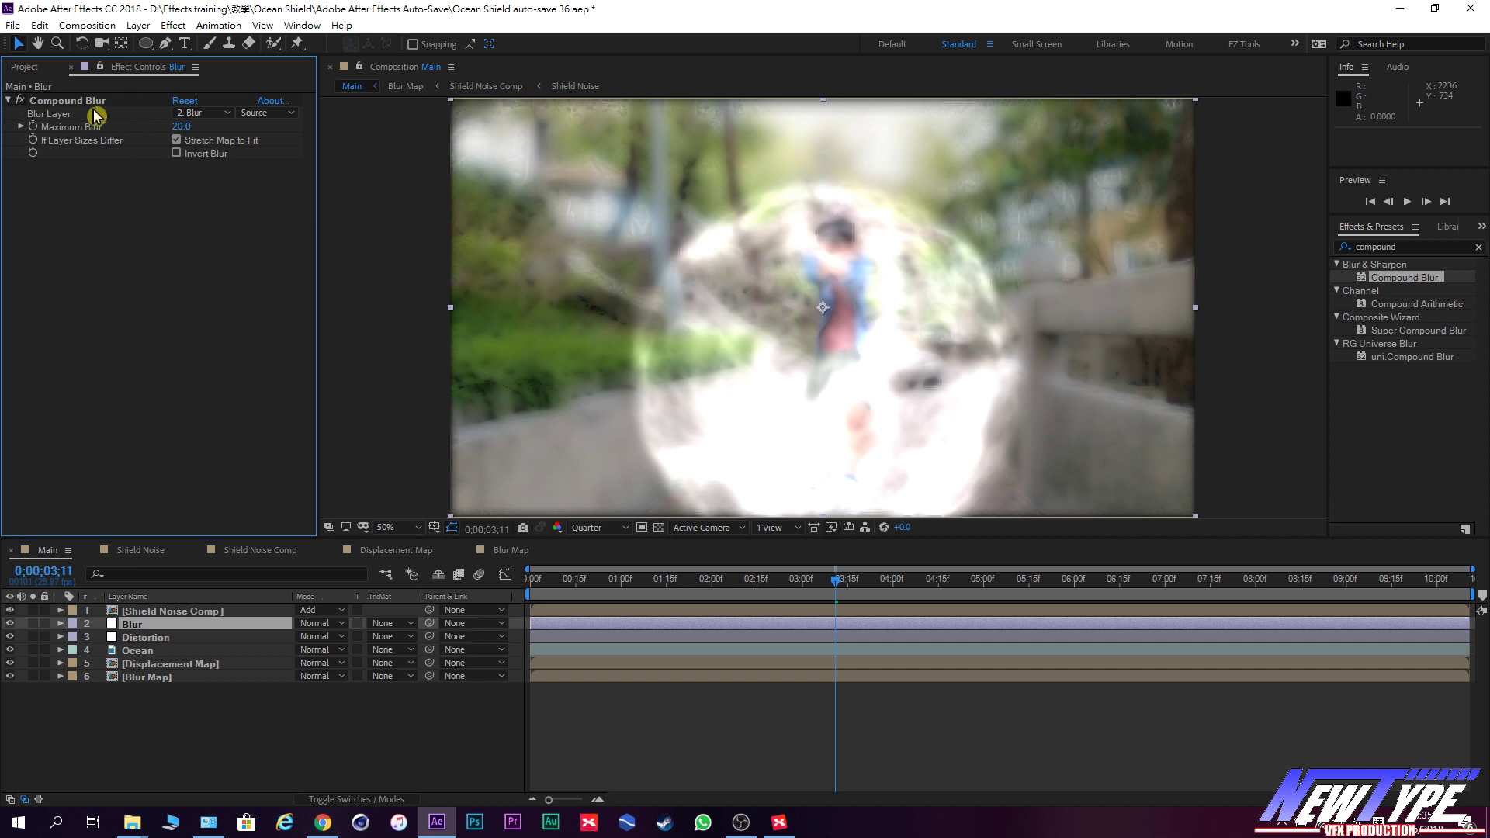
Set Compound Blur's Blur Layer to 6. Blur Map and hide Shield Noise Comp.
{"action": "left_click", "coordinate": [203, 113]}
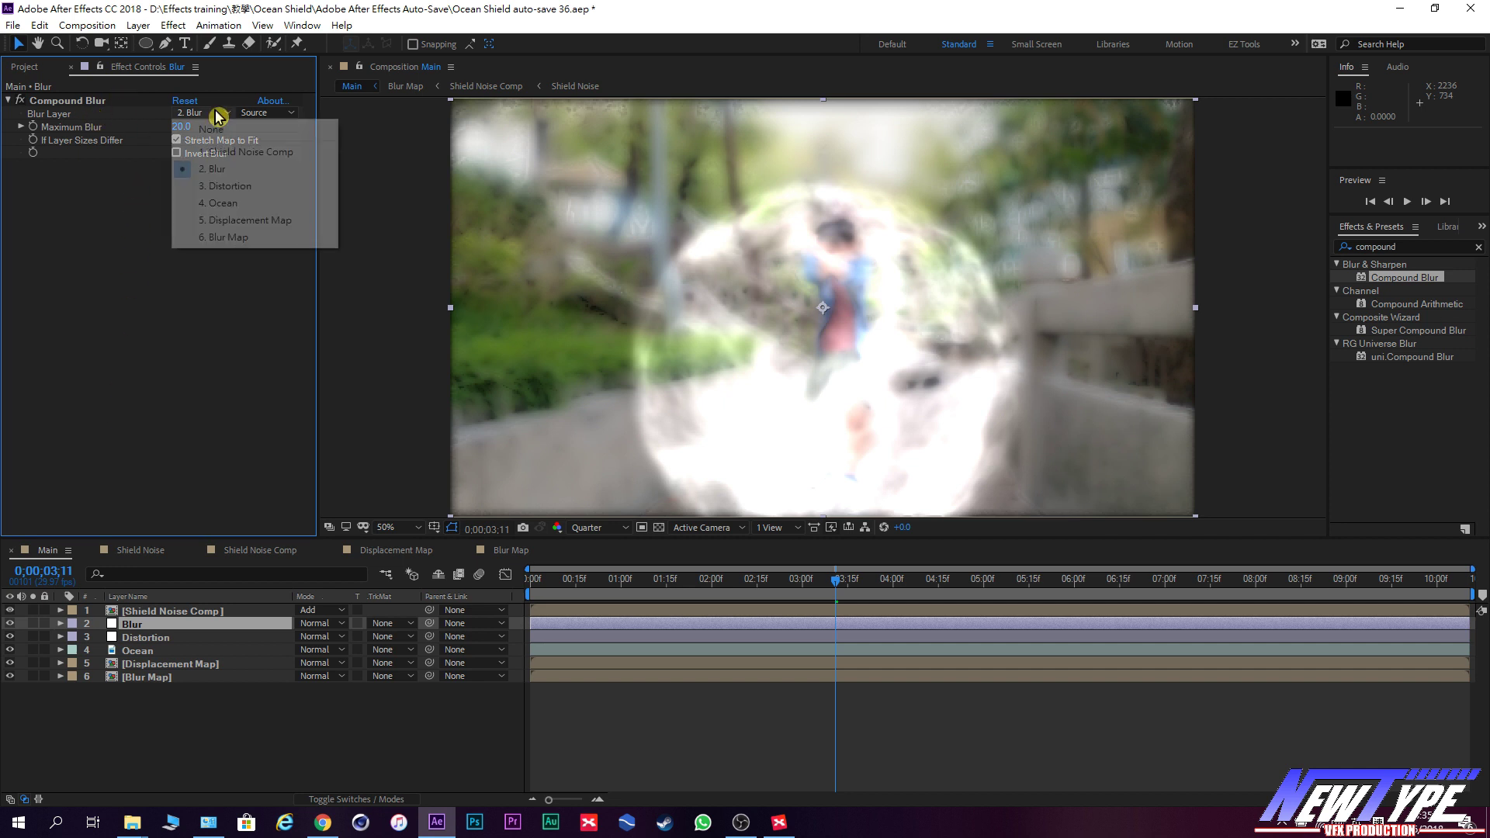
{"action": "left_click", "coordinate": [245, 237]}
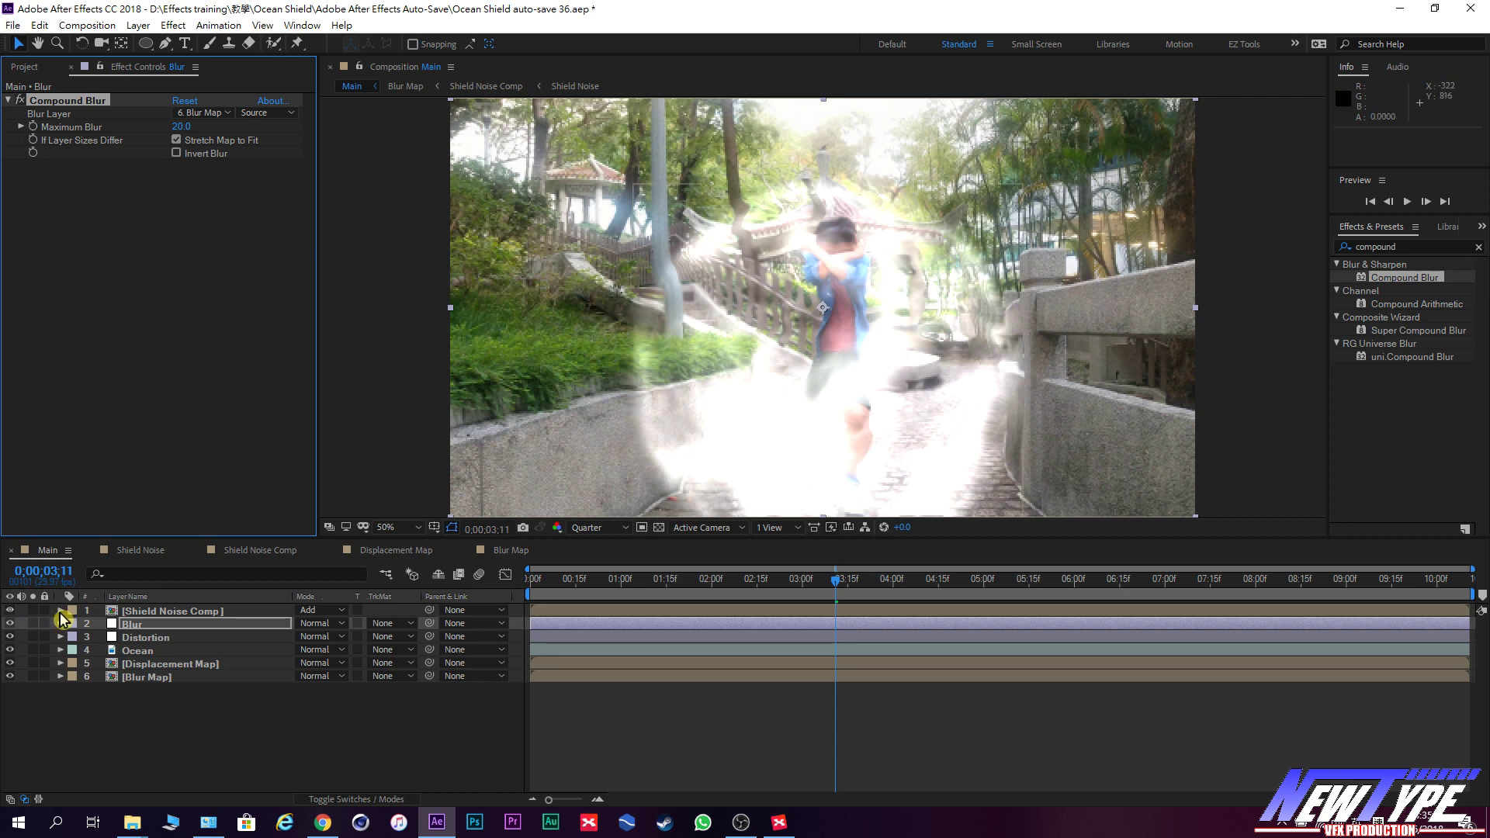
{"action": "left_click", "coordinate": [10, 611]}
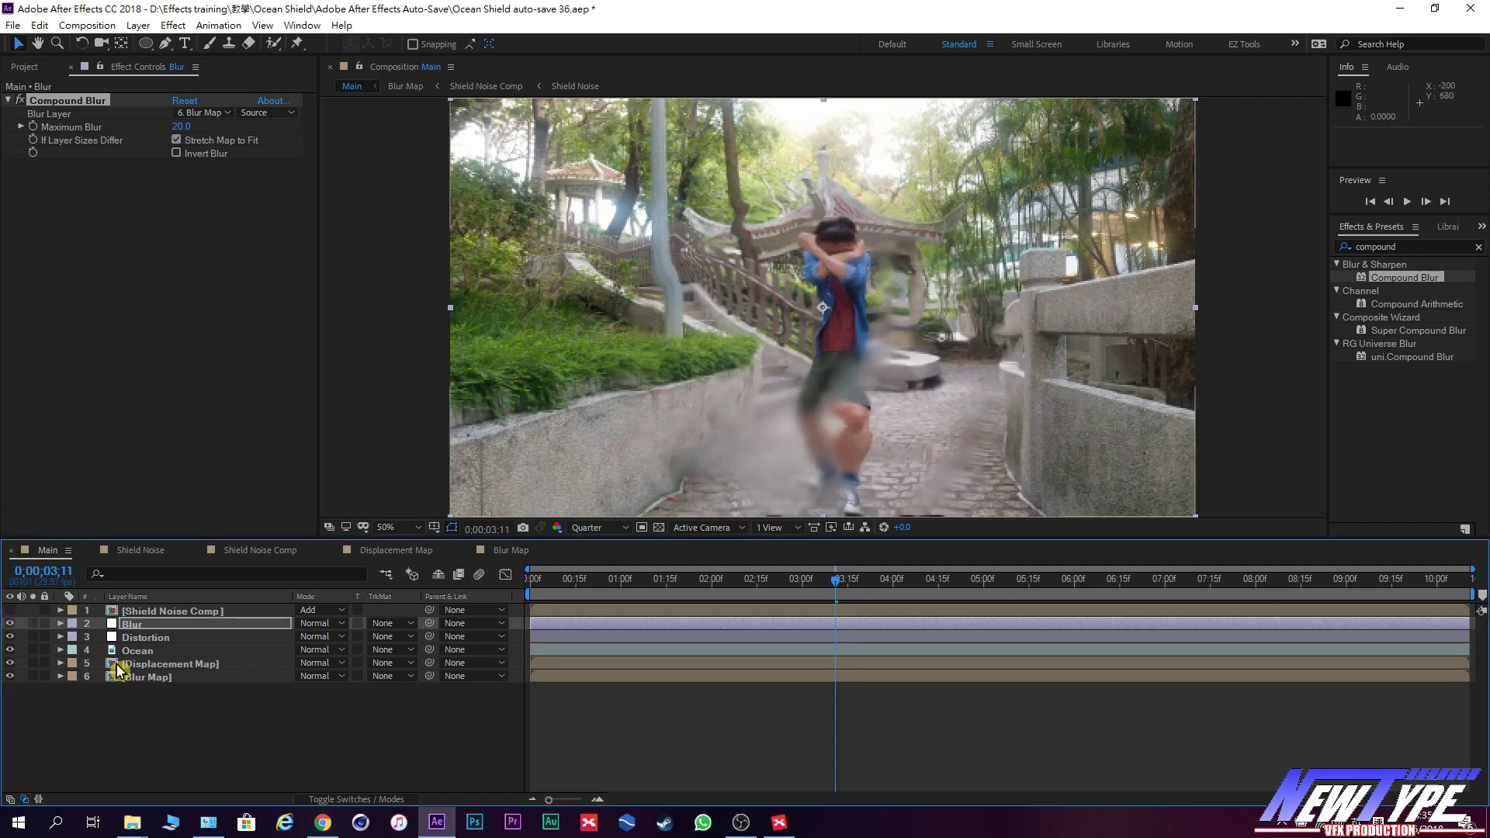
Hide the Distortion layer and scrub to around four seconds to judge the compound blur alone.
{"action": "left_click", "coordinate": [10, 637]}
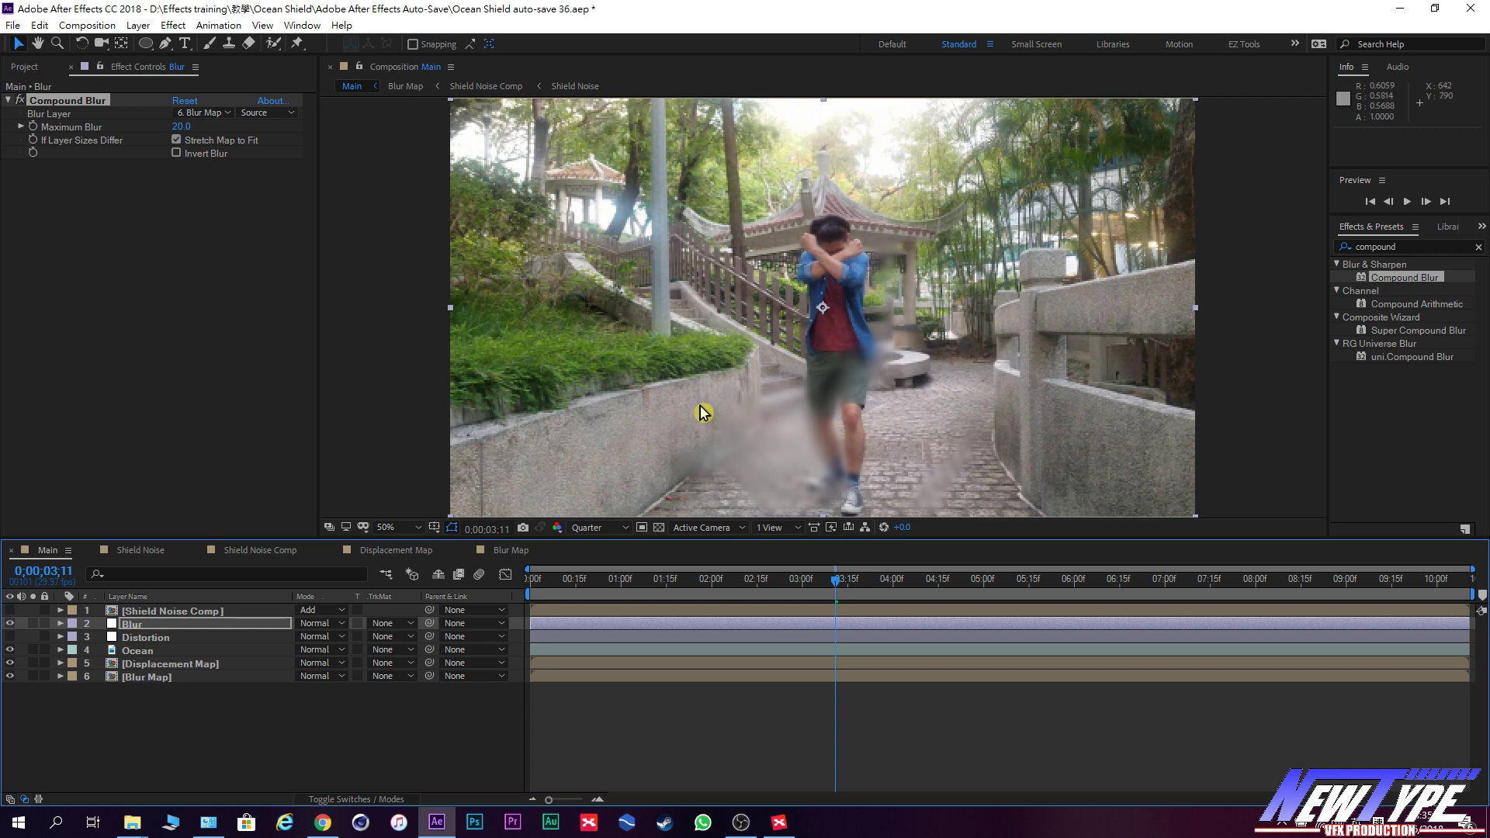
{"action": "mouse_move", "coordinate": [836, 584]}
{"action": "left_mouse_down"}
{"action": "mouse_move", "coordinate": [807, 594]}
{"action": "mouse_move", "coordinate": [849, 603]}
{"action": "left_mouse_up"}
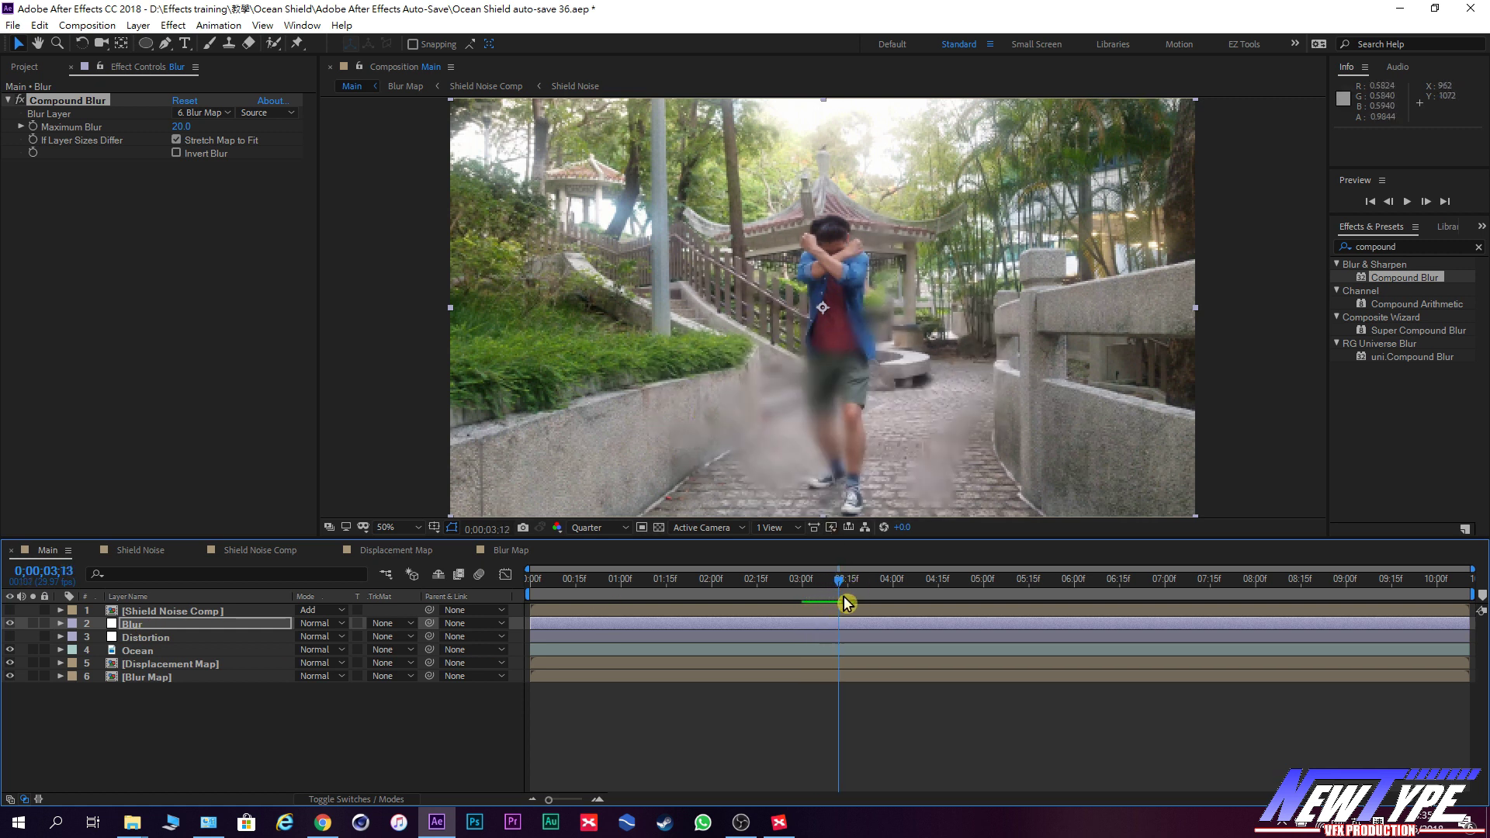
{"action": "left_click_drag", "start_coordinate": [849, 603], "coordinate": [870, 604]}
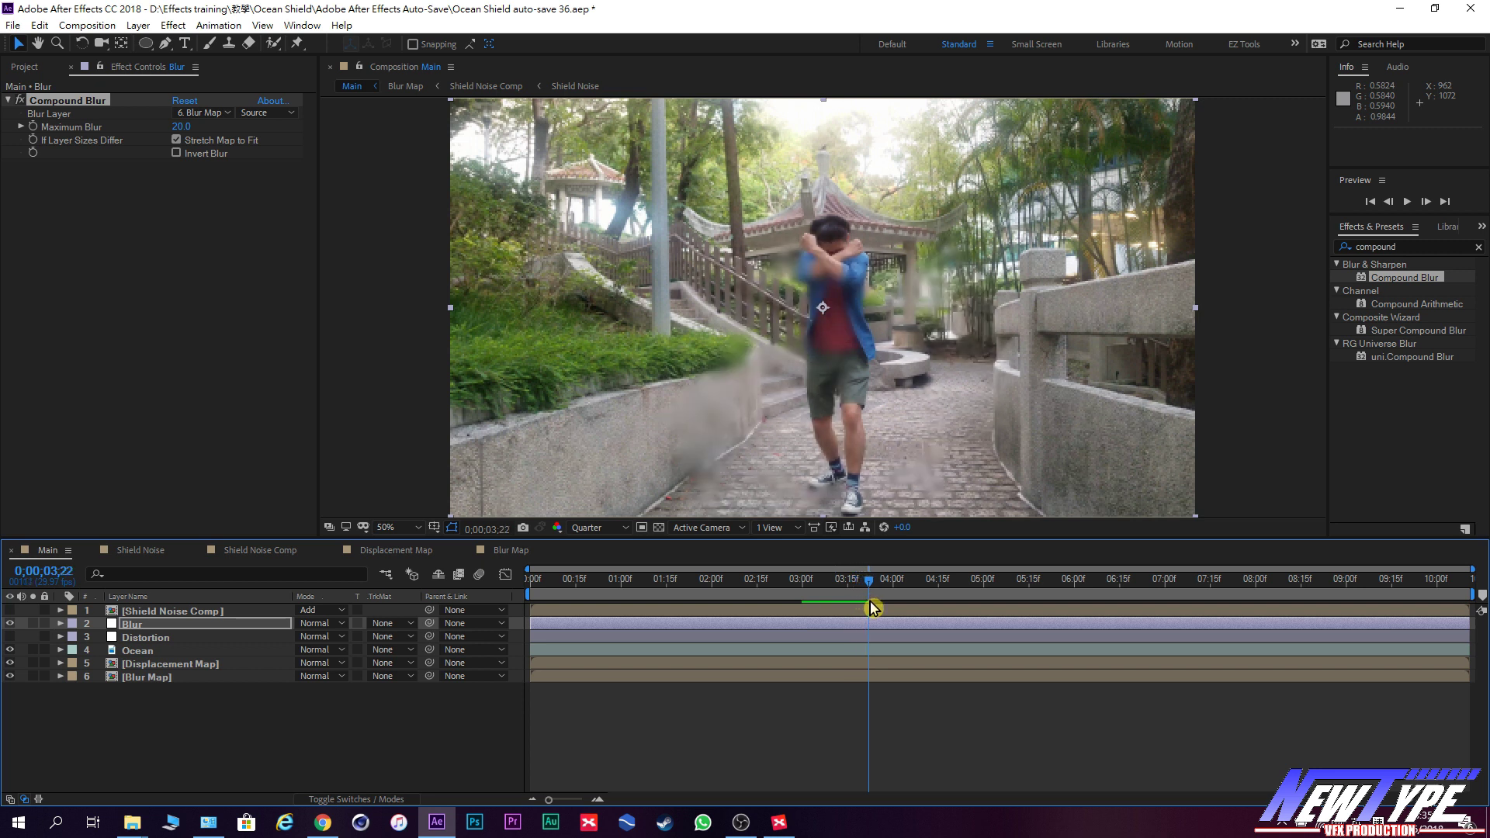
{"action": "left_click", "coordinate": [521, 551]}
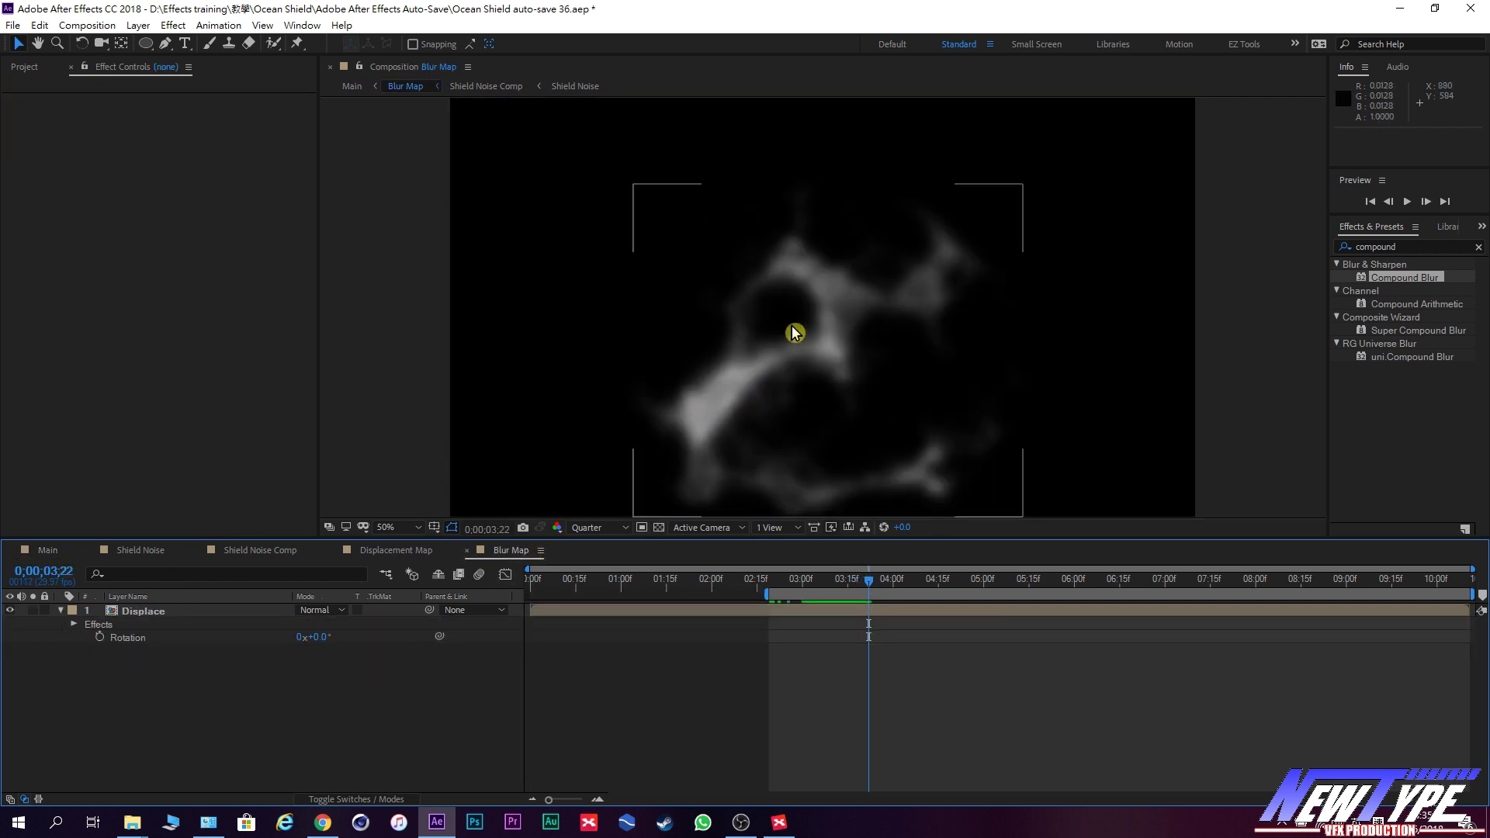
{"action": "left_click", "coordinate": [43, 551]}
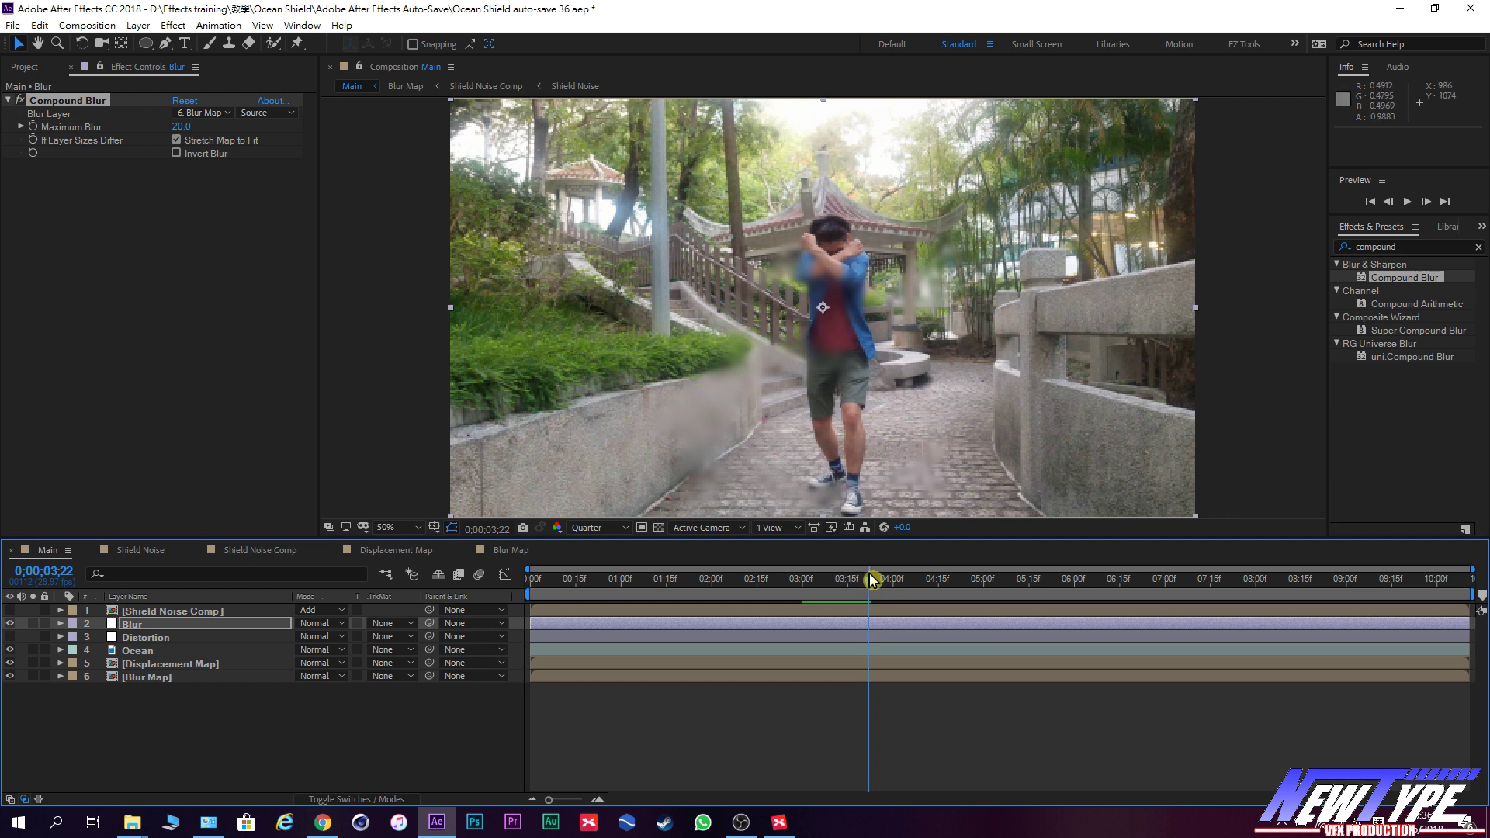
{"action": "left_click_drag", "start_coordinate": [877, 586], "coordinate": [979, 600]}
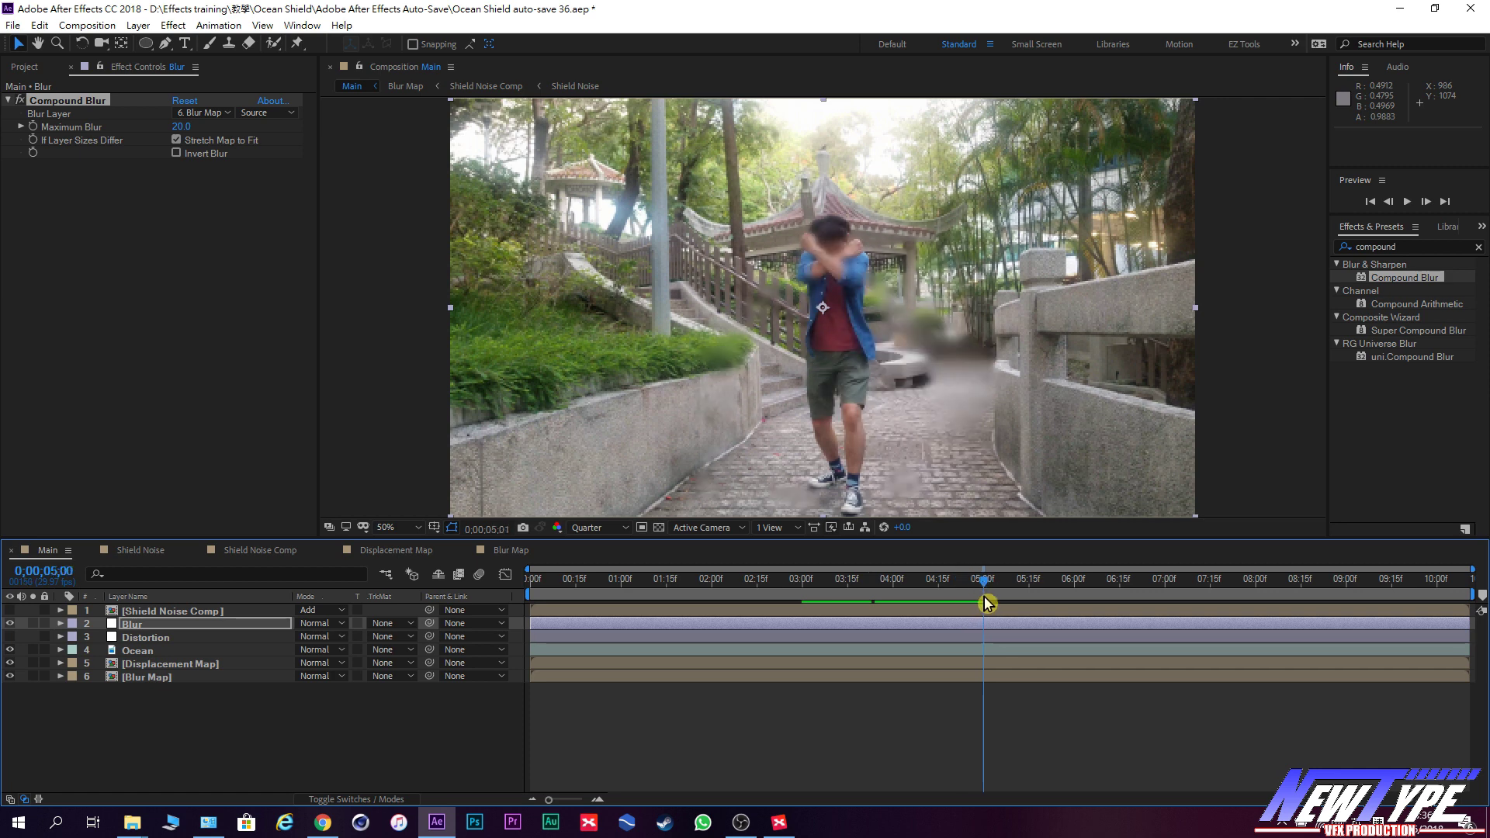
Show Distortion and Shield Noise Comp again, advance near five seconds, and open Blur Map.
{"action": "left_click", "coordinate": [11, 637]}
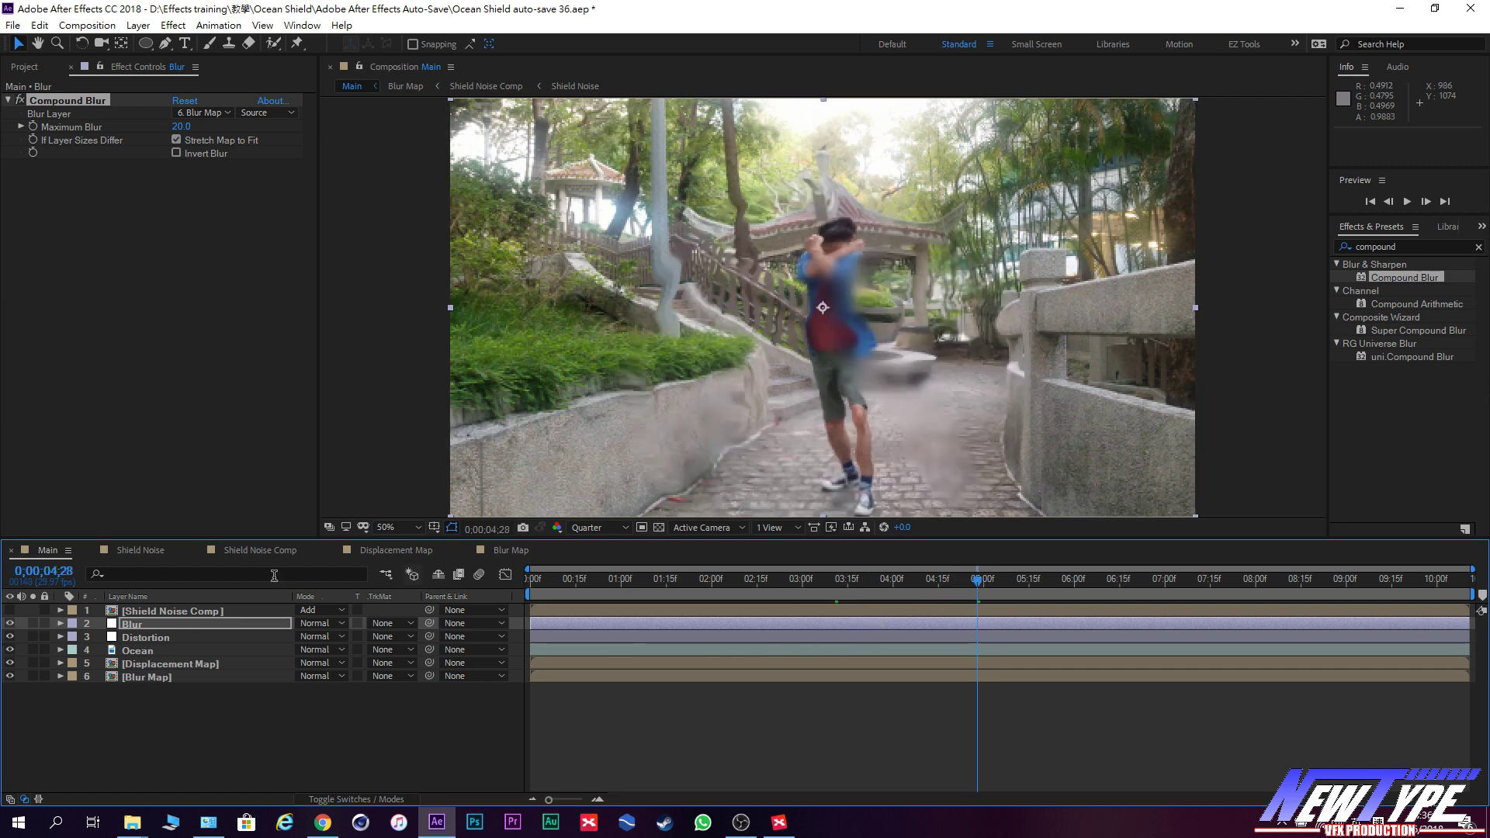
{"action": "left_click", "coordinate": [10, 611]}
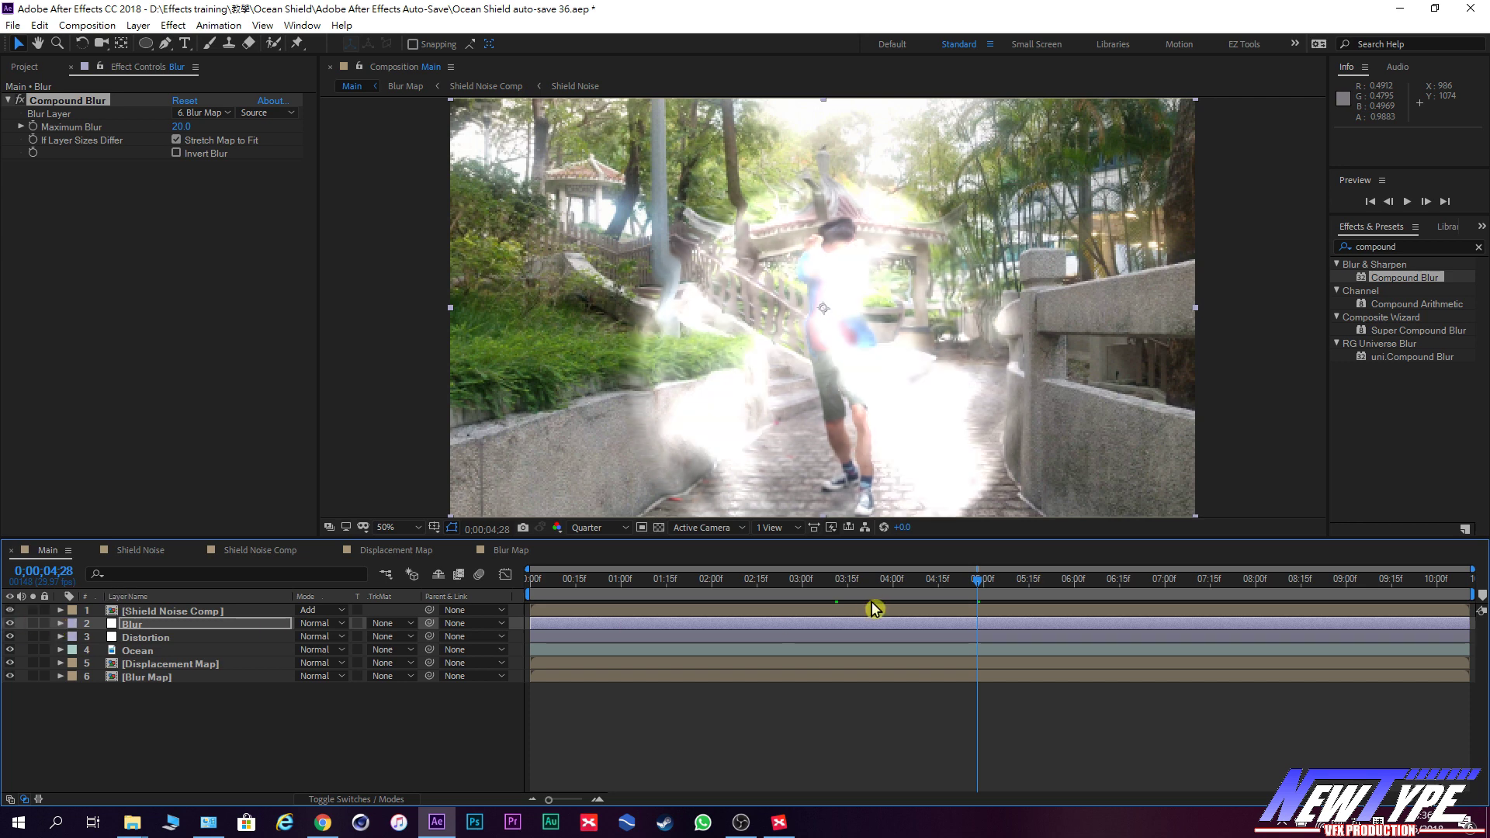
{"action": "left_click_drag", "start_coordinate": [982, 592], "coordinate": [1062, 593]}
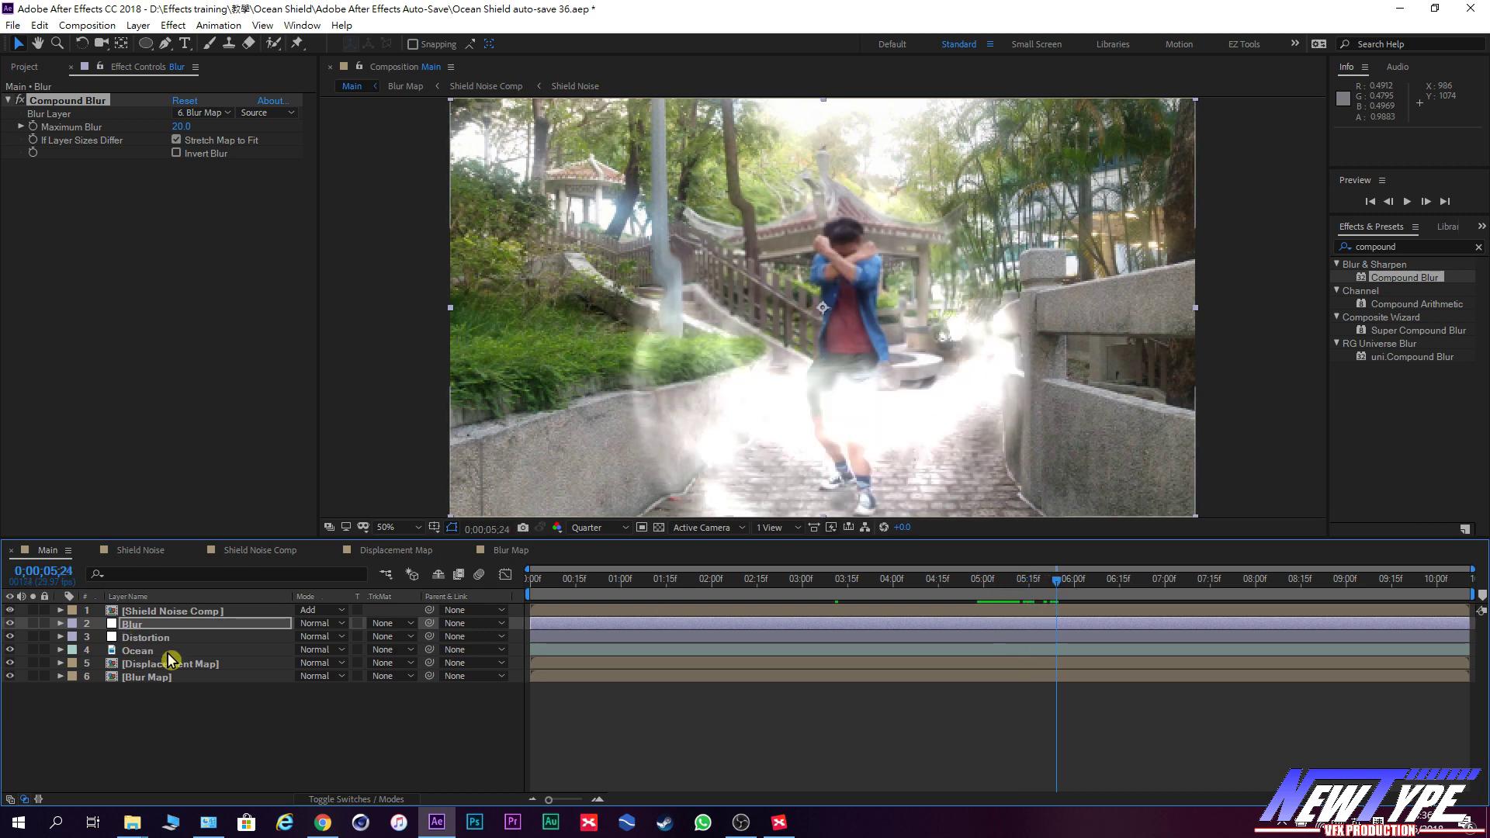
{"action": "left_click", "coordinate": [521, 553]}
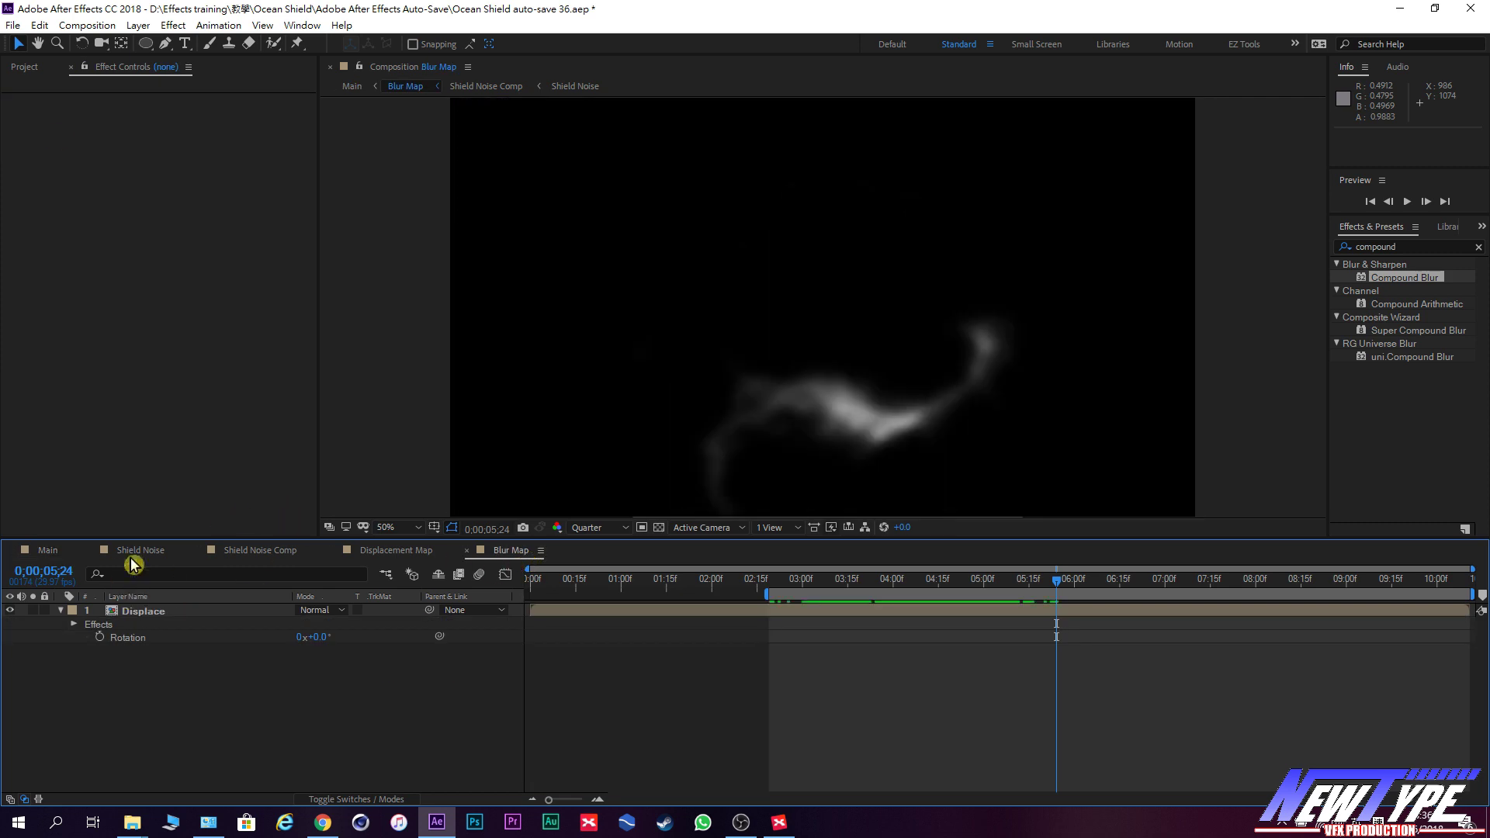
Brighten the Displace Levels to Input Black 0.0667, Gamma 2.03, Input White 0.5961, then return to Main.
{"action": "left_click", "coordinate": [97, 73]}
{"action": "left_click", "coordinate": [133, 618]}
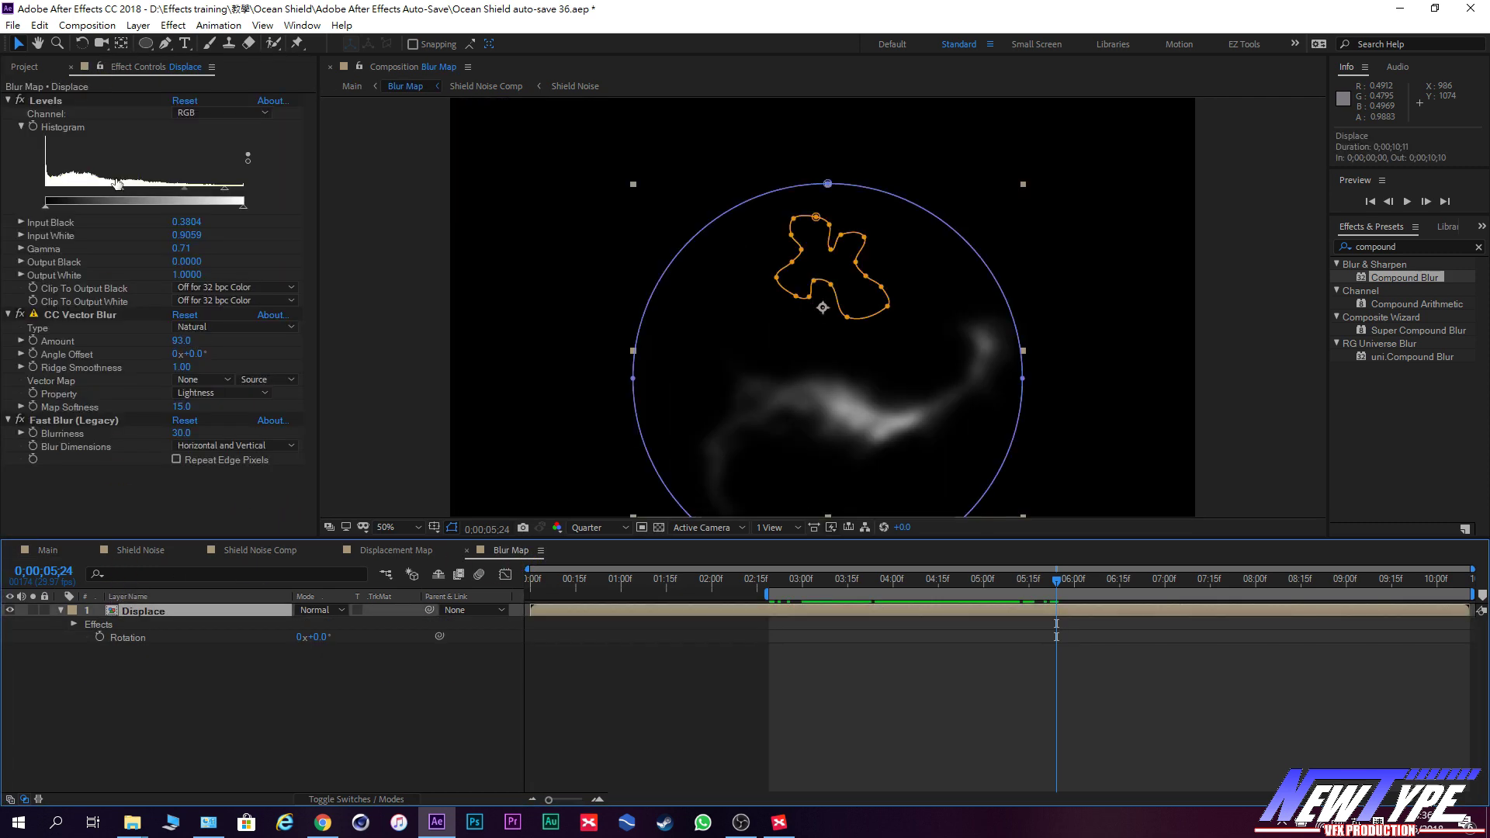
{"action": "left_click_drag", "start_coordinate": [123, 200], "coordinate": [84, 198]}
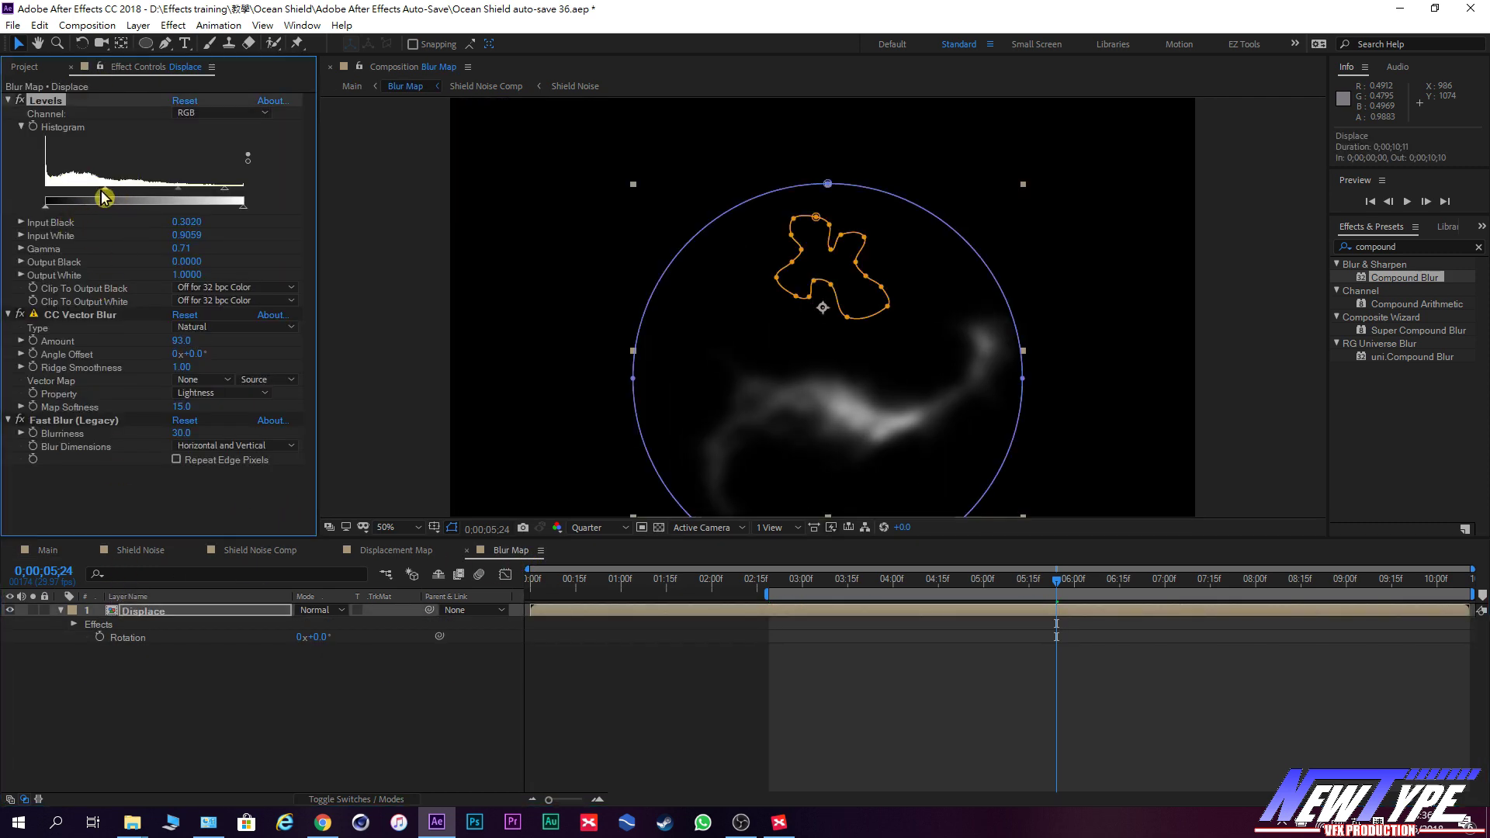
{"action": "left_click_drag", "start_coordinate": [173, 194], "coordinate": [115, 202]}
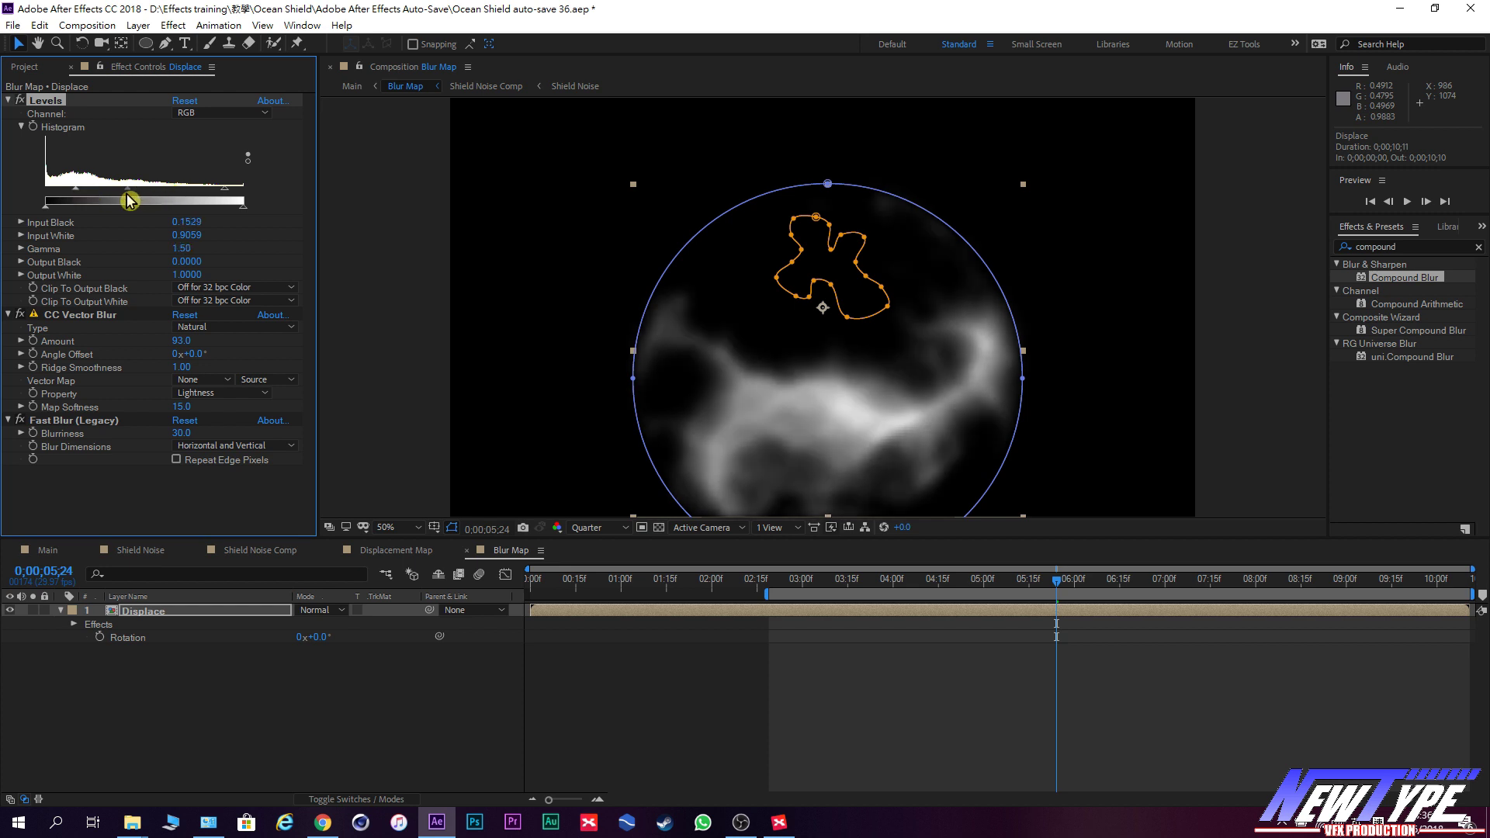
{"action": "left_click_drag", "start_coordinate": [228, 202], "coordinate": [61, 203]}
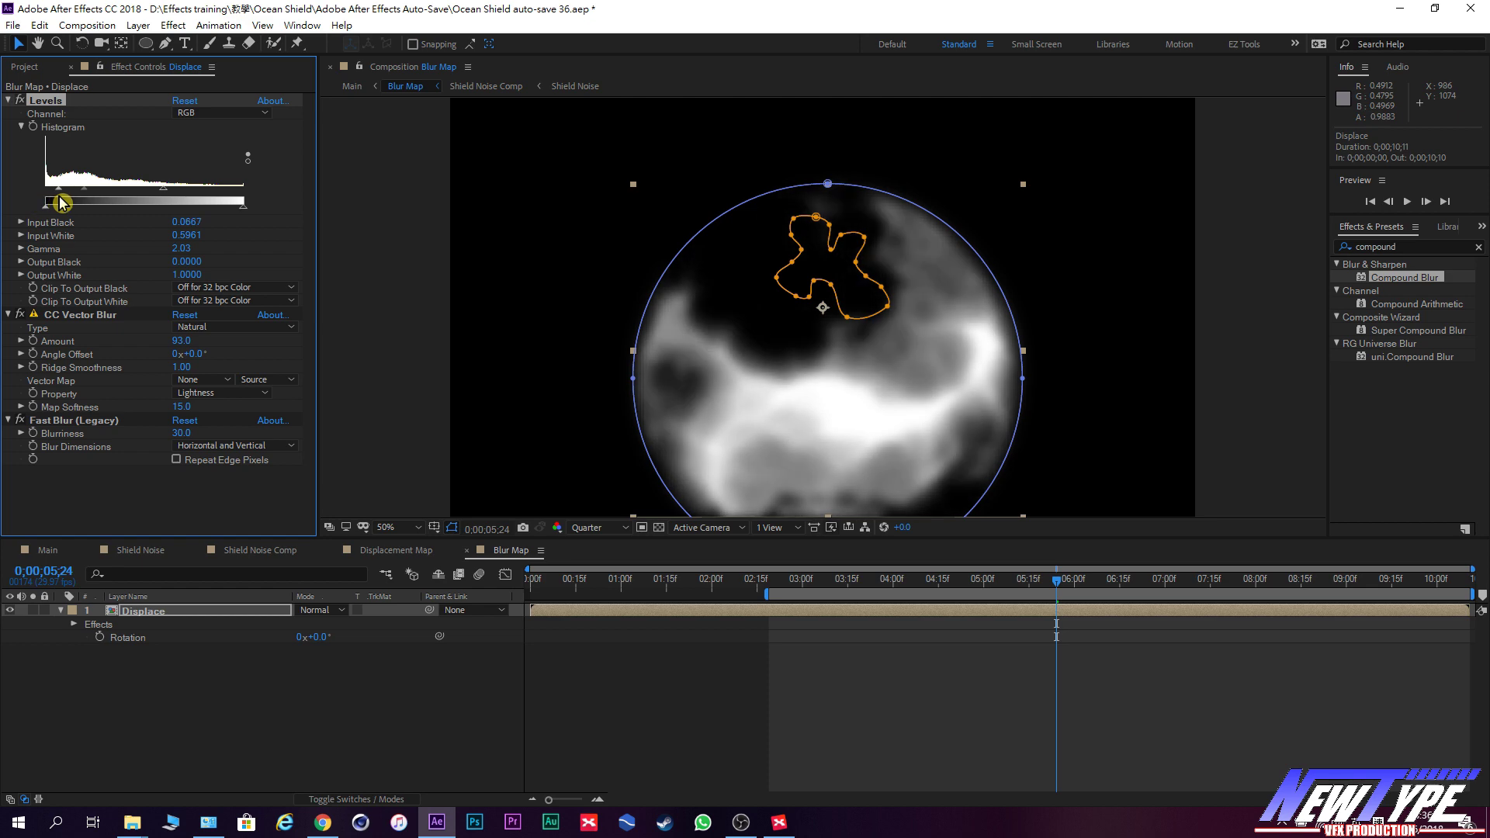
{"action": "left_click", "coordinate": [62, 553]}
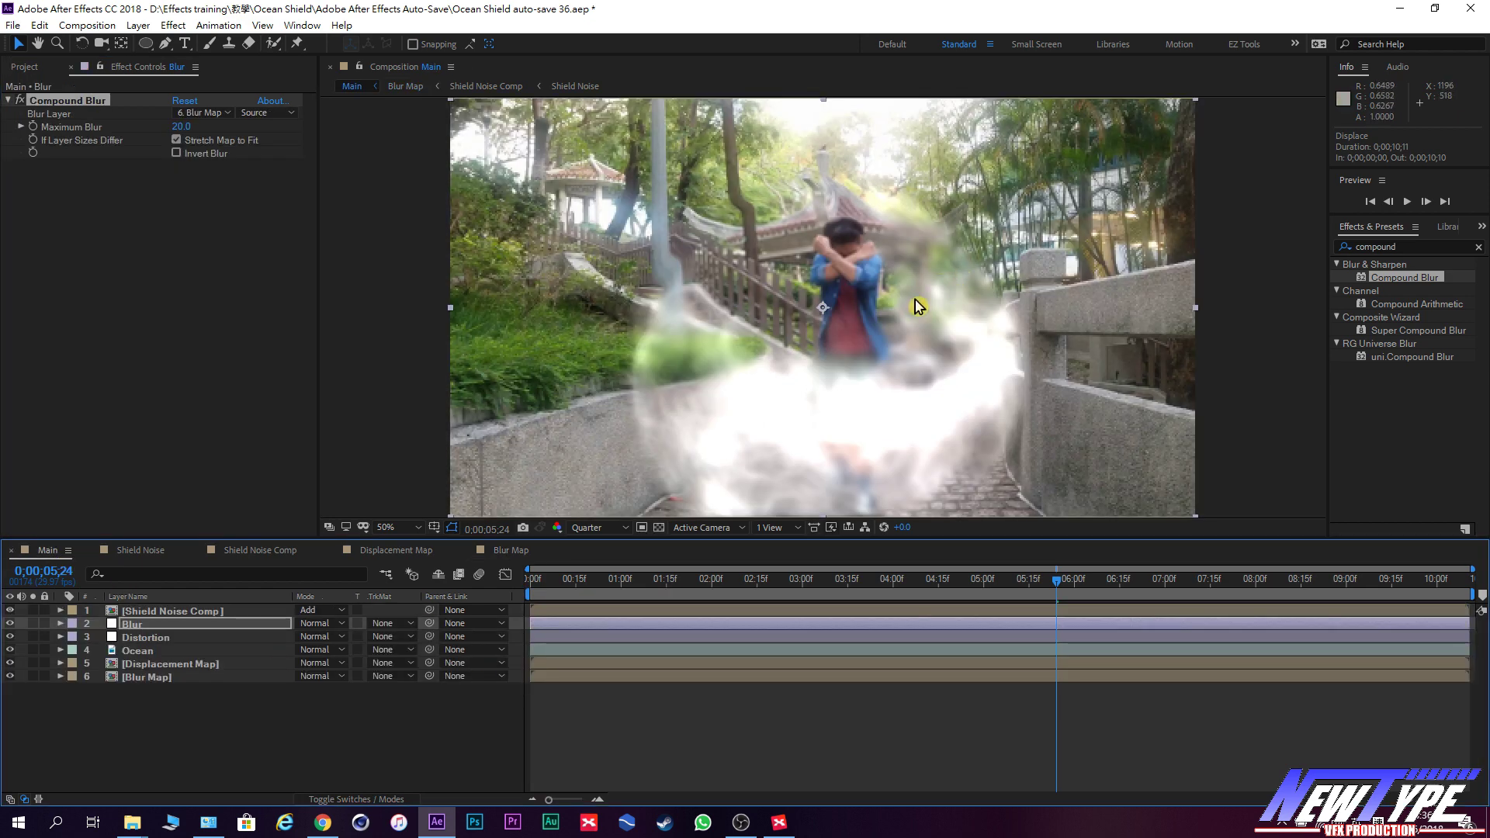
Test Compound Blur Maximum Blur at 1 and much higher around 0;00;05;13, settling on 7.0.
{"action": "mouse_move", "coordinate": [1048, 583]}
{"action": "left_mouse_down"}
{"action": "mouse_move", "coordinate": [907, 602]}
{"action": "mouse_move", "coordinate": [1035, 603]}
{"action": "left_mouse_up"}
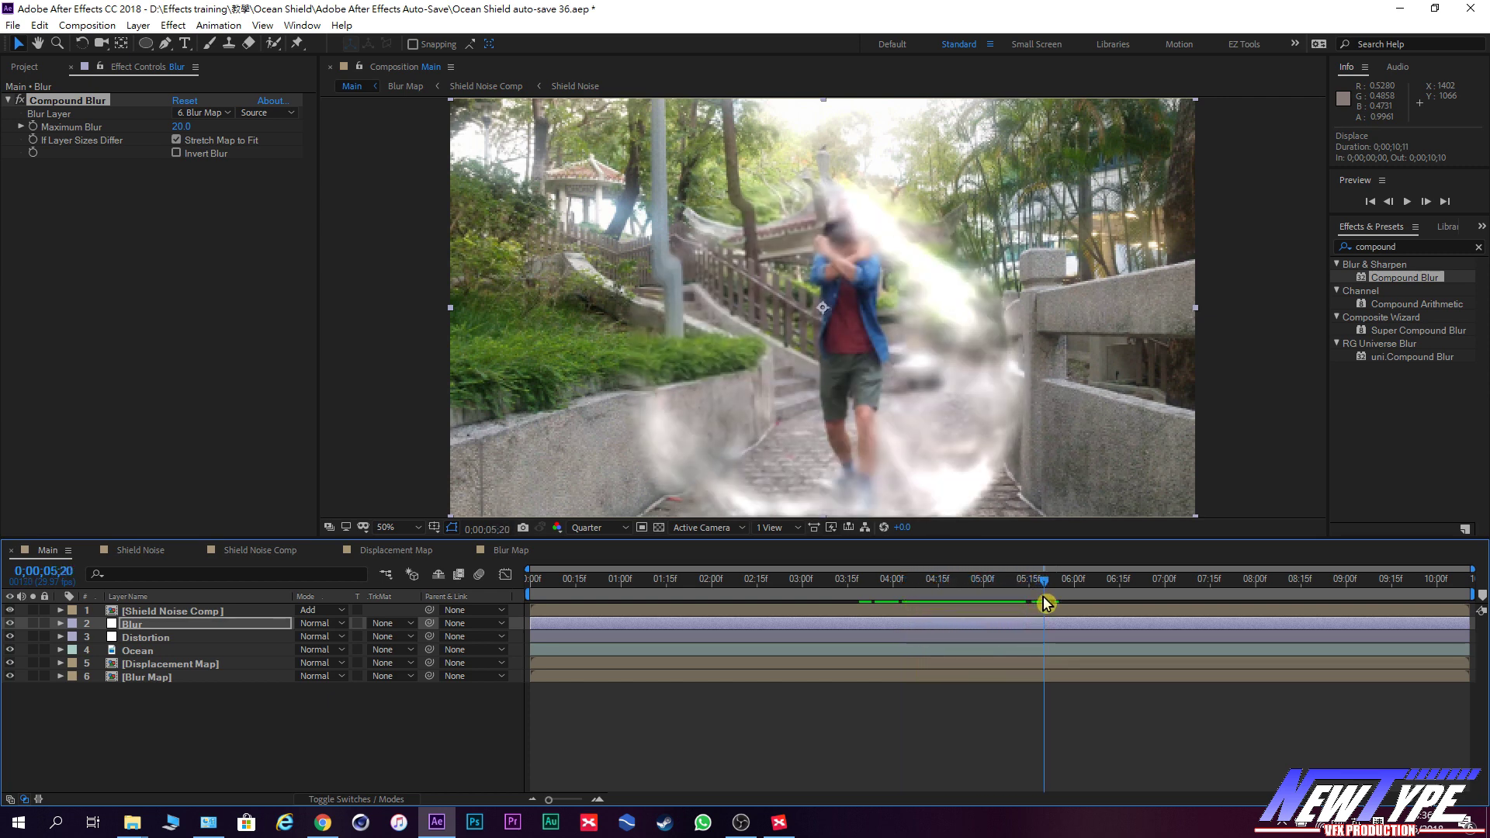
{"action": "left_click_drag", "start_coordinate": [1036, 602], "coordinate": [1048, 603]}
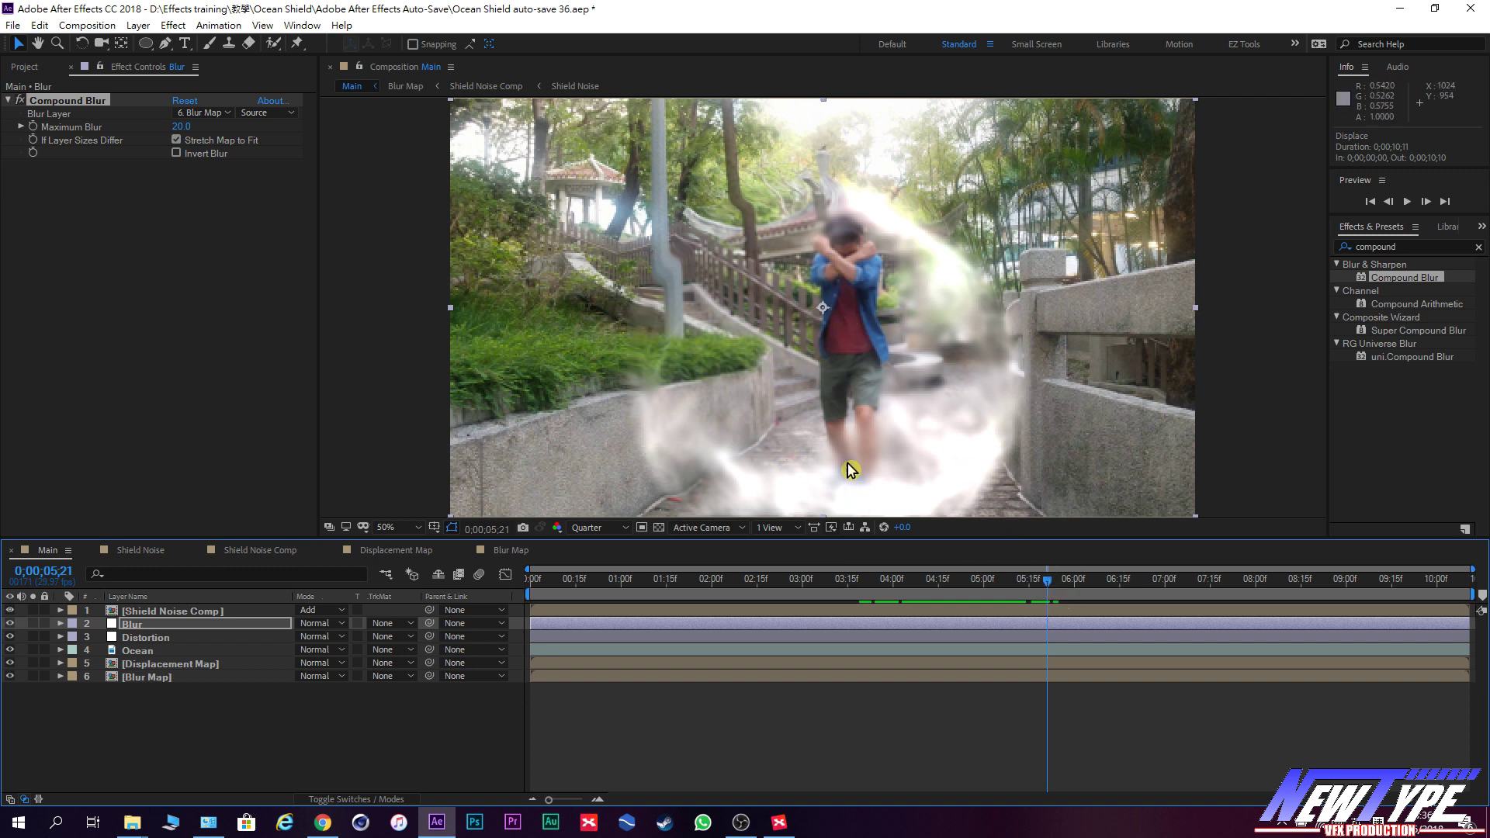
{"action": "left_click_drag", "start_coordinate": [1048, 581], "coordinate": [1007, 581]}
{"action": "left_click_drag", "start_coordinate": [180, 126], "coordinate": [170, 132]}
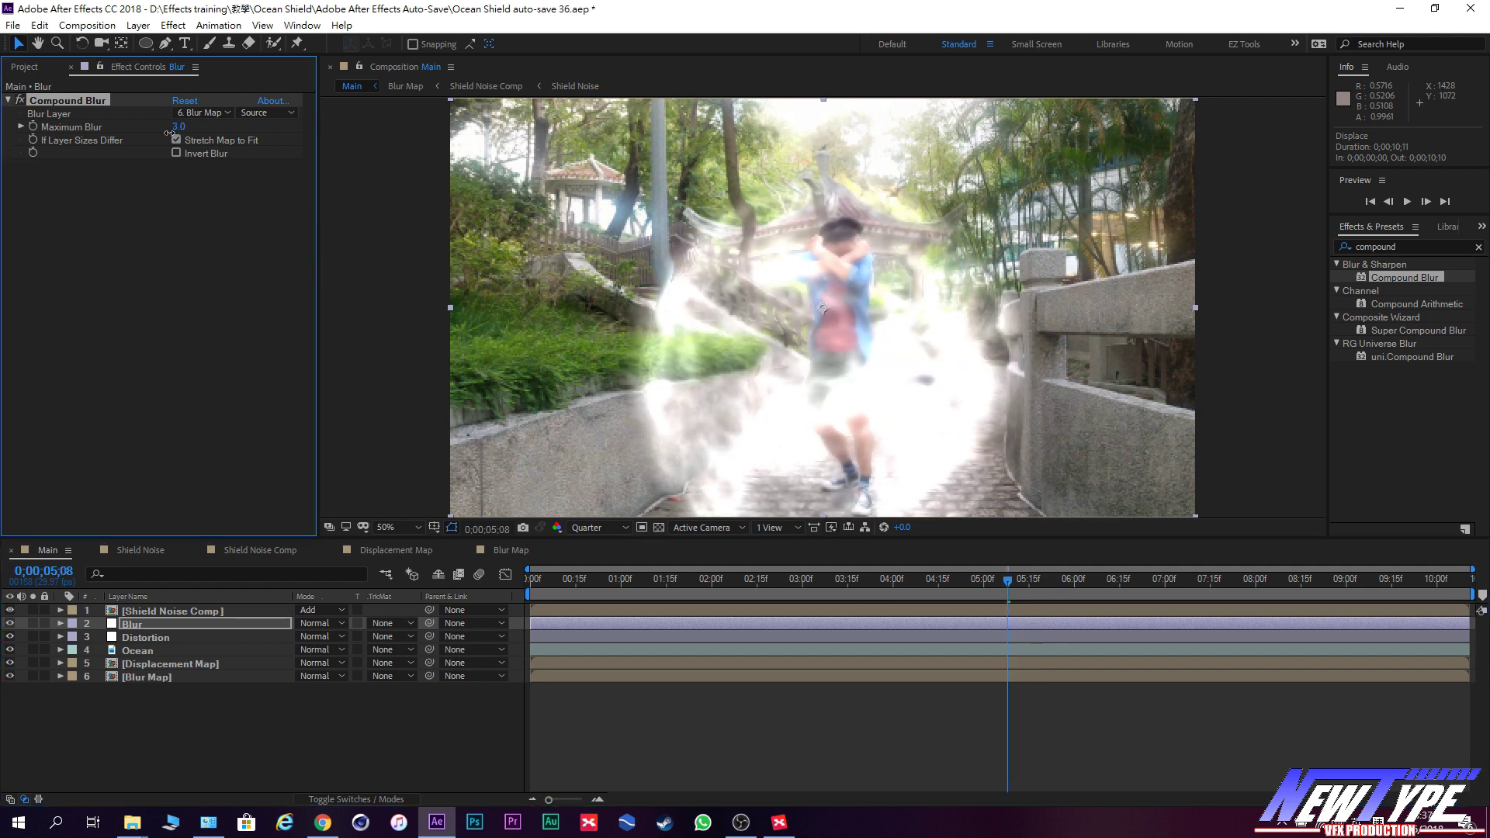
{"action": "left_click", "coordinate": [1035, 581]}
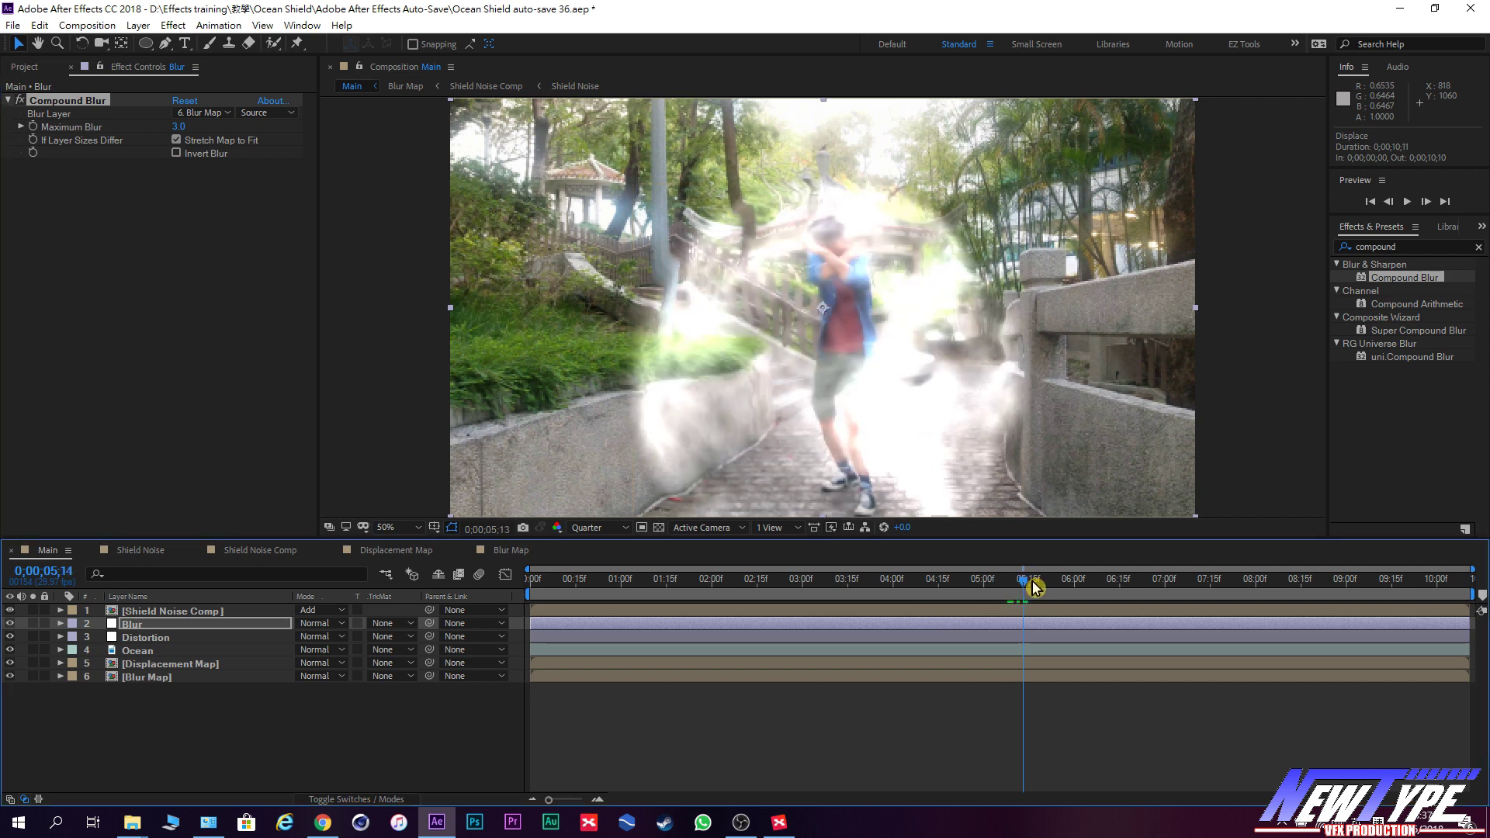
{"action": "left_click_drag", "start_coordinate": [1040, 582], "coordinate": [1024, 582]}
{"action": "mouse_move", "coordinate": [184, 127]}
{"action": "left_mouse_down"}
{"action": "mouse_move", "coordinate": [366, 130]}
{"action": "mouse_move", "coordinate": [226, 153]}
{"action": "left_mouse_up"}
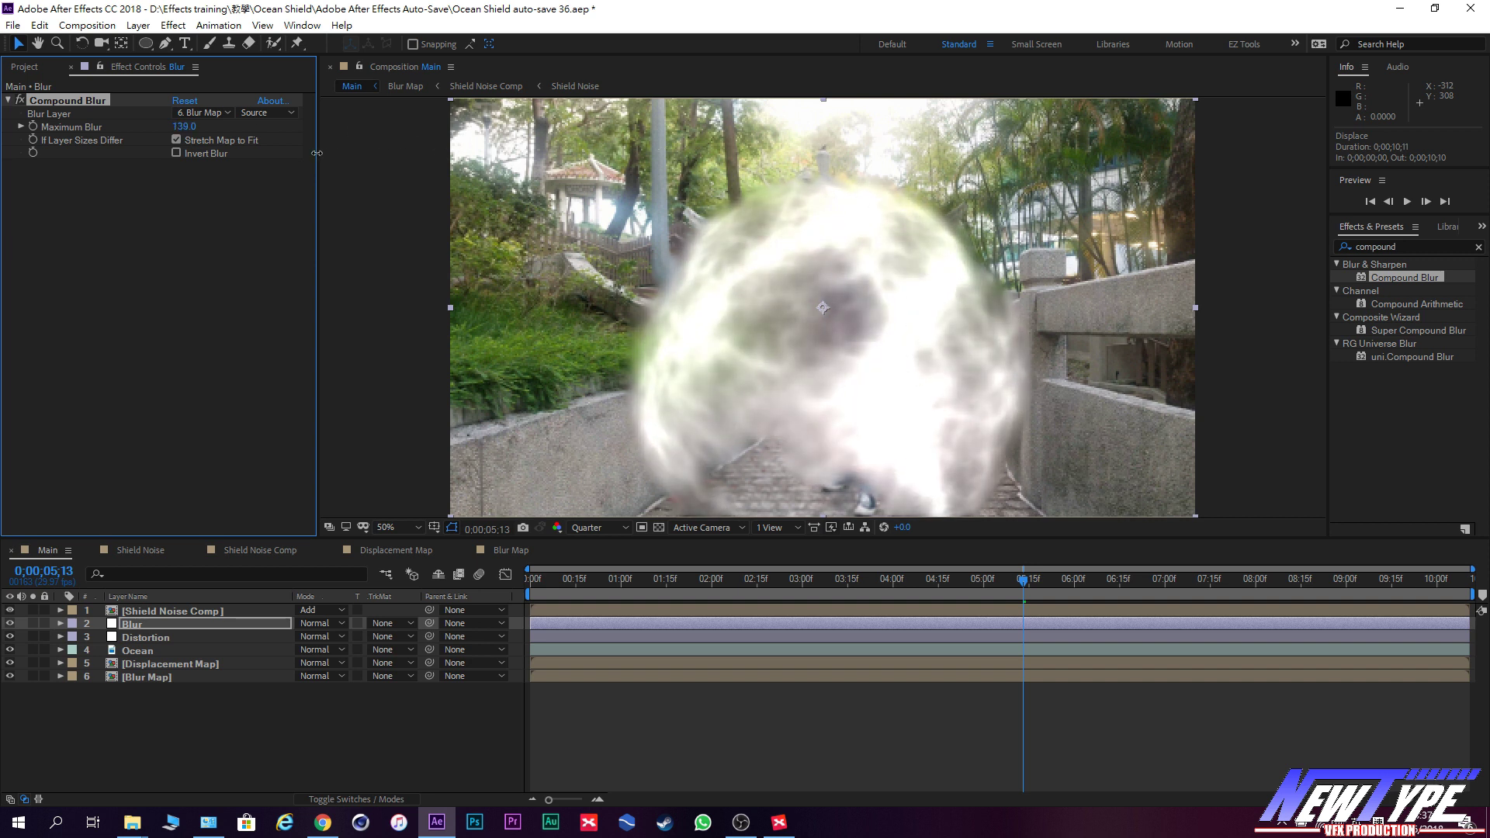
{"action": "left_click_drag", "start_coordinate": [223, 154], "coordinate": [218, 153]}
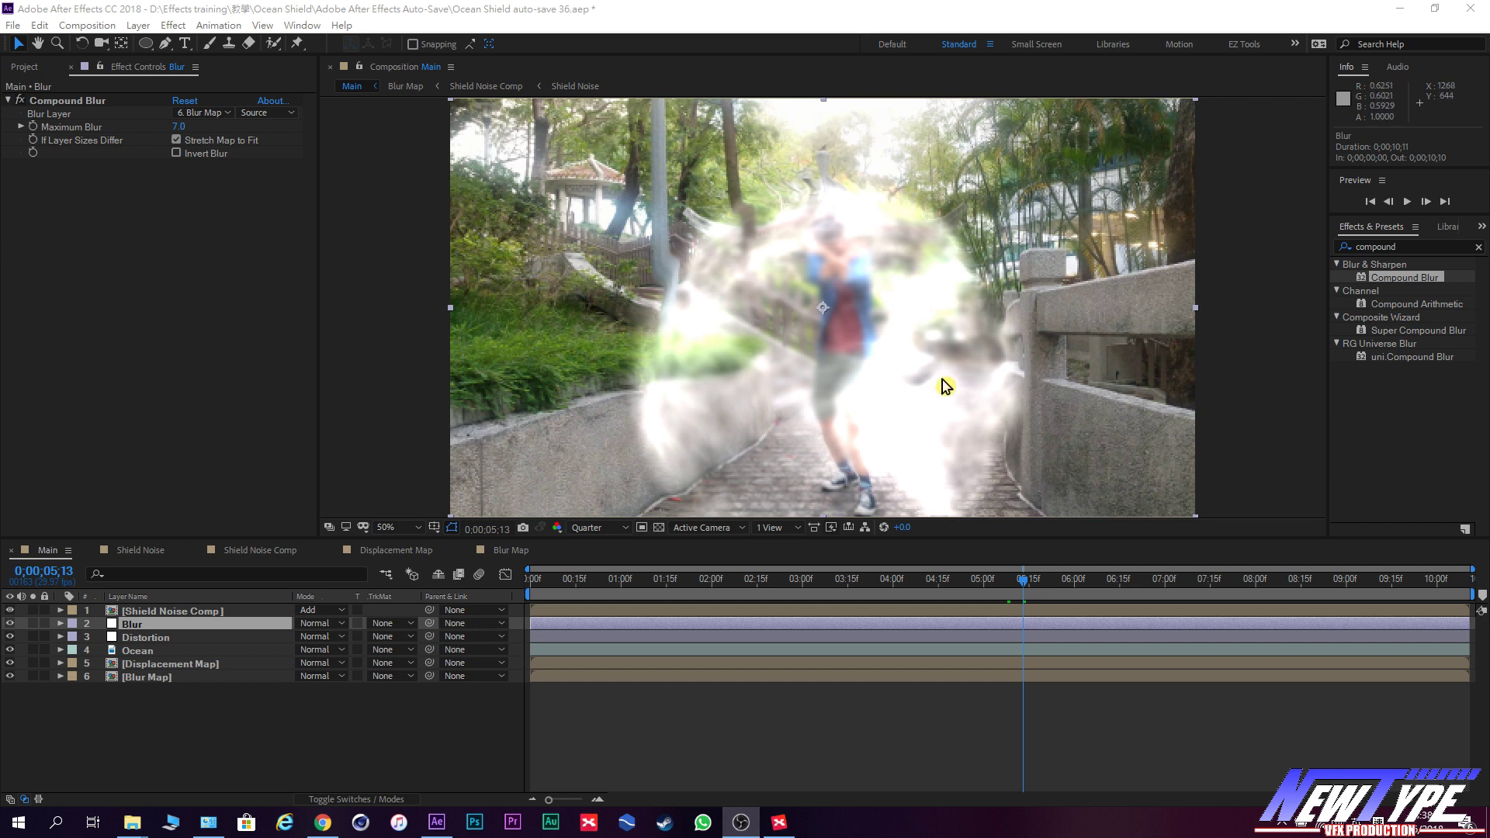
Review the Shield Noise Comp, Blur and Distortion layers around the four-second mark.
{"action": "left_click", "coordinate": [193, 611]}
{"action": "left_click", "coordinate": [194, 624]}
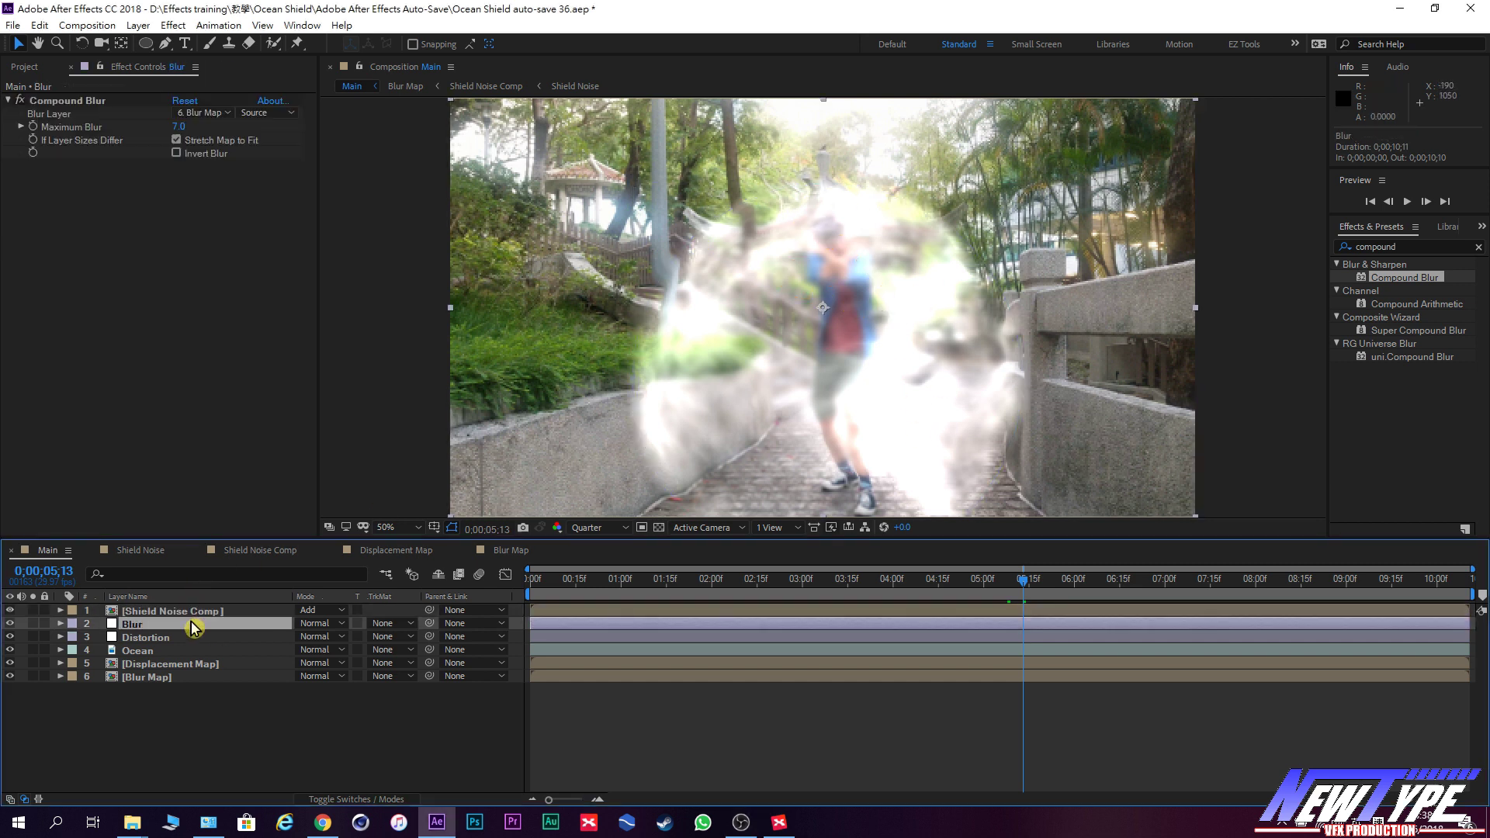
{"action": "left_click", "coordinate": [192, 637]}
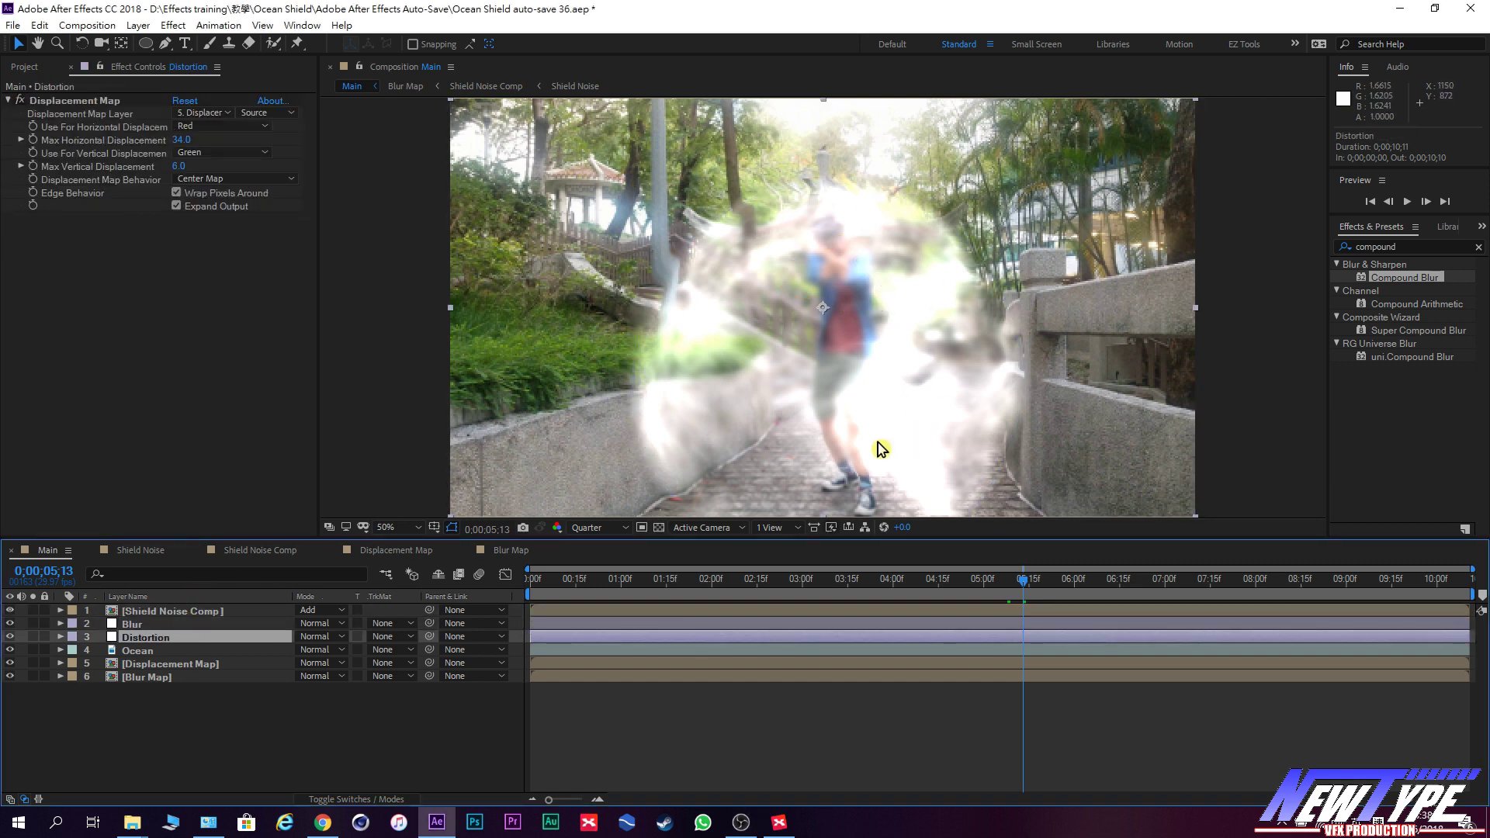
{"action": "left_click", "coordinate": [184, 624]}
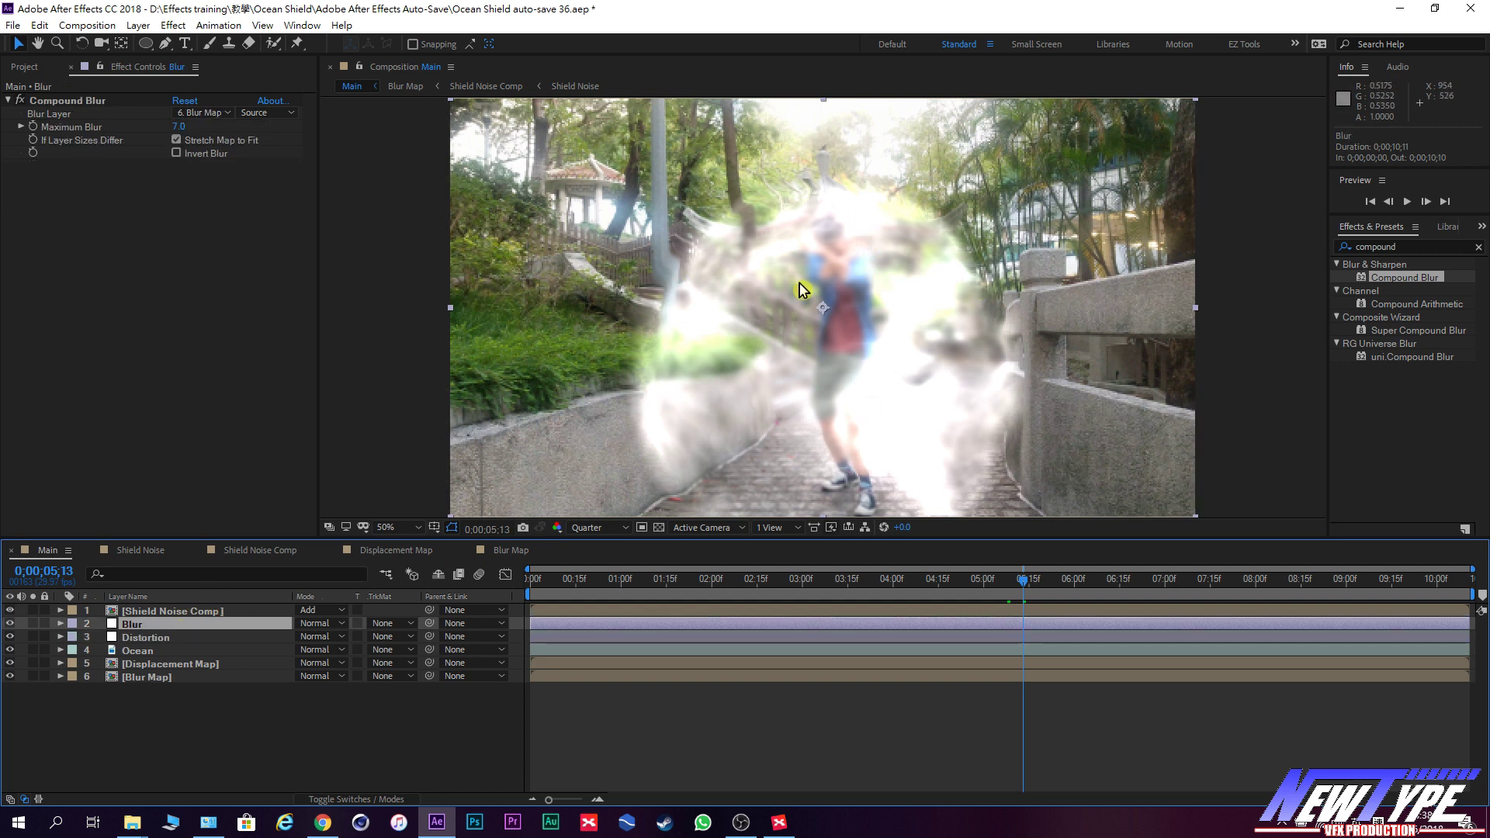
{"action": "left_click", "coordinate": [187, 637]}
{"action": "mouse_move", "coordinate": [1028, 584]}
{"action": "left_mouse_down"}
{"action": "mouse_move", "coordinate": [852, 606]}
{"action": "mouse_move", "coordinate": [864, 606]}
{"action": "left_mouse_up"}
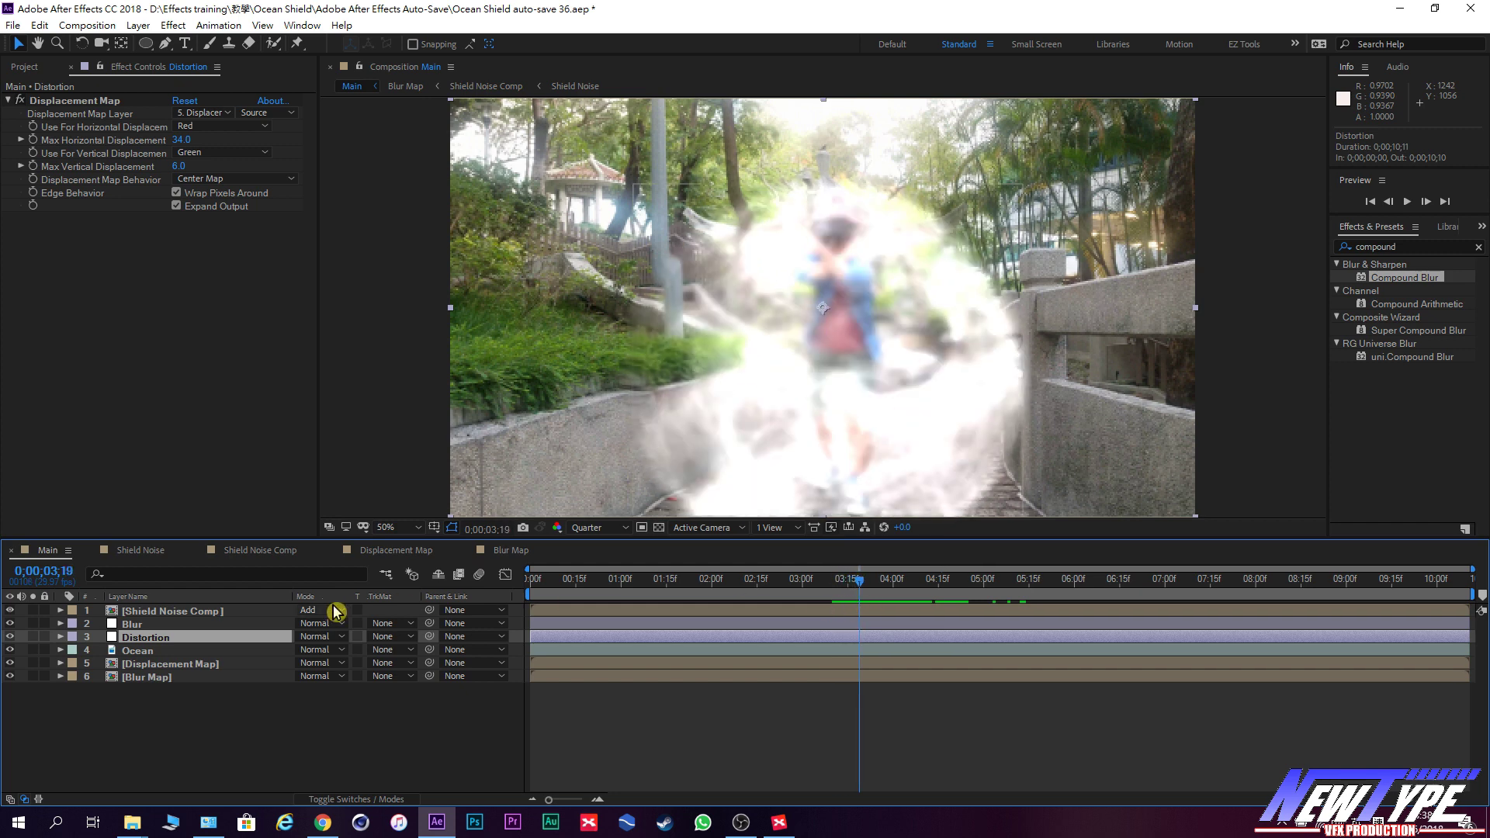
Hide Shield Noise Comp, Blur and Distortion, then duplicate the Ocean layer.
{"action": "left_click", "coordinate": [11, 611]}
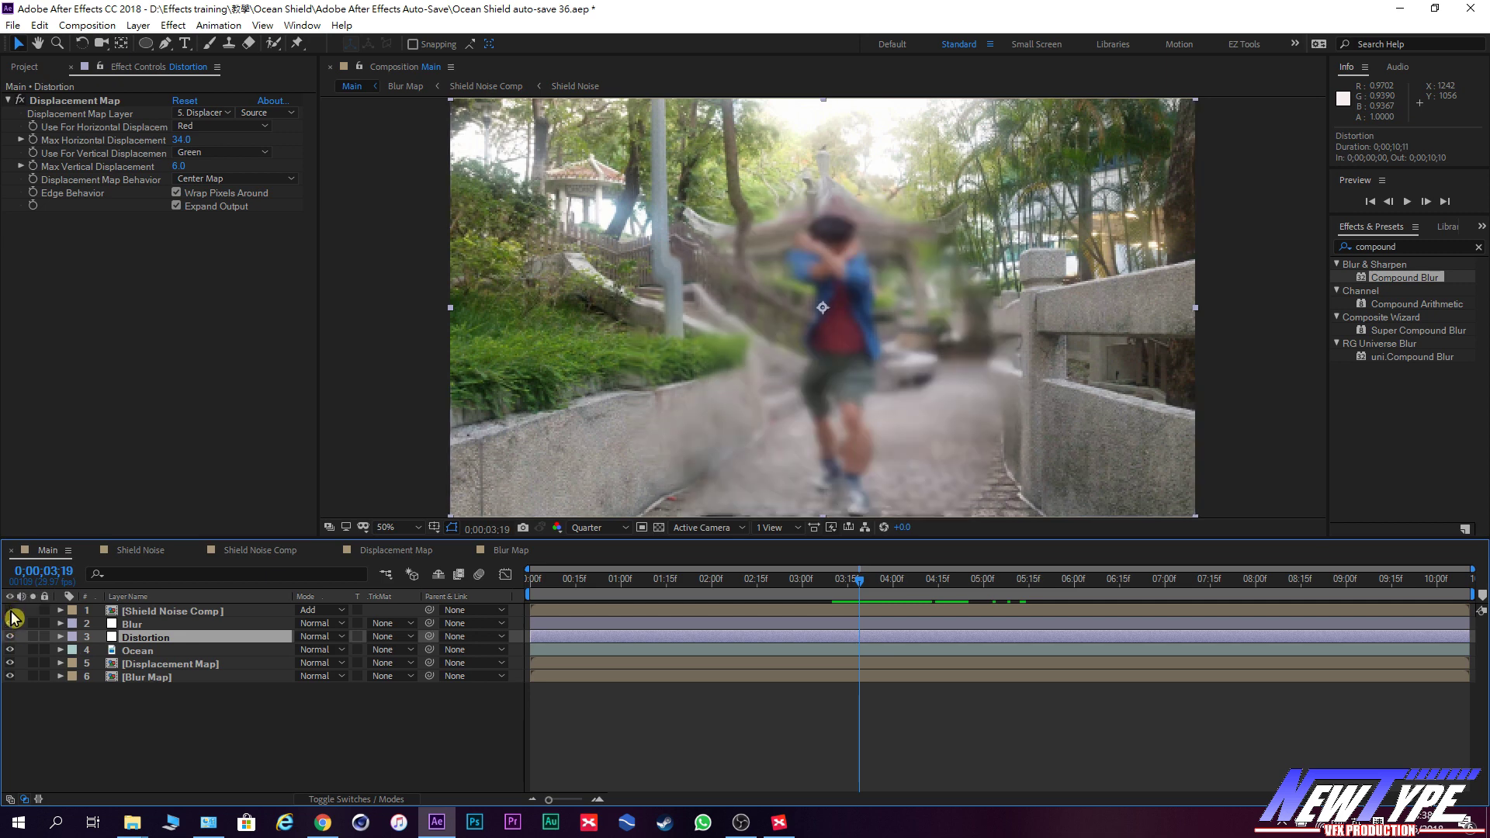
{"action": "left_click", "coordinate": [10, 624]}
{"action": "left_click", "coordinate": [10, 637]}
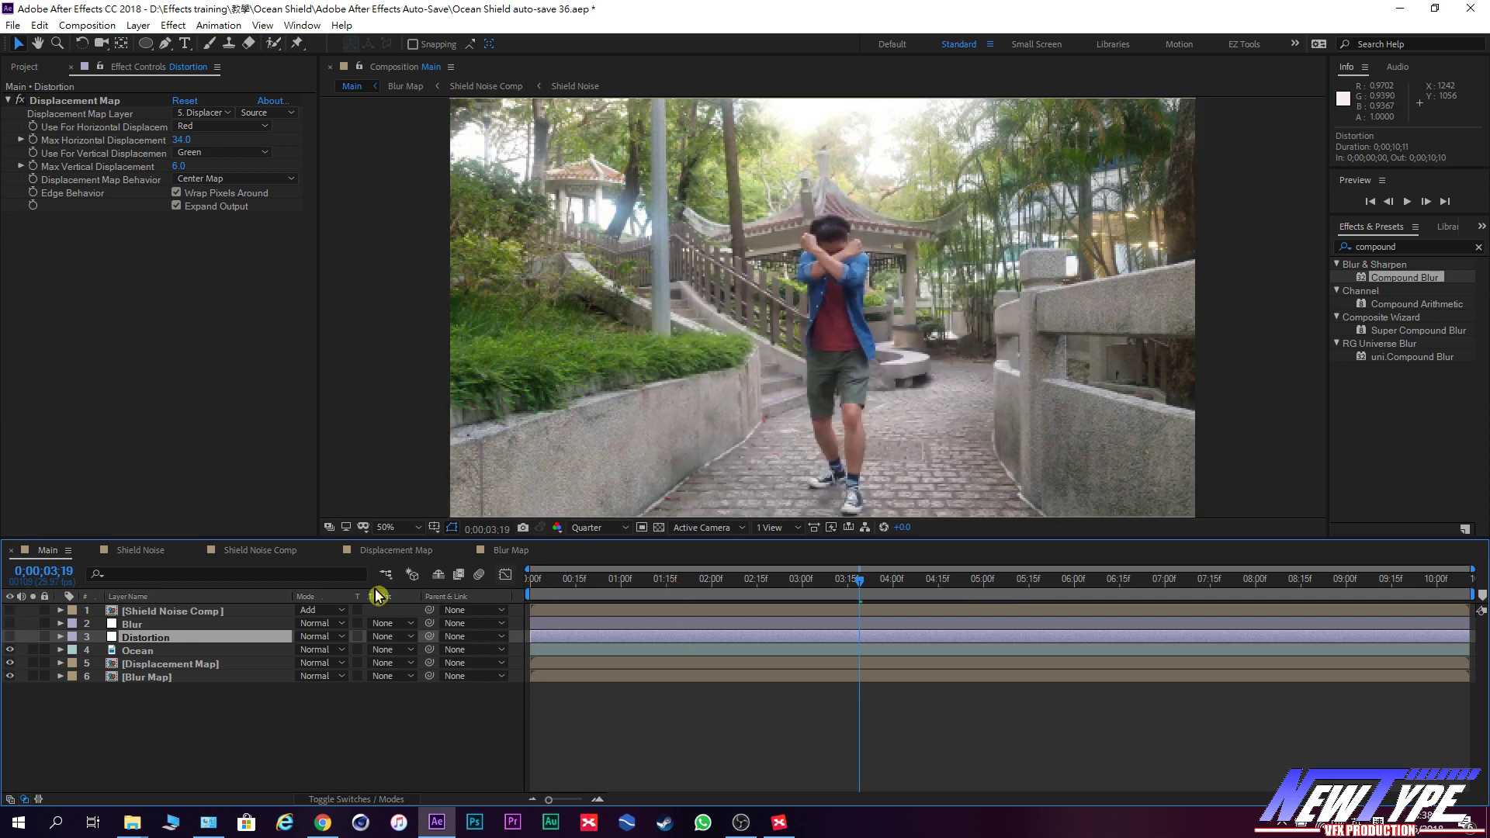
{"action": "left_click", "coordinate": [173, 652]}
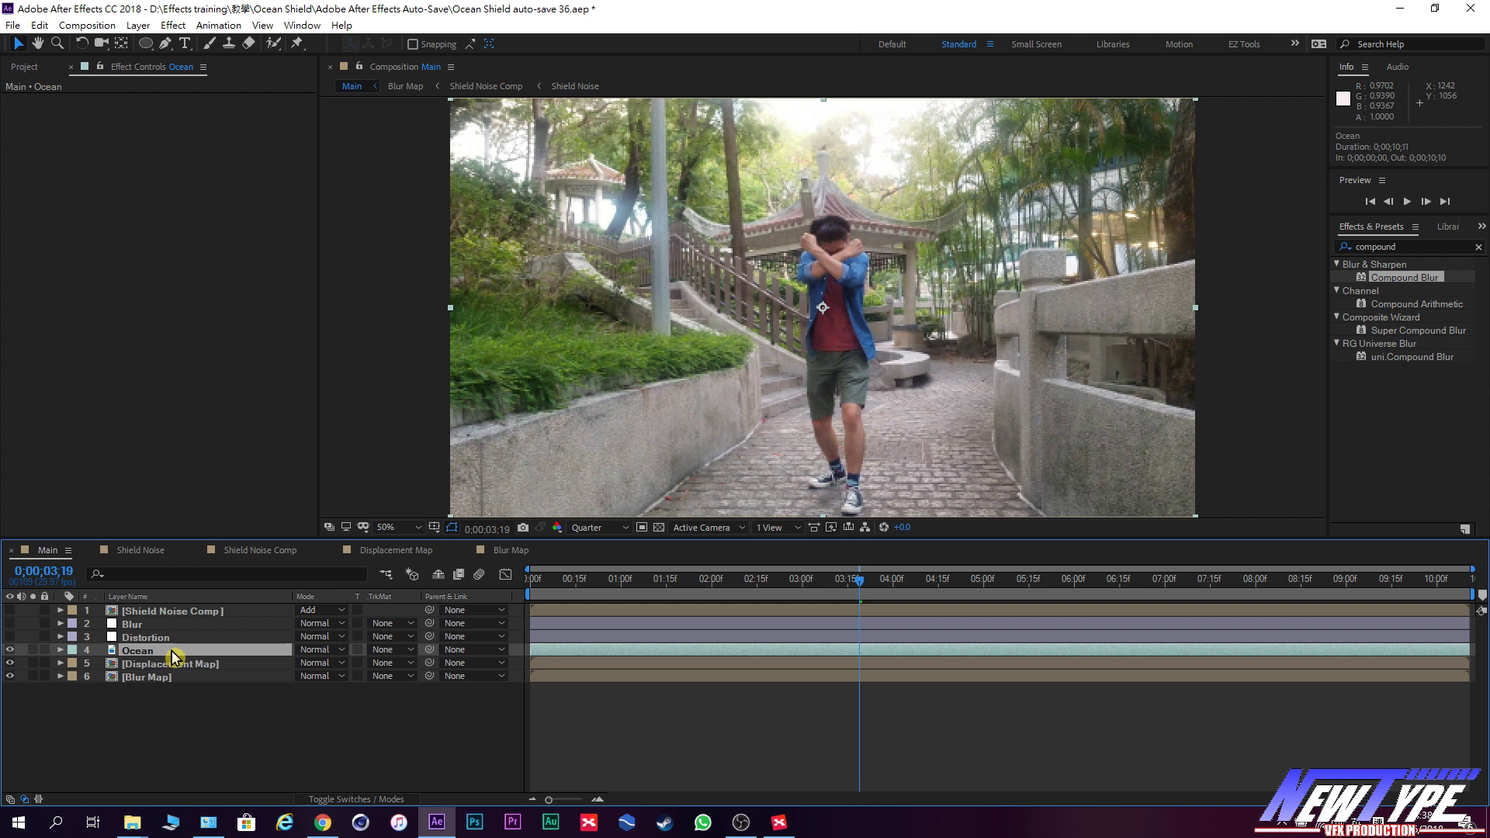
{"action": "key", "text": "ctrl+d"}
Start a Pen mask on the Ocean copy, from the person's head down the legs.
{"action": "left_click_drag", "start_coordinate": [863, 583], "coordinate": [594, 602]}
{"action": "left_click", "coordinate": [166, 45]}
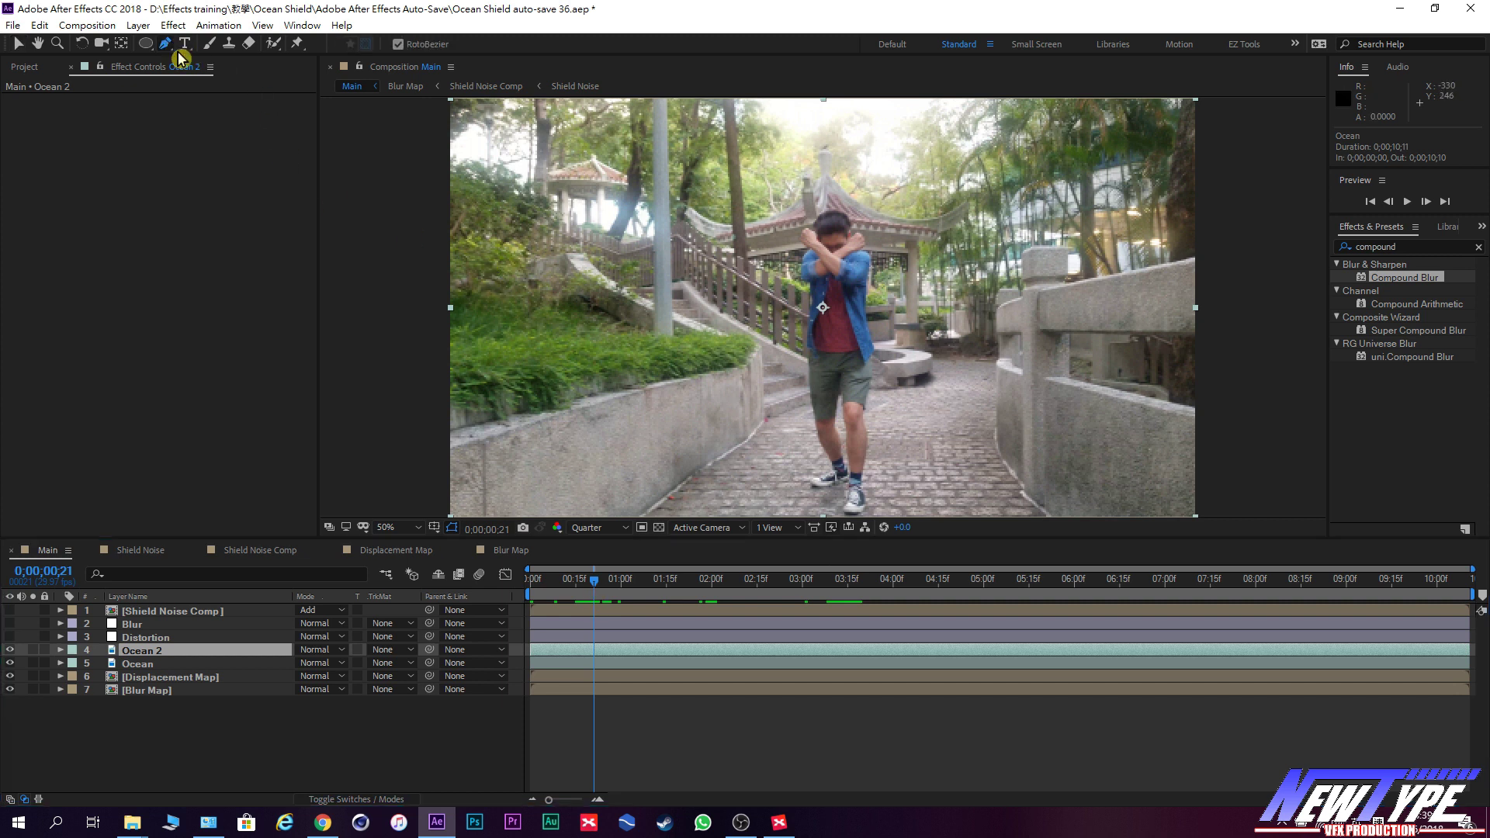
{"action": "left_click", "coordinate": [831, 211]}
{"action": "left_click", "coordinate": [822, 215]}
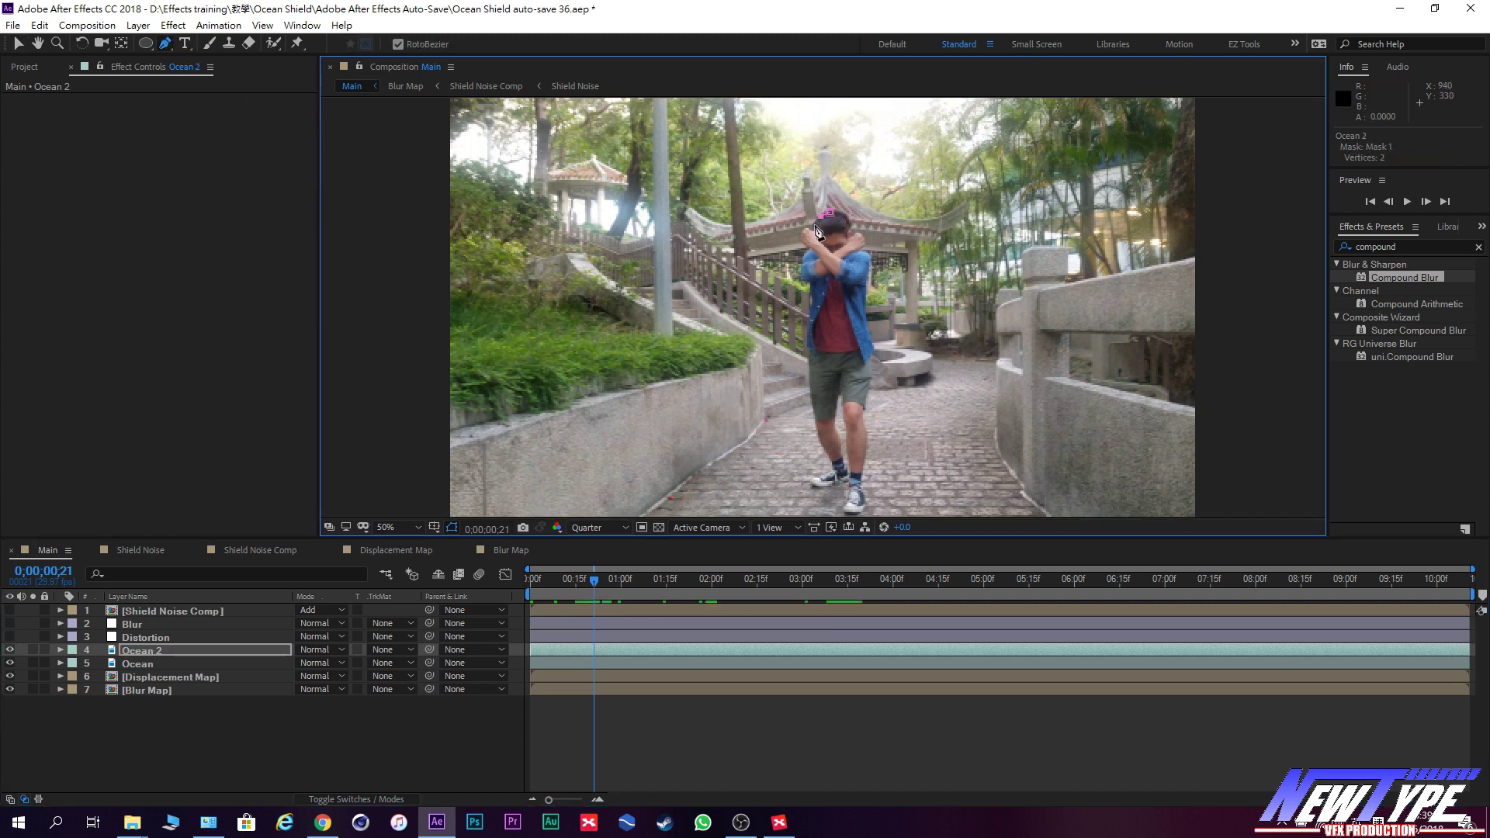
{"action": "scroll", "coordinate": [808, 231], "scroll_direction": "up", "scroll_amount": 1}
{"action": "left_click", "coordinate": [768, 365]}
{"action": "scroll", "coordinate": [776, 311], "scroll_direction": "down", "scroll_amount": 5}
{"action": "left_click", "coordinate": [777, 300]}
{"action": "scroll", "coordinate": [765, 311], "scroll_direction": "up", "scroll_amount": 1}
{"action": "left_click", "coordinate": [854, 264]}
Finish the mask around the arms, head and left side, closing it around the person.
{"action": "scroll", "coordinate": [855, 301], "scroll_direction": "up", "scroll_amount": 3}
{"action": "scroll", "coordinate": [854, 301], "scroll_direction": "up", "scroll_amount": 3}
{"action": "left_click", "coordinate": [835, 256]}
{"action": "left_click", "coordinate": [823, 233]}
{"action": "left_click", "coordinate": [805, 203]}
{"action": "left_click", "coordinate": [769, 192]}
{"action": "left_click", "coordinate": [729, 332]}
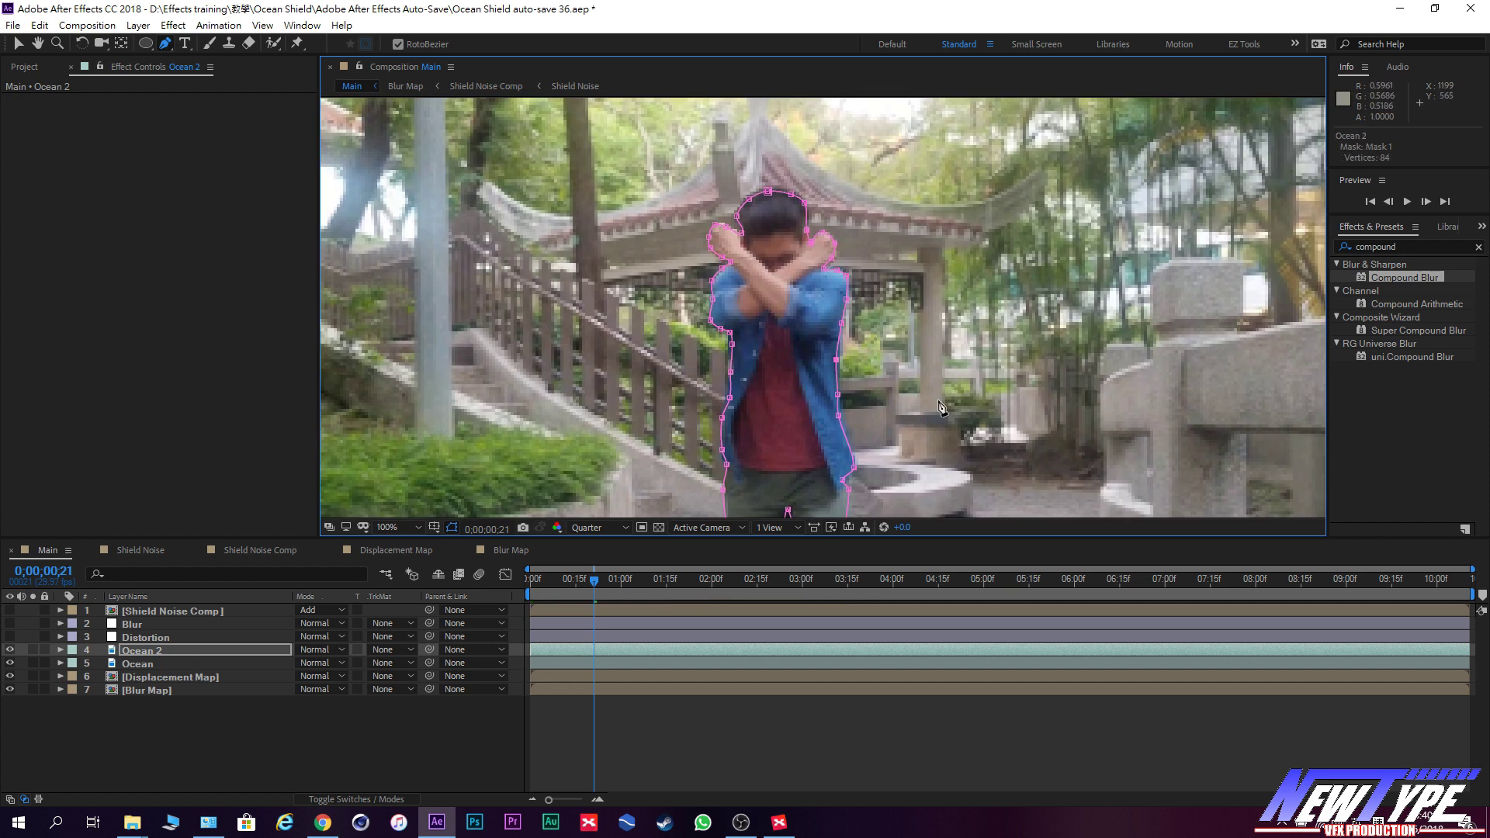
{"action": "left_click_drag", "start_coordinate": [936, 409], "coordinate": [913, 263]}
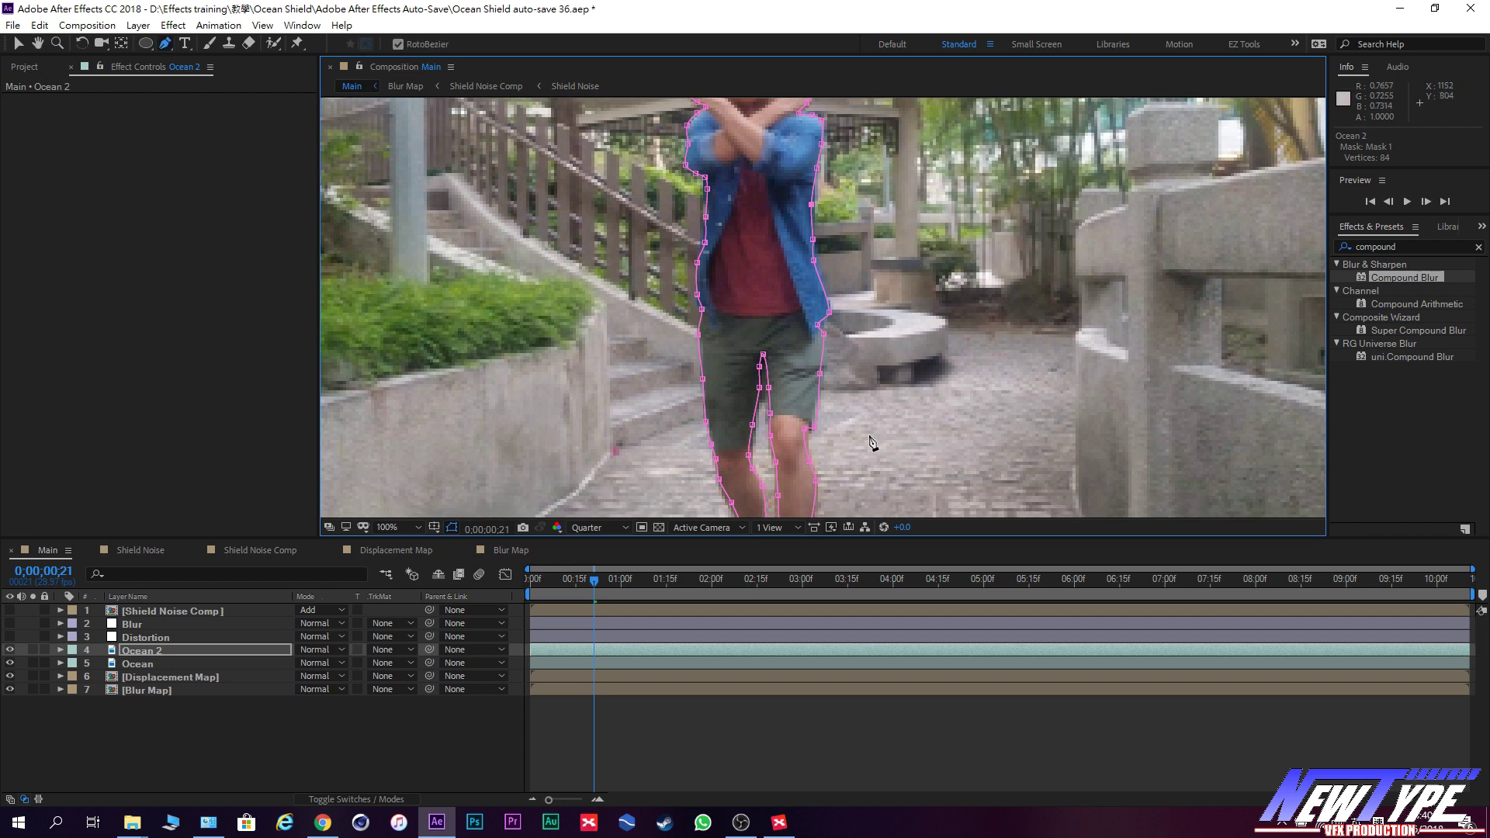
Rename the Ocean 2 layer to Ocean Roto and solo it.
{"action": "left_click", "coordinate": [157, 651]}
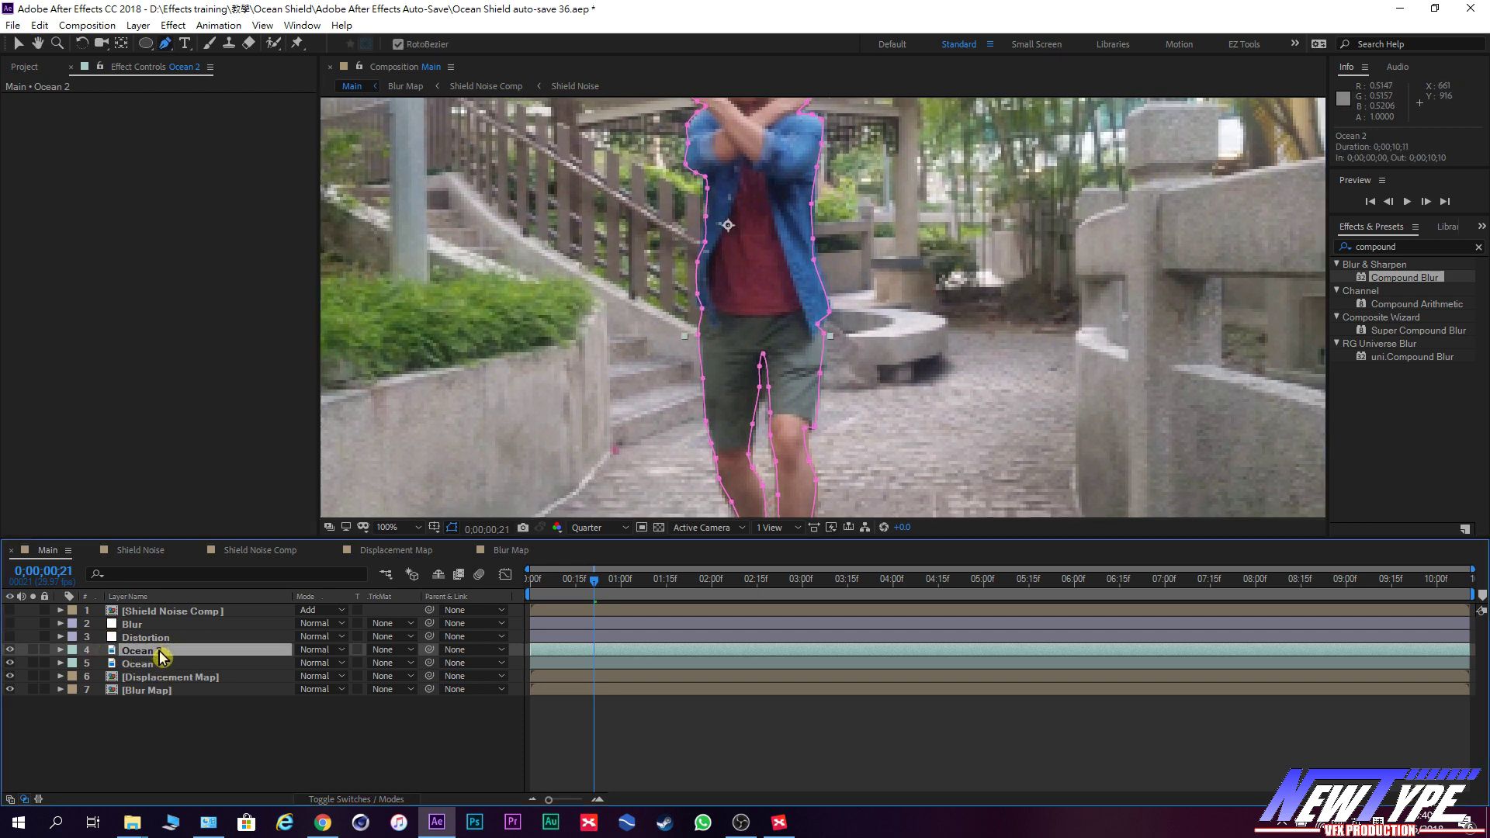
{"action": "key", "text": "Return"}
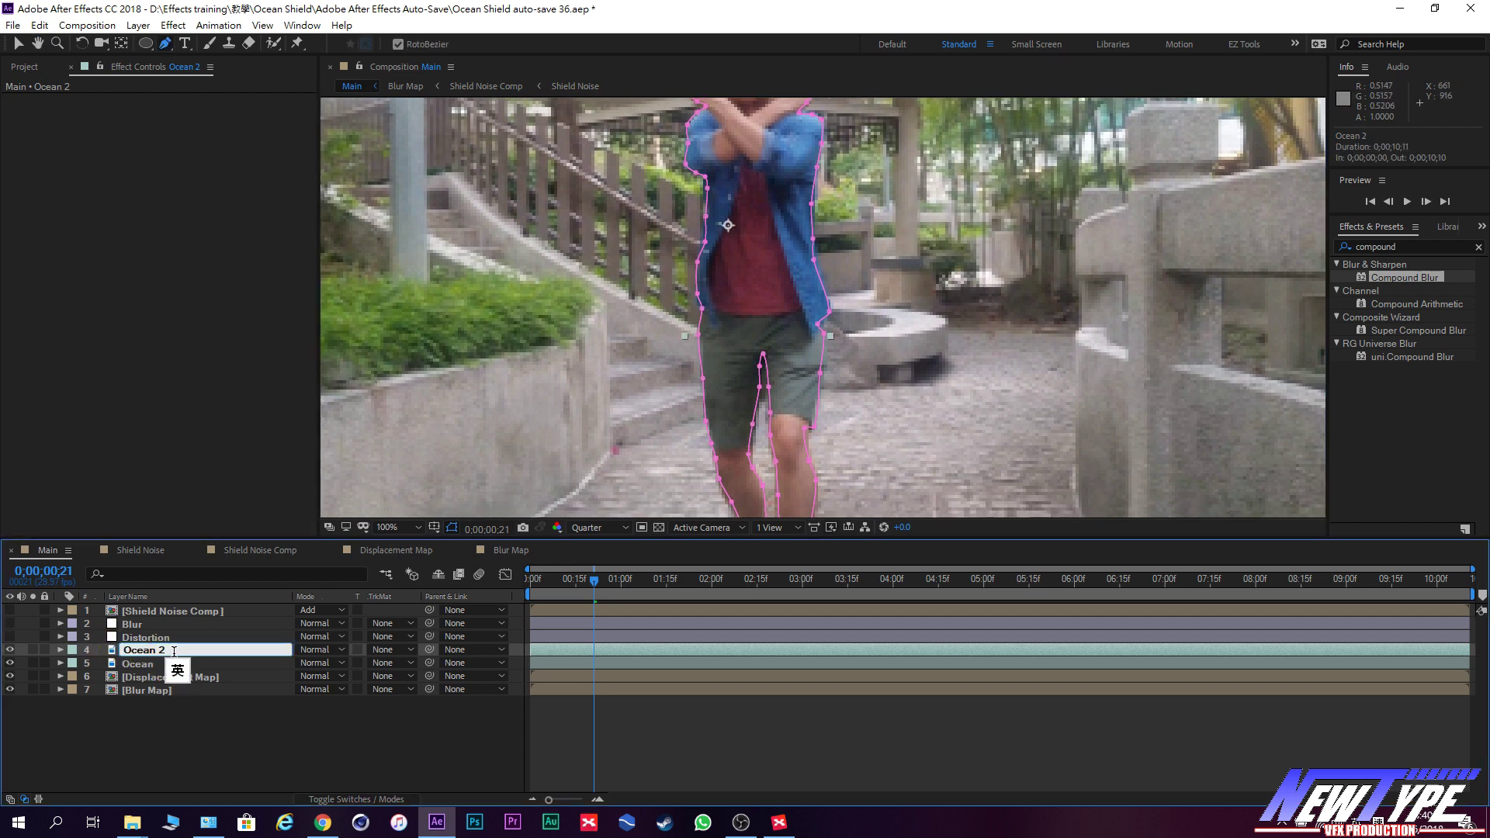
{"action": "key", "text": "BackSpace"}
{"action": "type", "text": "Roto"}
{"action": "left_click", "coordinate": [32, 650]}
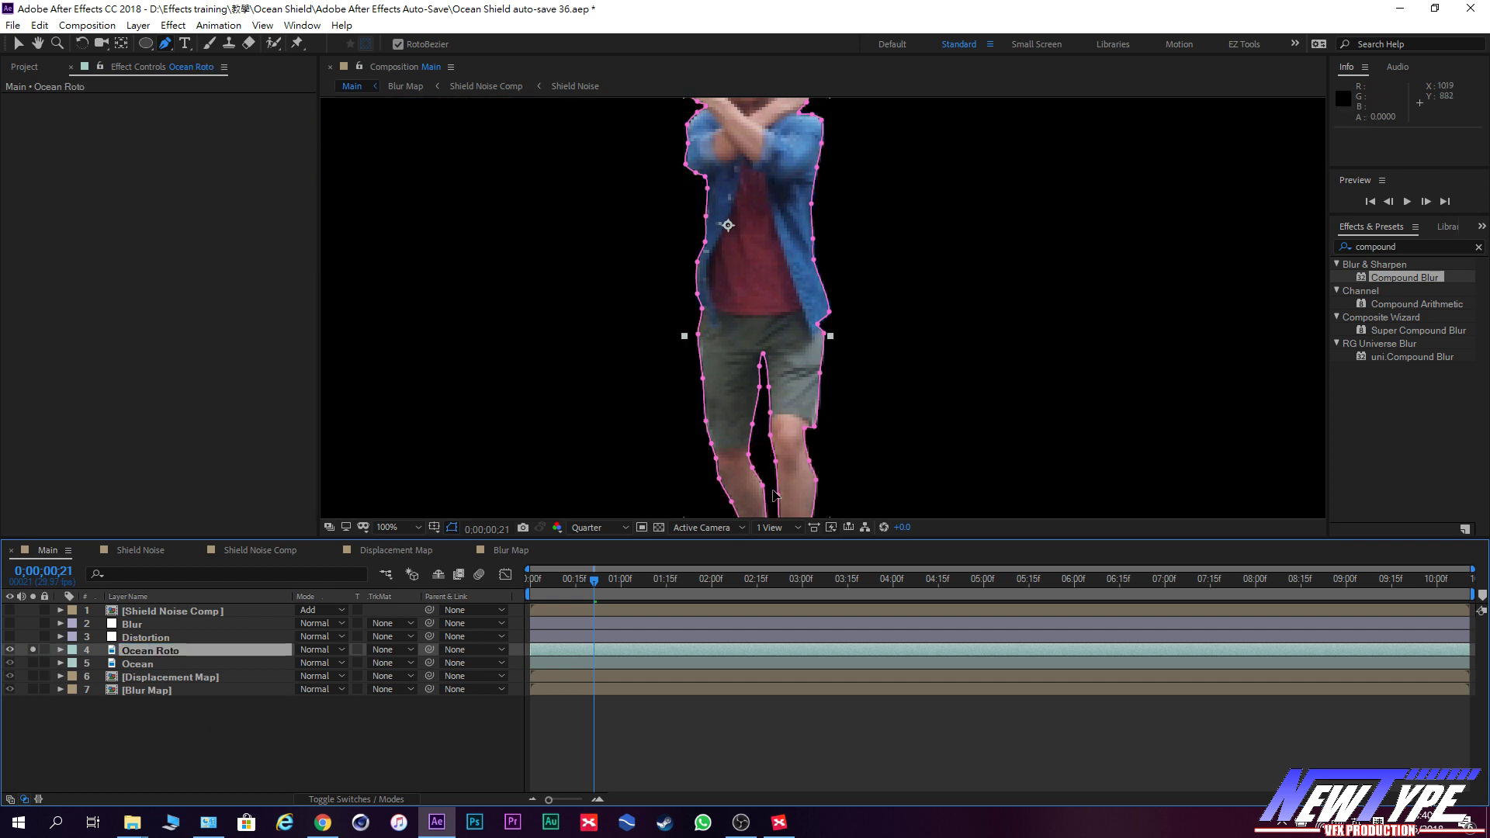
Feather the Ocean Roto mask to 9 px, keyframe its Mask Path at frame 21, and show Ocean again.
{"action": "left_click", "coordinate": [452, 529]}
{"action": "scroll", "coordinate": [915, 419], "scroll_direction": "down", "scroll_amount": 2}
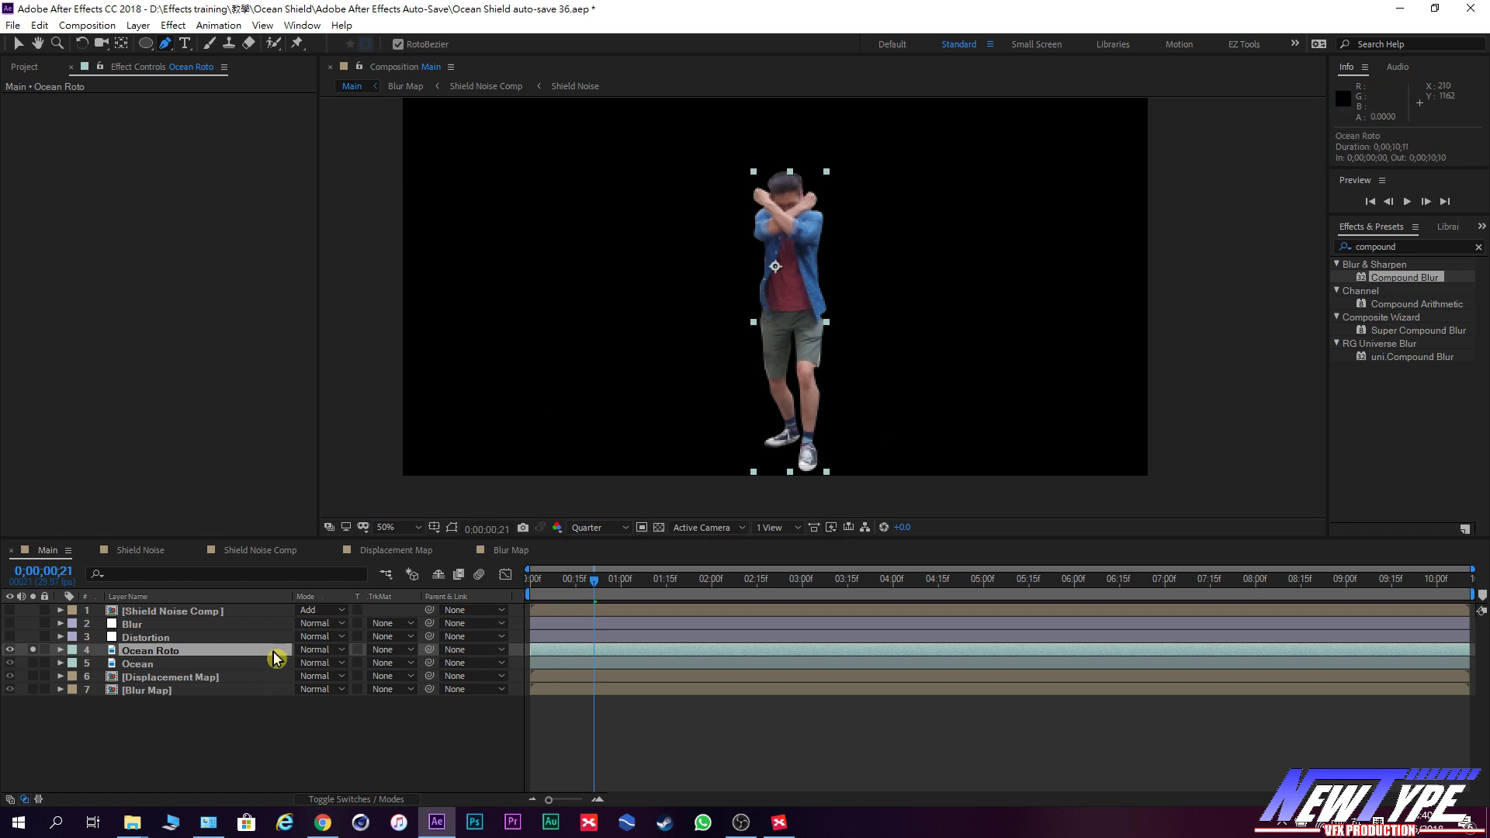
{"action": "key", "text": "f"}
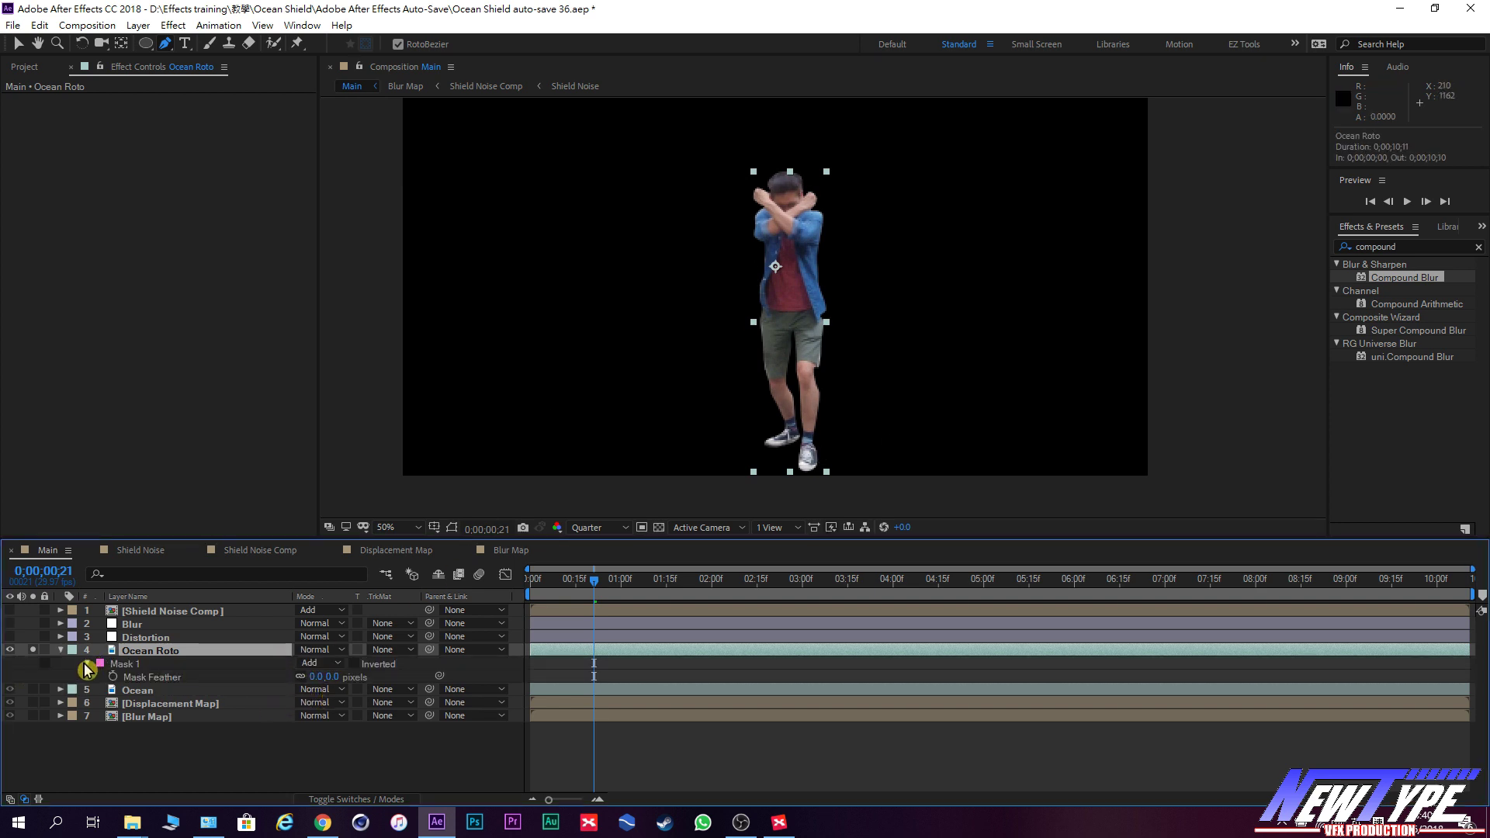
{"action": "left_click", "coordinate": [88, 665]}
{"action": "left_click_drag", "start_coordinate": [333, 691], "coordinate": [345, 689]}
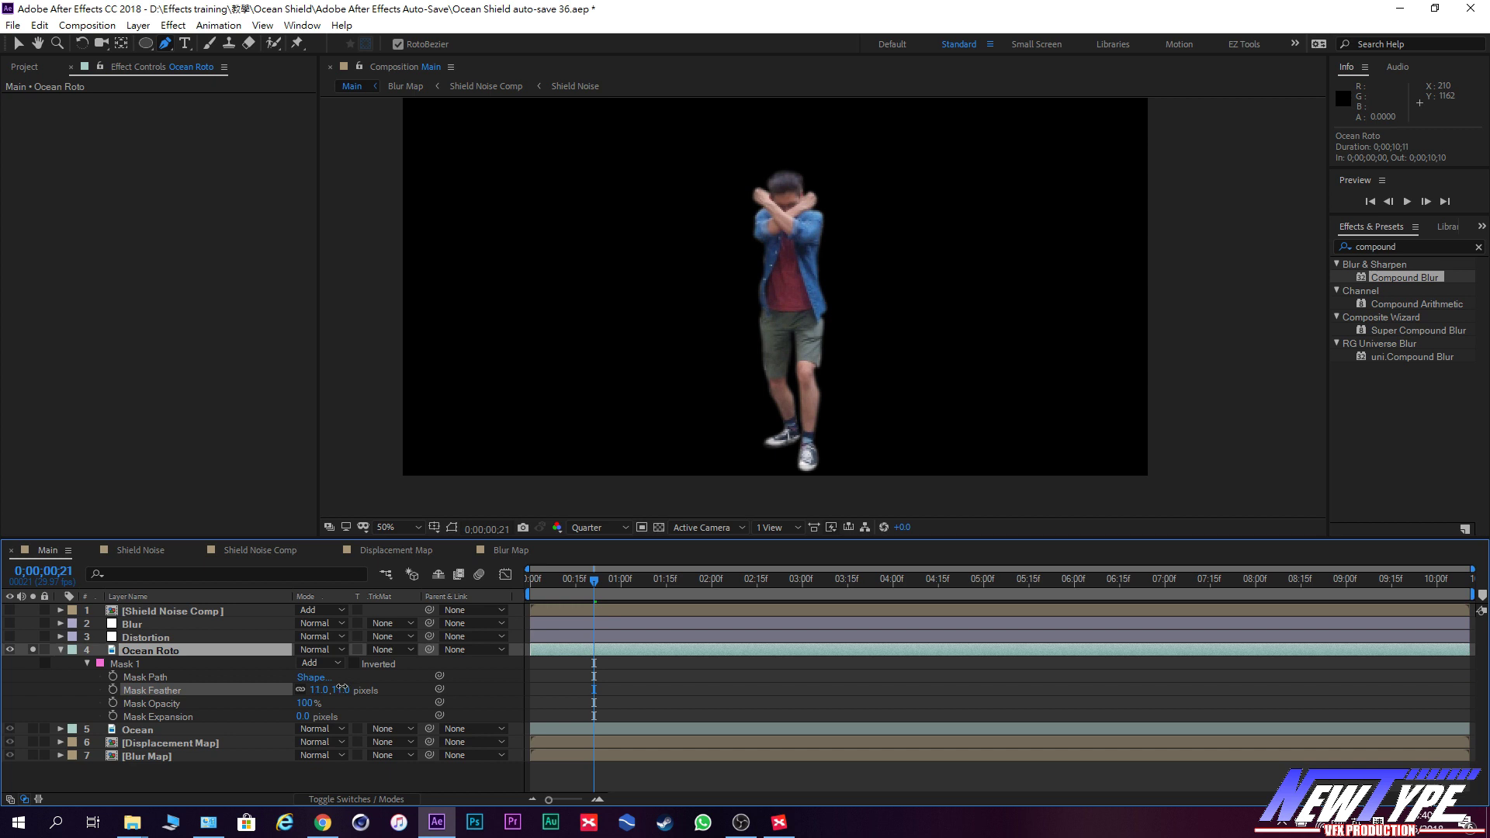
{"action": "left_click_drag", "start_coordinate": [341, 688], "coordinate": [304, 716]}
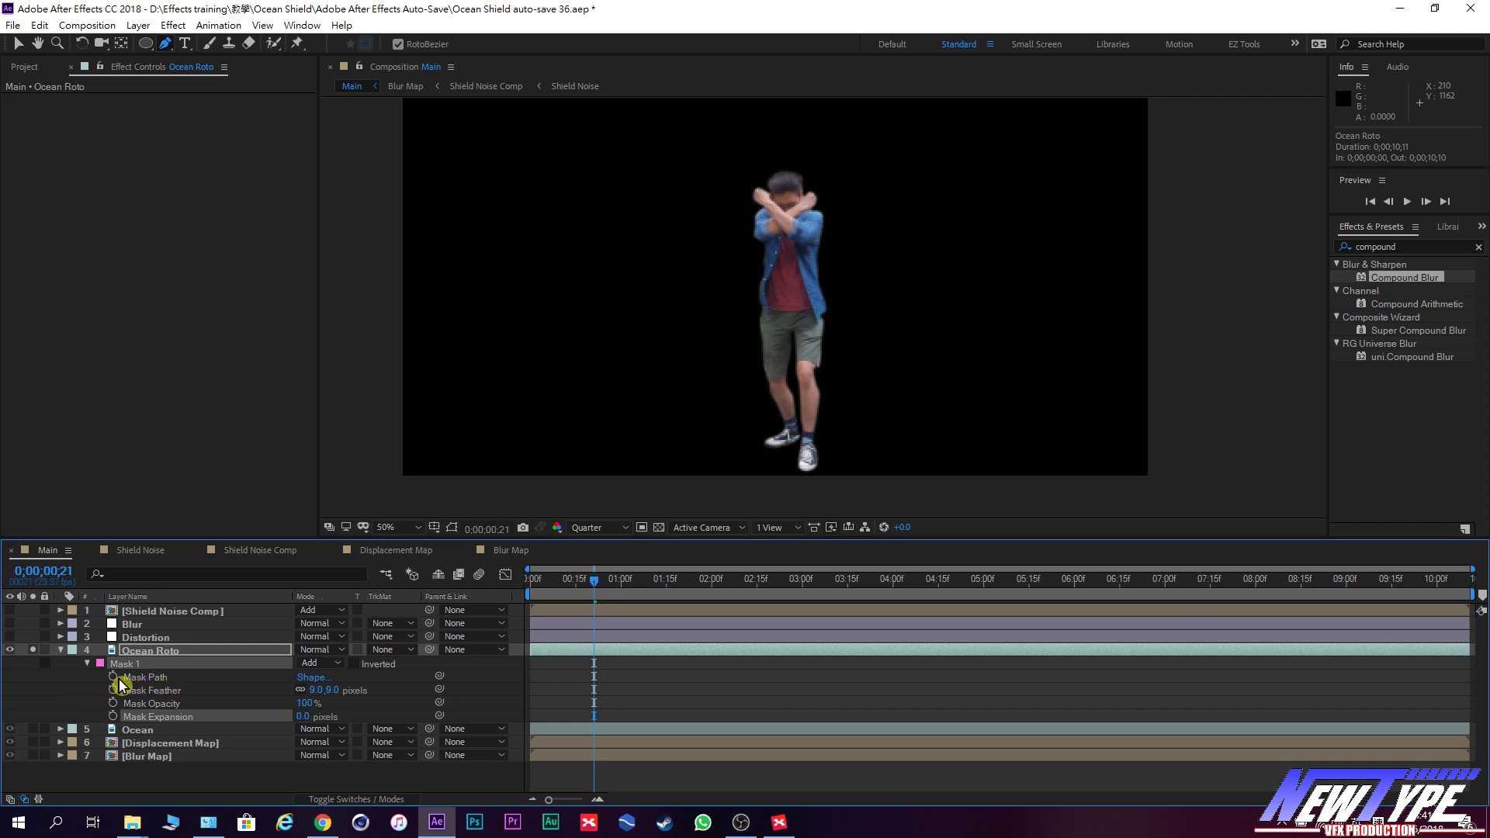
{"action": "left_click", "coordinate": [114, 677]}
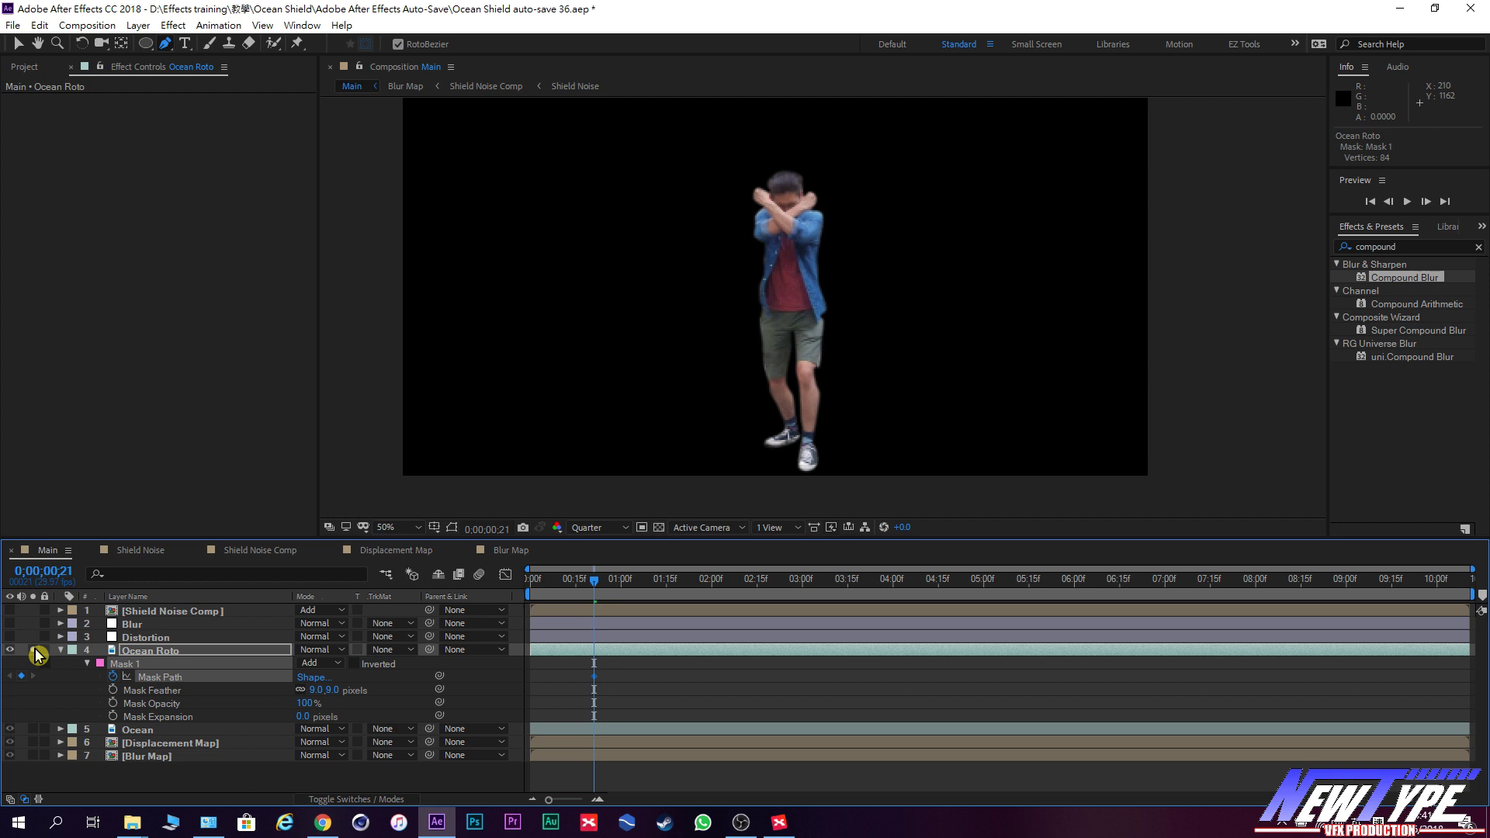
{"action": "left_click", "coordinate": [33, 729]}
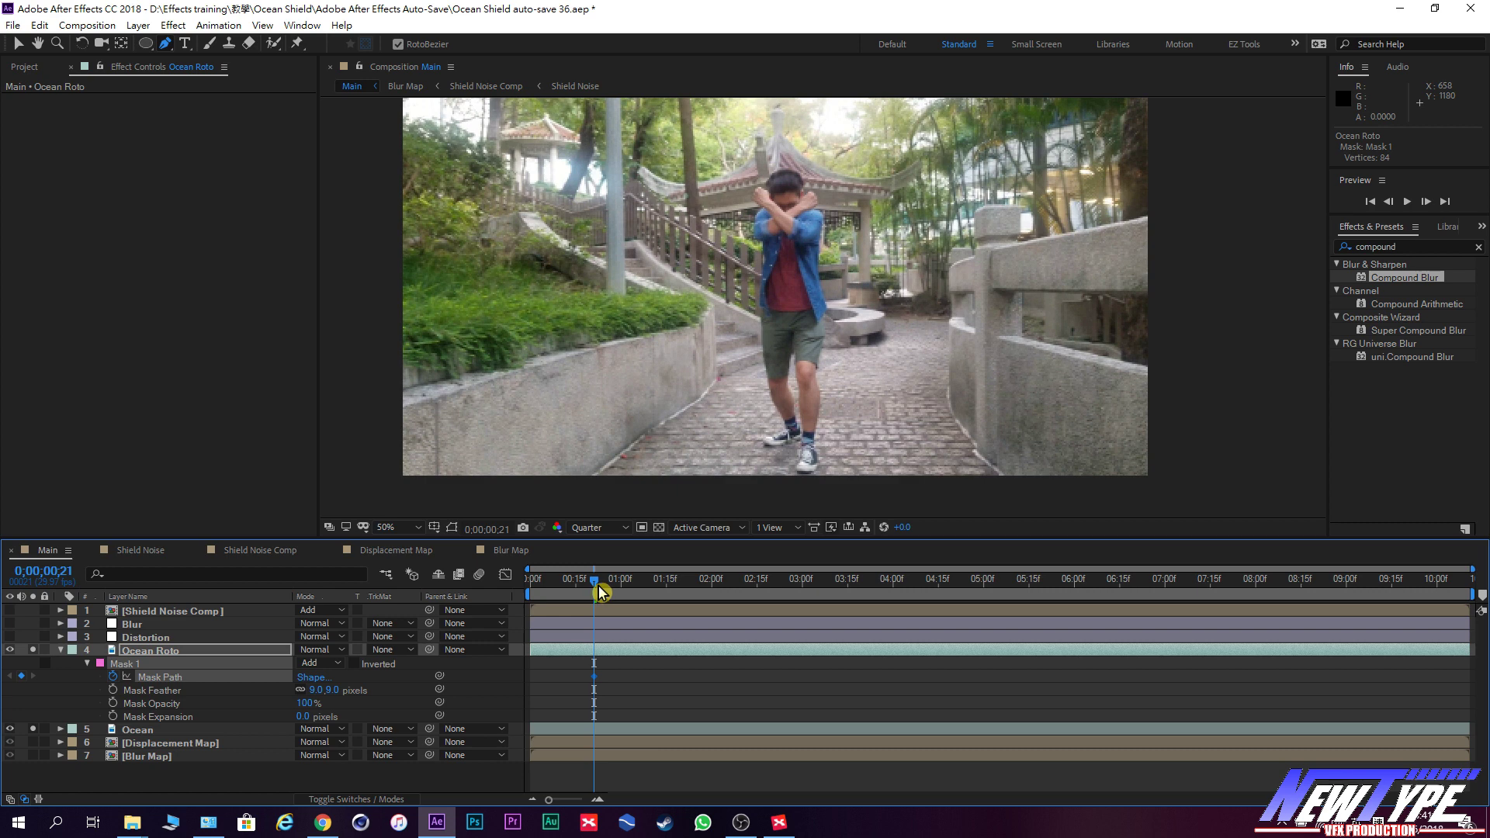
Step to frames 22 and 23 at 100% zoom and select the Ocean Roto mask points.
{"action": "left_click", "coordinate": [452, 528]}
{"action": "left_click", "coordinate": [597, 587]}
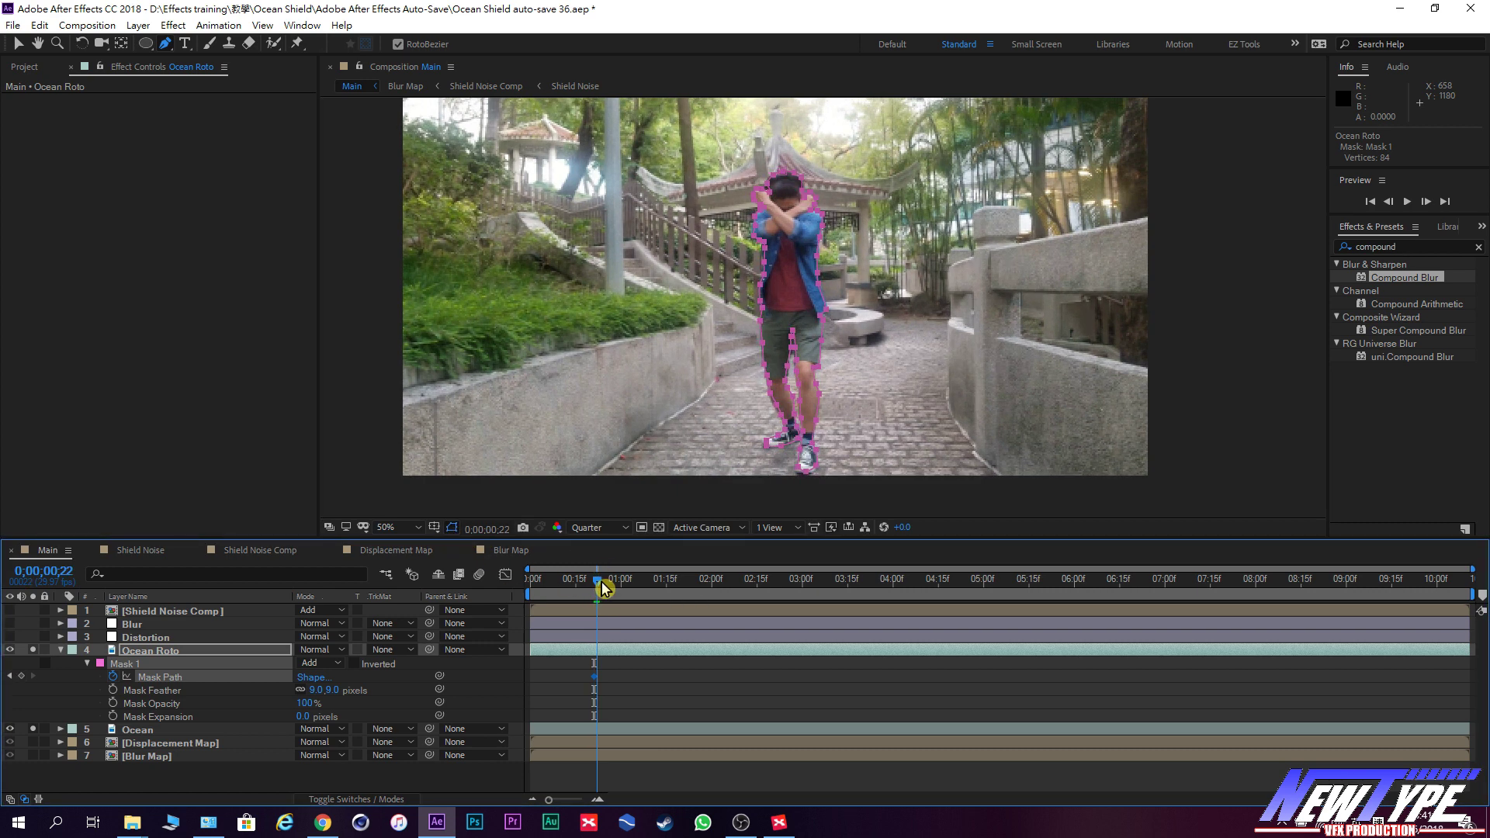
{"action": "key", "text": "period"}
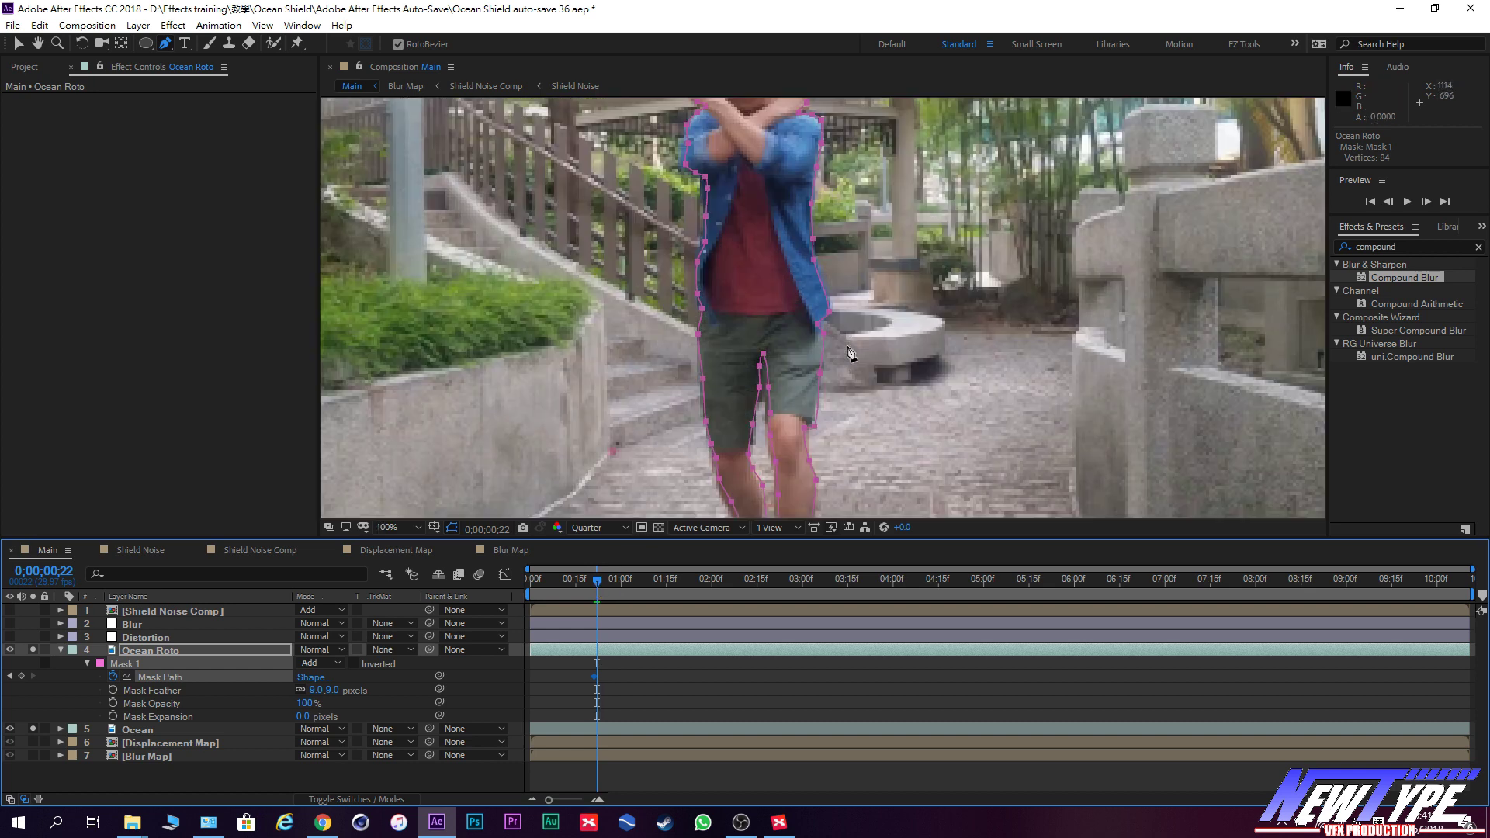
{"action": "key", "text": "v"}
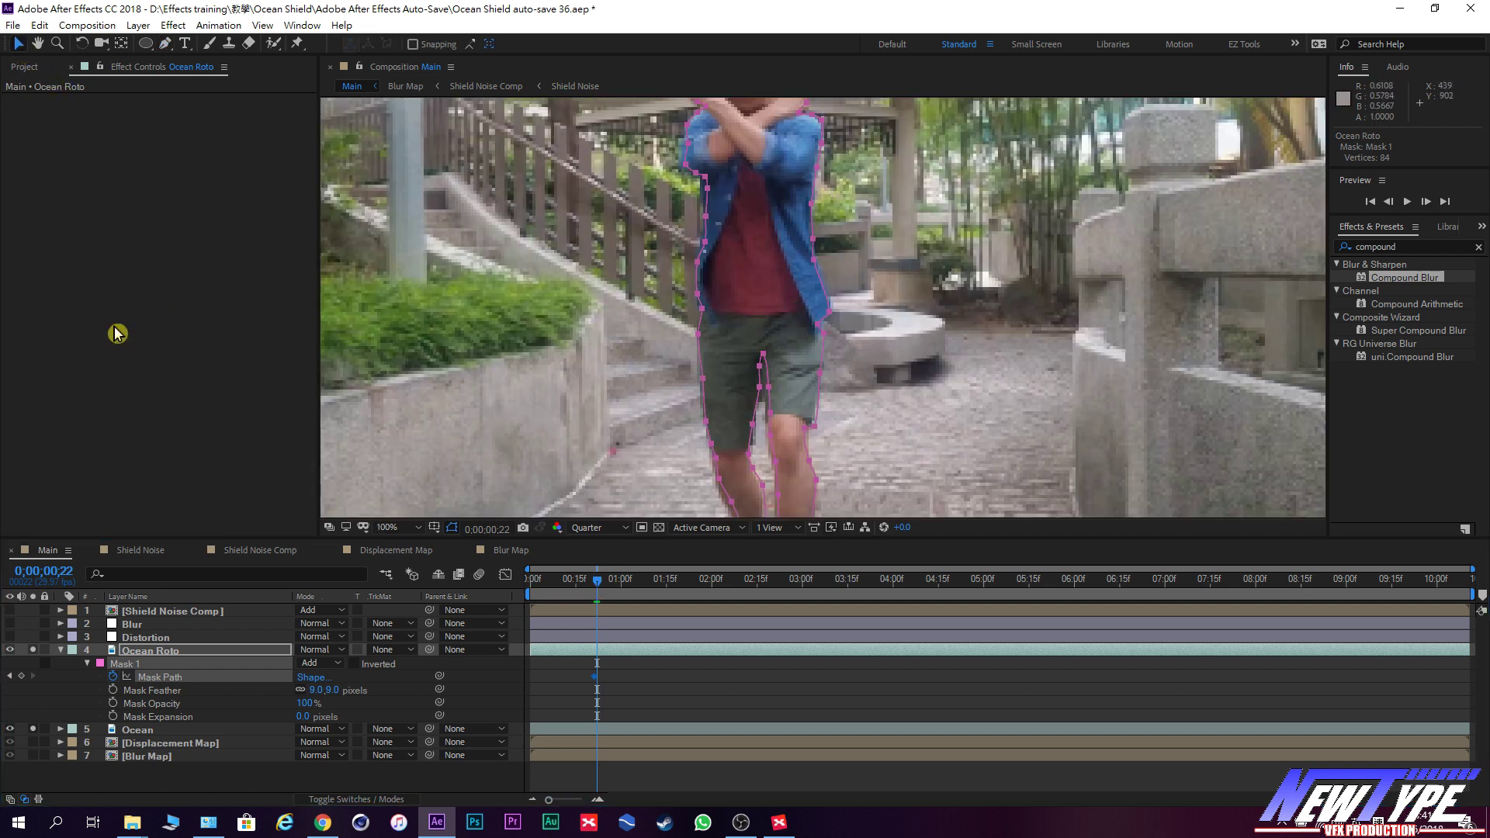
{"action": "left_click", "coordinate": [699, 268]}
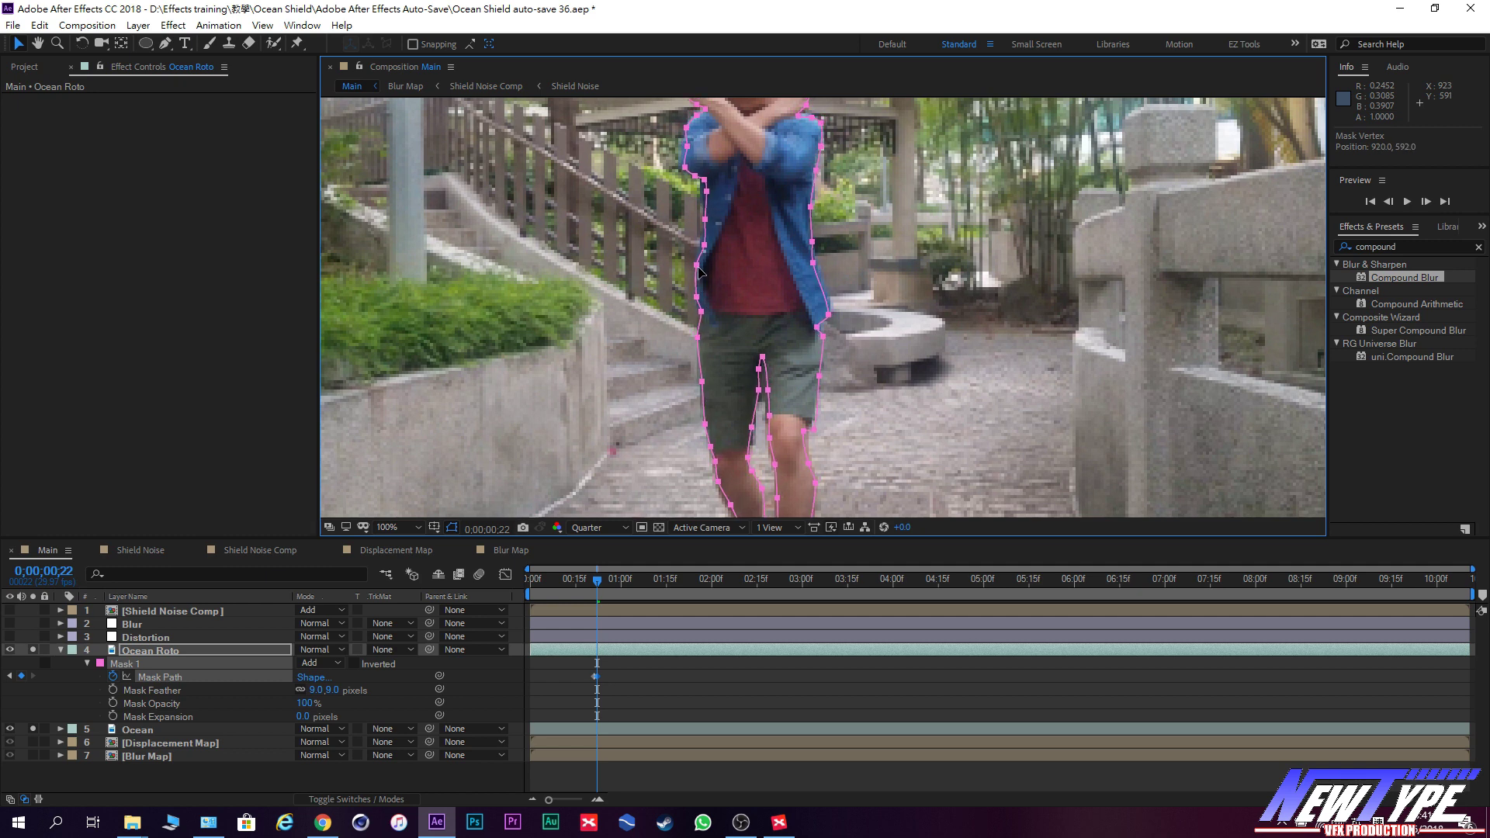
{"action": "left_click_drag", "start_coordinate": [867, 233], "coordinate": [893, 342]}
{"action": "key", "text": "Page_Down"}
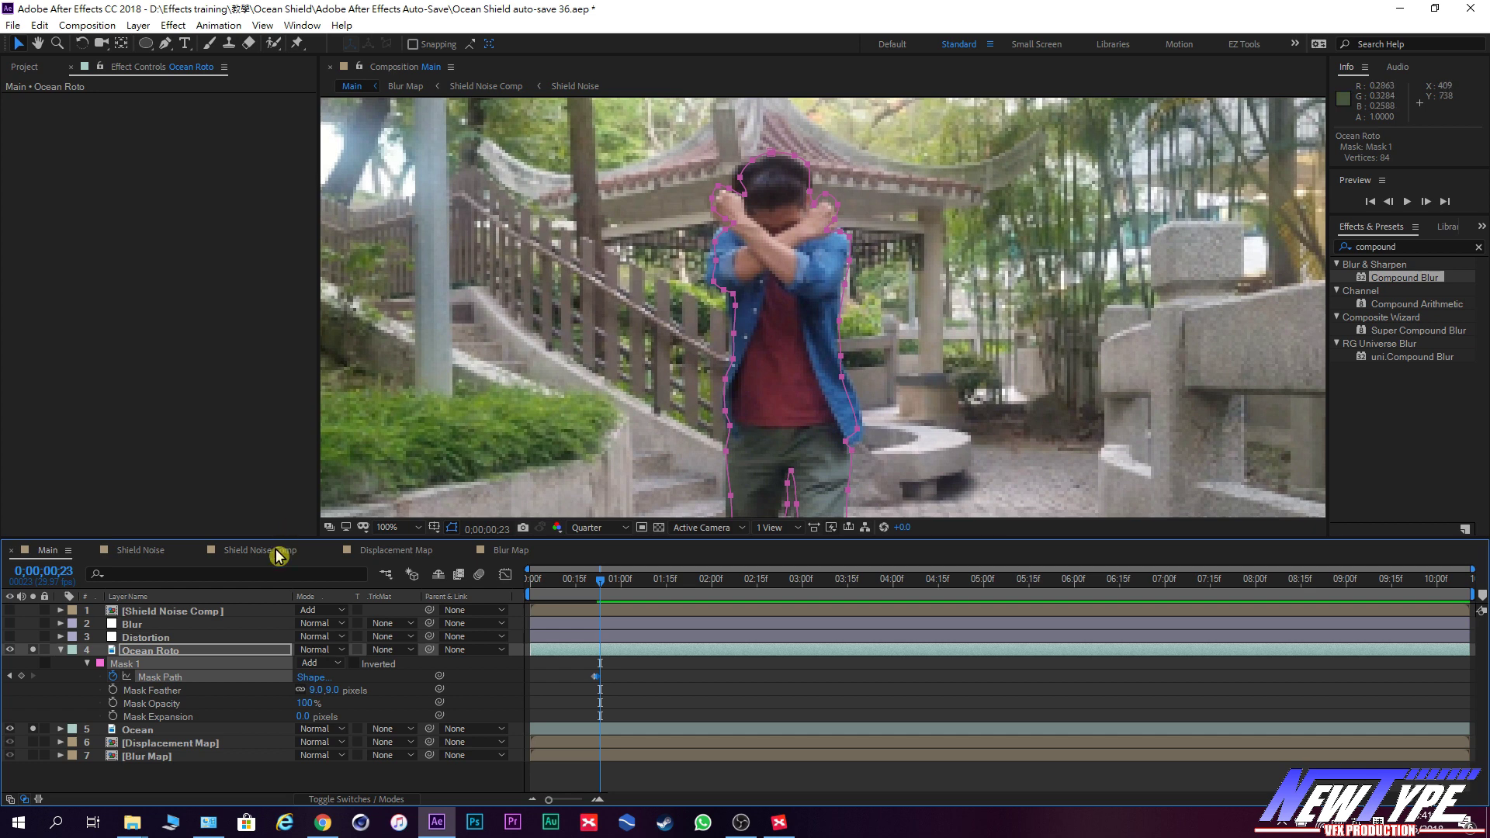
{"action": "left_click", "coordinate": [221, 693]}
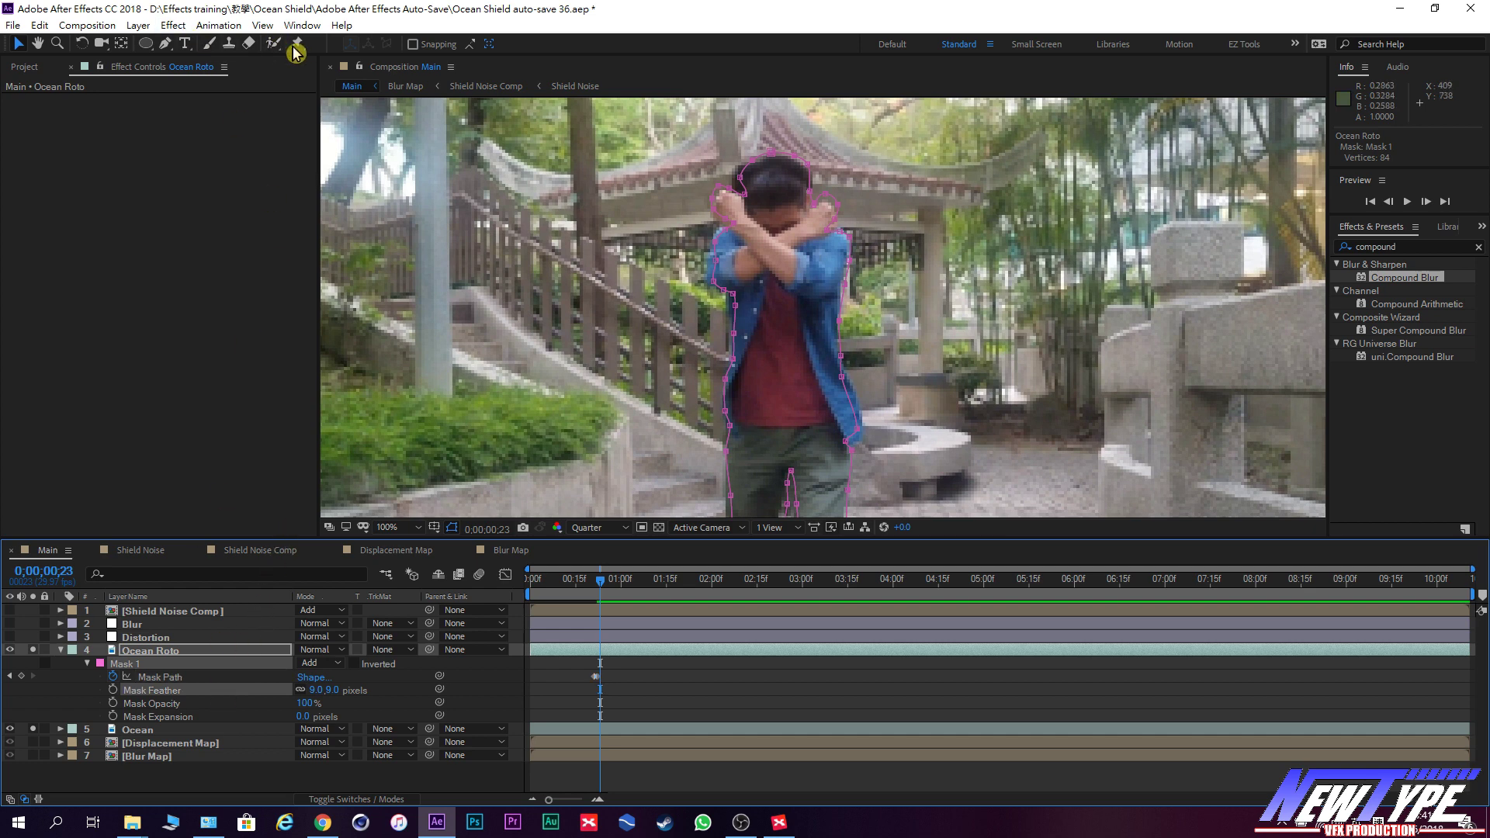
Reshape the mask at frame 23, pushing the right-side points out to the arm.
{"action": "left_click", "coordinate": [166, 44]}
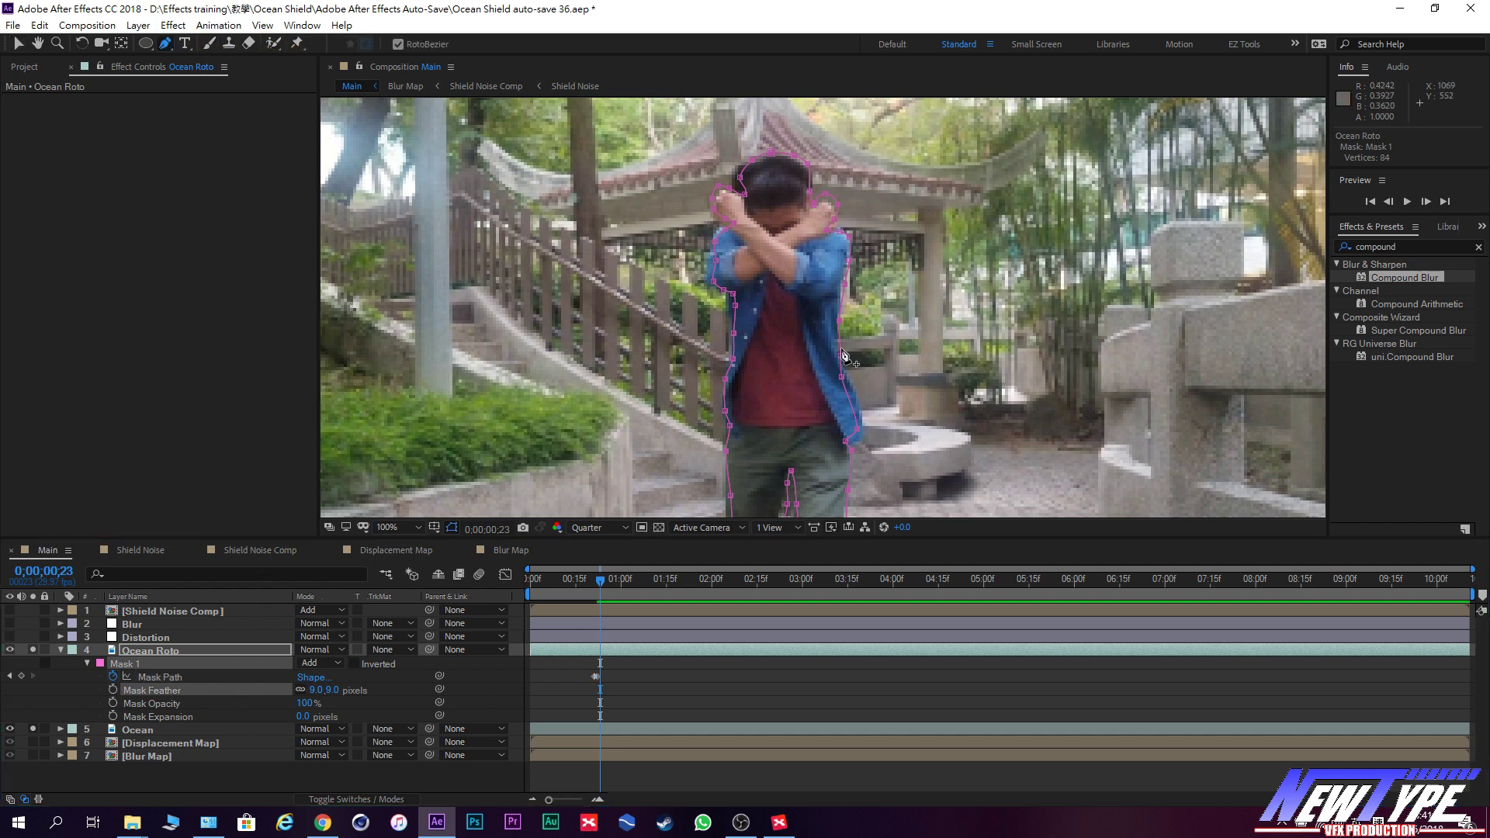
{"action": "left_click_drag", "start_coordinate": [844, 379], "coordinate": [863, 432]}
{"action": "left_click", "coordinate": [850, 444]}
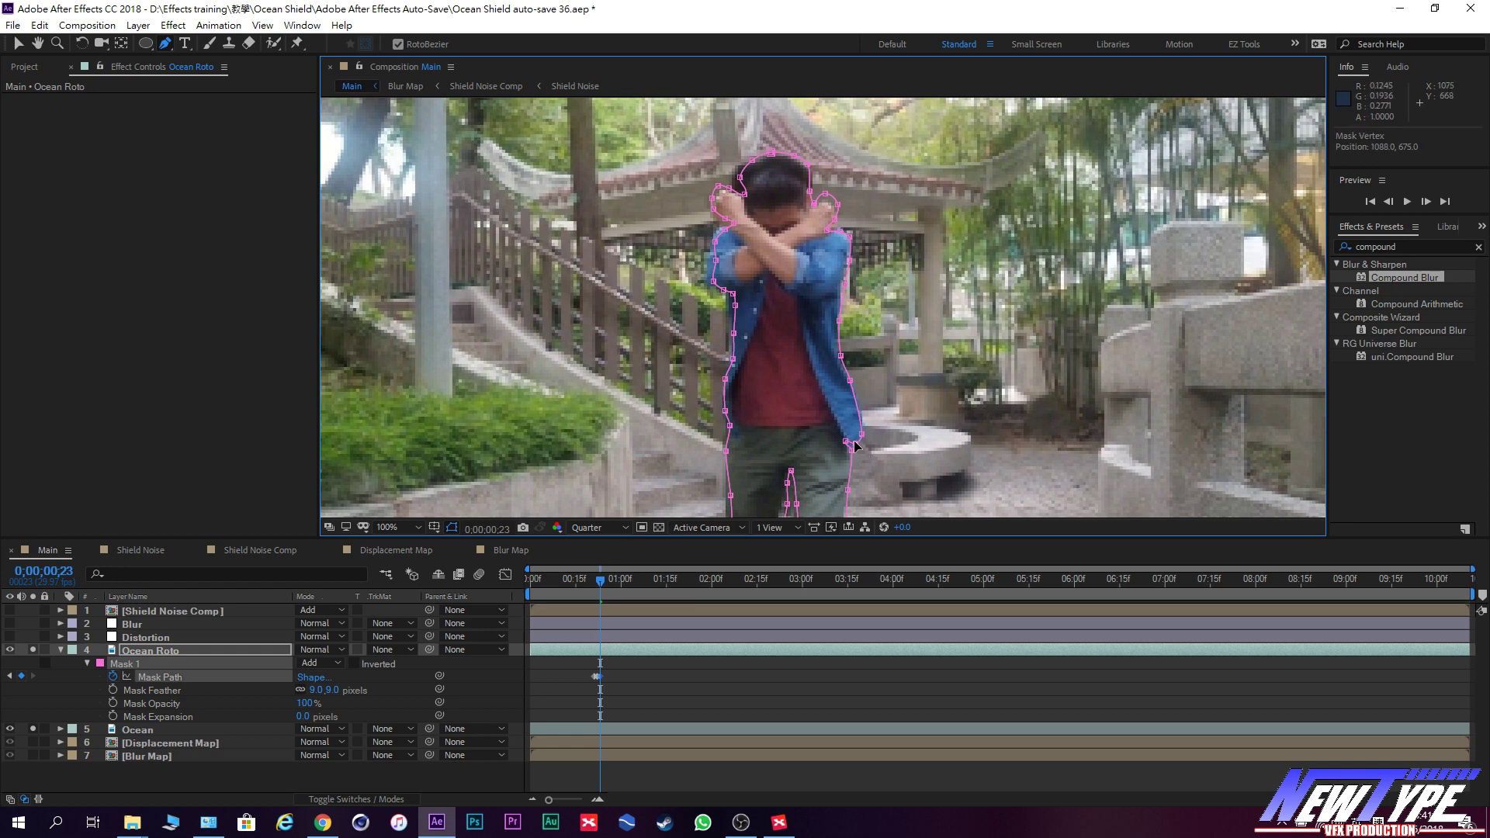
{"action": "left_click_drag", "start_coordinate": [739, 194], "coordinate": [715, 241]}
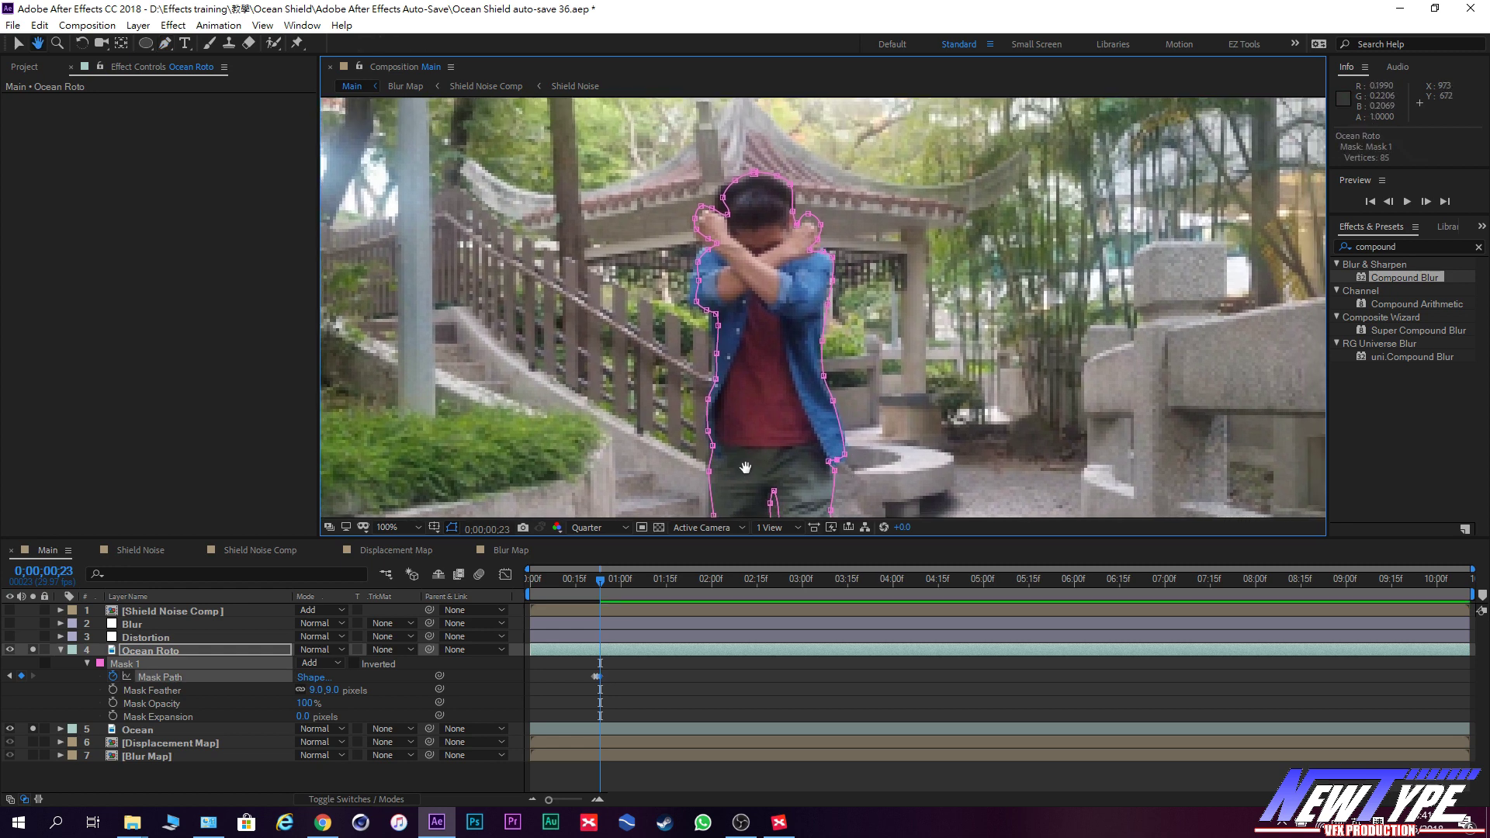
{"action": "left_click", "coordinate": [721, 243]}
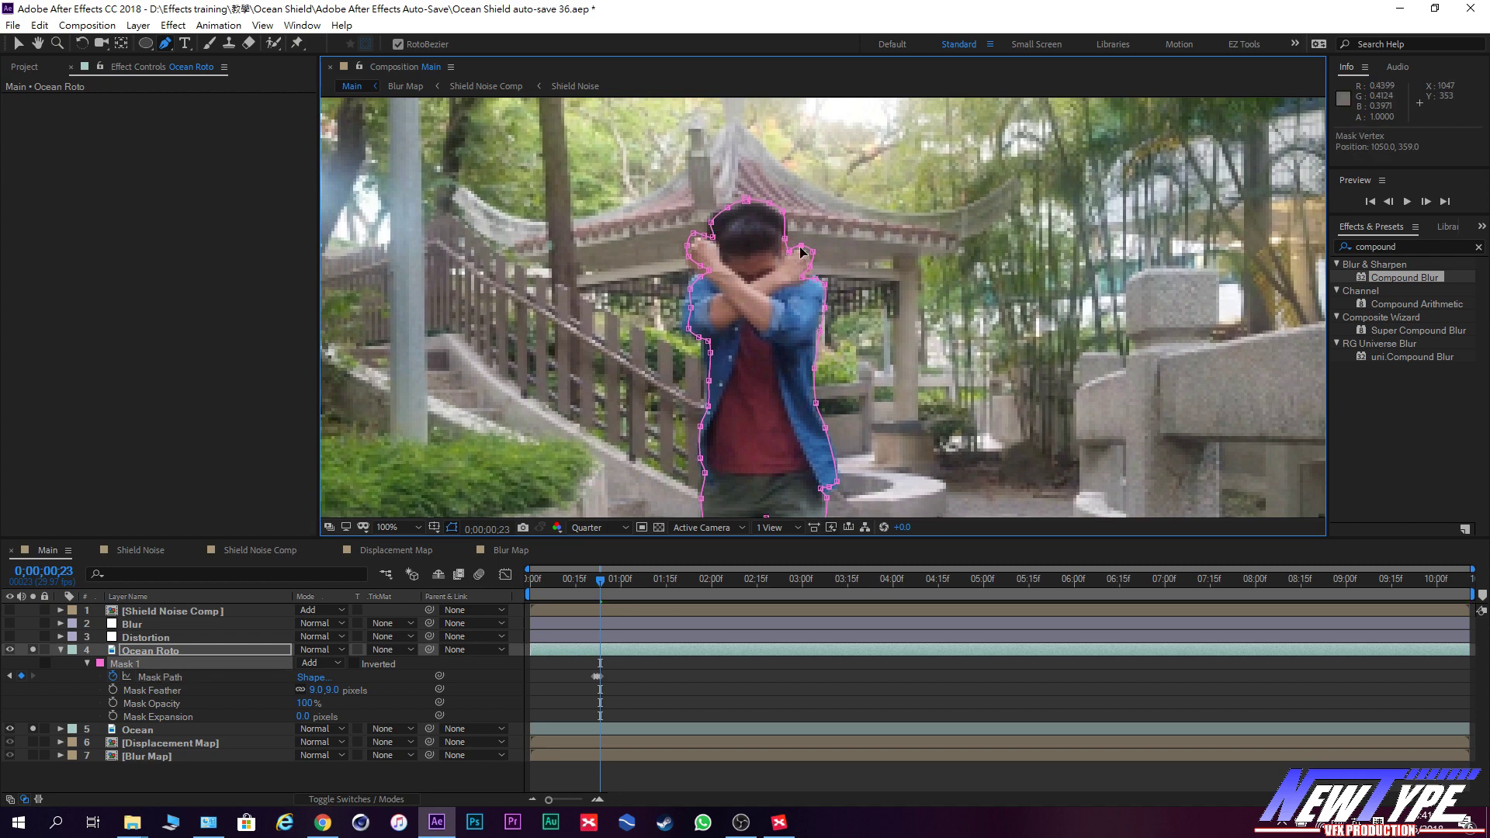
{"action": "scroll", "coordinate": [721, 243], "scroll_direction": "down", "scroll_amount": 5}
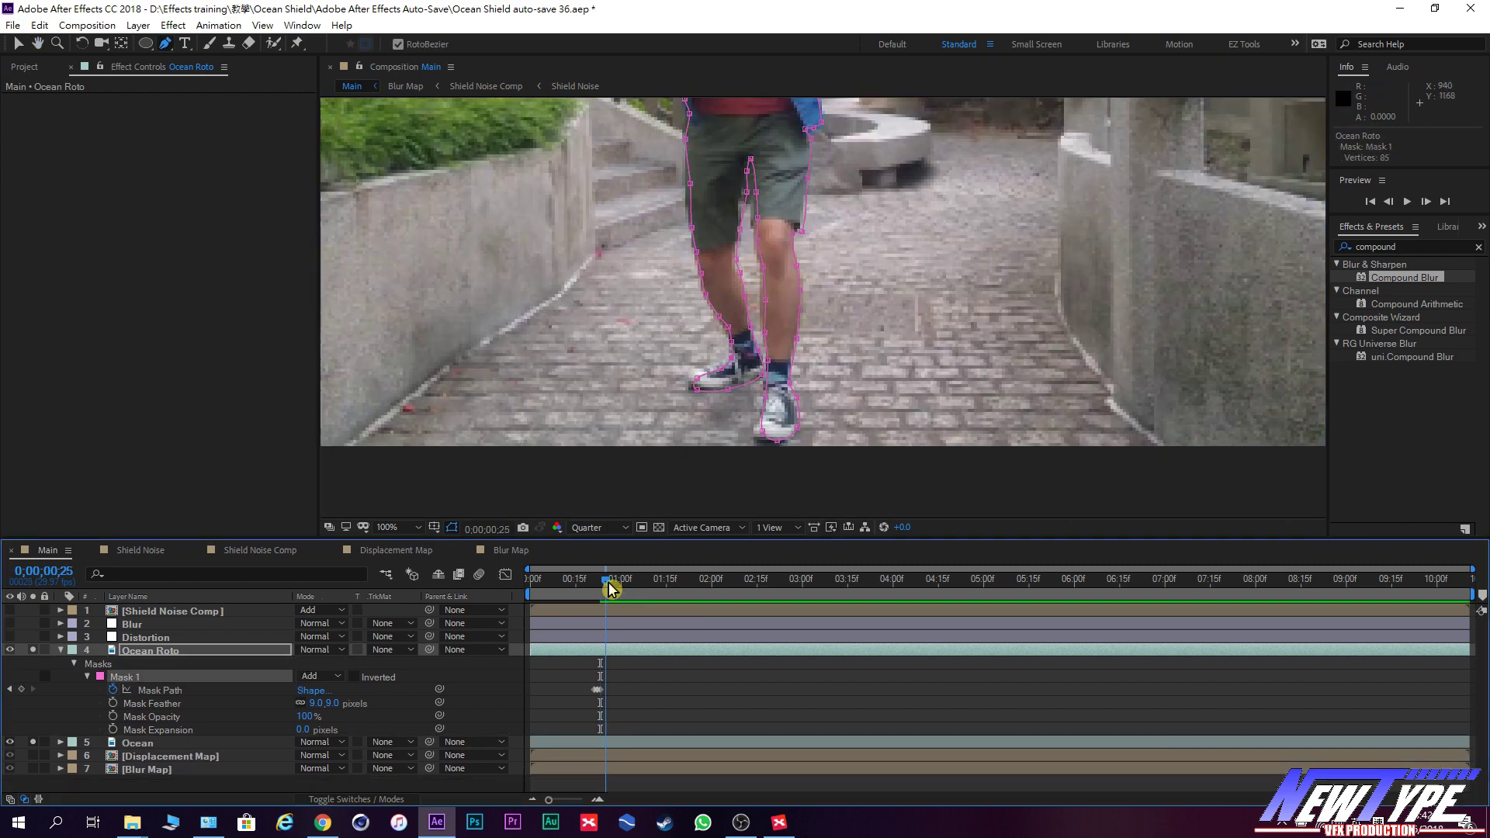
{"action": "key", "text": "comma"}
Refit the mask around the head and crossed arms between frames 20 and 24.
{"action": "mouse_move", "coordinate": [603, 590]}
{"action": "left_mouse_down"}
{"action": "mouse_move", "coordinate": [628, 593]}
{"action": "mouse_move", "coordinate": [603, 597]}
{"action": "left_mouse_up"}
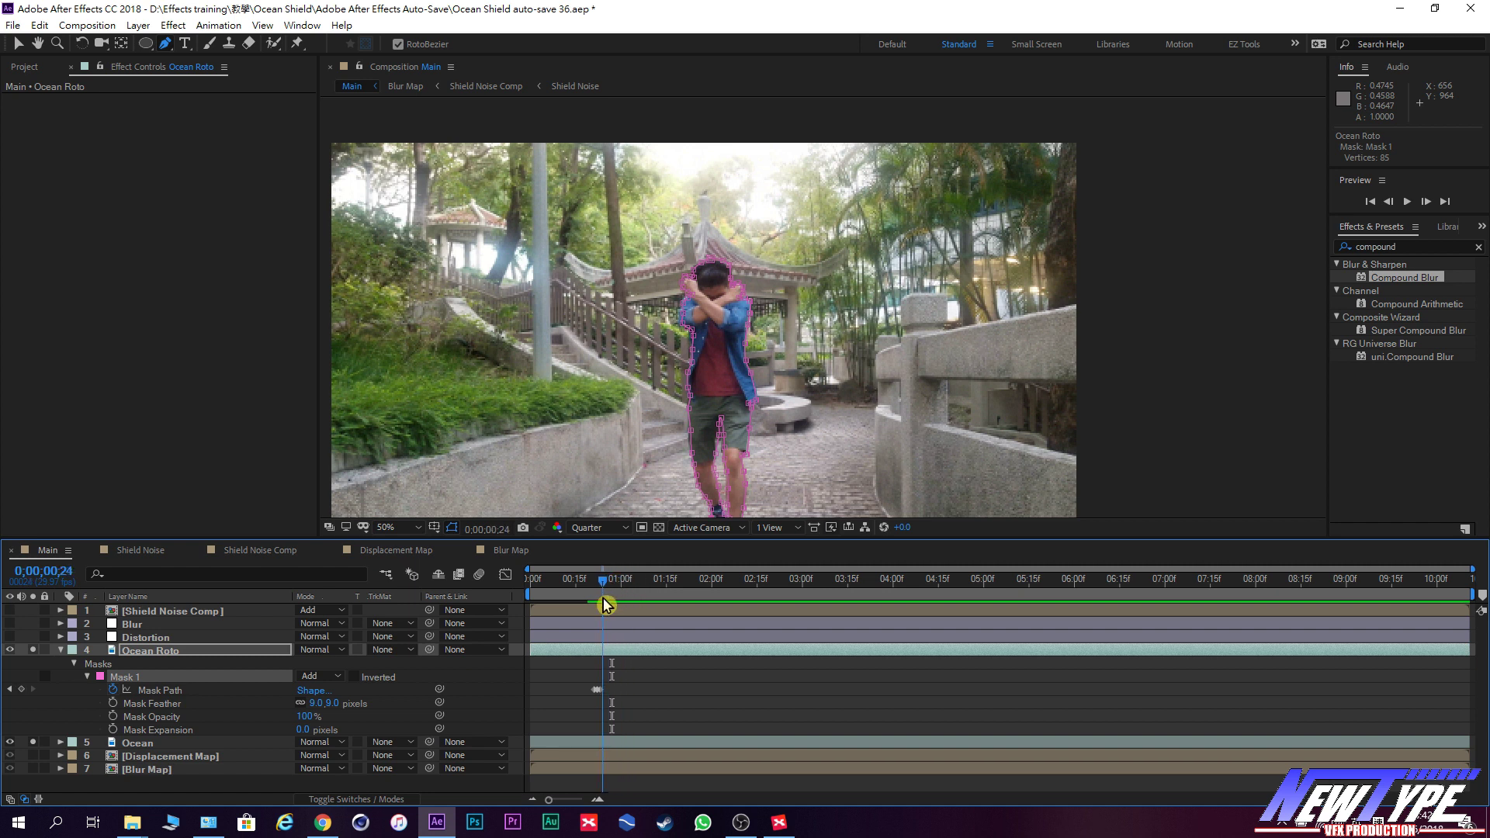
{"action": "left_click_drag", "start_coordinate": [604, 598], "coordinate": [599, 609]}
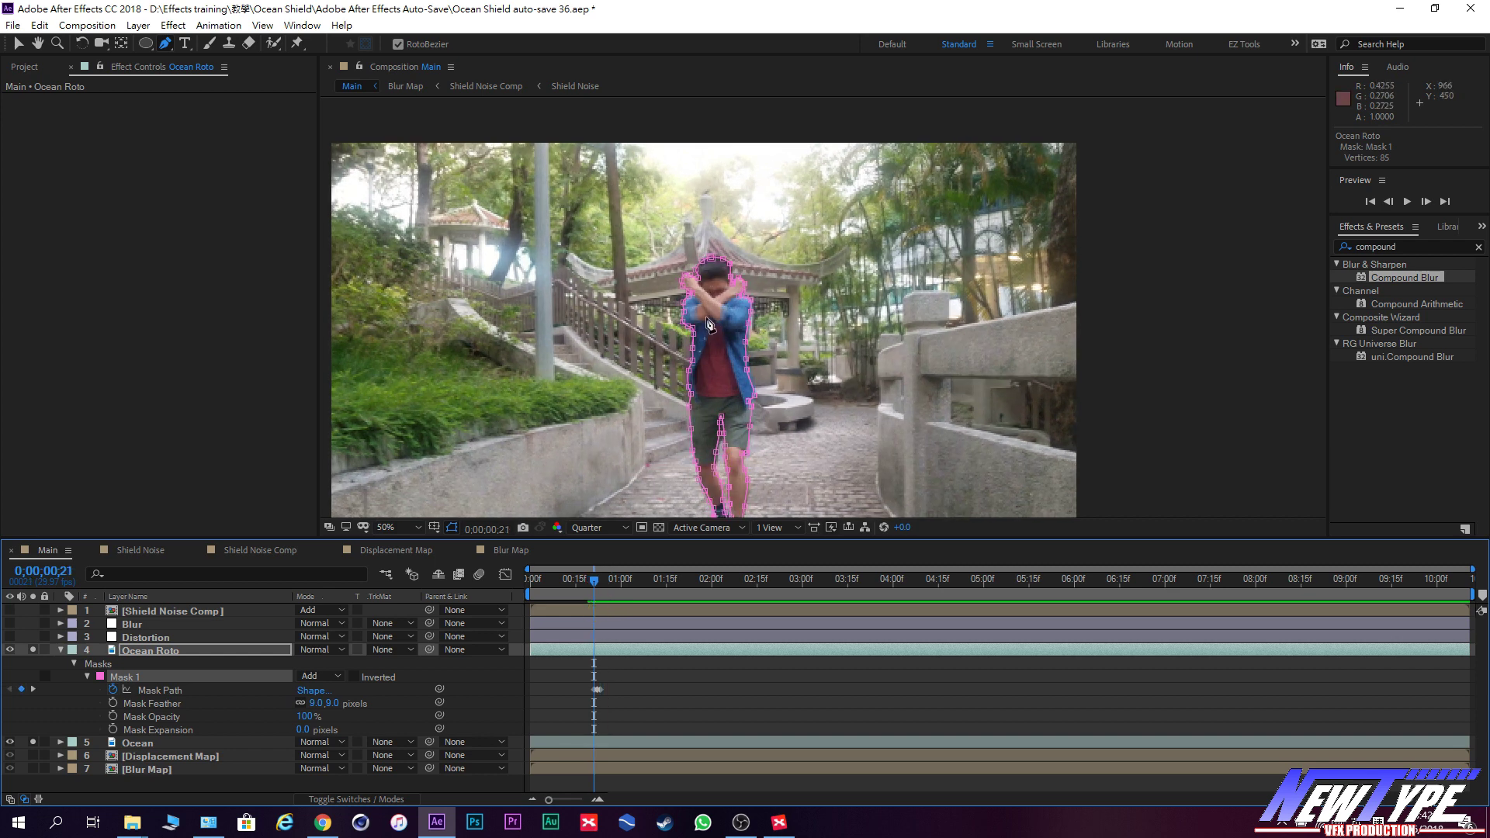
{"action": "key", "text": "g"}
{"action": "left_click", "coordinate": [594, 582]}
{"action": "left_click_drag", "start_coordinate": [592, 582], "coordinate": [592, 582]}
{"action": "key", "text": "v"}
{"action": "left_click_drag", "start_coordinate": [686, 196], "coordinate": [702, 190]}
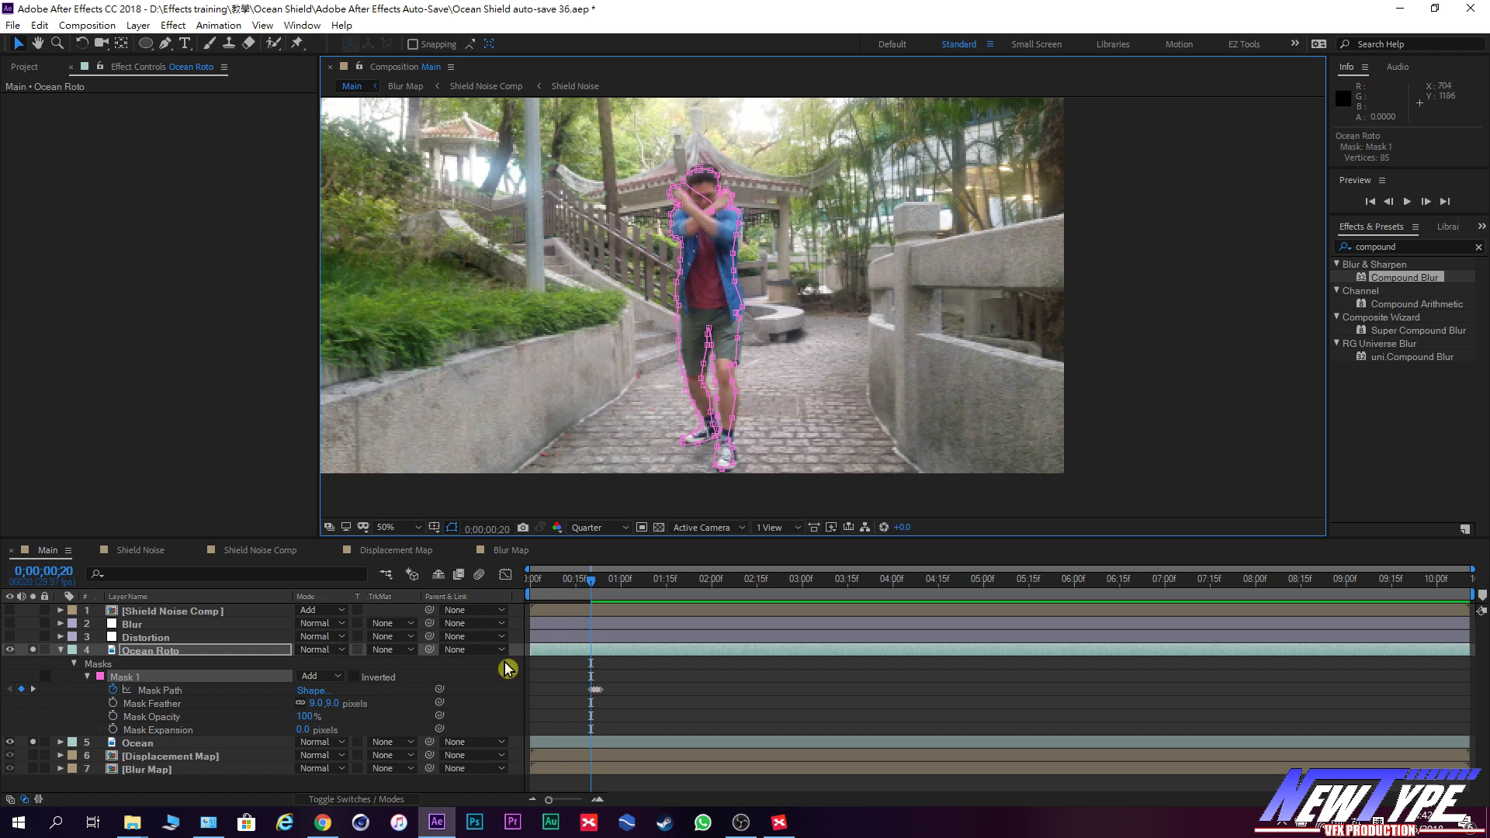
{"action": "left_click", "coordinate": [225, 690]}
{"action": "mouse_move", "coordinate": [666, 582]}
{"action": "left_mouse_down"}
{"action": "mouse_move", "coordinate": [599, 592]}
{"action": "mouse_move", "coordinate": [602, 604]}
{"action": "left_mouse_up"}
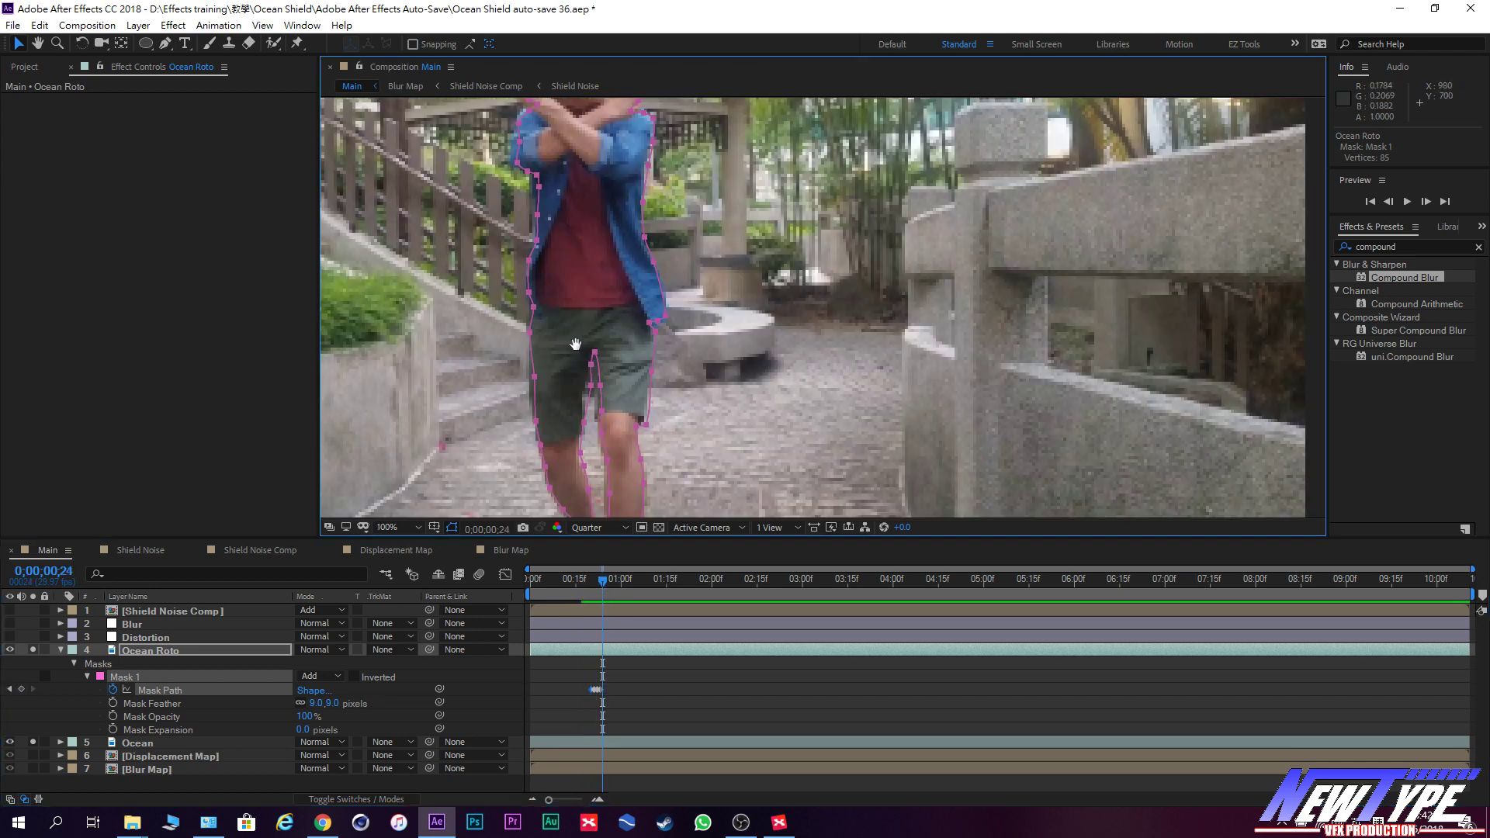
Deselect the mask path and collapse the Ocean Roto layer's properties.
{"action": "scroll", "coordinate": [776, 310], "scroll_direction": "up", "scroll_amount": 2}
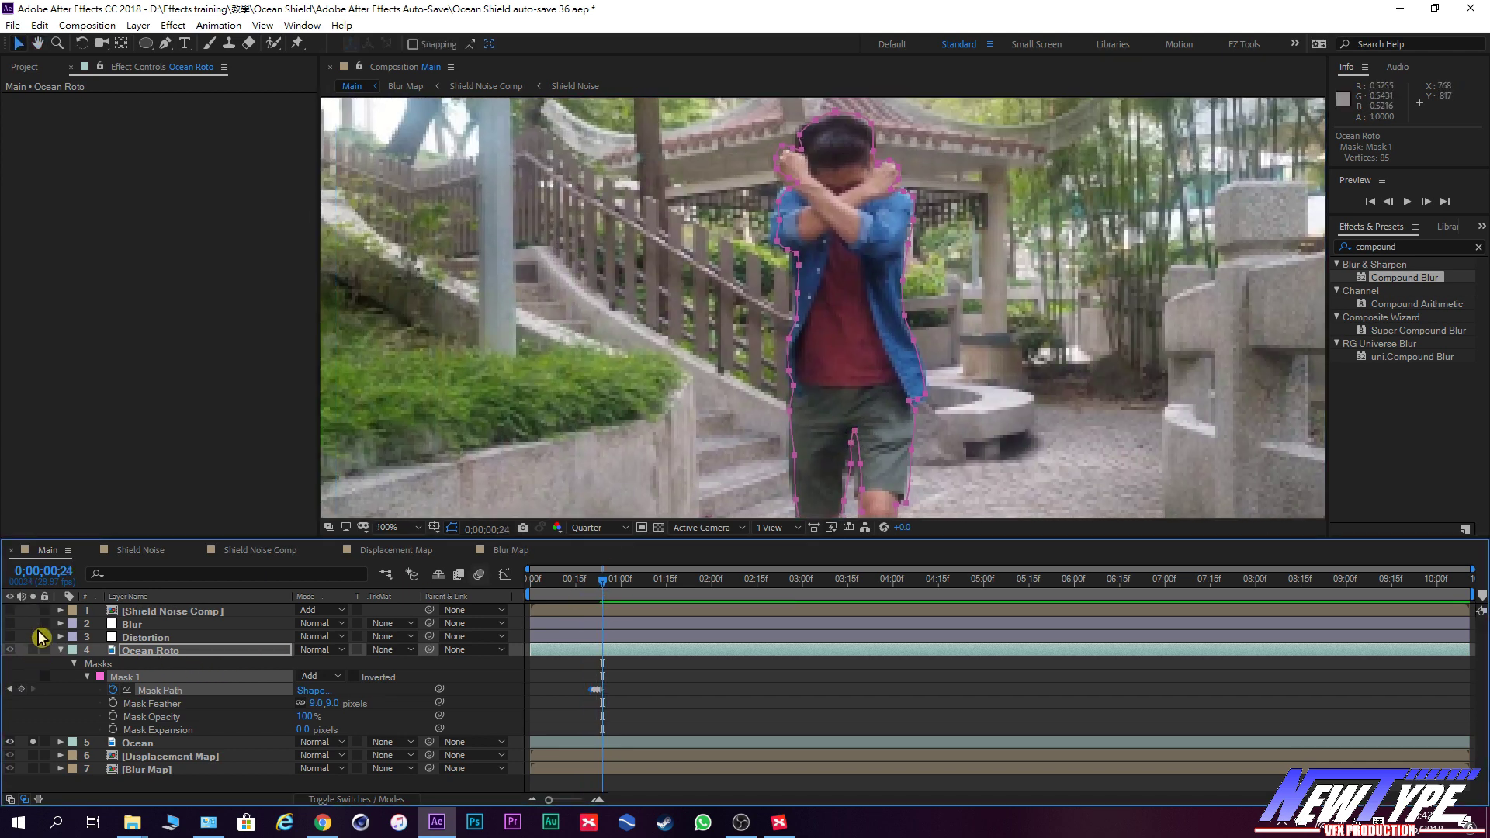
{"action": "left_click", "coordinate": [43, 741]}
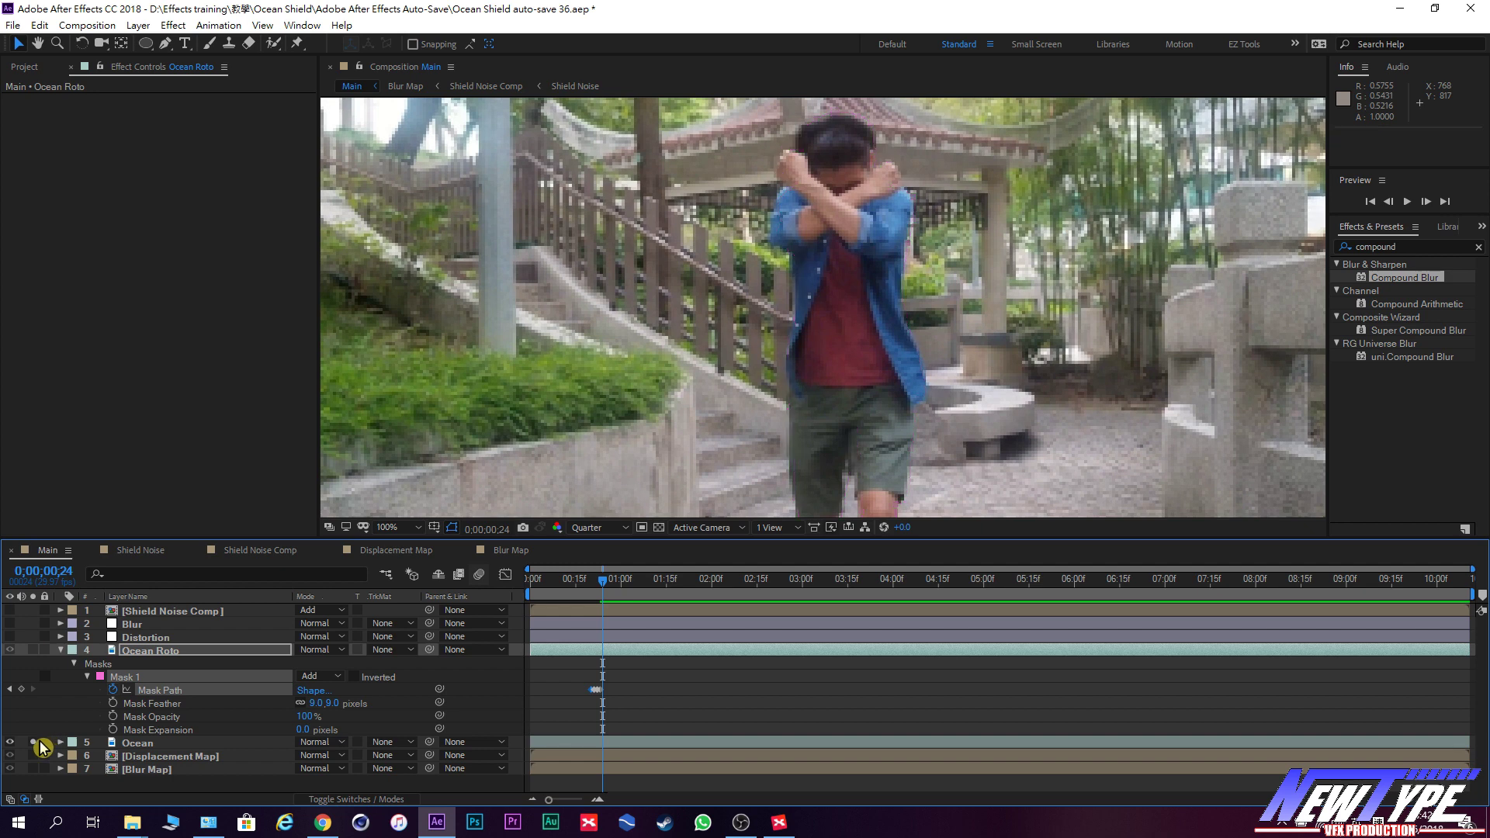
{"action": "left_click", "coordinate": [61, 651]}
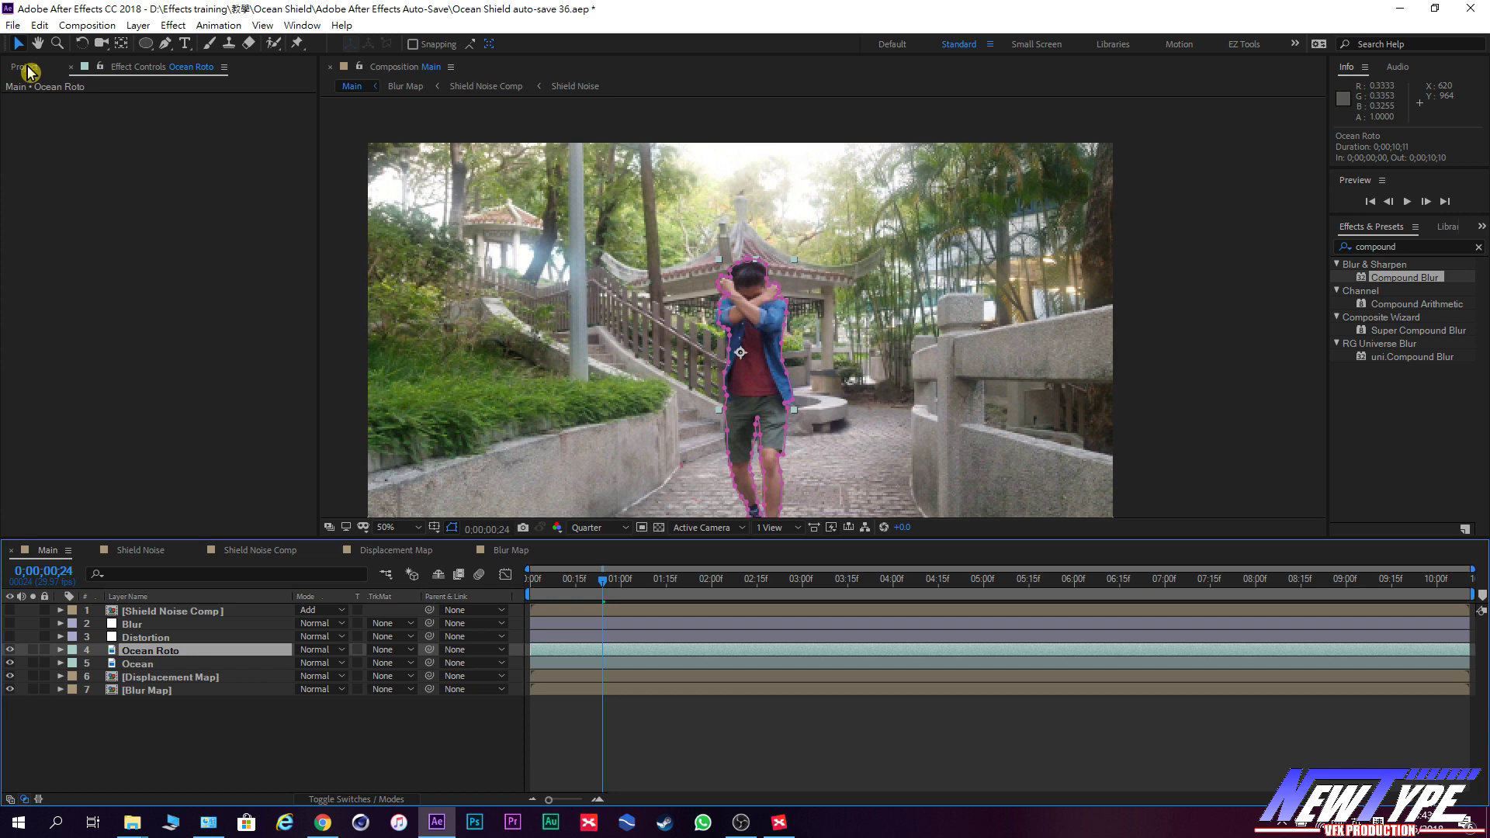
Duplicate Shield Noise Comp and place the copy in Main just above Ocean.
{"action": "left_click", "coordinate": [28, 70]}
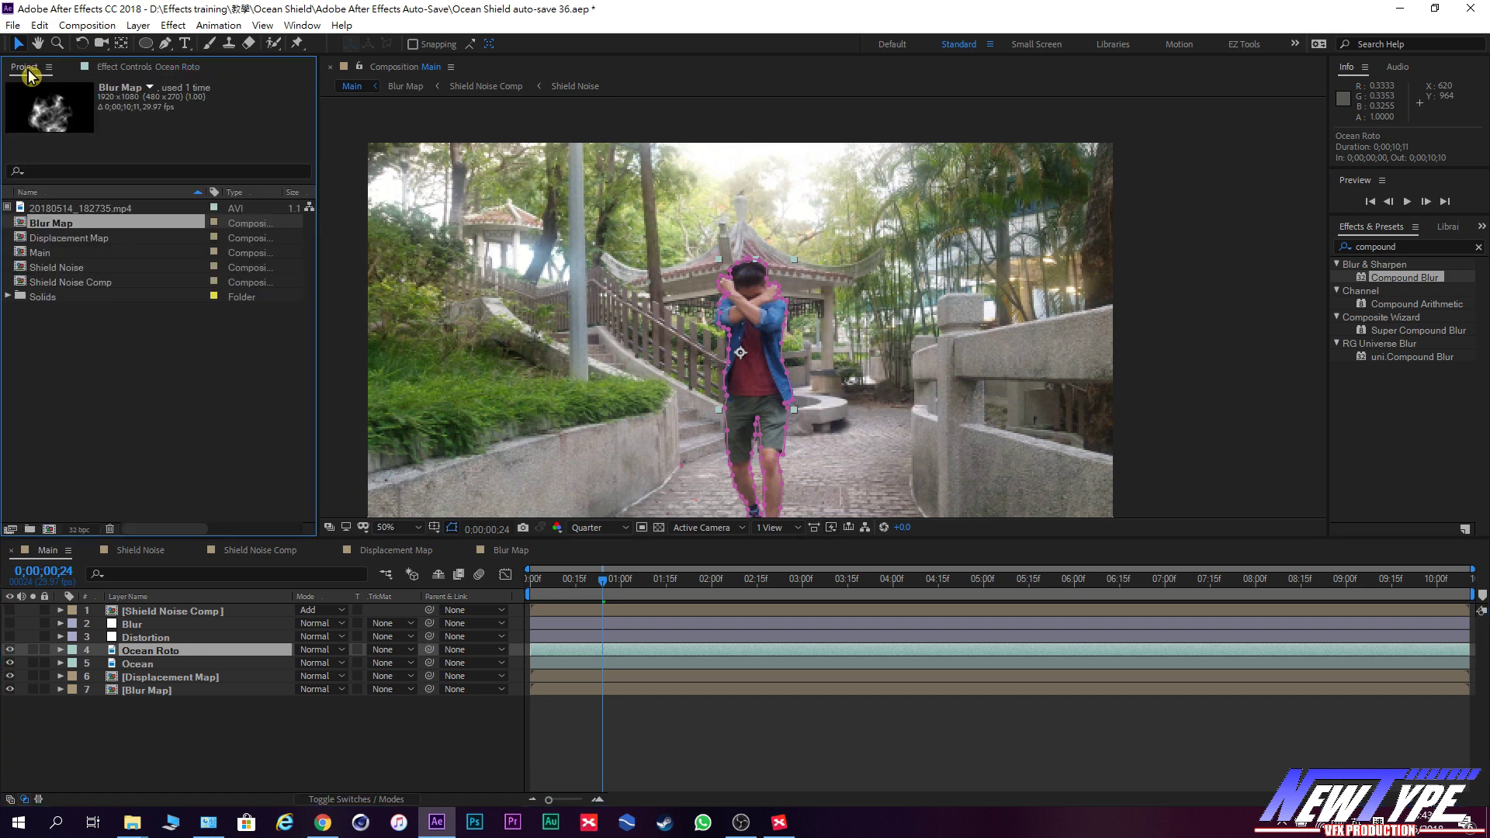
{"action": "left_click", "coordinate": [90, 283]}
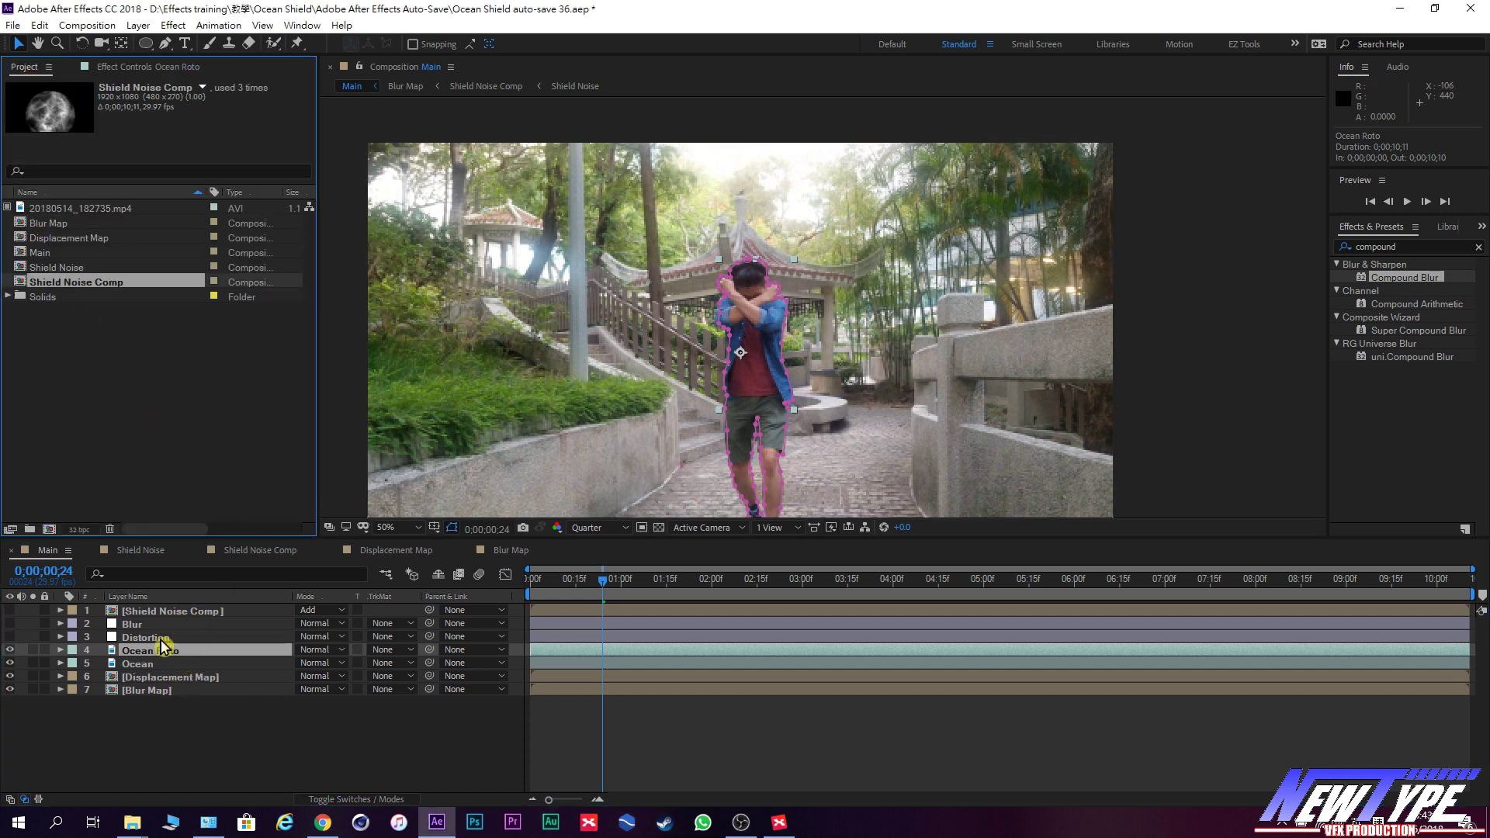
{"action": "key", "text": "ctrl+d"}
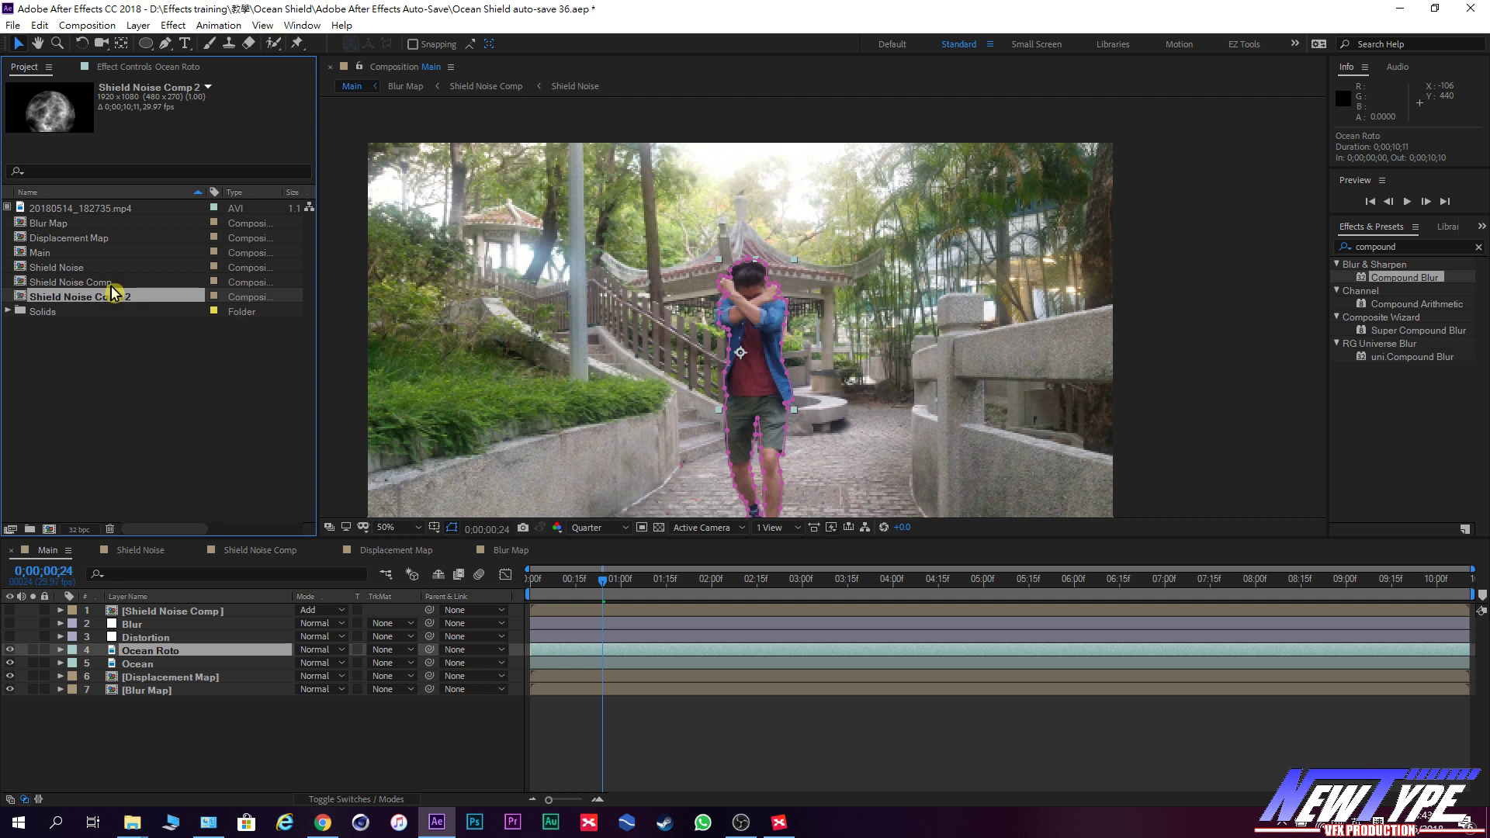
{"action": "mouse_move", "coordinate": [113, 302]}
{"action": "left_mouse_down"}
{"action": "mouse_move", "coordinate": [190, 681]}
{"action": "mouse_move", "coordinate": [193, 662]}
{"action": "left_mouse_up"}
Rename the new Shield Noise Comp 2 layer to Shield Noise Inside.
{"action": "double_click", "coordinate": [198, 672]}
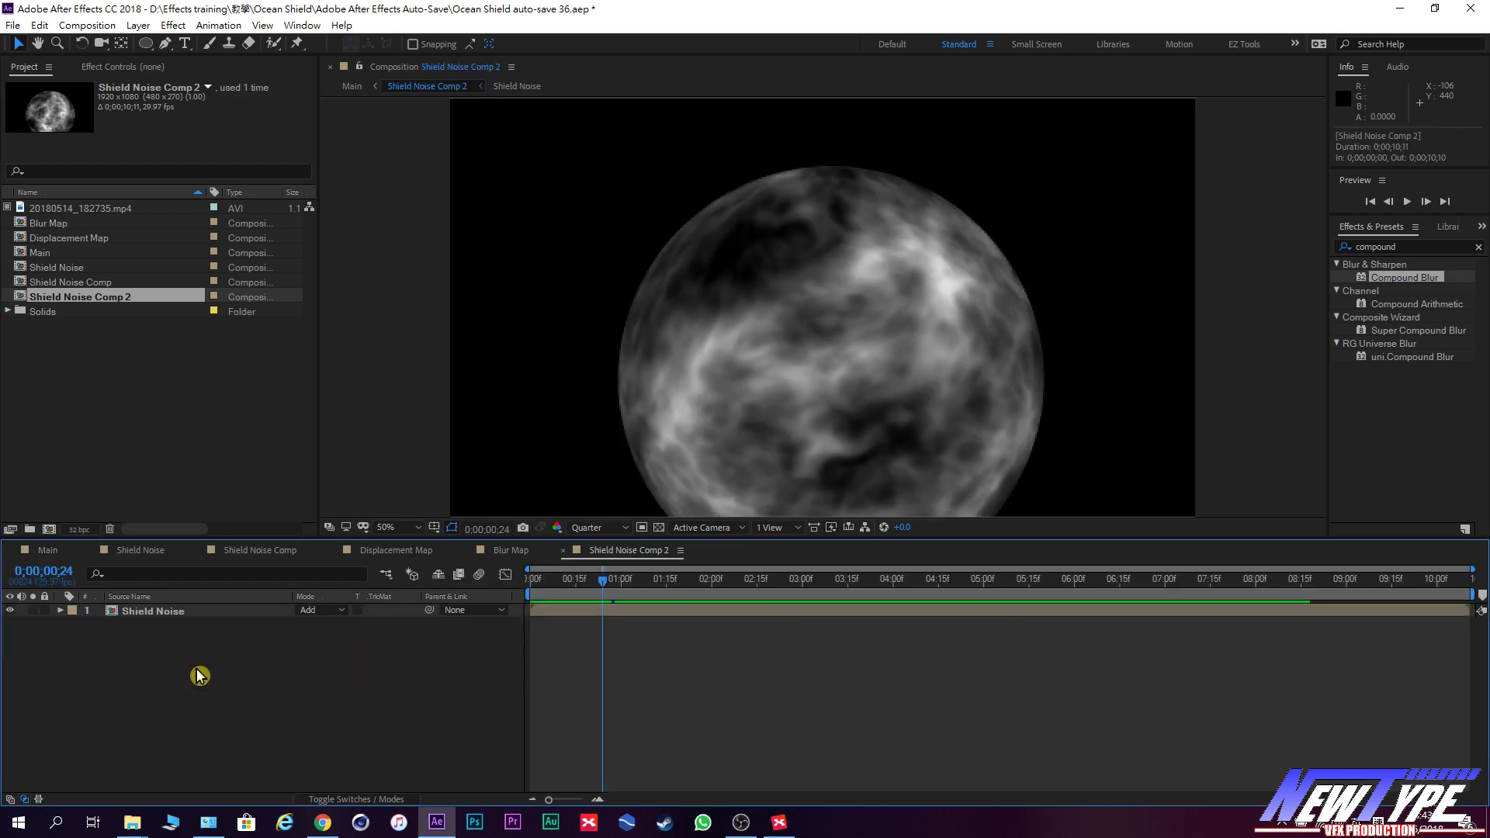
{"action": "left_click", "coordinate": [36, 548]}
{"action": "left_click", "coordinate": [208, 665]}
{"action": "key", "text": "Return"}
{"action": "key", "text": "Right"}
{"action": "key", "text": "BackSpace"}
{"action": "key", "text": "BackSpace"}
{"action": "key", "text": "BackSpace"}
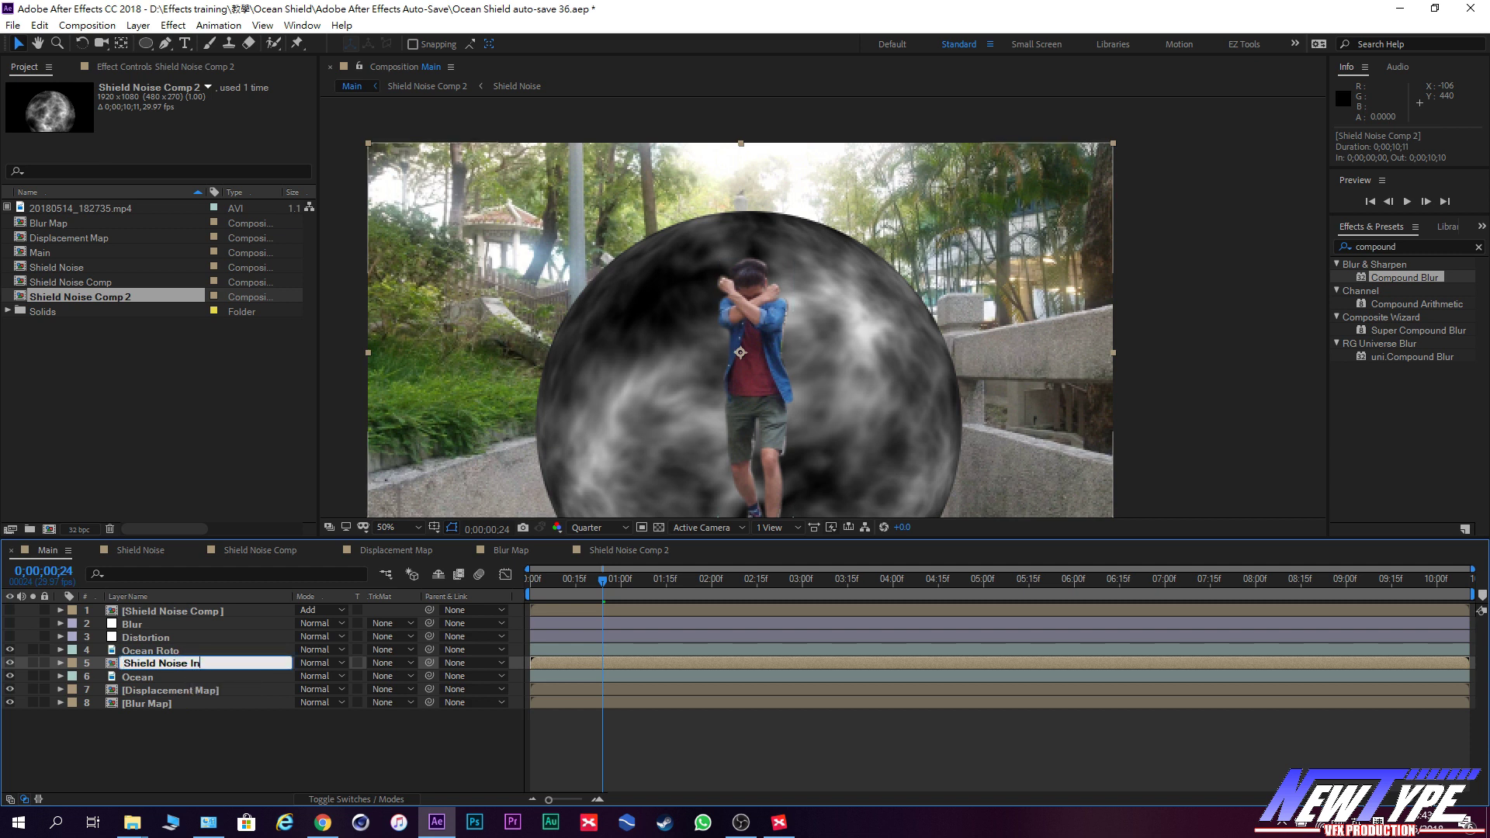
{"action": "key", "text": "Return"}
Rename the top Shield Noise Comp layer to Shield Noise Outside.
{"action": "left_click", "coordinate": [200, 613]}
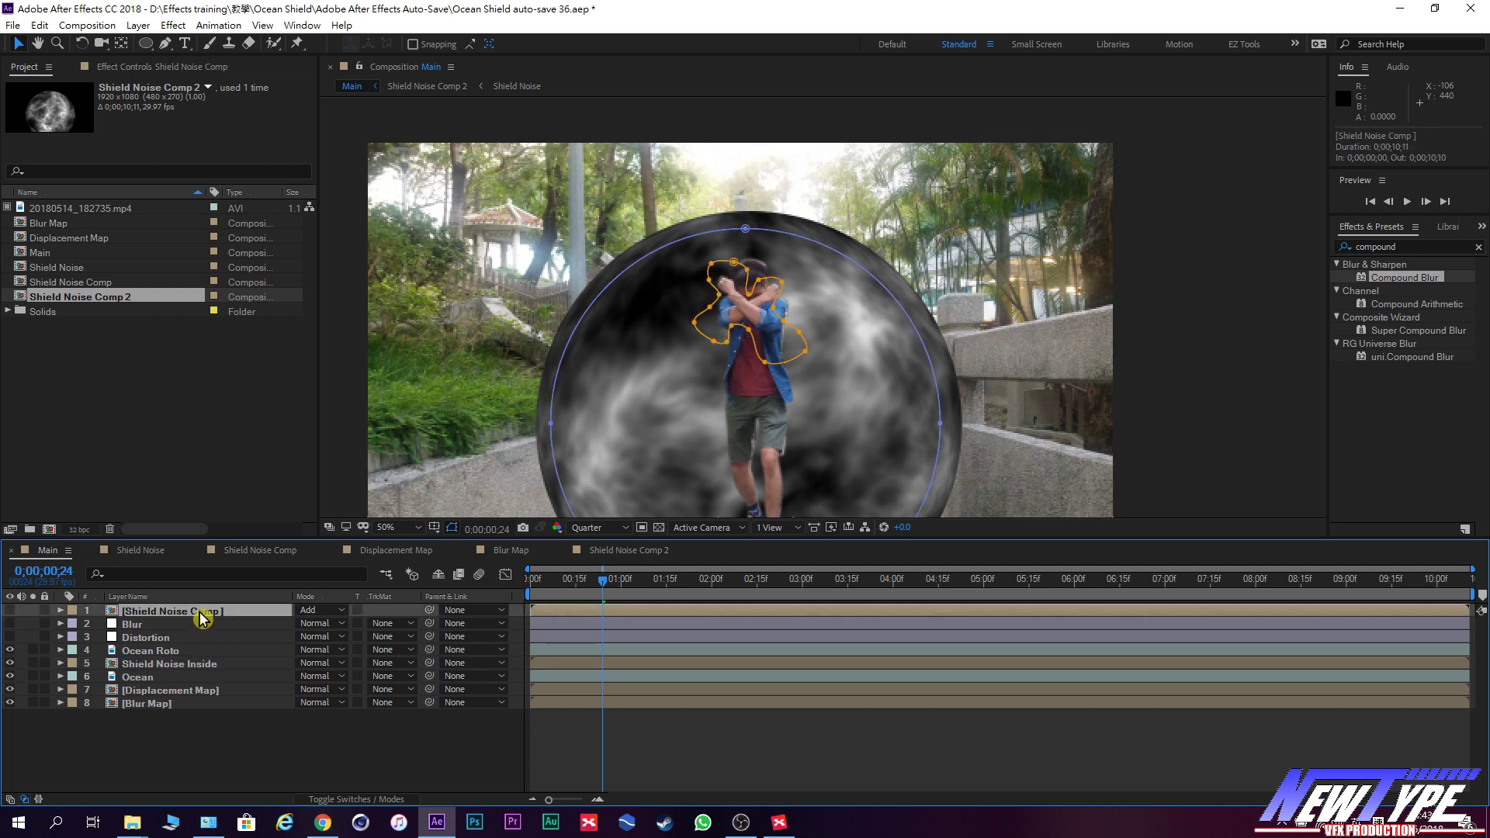
{"action": "key", "text": "Return"}
{"action": "double_click", "coordinate": [192, 611]}
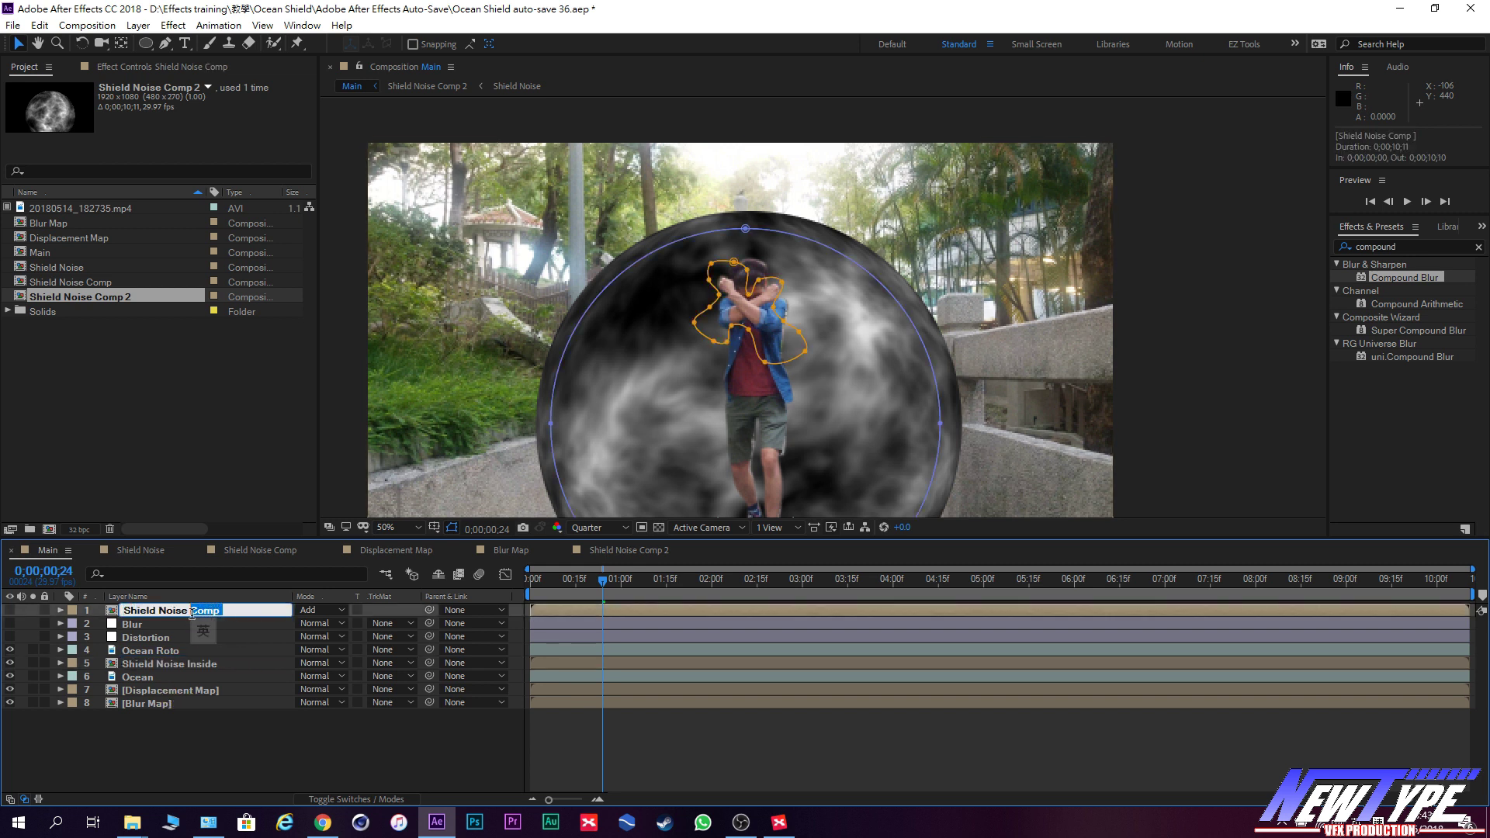
{"action": "type", "text": "Outside"}
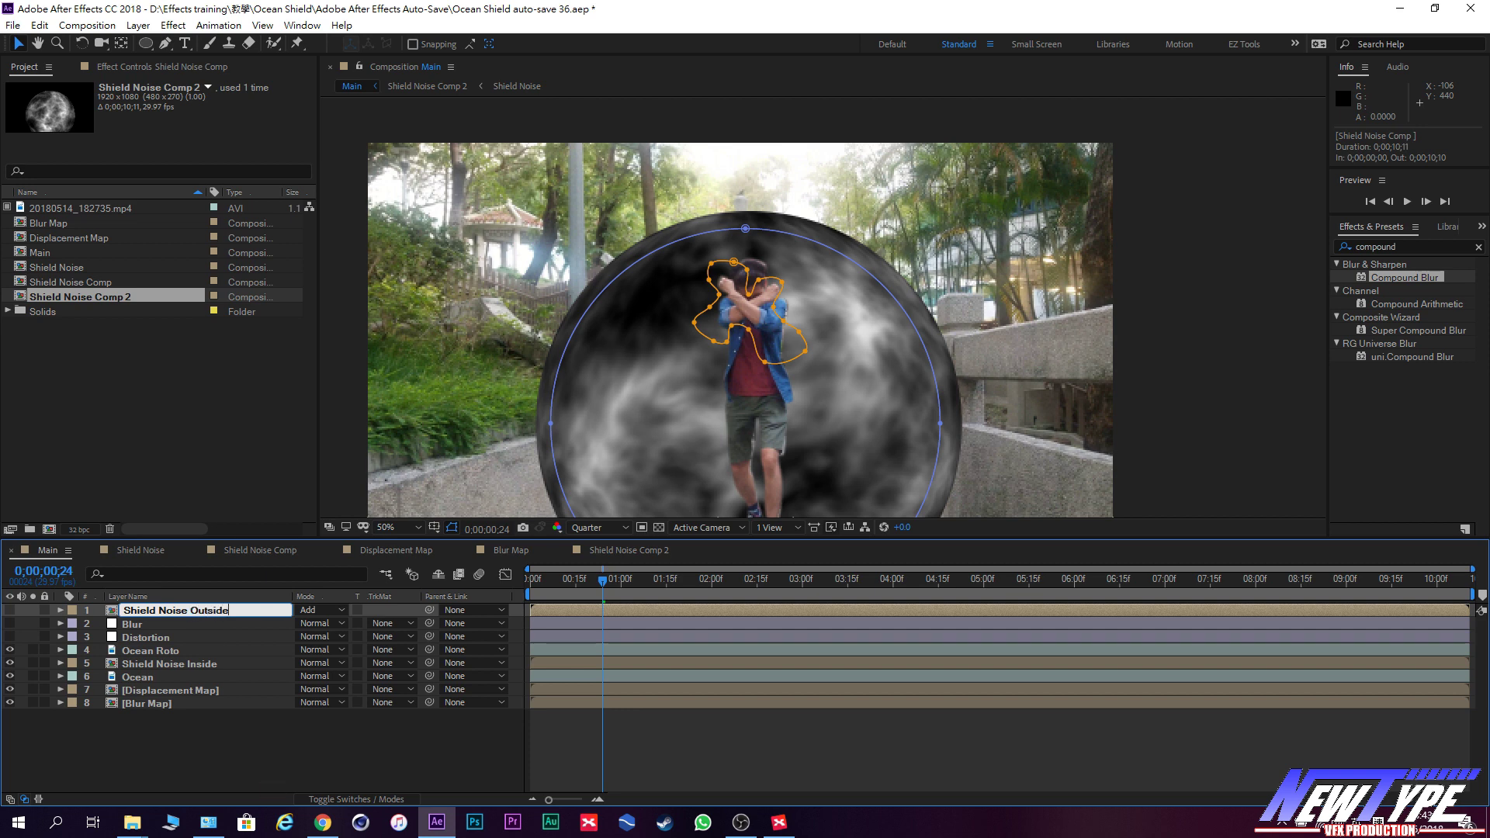
{"action": "key", "text": "Return"}
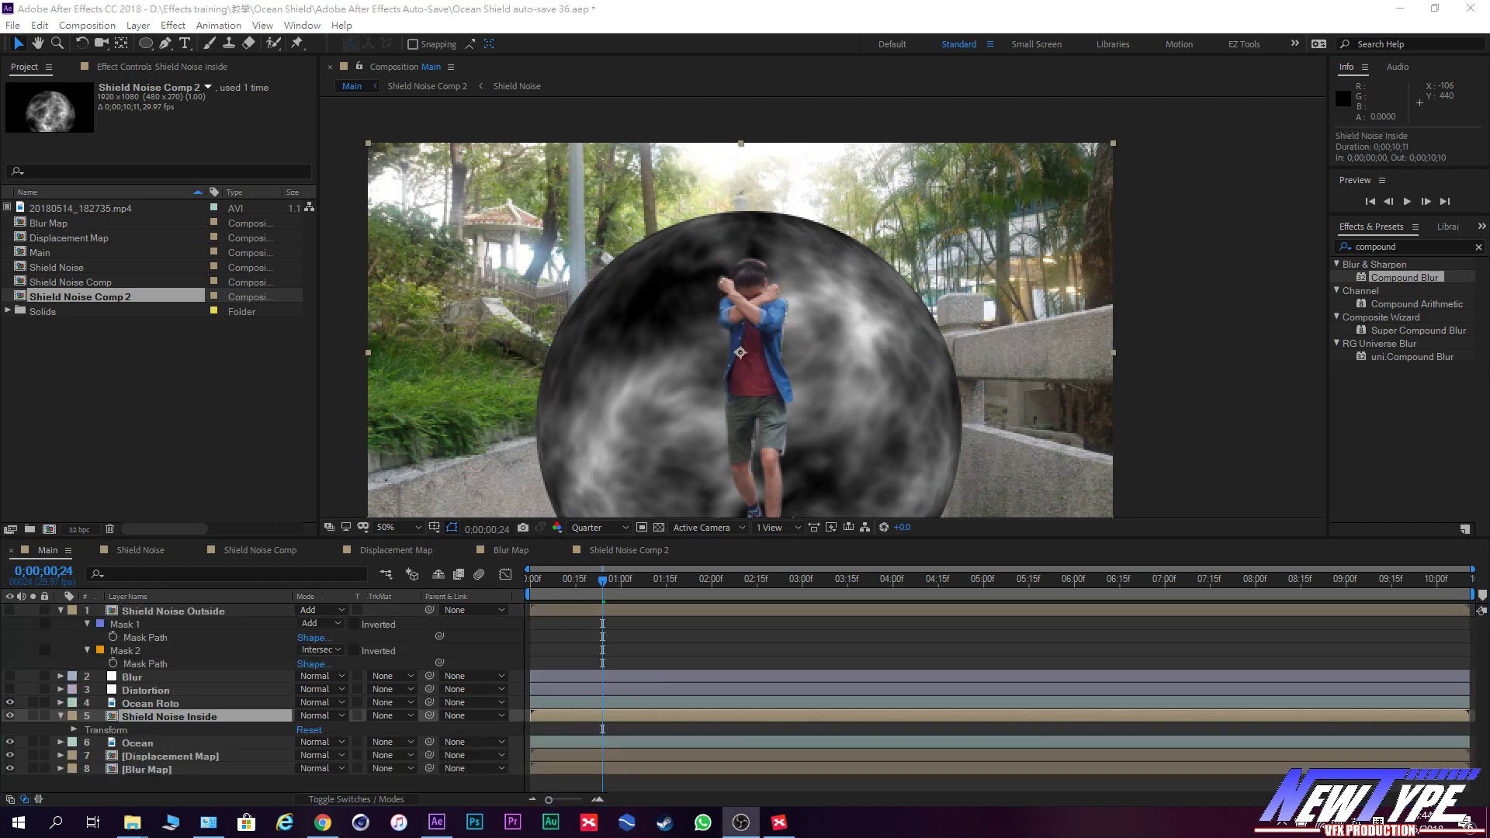
Paste Shield Noise Outside's Mask 1 and Mask 2 onto Shield Noise Inside and check them.
{"action": "left_click", "coordinate": [233, 617]}
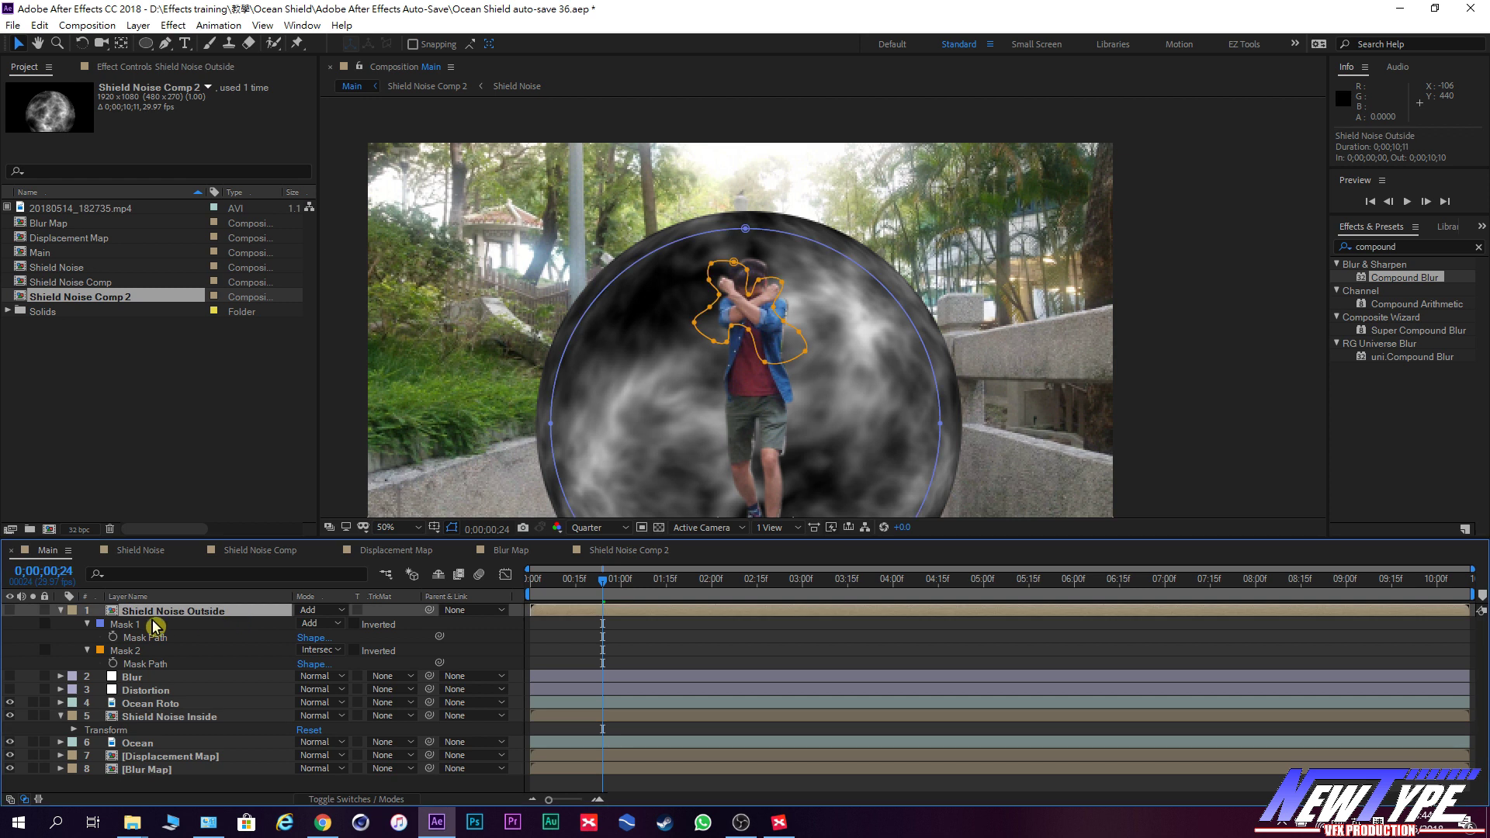
{"action": "left_click", "coordinate": [142, 627]}
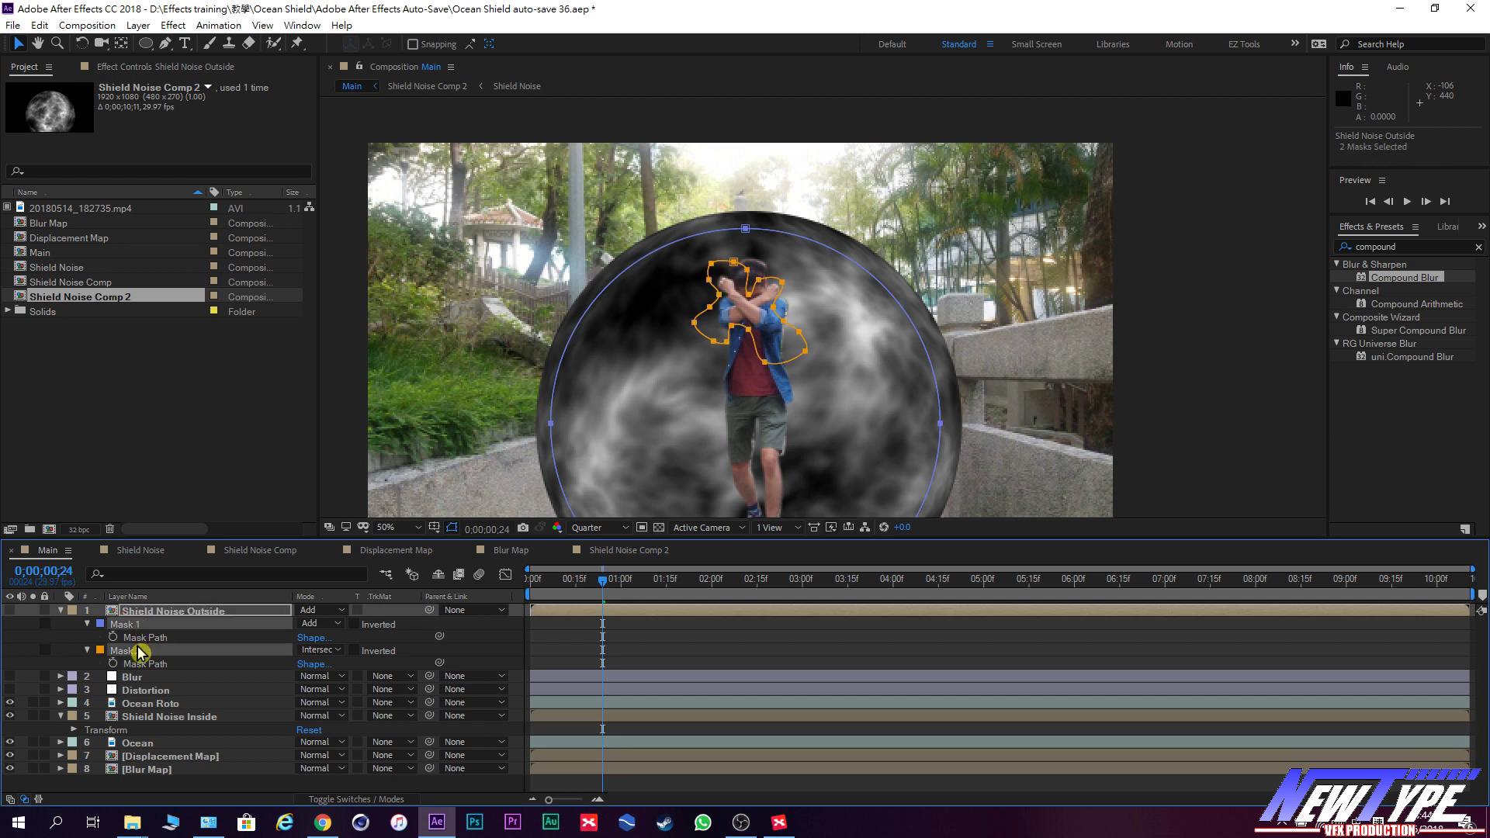
{"action": "left_click", "coordinate": [161, 722]}
{"action": "key", "text": "ctrl+v"}
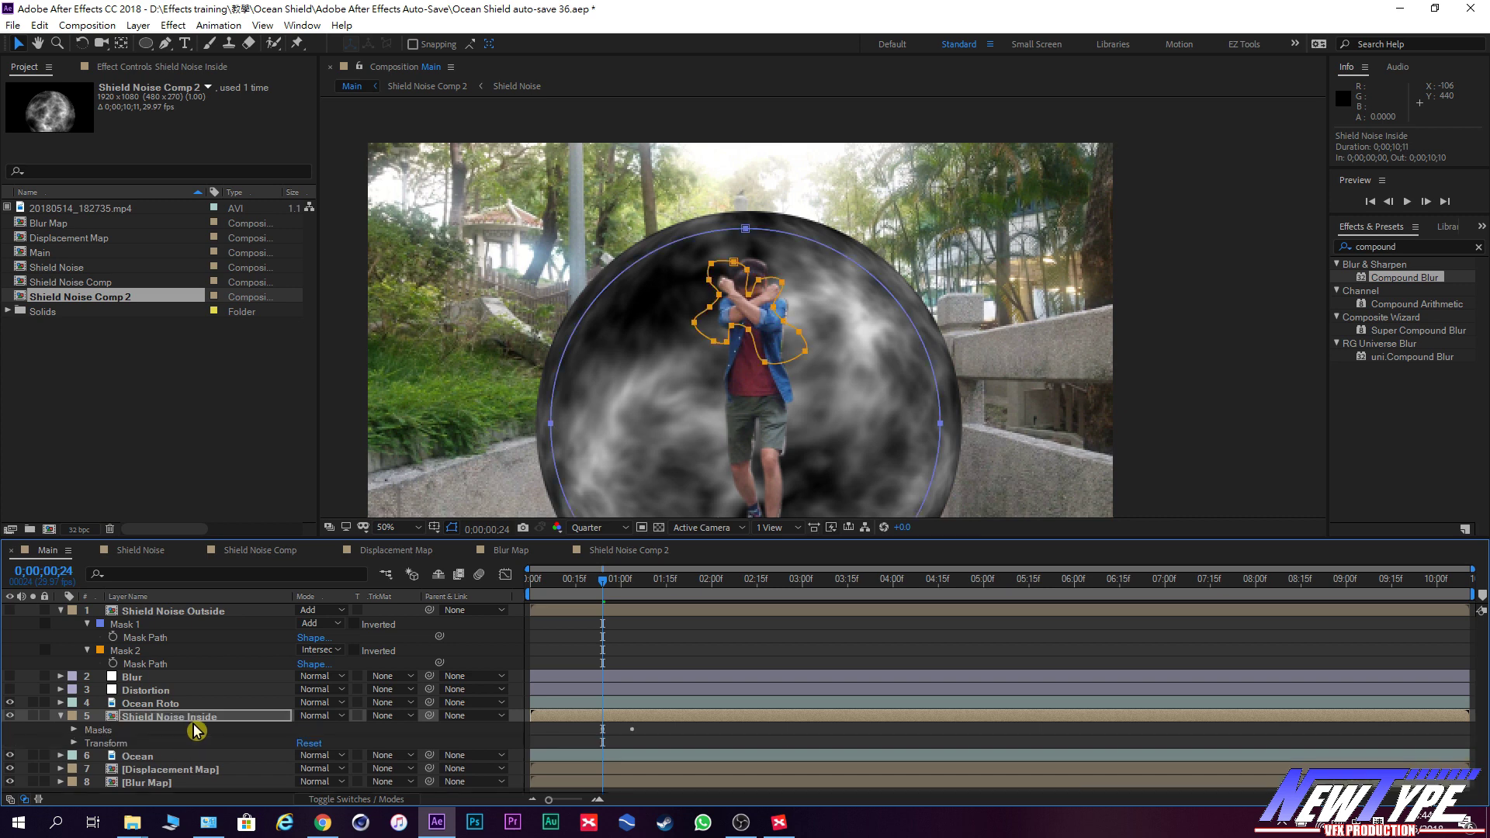
{"action": "left_click", "coordinate": [75, 731]}
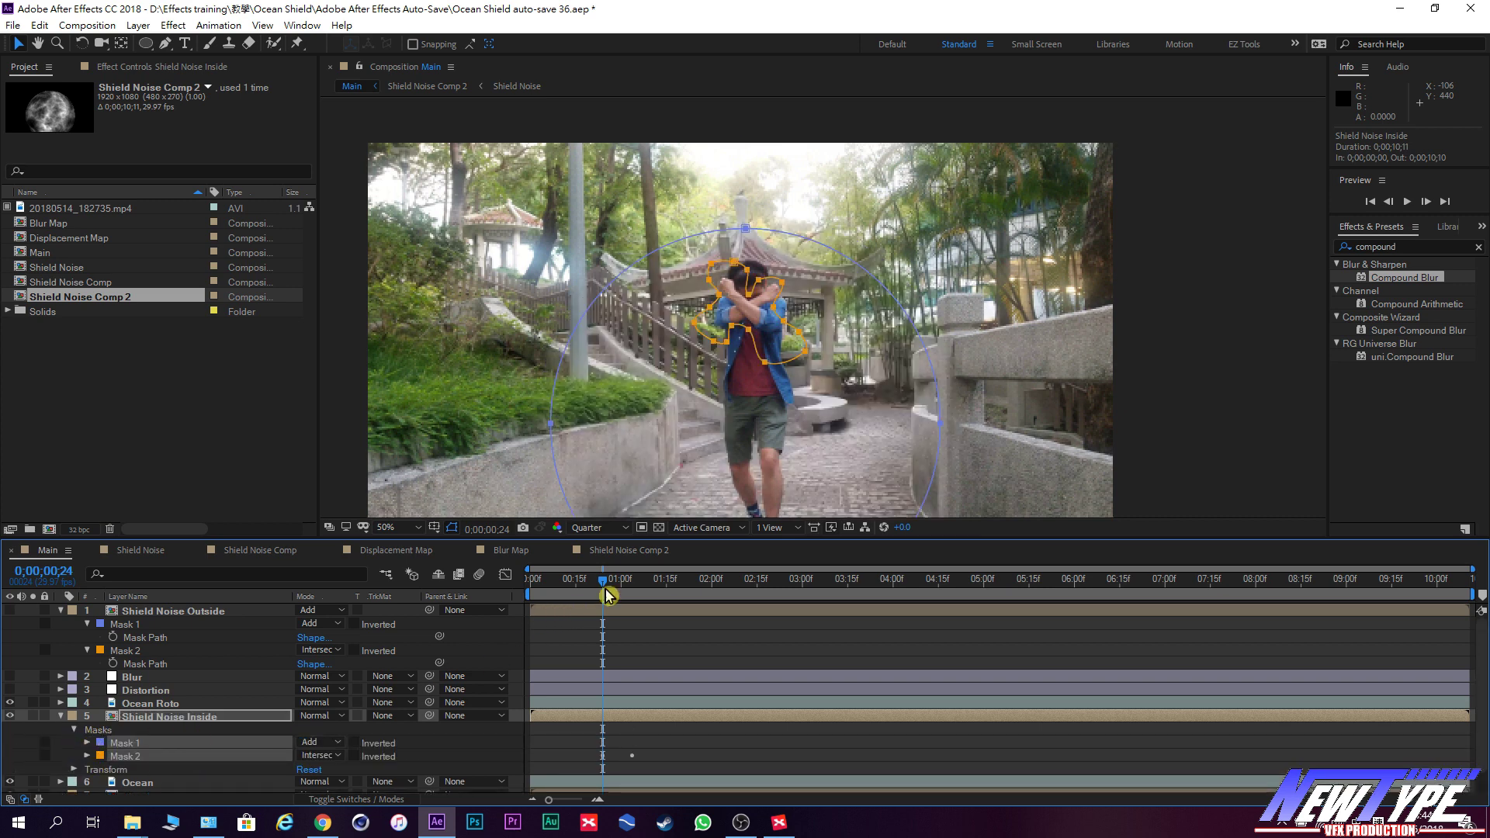
{"action": "left_click_drag", "start_coordinate": [603, 581], "coordinate": [635, 591]}
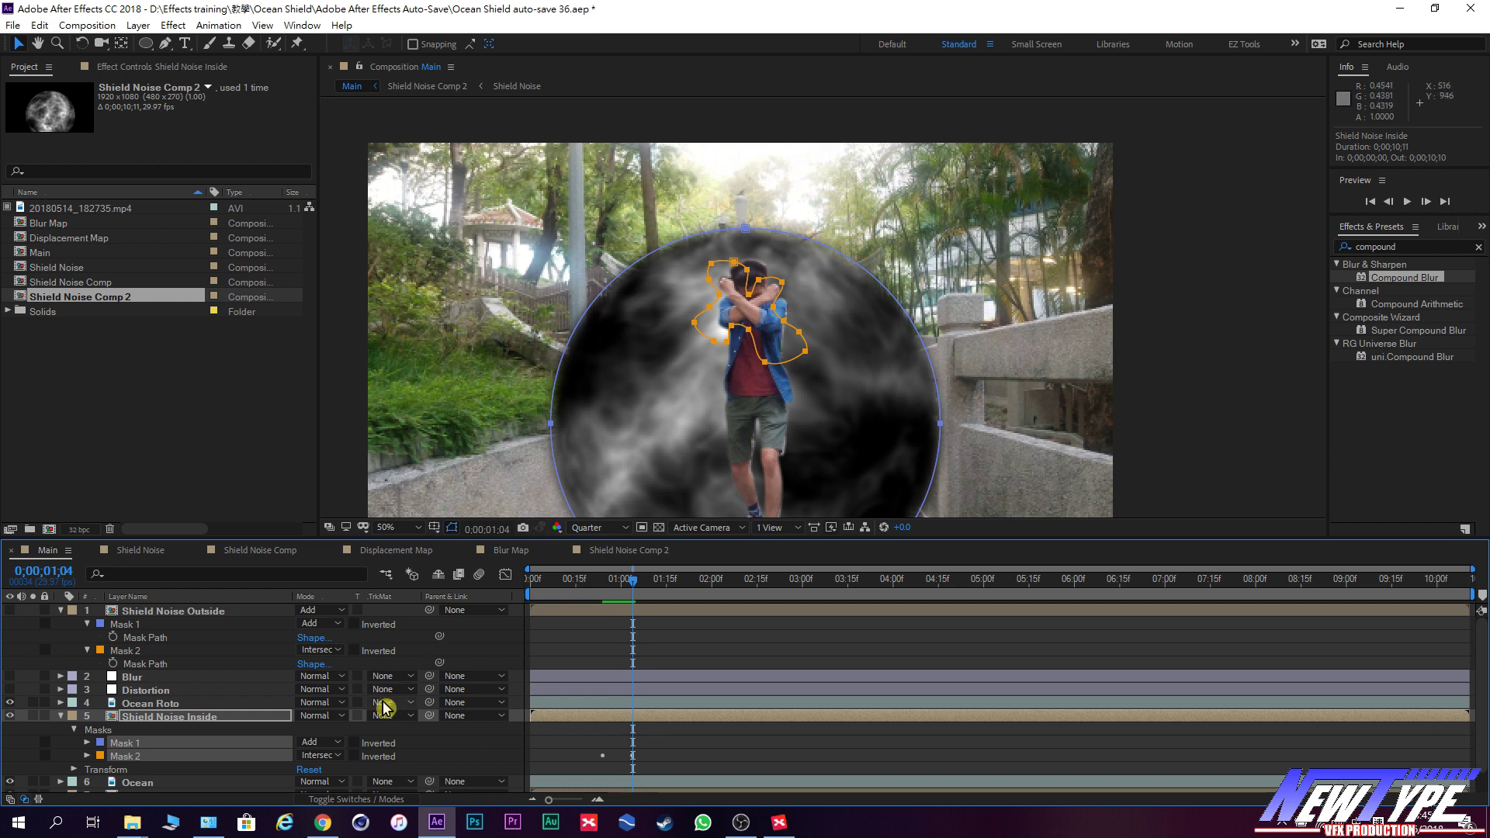
{"action": "left_click", "coordinate": [198, 719]}
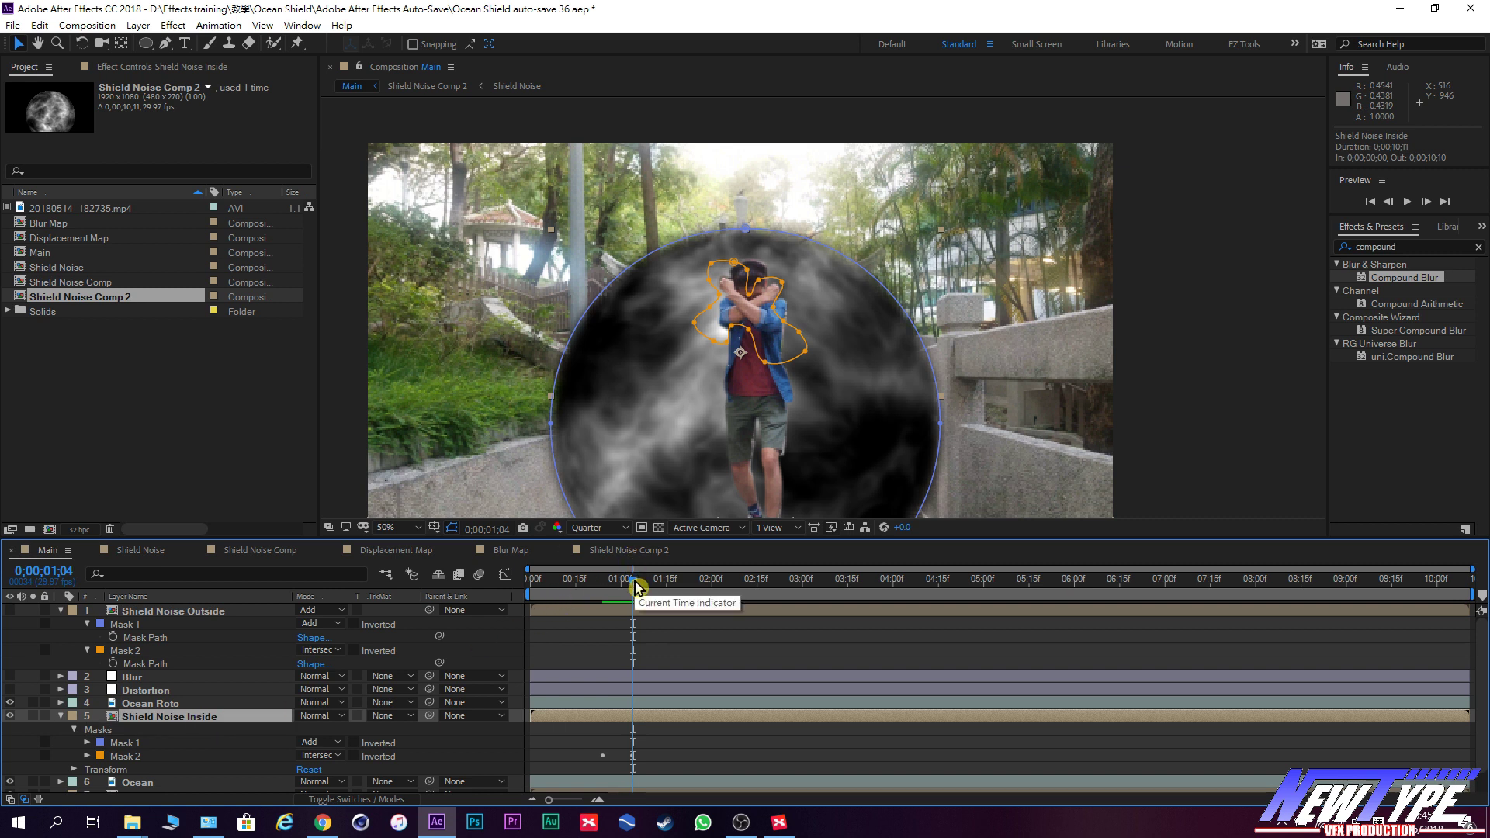
{"action": "left_click", "coordinate": [61, 717]}
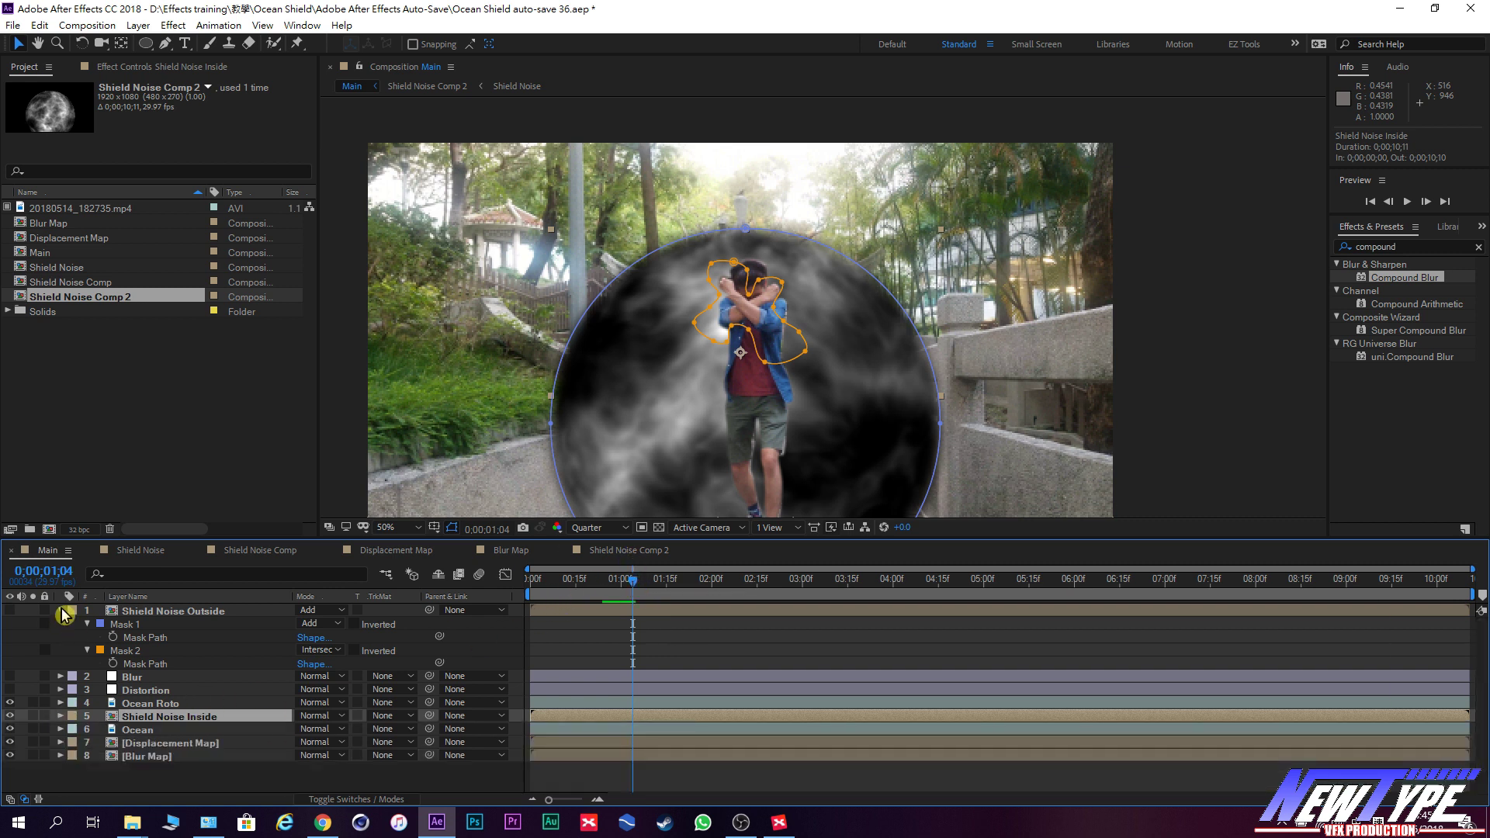
Open the Shield Noise Comp 2 precomp and select its Shield Noise layer.
{"action": "left_click", "coordinate": [63, 613]}
{"action": "left_click", "coordinate": [177, 611]}
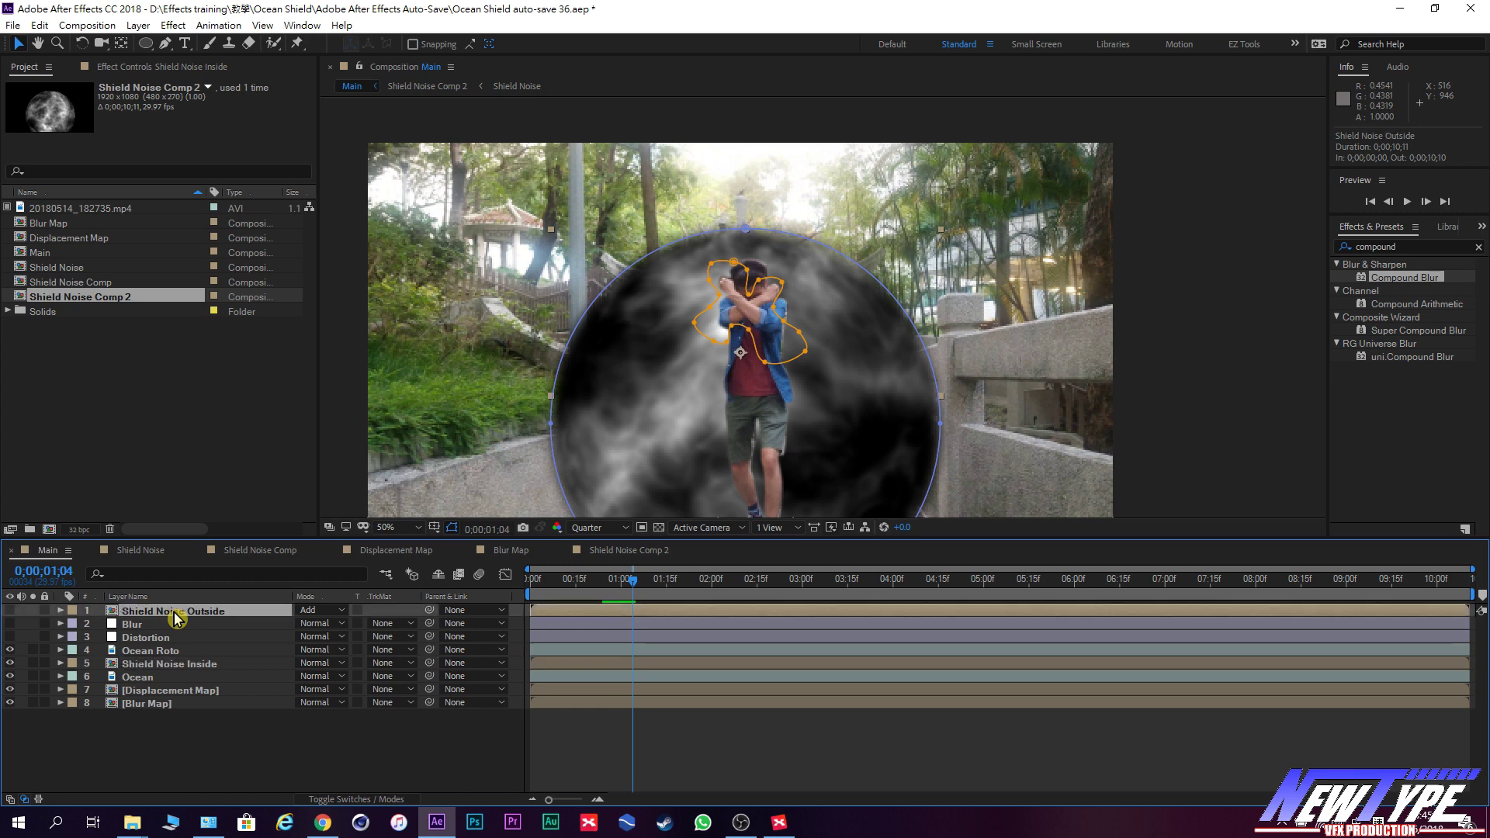
{"action": "left_click", "coordinate": [199, 665]}
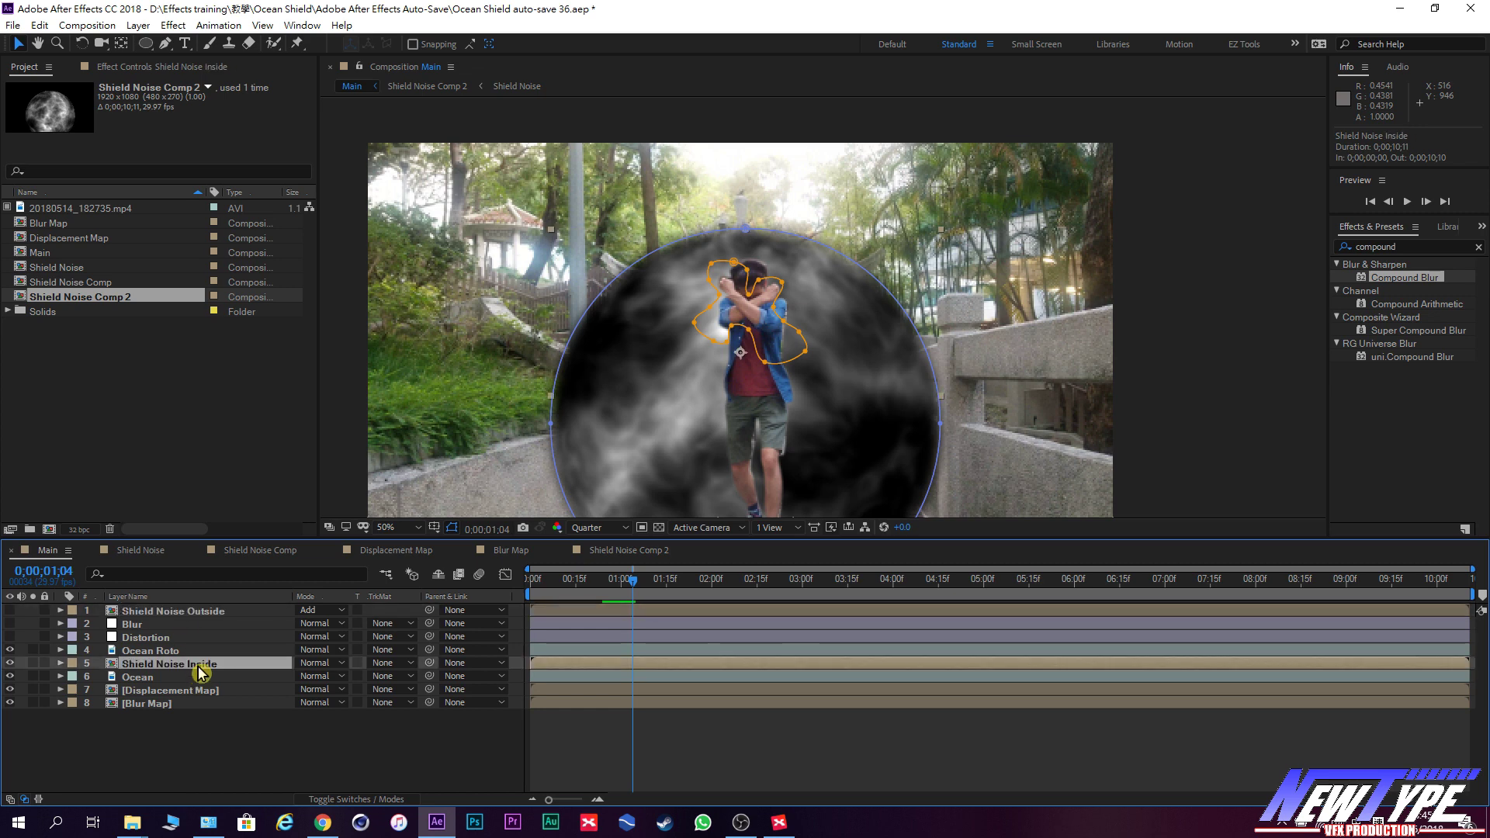
{"action": "double_click", "coordinate": [200, 672]}
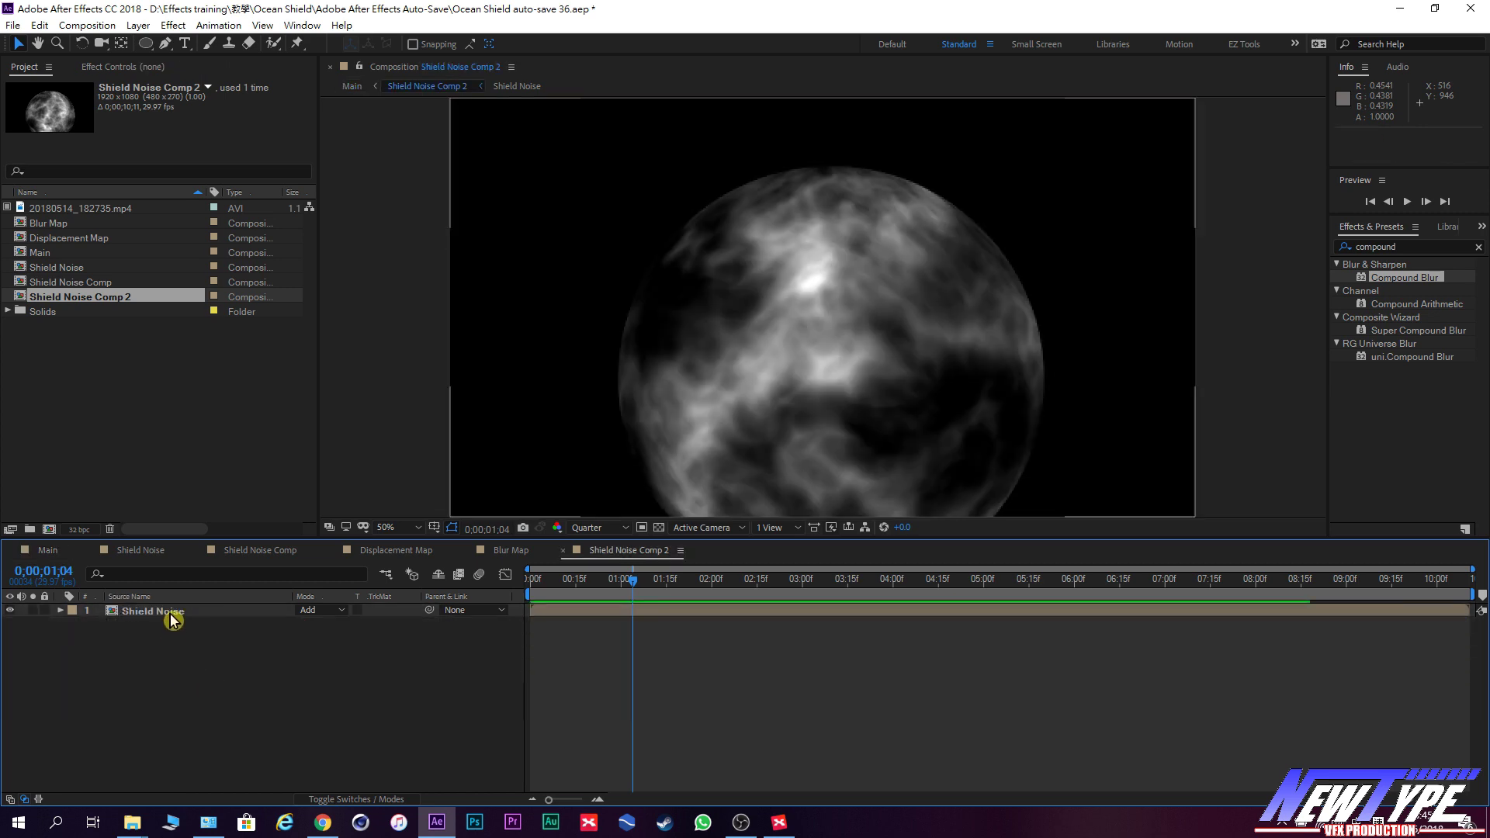
{"action": "left_click", "coordinate": [171, 615]}
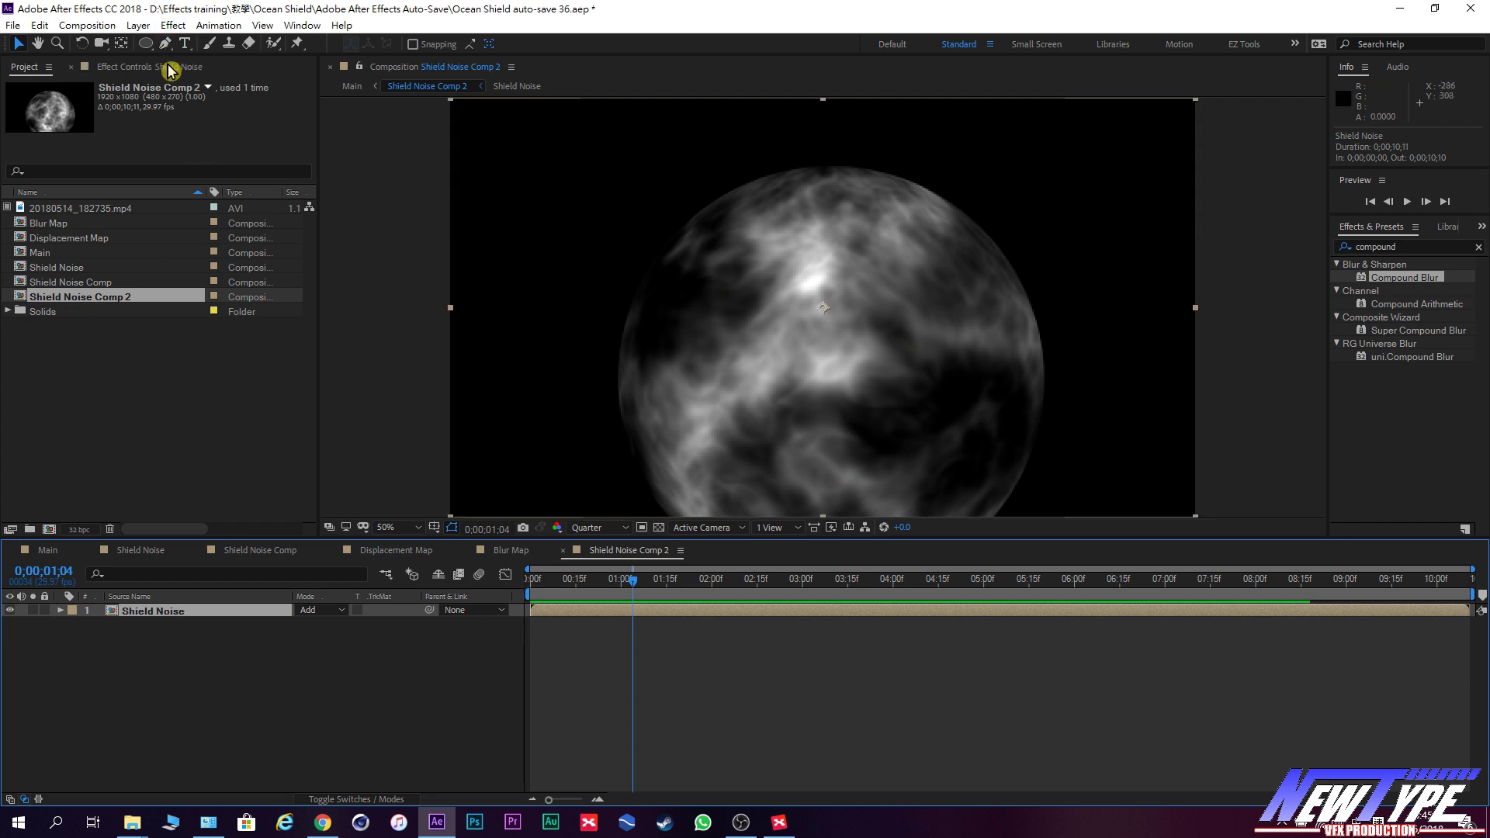
{"action": "left_click", "coordinate": [171, 67]}
Duplicate the Shield Noise comp in the Project panel to create Shield Noise 2.
{"action": "left_click", "coordinate": [24, 67]}
{"action": "left_click", "coordinate": [105, 416]}
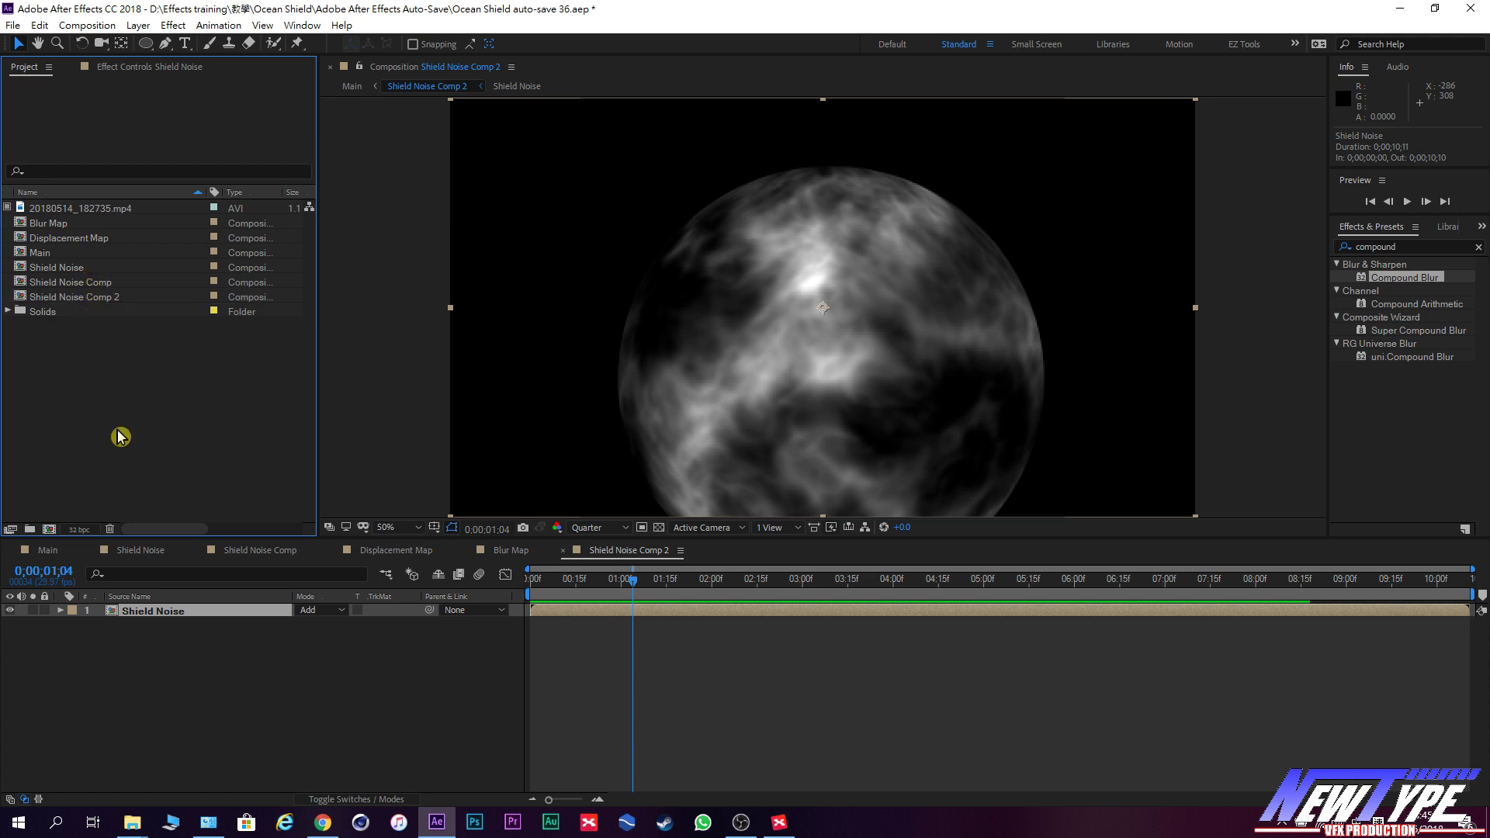
{"action": "left_click", "coordinate": [87, 272]}
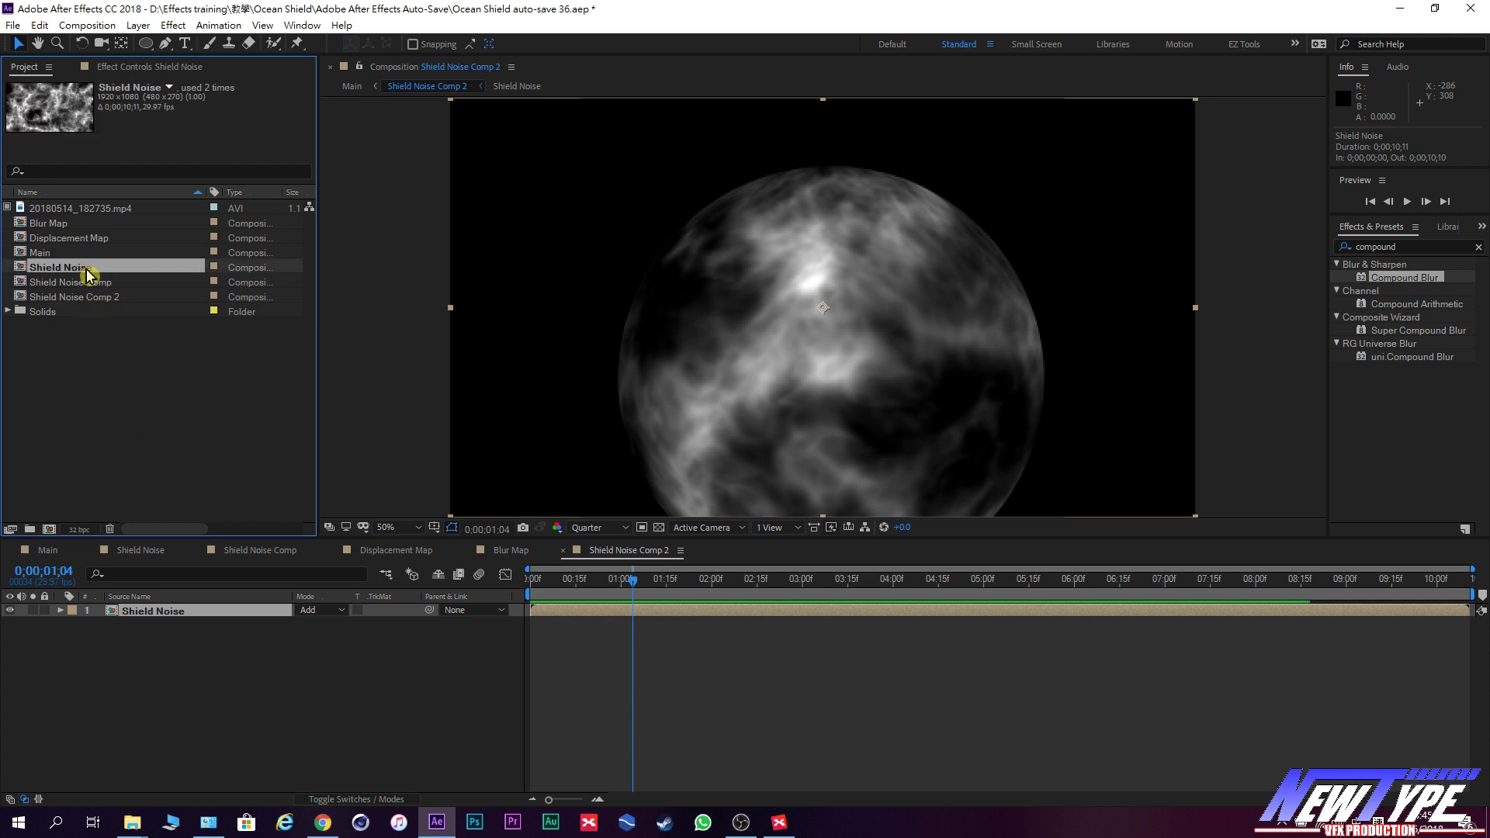
{"action": "key", "text": "ctrl+d"}
{"action": "left_click", "coordinate": [142, 432]}
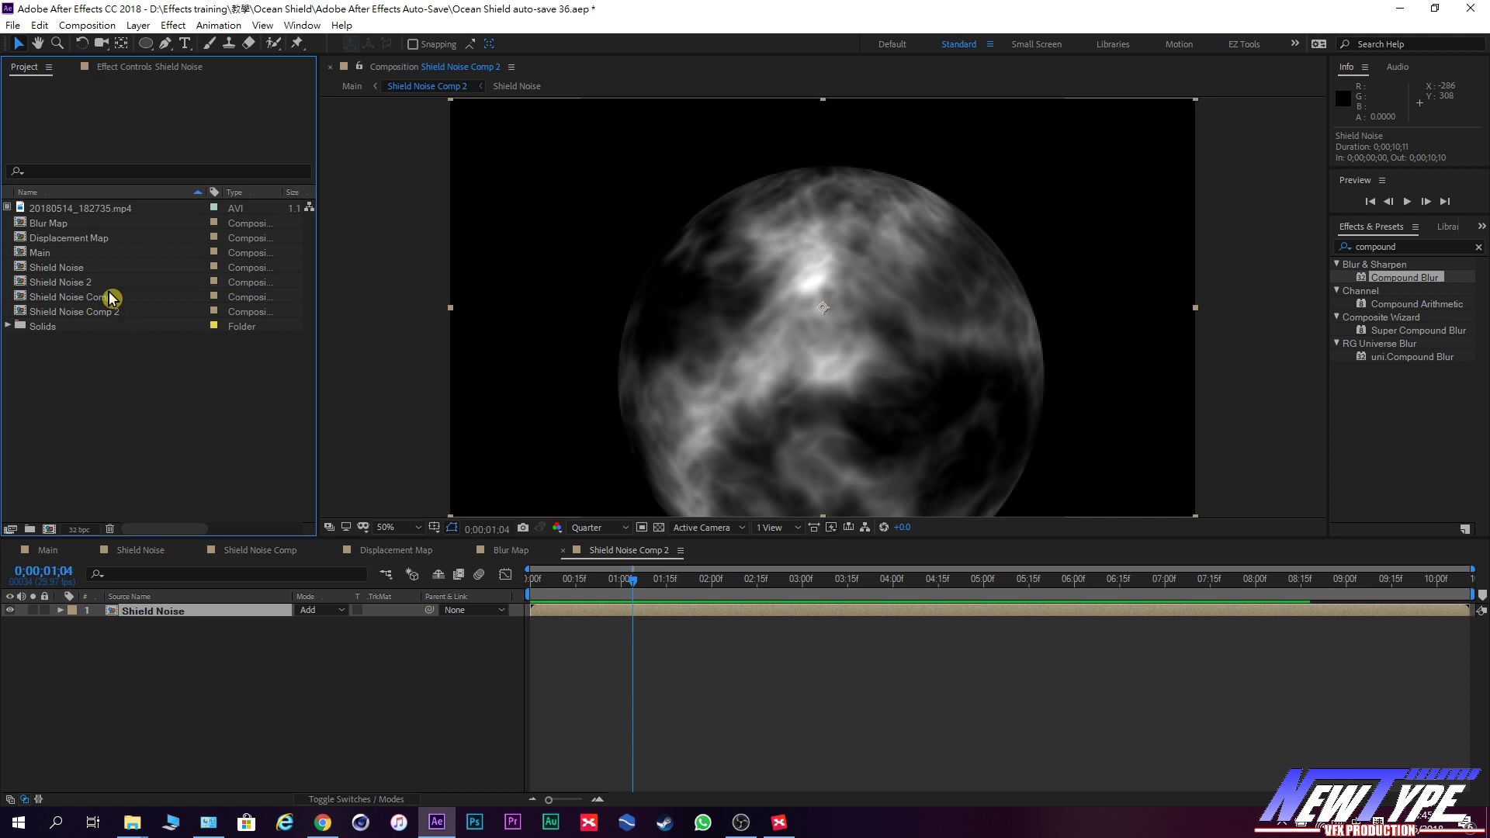
Replace the Shield Noise layer in Shield Noise Comp 2 with Shield Noise 2.
{"action": "left_click", "coordinate": [160, 632]}
{"action": "left_click", "coordinate": [160, 617]}
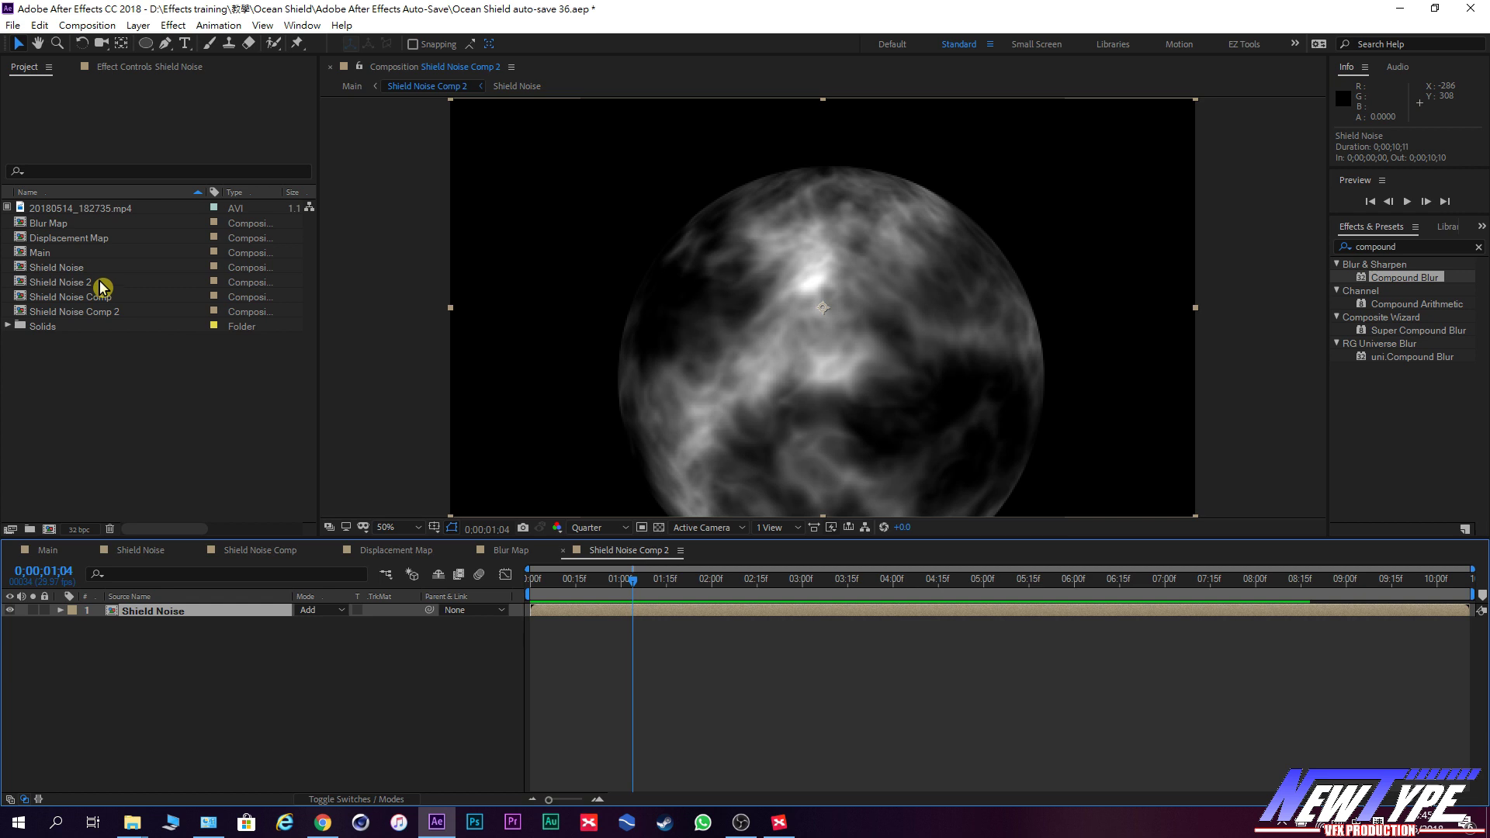
{"action": "left_click_drag", "start_coordinate": [99, 281], "coordinate": [152, 597]}
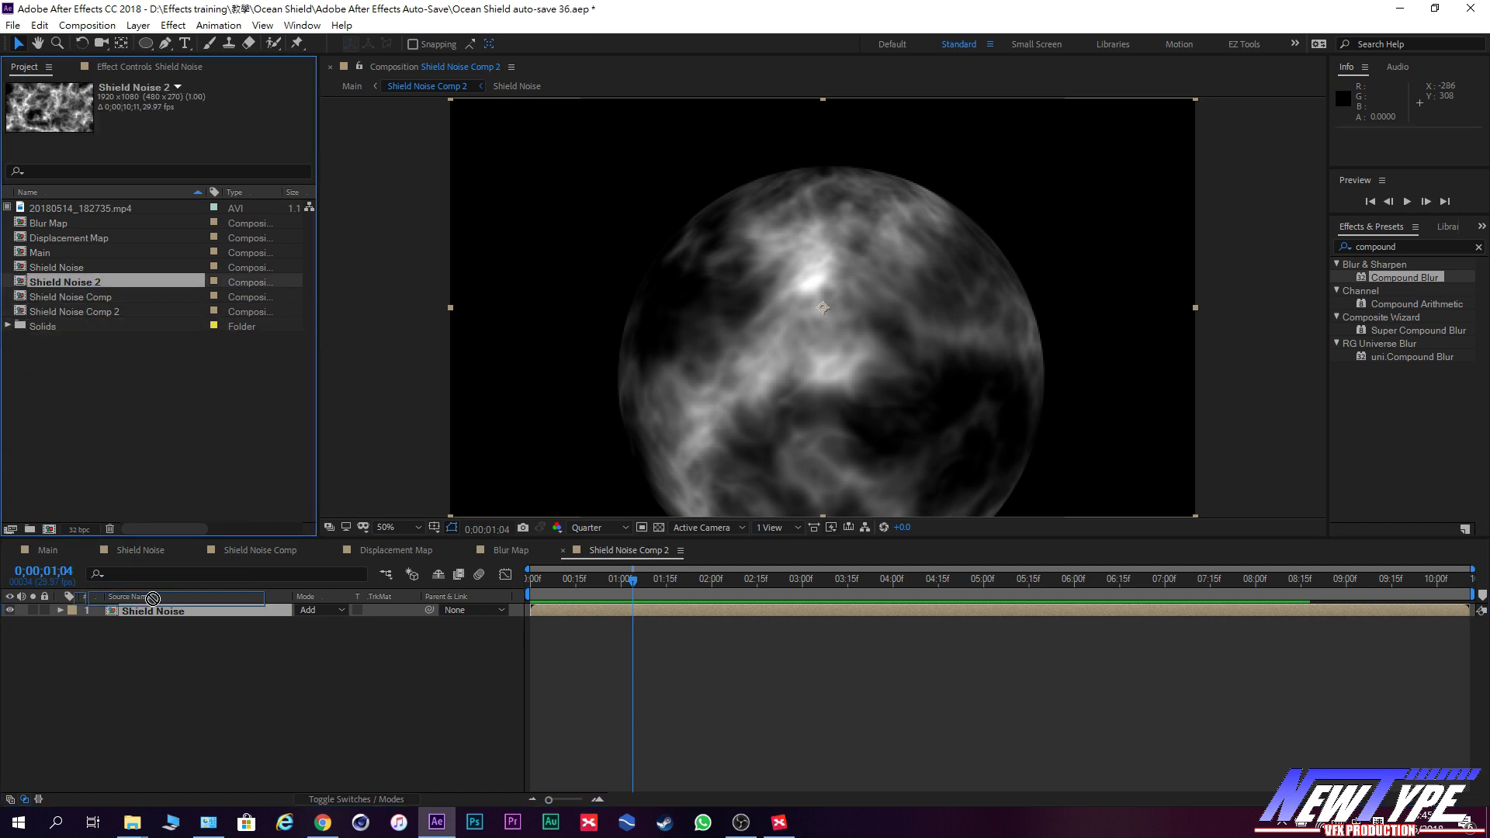
{"action": "left_click_drag", "start_coordinate": [153, 597], "coordinate": [190, 613]}
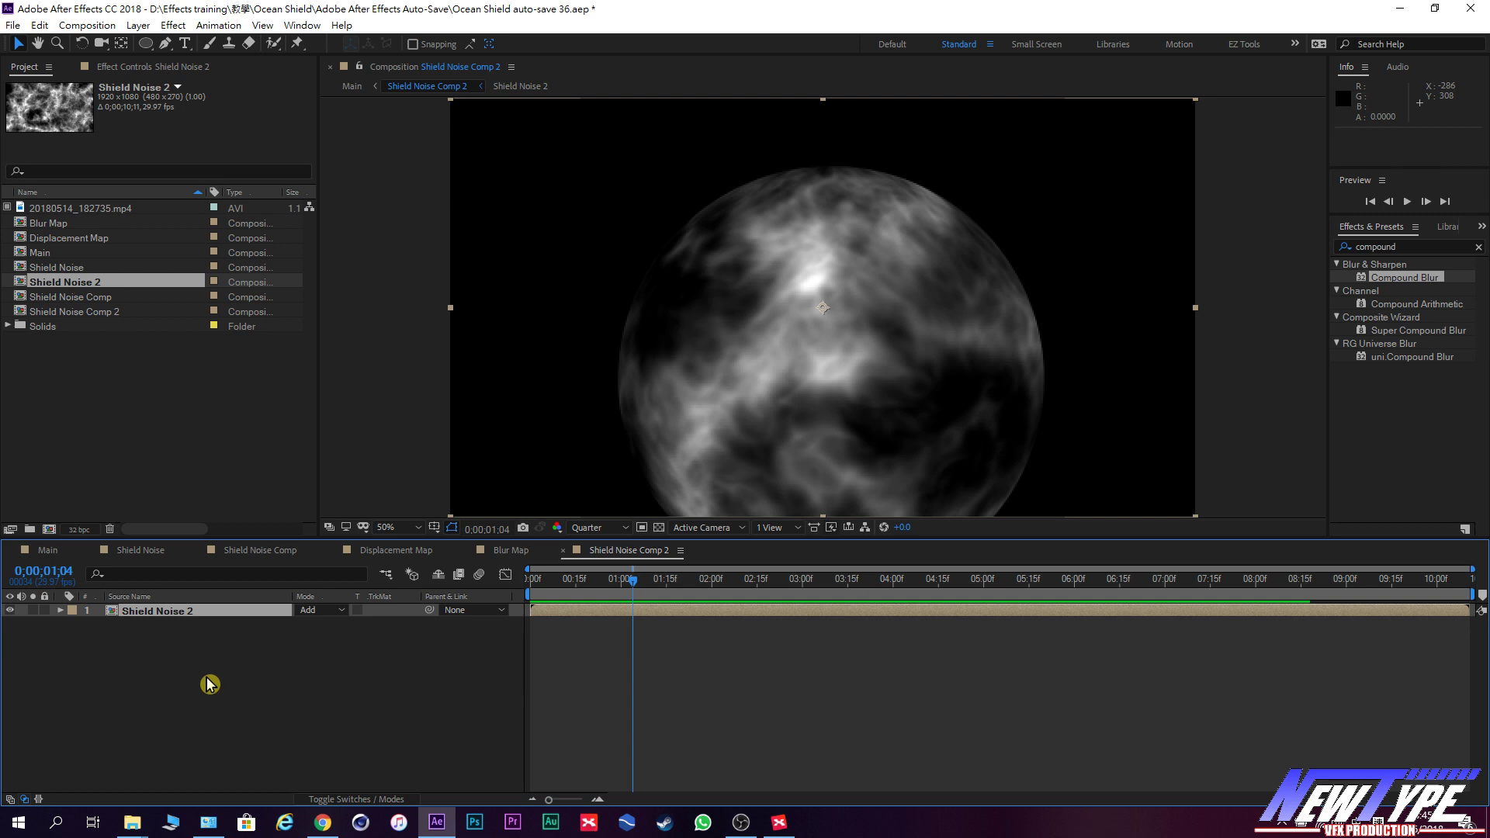
{"action": "left_click", "coordinate": [210, 685]}
{"action": "left_click", "coordinate": [208, 615]}
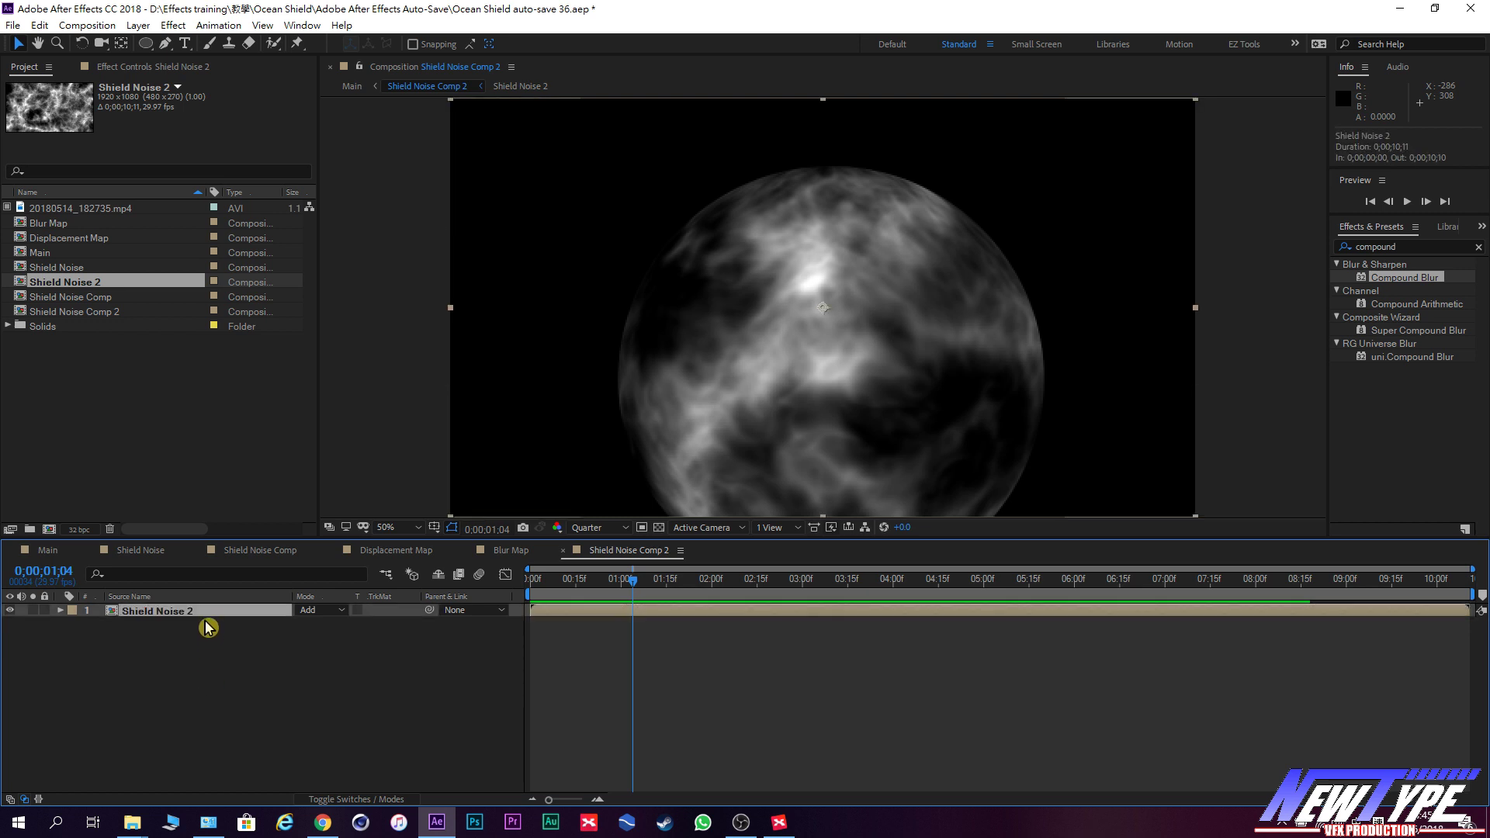
Set Shield Noise 2's CC Sphere to render Inside with Rotation Y at -98°.
{"action": "left_click", "coordinate": [154, 65]}
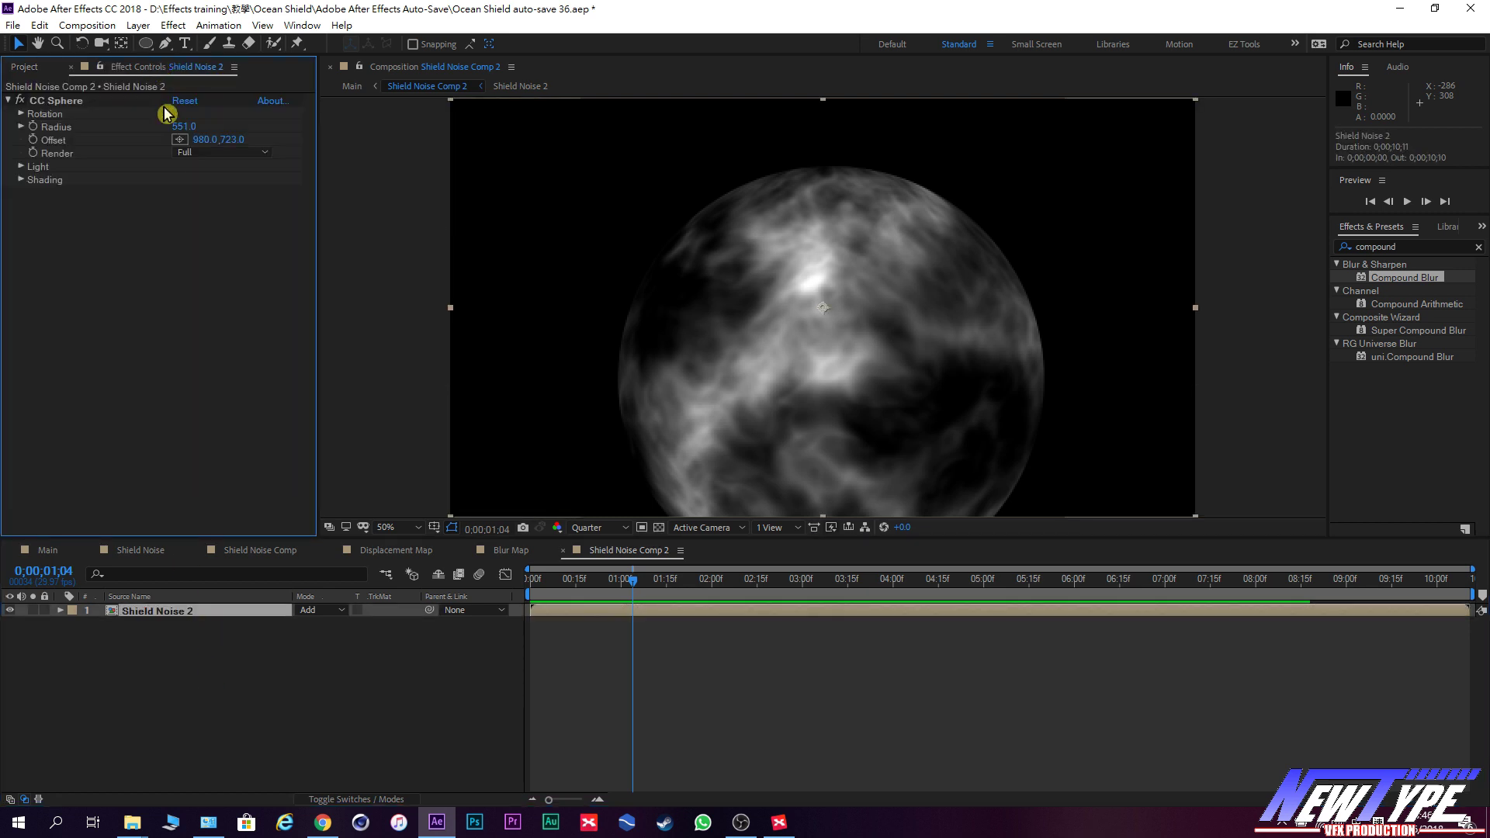
{"action": "left_click", "coordinate": [228, 154]}
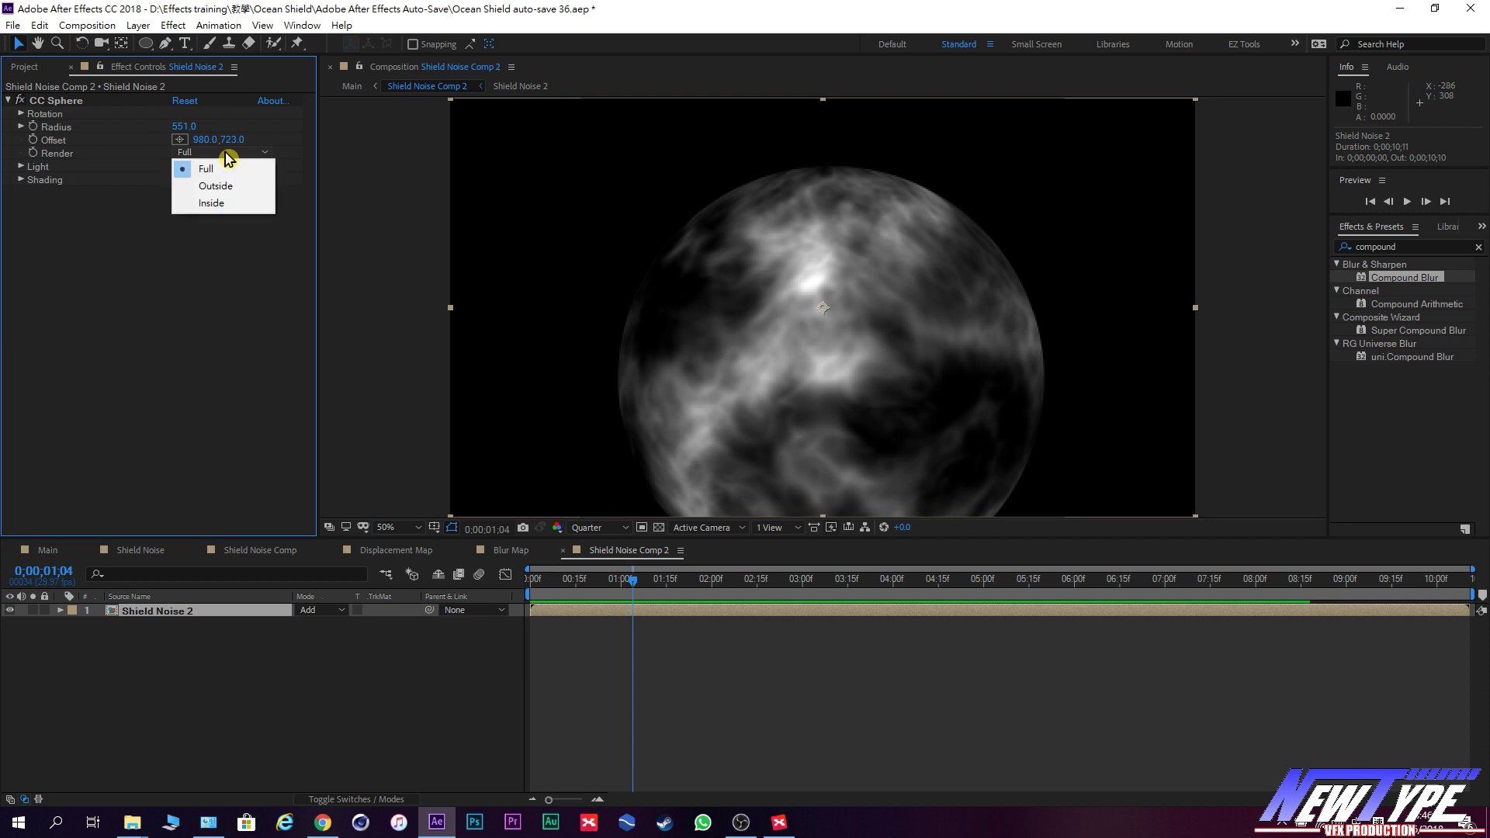
{"action": "left_click", "coordinate": [190, 208]}
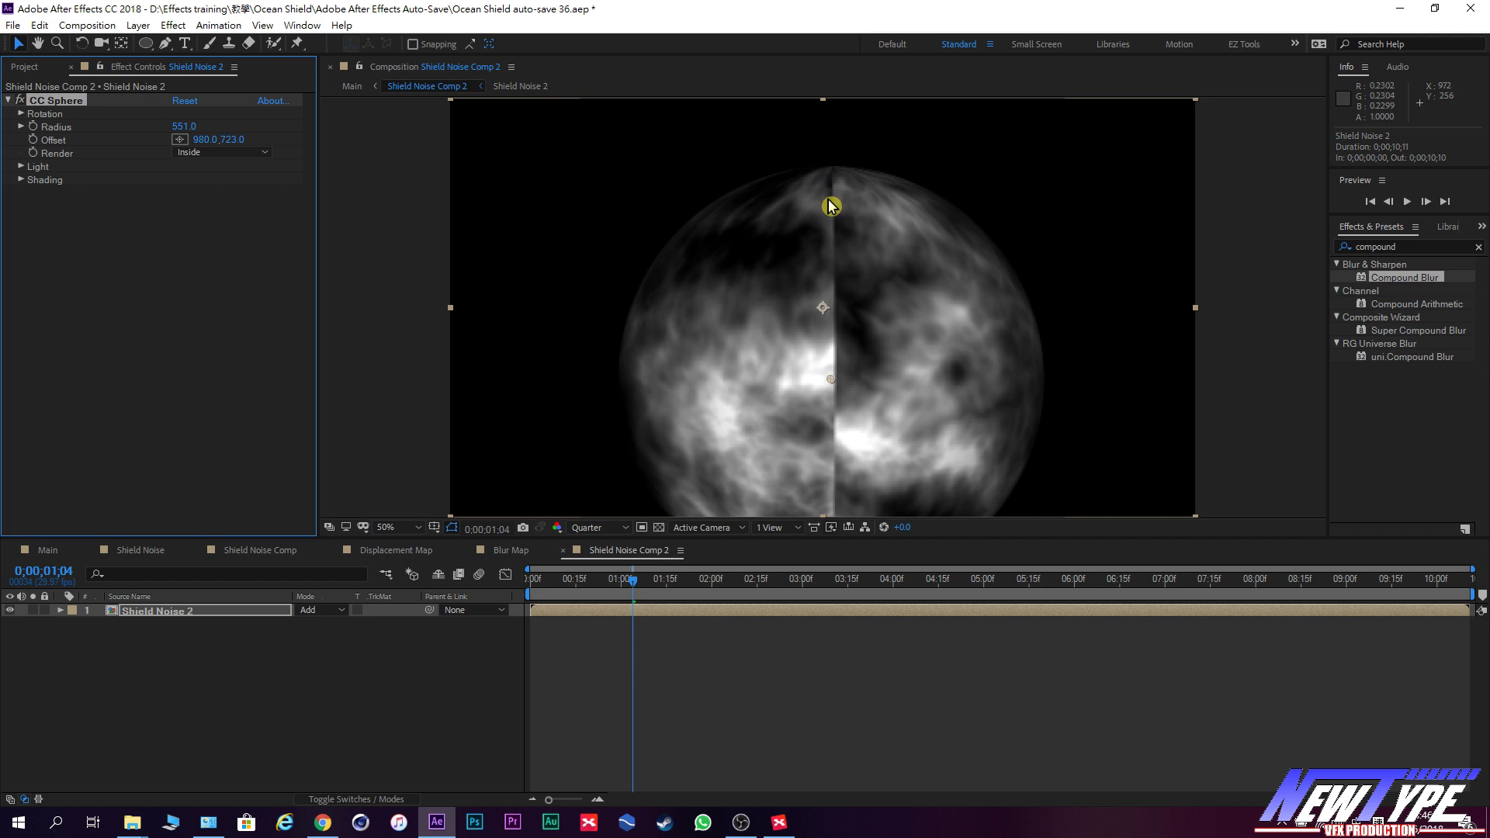
{"action": "left_click", "coordinate": [22, 114]}
{"action": "left_click_drag", "start_coordinate": [192, 170], "coordinate": [139, 194]}
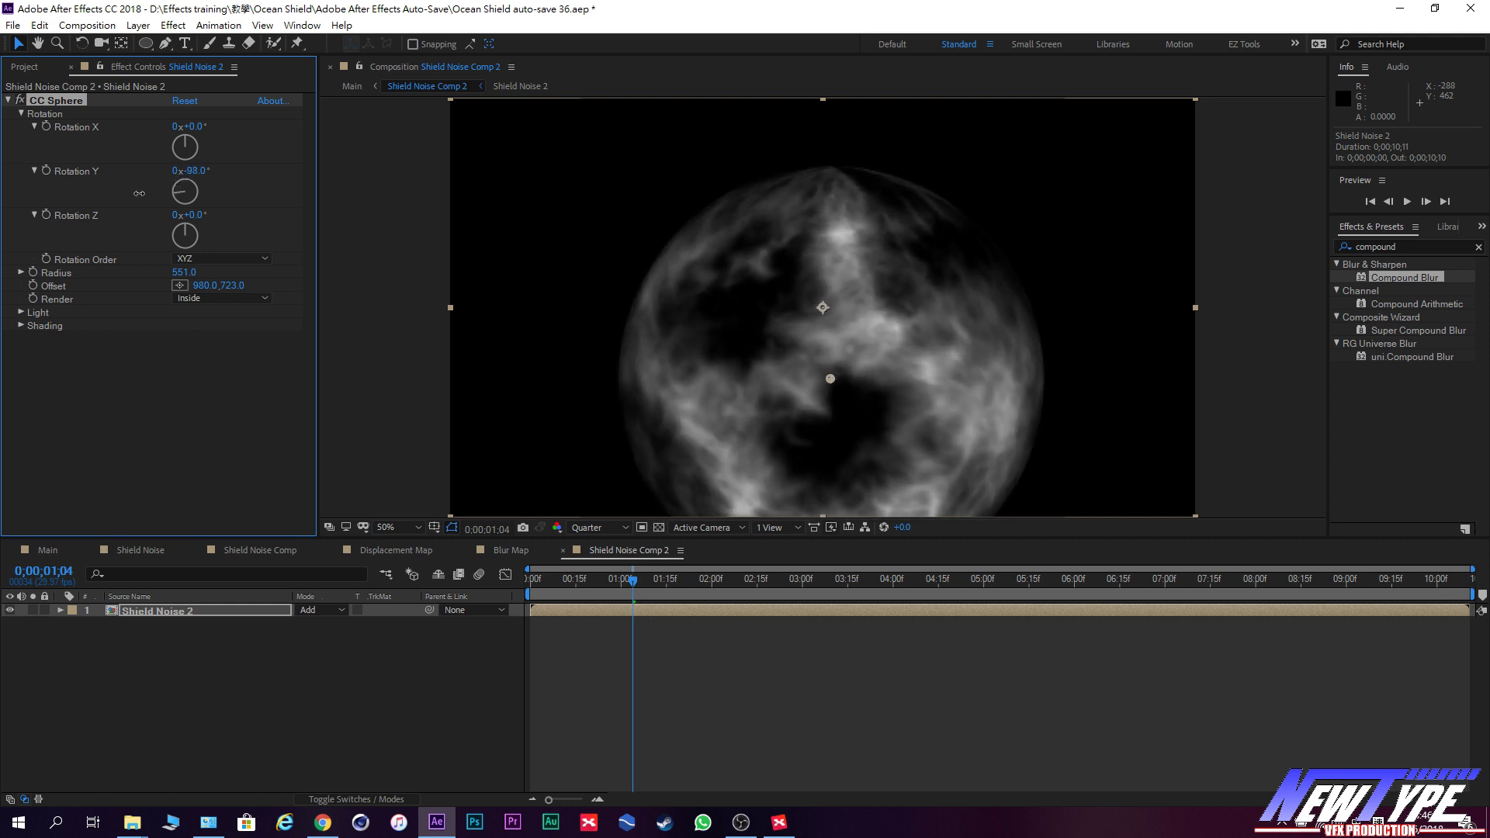
{"action": "left_click", "coordinate": [177, 431]}
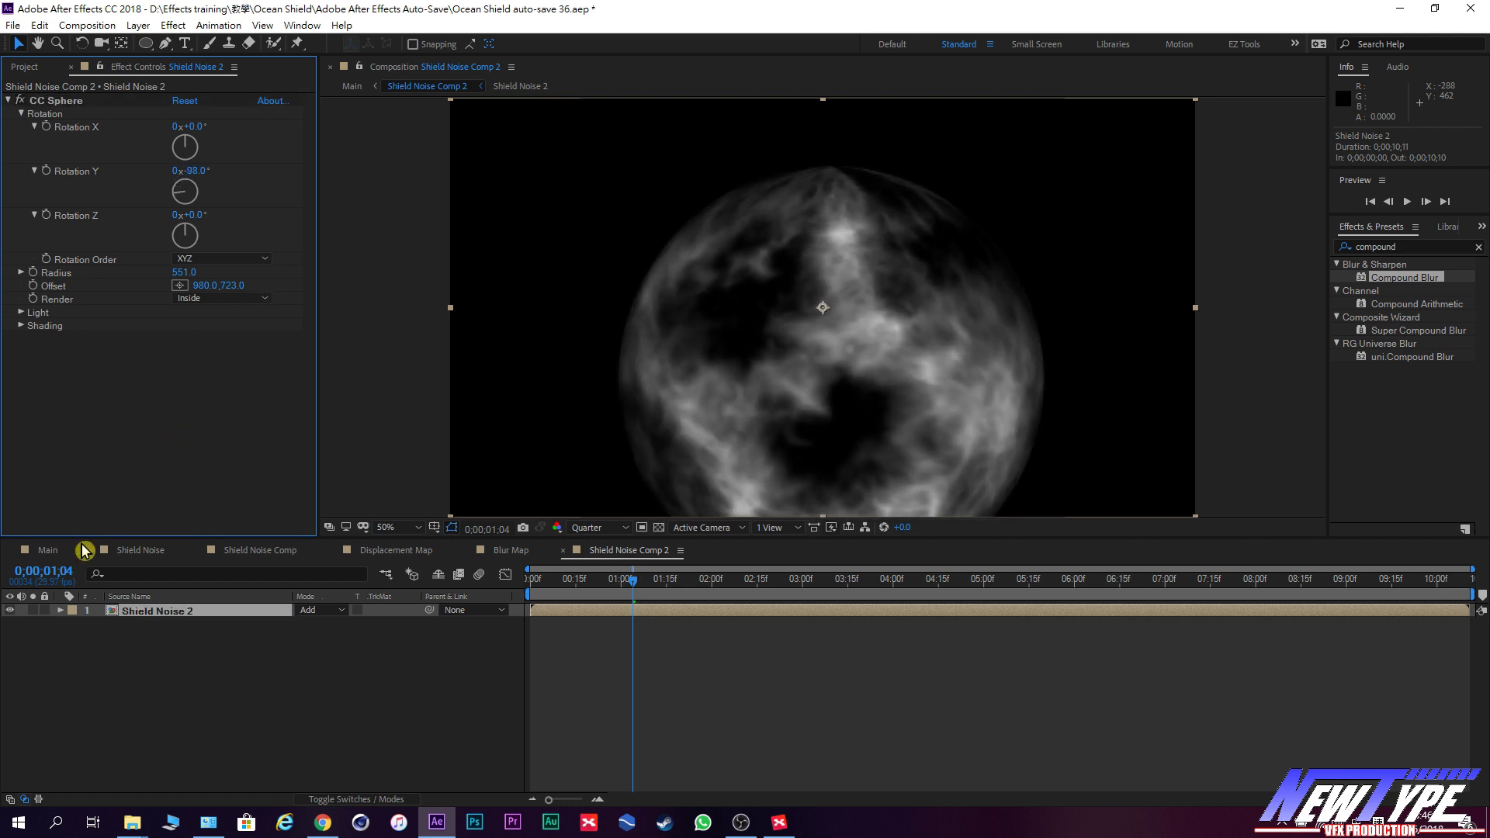
Return to Main and open the Shield Noise Comp precomp.
{"action": "left_click", "coordinate": [30, 68]}
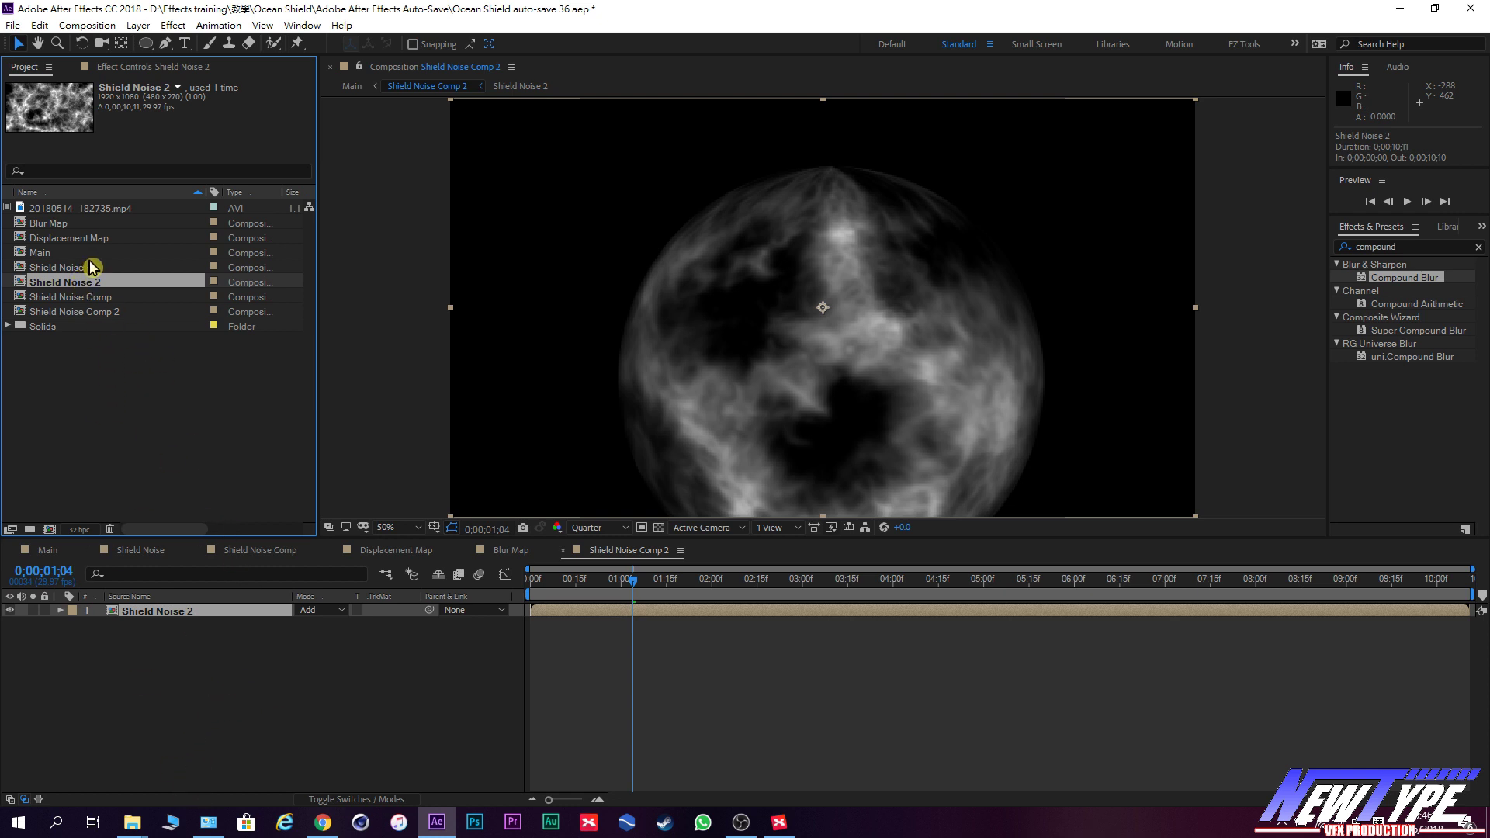
{"action": "left_click", "coordinate": [48, 550]}
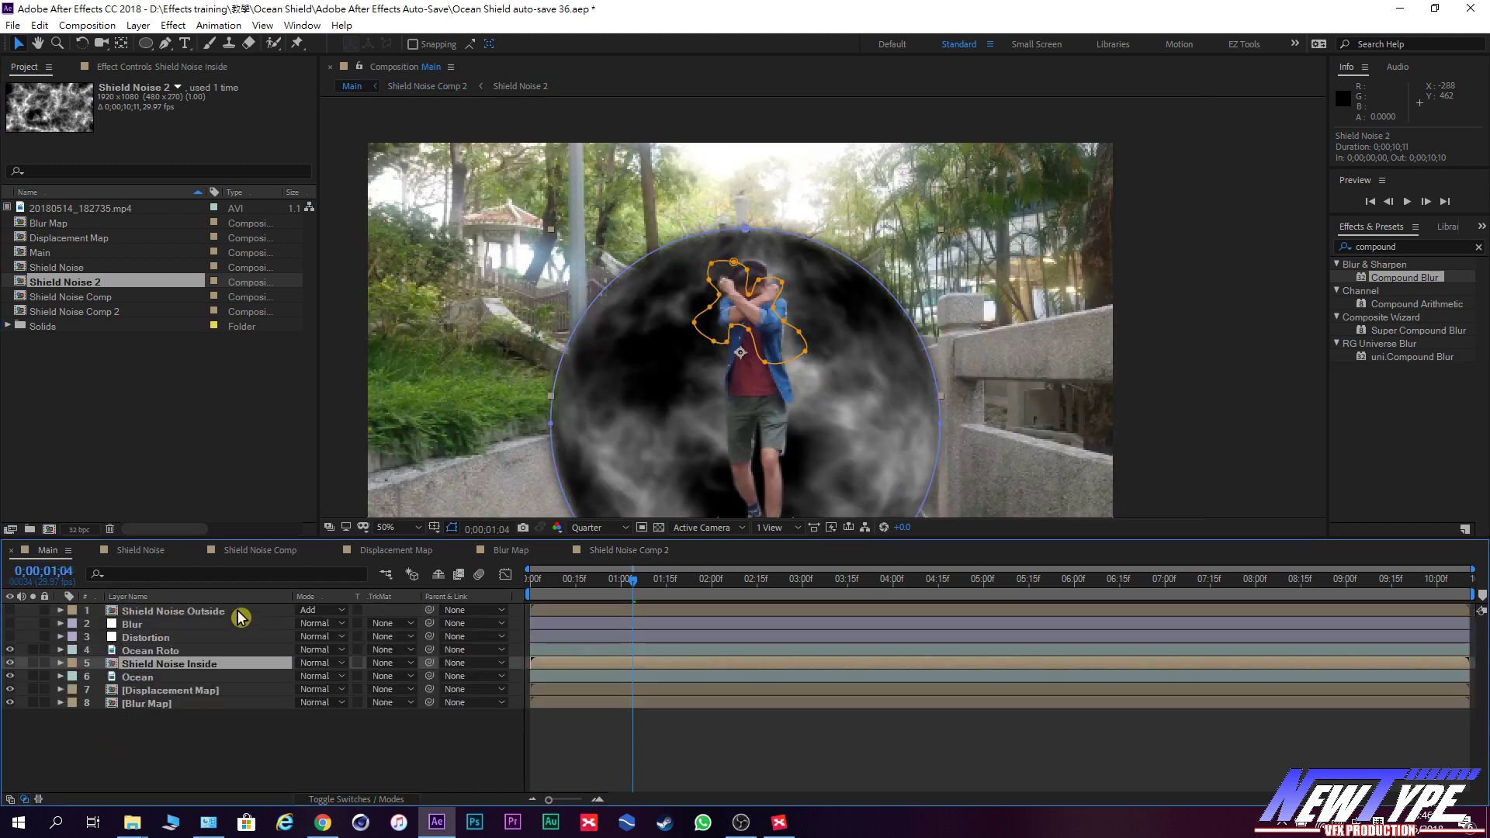
{"action": "left_click", "coordinate": [237, 614]}
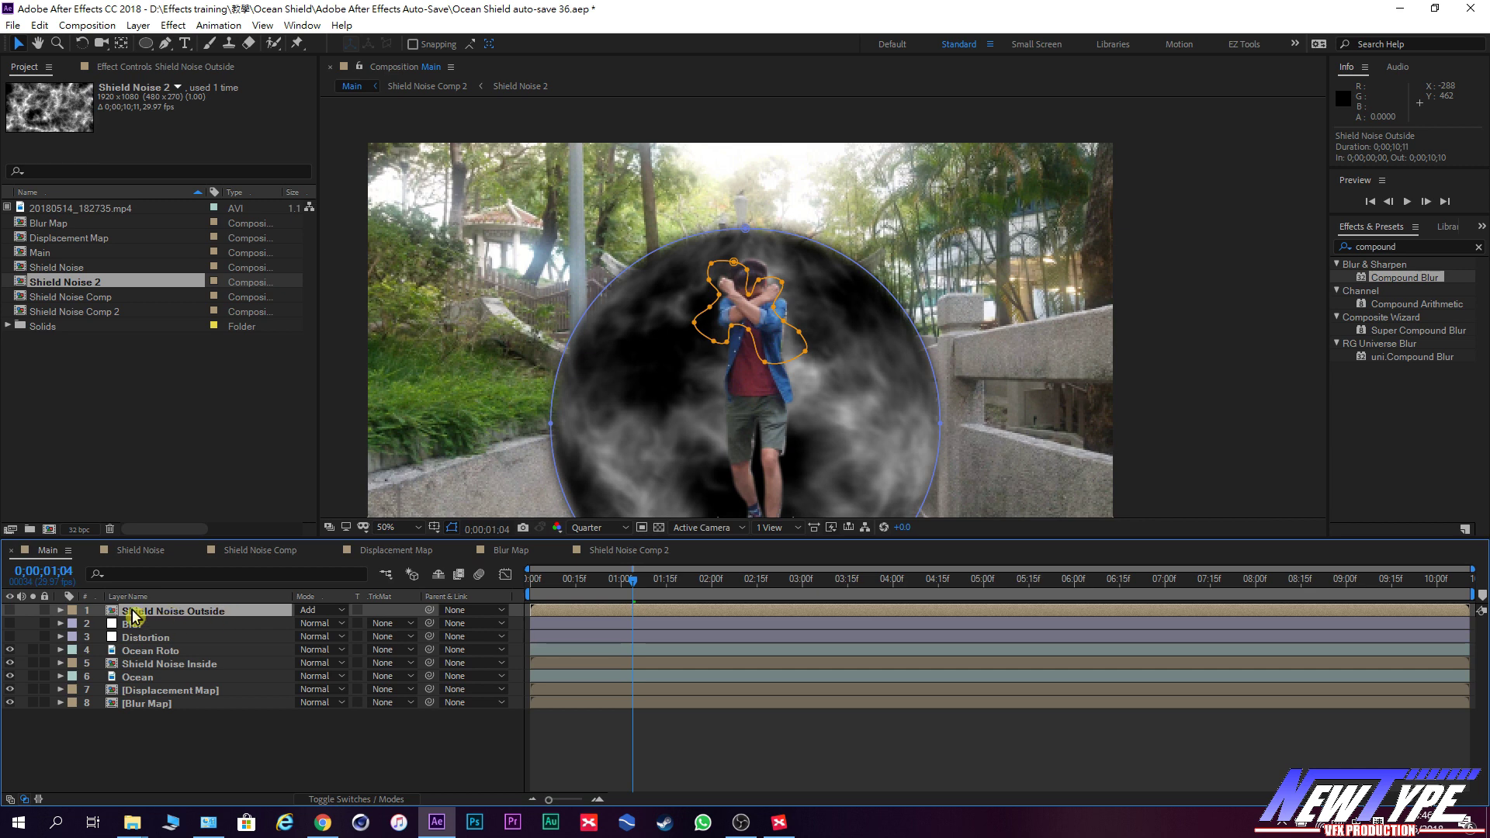
{"action": "double_click", "coordinate": [198, 619]}
{"action": "left_click", "coordinate": [174, 377]}
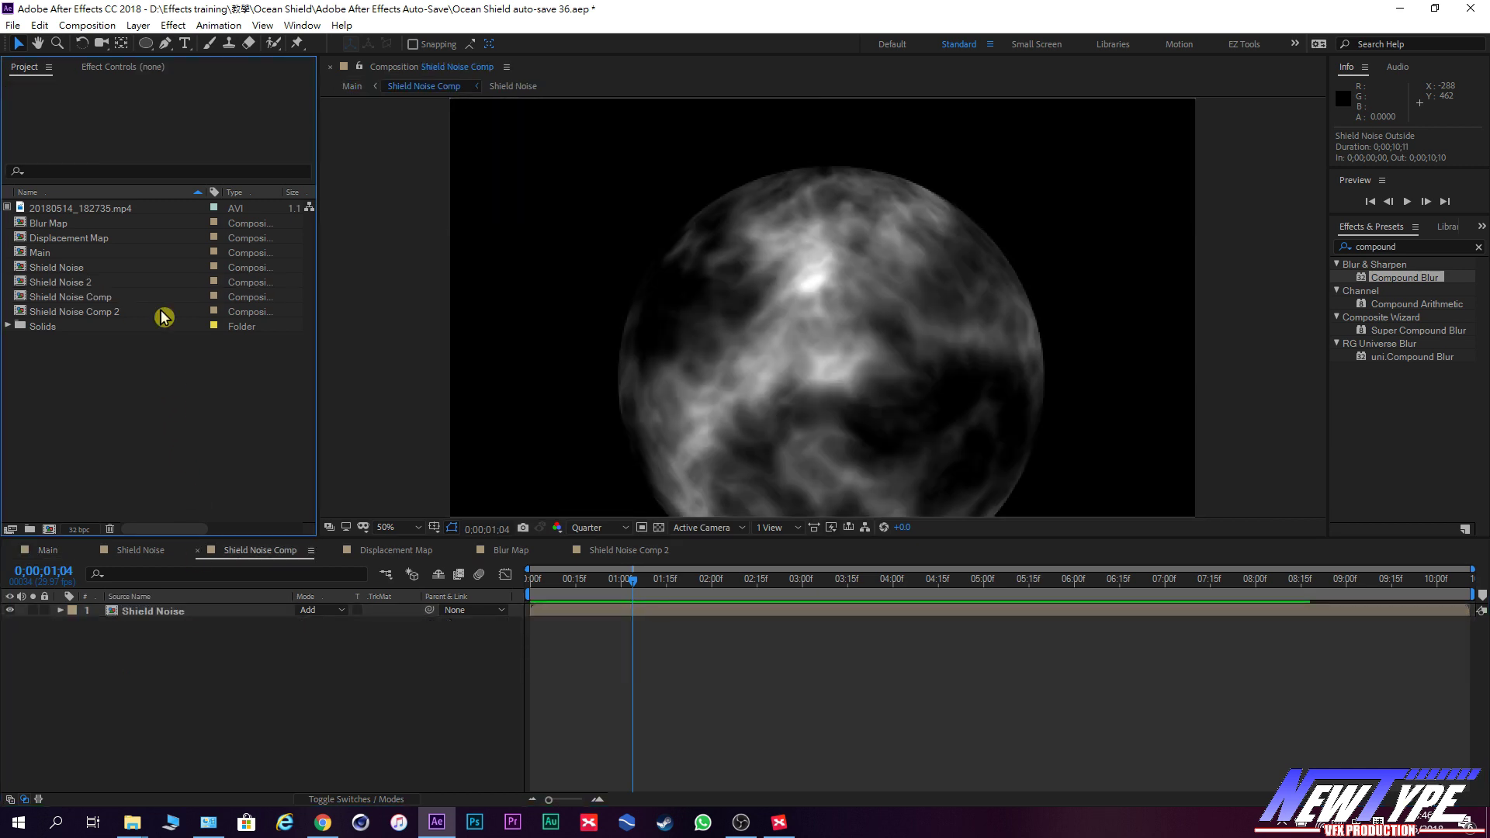
Set the Shield Noise layer's CC Sphere Render option to Outside.
{"action": "left_click", "coordinate": [163, 620]}
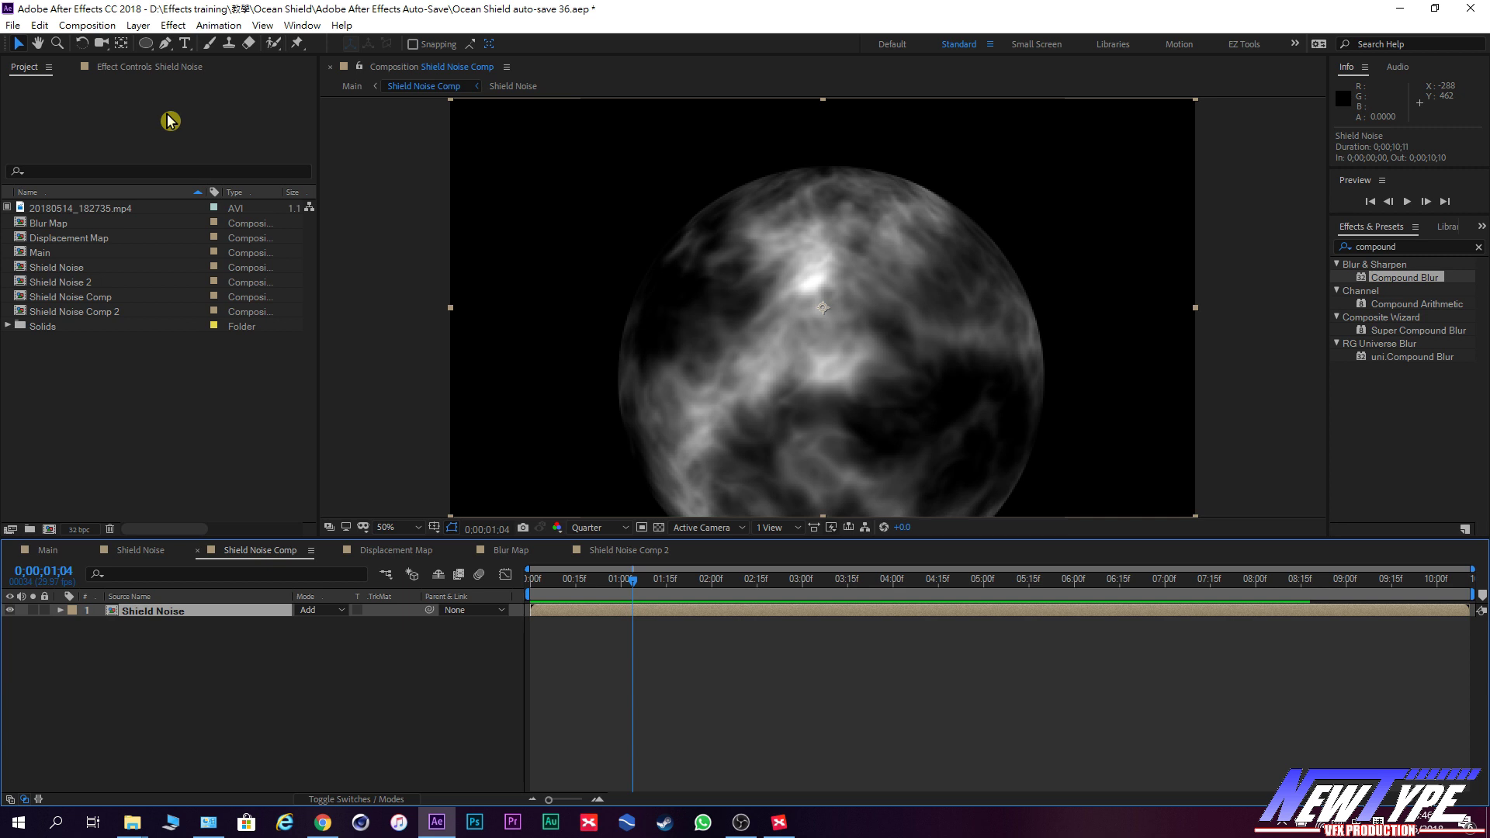
{"action": "left_click", "coordinate": [166, 68]}
{"action": "left_click", "coordinate": [240, 159]}
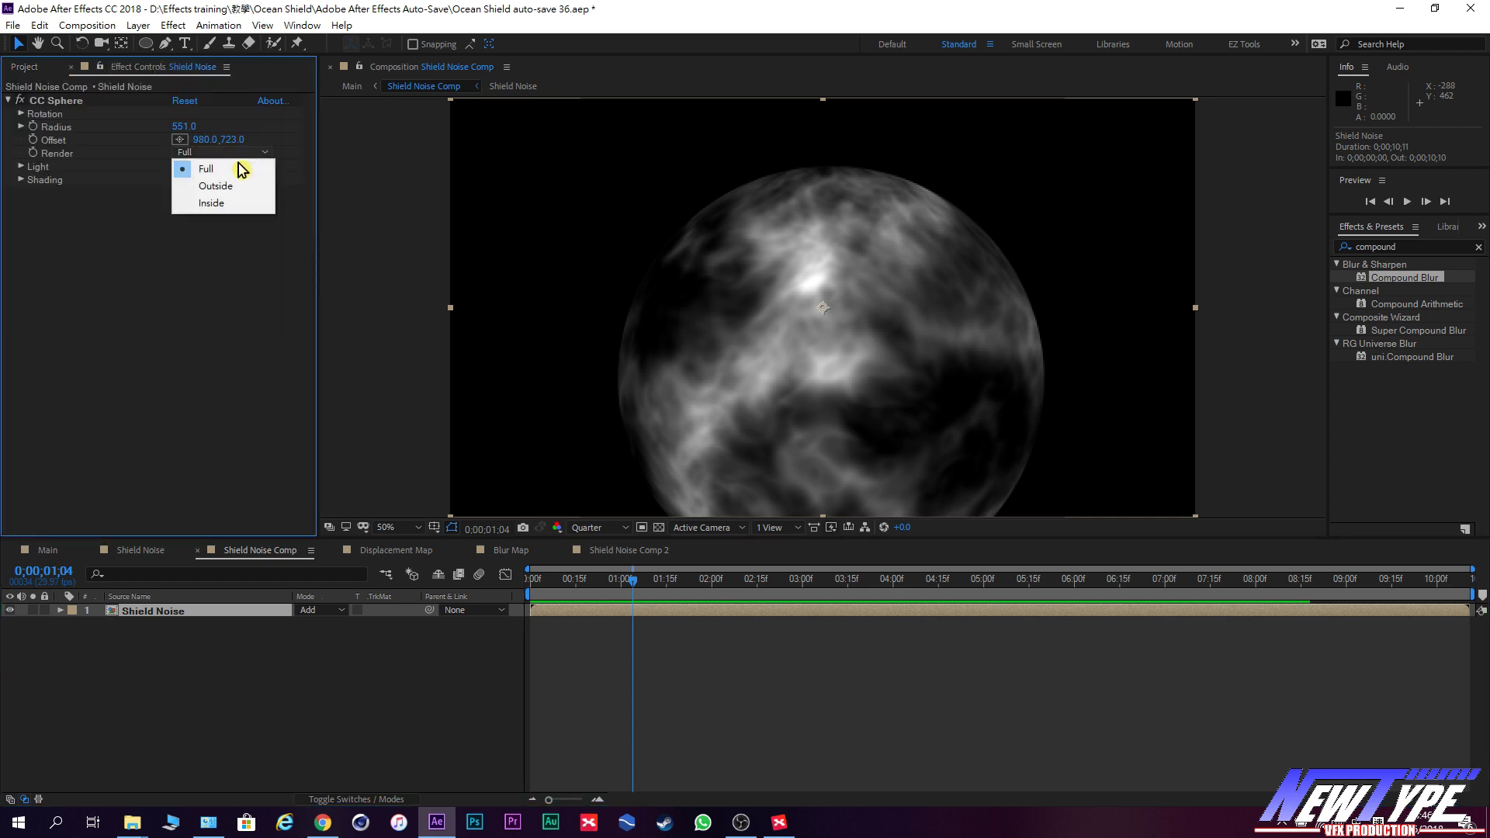
{"action": "left_click", "coordinate": [237, 188]}
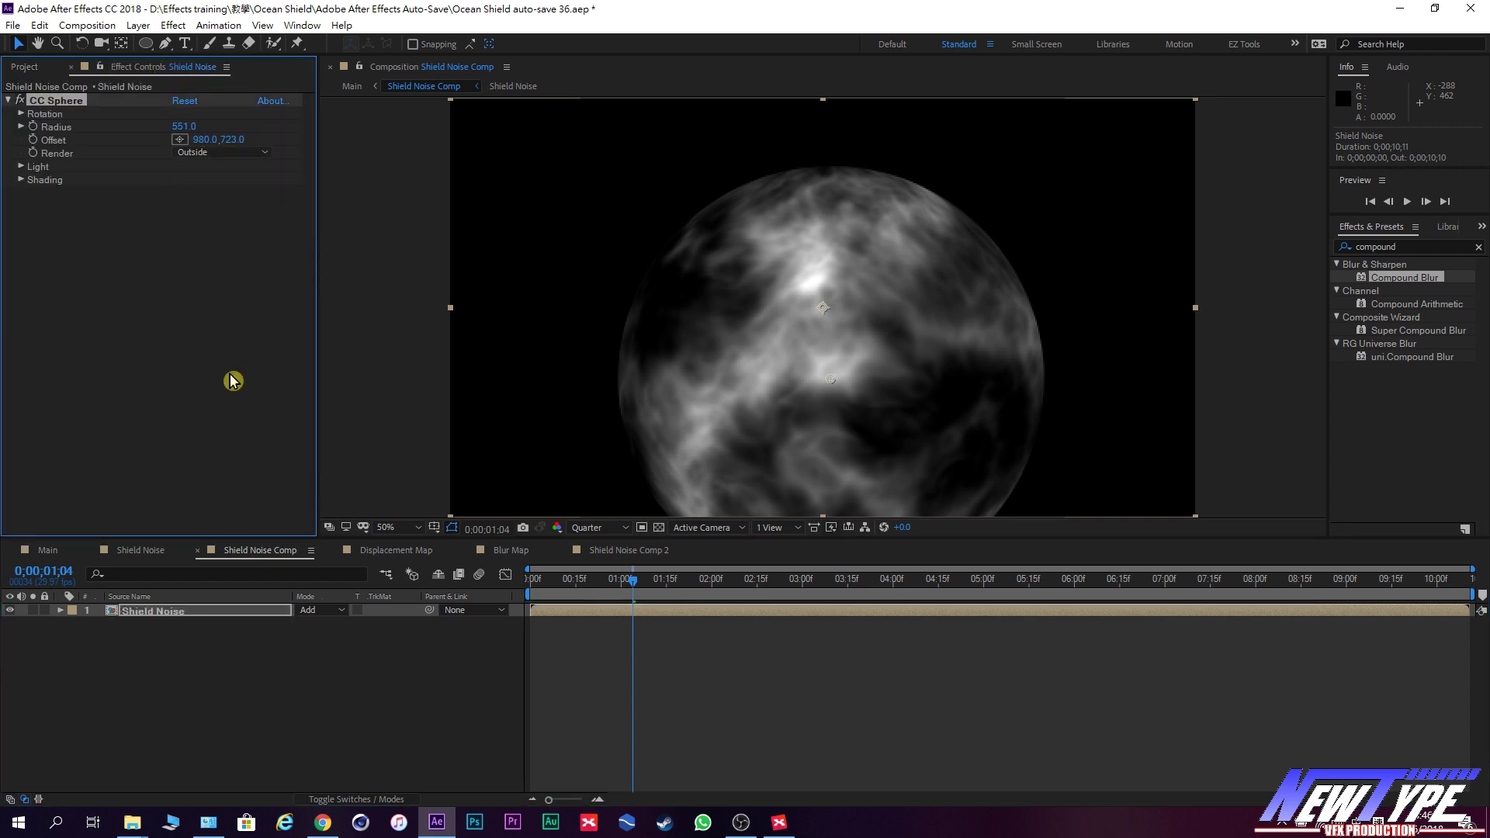
{"action": "left_click", "coordinate": [249, 153]}
{"action": "left_click", "coordinate": [227, 165]}
{"action": "left_click", "coordinate": [244, 155]}
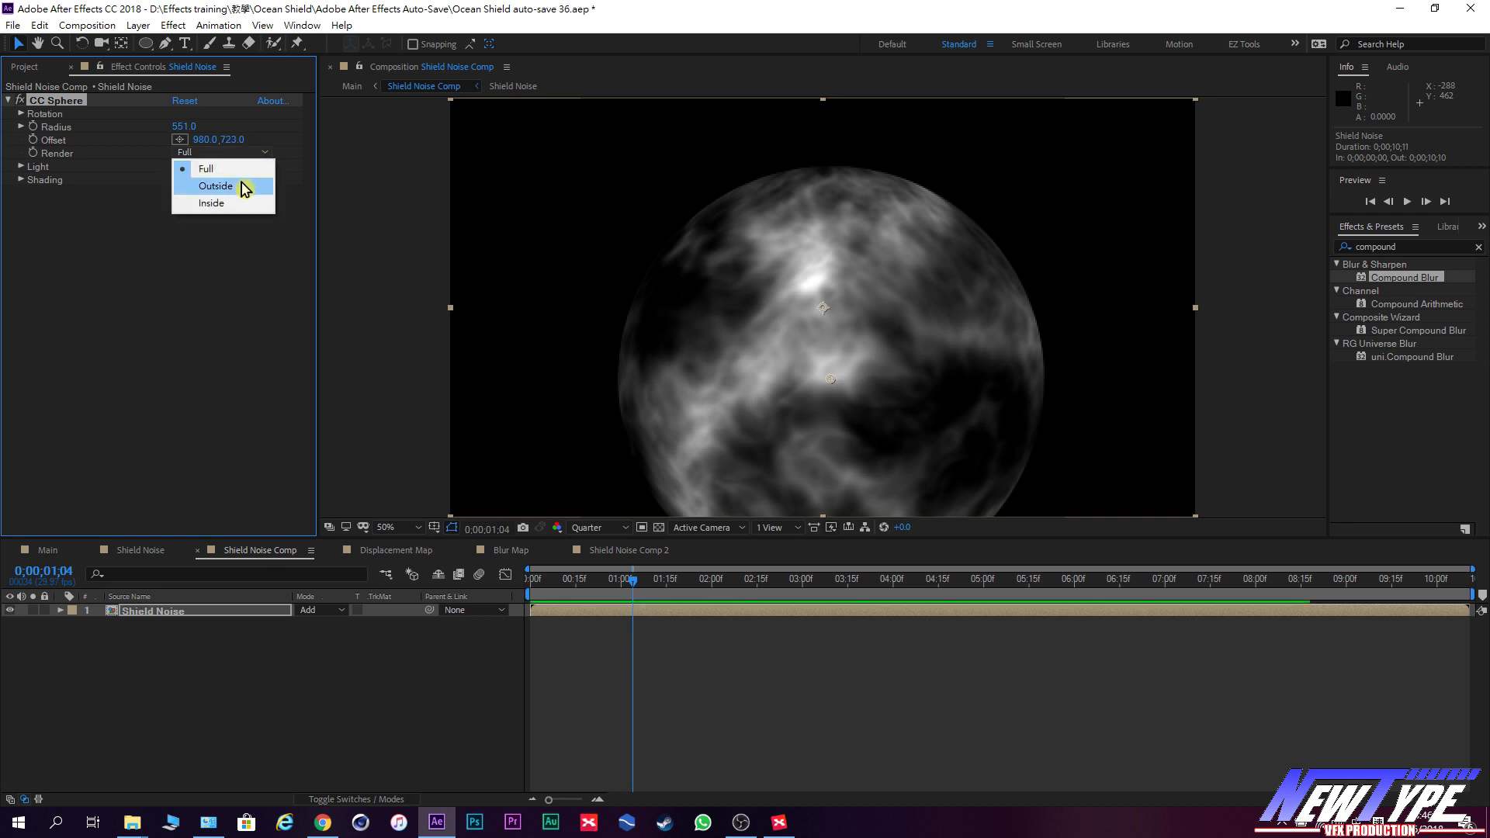
{"action": "left_click", "coordinate": [245, 186]}
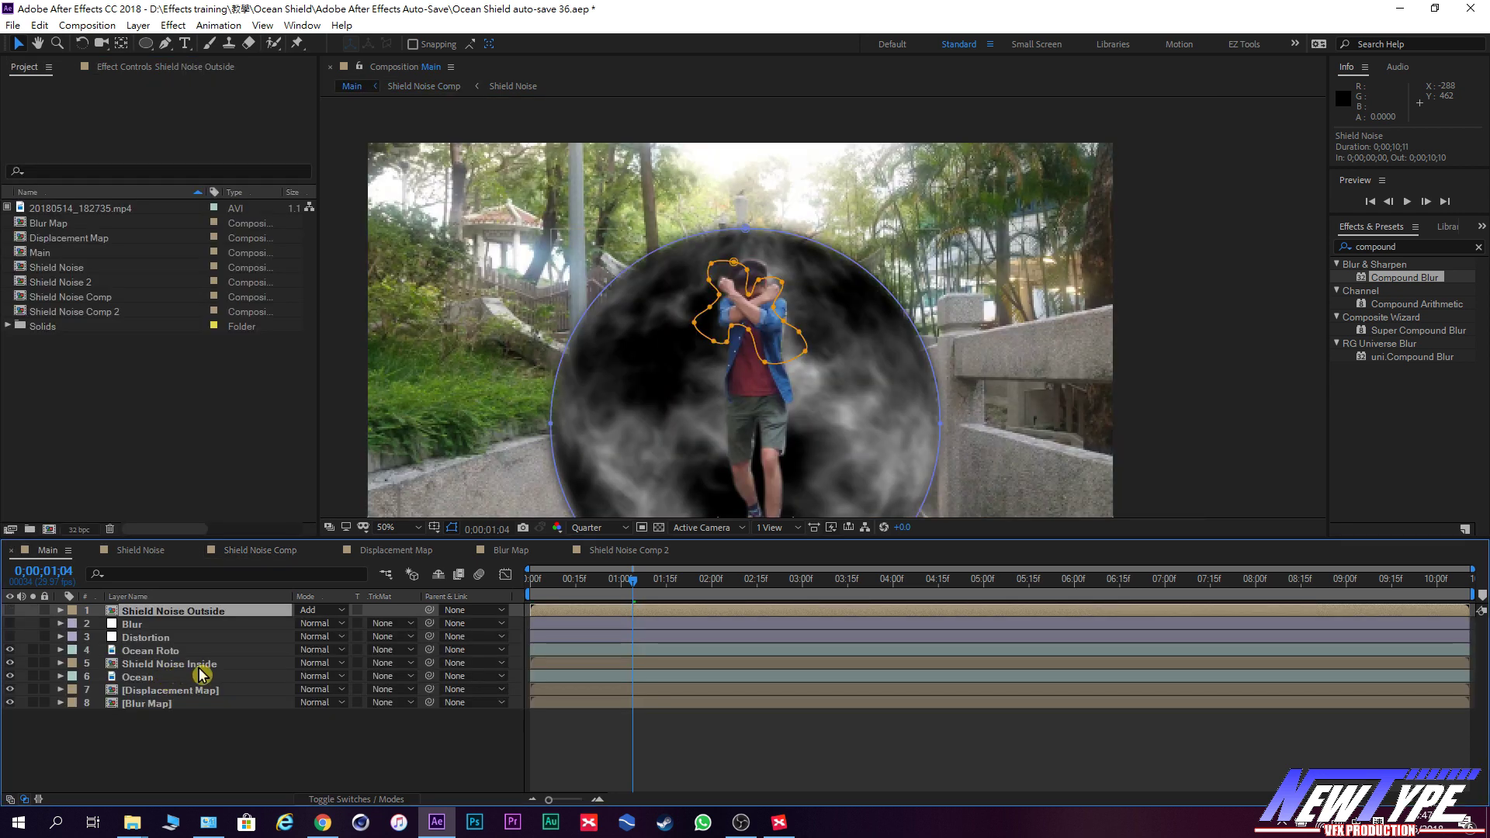
Go back to Main and turn on the Shield Noise Outside layer.
{"action": "double_click", "coordinate": [184, 665]}
{"action": "left_click", "coordinate": [135, 68]}
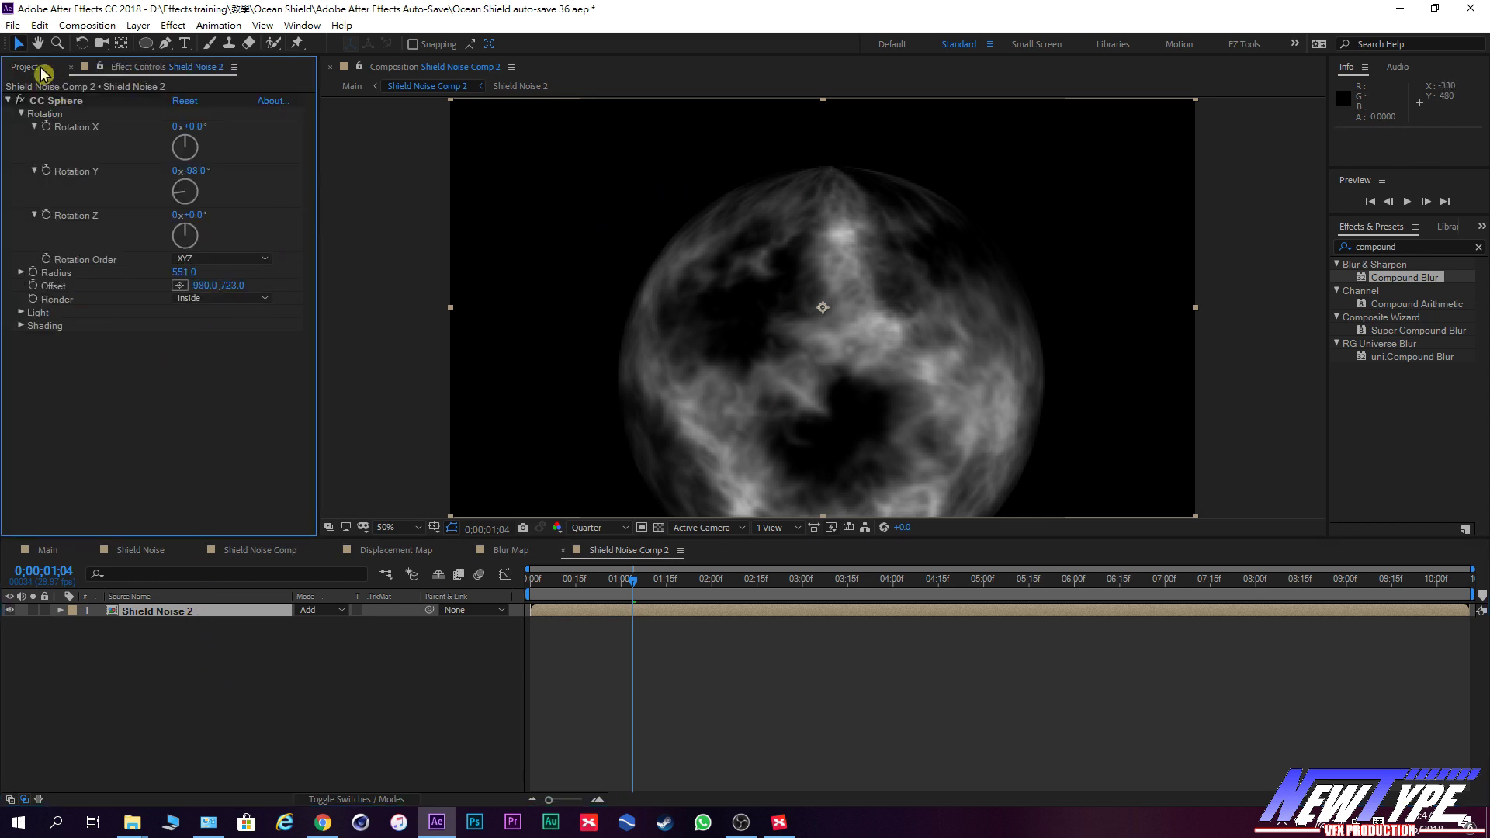
{"action": "left_click", "coordinate": [31, 67]}
{"action": "left_click", "coordinate": [62, 550]}
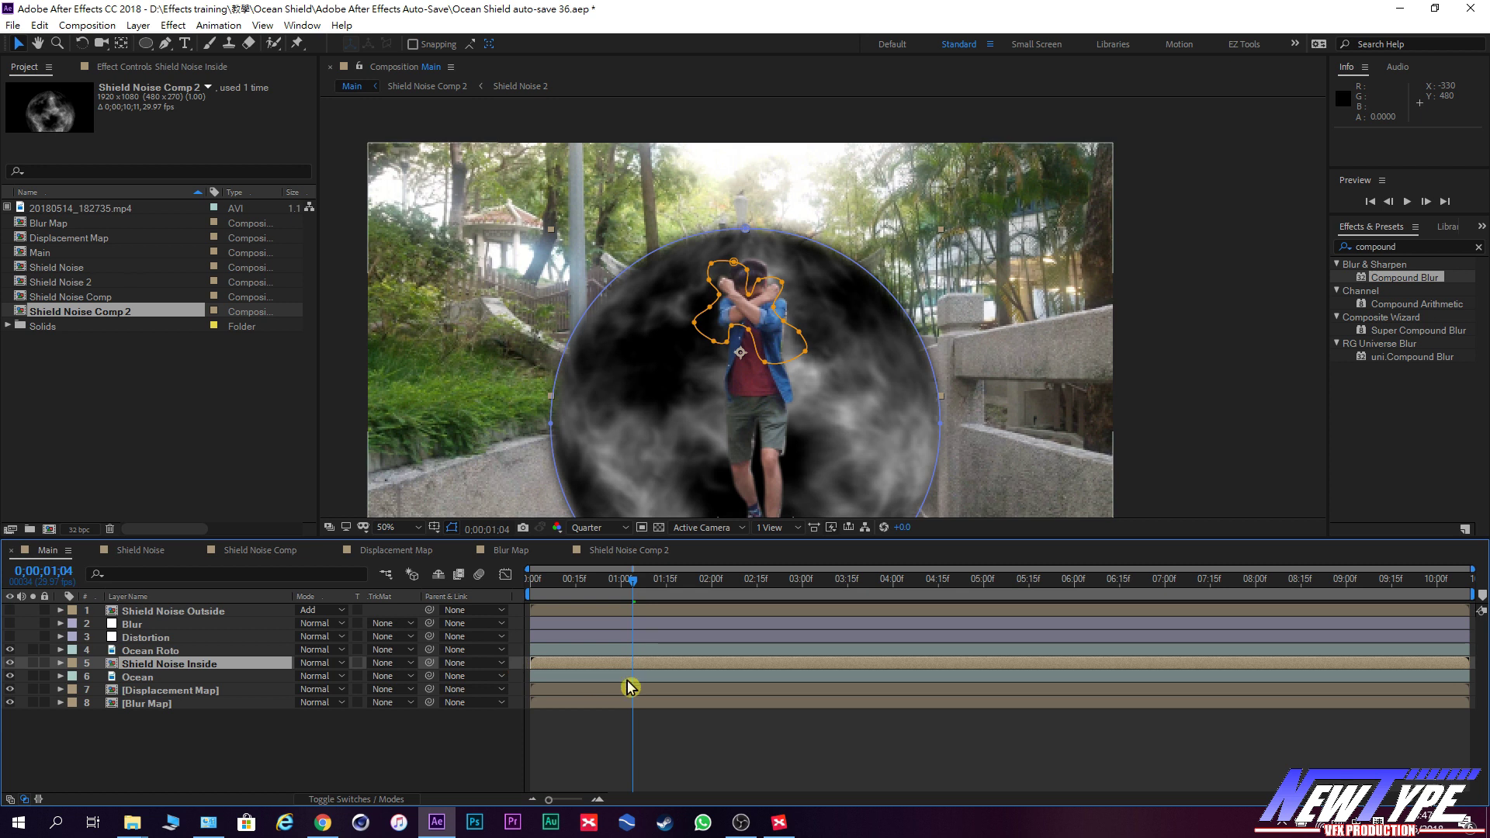
{"action": "left_click", "coordinate": [9, 611]}
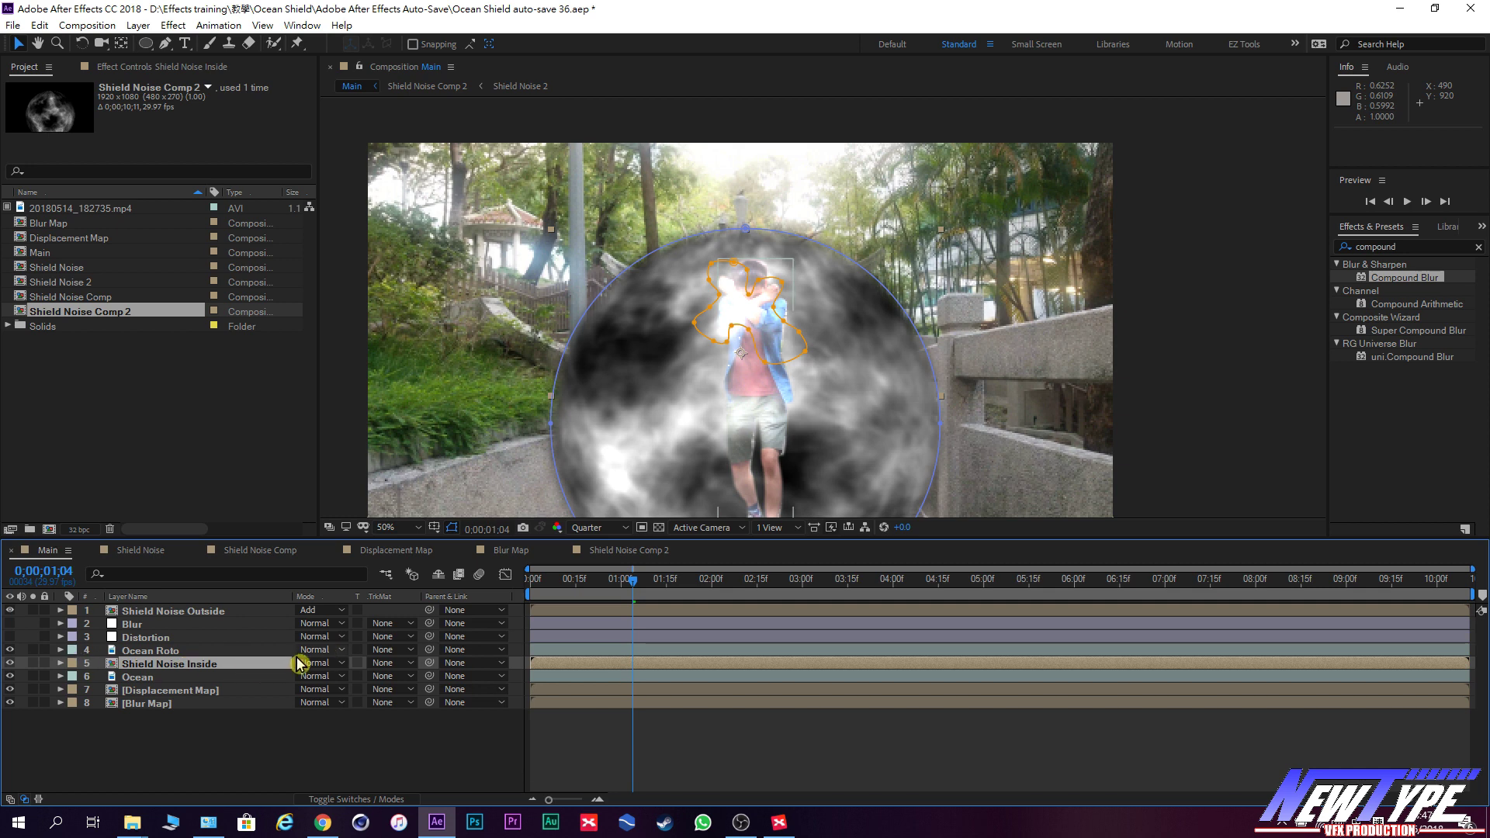
Set Shield Noise Inside to Lighten and review frames with Shield Noise Outside hidden.
{"action": "left_click", "coordinate": [307, 668]}
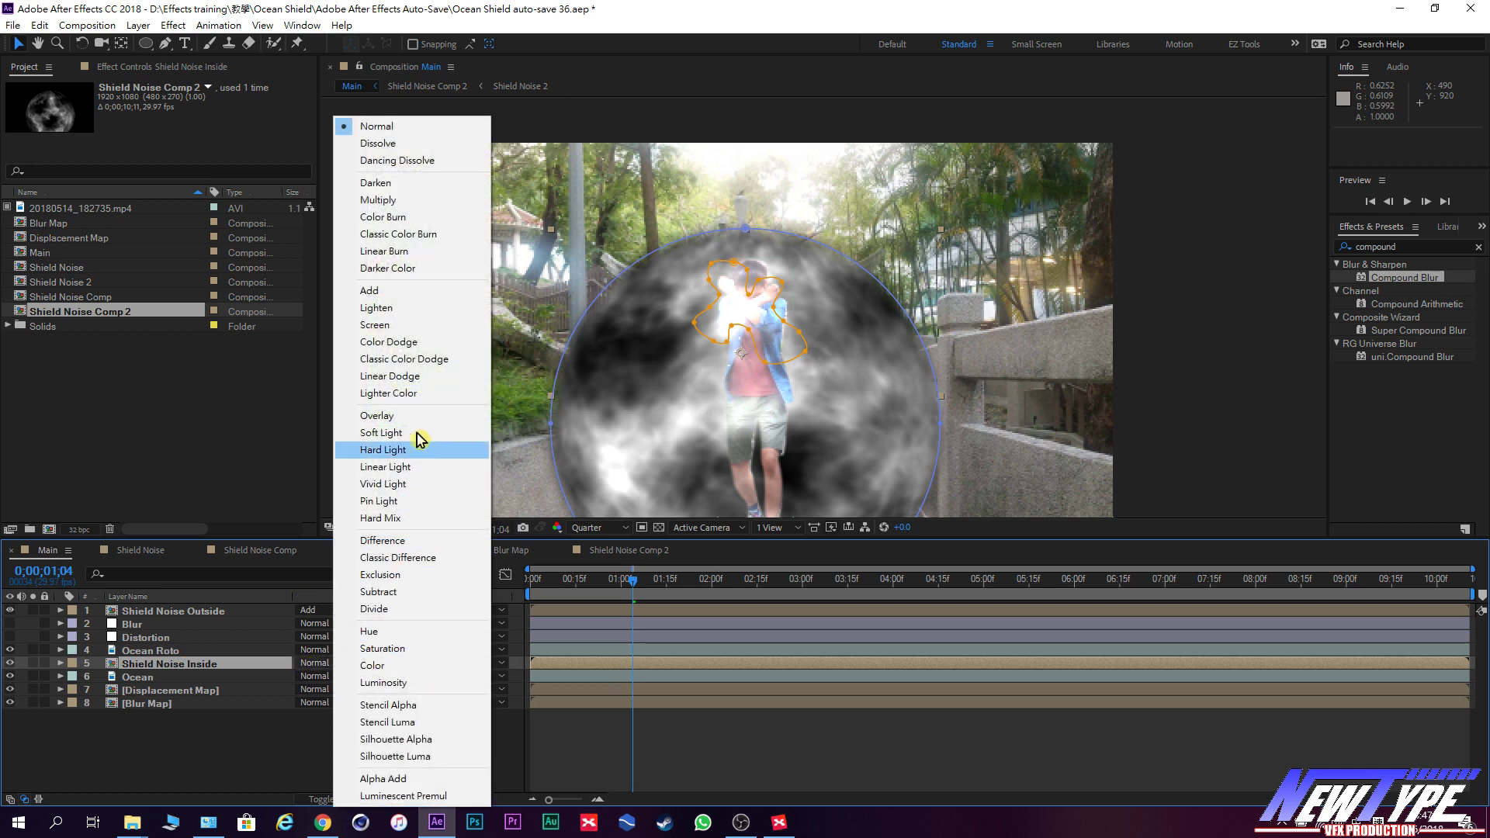
{"action": "left_click", "coordinate": [419, 315]}
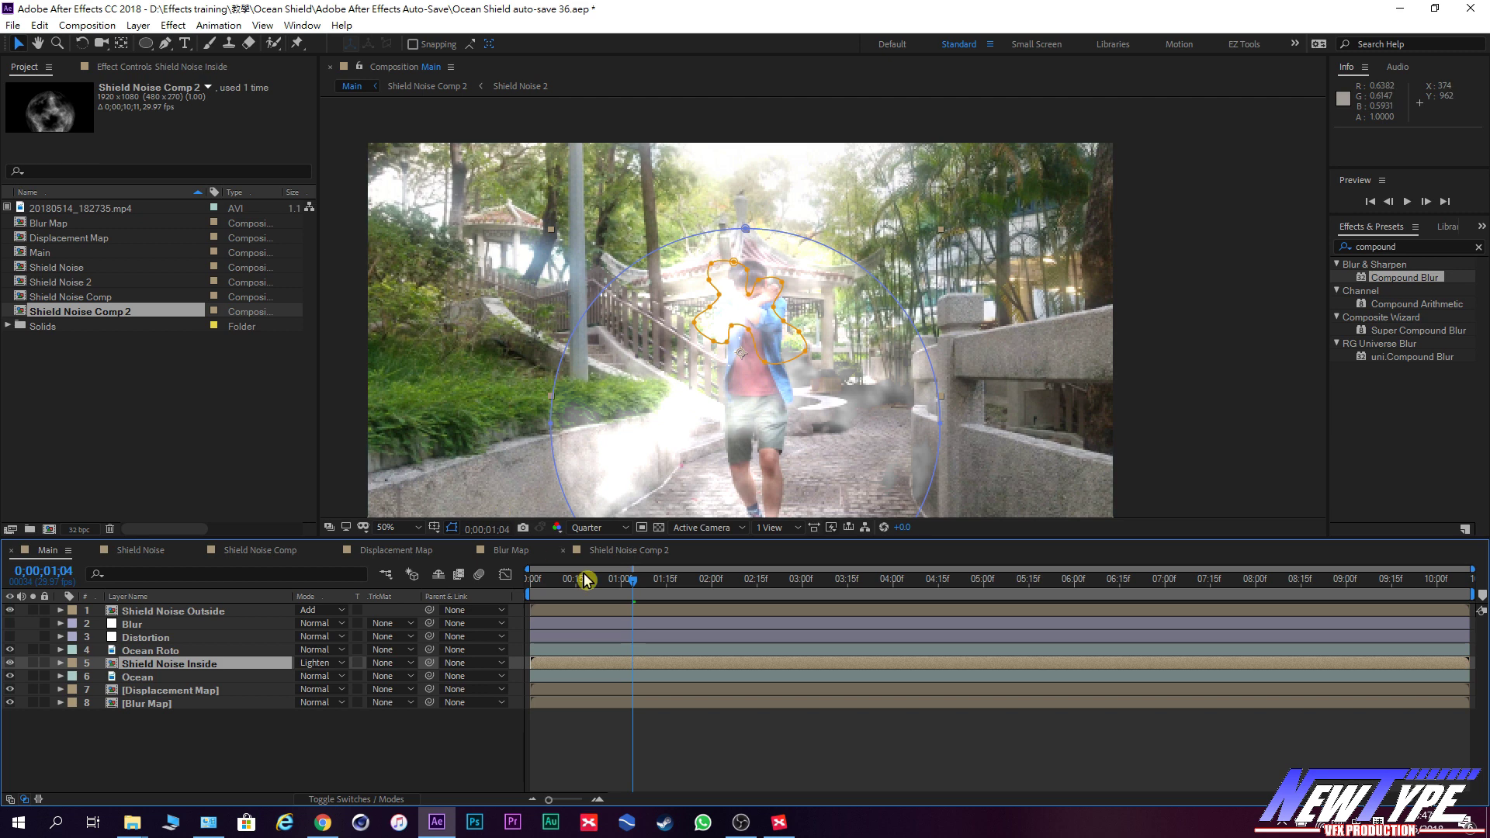
{"action": "mouse_move", "coordinate": [631, 586]}
{"action": "left_mouse_down"}
{"action": "mouse_move", "coordinate": [595, 598]}
{"action": "mouse_move", "coordinate": [635, 599]}
{"action": "left_mouse_up"}
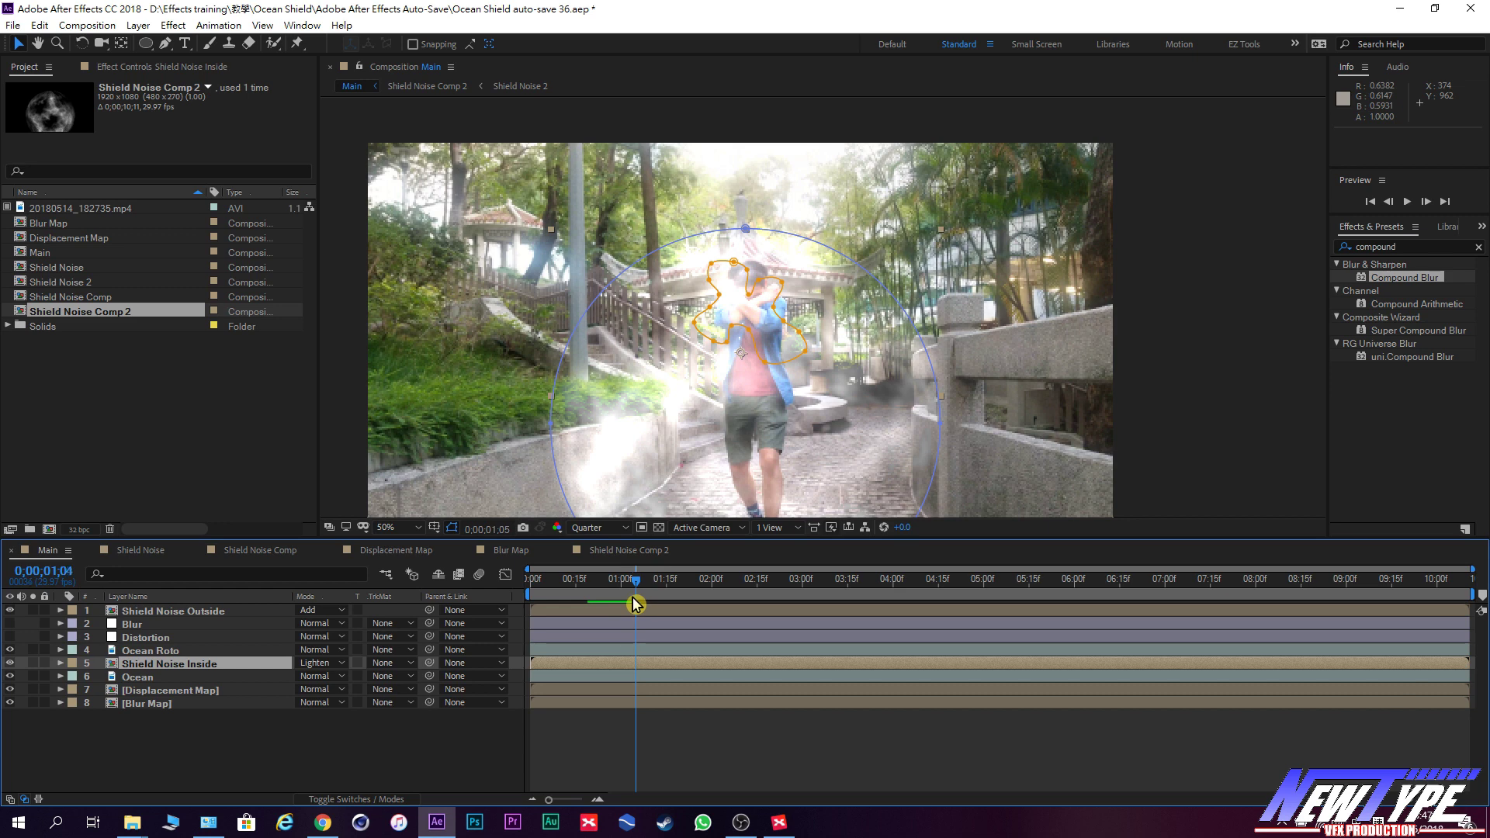
{"action": "left_click_drag", "start_coordinate": [633, 597], "coordinate": [629, 598]}
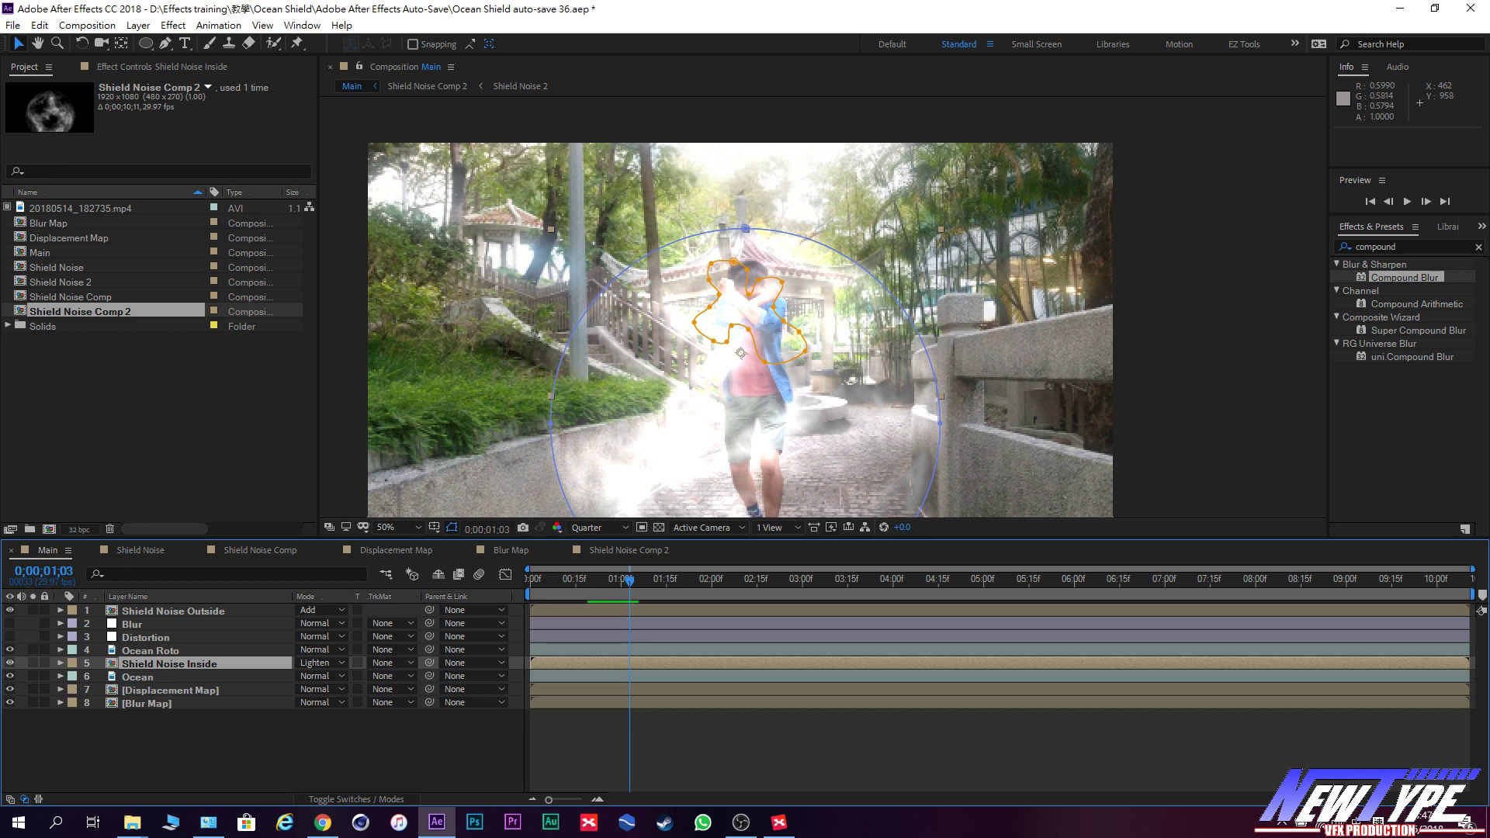
{"action": "left_click", "coordinate": [11, 611]}
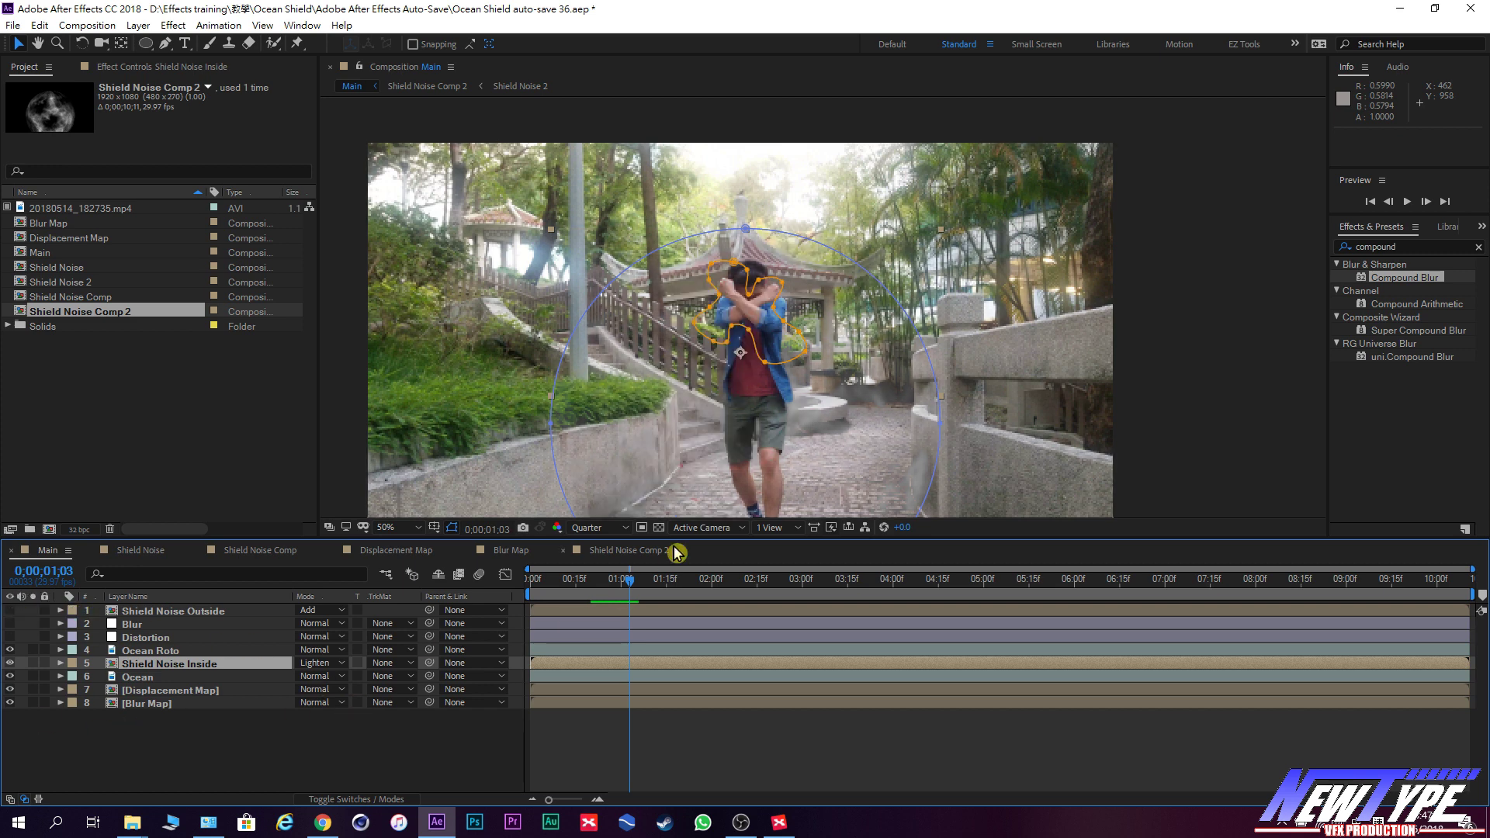
{"action": "left_click", "coordinate": [641, 583]}
{"action": "left_click_drag", "start_coordinate": [648, 587], "coordinate": [765, 597]}
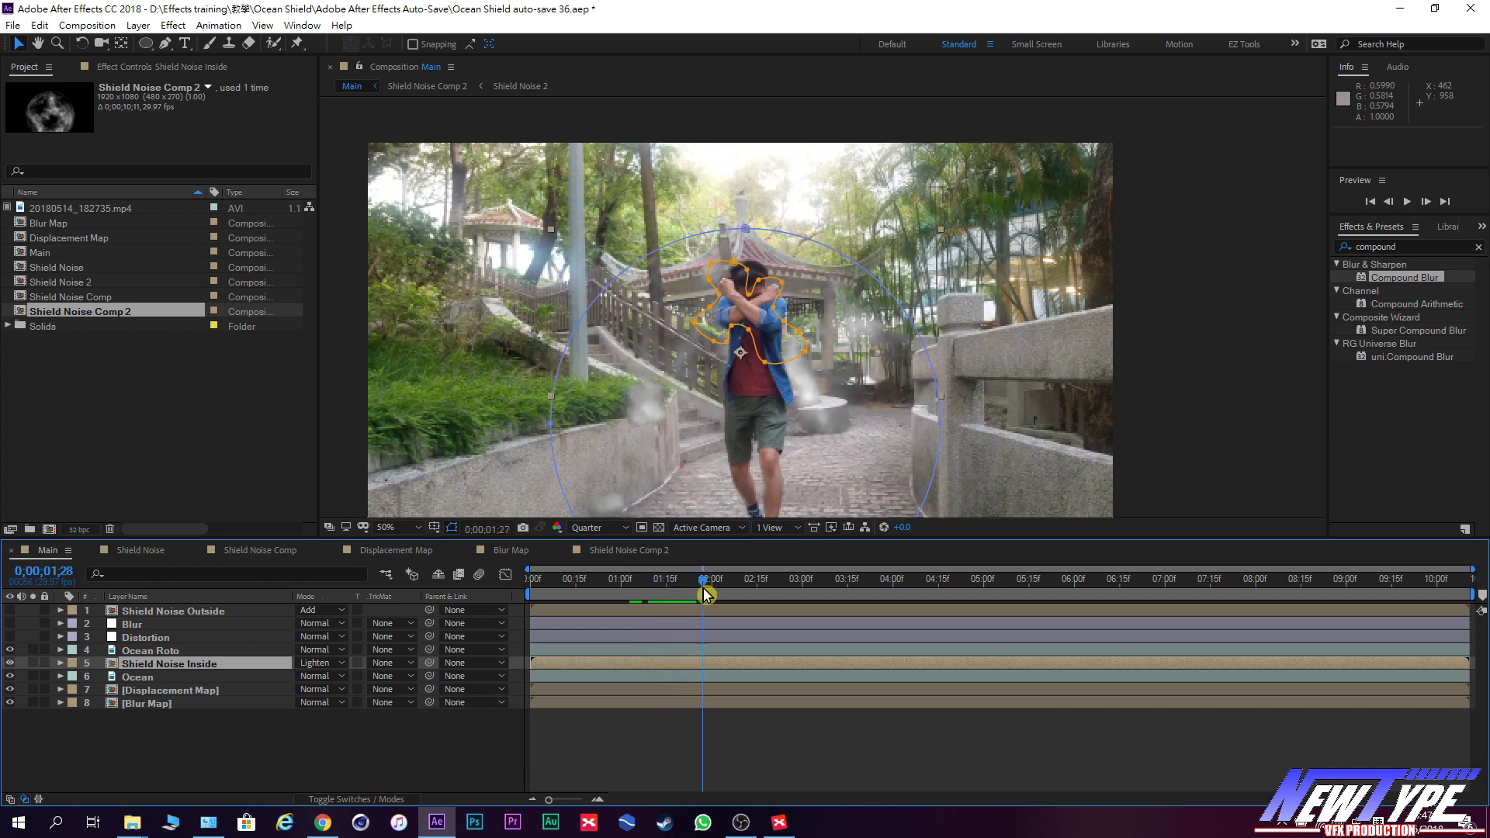
{"action": "left_click_drag", "start_coordinate": [765, 597], "coordinate": [775, 595]}
Compare Screen and Add blending on Shield Noise Inside, then return it to Lighten.
{"action": "left_click", "coordinate": [342, 666]}
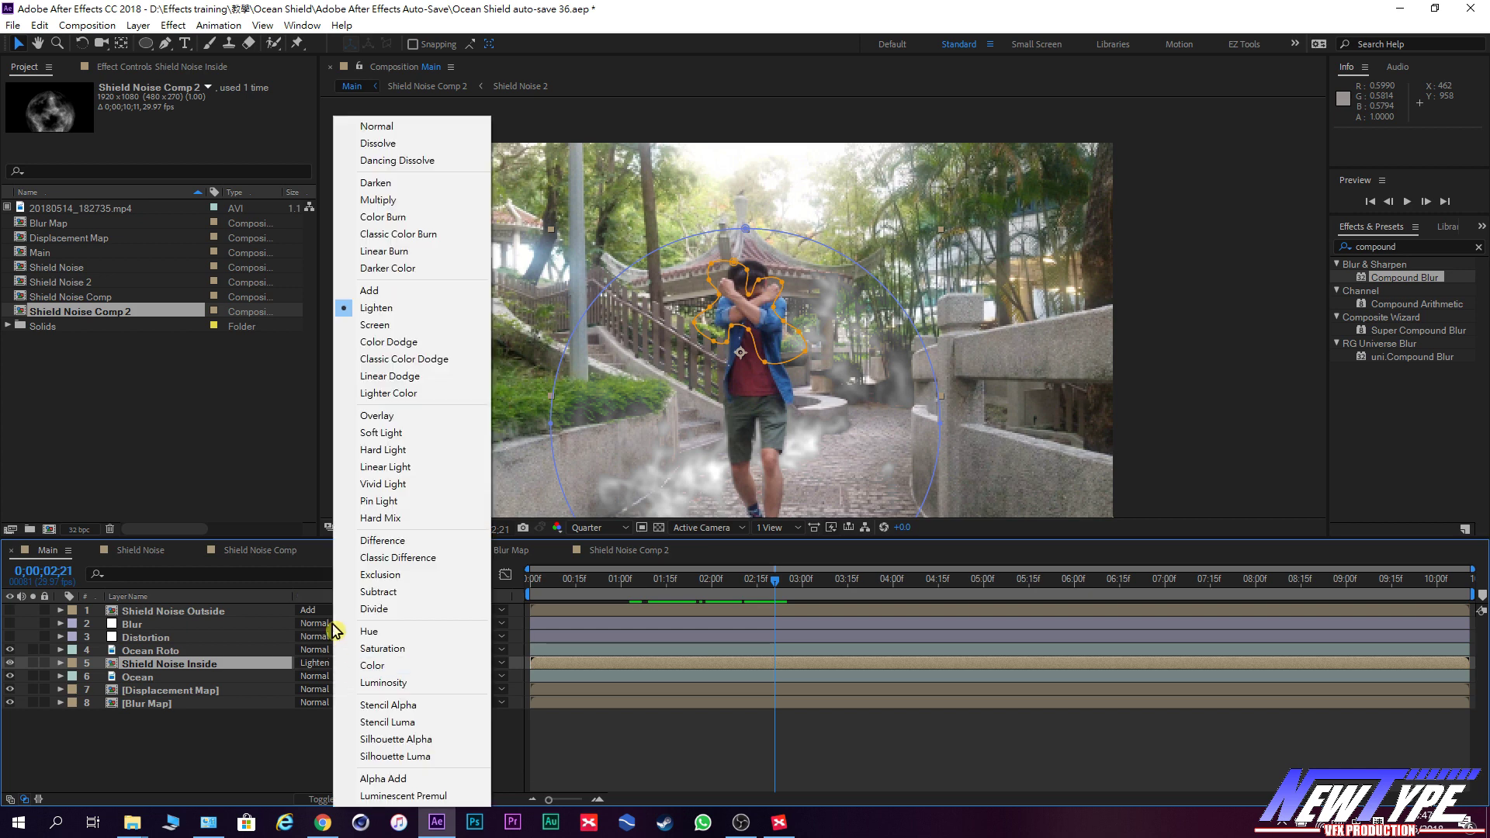
{"action": "left_click", "coordinate": [402, 339]}
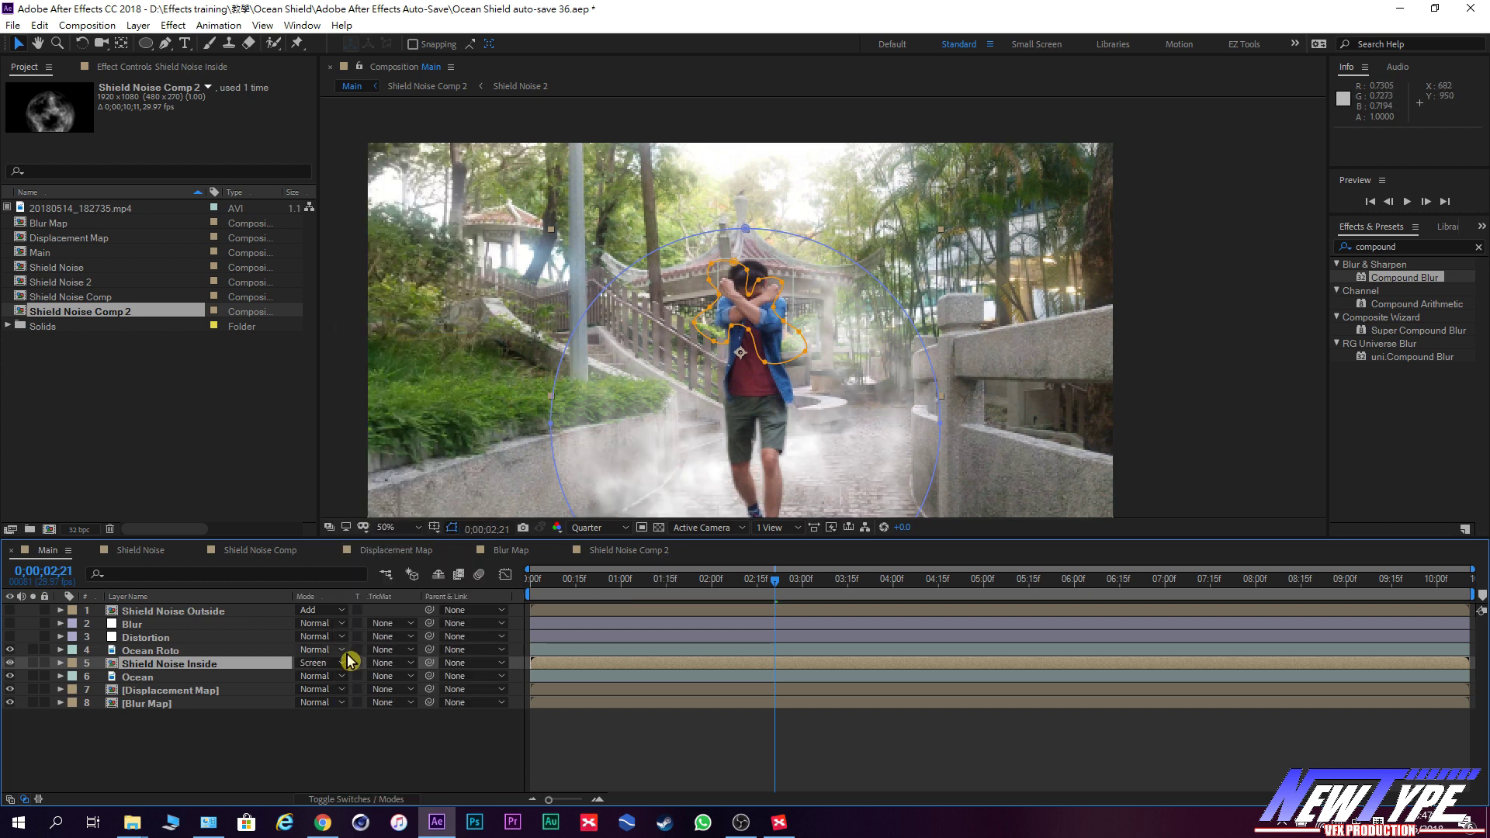
{"action": "left_click", "coordinate": [342, 664]}
{"action": "left_click", "coordinate": [394, 293]}
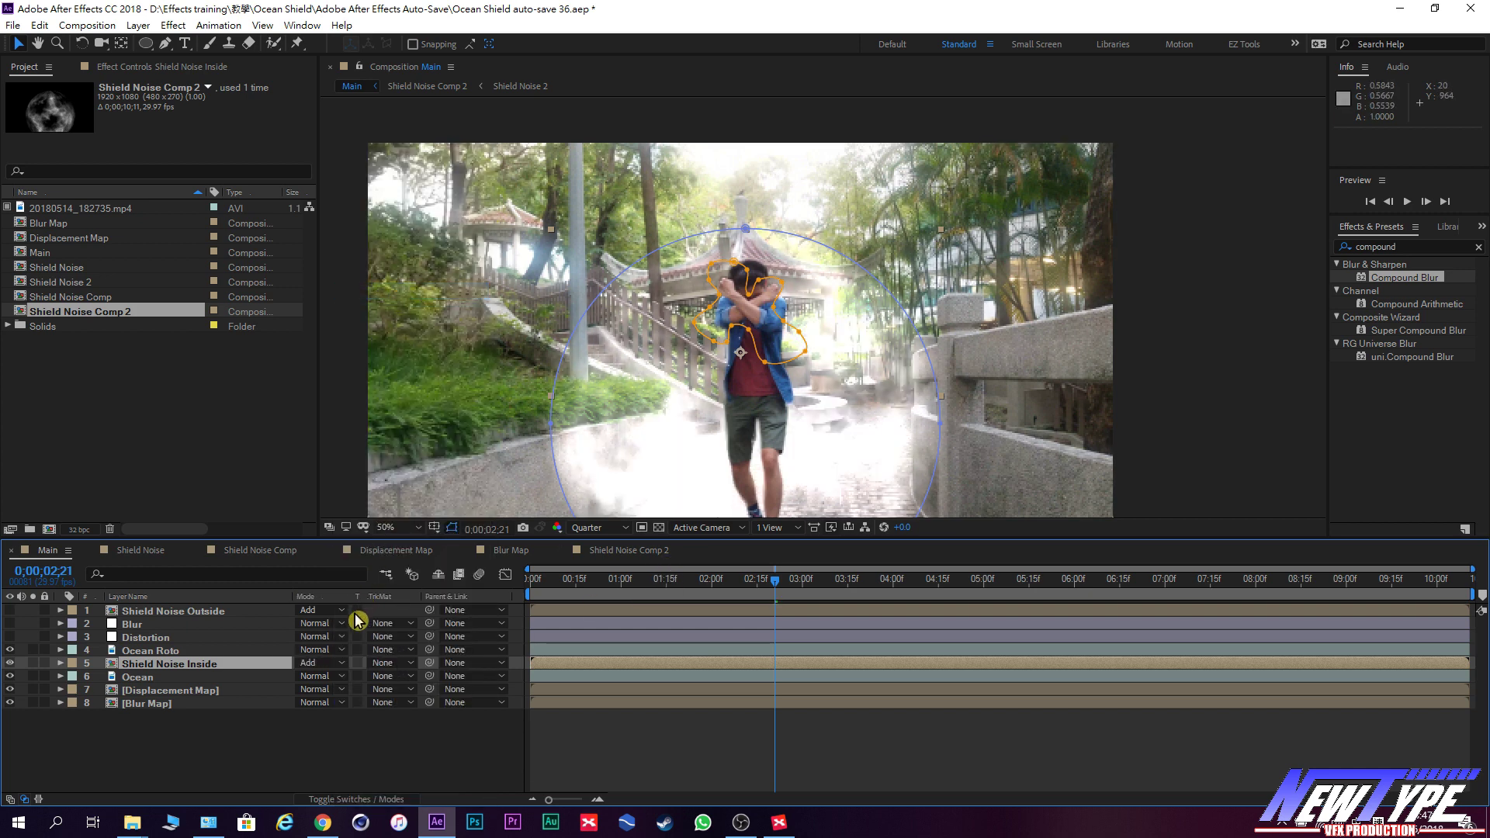
{"action": "left_click_drag", "start_coordinate": [753, 596], "coordinate": [741, 599]}
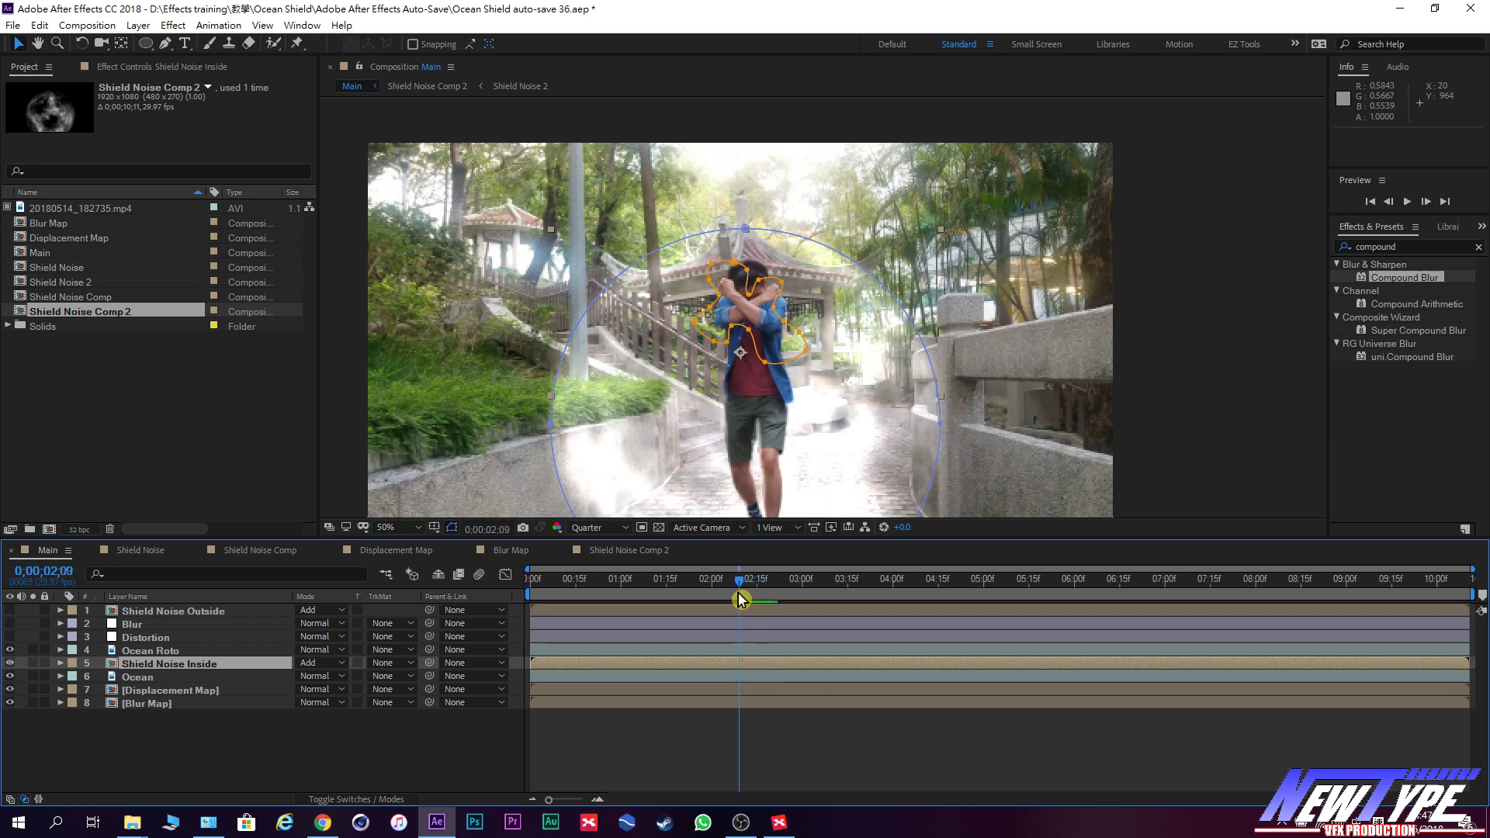
{"action": "left_click", "coordinate": [337, 664]}
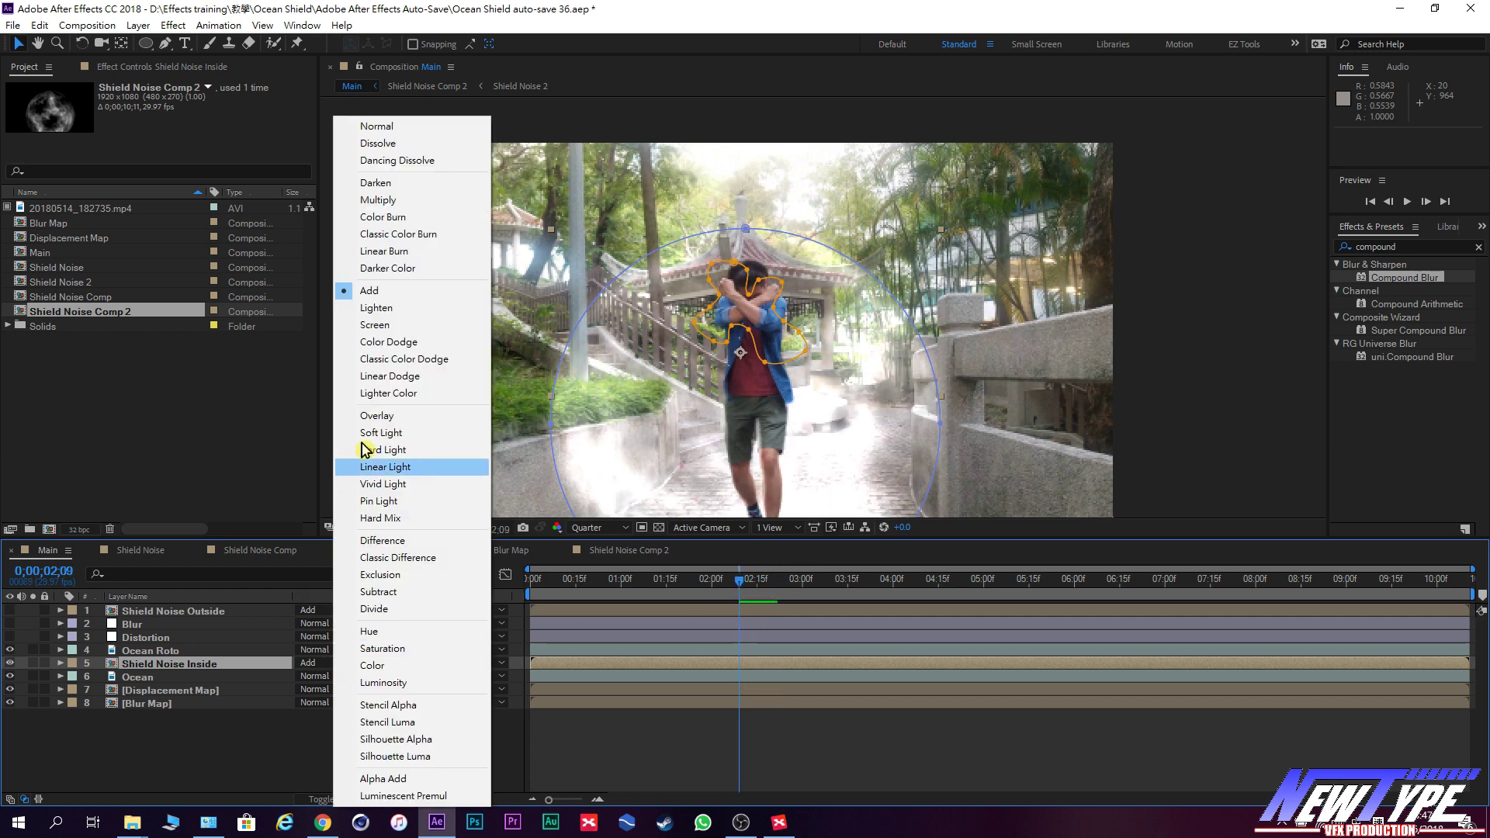
{"action": "left_click", "coordinate": [401, 308]}
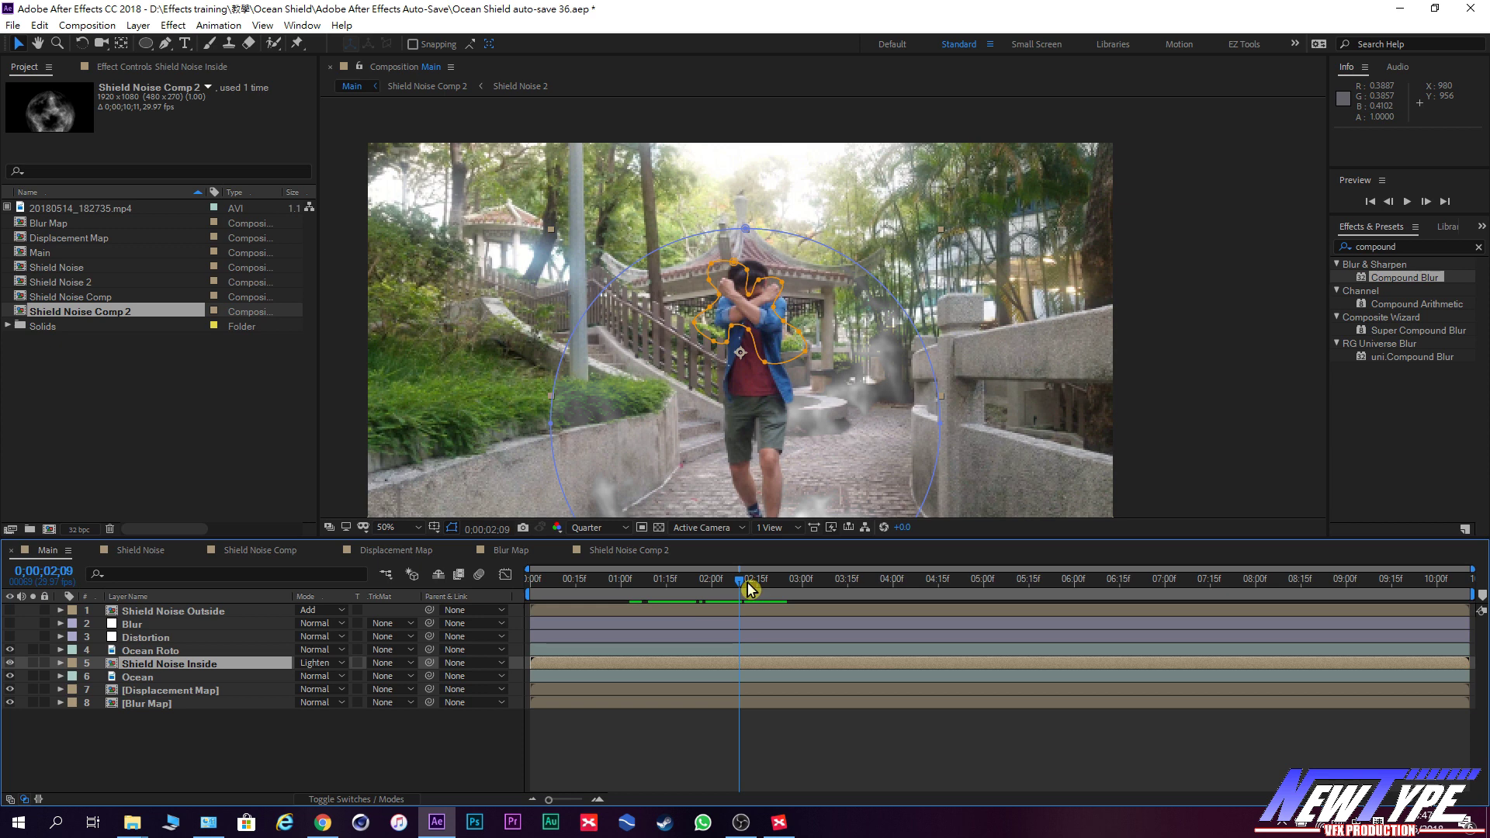
{"action": "left_click_drag", "start_coordinate": [756, 598], "coordinate": [754, 585]}
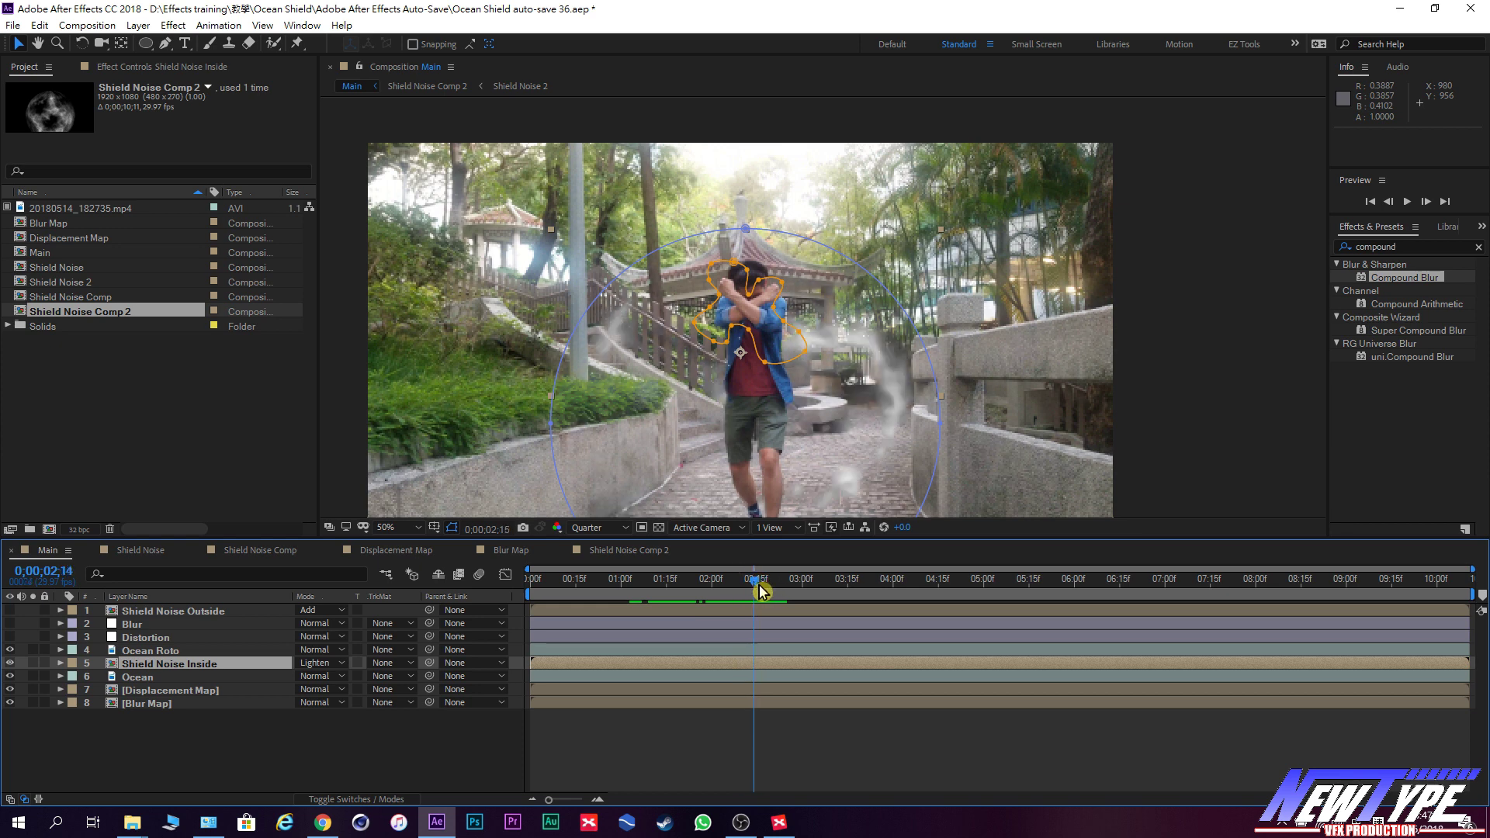
Show Shield Noise Outside again and toggle the Blur layer to compare a later frame.
{"action": "left_click", "coordinate": [15, 611]}
{"action": "left_click", "coordinate": [12, 622]}
{"action": "left_click", "coordinate": [11, 623]}
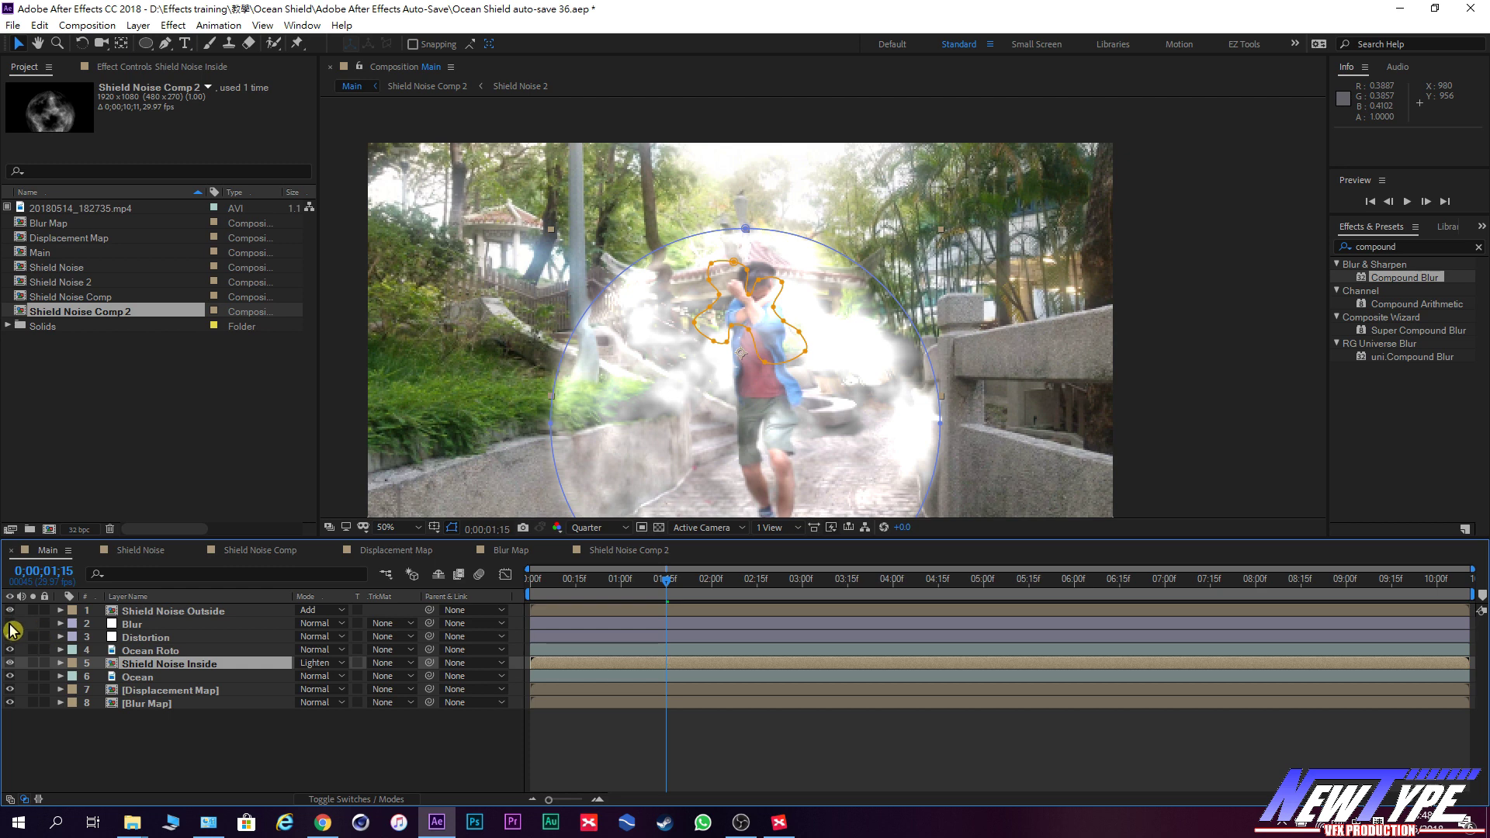
{"action": "left_click", "coordinate": [10, 624]}
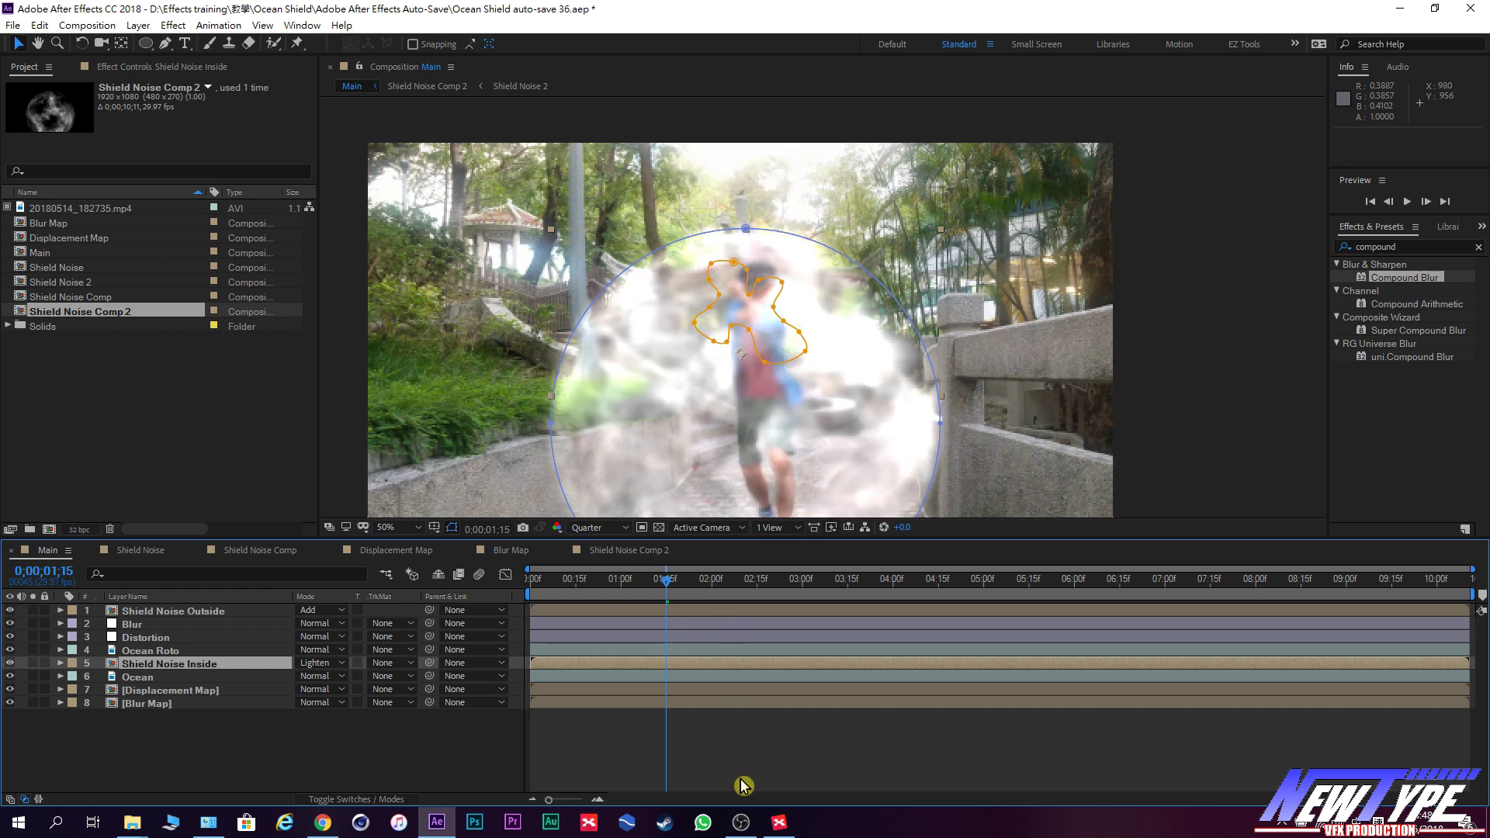
{"action": "left_click_drag", "start_coordinate": [610, 581], "coordinate": [678, 581]}
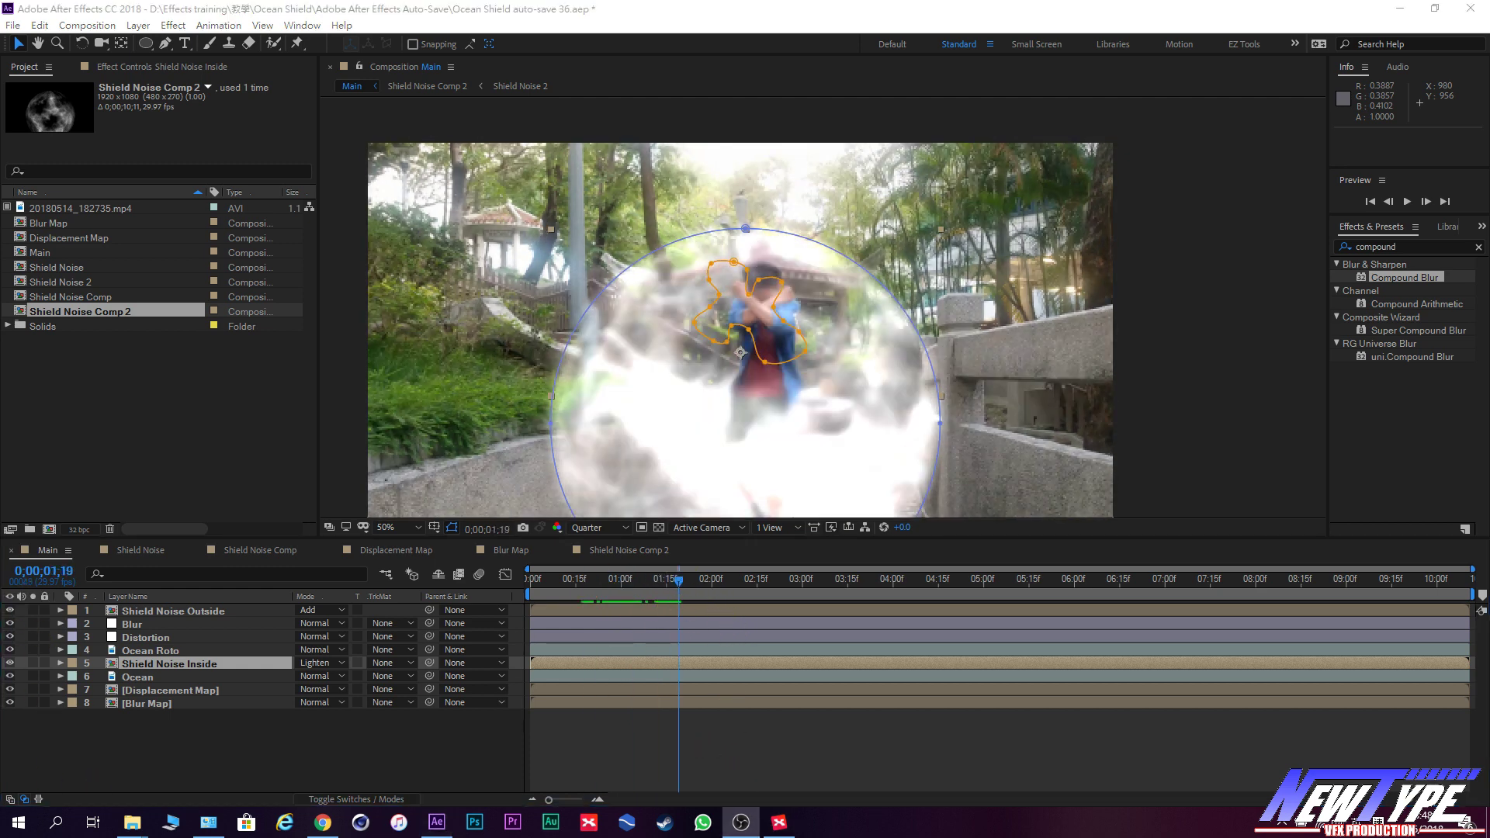
Search for VC Color Vibrance and apply it to Shield Noise Outside.
{"action": "left_click", "coordinate": [207, 617]}
{"action": "left_click", "coordinate": [202, 68]}
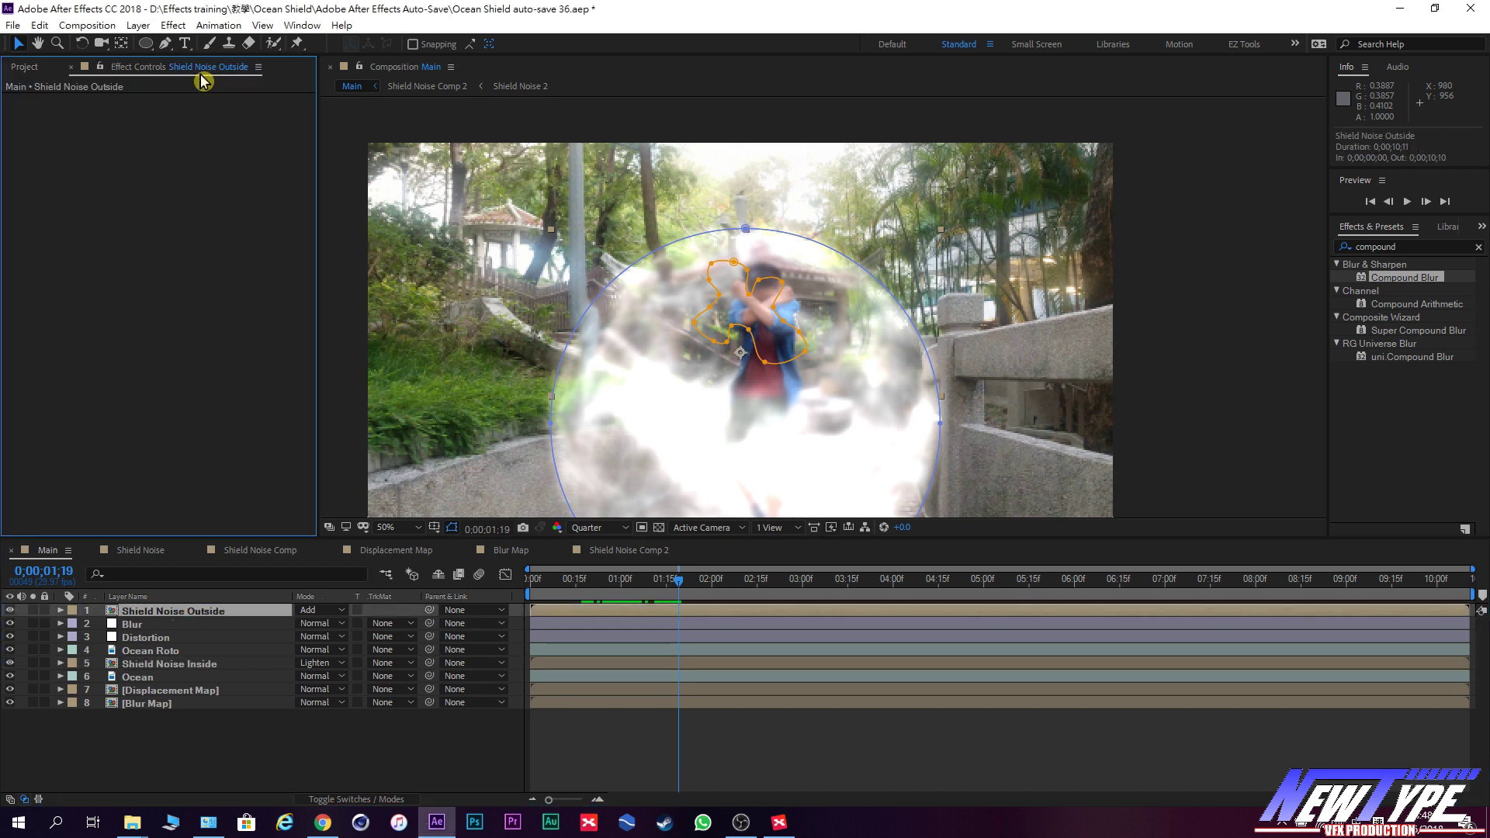
{"action": "left_click", "coordinate": [1407, 246]}
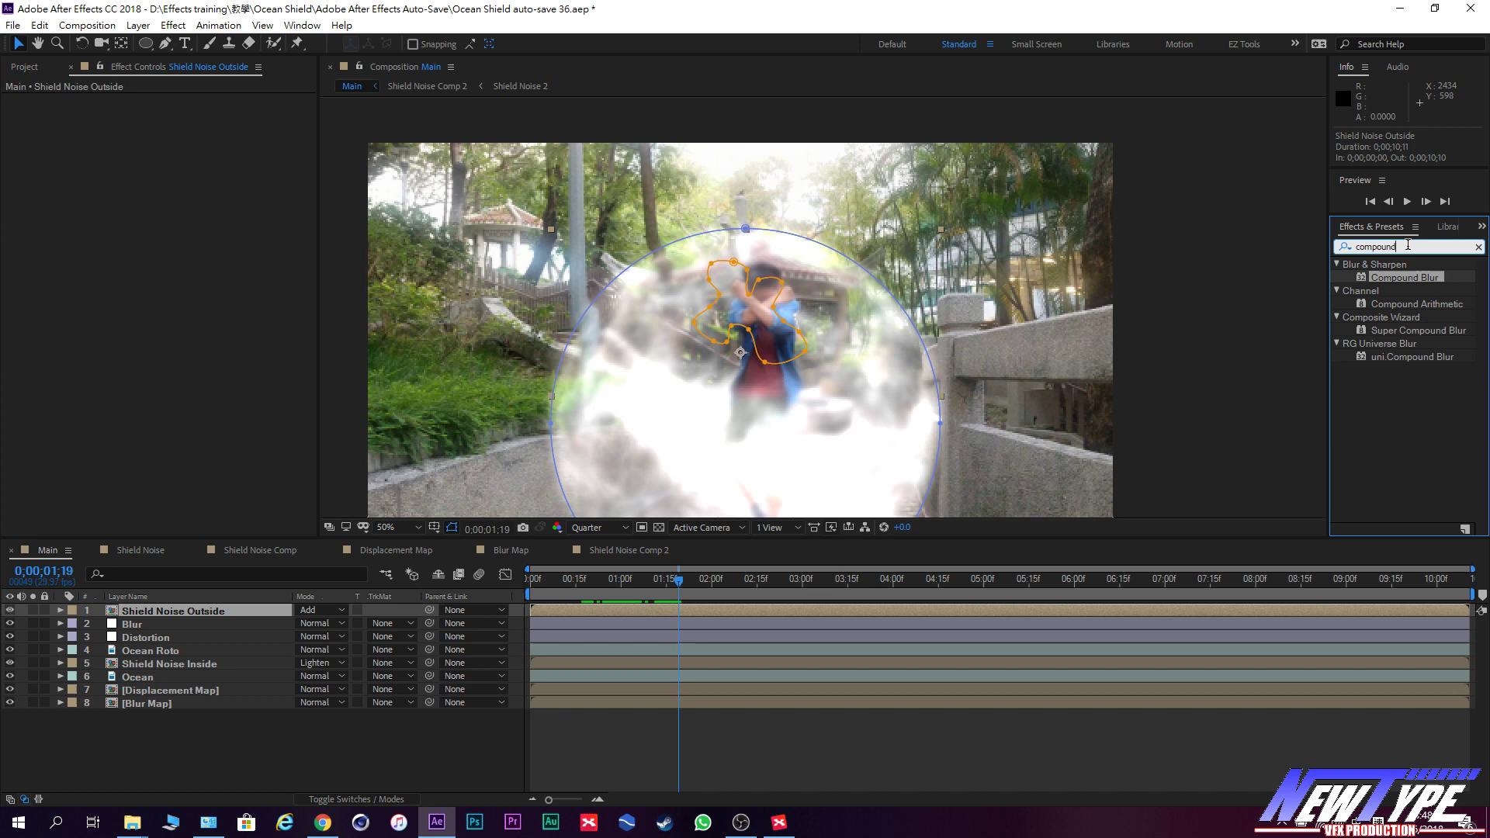
{"action": "left_click", "coordinate": [1479, 247]}
{"action": "type", "text": "c"}
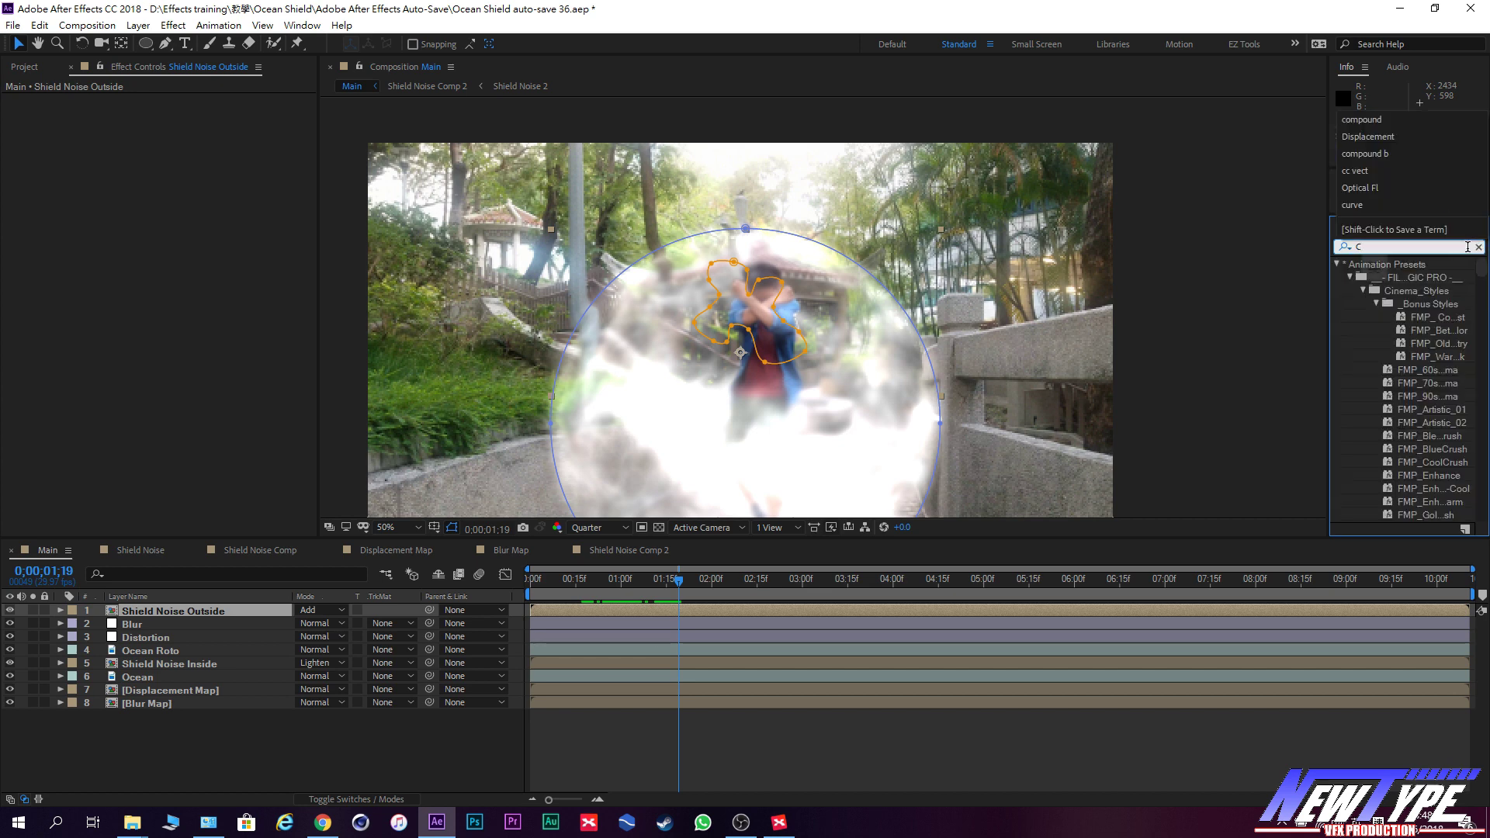
{"action": "type", "text": "olor vibr"}
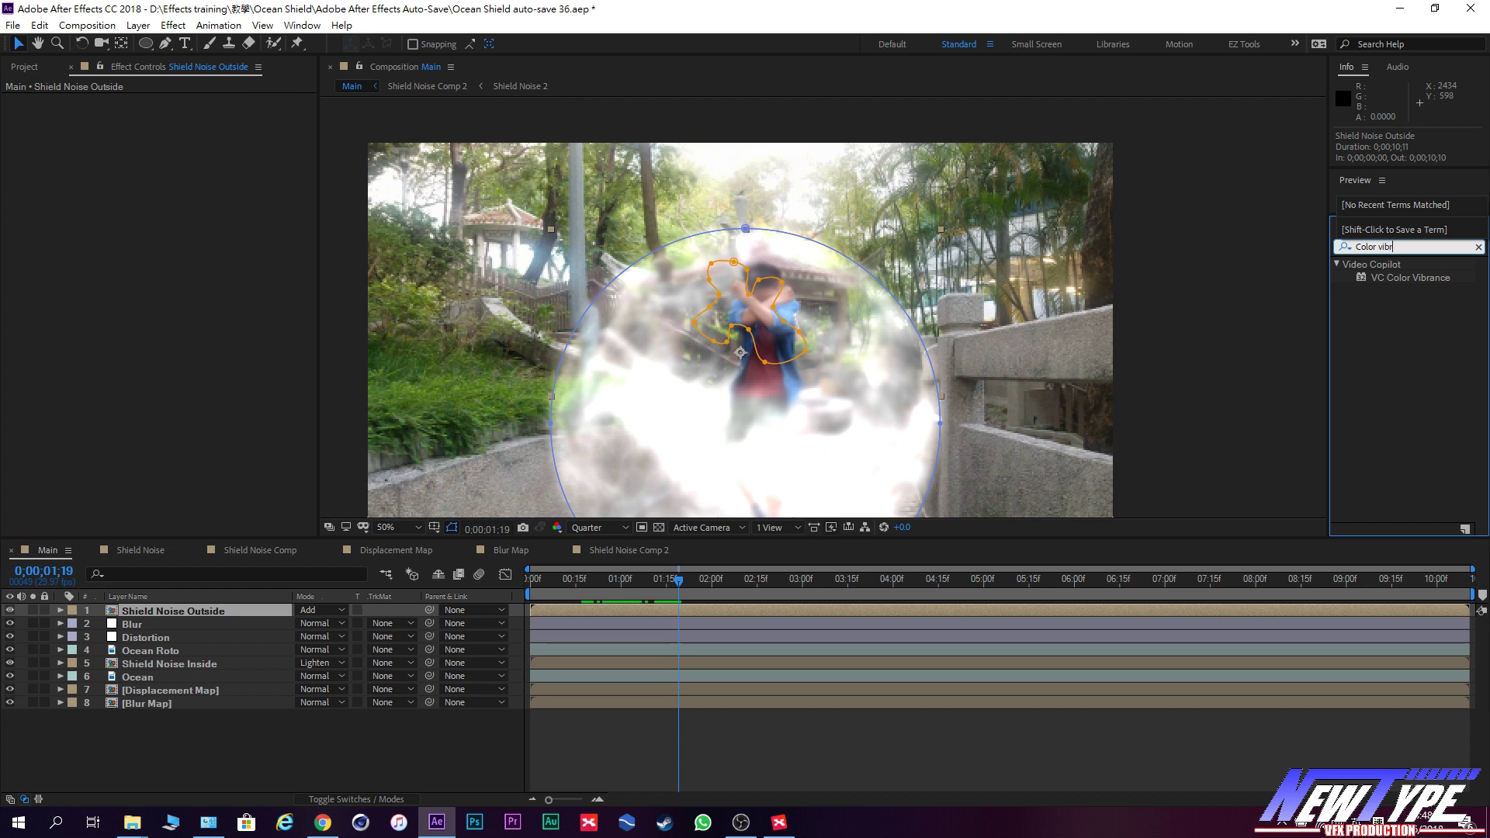
{"action": "left_click", "coordinate": [1414, 279]}
{"action": "left_click_drag", "start_coordinate": [1414, 280], "coordinate": [256, 613]}
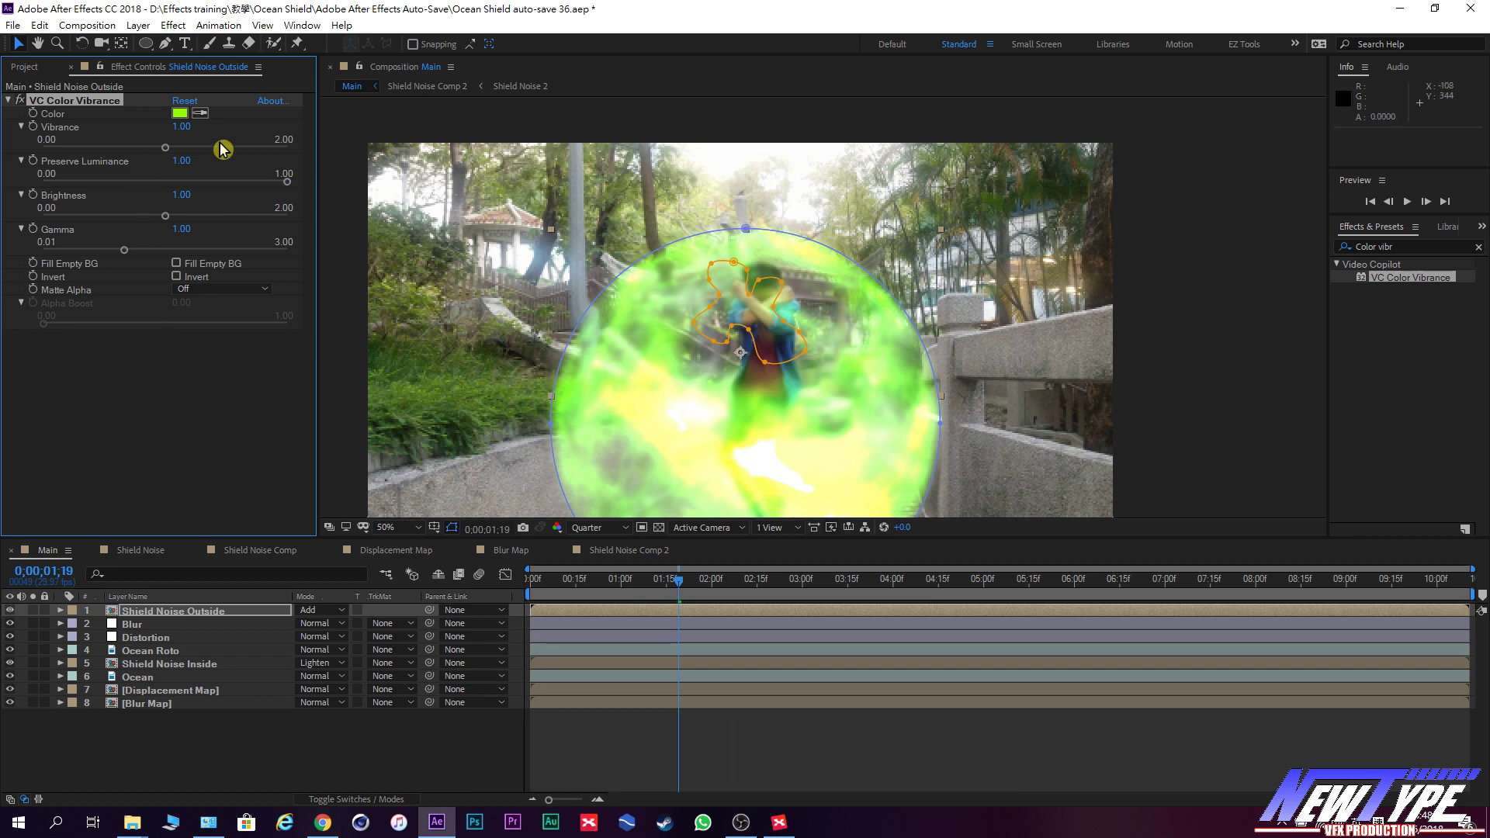
Tint it pale cyan with Vibrance 2.00, Brightness 0.62, Gamma 1.25, Fill Empty BG on.
{"action": "left_click", "coordinate": [186, 115]}
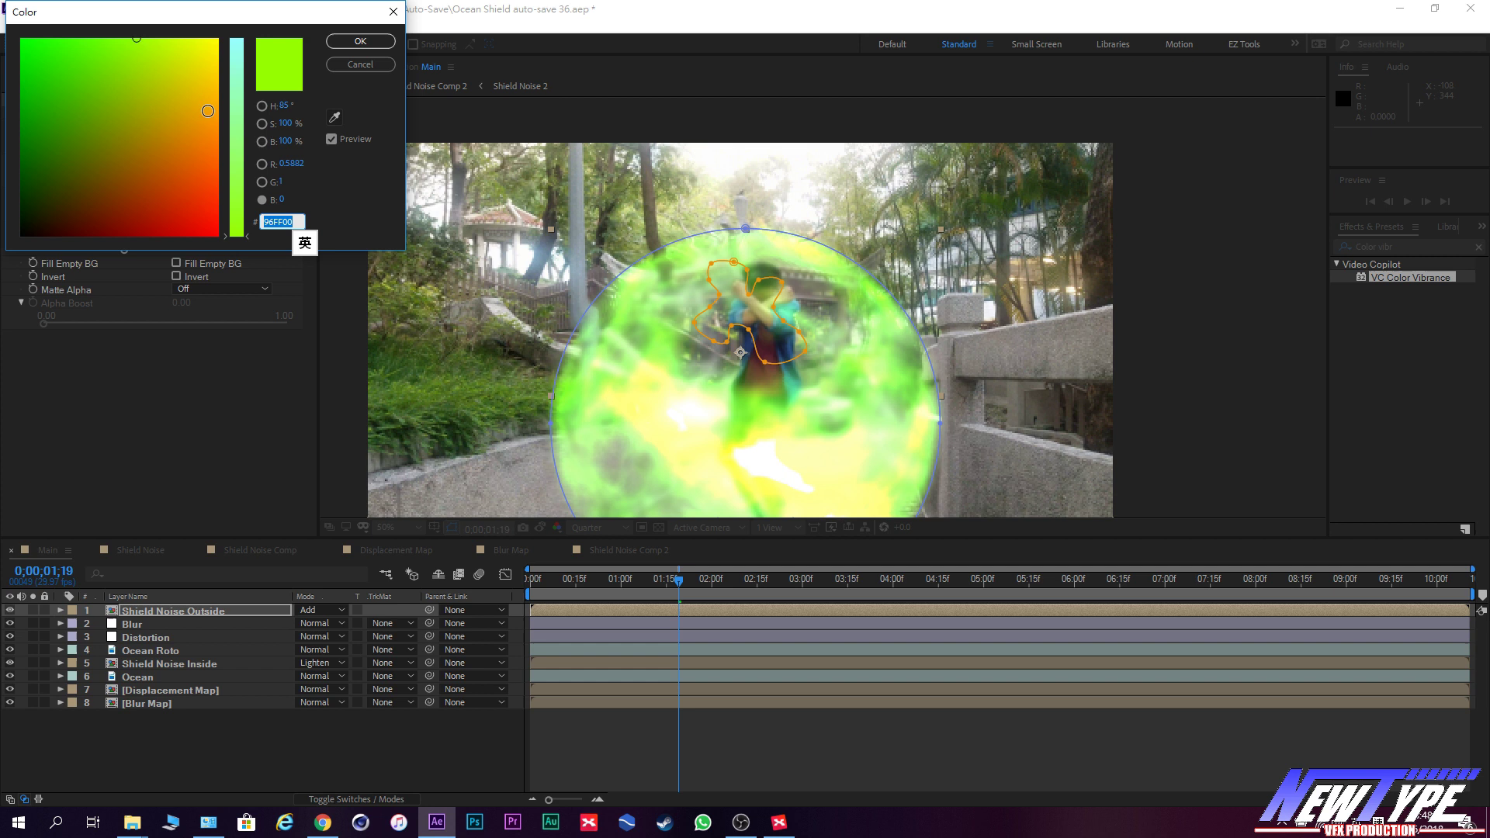
{"action": "left_click", "coordinate": [263, 183]}
{"action": "mouse_move", "coordinate": [217, 186]}
{"action": "left_mouse_down"}
{"action": "mouse_move", "coordinate": [217, 86]}
{"action": "mouse_move", "coordinate": [233, 75]}
{"action": "left_mouse_up"}
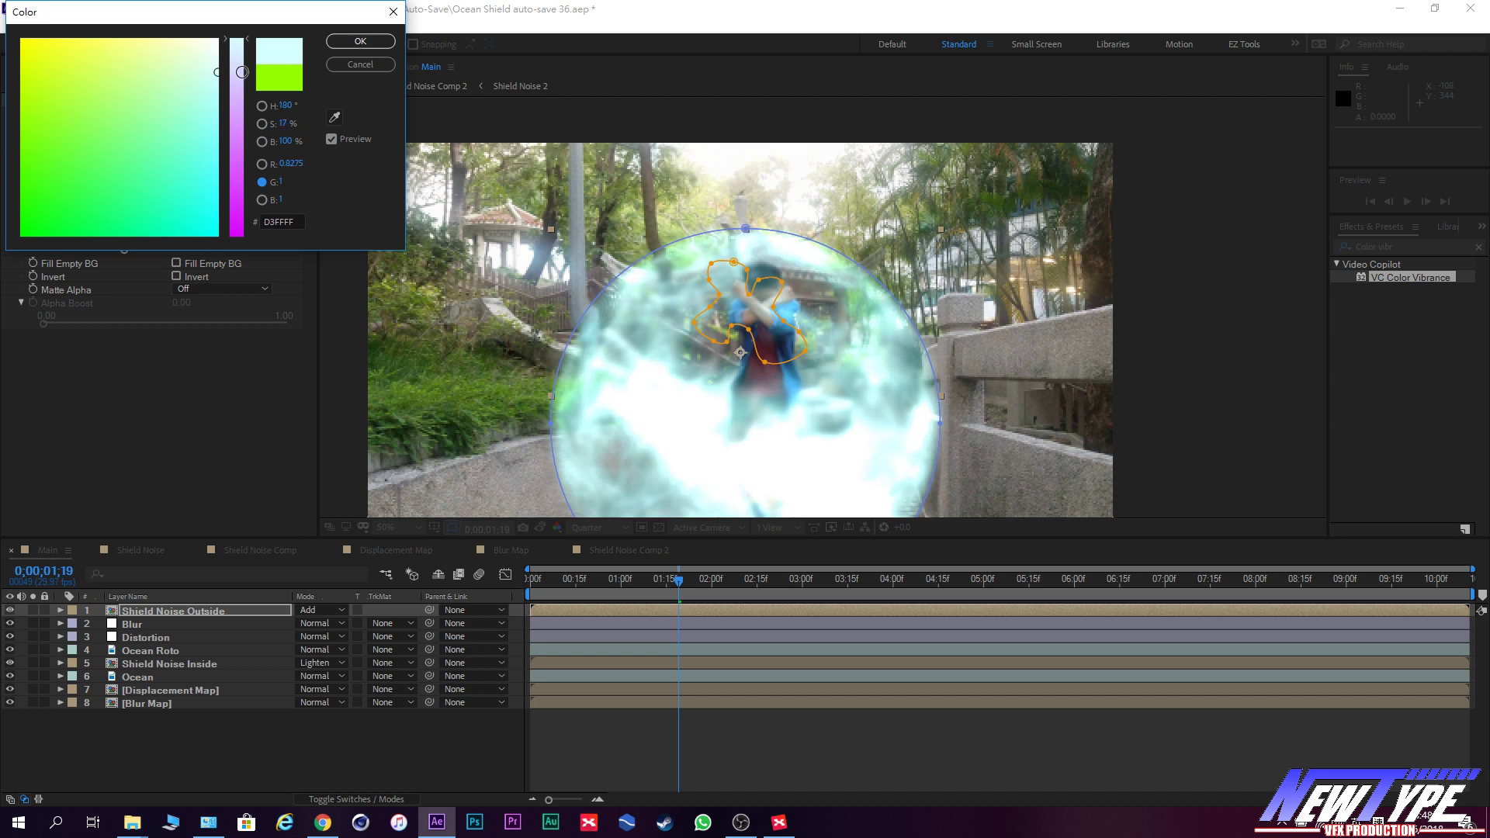
{"action": "left_click", "coordinate": [361, 46]}
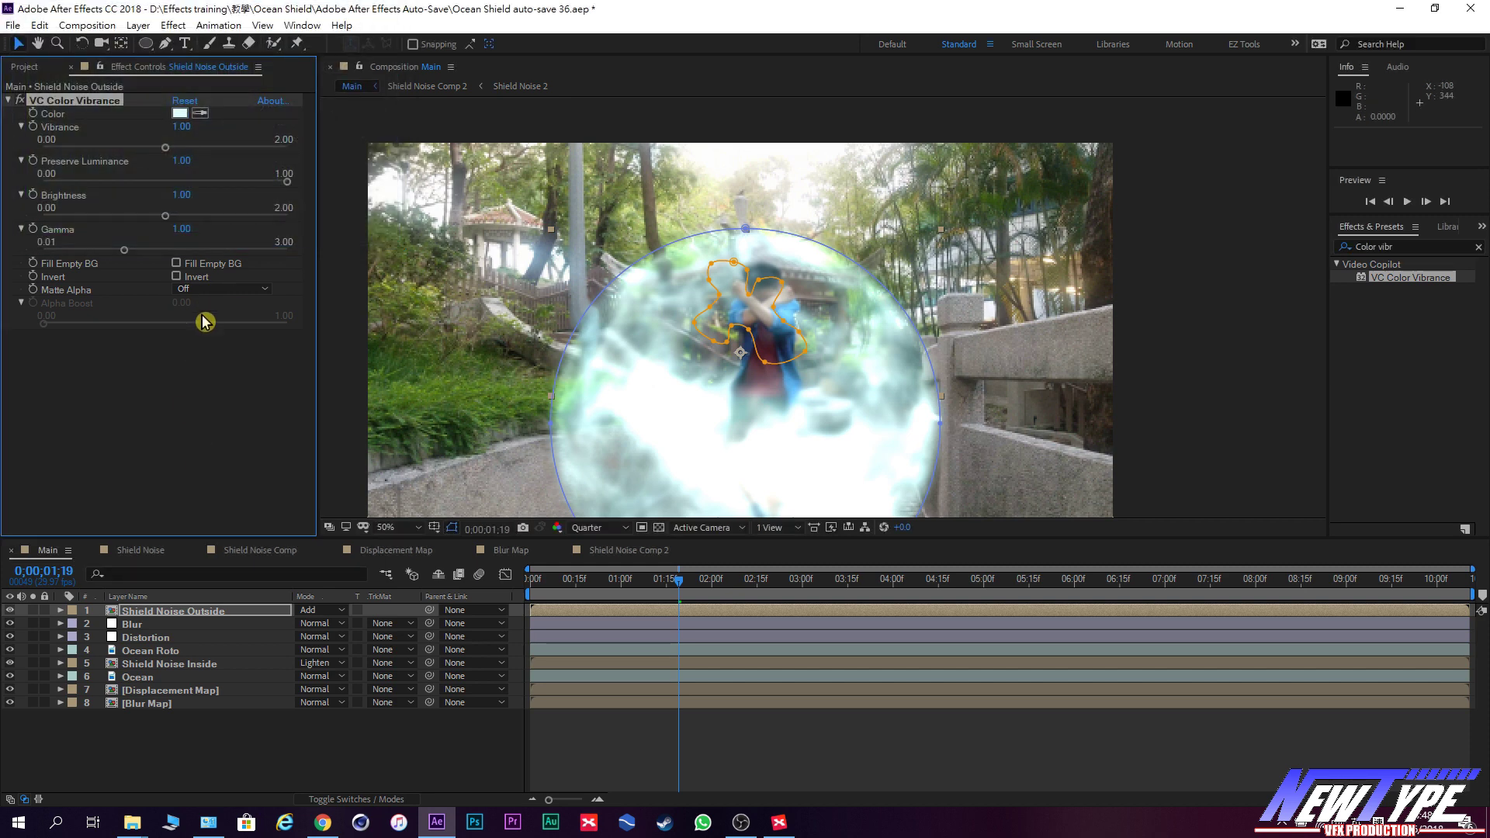
{"action": "left_click_drag", "start_coordinate": [165, 149], "coordinate": [302, 149]}
{"action": "mouse_move", "coordinate": [159, 219]}
{"action": "left_mouse_down"}
{"action": "mouse_move", "coordinate": [121, 228]}
{"action": "mouse_move", "coordinate": [145, 267]}
{"action": "left_mouse_up"}
{"action": "left_click", "coordinate": [177, 263]}
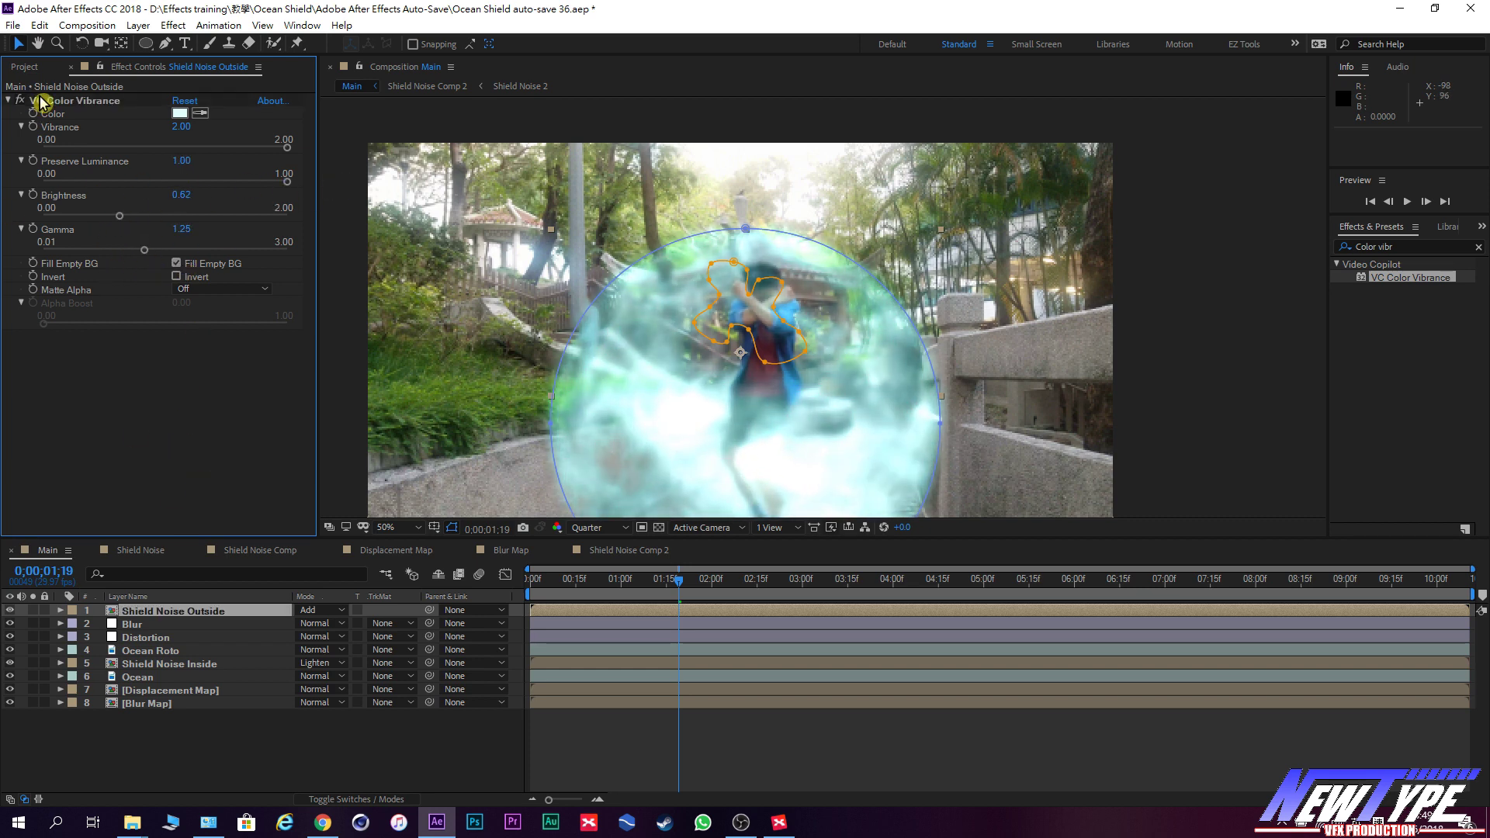
Copy the VC Color Vibrance effect onto Shield Noise Inside.
{"action": "left_click", "coordinate": [70, 102]}
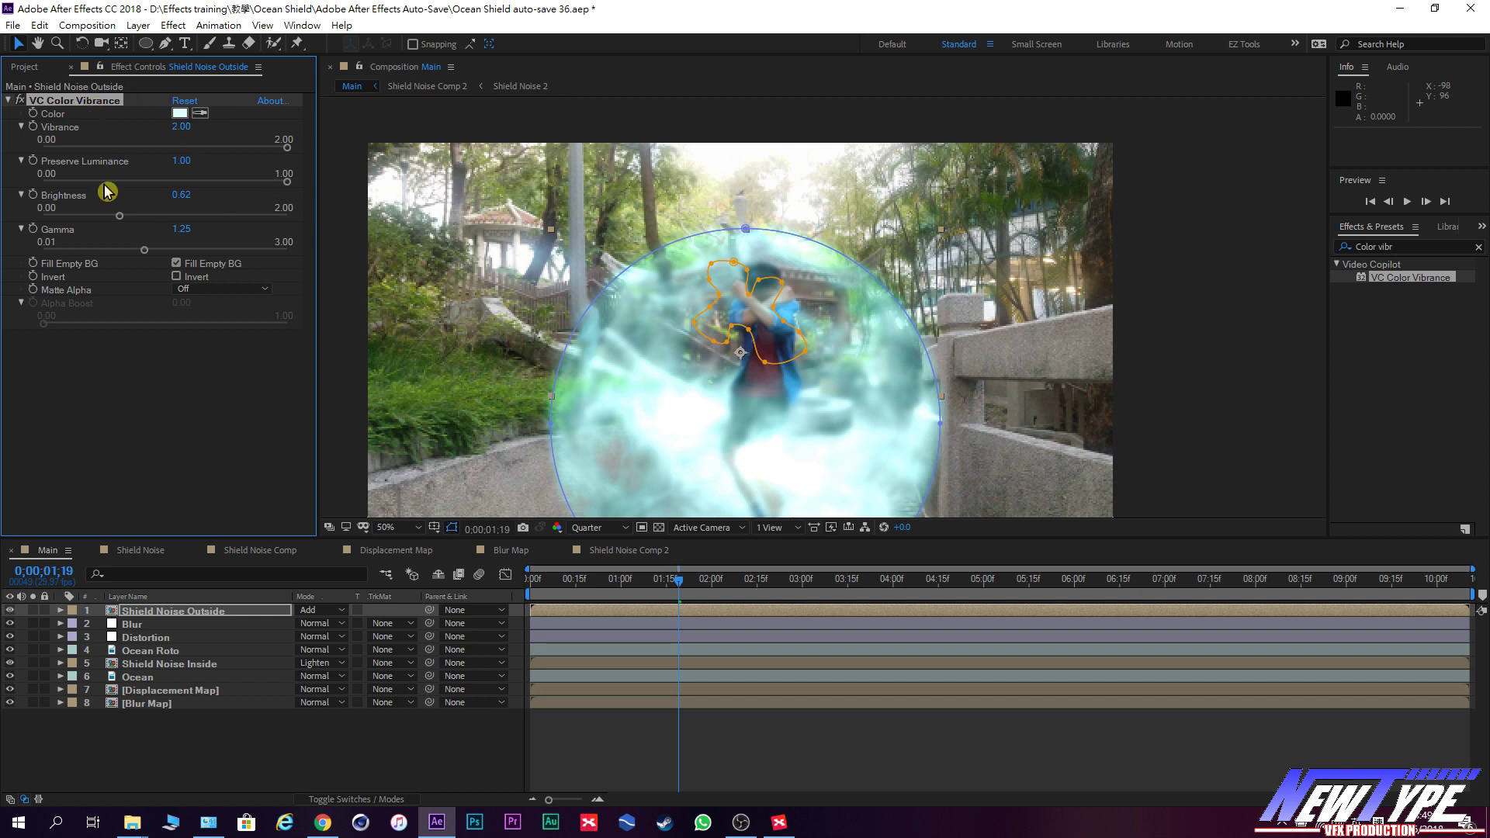
{"action": "left_click", "coordinate": [185, 666]}
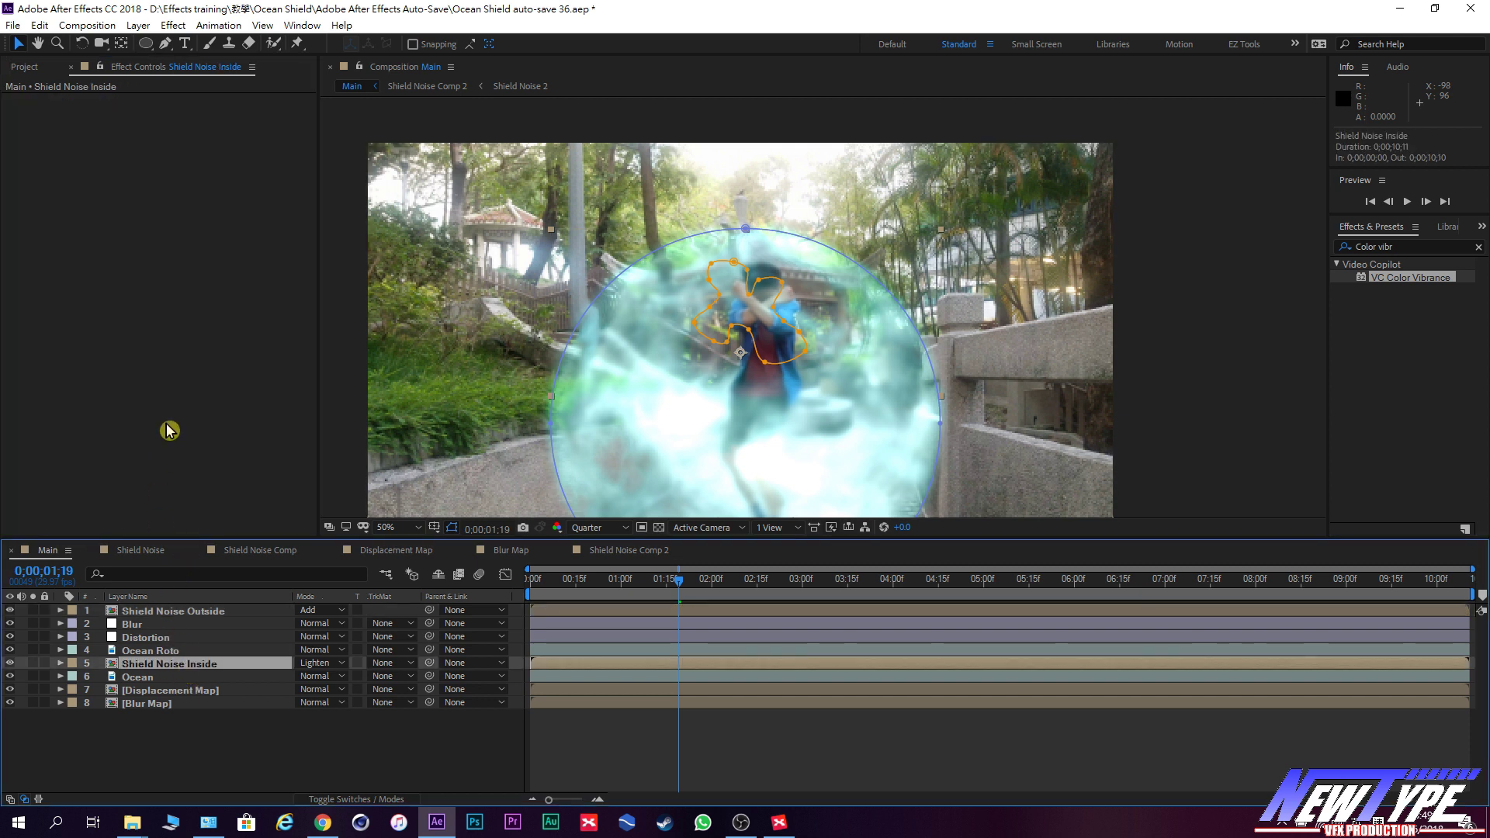
{"action": "key", "text": "ctrl+v"}
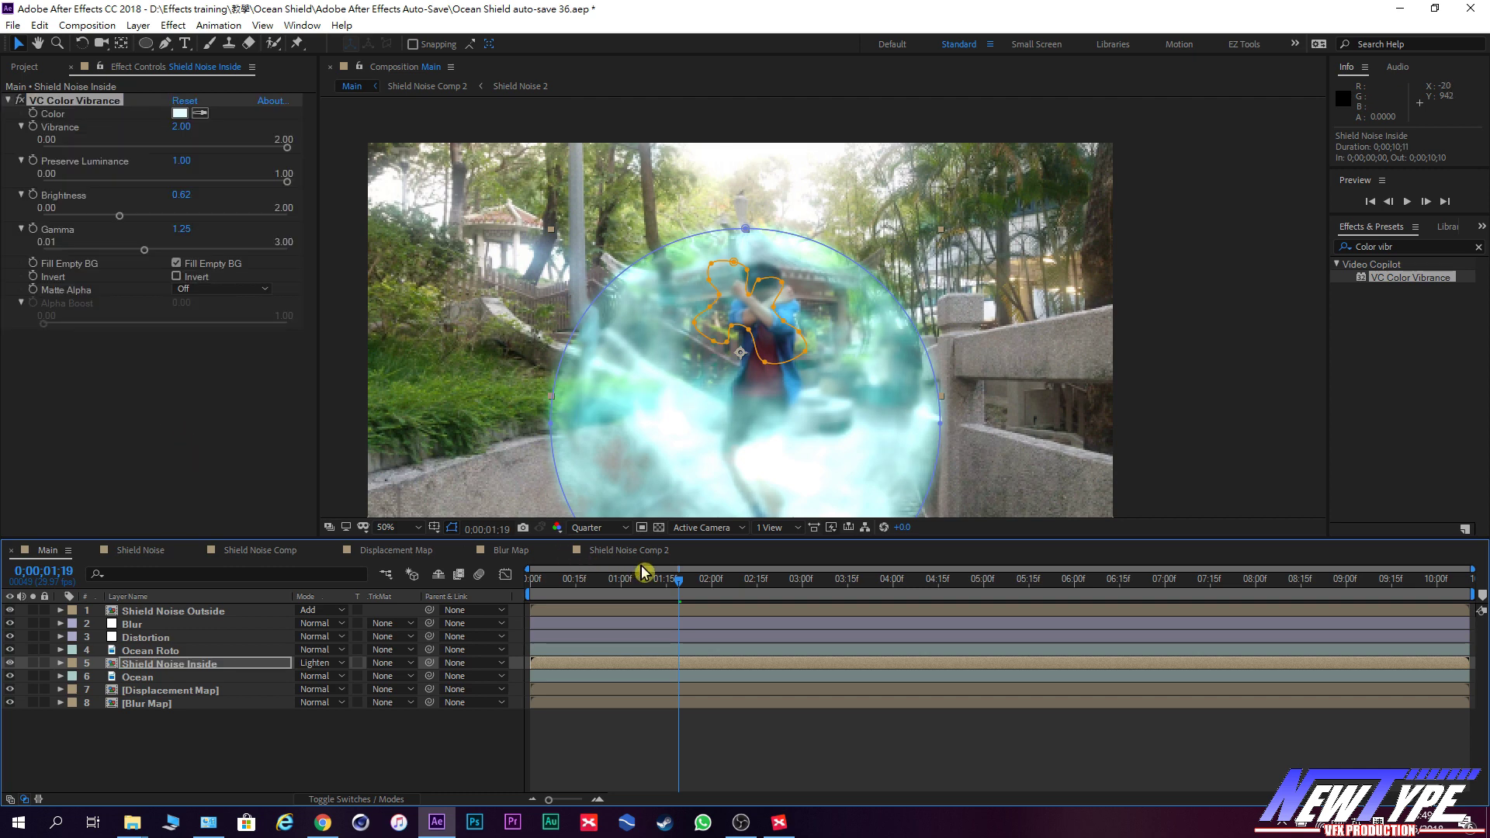
Scrub and play back the Main comp to watch the cyan shield sphere form around the figure.
{"action": "left_click_drag", "start_coordinate": [678, 585], "coordinate": [645, 590]}
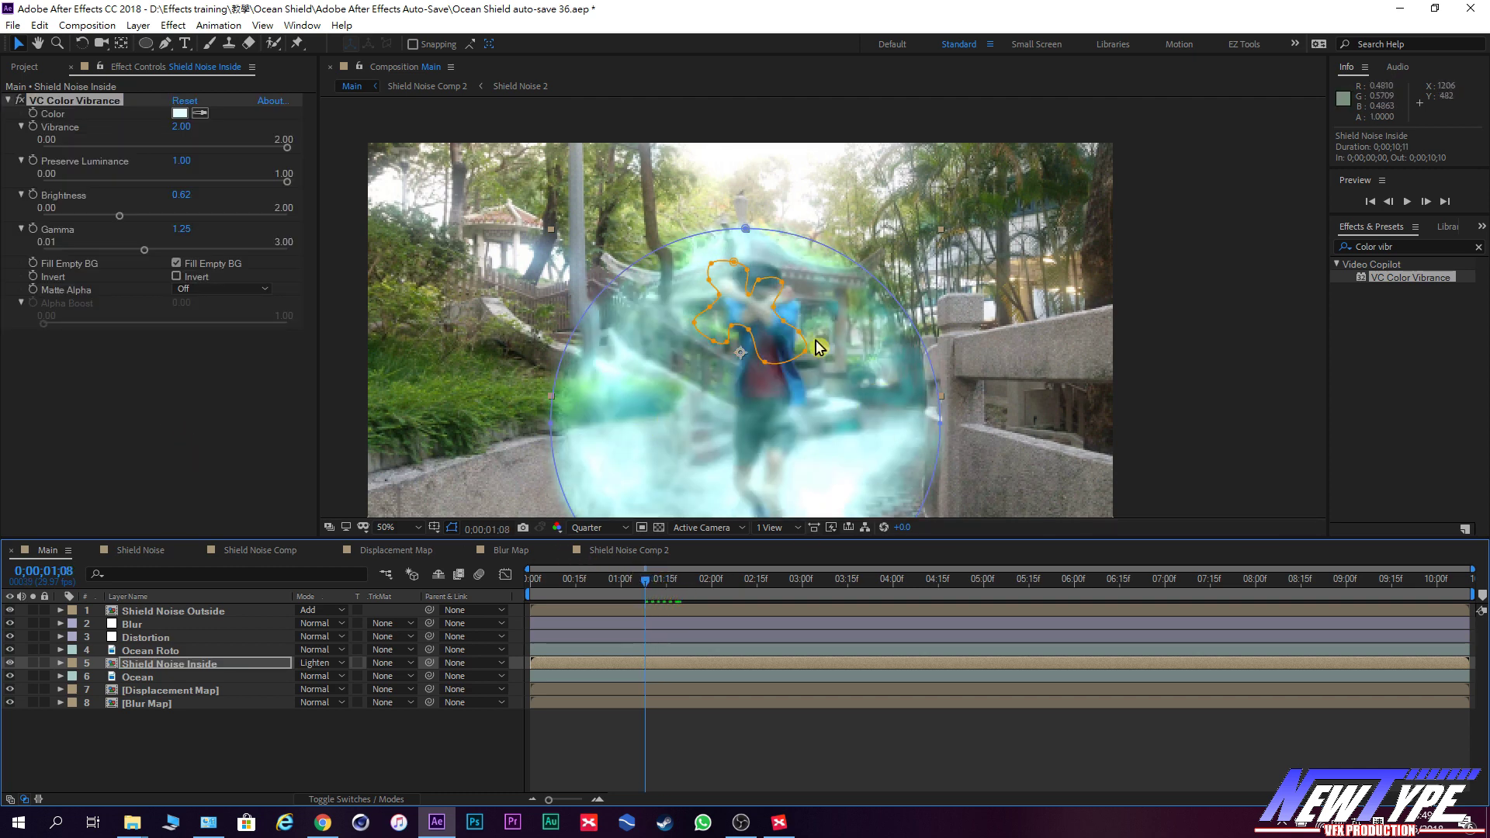
{"action": "left_click_drag", "start_coordinate": [647, 583], "coordinate": [771, 596]}
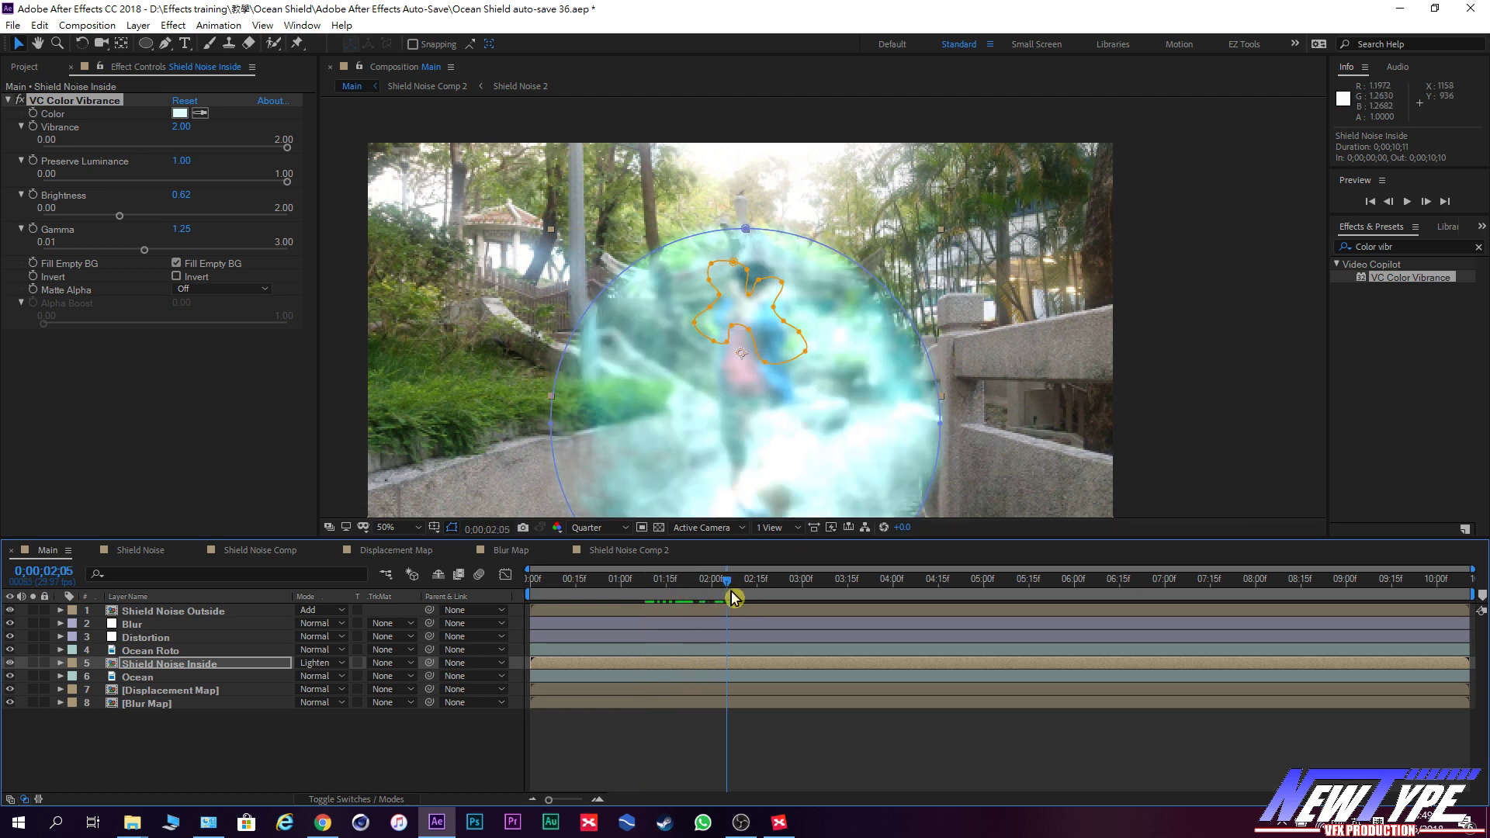
{"action": "key", "text": "space"}
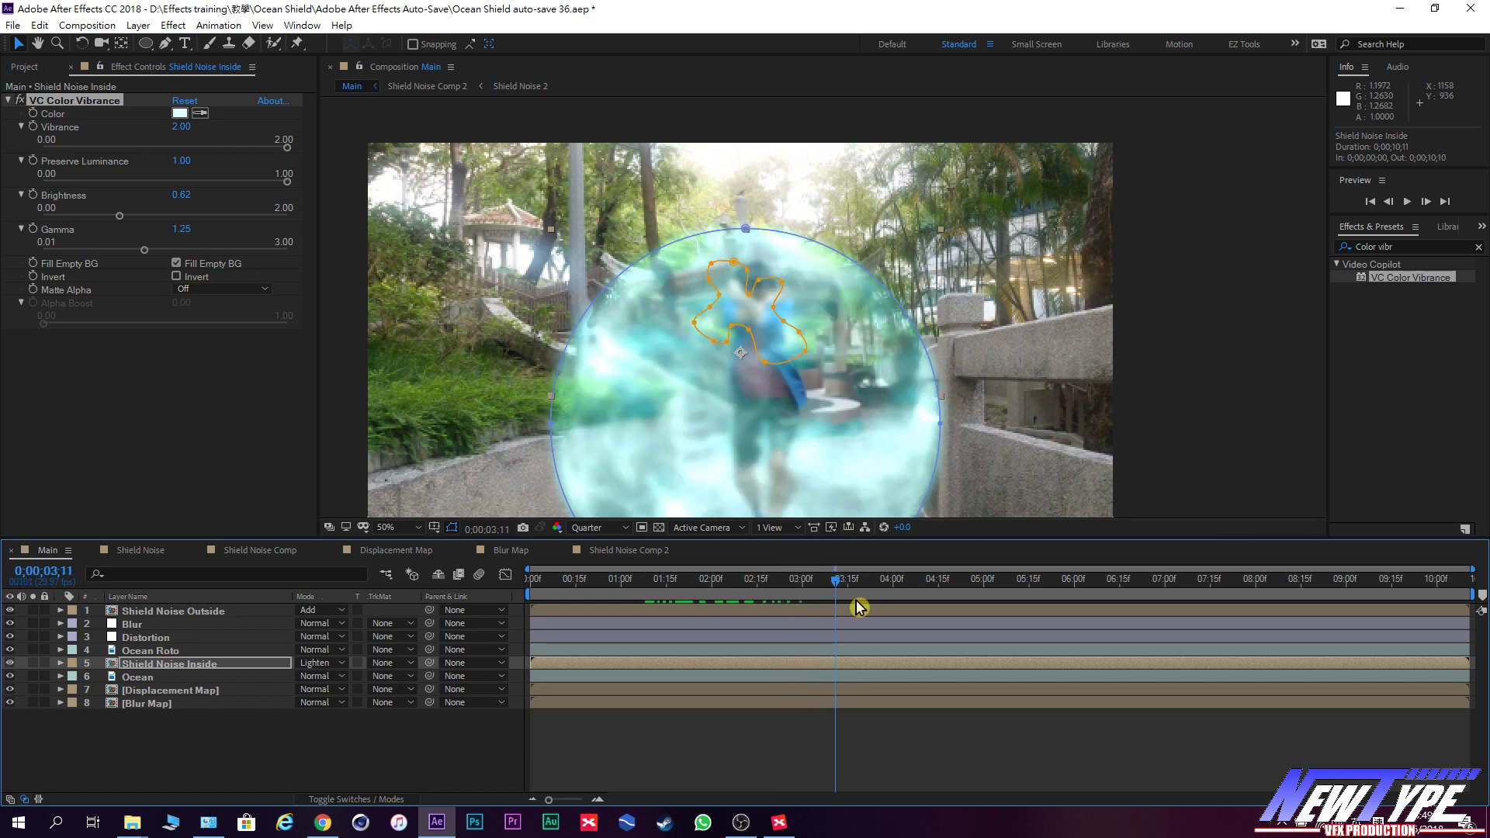
{"action": "left_click_drag", "start_coordinate": [905, 608], "coordinate": [602, 622]}
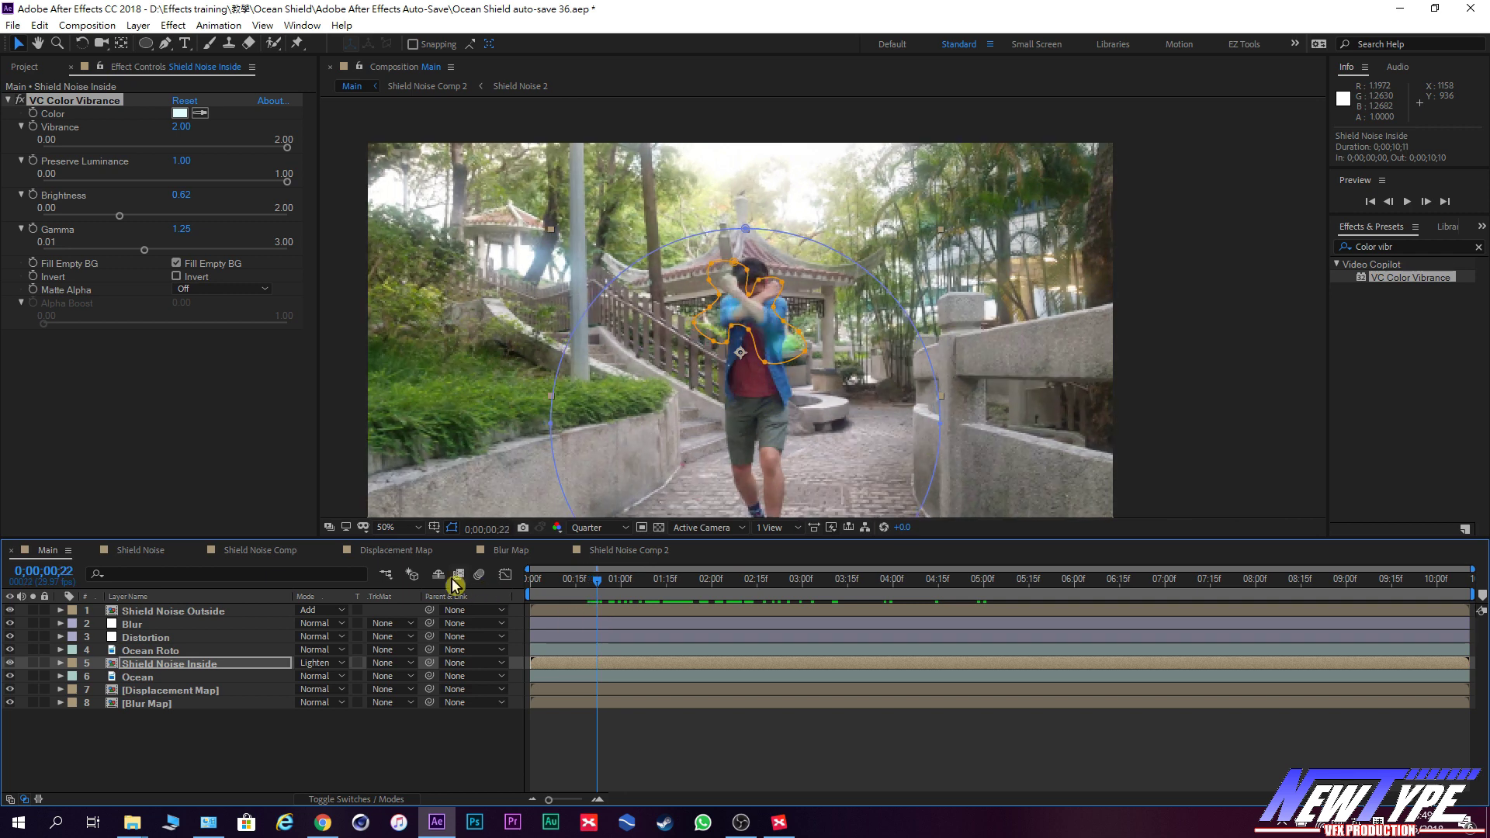
{"action": "left_click", "coordinate": [346, 758]}
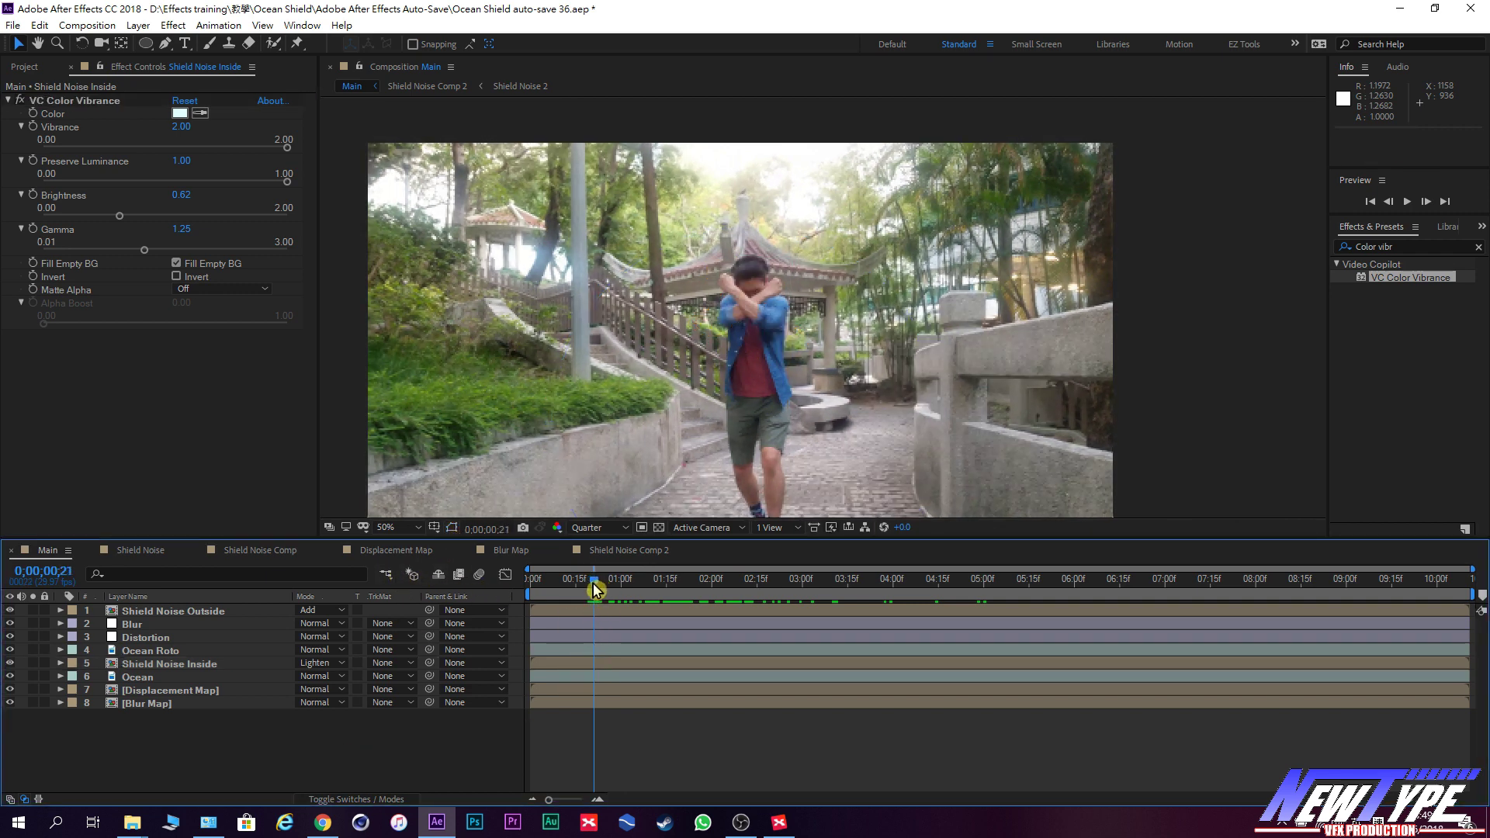
{"action": "left_click_drag", "start_coordinate": [594, 584], "coordinate": [599, 585]}
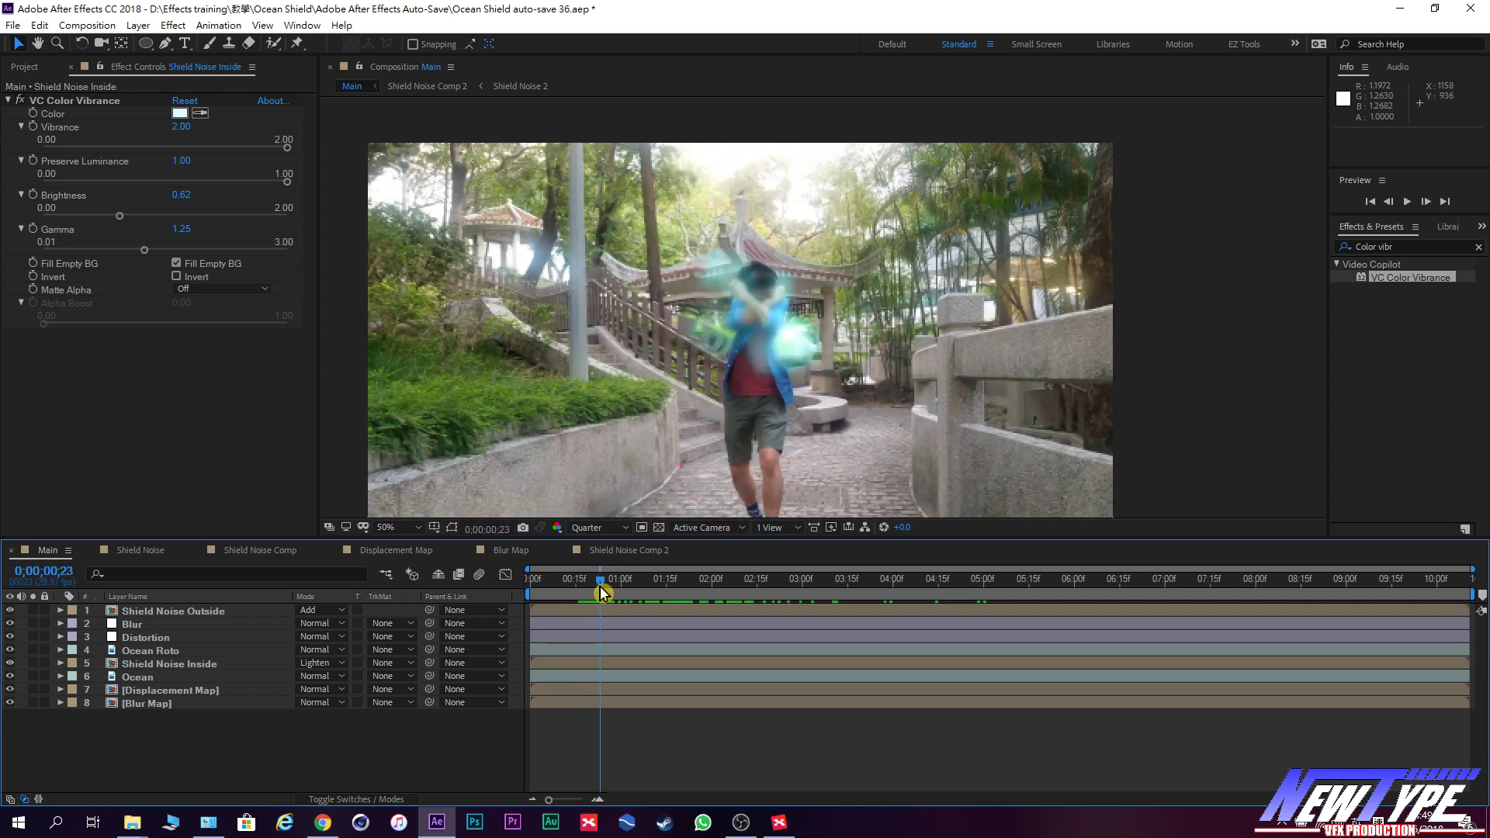
{"action": "left_click_drag", "start_coordinate": [599, 586], "coordinate": [724, 595]}
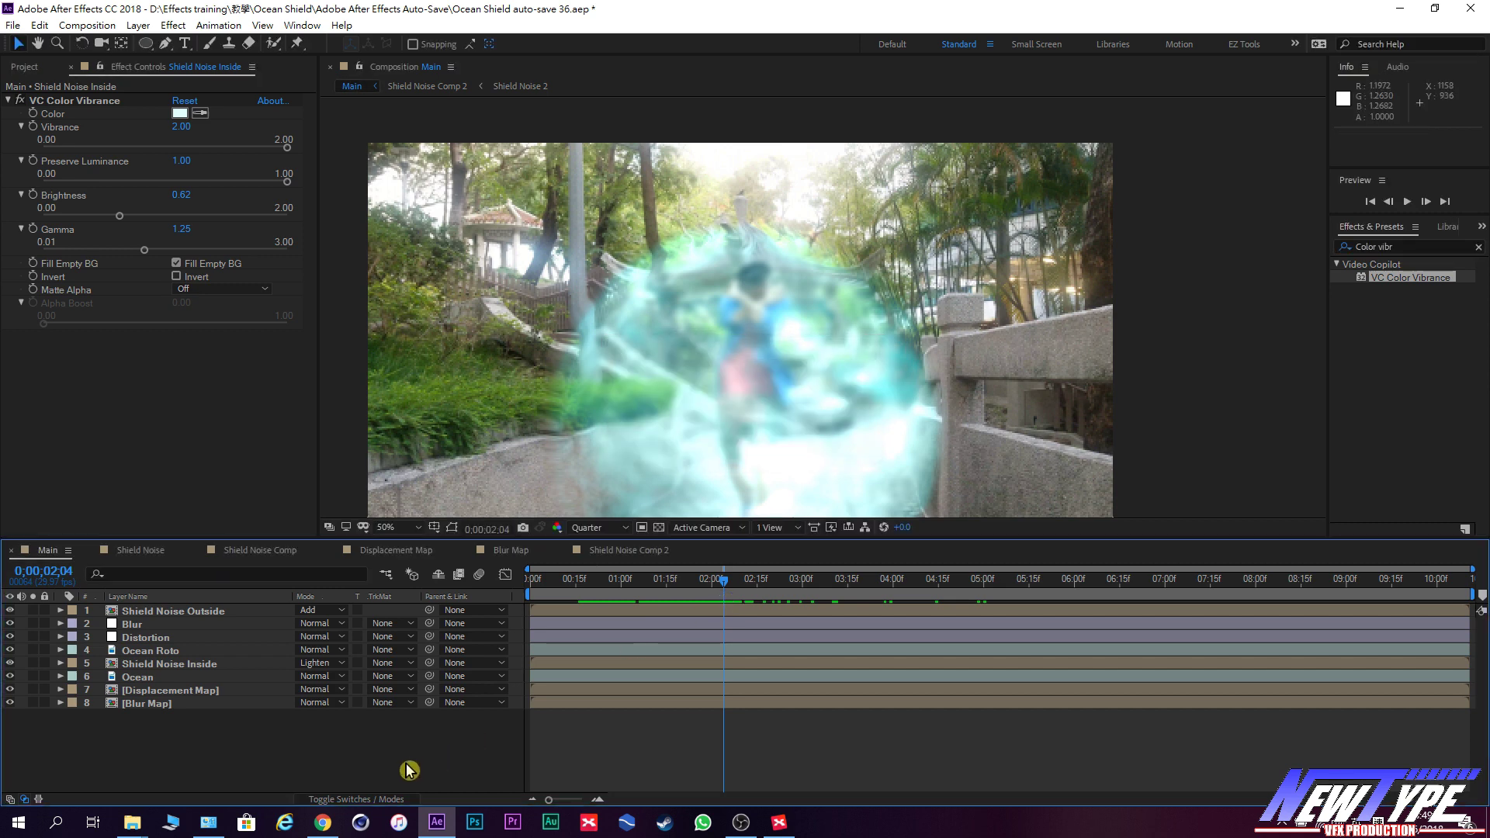
{"action": "mouse_move", "coordinate": [734, 590]}
{"action": "left_mouse_down"}
{"action": "mouse_move", "coordinate": [528, 590]}
{"action": "mouse_move", "coordinate": [753, 600]}
{"action": "mouse_move", "coordinate": [709, 602]}
{"action": "left_mouse_up"}
At 0;00;01;29, select Shield Noise Outside and switch between the layer switch and blend mode columns.
{"action": "scroll", "coordinate": [831, 319], "scroll_direction": "down", "scroll_amount": 2}
{"action": "left_click", "coordinate": [255, 702]}
{"action": "left_click", "coordinate": [250, 690]}
{"action": "left_click", "coordinate": [273, 753]}
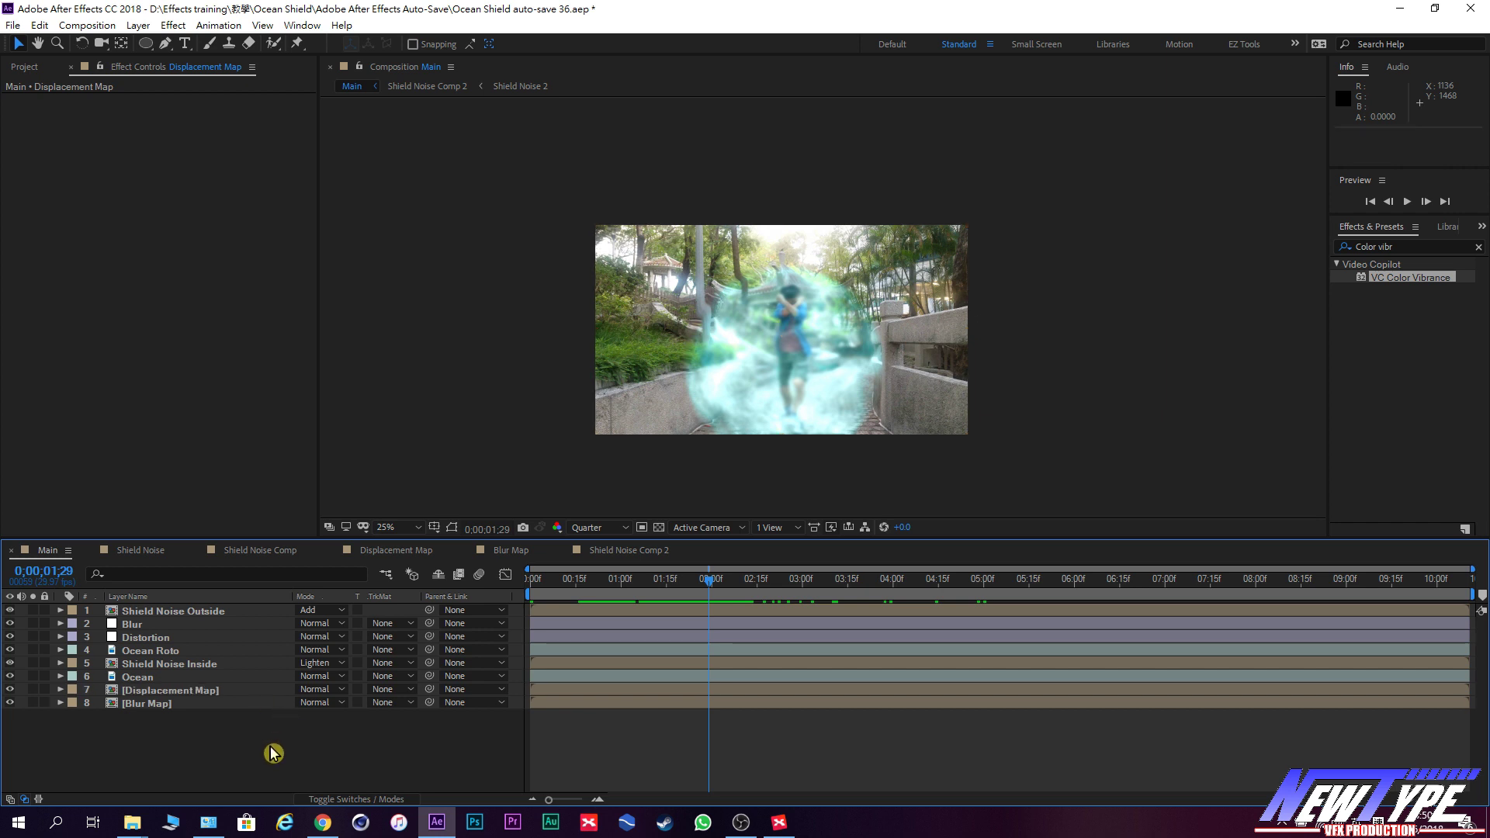
{"action": "left_click", "coordinate": [229, 613]}
{"action": "key", "text": "F4"}
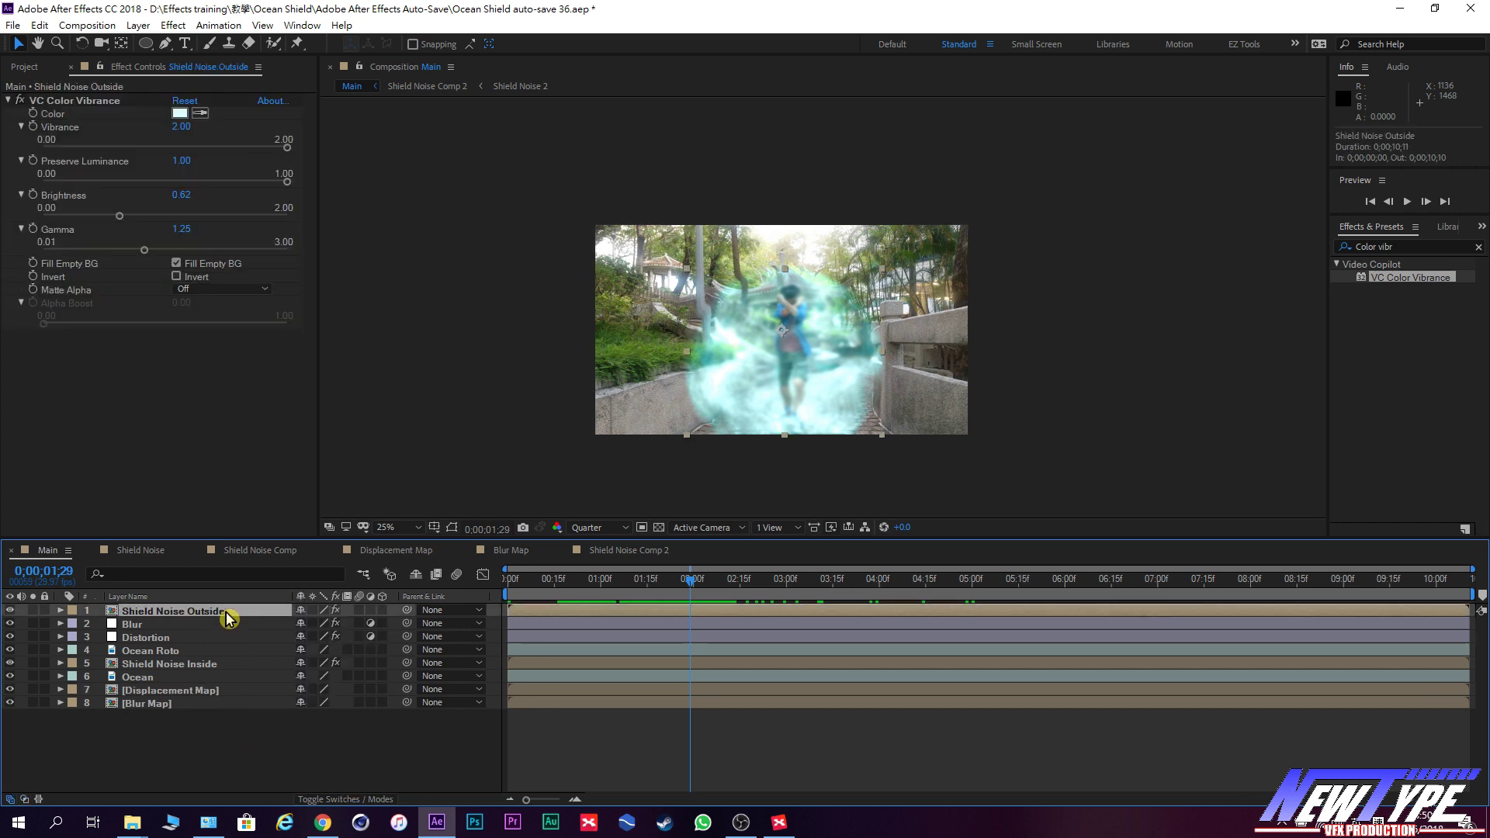
{"action": "key", "text": "F4"}
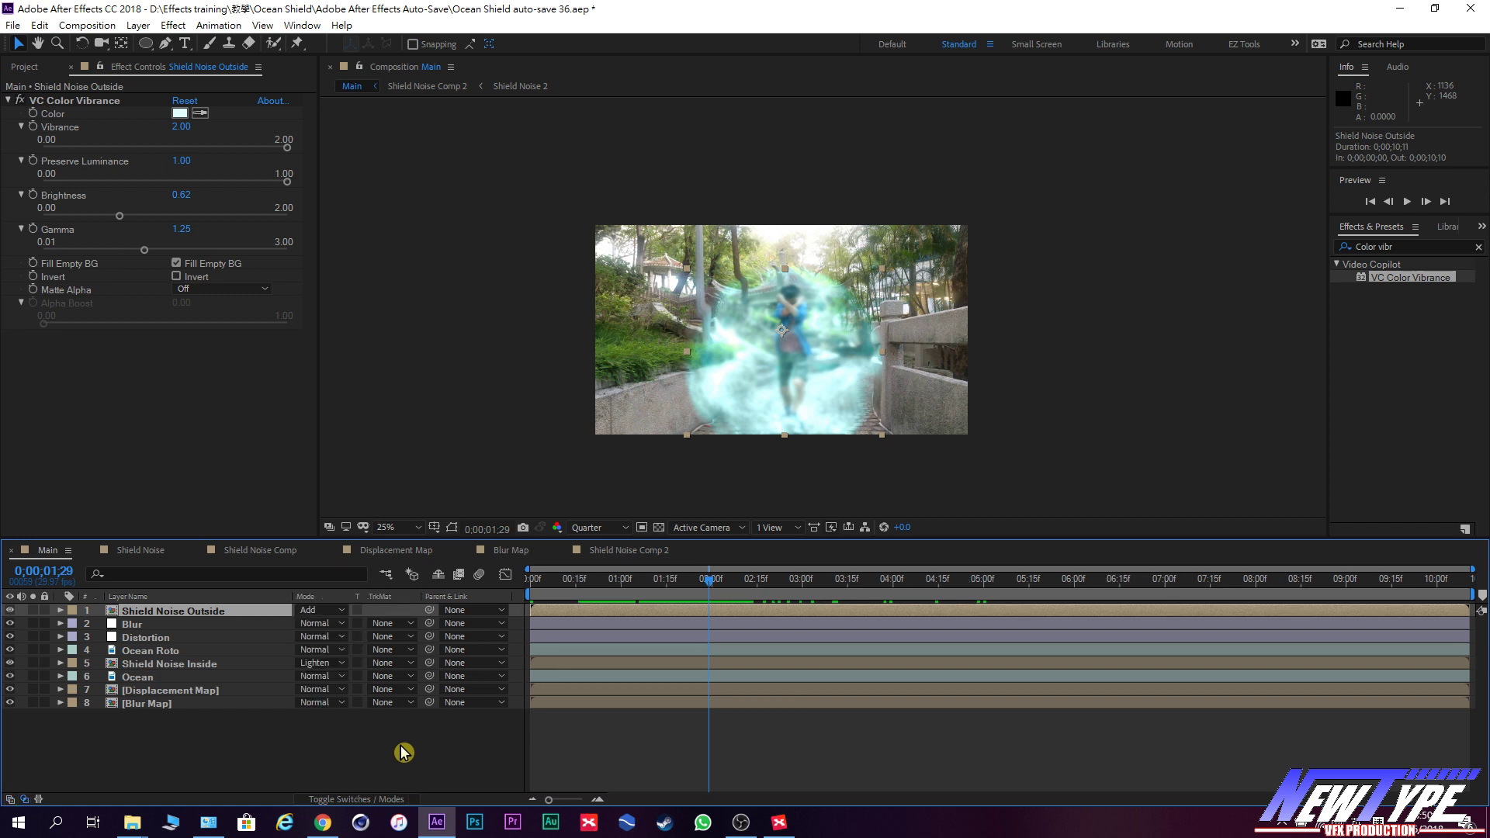
Switch all eight Main comp layers to 3D layers.
{"action": "key", "text": "F4"}
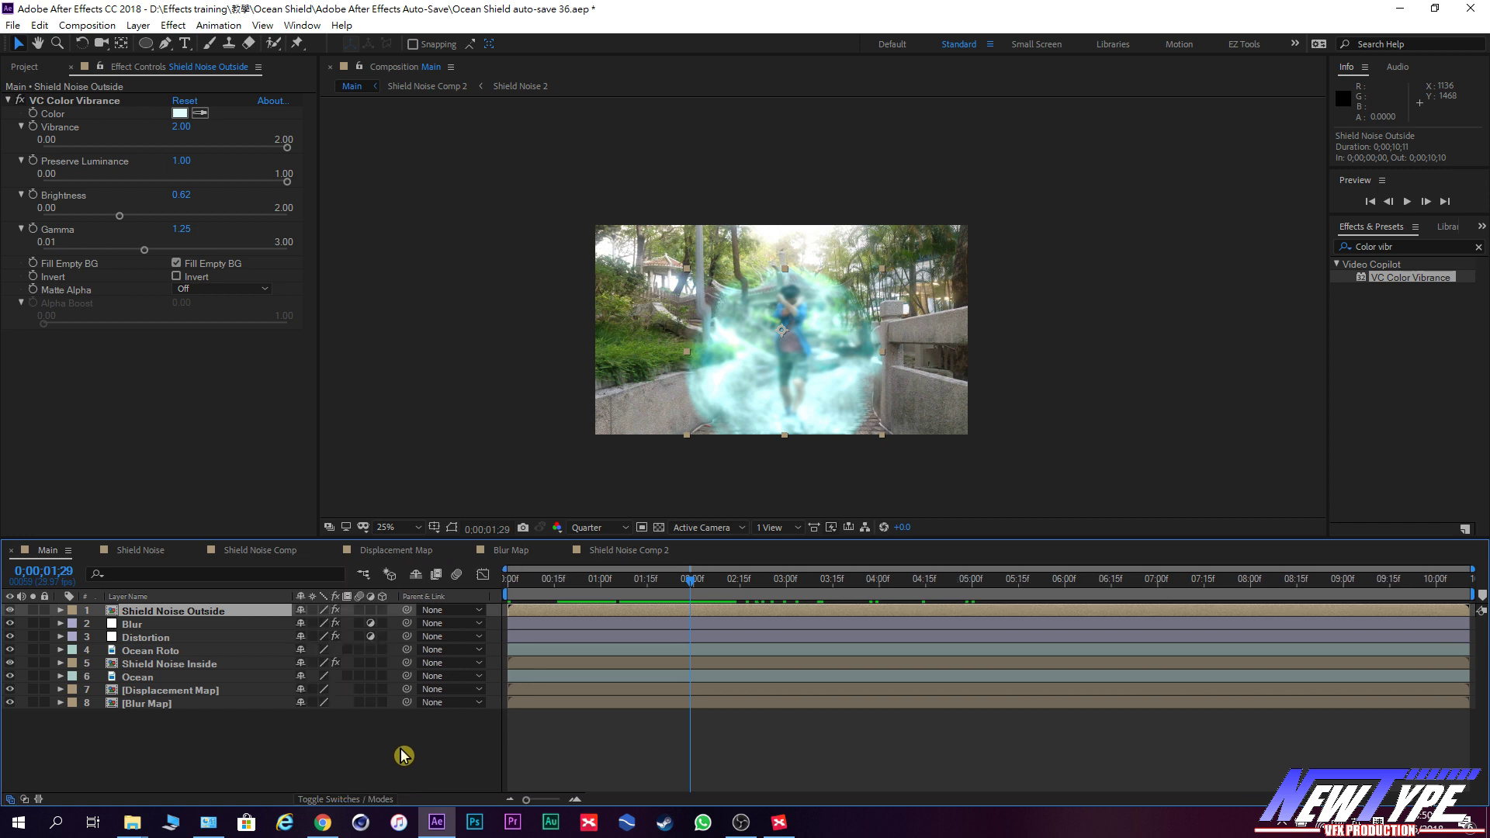
{"action": "left_click", "coordinate": [402, 738]}
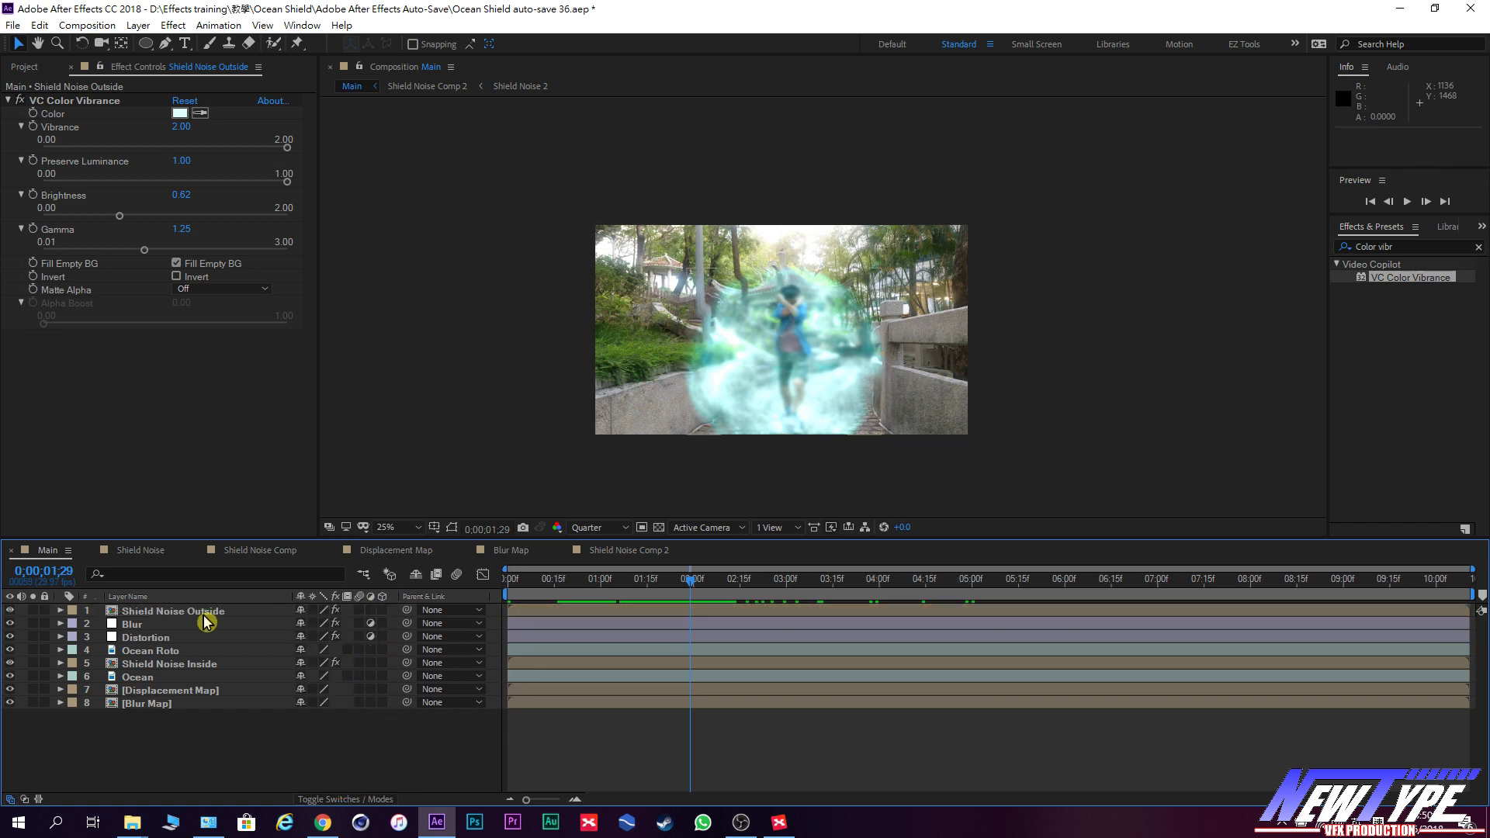
{"action": "left_click", "coordinate": [210, 614]}
{"action": "left_click", "coordinate": [220, 704], "text": "shift"}
{"action": "left_click", "coordinate": [382, 703]}
{"action": "left_click", "coordinate": [396, 737]}
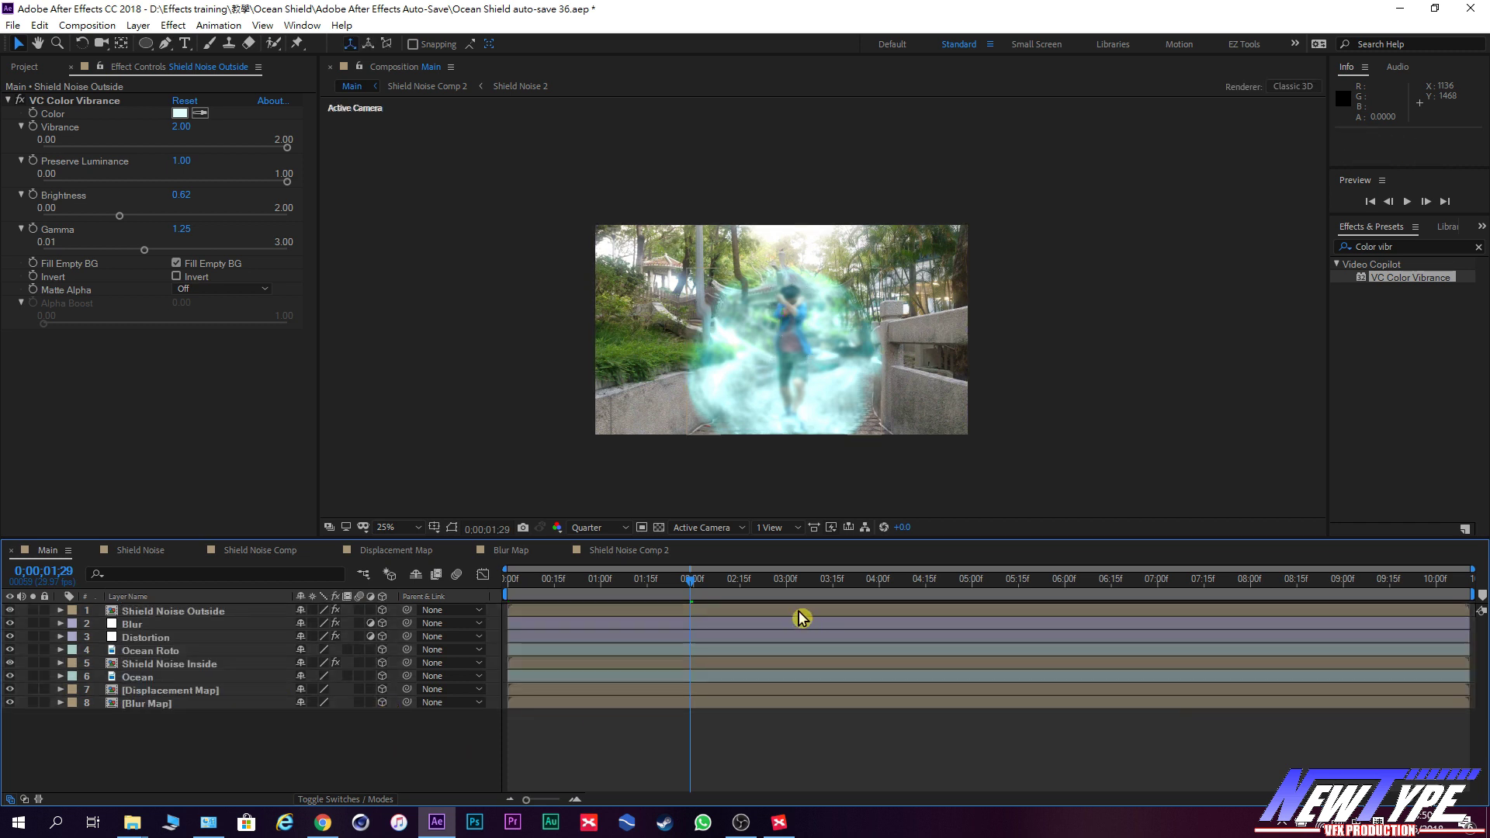
Add a new camera layer with the default name Camera 1.
{"action": "right_click", "coordinate": [246, 745]}
{"action": "mouse_move", "coordinate": [408, 587]}
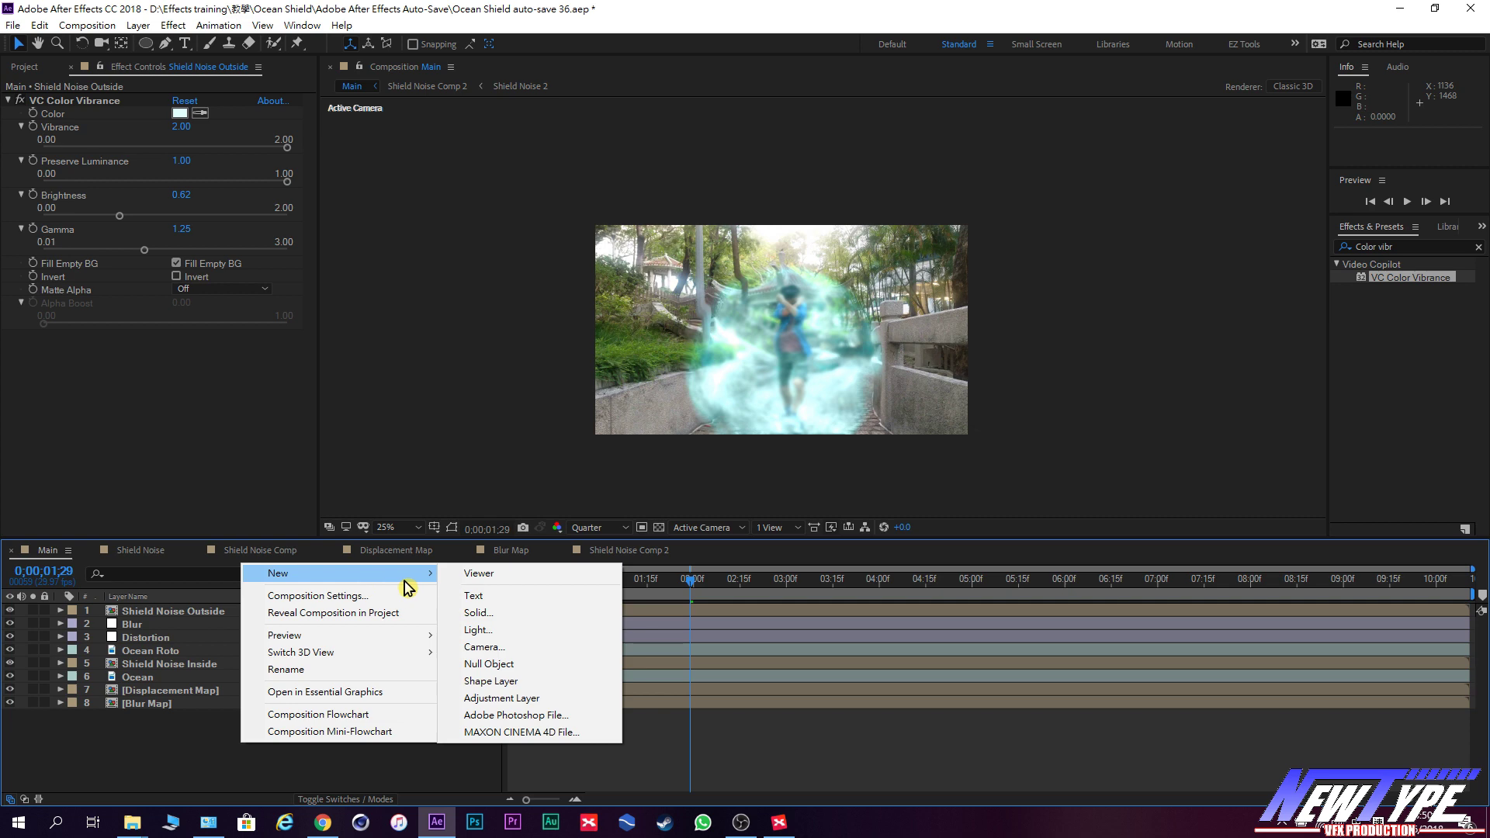
{"action": "left_click", "coordinate": [505, 646]}
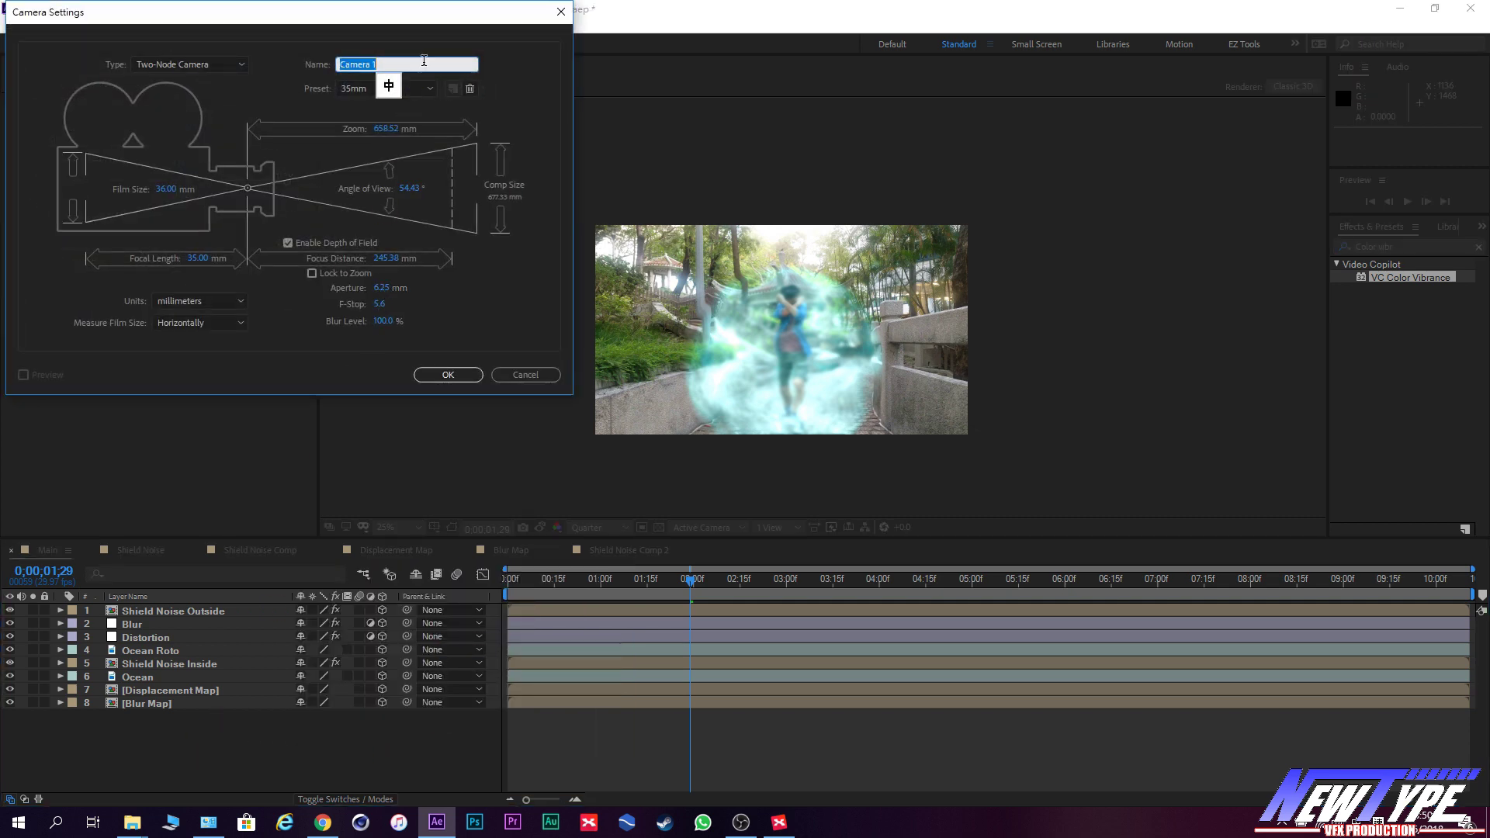
{"action": "left_click", "coordinate": [458, 376]}
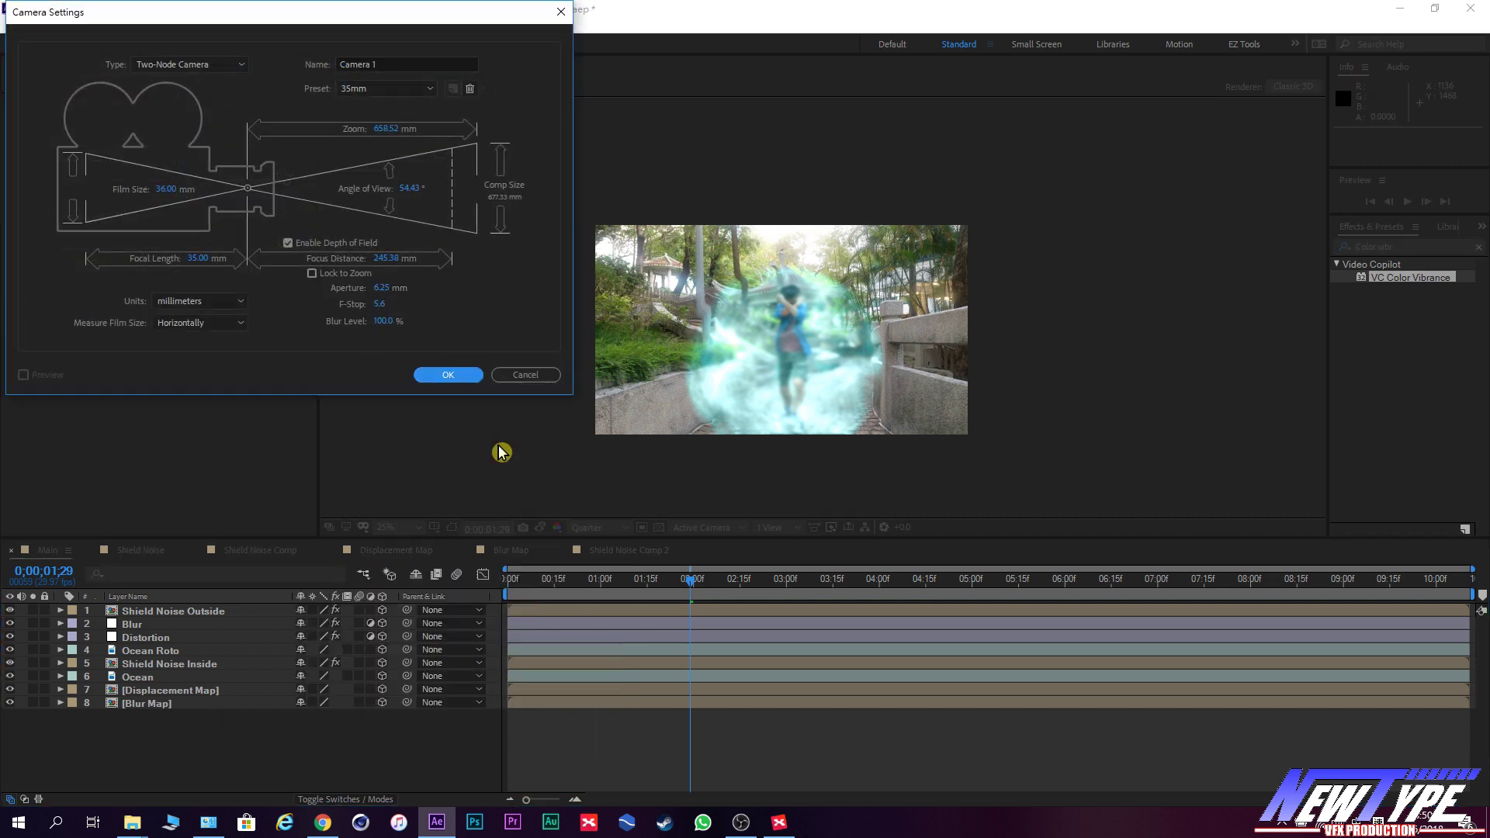
{"action": "left_click", "coordinate": [450, 376]}
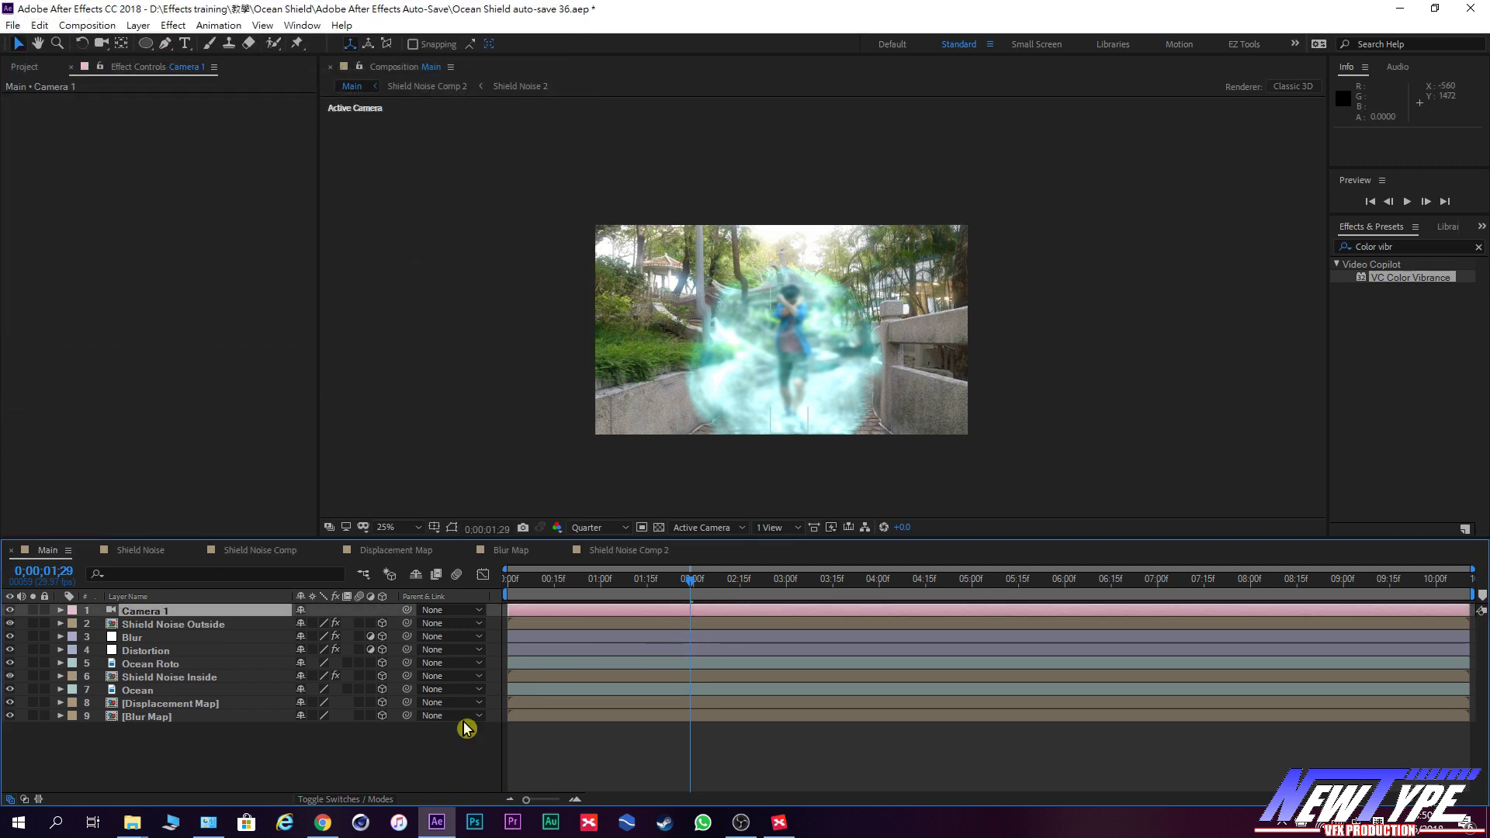
Move the playhead to frame 0;00;00;15 of the Main comp.
{"action": "left_click", "coordinate": [231, 696]}
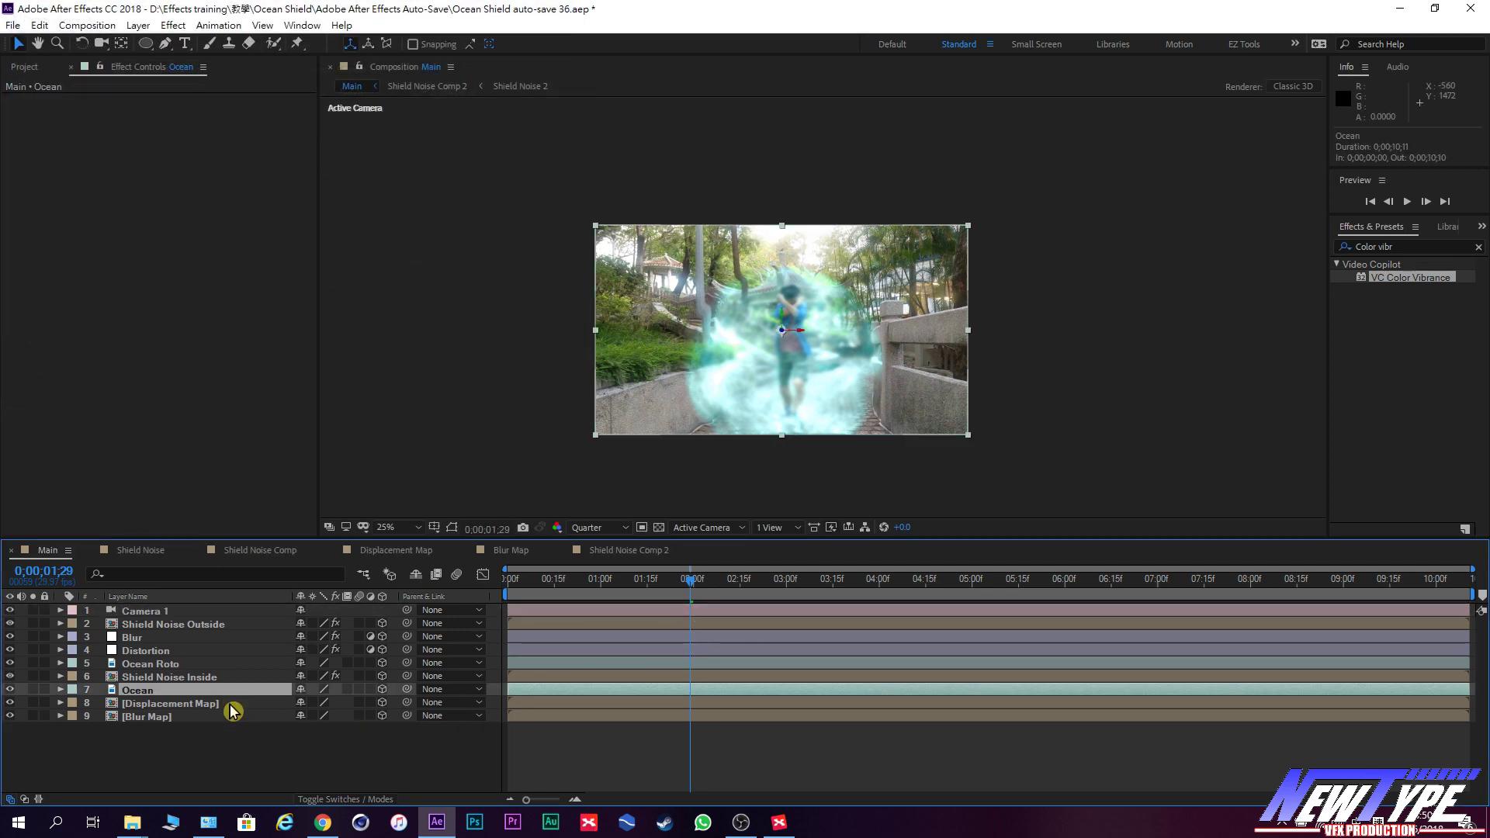
{"action": "left_click", "coordinate": [233, 750]}
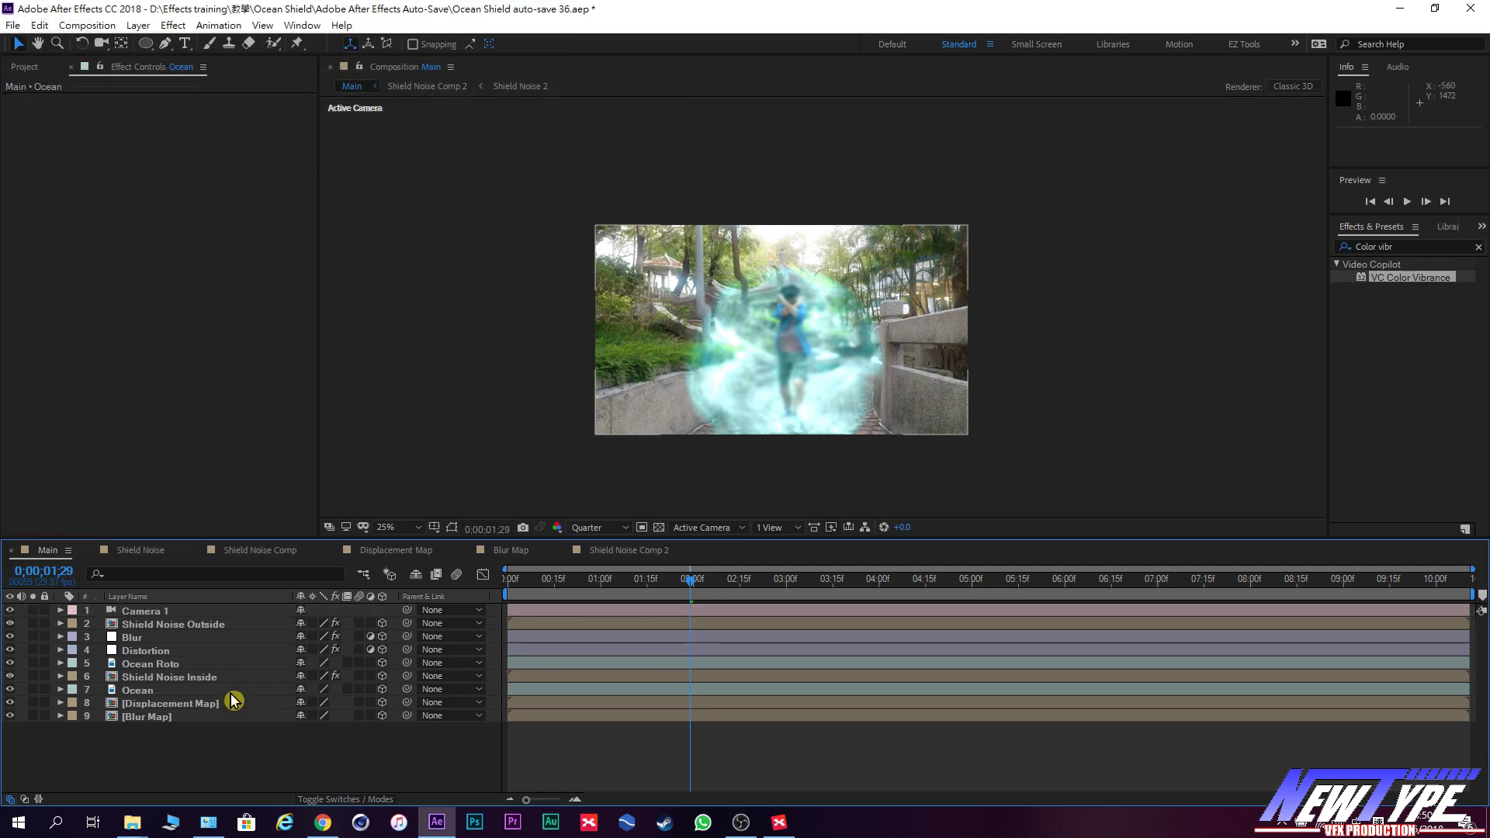
{"action": "left_click_drag", "start_coordinate": [692, 580], "coordinate": [517, 628]}
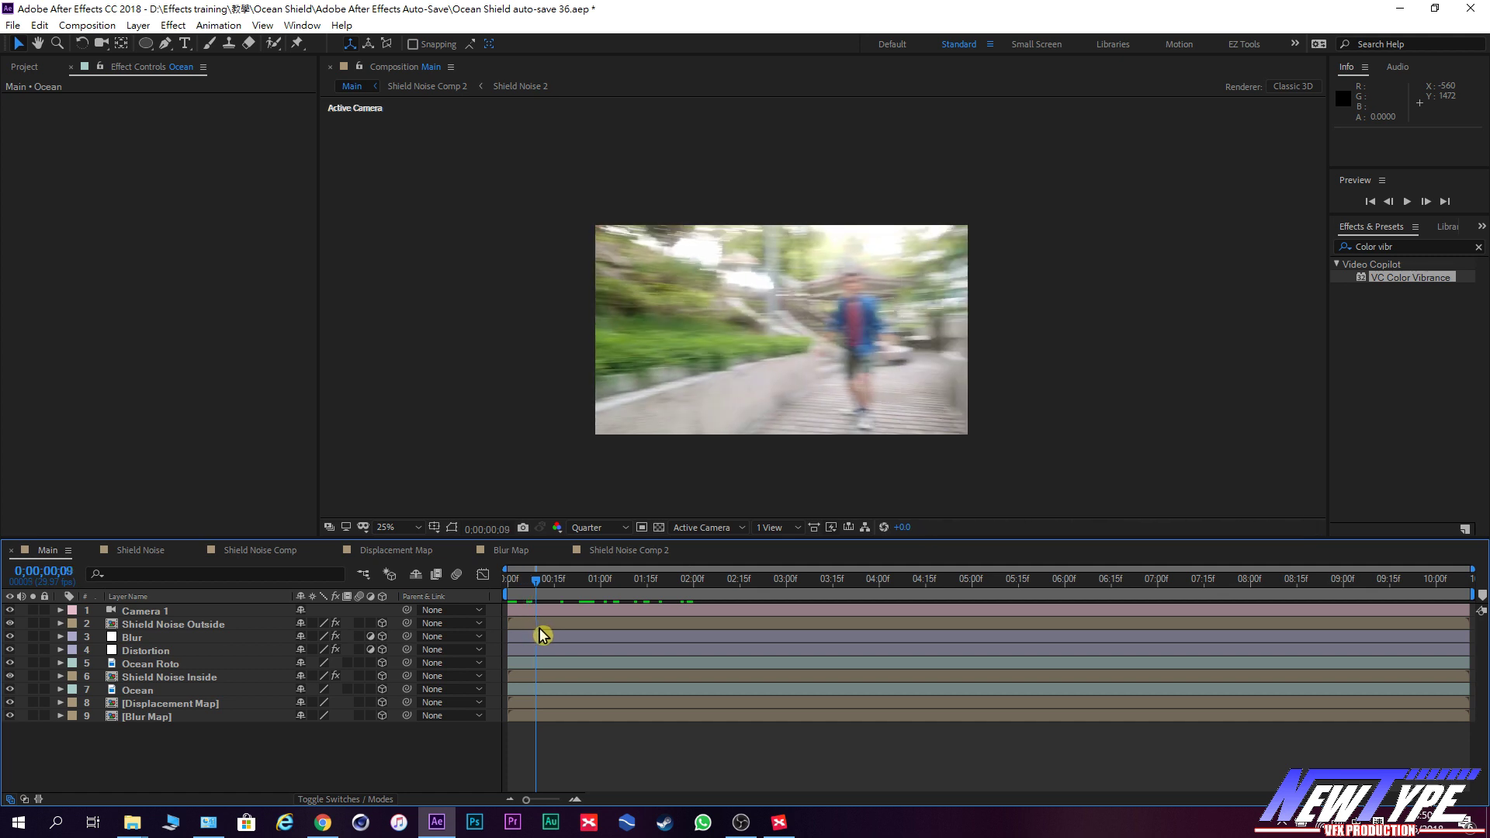
{"action": "left_click_drag", "start_coordinate": [516, 626], "coordinate": [561, 640]}
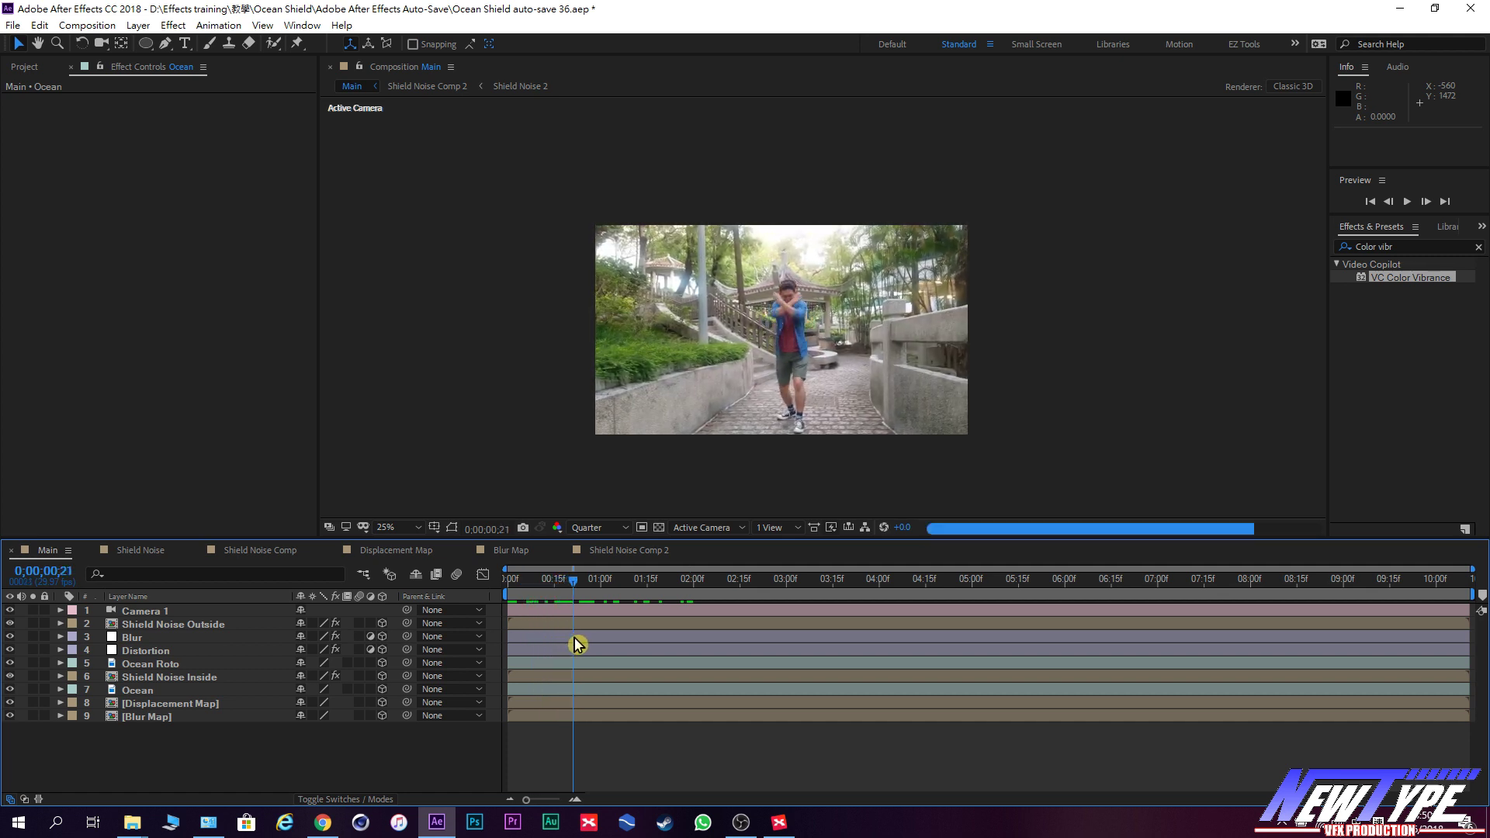
{"action": "left_click_drag", "start_coordinate": [561, 640], "coordinate": [556, 642]}
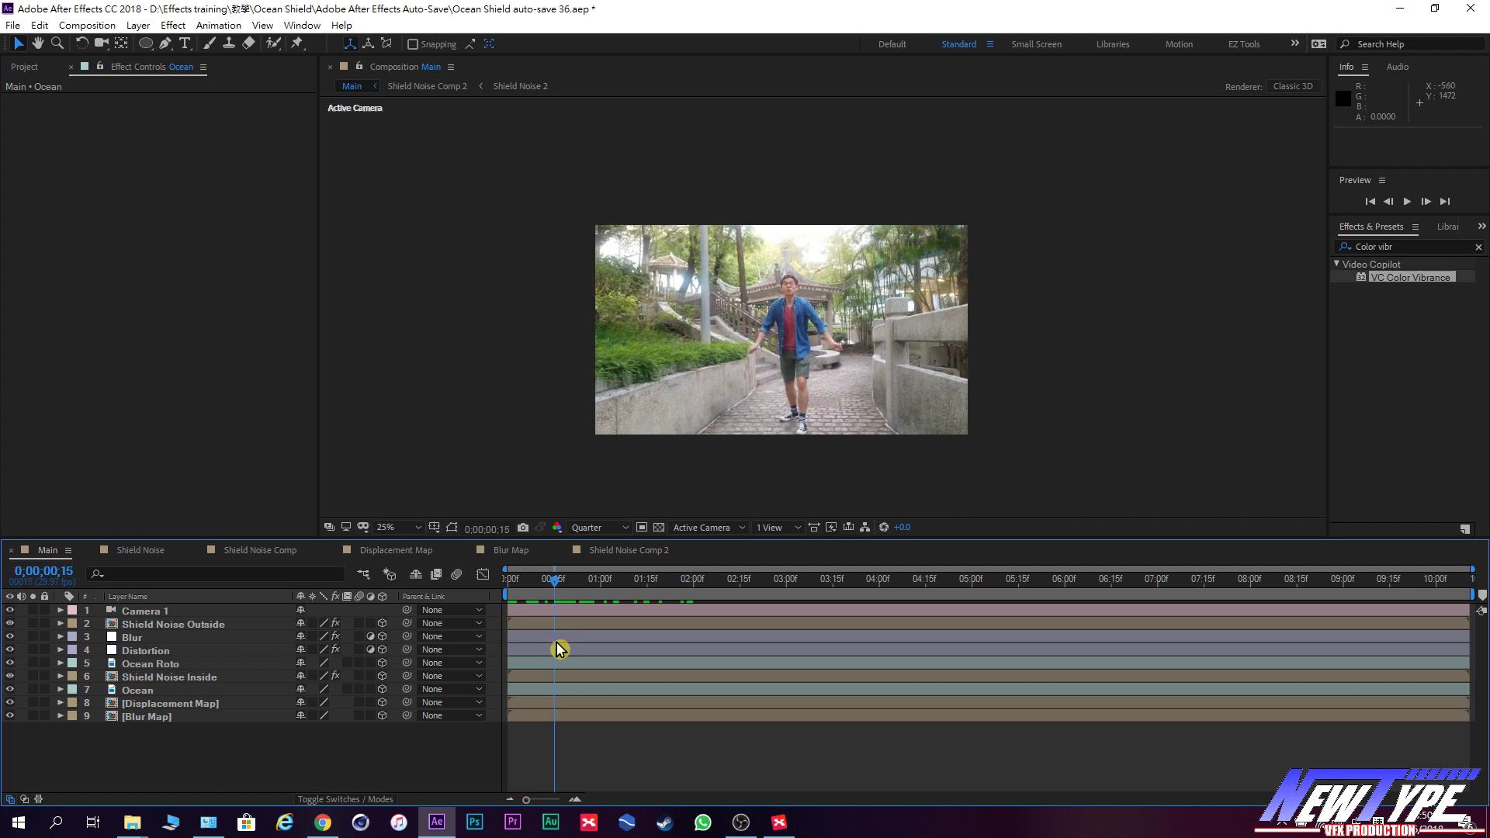
Set a Camera 1 Position keyframe at 960.0, 540.0, -1866.7.
{"action": "left_click", "coordinate": [242, 613]}
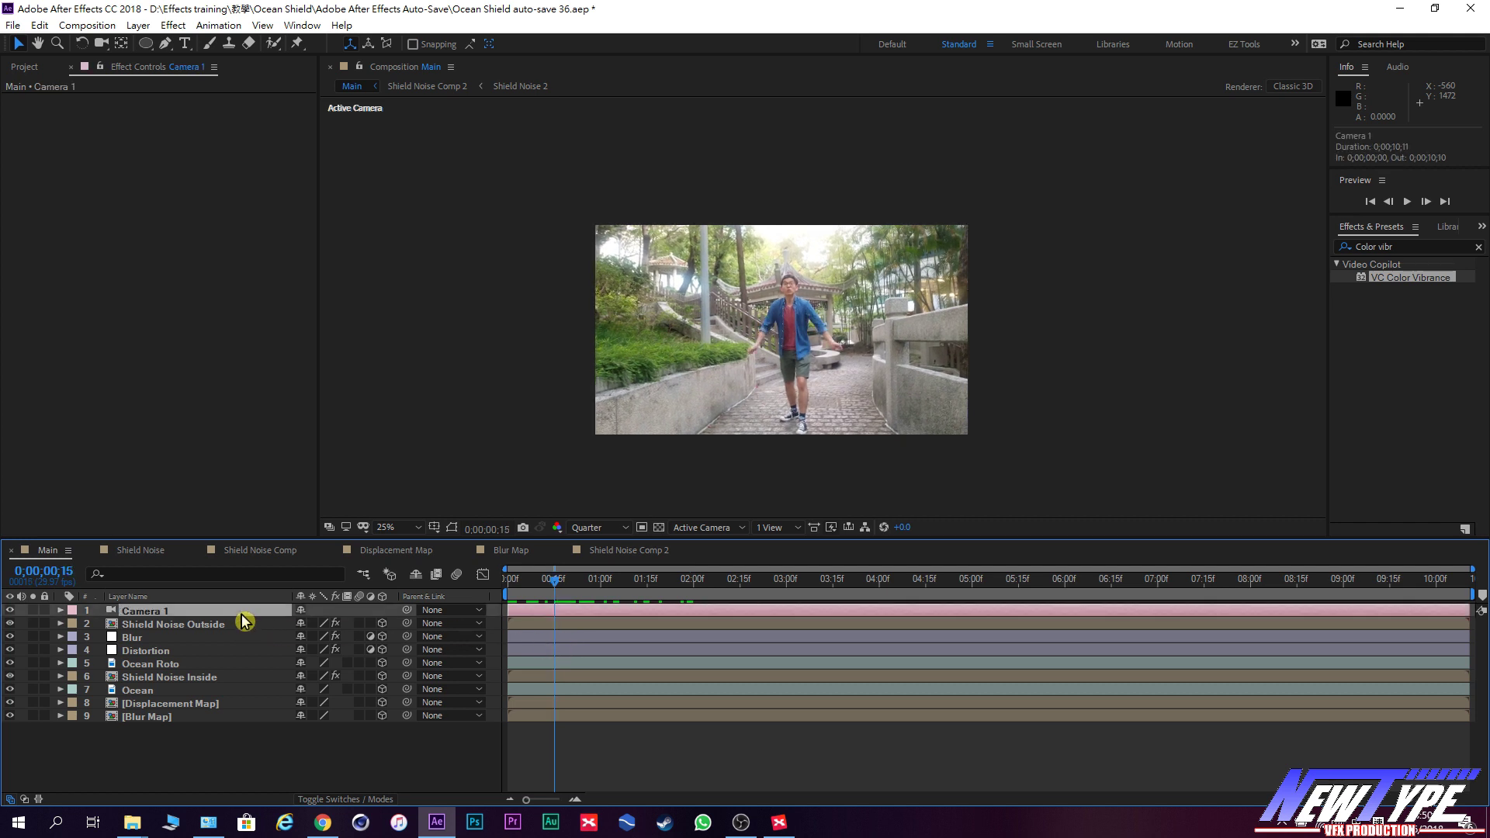
{"action": "type", "text": "pp"}
{"action": "key", "text": "super+space"}
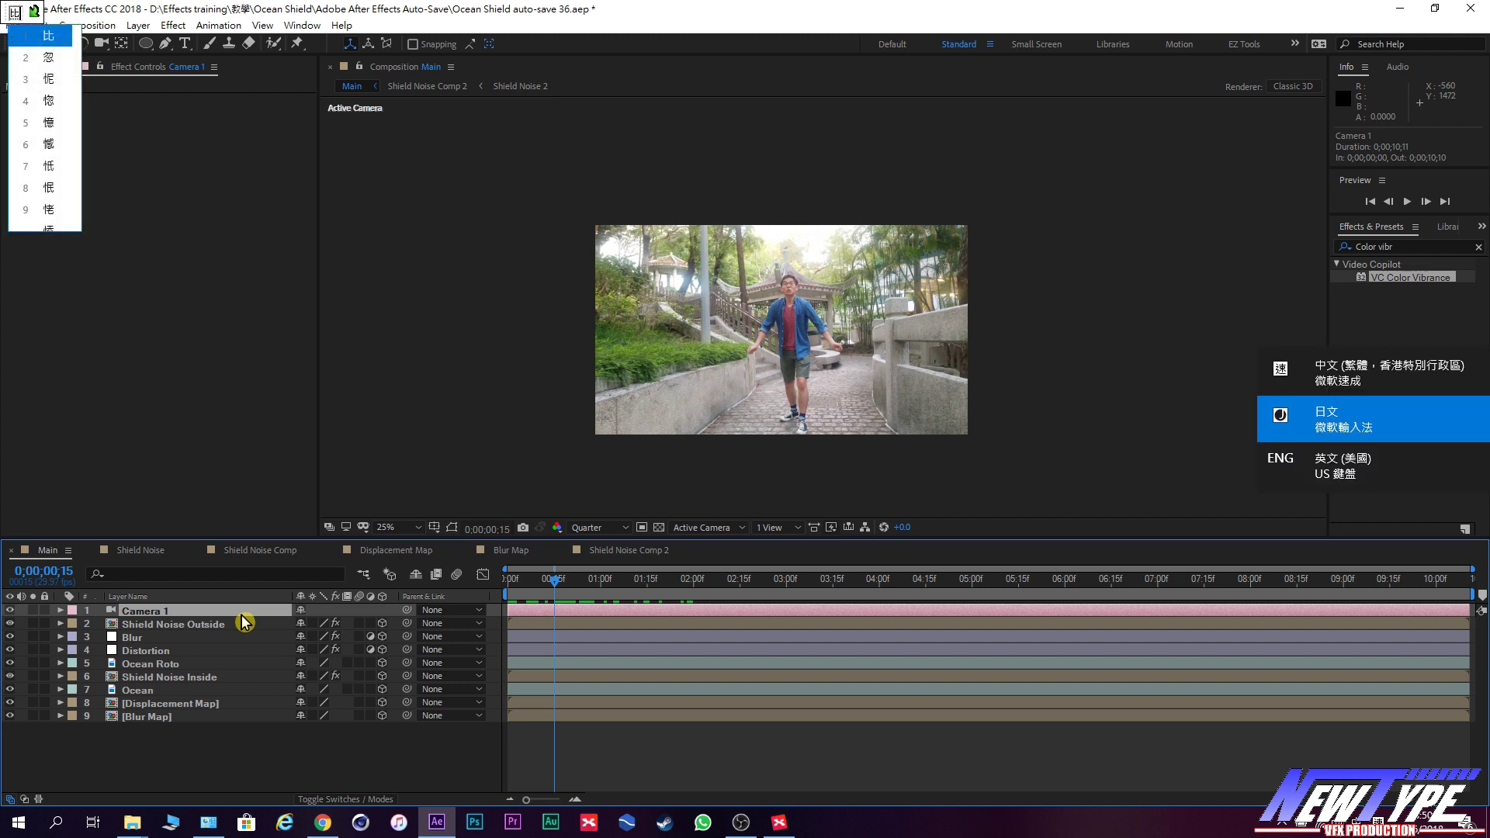
{"action": "key", "text": "super+space"}
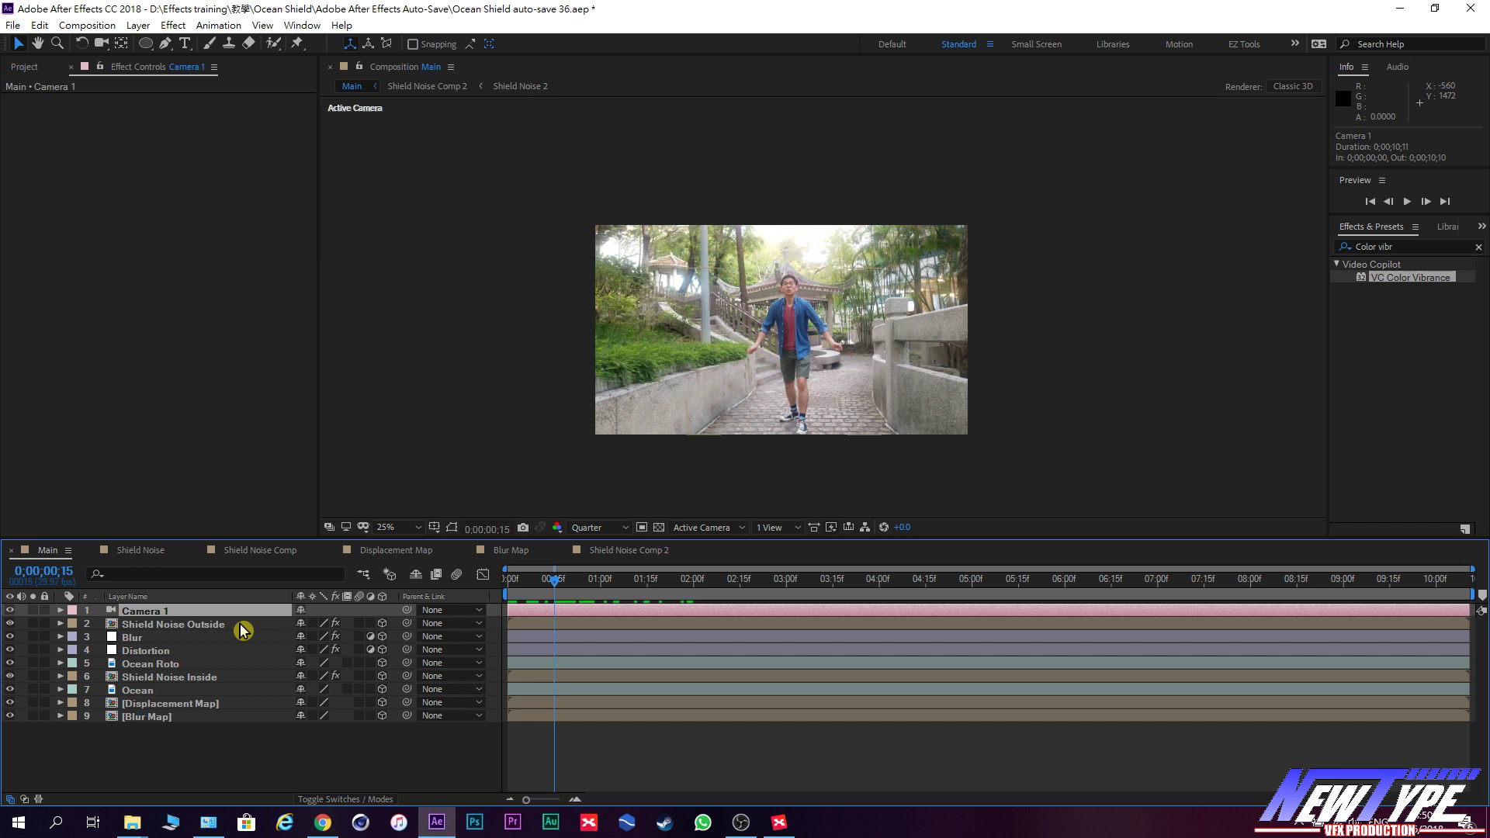
{"action": "key", "text": "p"}
{"action": "left_click", "coordinate": [99, 623]}
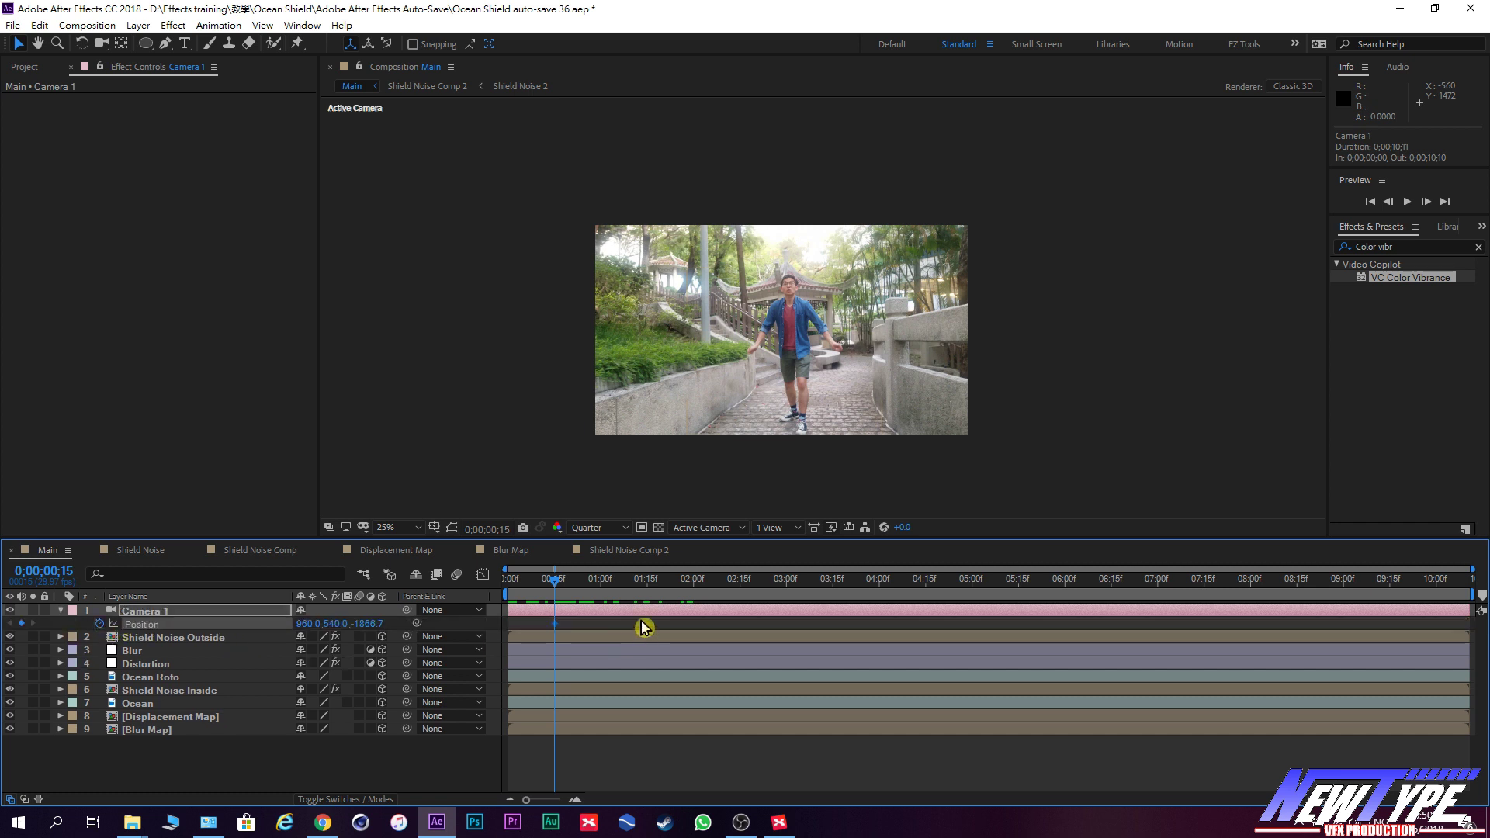
At a later frame, push Camera 1 in to Position Z -1244.7 and preview the move.
{"action": "left_click_drag", "start_coordinate": [559, 582], "coordinate": [574, 582]}
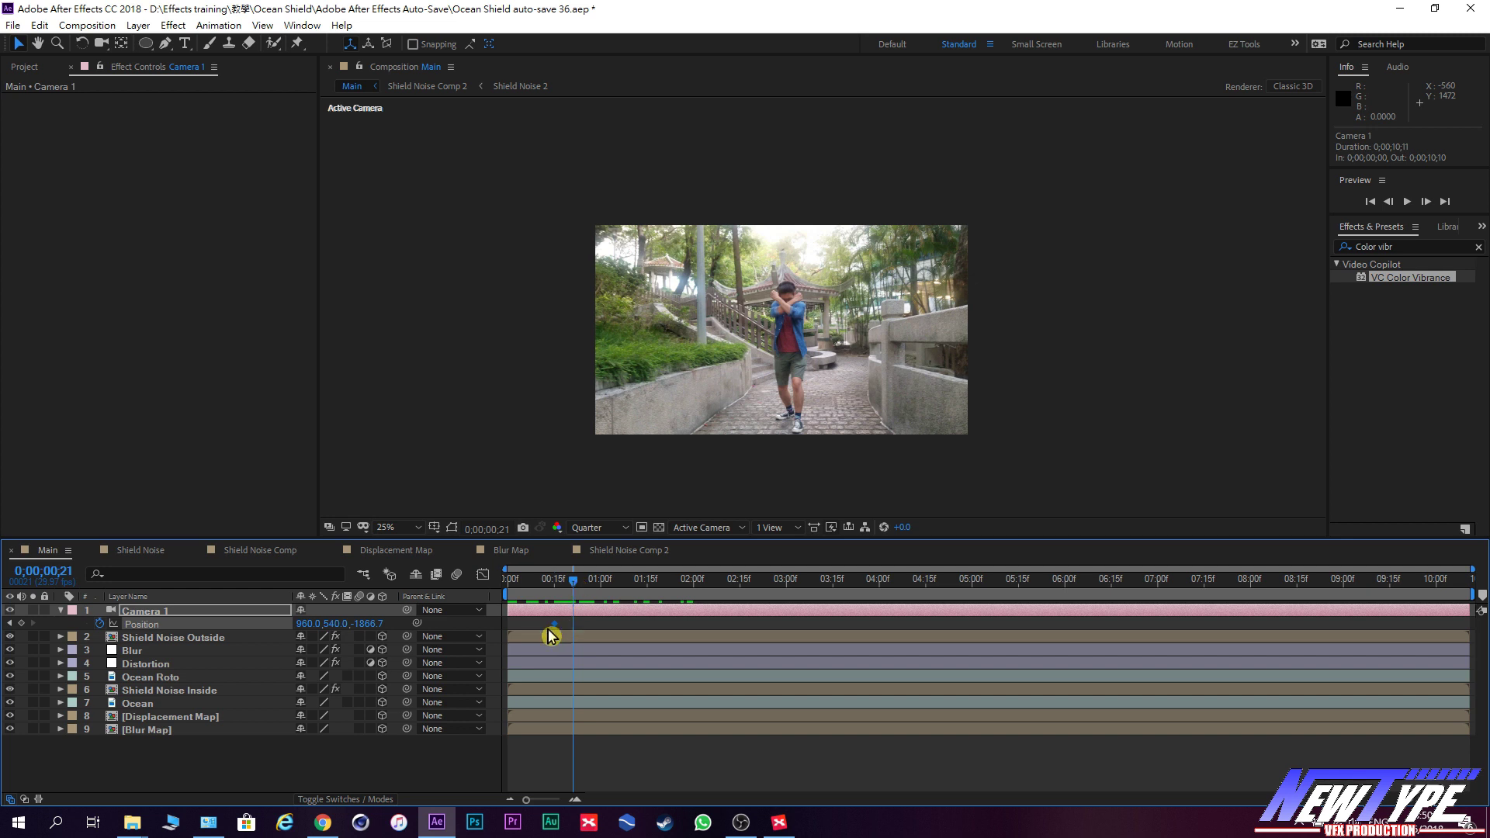
{"action": "left_click_drag", "start_coordinate": [370, 623], "coordinate": [893, 664]}
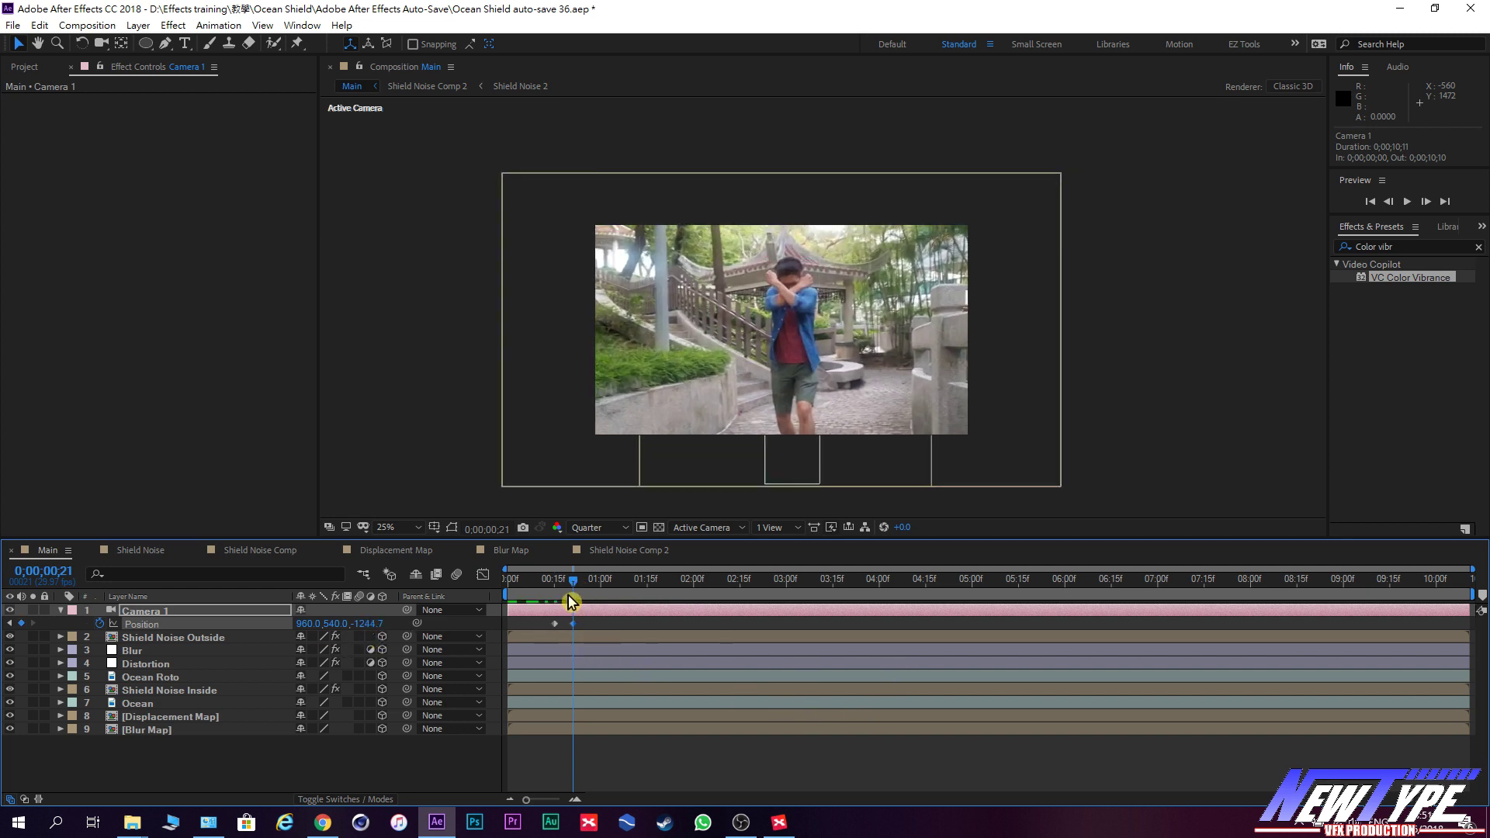
{"action": "left_click_drag", "start_coordinate": [584, 585], "coordinate": [507, 610]}
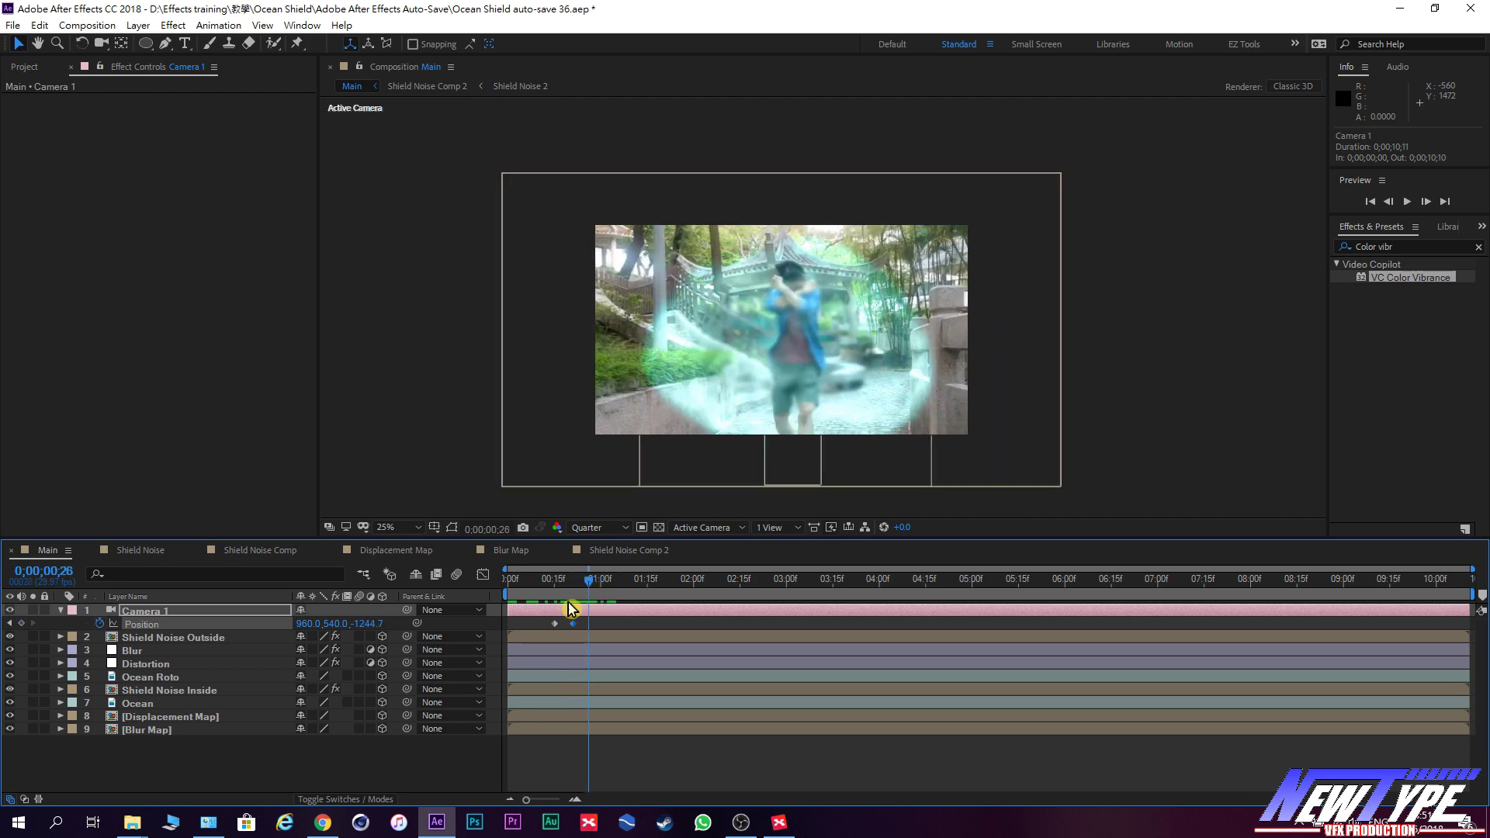
{"action": "key", "text": "space"}
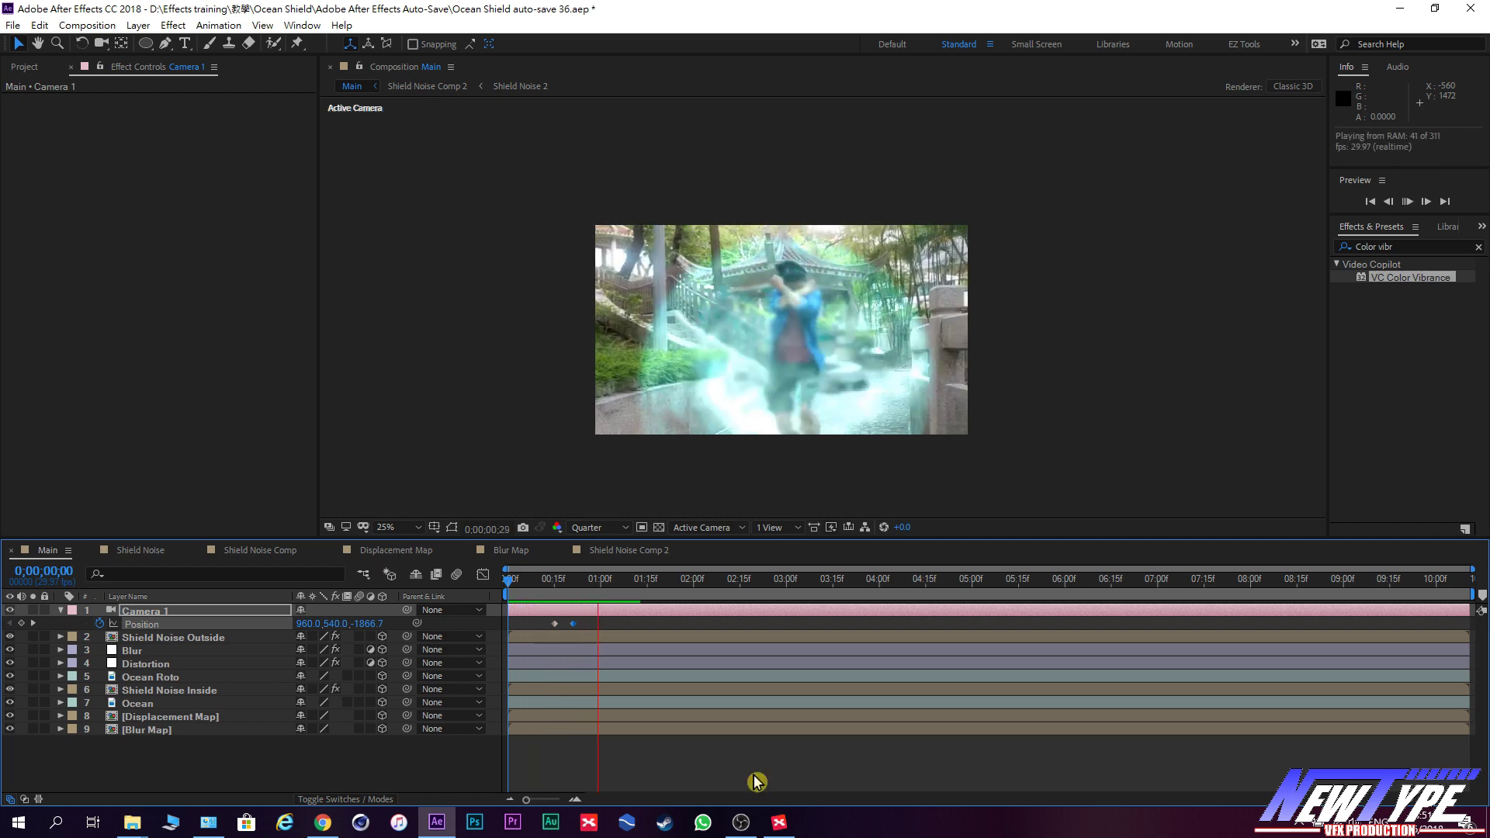
{"action": "left_click_drag", "start_coordinate": [512, 583], "coordinate": [592, 584]}
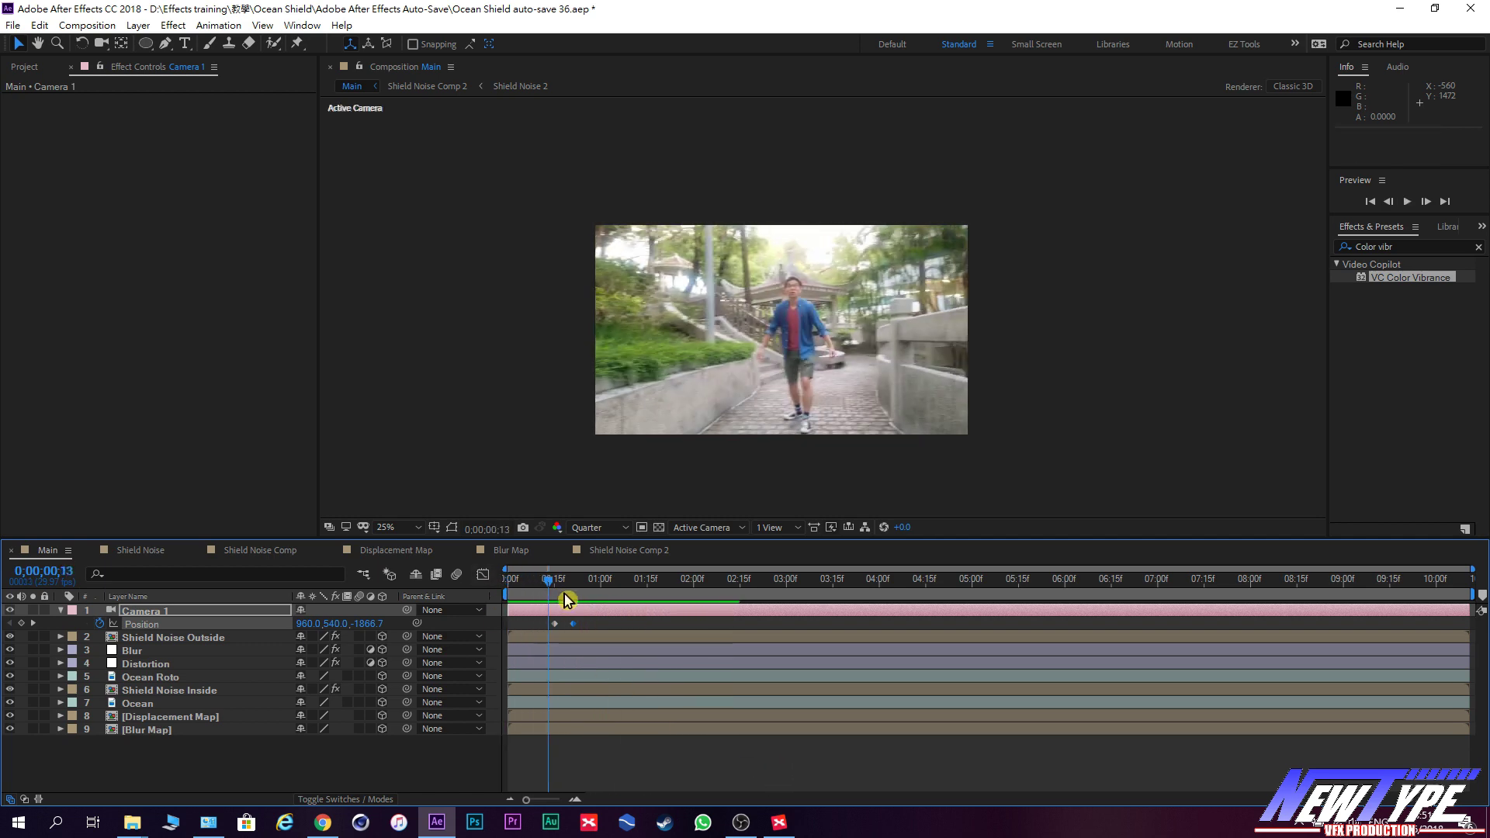
{"action": "key", "text": "space"}
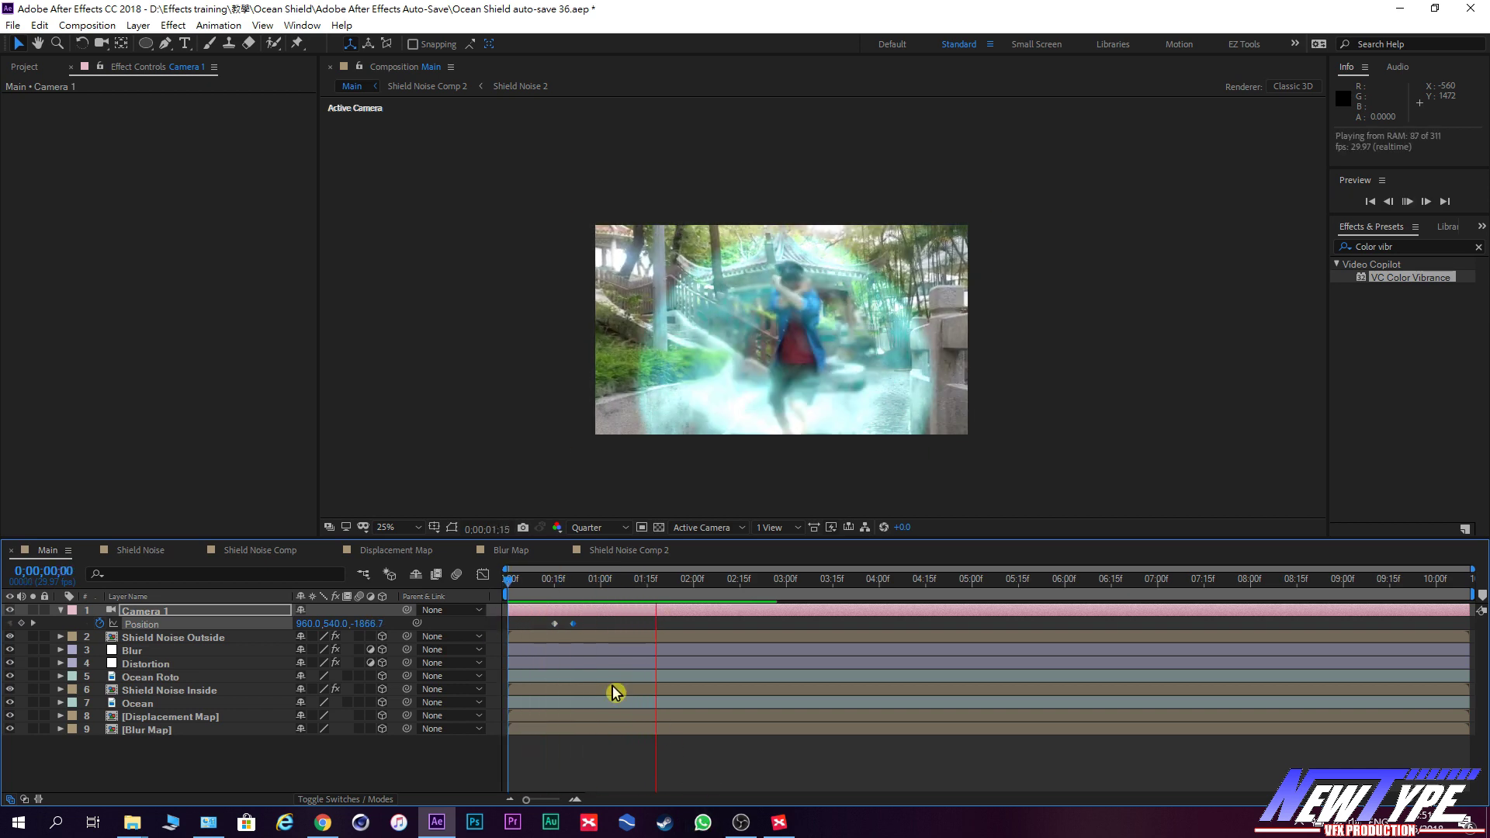
{"action": "mouse_move", "coordinate": [513, 583]}
{"action": "left_mouse_down"}
{"action": "mouse_move", "coordinate": [570, 597]}
{"action": "mouse_move", "coordinate": [586, 619]}
{"action": "left_mouse_up"}
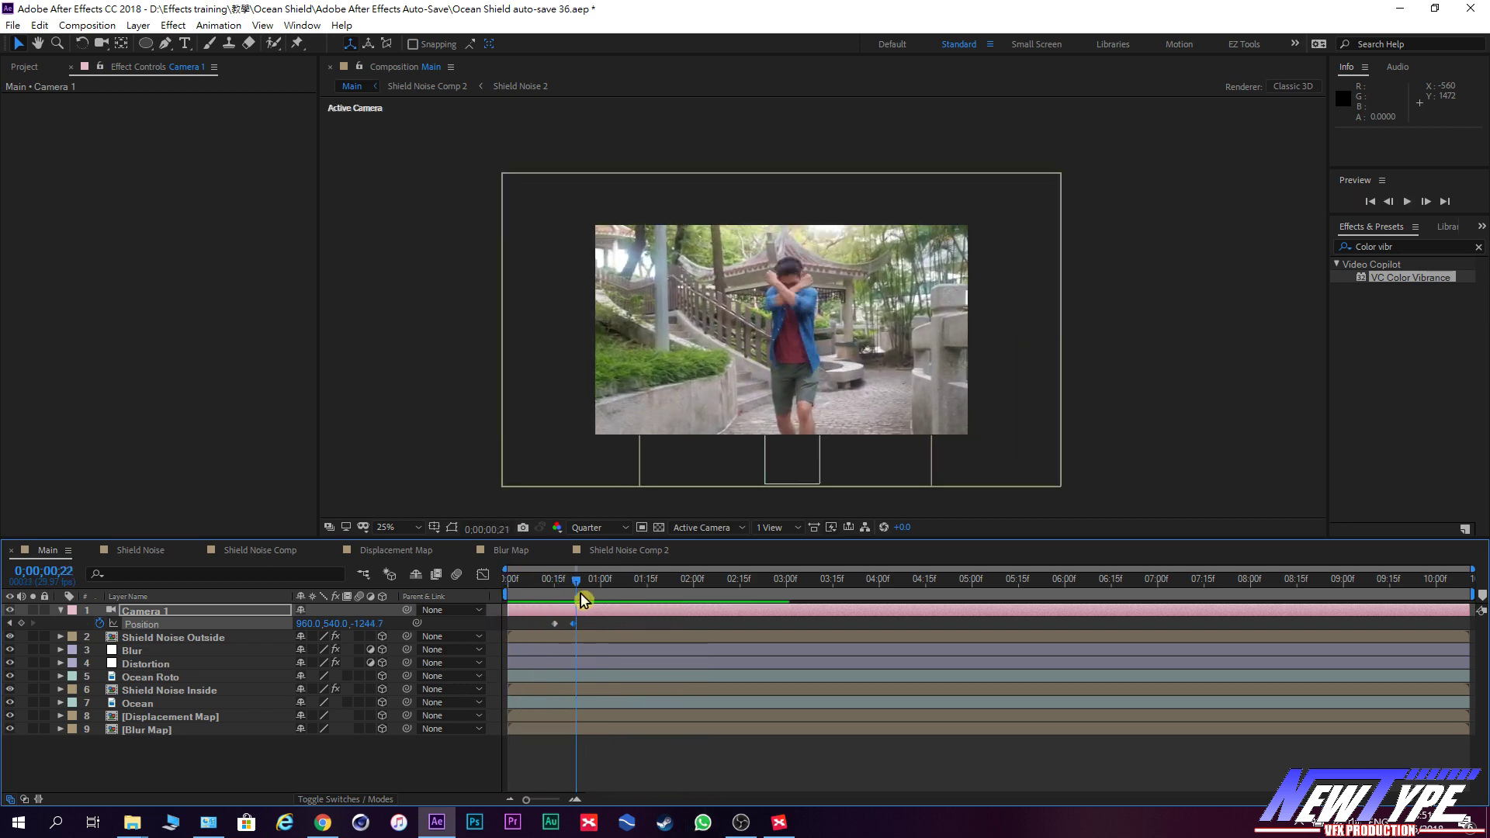
Retime the end Position keyframe to about 0;00;01;01 and preview the slower push-in.
{"action": "left_click_drag", "start_coordinate": [579, 627], "coordinate": [589, 624]}
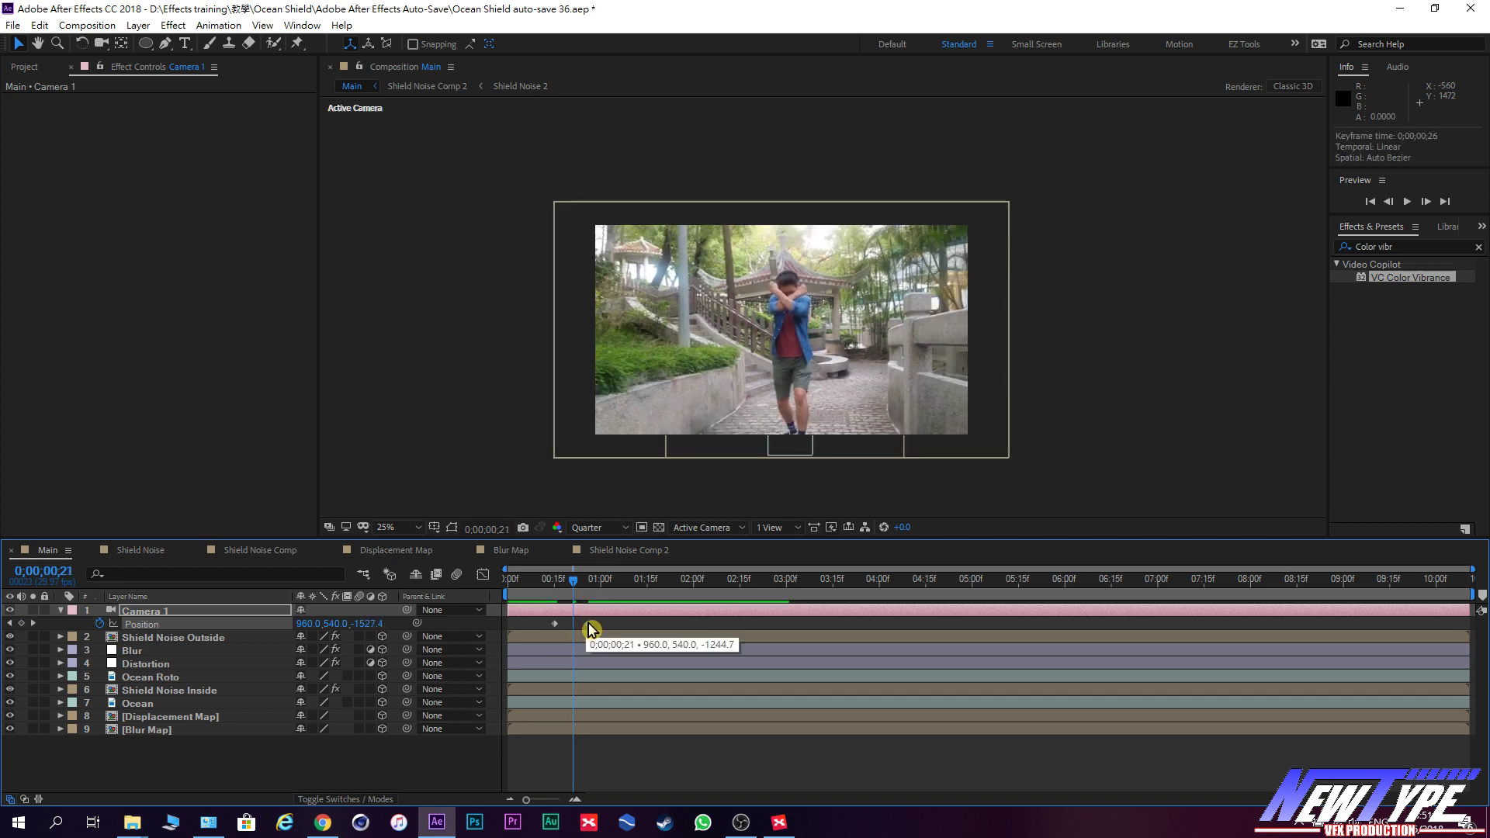
{"action": "left_click_drag", "start_coordinate": [593, 629], "coordinate": [458, 610]}
{"action": "key", "text": "space"}
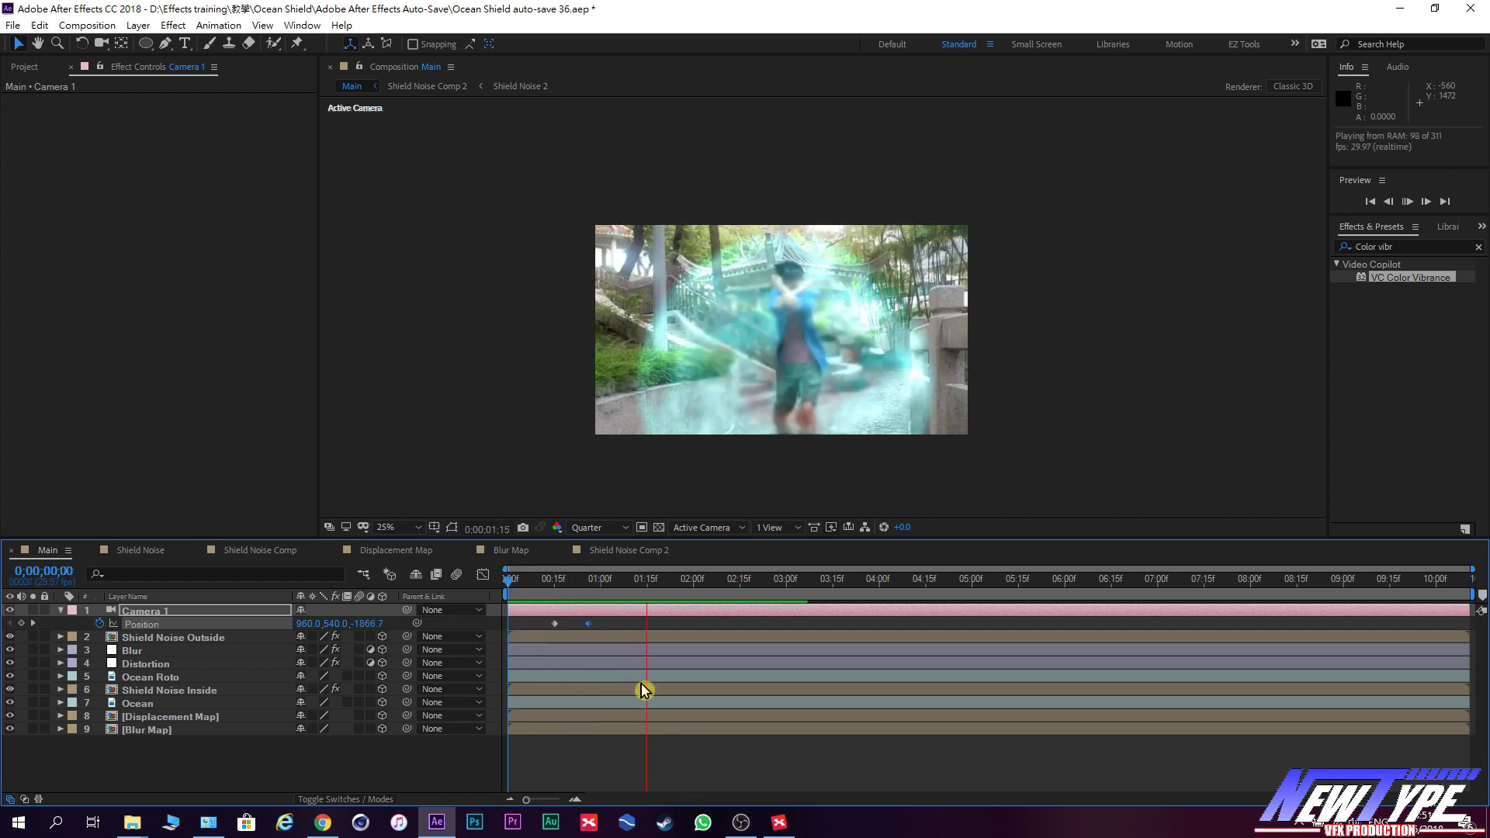
{"action": "mouse_move", "coordinate": [516, 581]}
{"action": "left_mouse_down"}
{"action": "mouse_move", "coordinate": [579, 581]}
{"action": "mouse_move", "coordinate": [594, 600]}
{"action": "left_mouse_up"}
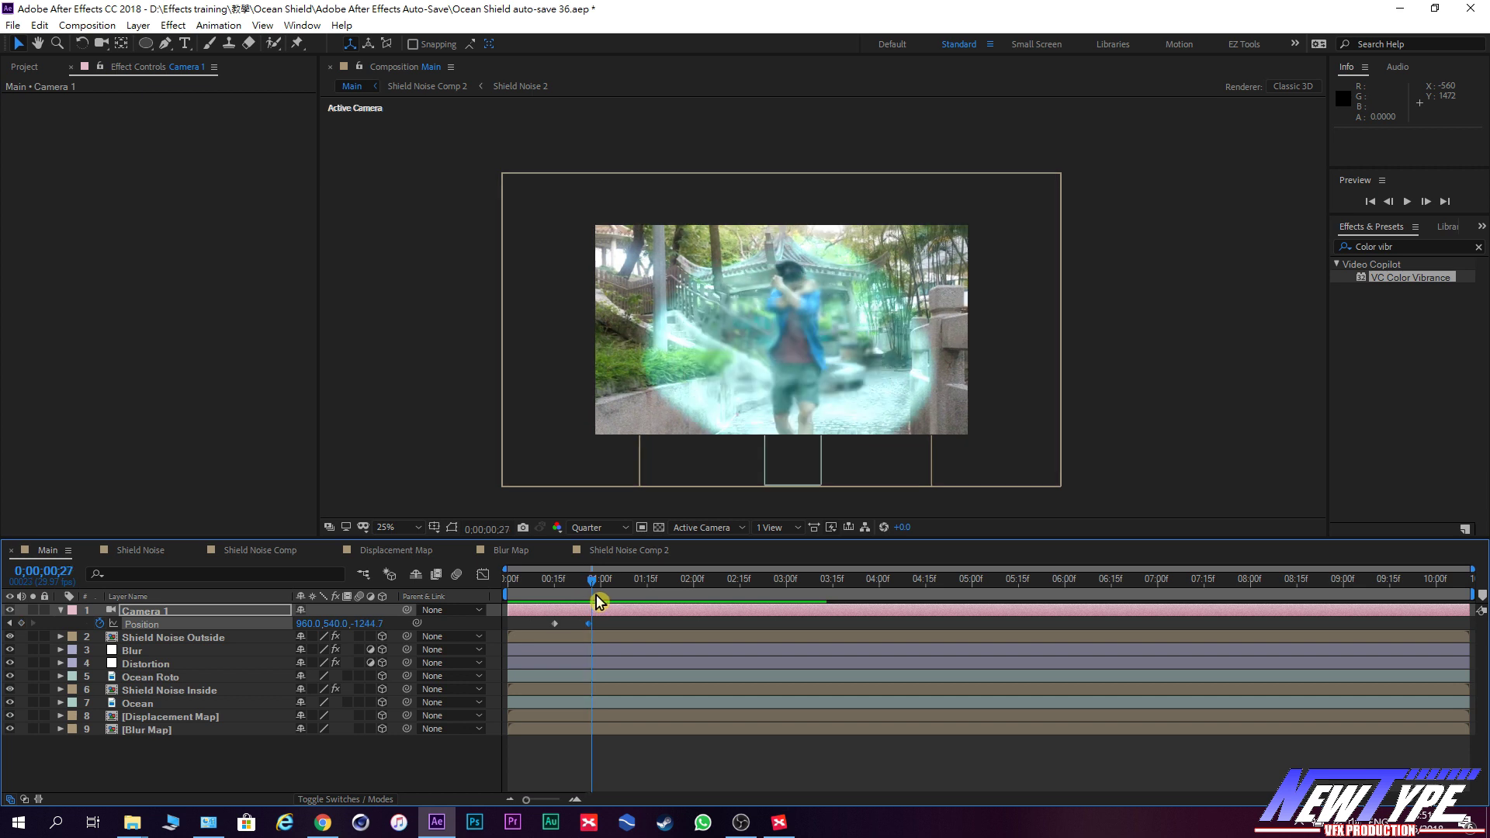
{"action": "left_click_drag", "start_coordinate": [600, 603], "coordinate": [608, 604]}
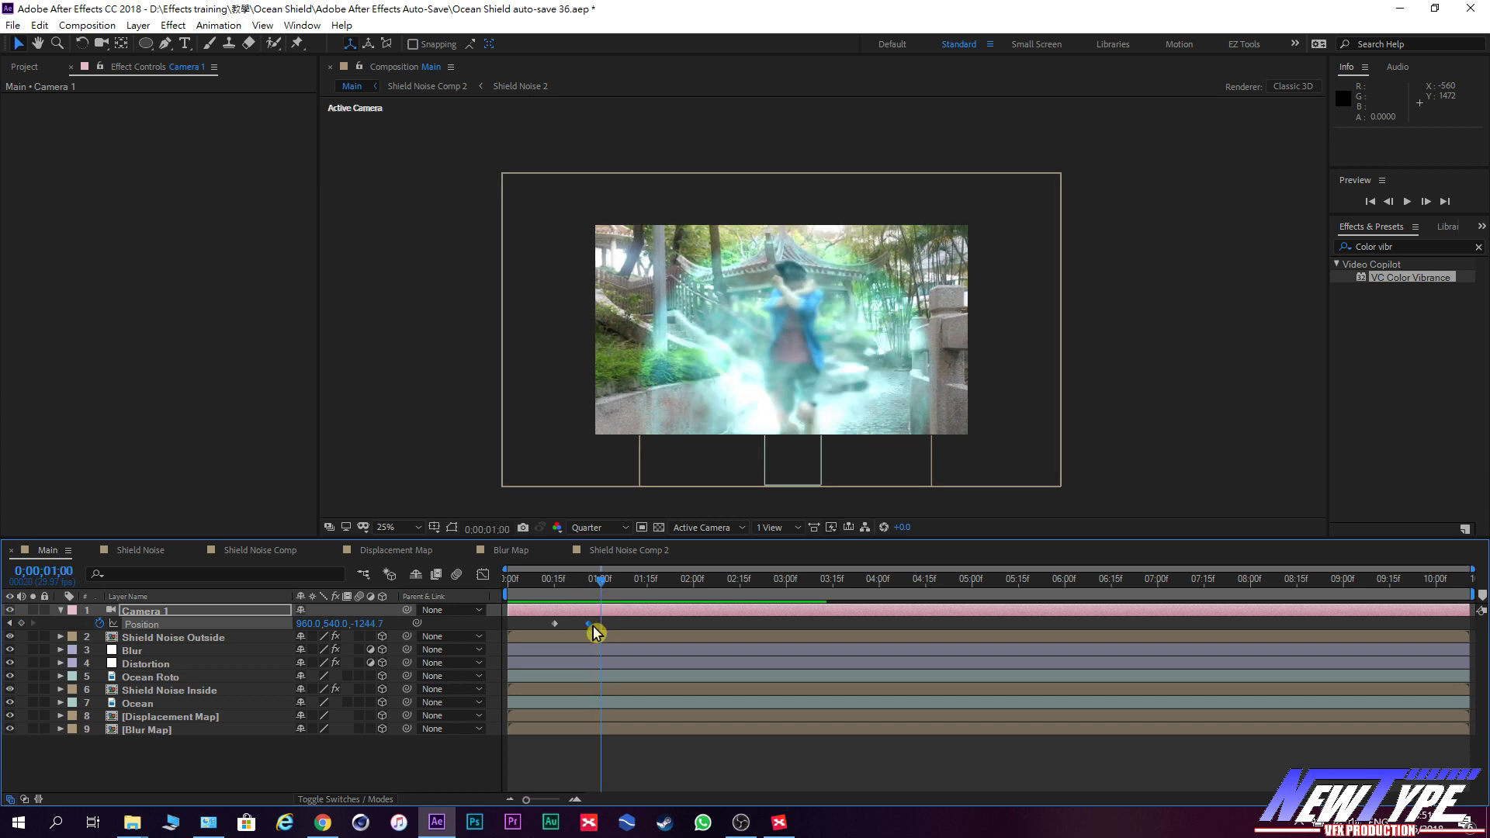
{"action": "mouse_move", "coordinate": [590, 624]}
{"action": "left_mouse_down"}
{"action": "mouse_move", "coordinate": [604, 626]}
{"action": "mouse_move", "coordinate": [458, 604]}
{"action": "left_mouse_up"}
{"action": "key", "text": "space"}
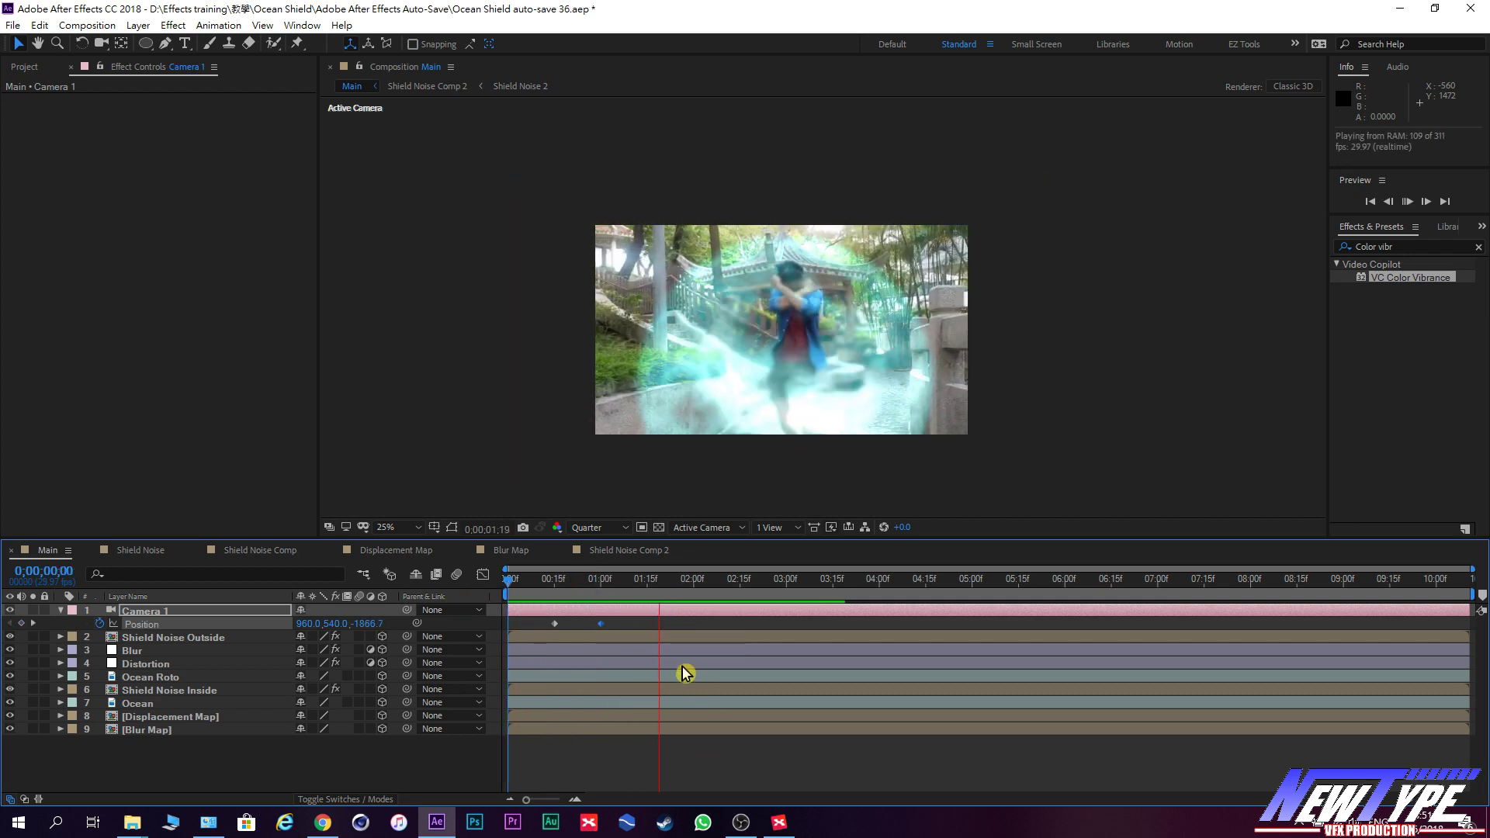
Apply Easy Ease to both Camera 1 Position keyframes and preview the eased push-in.
{"action": "left_click", "coordinate": [519, 582]}
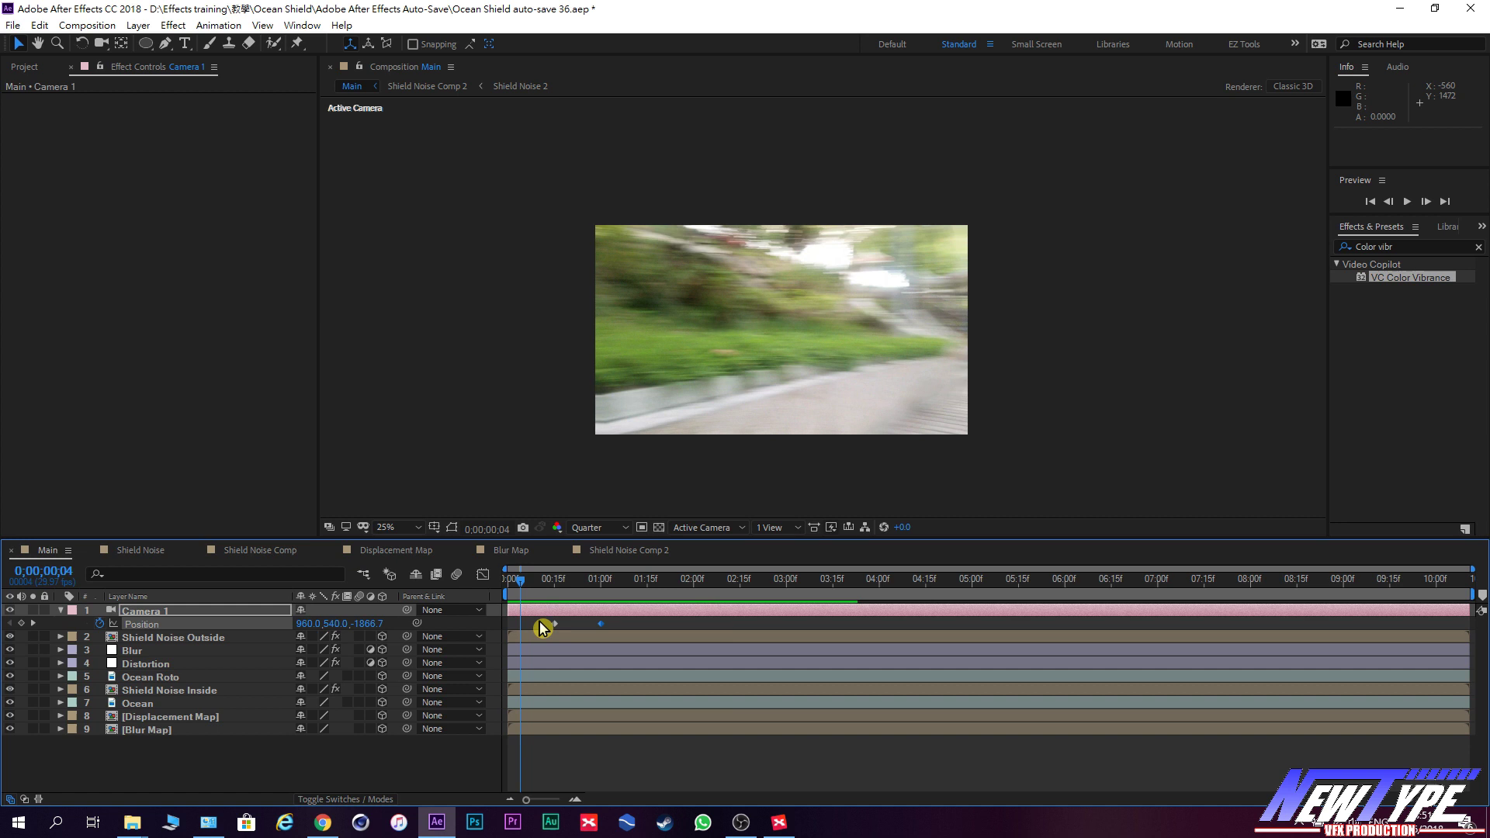
{"action": "left_click_drag", "start_coordinate": [537, 621], "coordinate": [603, 626]}
{"action": "key", "text": "F9"}
{"action": "key", "text": "space"}
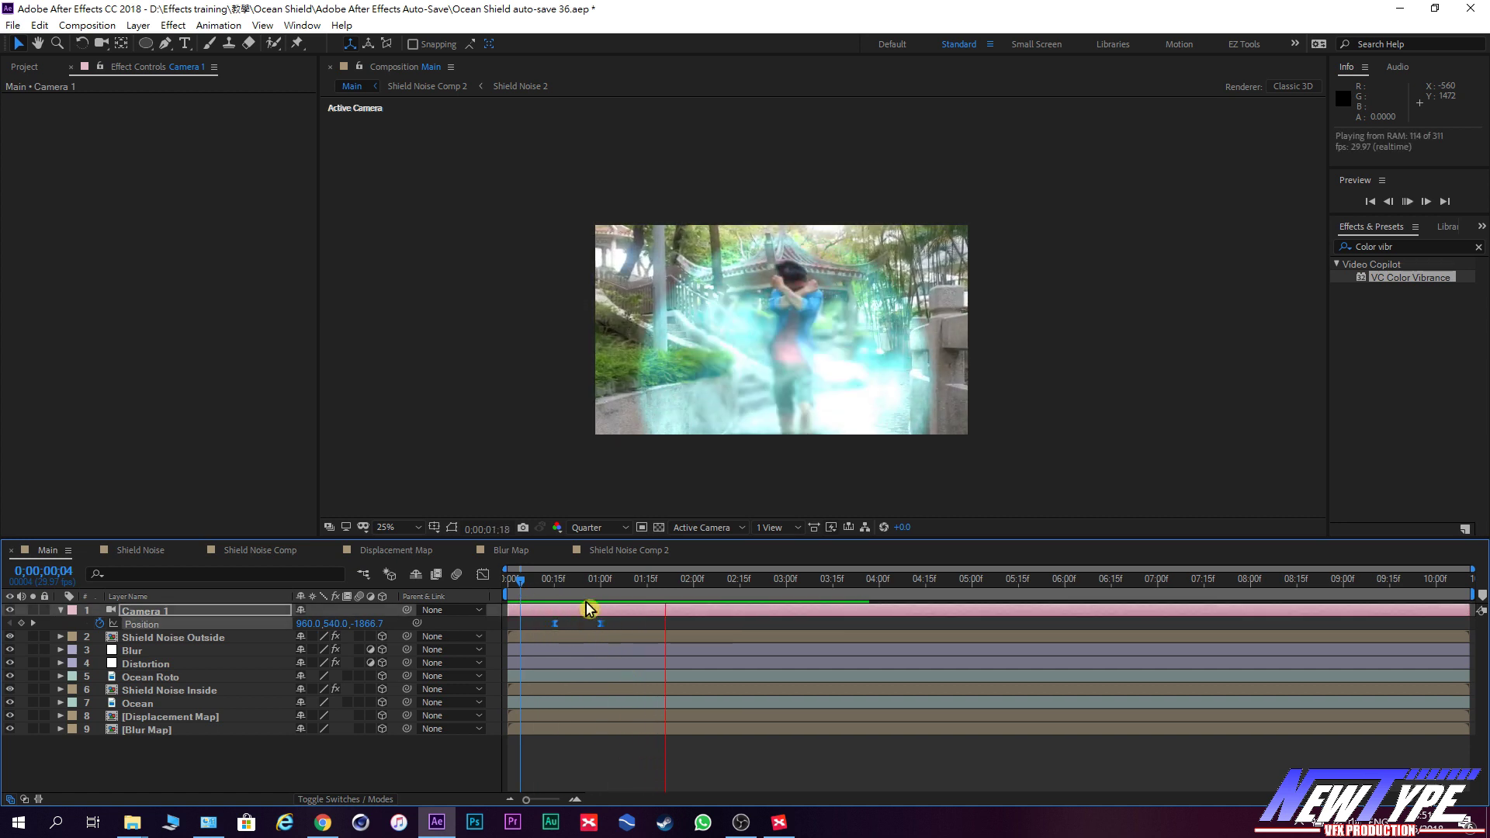
{"action": "left_click_drag", "start_coordinate": [550, 582], "coordinate": [605, 584]}
{"action": "key", "text": "space"}
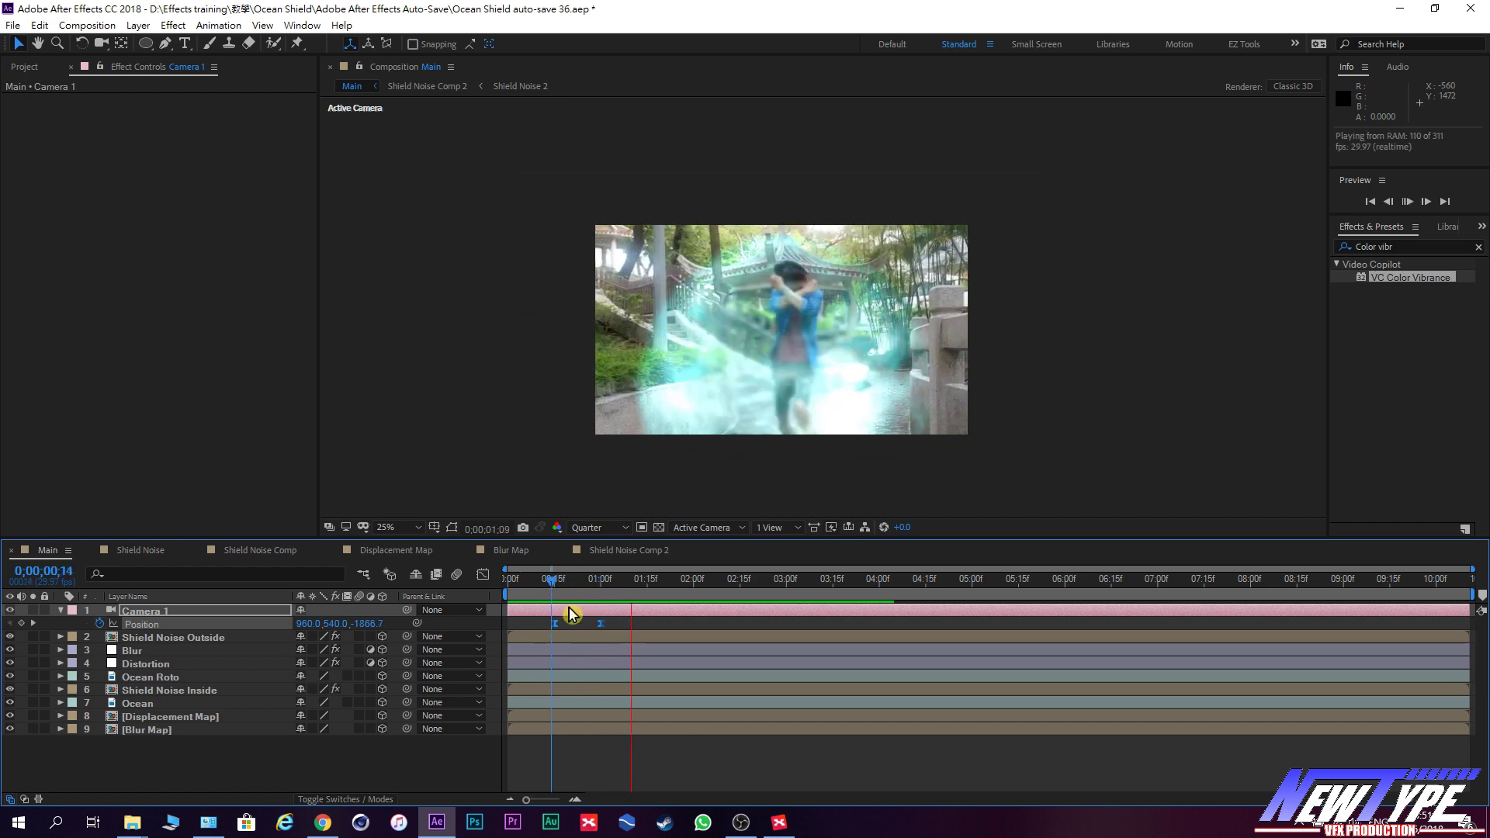
{"action": "left_click_drag", "start_coordinate": [556, 582], "coordinate": [493, 590]}
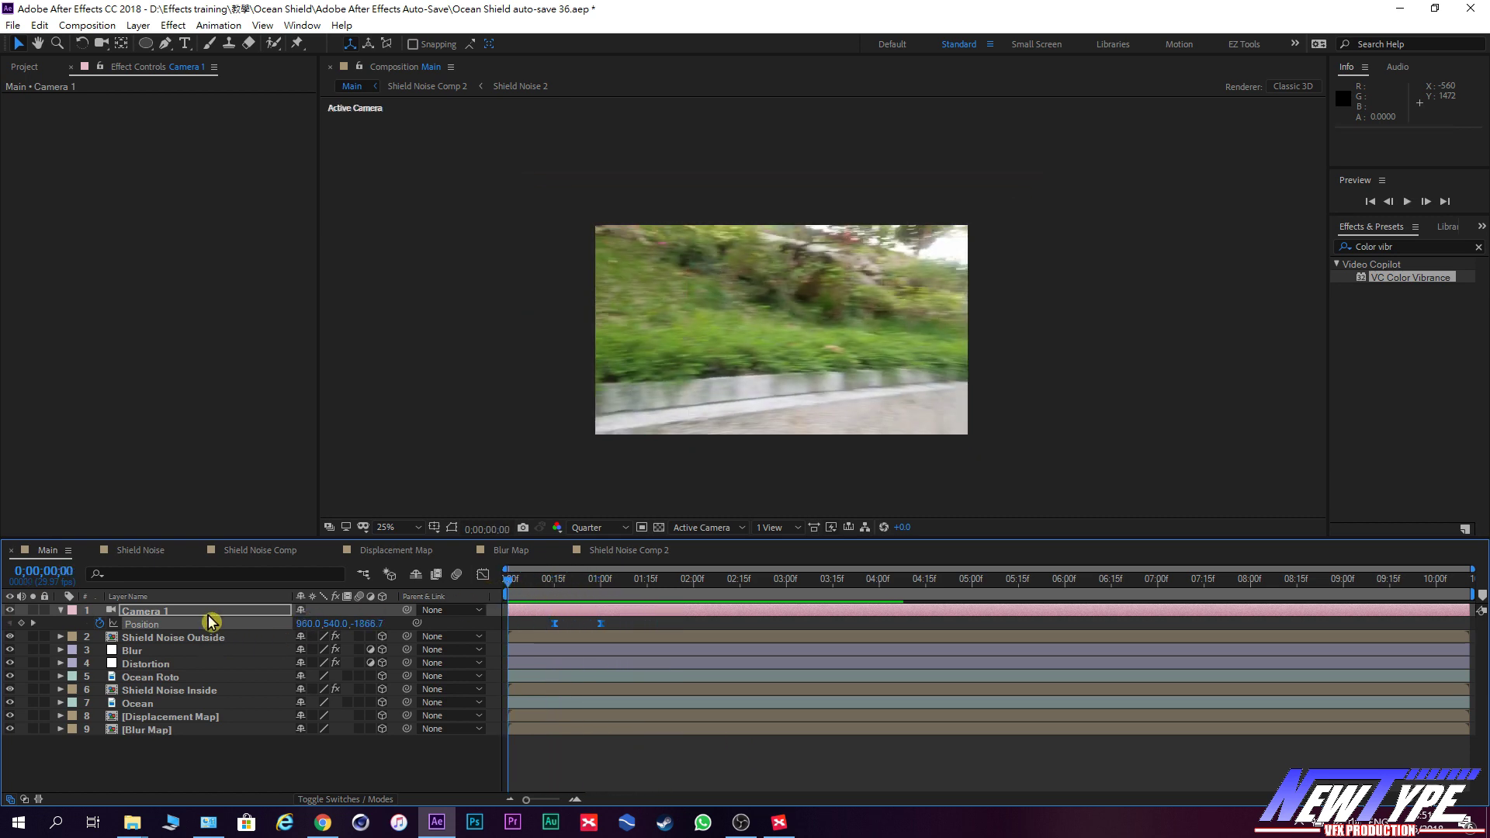
{"action": "left_click", "coordinate": [215, 784]}
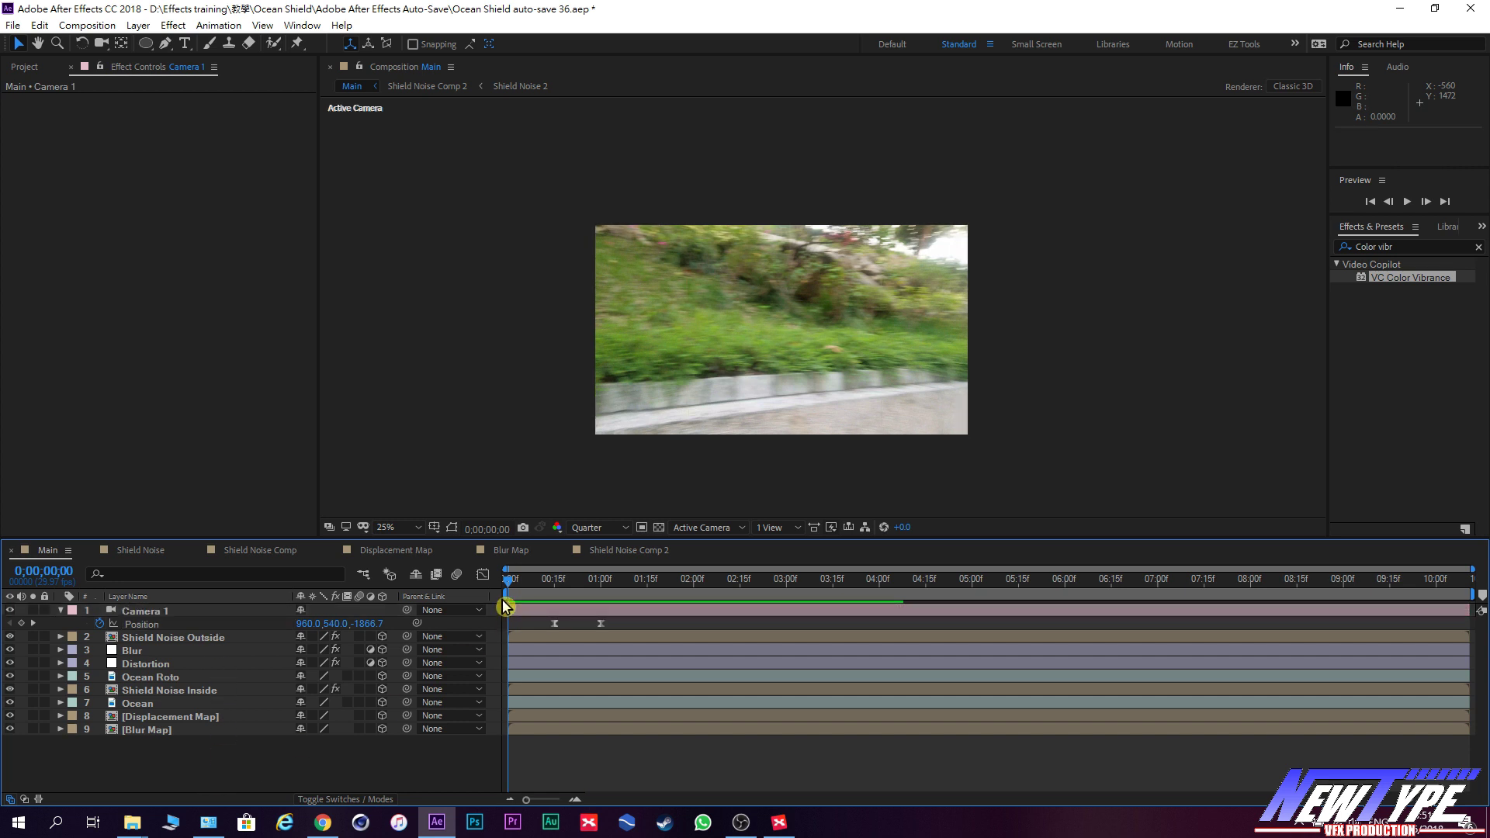
{"action": "left_click_drag", "start_coordinate": [511, 591], "coordinate": [606, 616]}
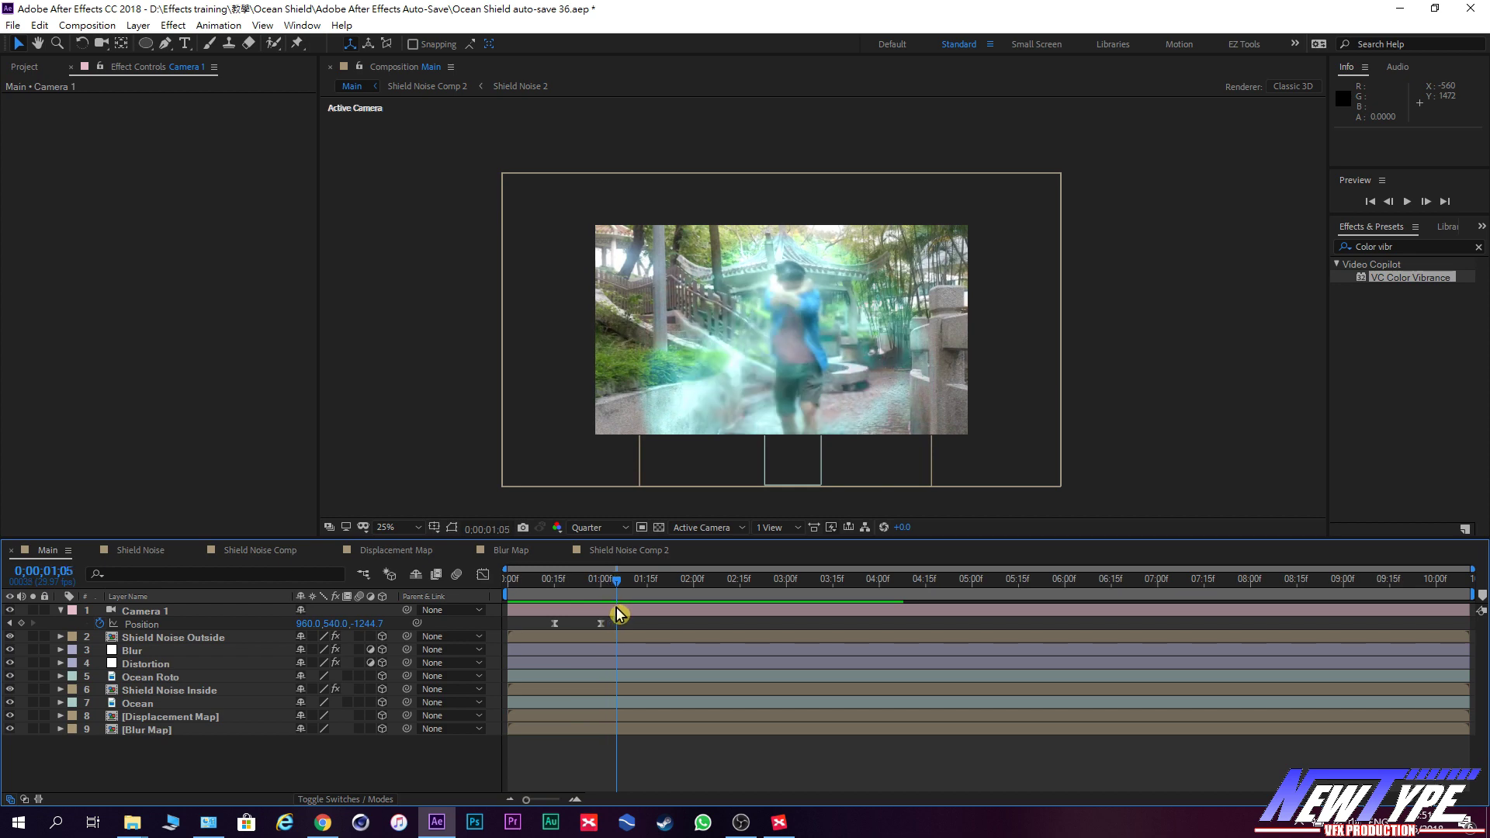
{"action": "left_click_drag", "start_coordinate": [607, 618], "coordinate": [565, 633]}
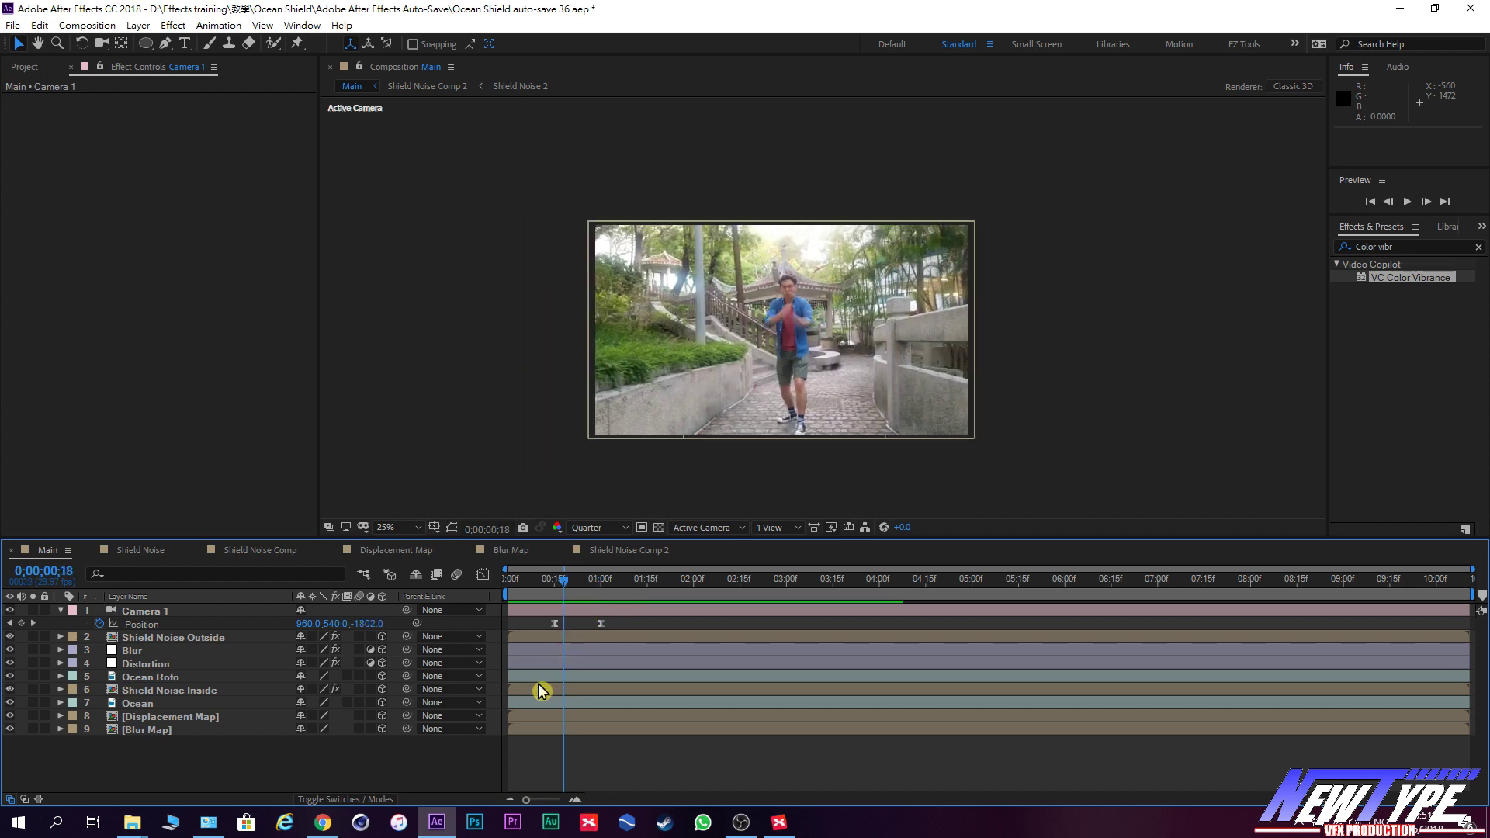
{"action": "mouse_move", "coordinate": [564, 596]}
{"action": "left_mouse_down"}
{"action": "mouse_move", "coordinate": [593, 597]}
{"action": "mouse_move", "coordinate": [614, 625]}
{"action": "left_mouse_up"}
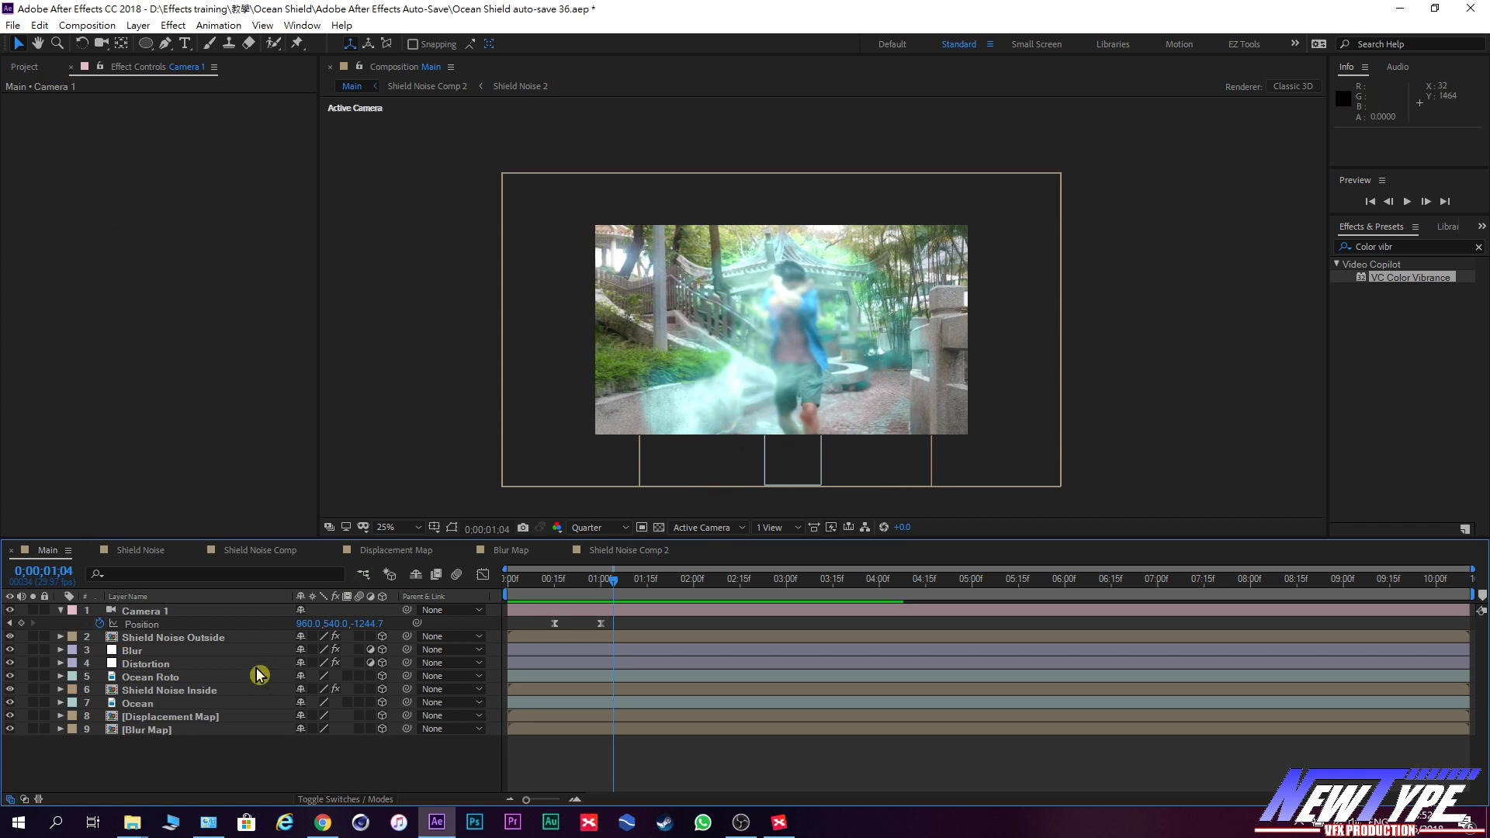
{"action": "double_click", "coordinate": [171, 635]}
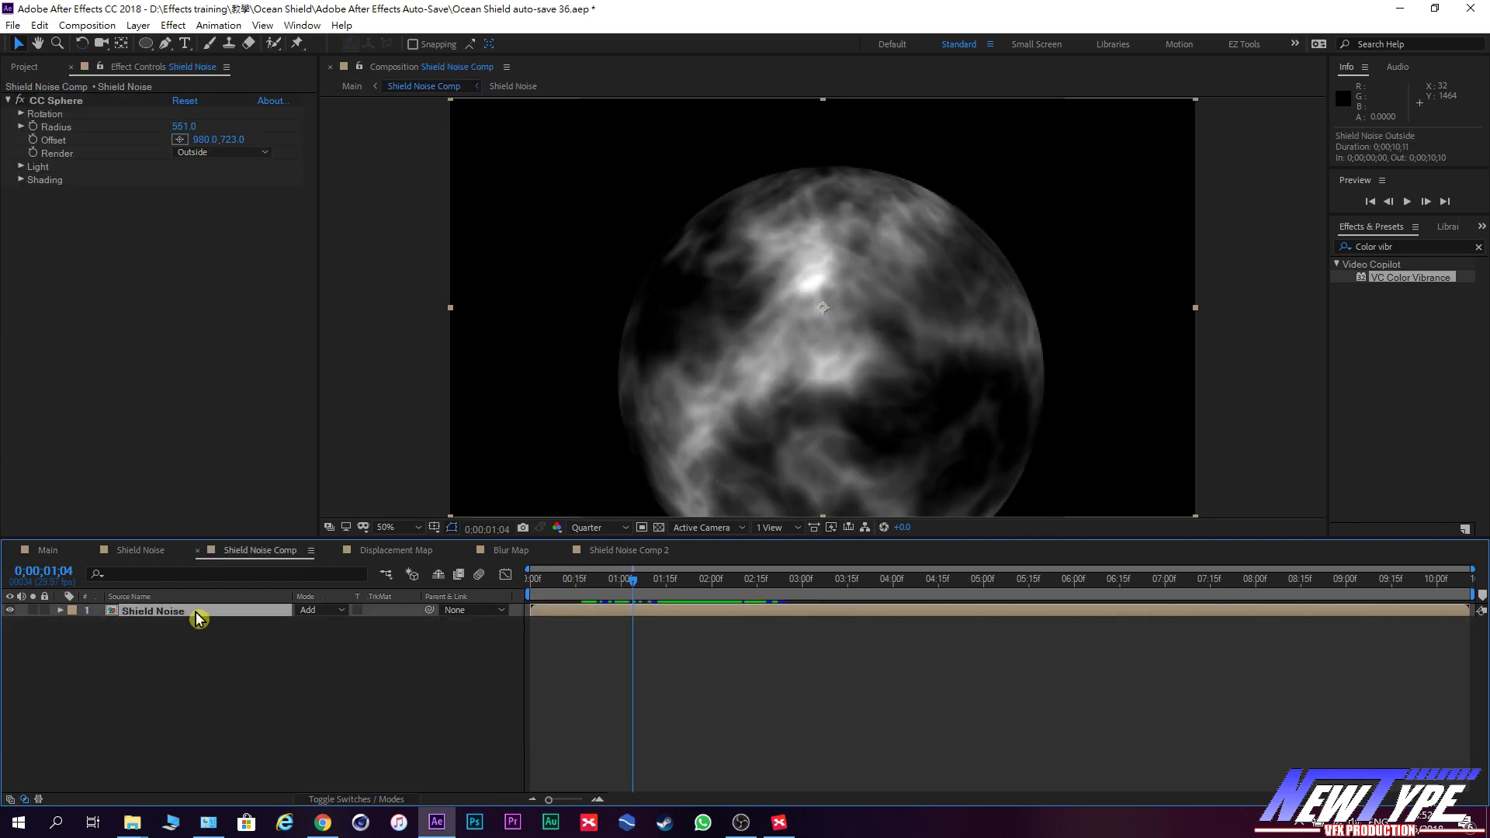
{"action": "double_click", "coordinate": [198, 614]}
{"action": "left_click", "coordinate": [198, 626]}
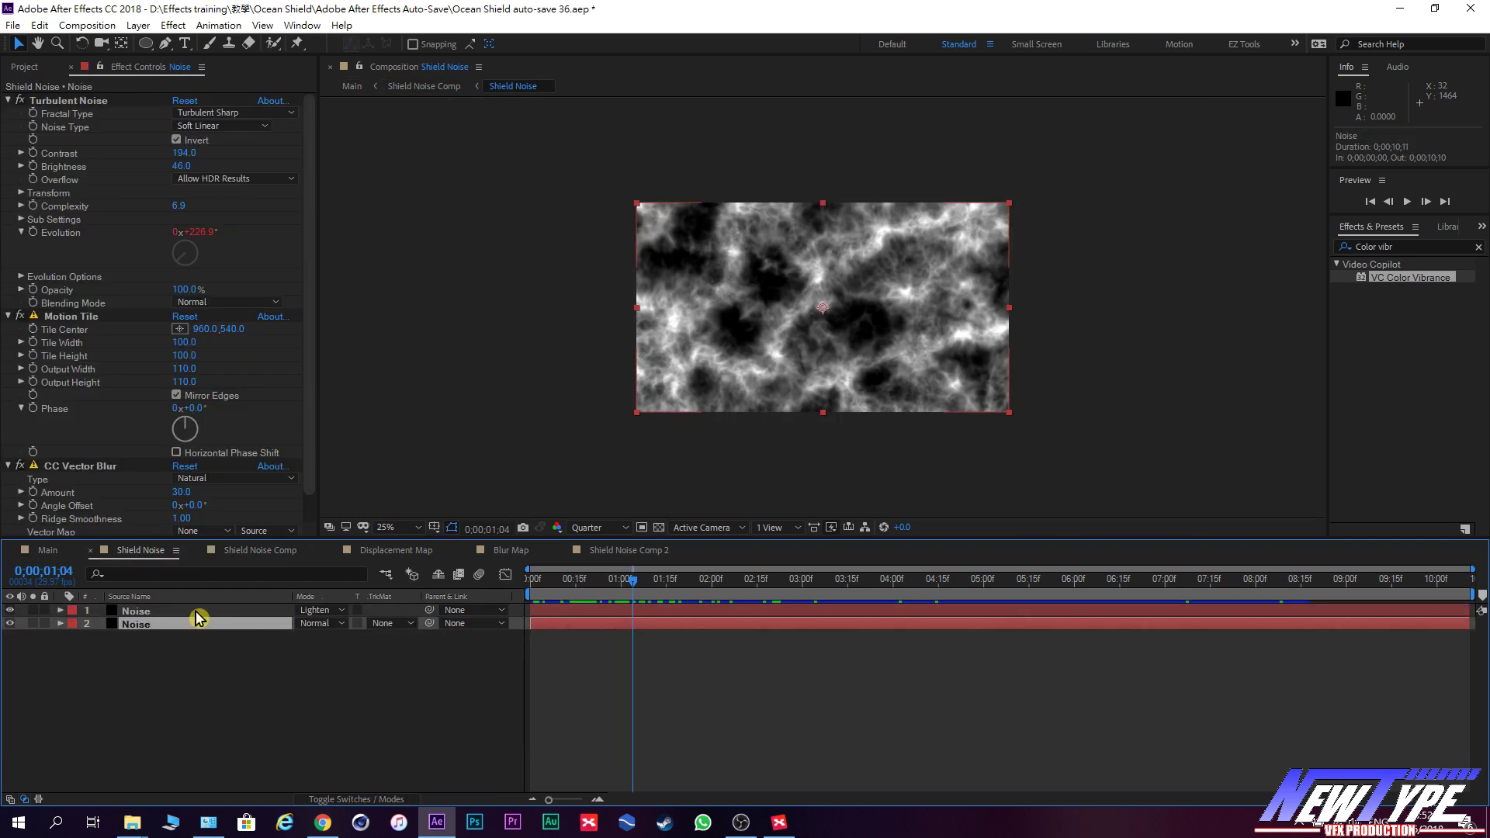
{"action": "left_click", "coordinate": [198, 613]}
{"action": "left_click", "coordinate": [198, 624]}
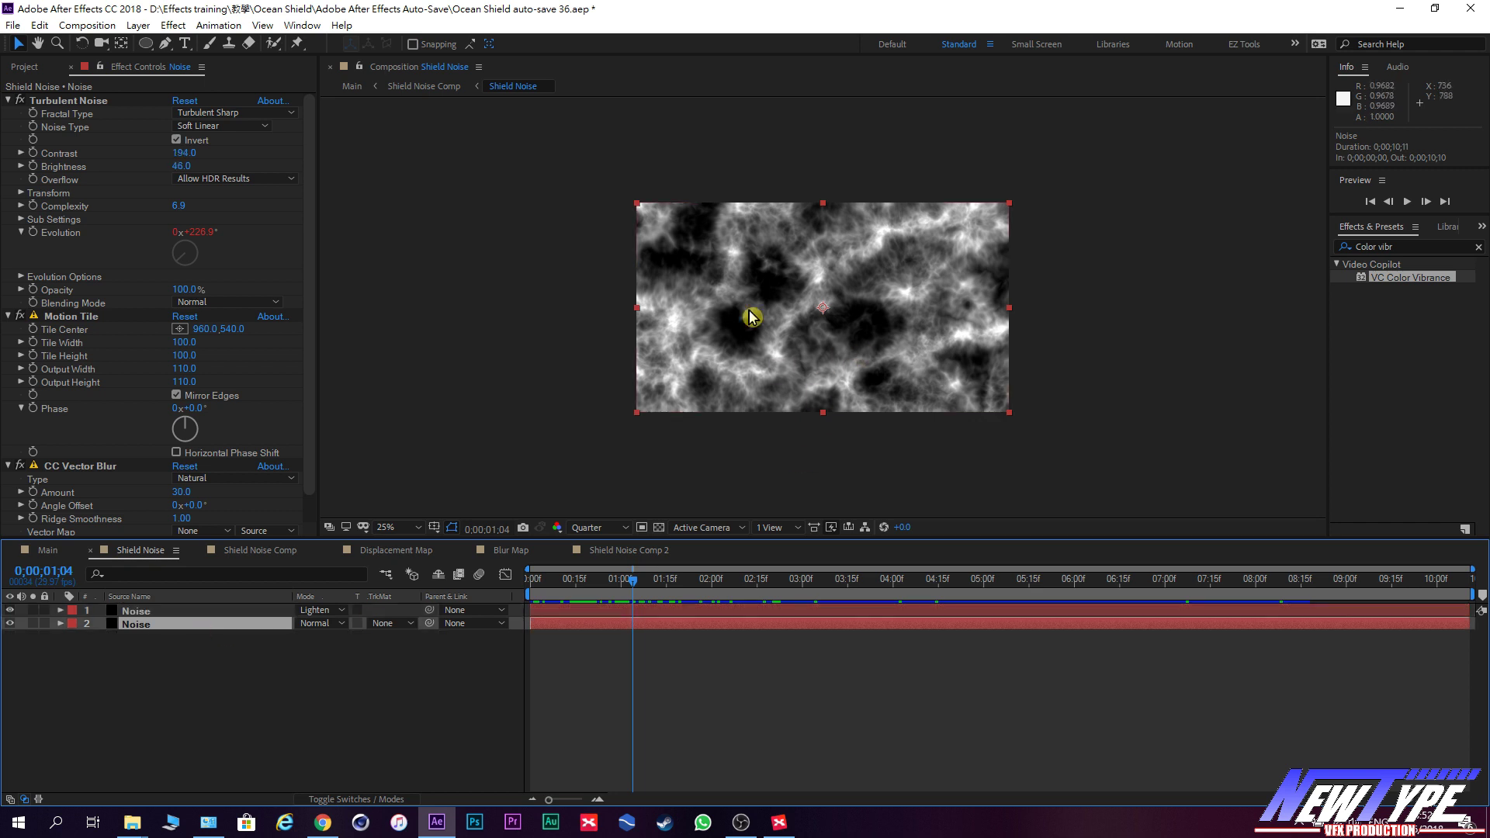
{"action": "left_click", "coordinate": [31, 70]}
{"action": "left_click", "coordinate": [48, 550]}
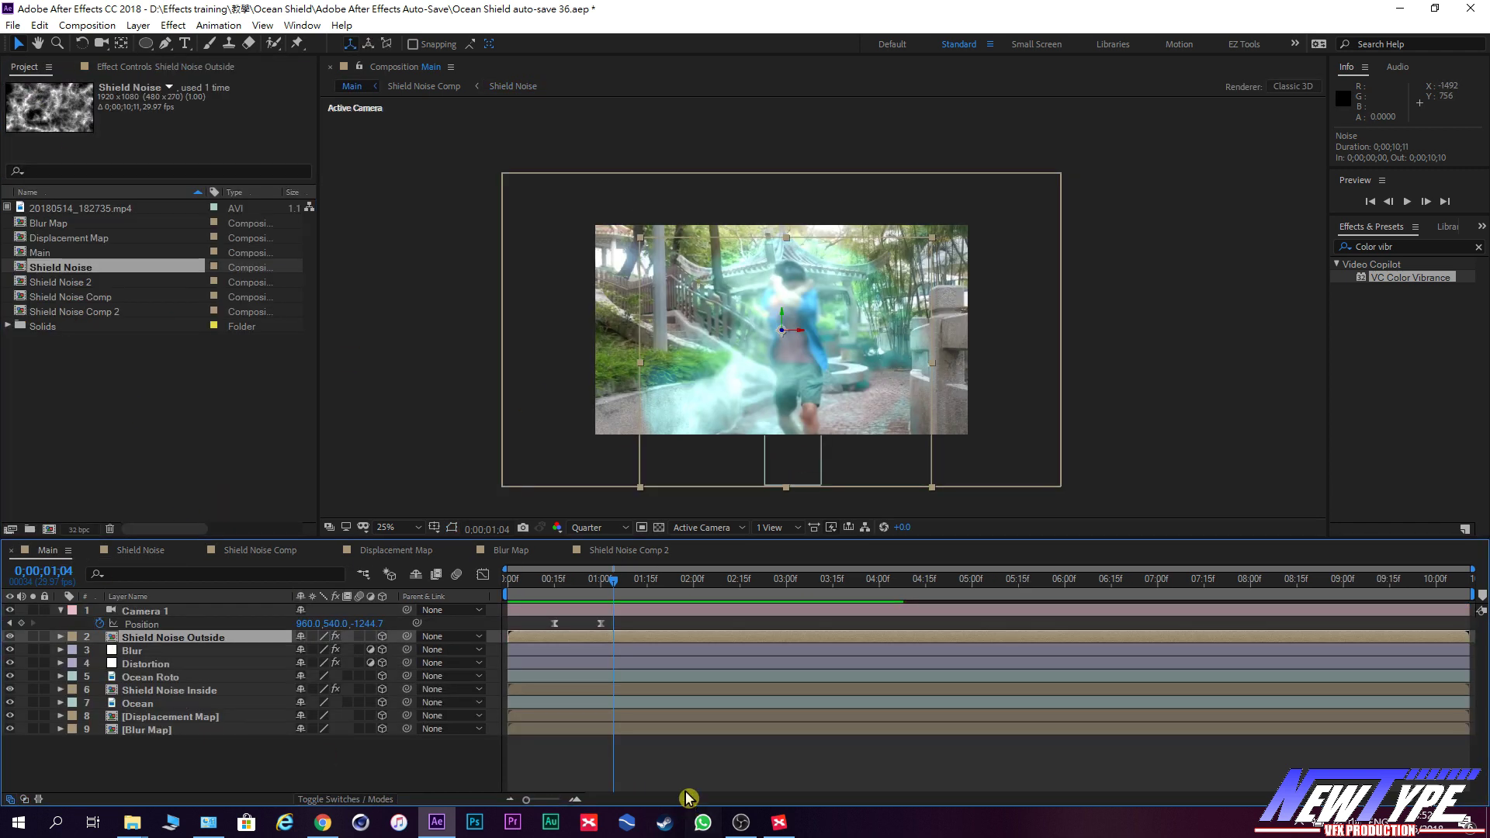
{"action": "left_click_drag", "start_coordinate": [618, 582], "coordinate": [678, 588]}
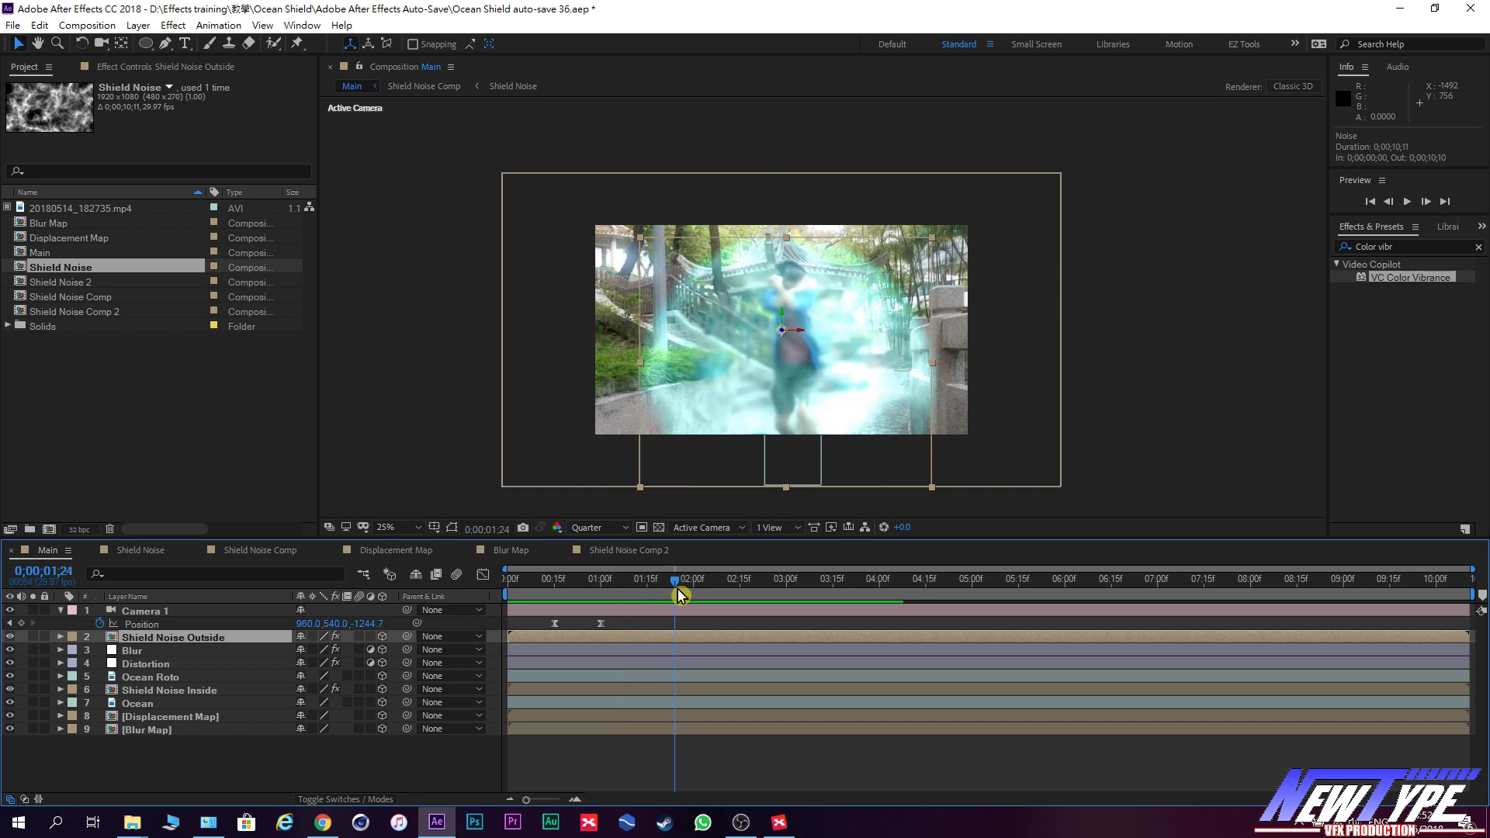
{"action": "left_click", "coordinate": [1181, 462]}
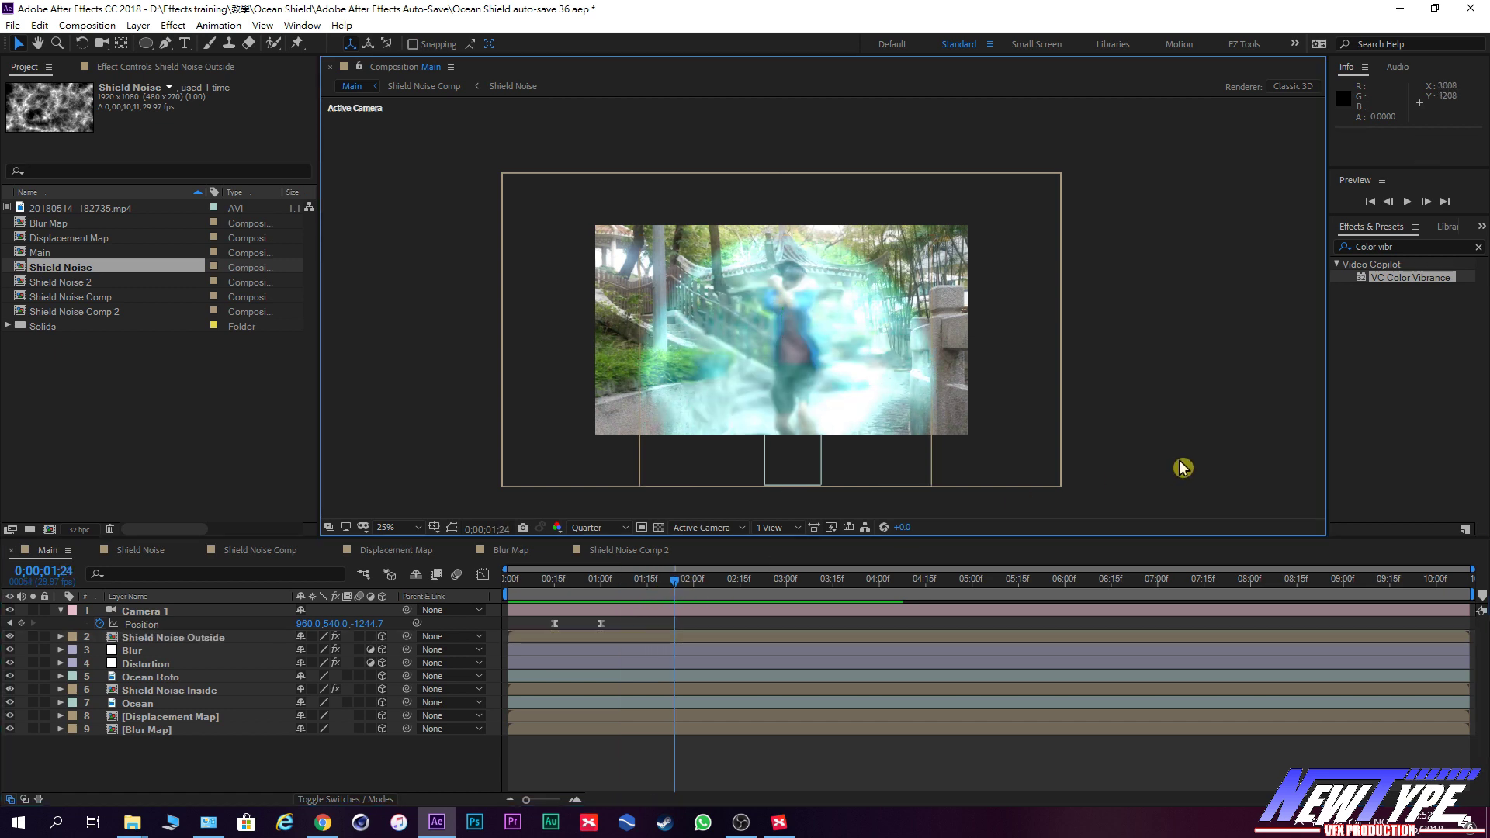